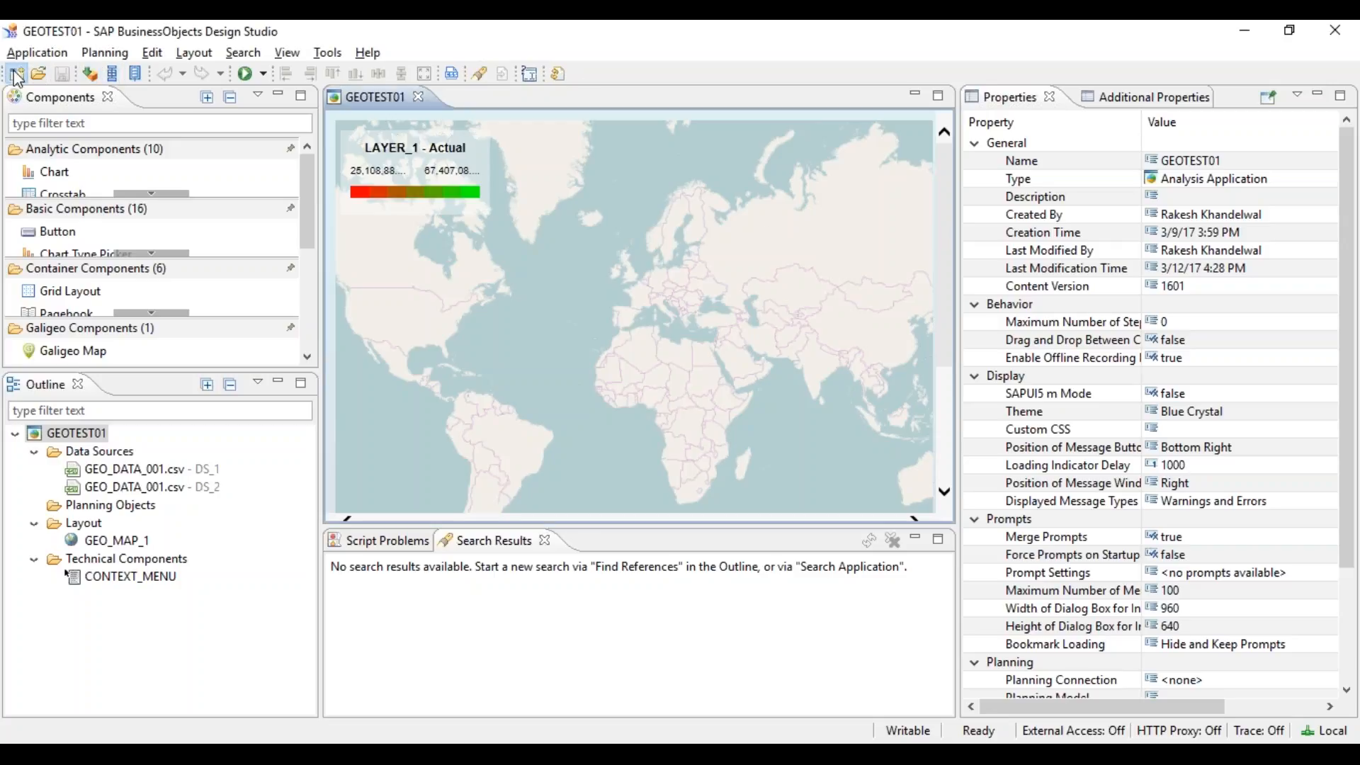
Step: Create a new blank SAPUI5 analysis application named GEOSAMPLE01
key("ctrl+n")
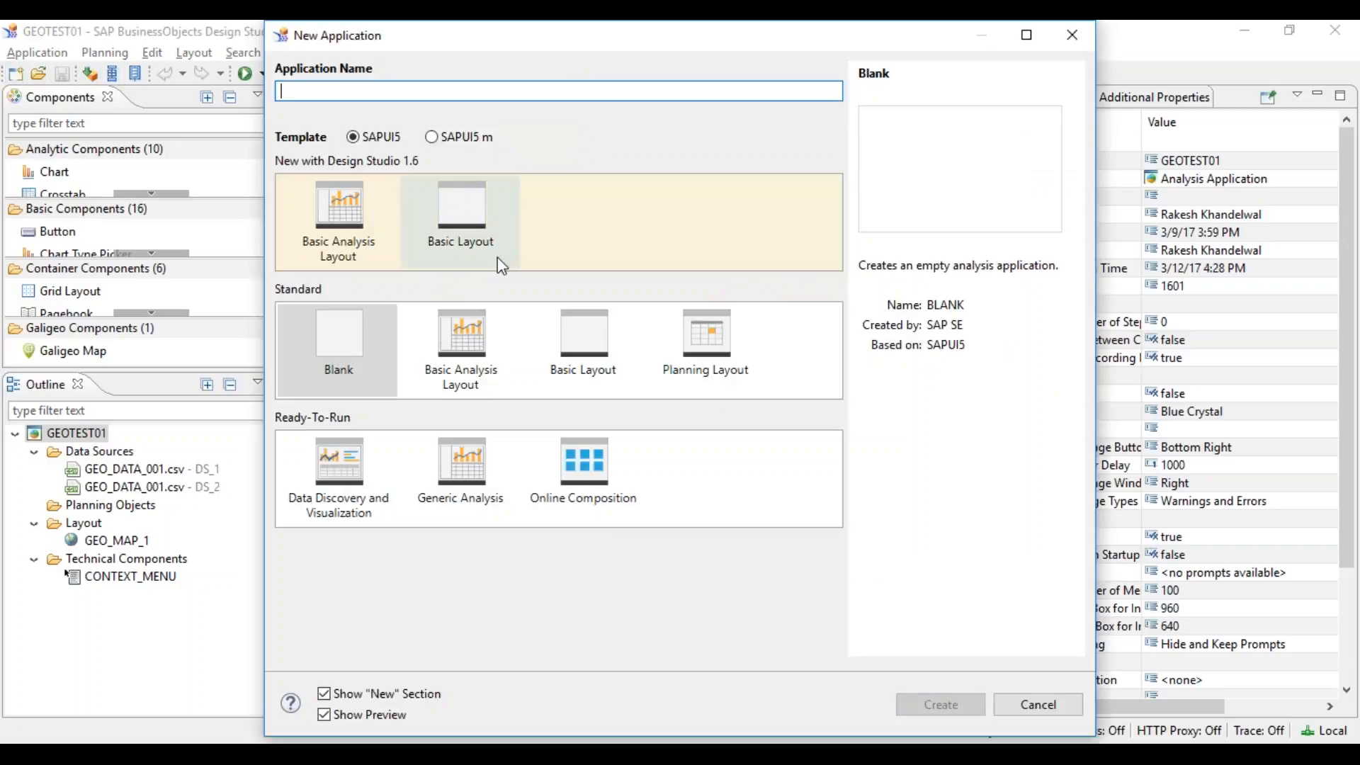
type("GEO")
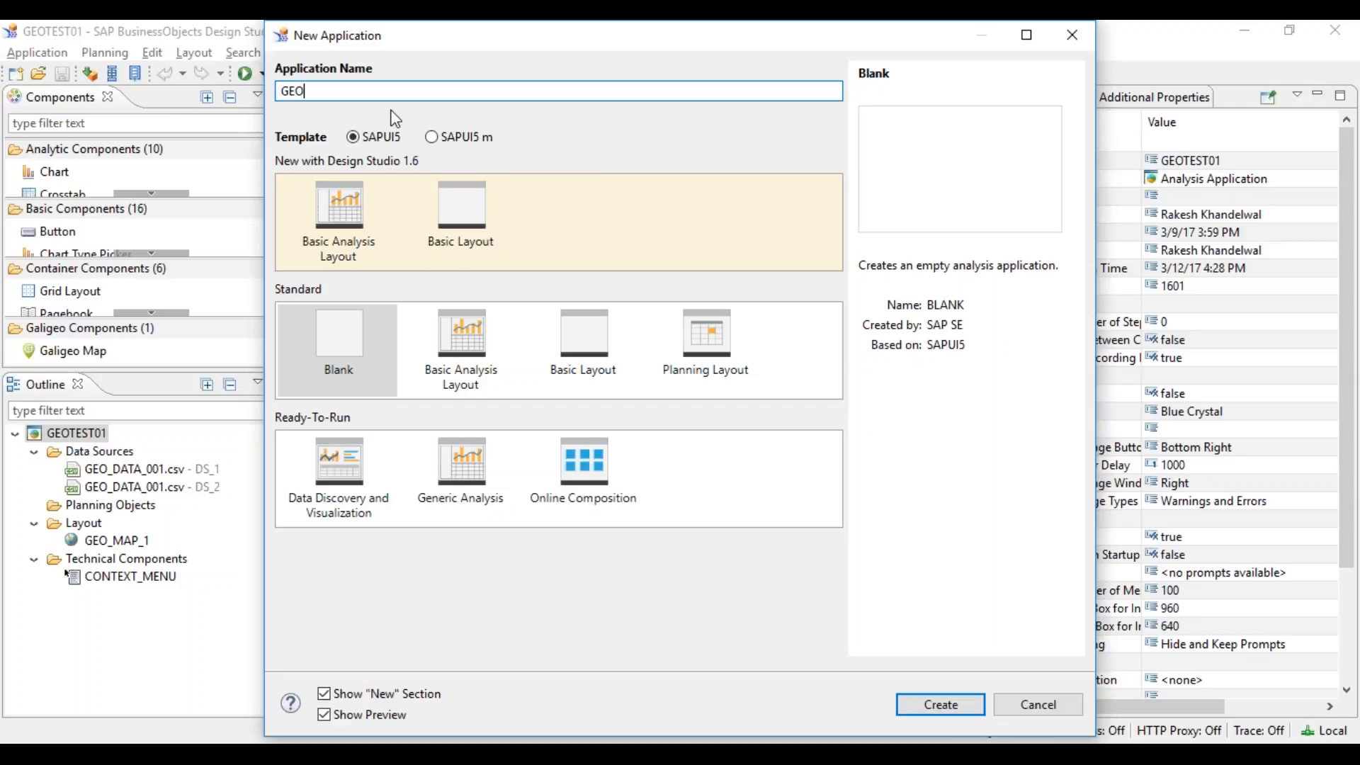
type("SAMPLE01")
left_click(951, 711)
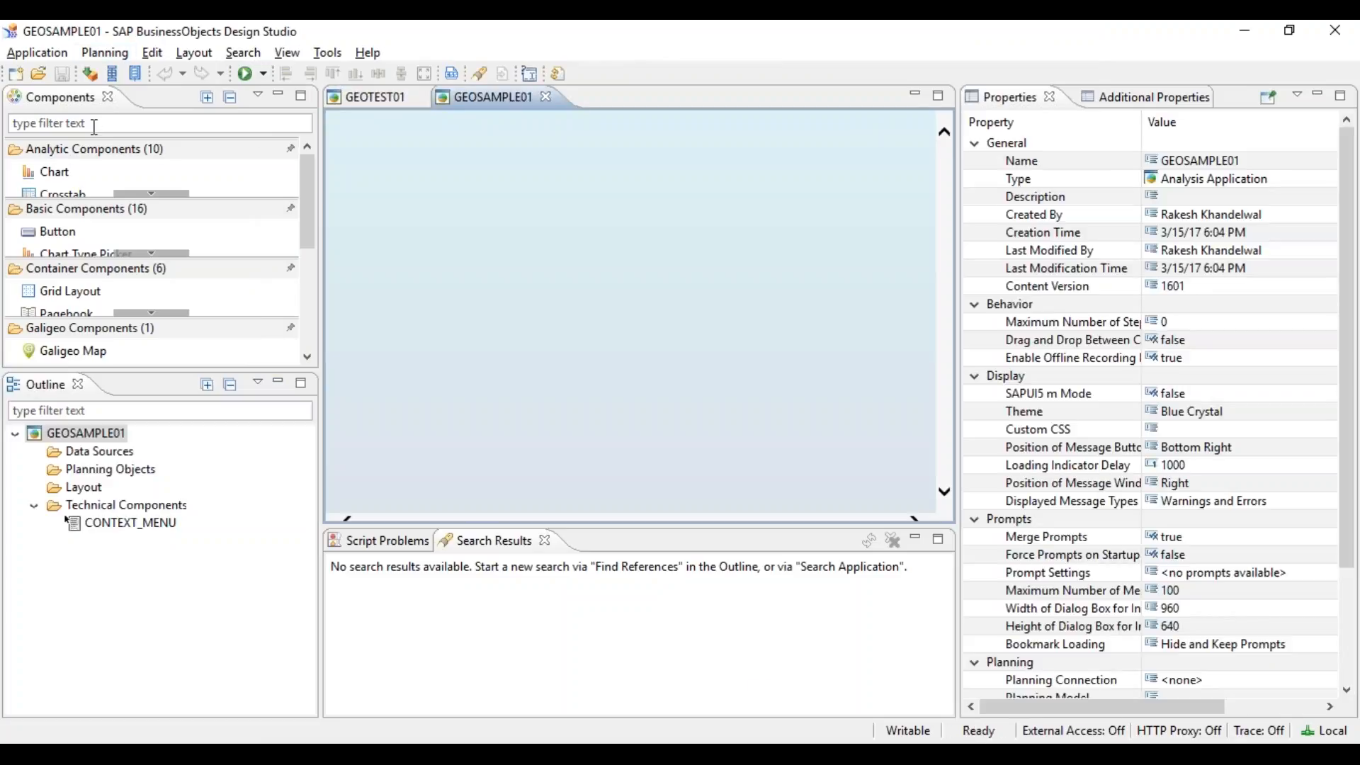
Step: Find the Geo Map component by filtering for "geo" and place it on the GEOSAMPLE01 canvas
left_click(96, 126)
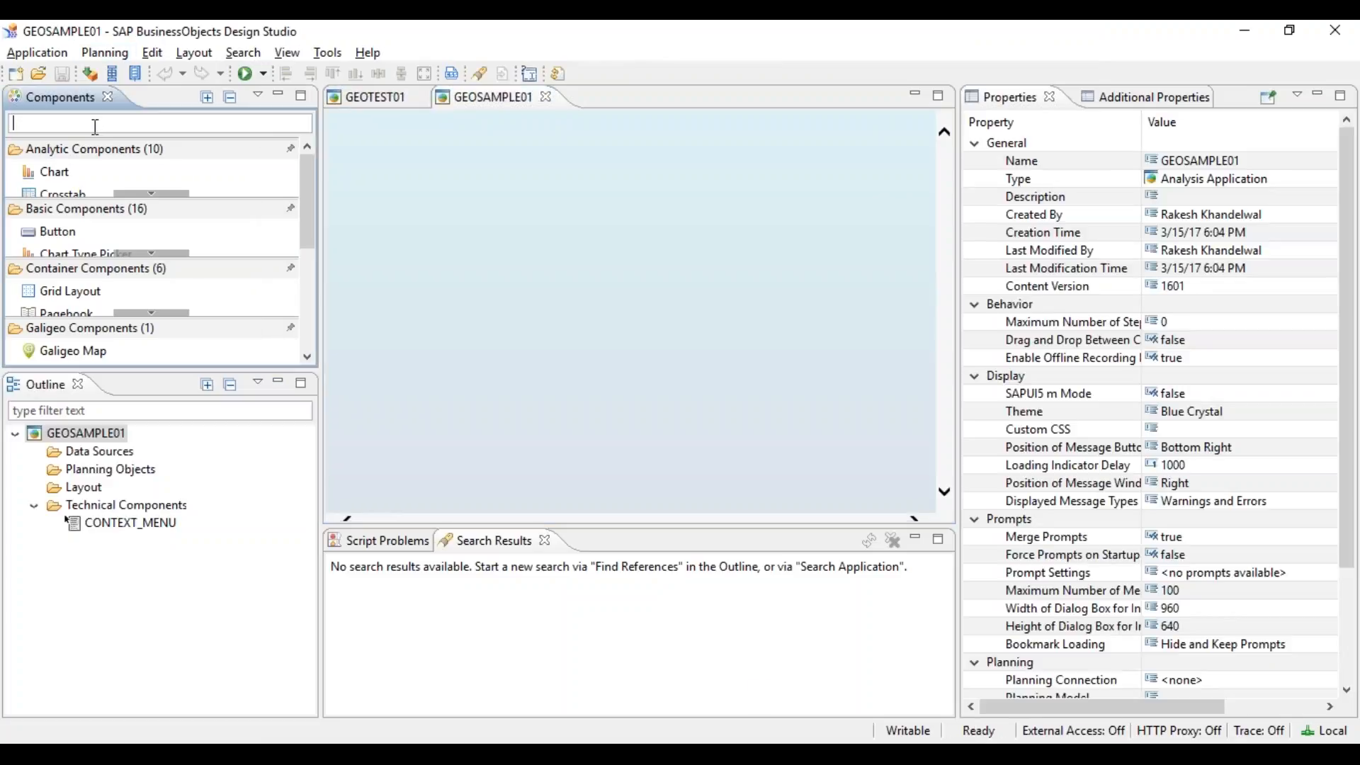
type("geo")
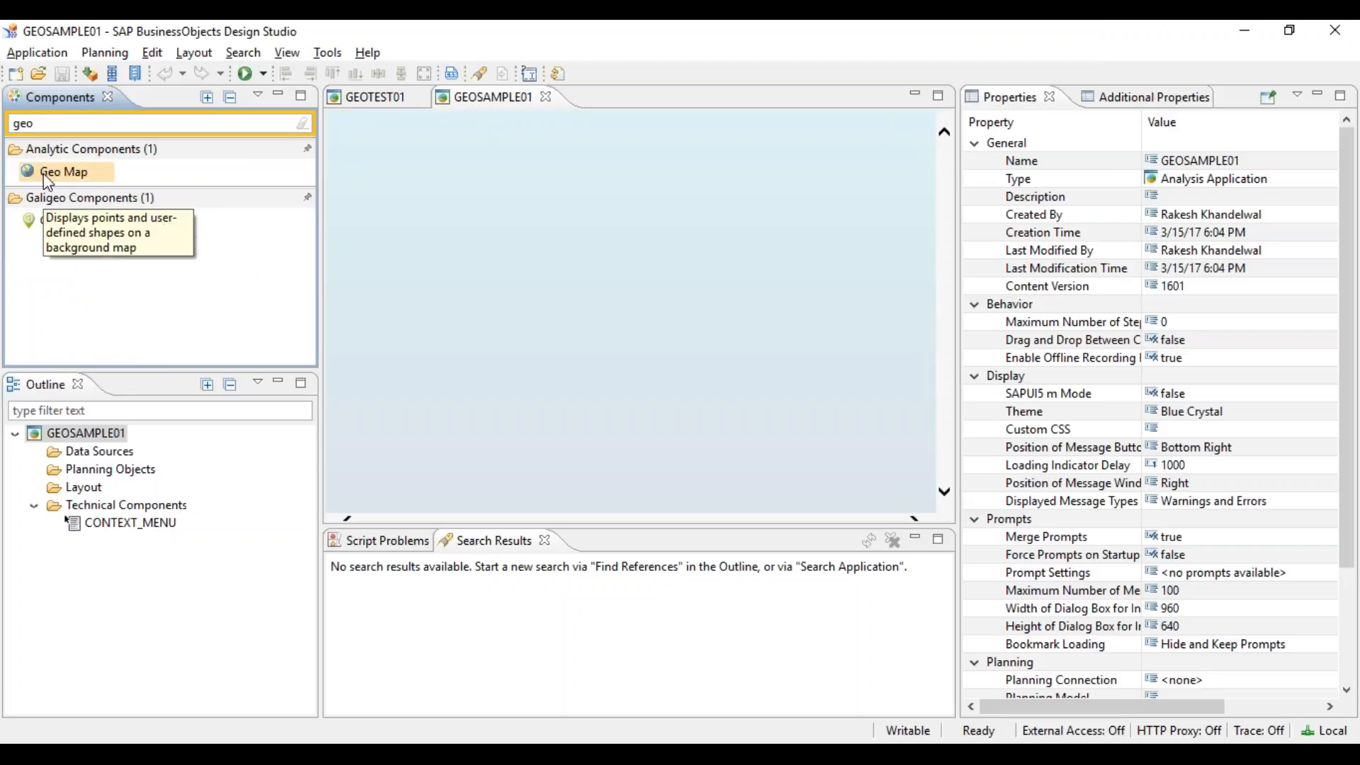
left_click_drag(45, 176, 415, 178)
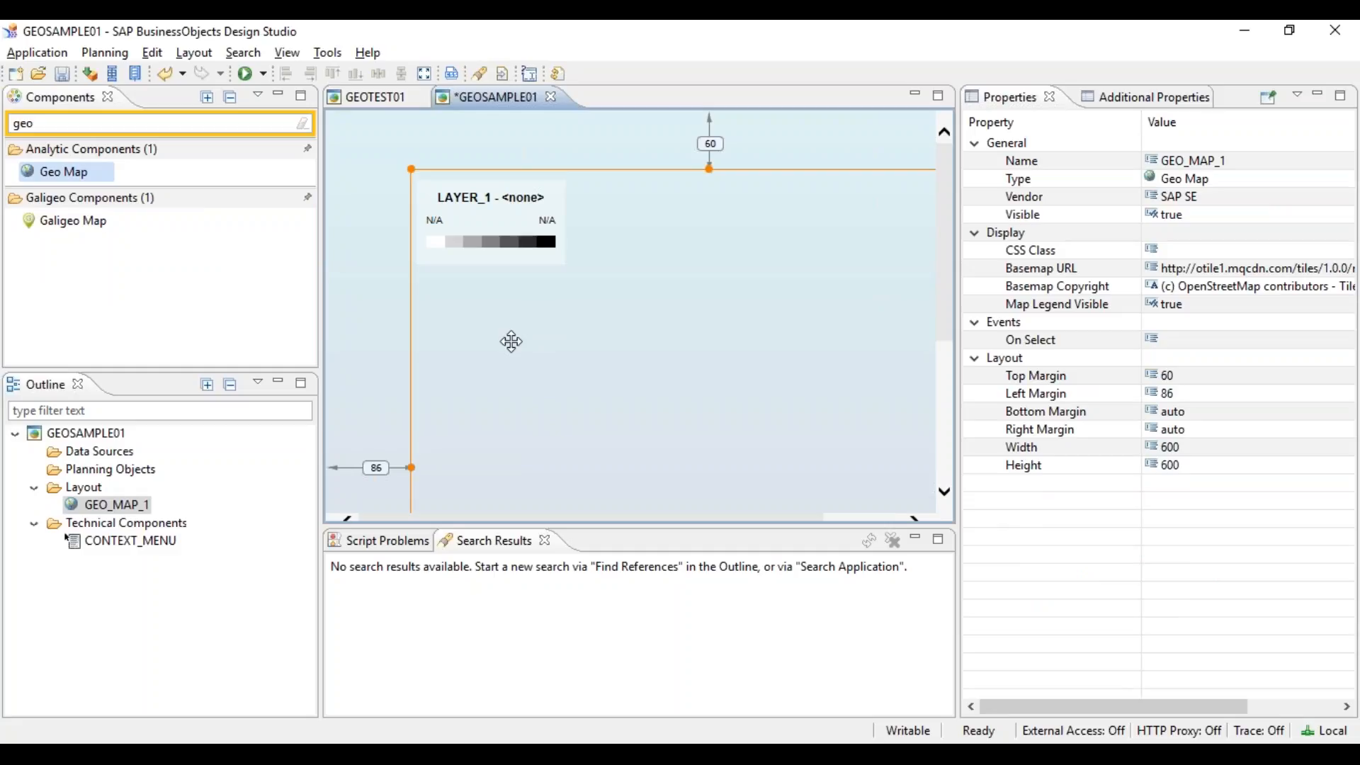
Step: Set the Geo Map's top and left margins to 0 and save the application
left_click_drag(511, 342, 465, 319)
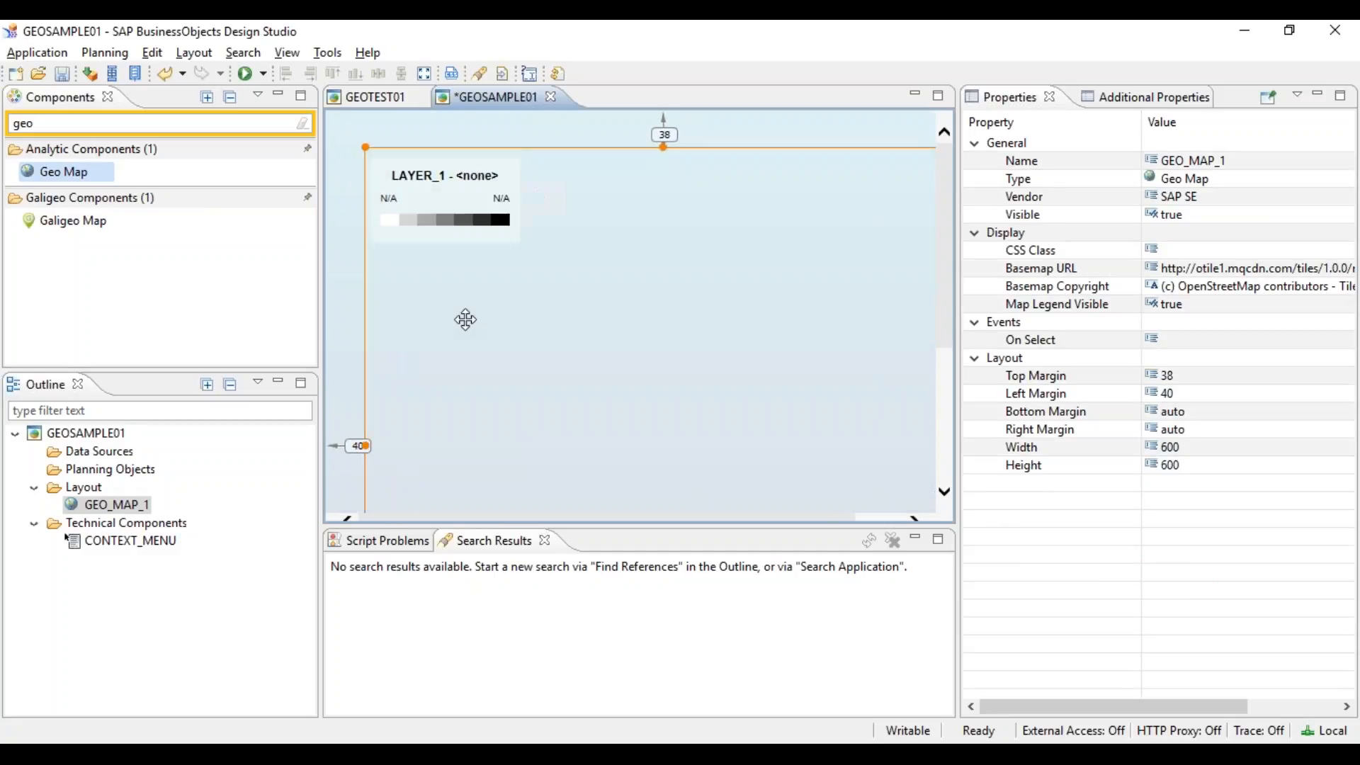
left_click(1198, 382)
type("0")
left_click(1197, 395)
type("0")
key("Return")
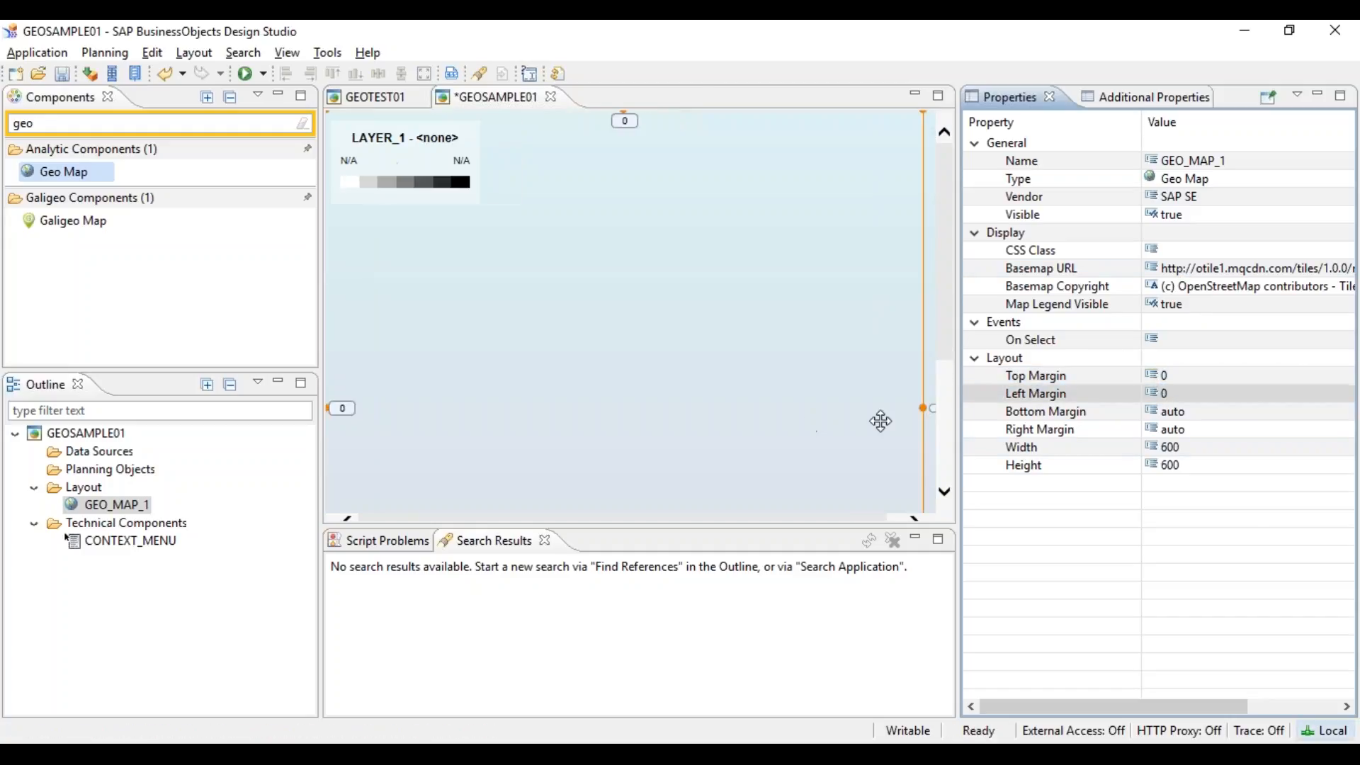
key("ctrl+s")
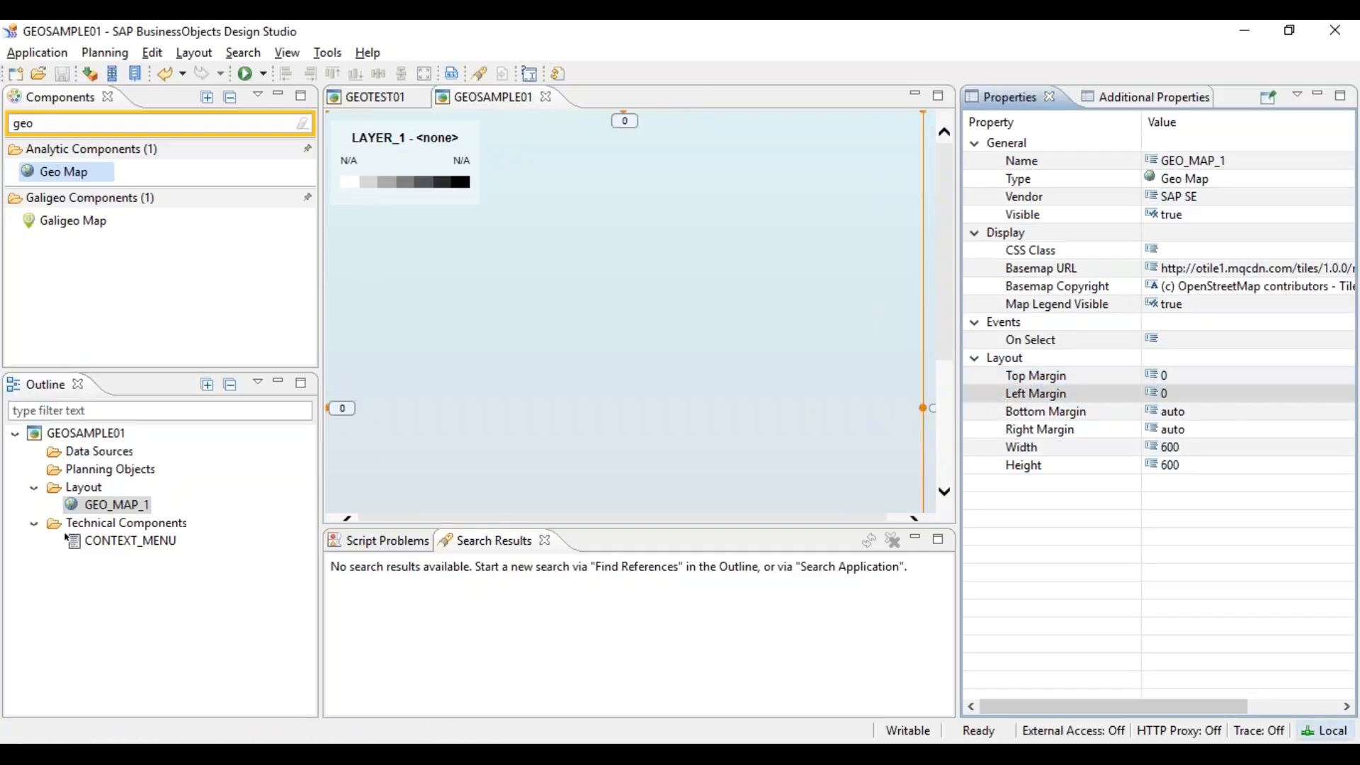
right_click(84, 457)
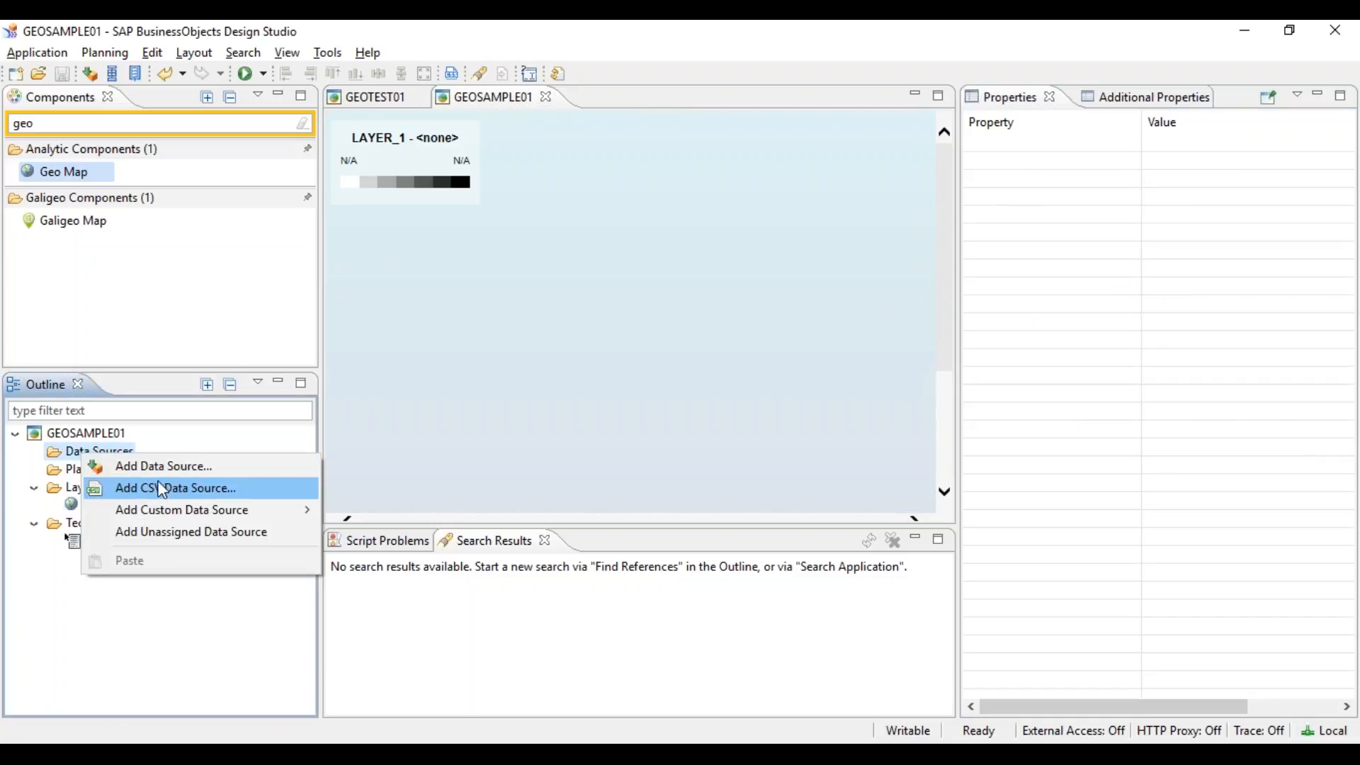
left_click(167, 490)
left_click(906, 575)
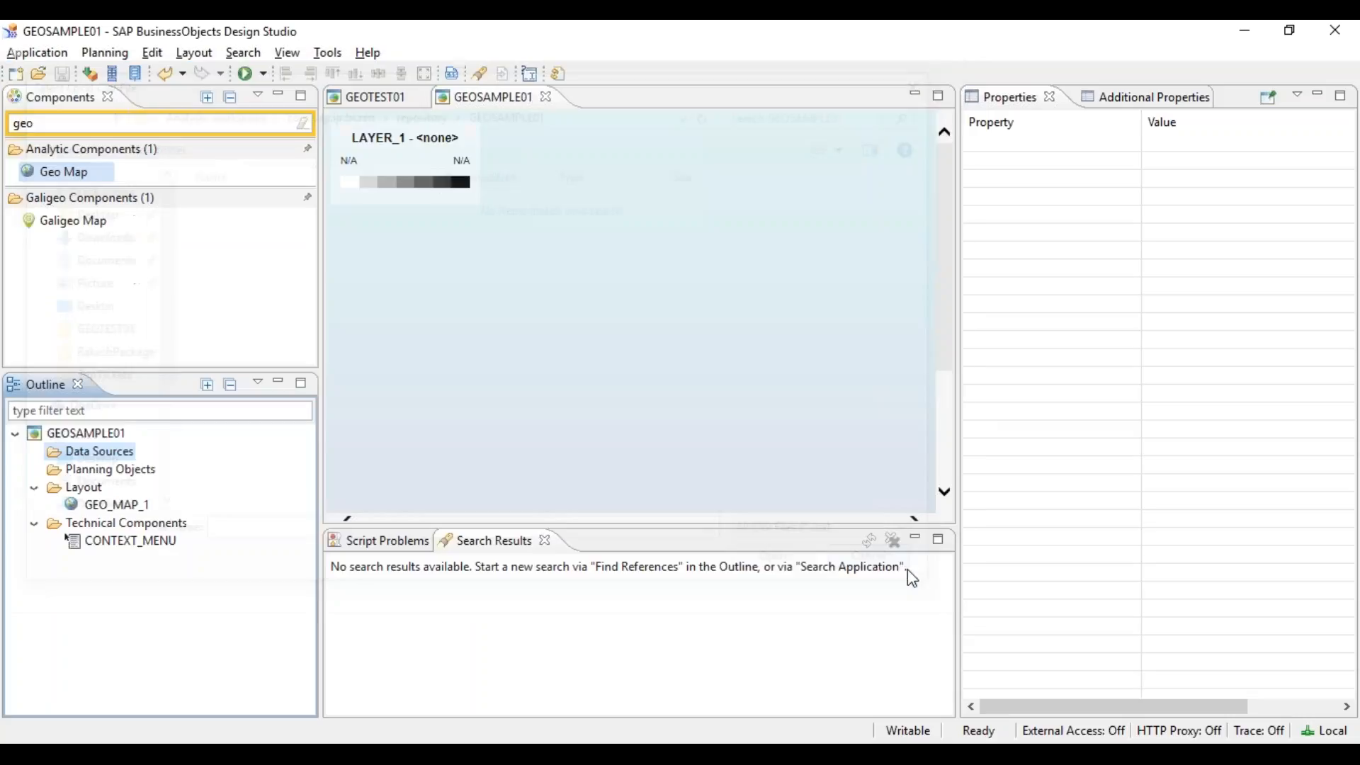
Step: Switch to the GEOTEST01 application and open its repository folder
left_click(376, 98)
left_click(37, 53)
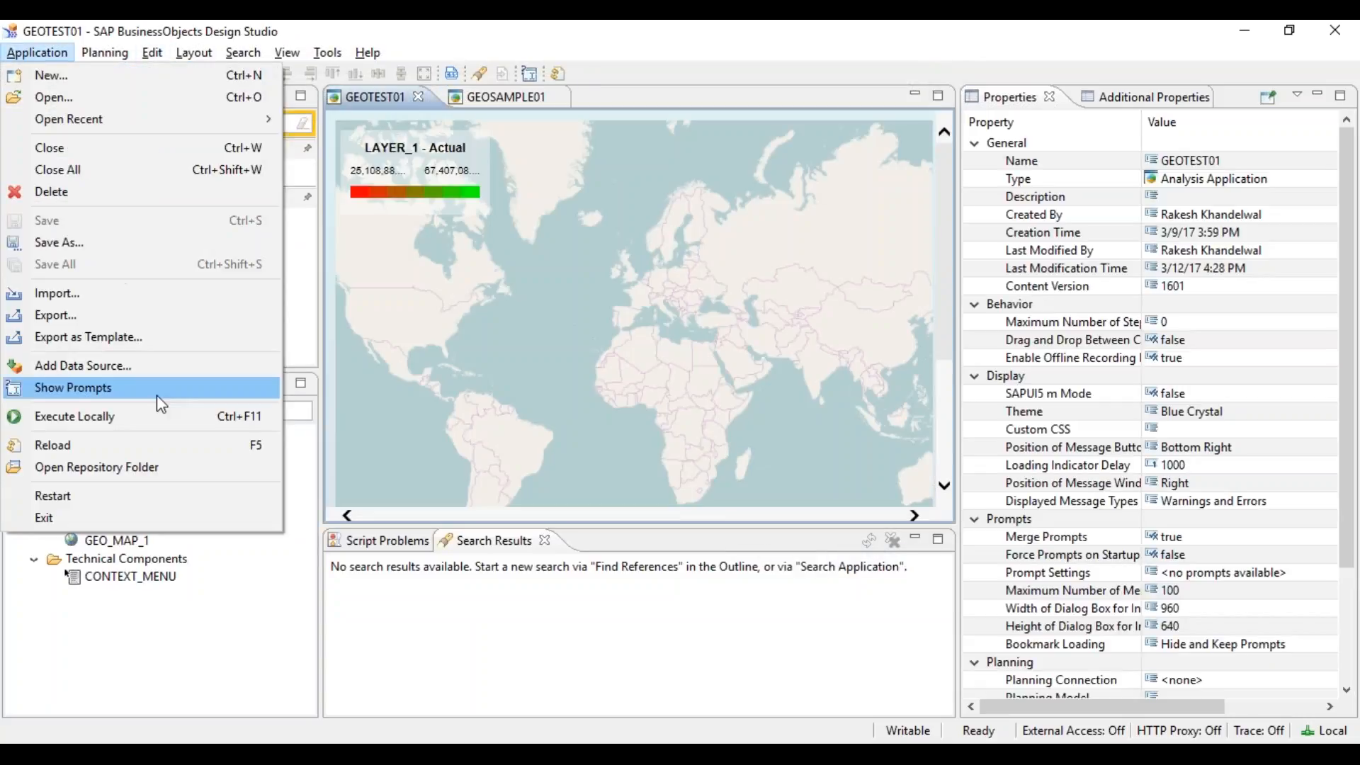
left_click(145, 474)
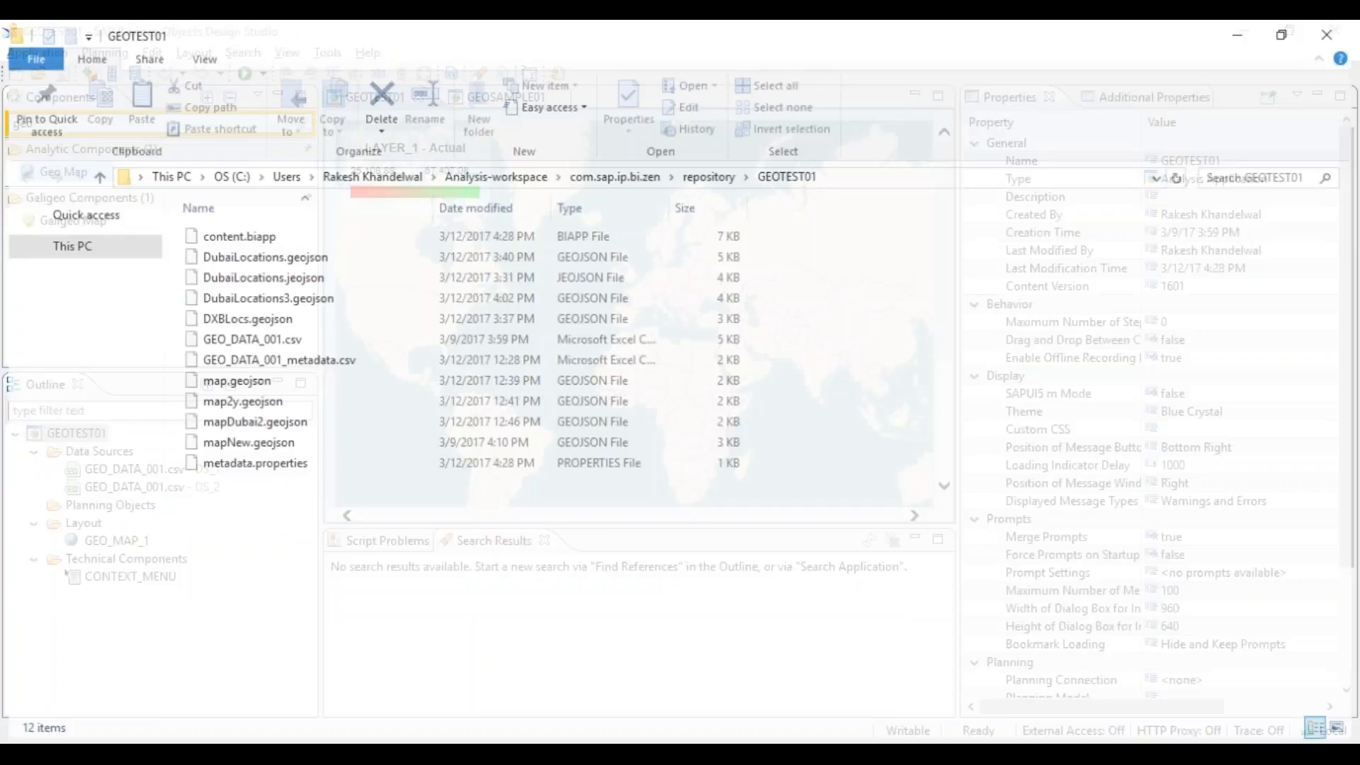
Step: Copy DubaiLocations3.geojson, GEO_DATA_001.csv and GEO_DATA_001_metadata.csv from the GEOTEST01 folder into the GEOSAMPLE01 repository folder
left_click(305, 306)
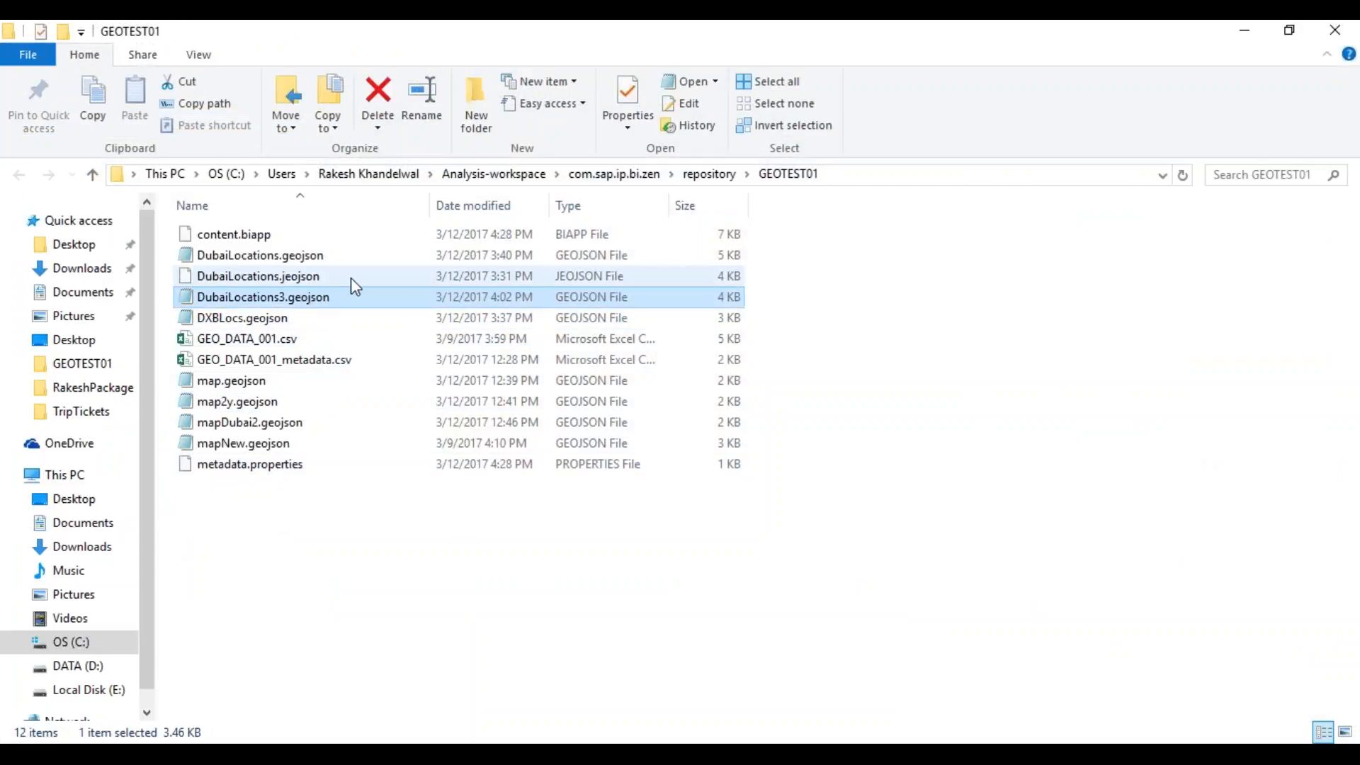
left_click(297, 366, "ctrl")
left_click(274, 338, "ctrl")
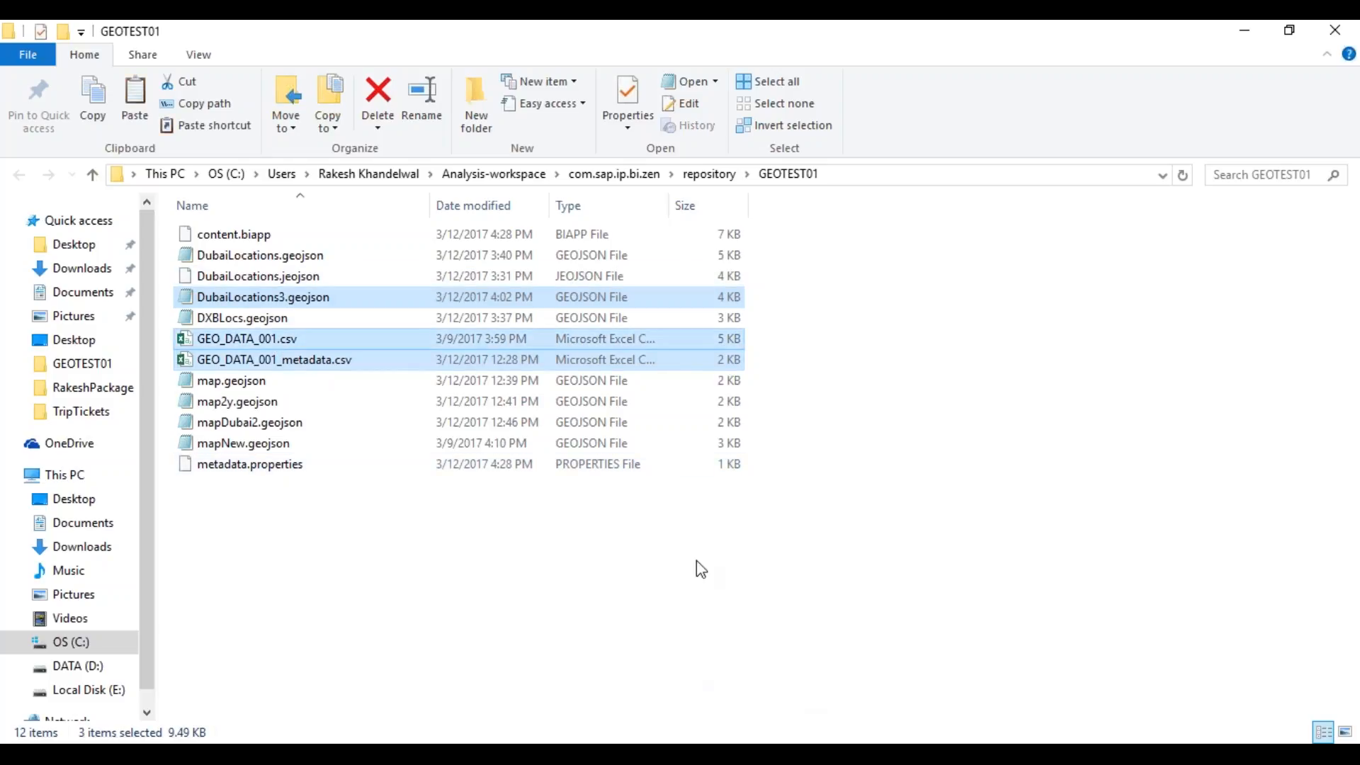
left_click(708, 173)
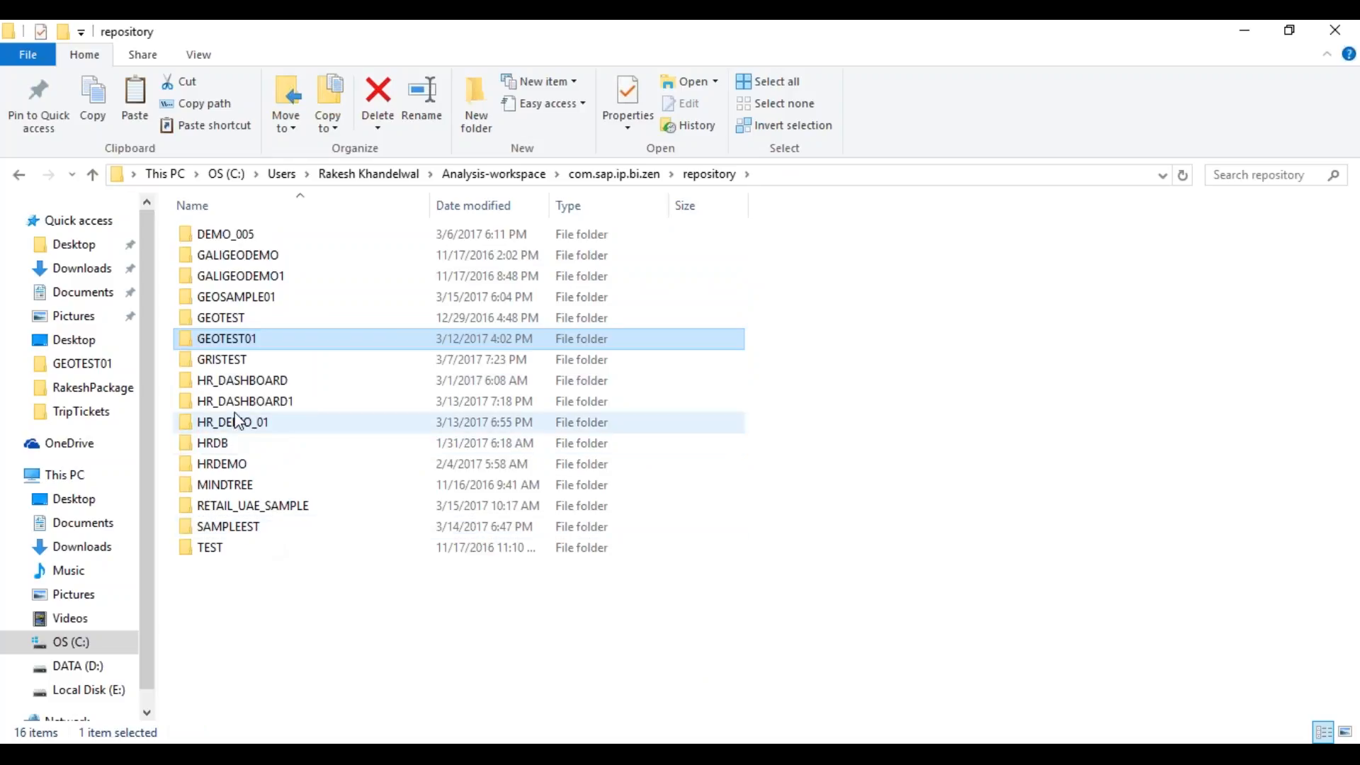
double_click(259, 296)
key("ctrl+v")
left_click(444, 541)
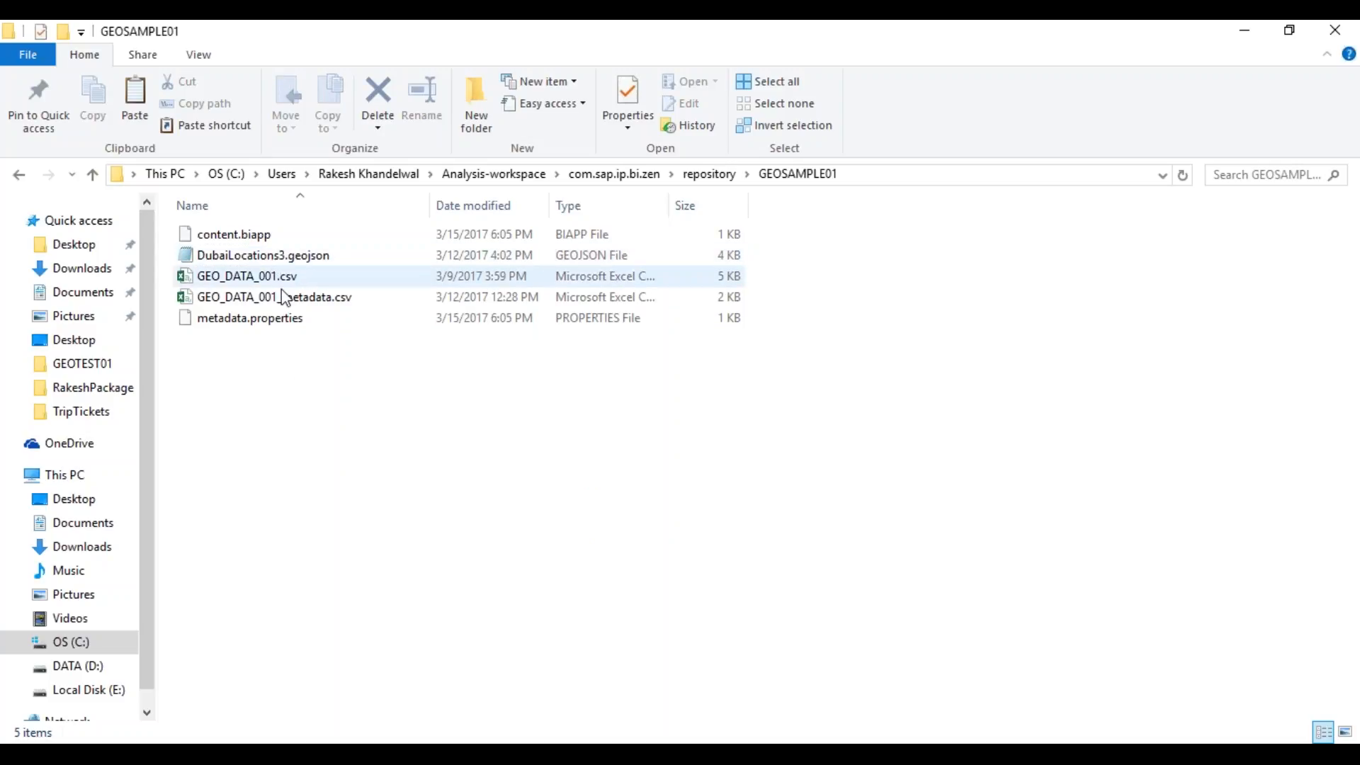
Step: Open the copied GEO_DATA_001.csv as text in a maximized Notepad window
left_click(253, 296)
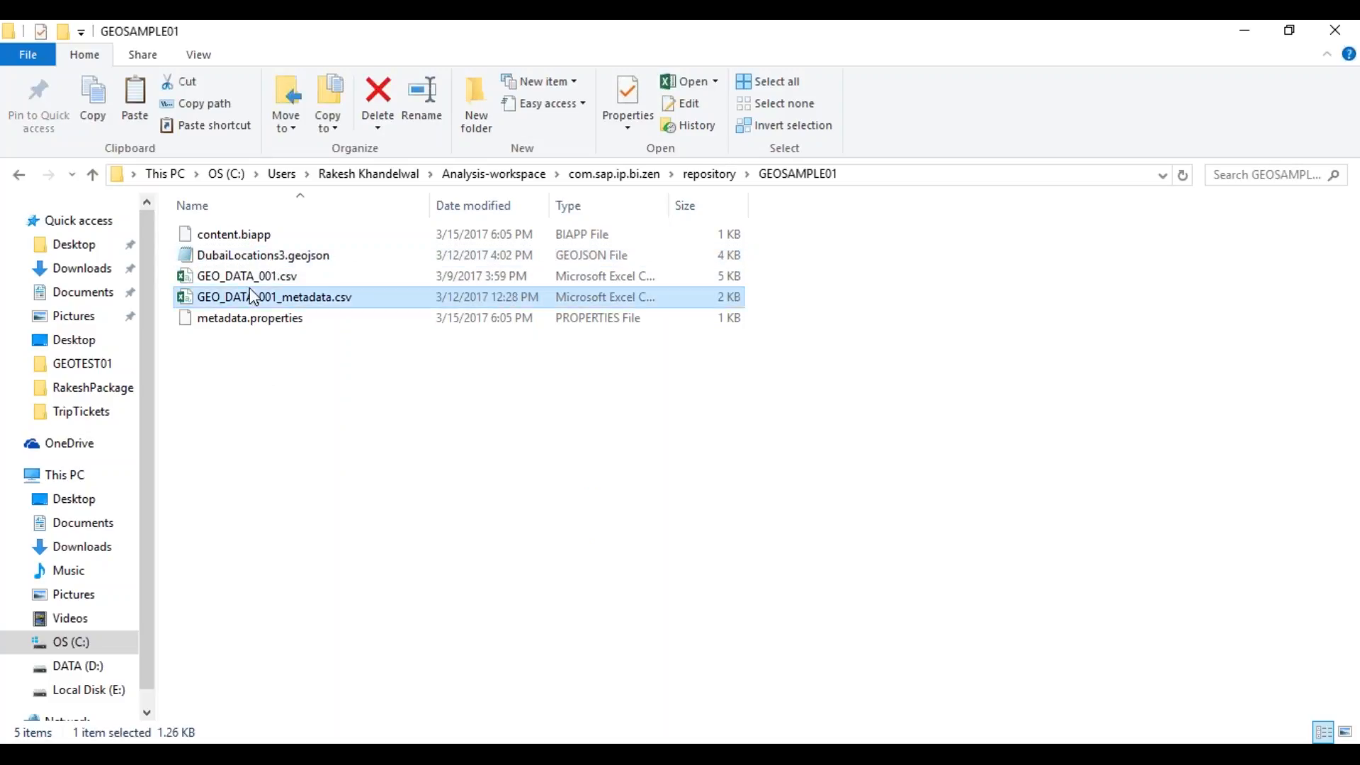
left_click(238, 276)
left_click(259, 302)
left_click(278, 277)
right_click(276, 276)
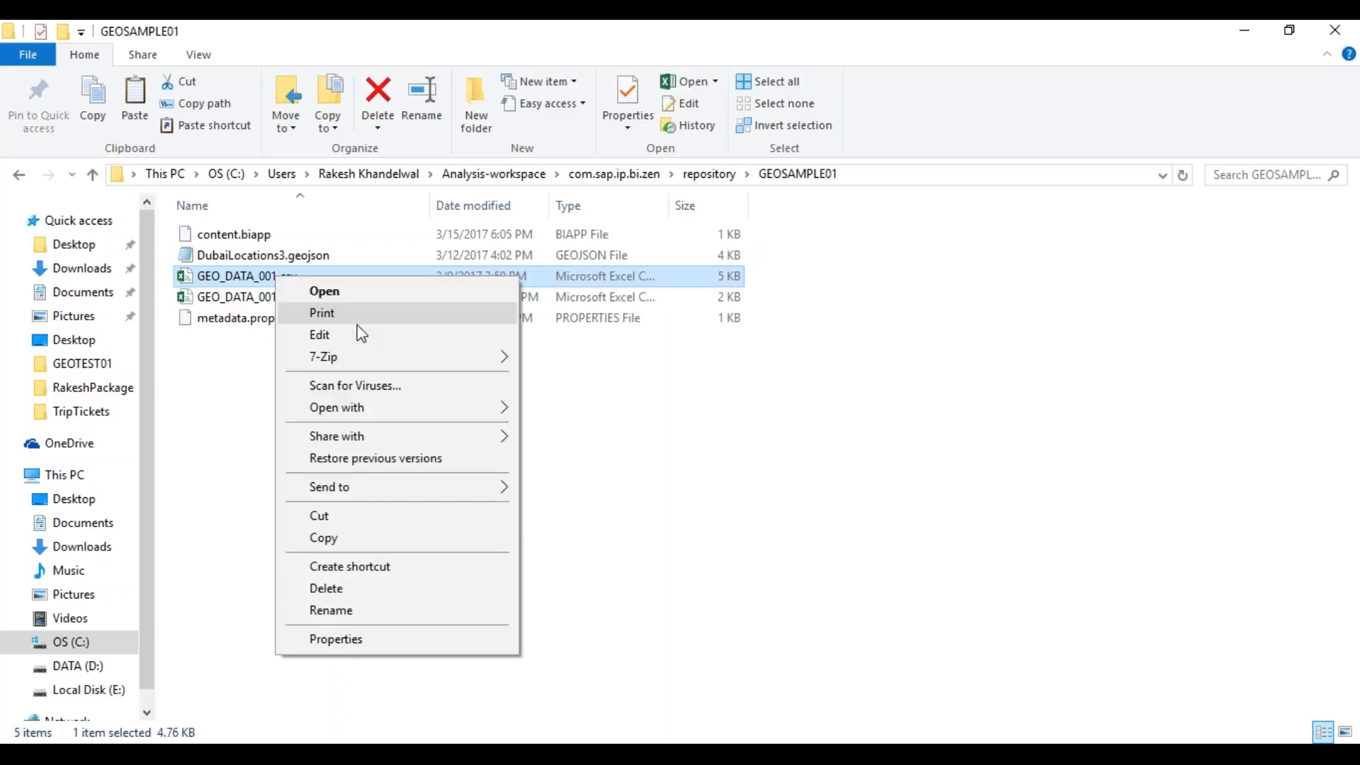
left_click(358, 333)
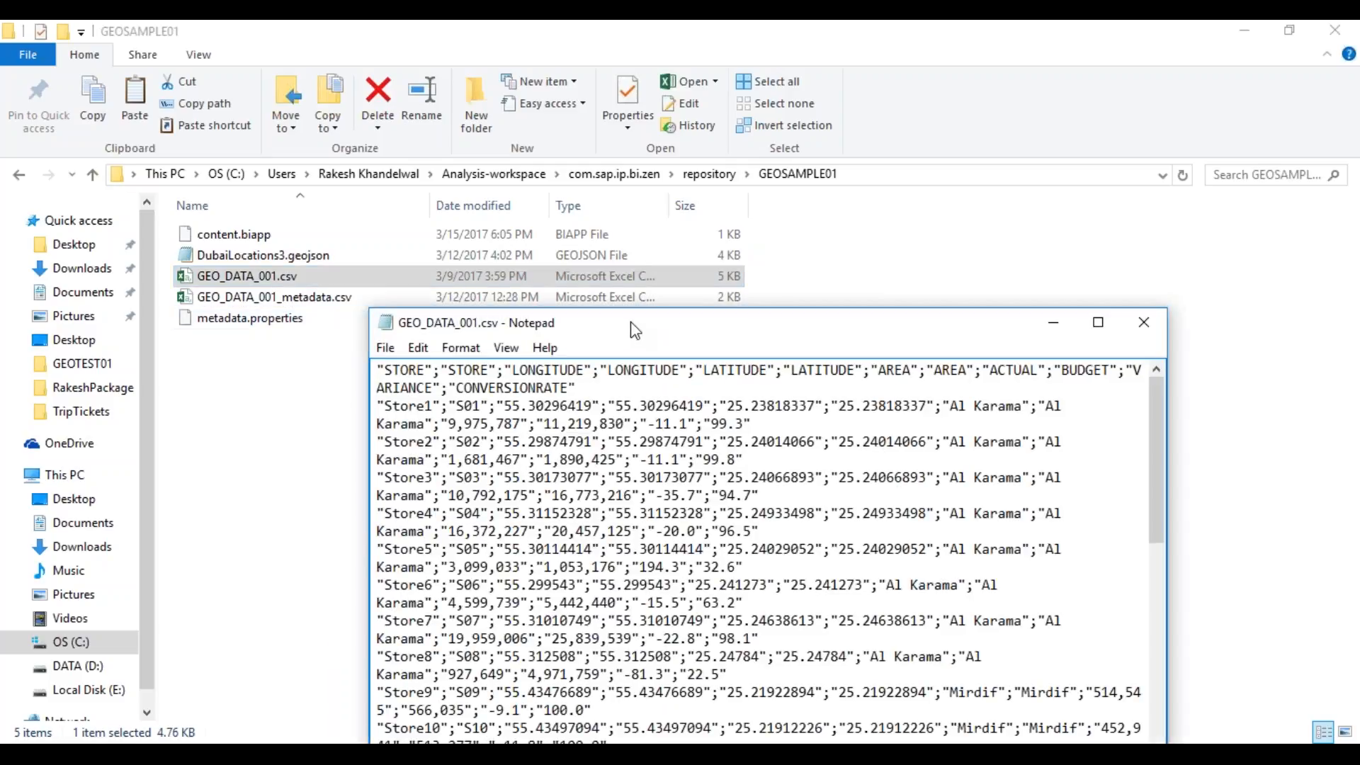
double_click(633, 330)
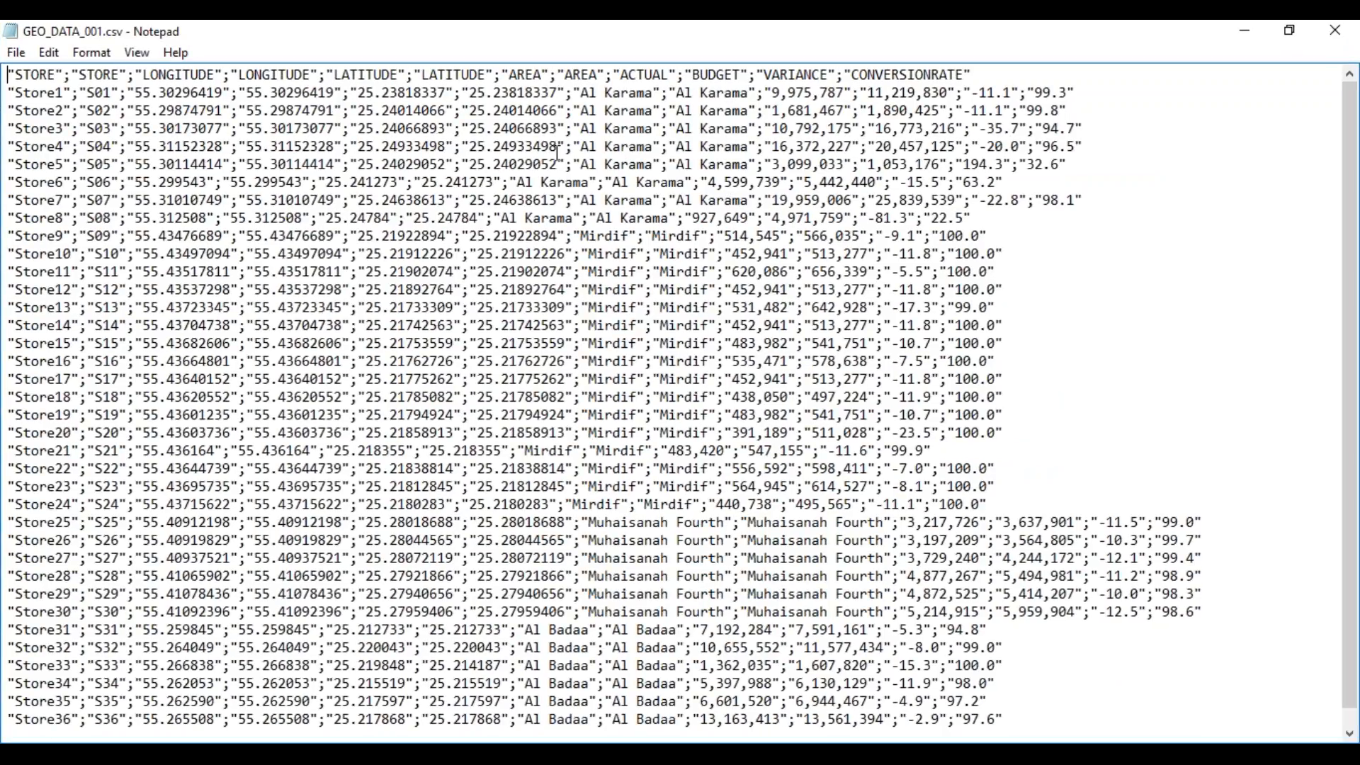
Step: Examine the area, longitude, latitude and measure columns in the CSV header row, and close the file
left_click_drag(509, 75, 549, 74)
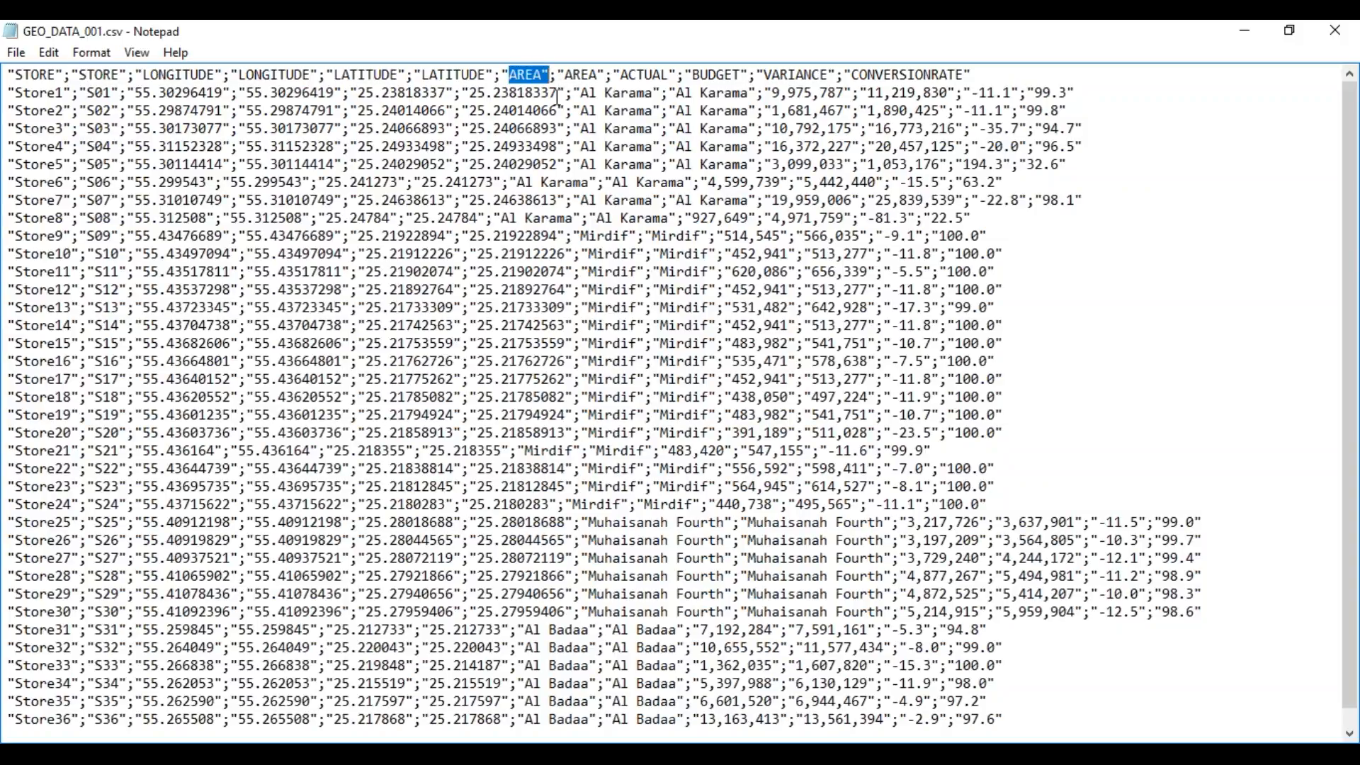
left_click_drag(119, 73, 226, 75)
left_click_drag(343, 74, 470, 74)
left_click_drag(626, 75, 916, 75)
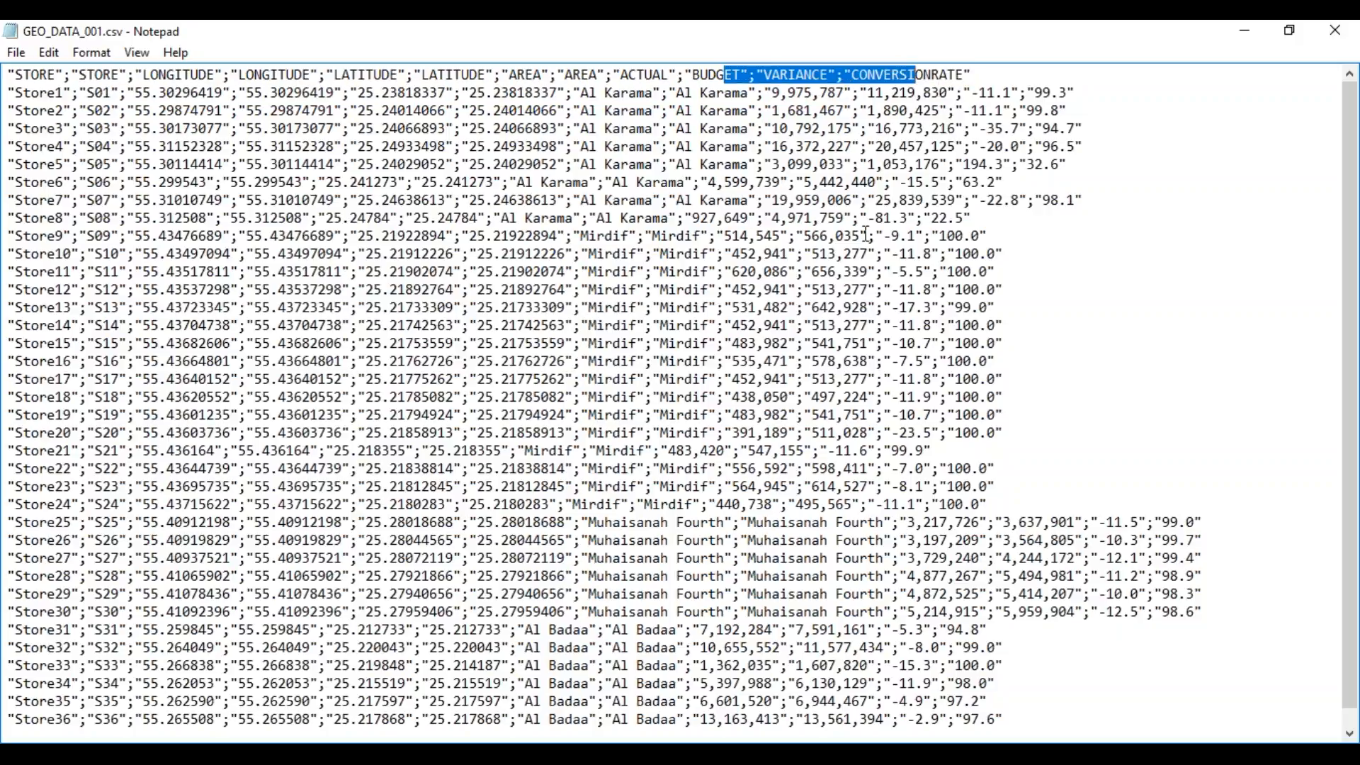
left_click(1354, 39)
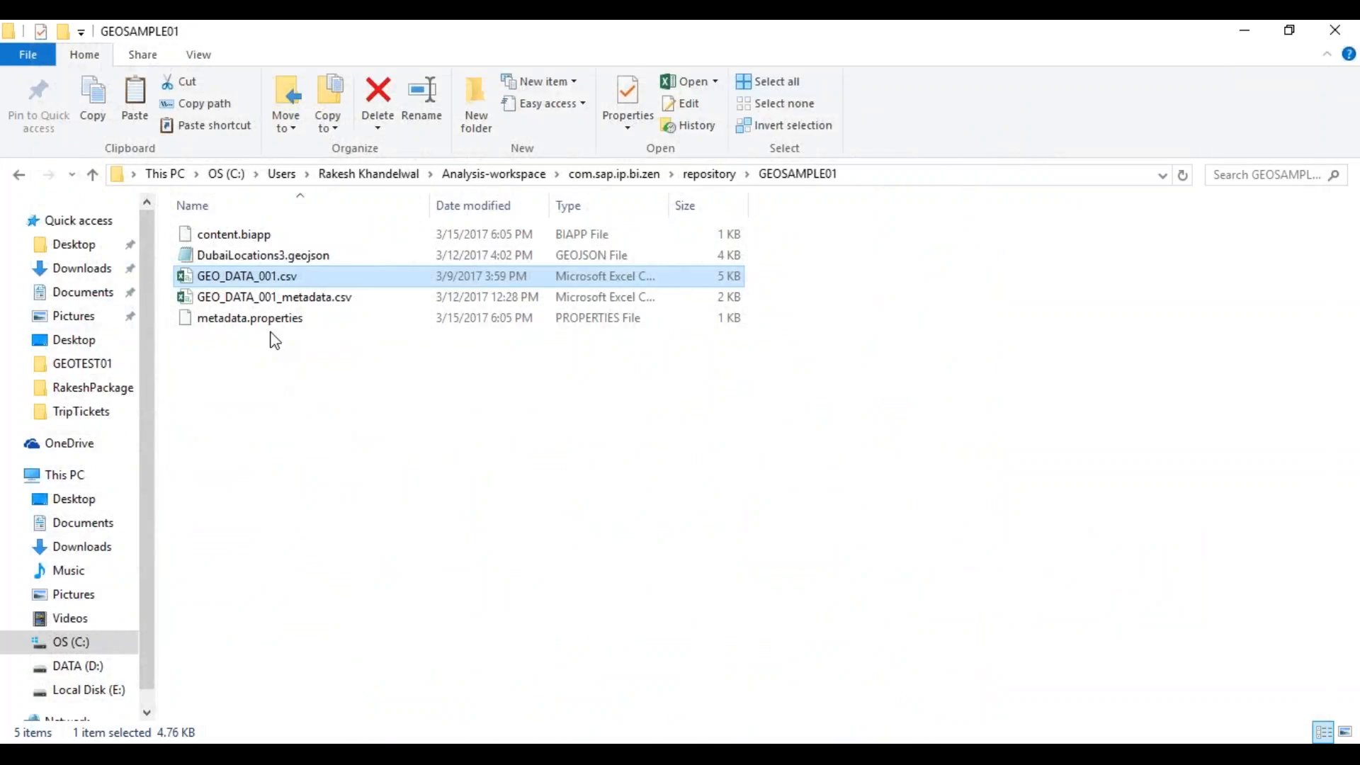
left_click(245, 264)
right_click(243, 259)
left_click(226, 415)
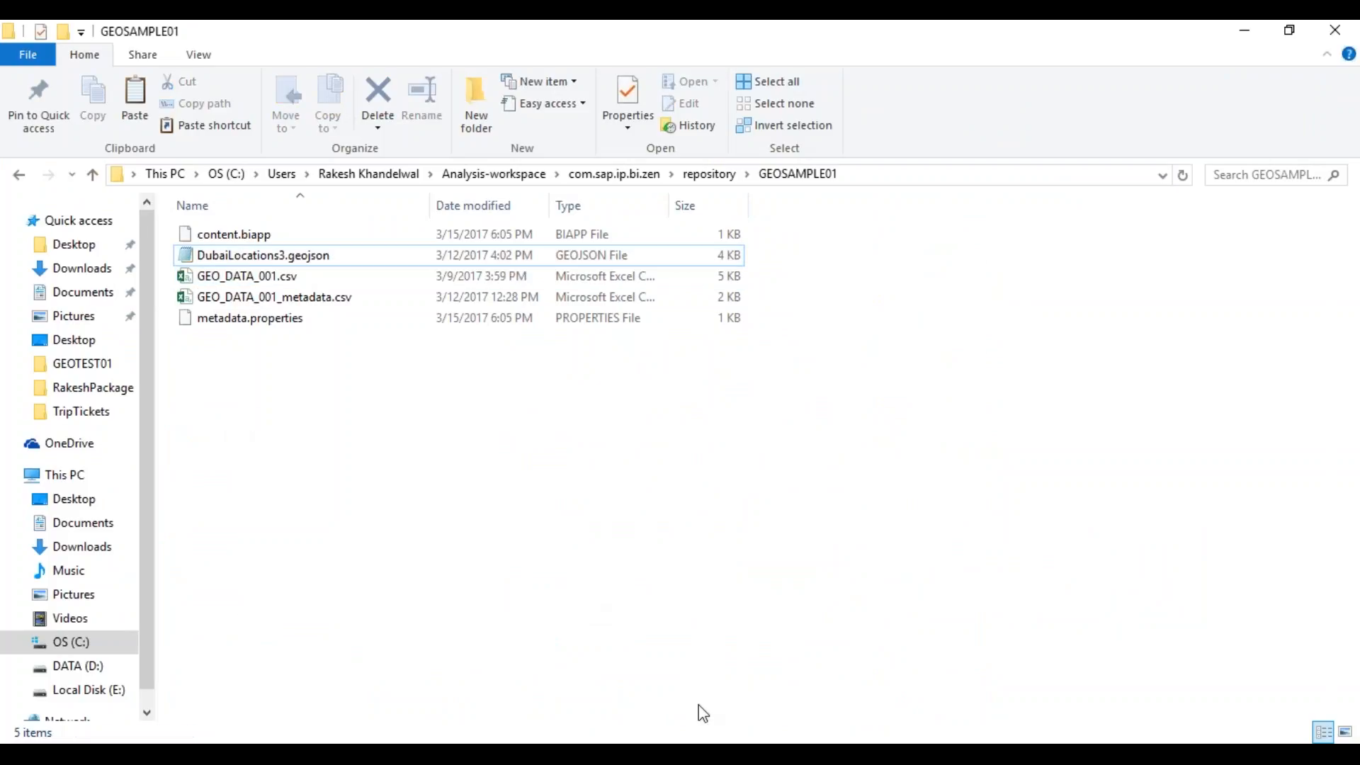
Step: Open a new Google Chrome window and go to geojson.io
right_click(667, 738)
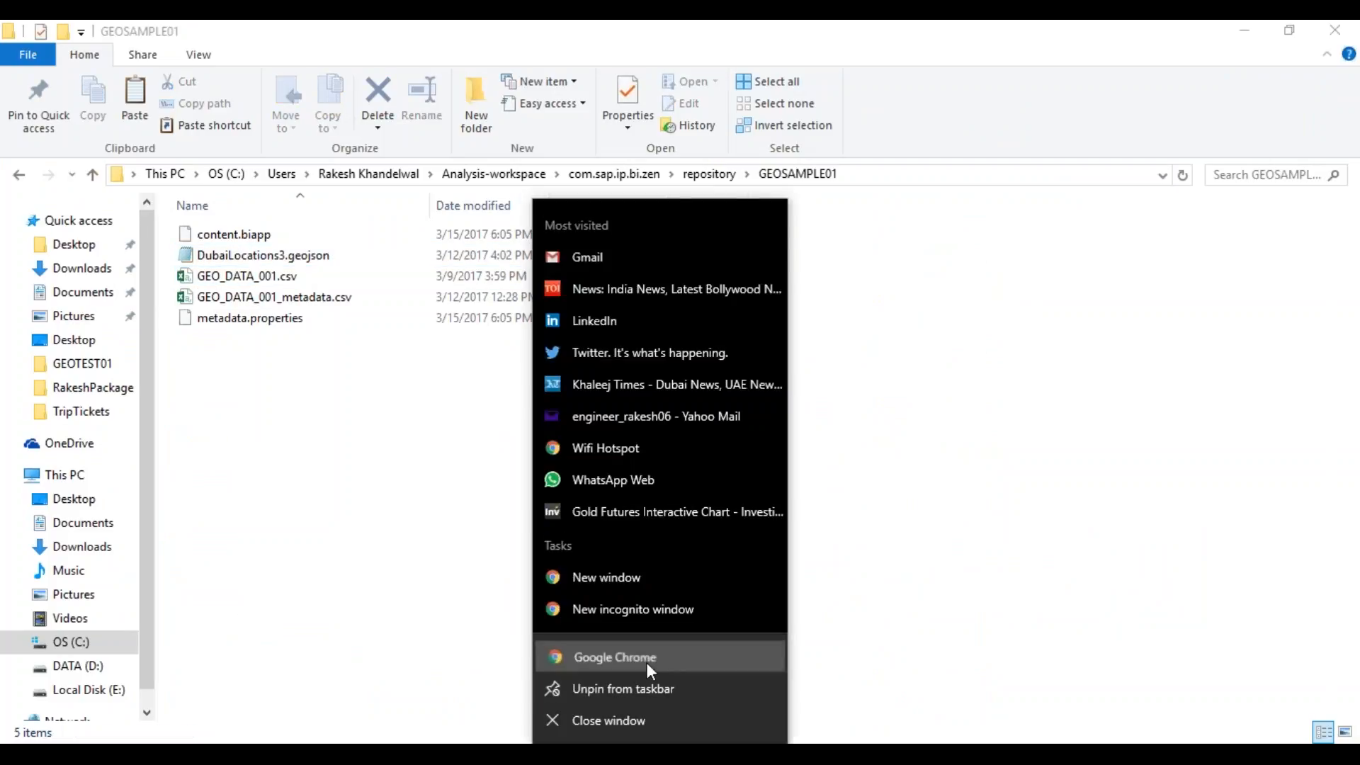
left_click(606, 657)
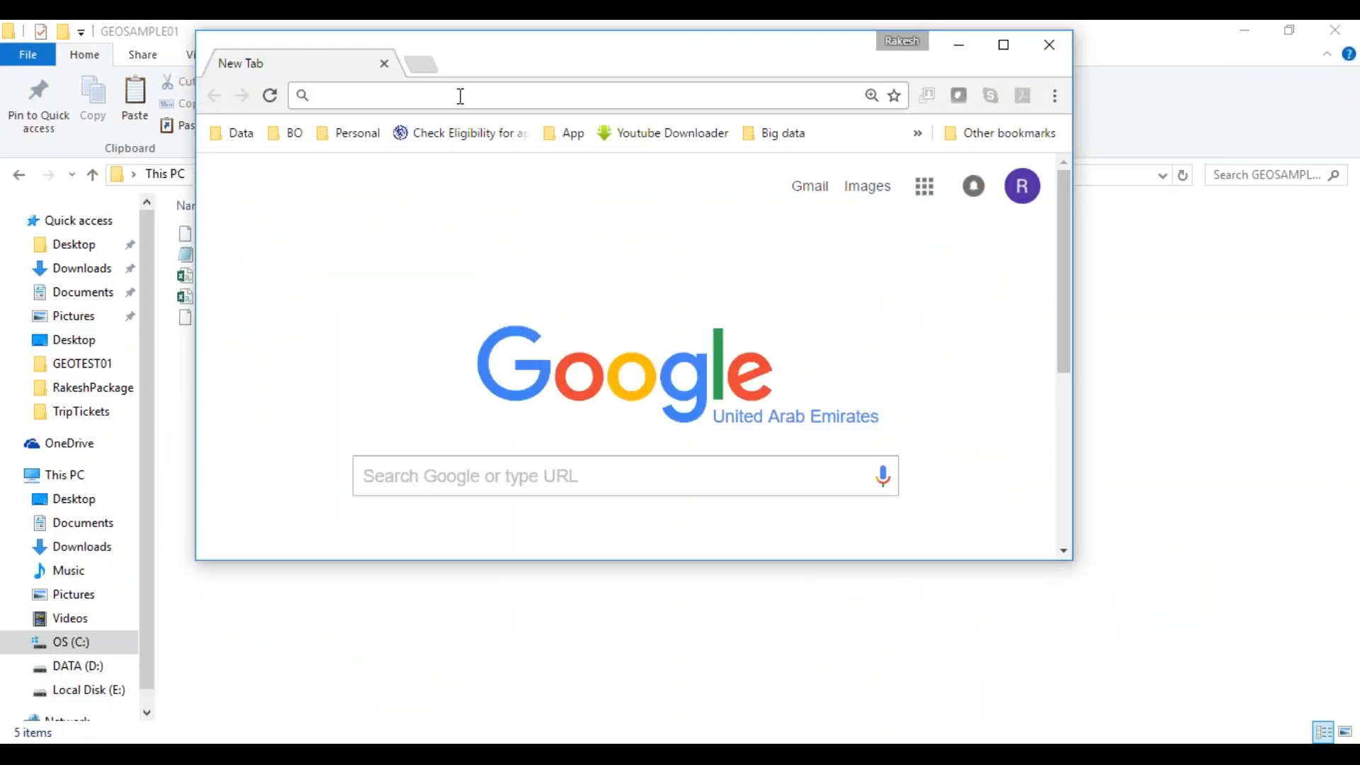
type("geojson.io")
key("Return")
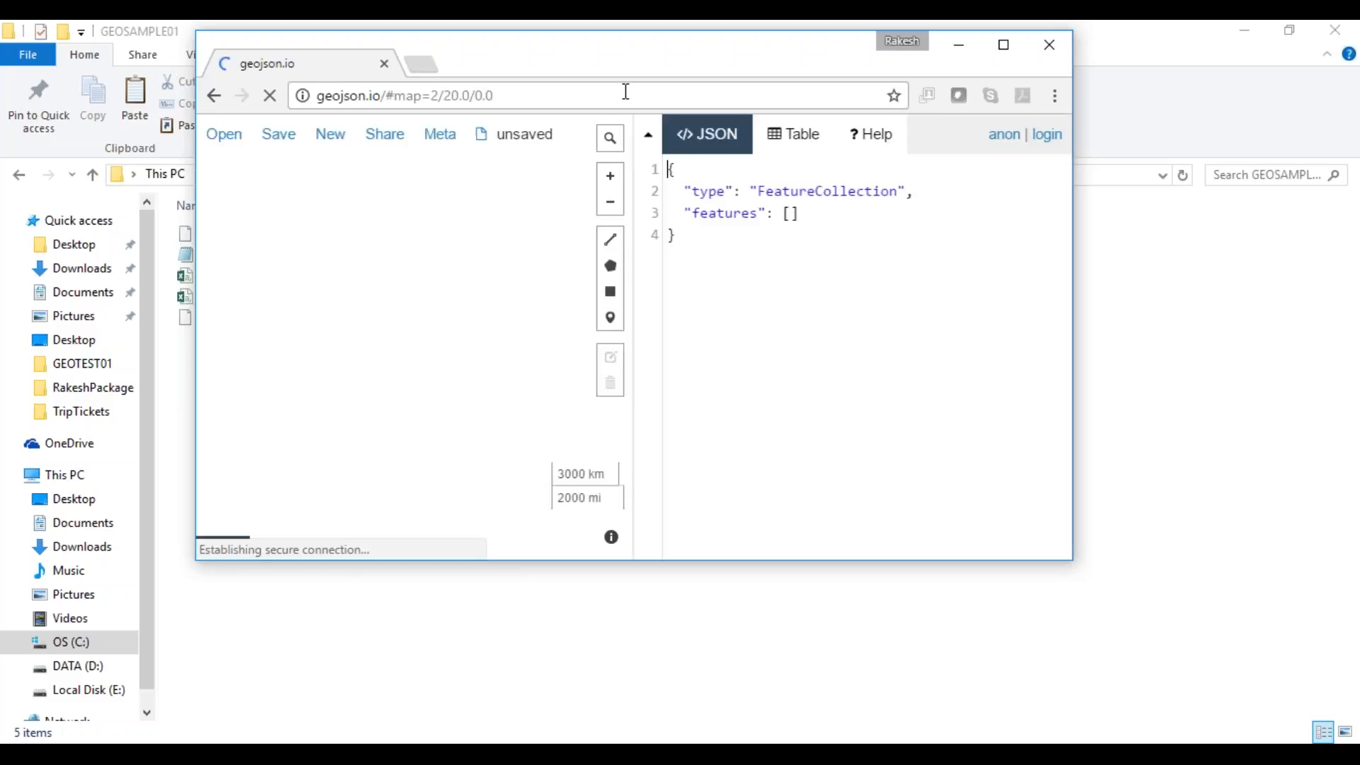
Step: Load DubaiLocations3.geojson from the GEOSAMPLE01 repository folder into the geojson.io map
left_click(218, 168)
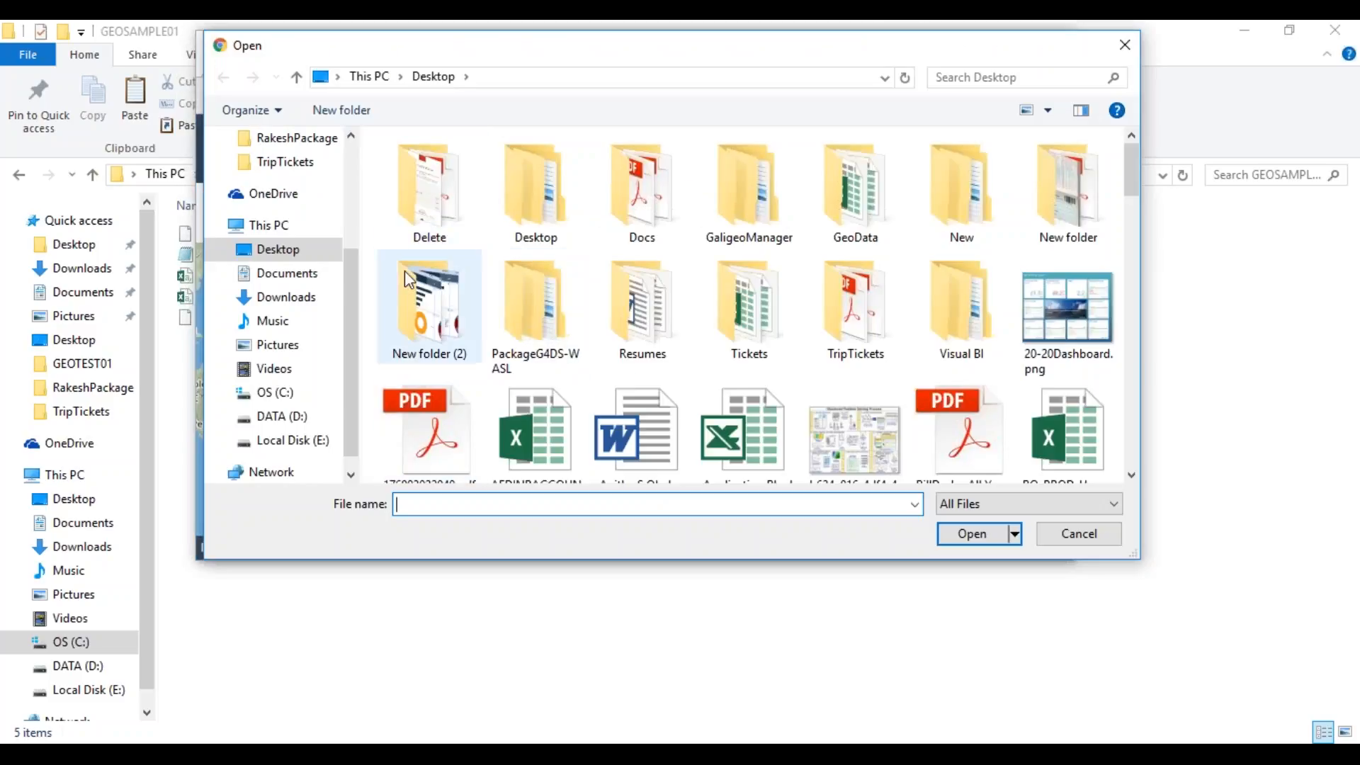
left_click(357, 623)
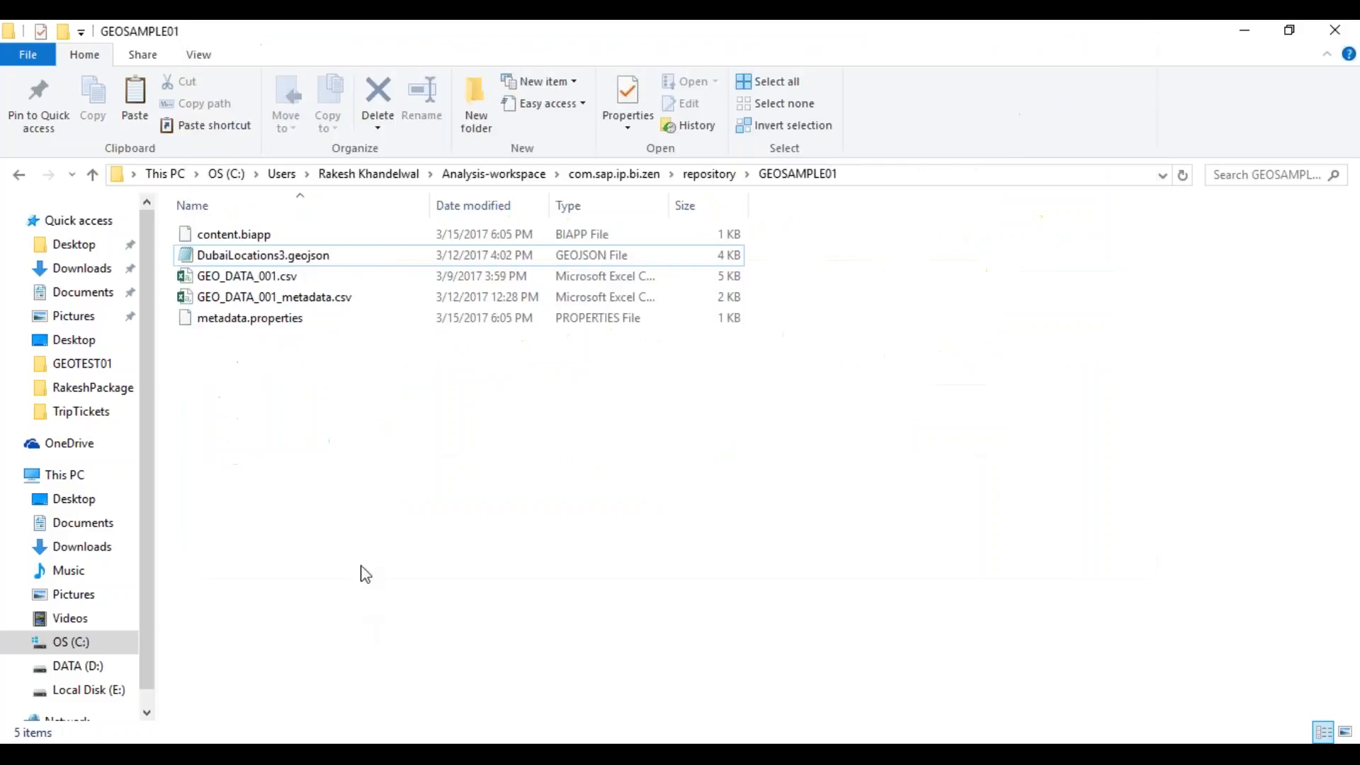
left_click(917, 174)
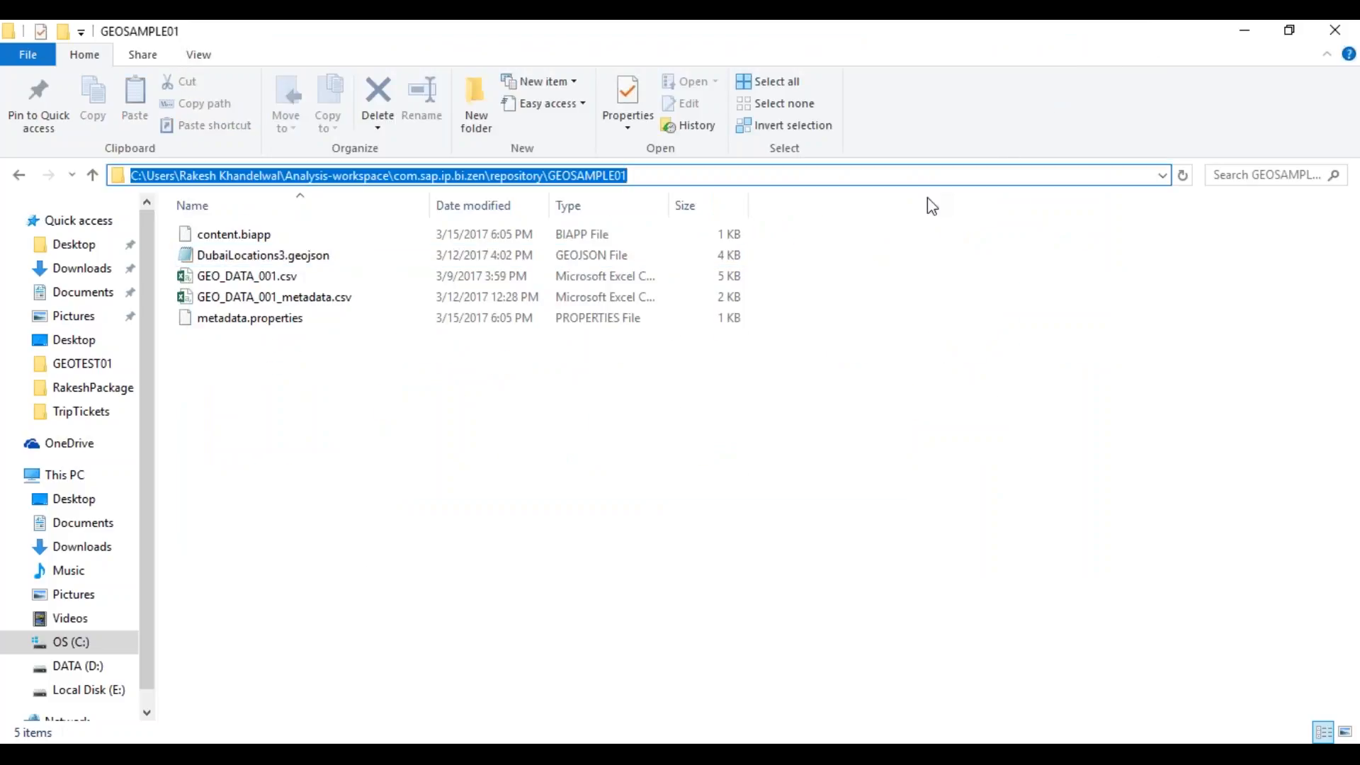
key("alt+Tab")
type("C:\\Users\\Rakesh.Bhandari\\Analysis-workspace\\com.sap.ip.bi.zen\\repository\\GEOSAMPLE01")
key("Return")
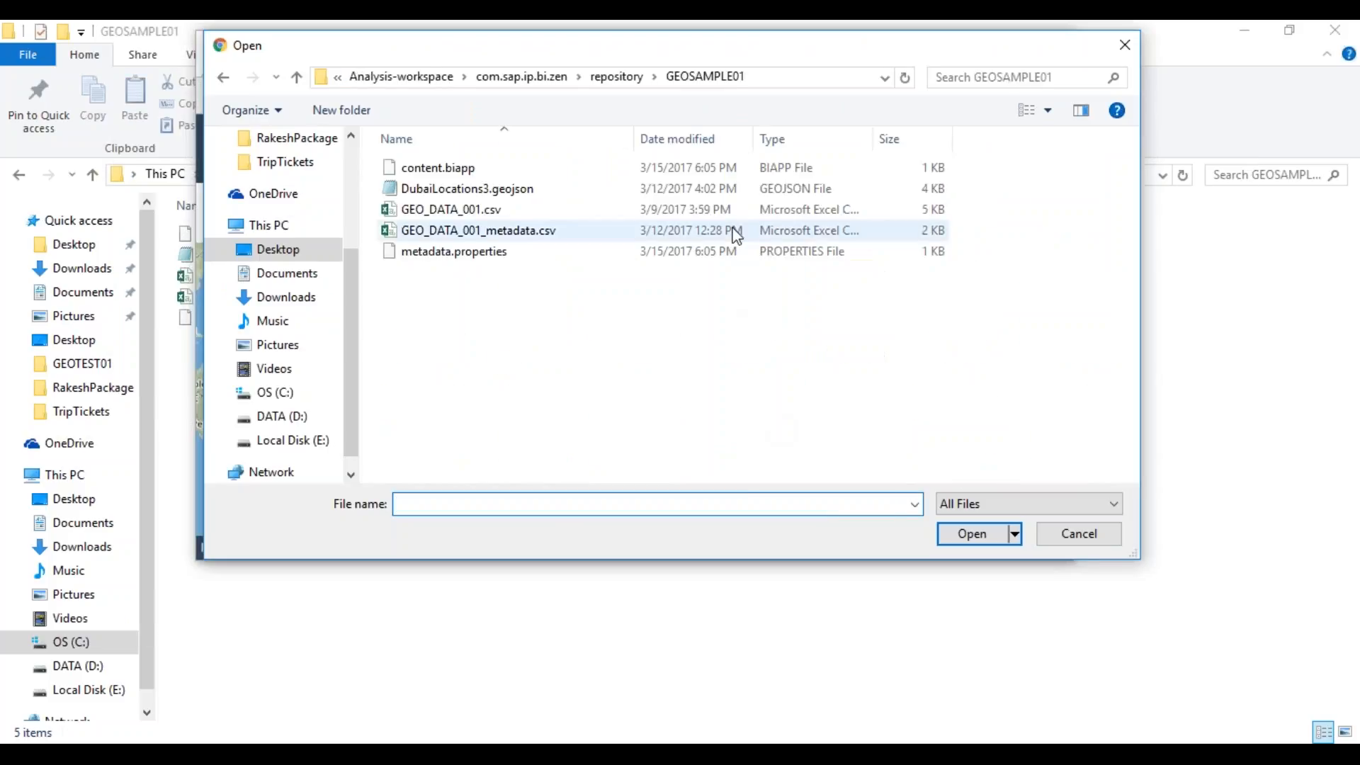
left_click(495, 189)
left_click(984, 543)
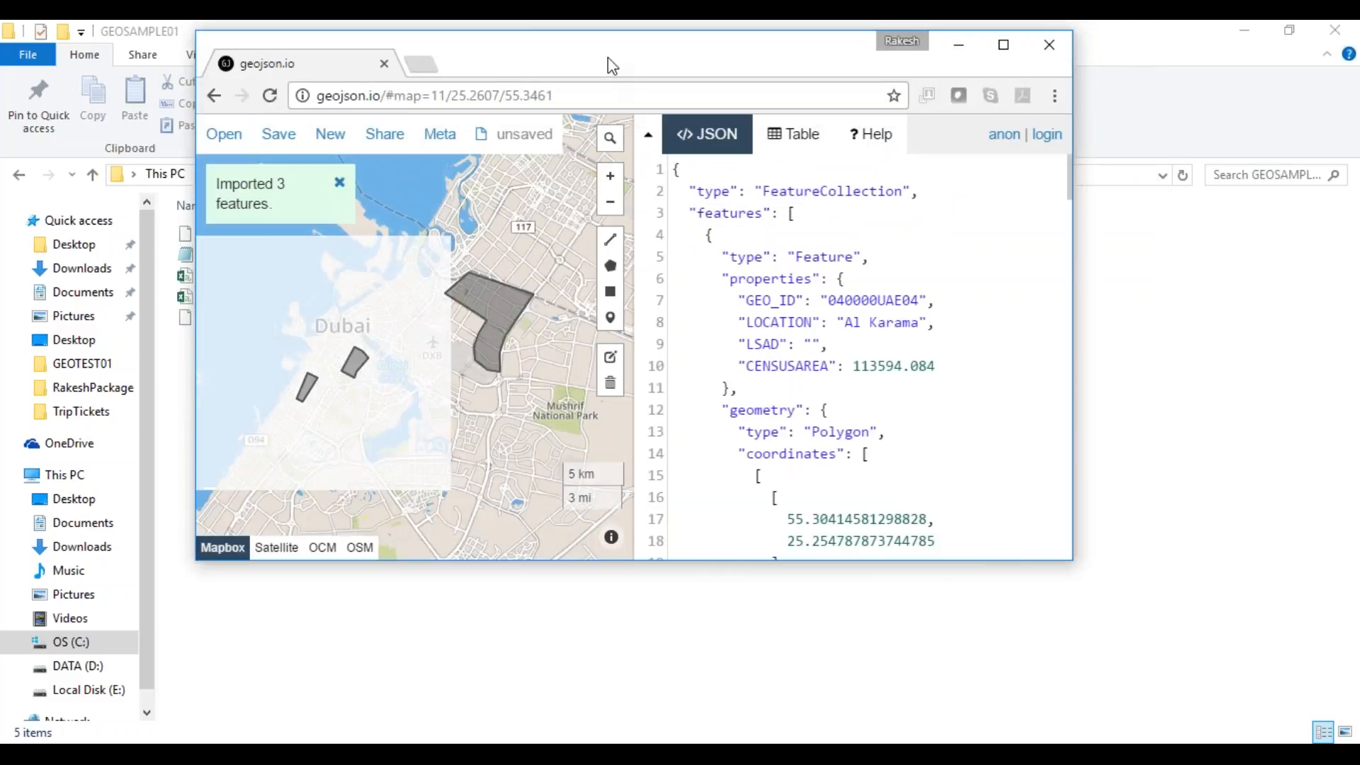
Step: Maximize the browser window and examine the imported Dubai polygons, including the properties of the largest one
double_click(607, 61)
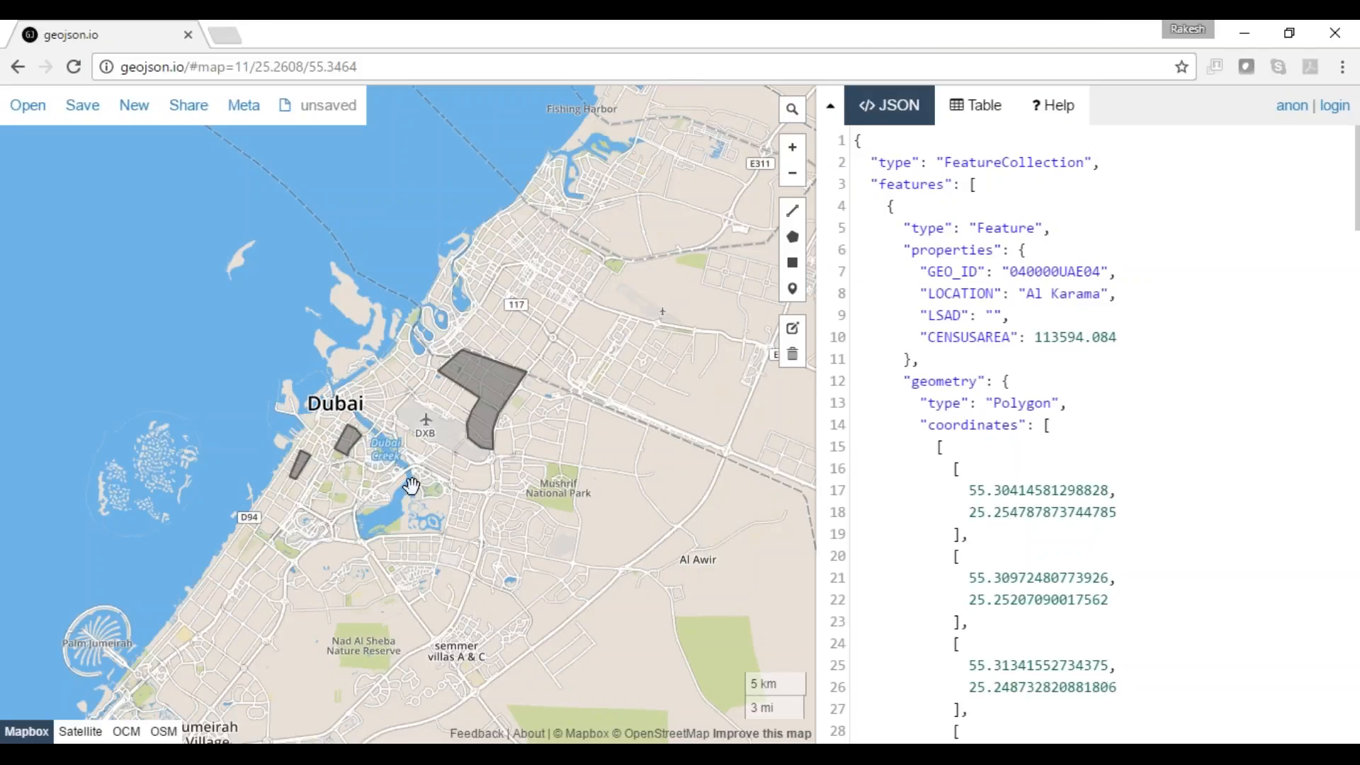
scroll(411, 486, "up", 1)
left_click_drag(276, 454, 305, 410)
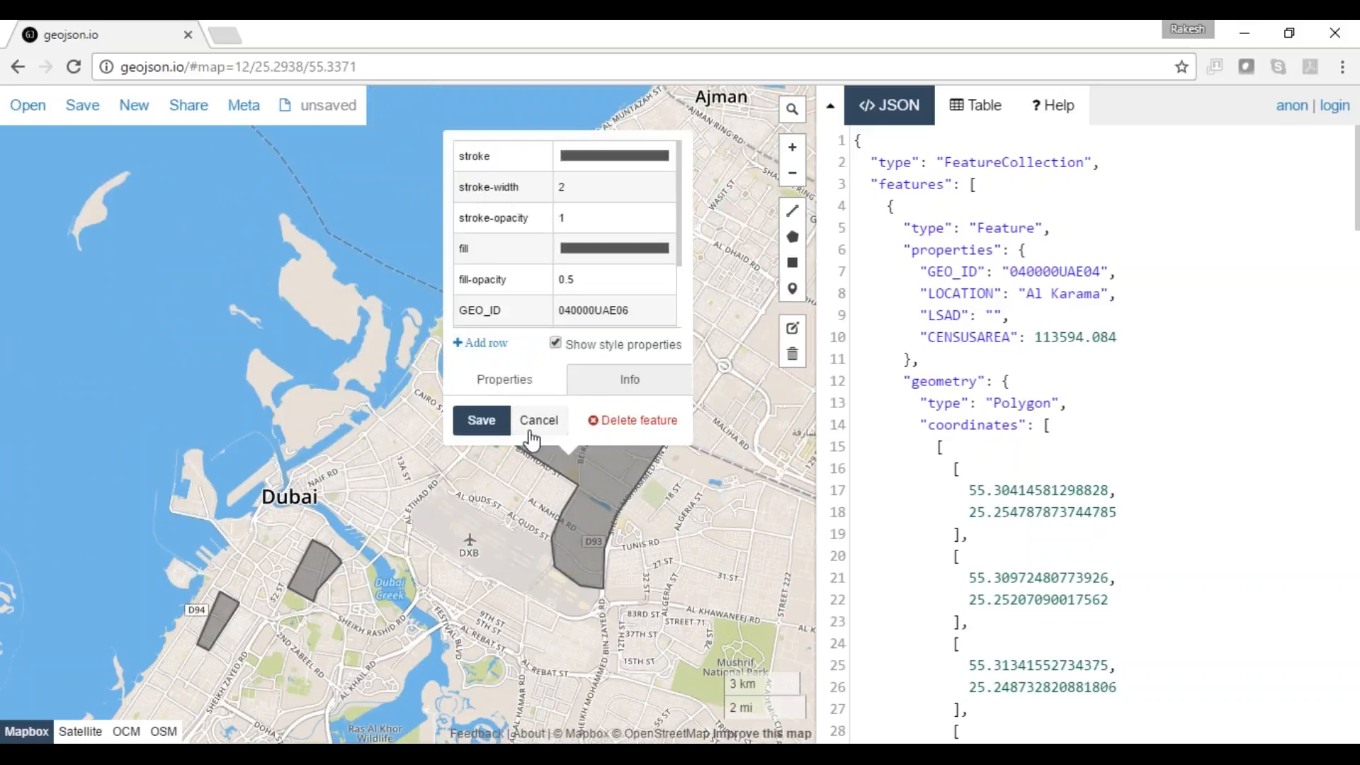
Step: Close the Dubai polygon's properties without saving and start a new empty geojson.io map
left_click(534, 424)
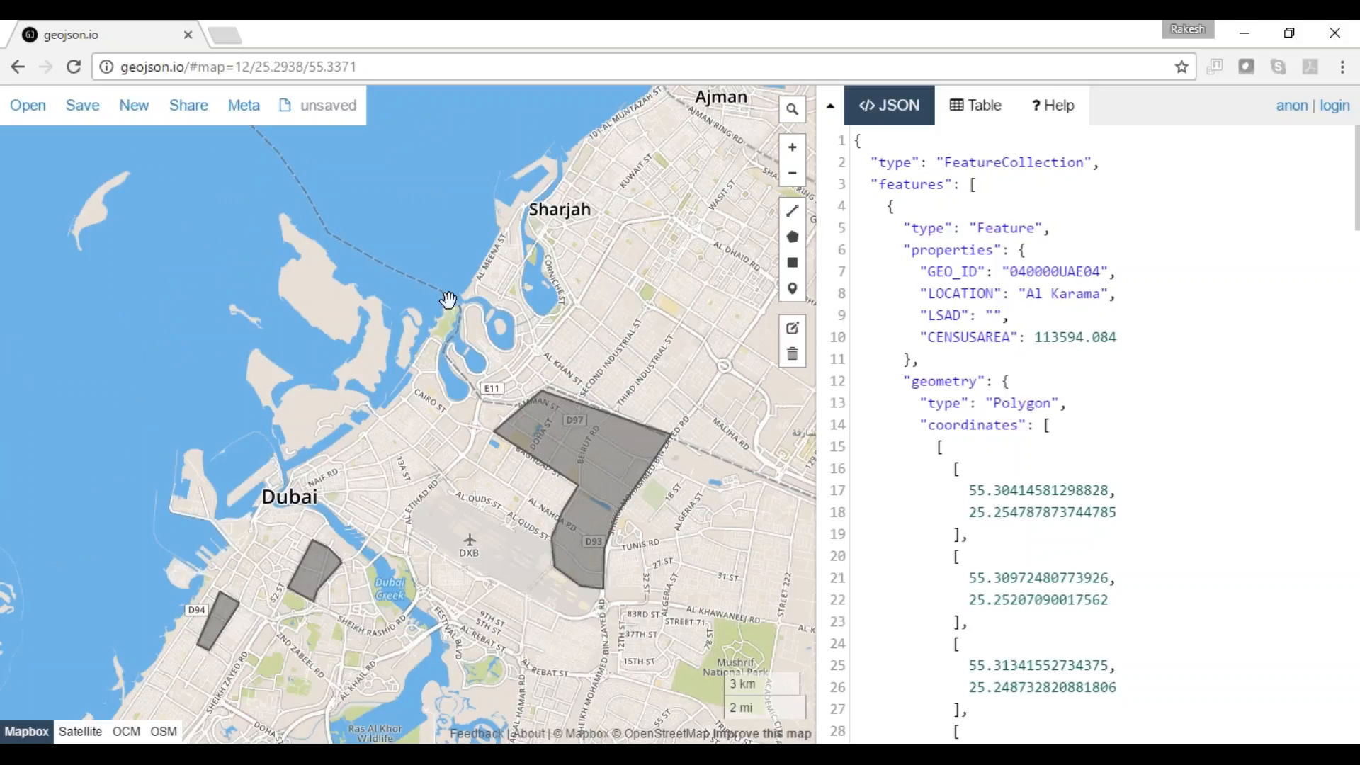
left_click(134, 106)
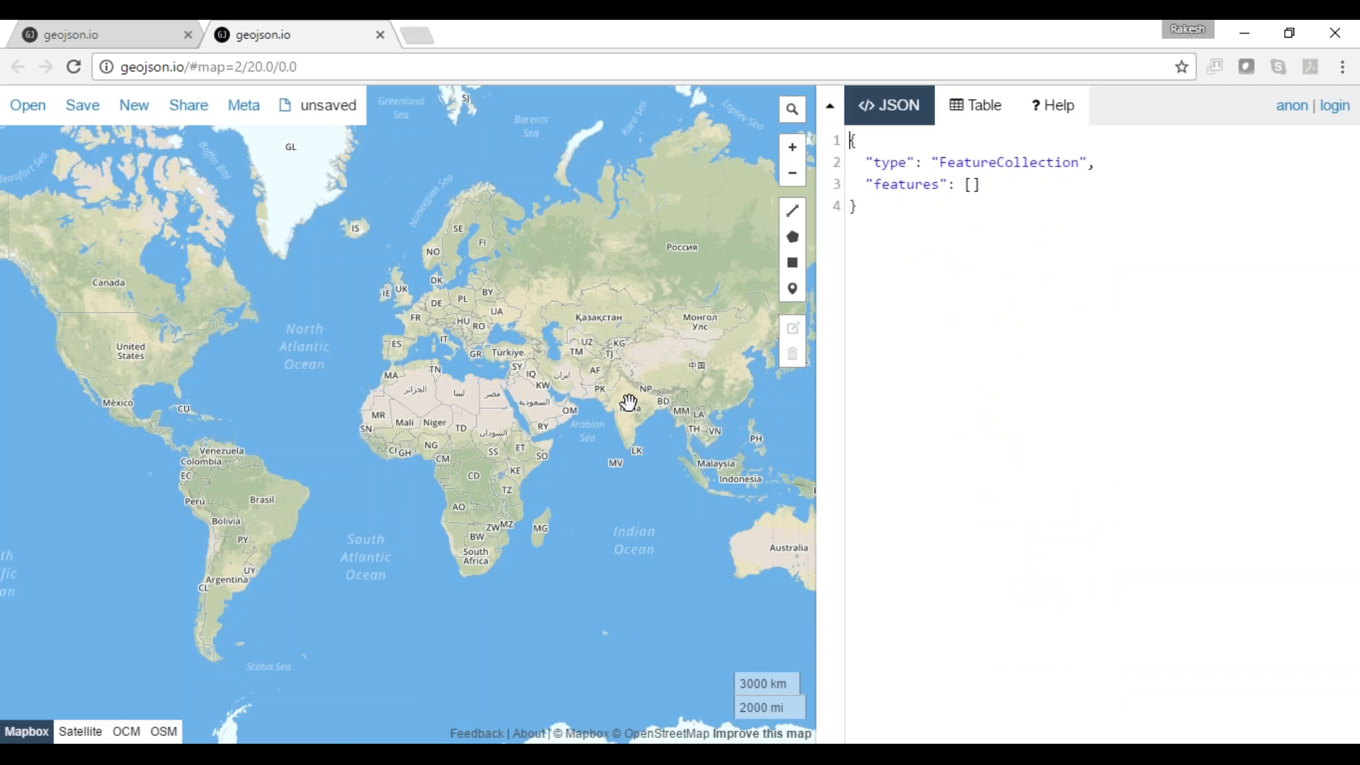
Step: Draw a closed six-point polygon just north of Khargon, south of Indore in central India
scroll(628, 402, "up", 1)
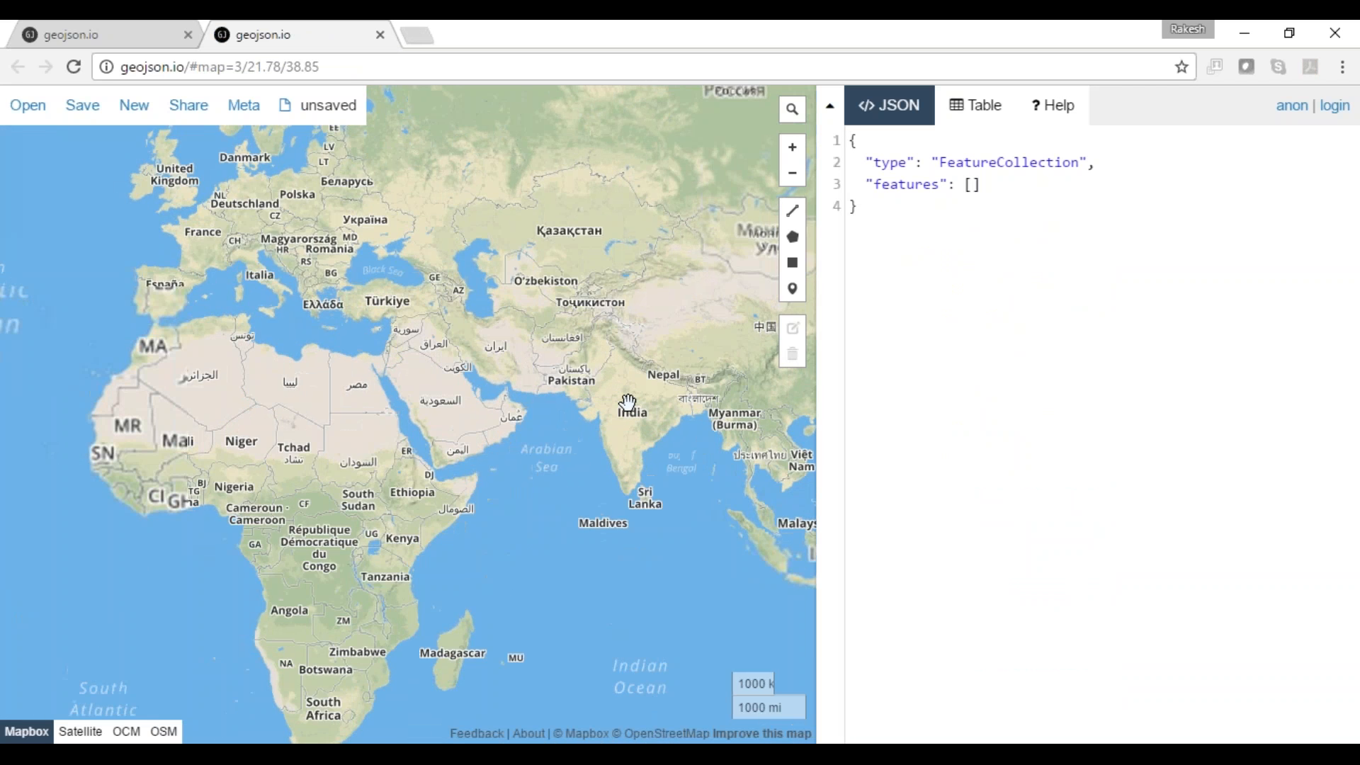
scroll(628, 401, "up", 1)
scroll(602, 388, "up", 1)
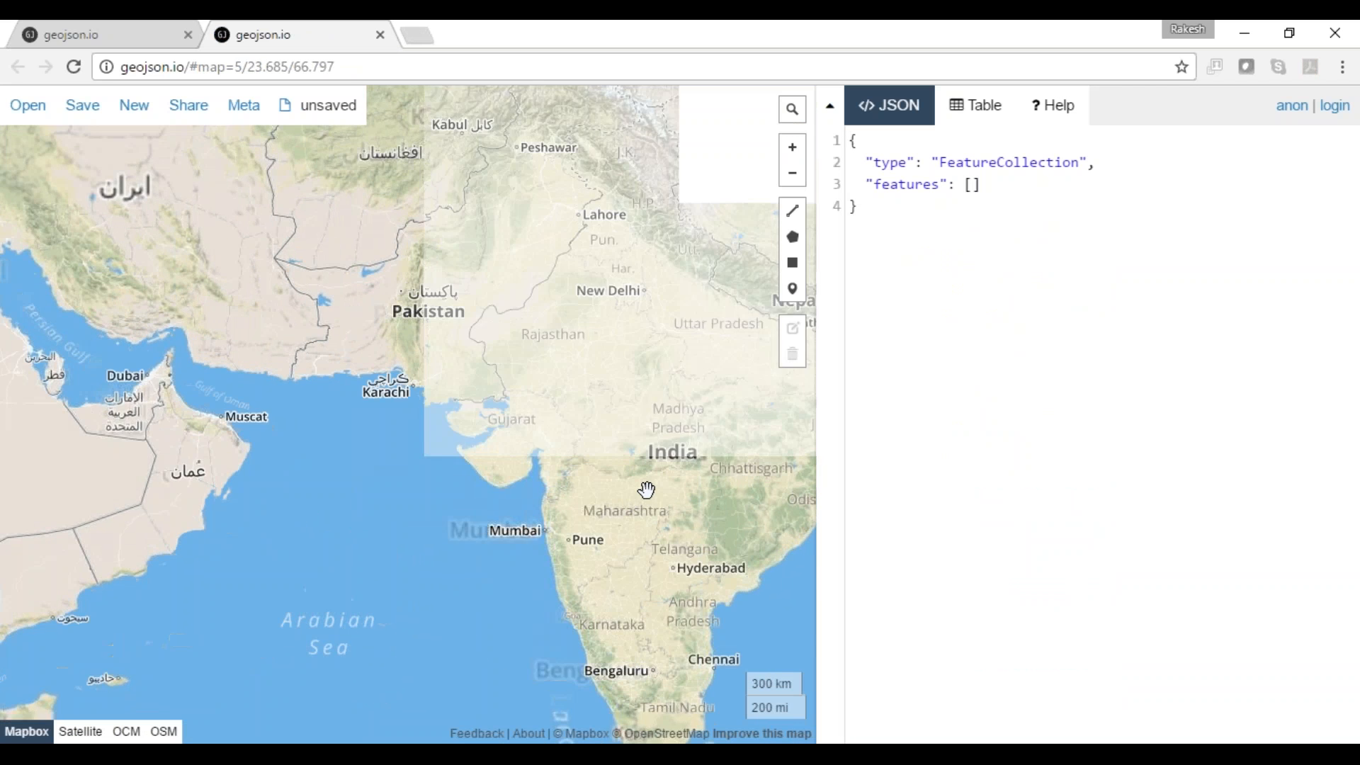
left_click_drag(647, 486, 461, 433)
scroll(422, 433, "up", 1)
scroll(293, 354, "up", 1)
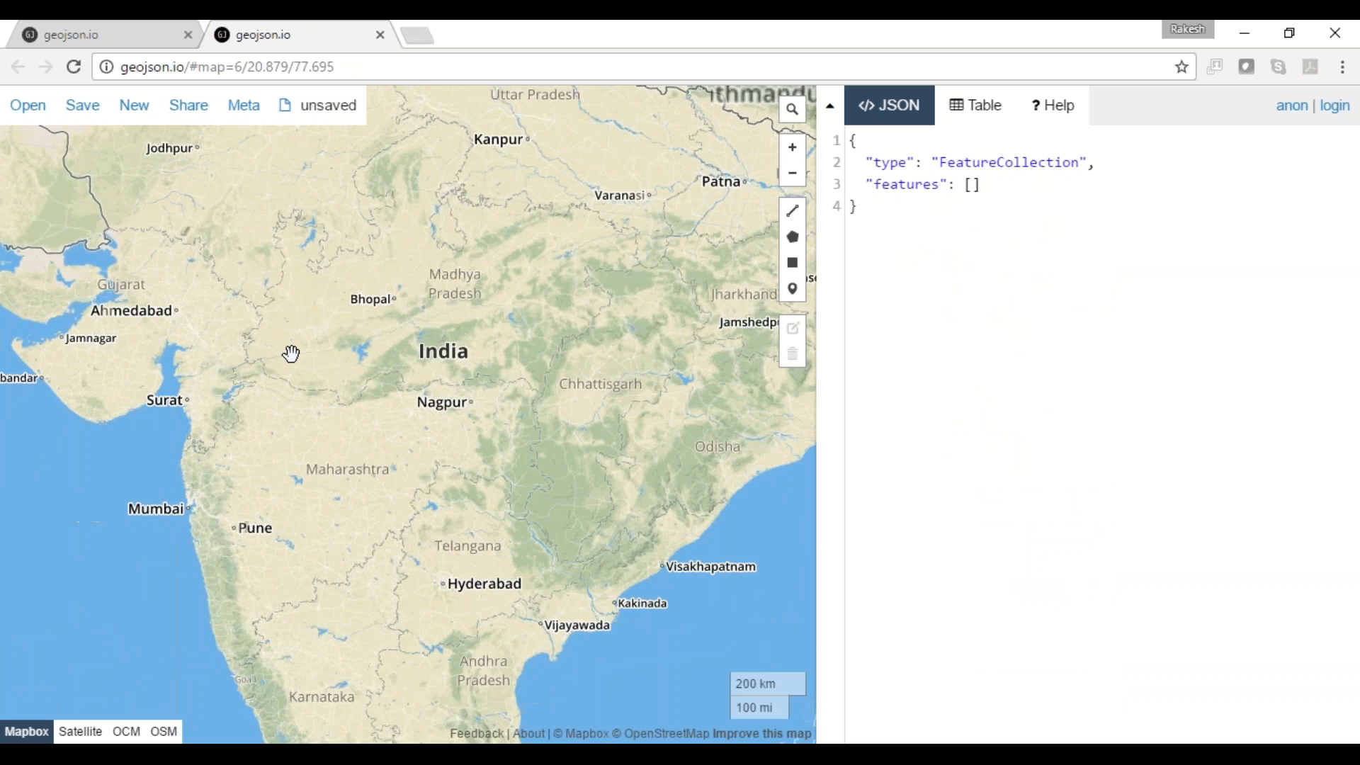
scroll(376, 336, "up", 1)
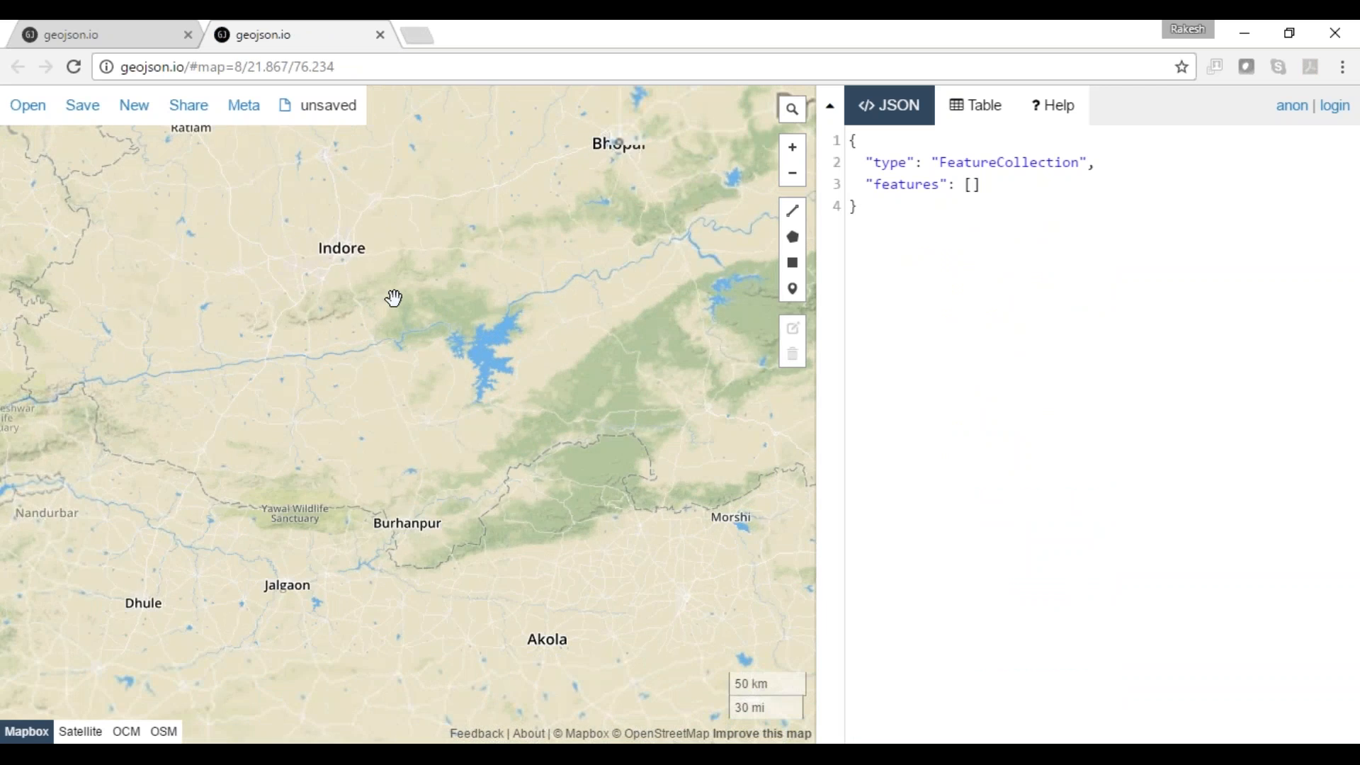
scroll(391, 296, "up", 1)
left_click_drag(338, 405, 538, 346)
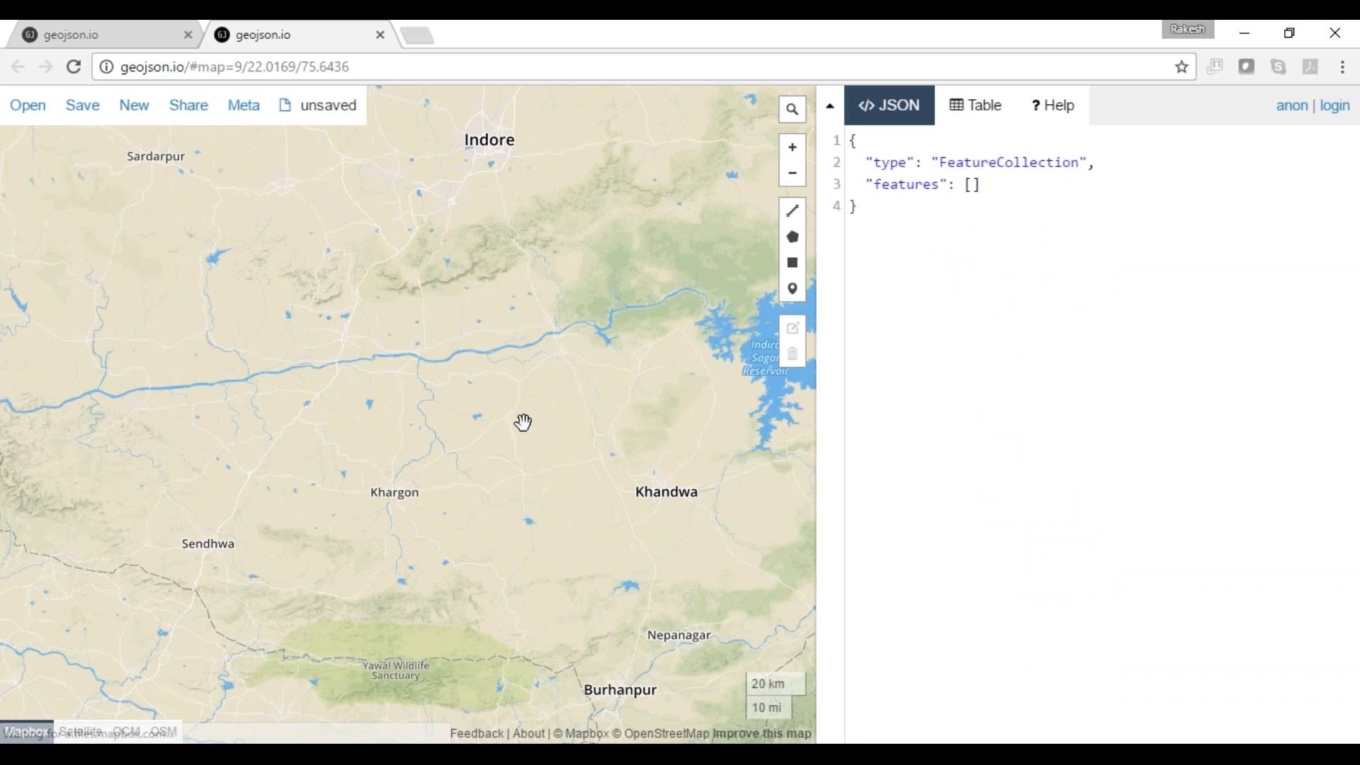
left_click(793, 237)
left_click(378, 480)
left_click(299, 438)
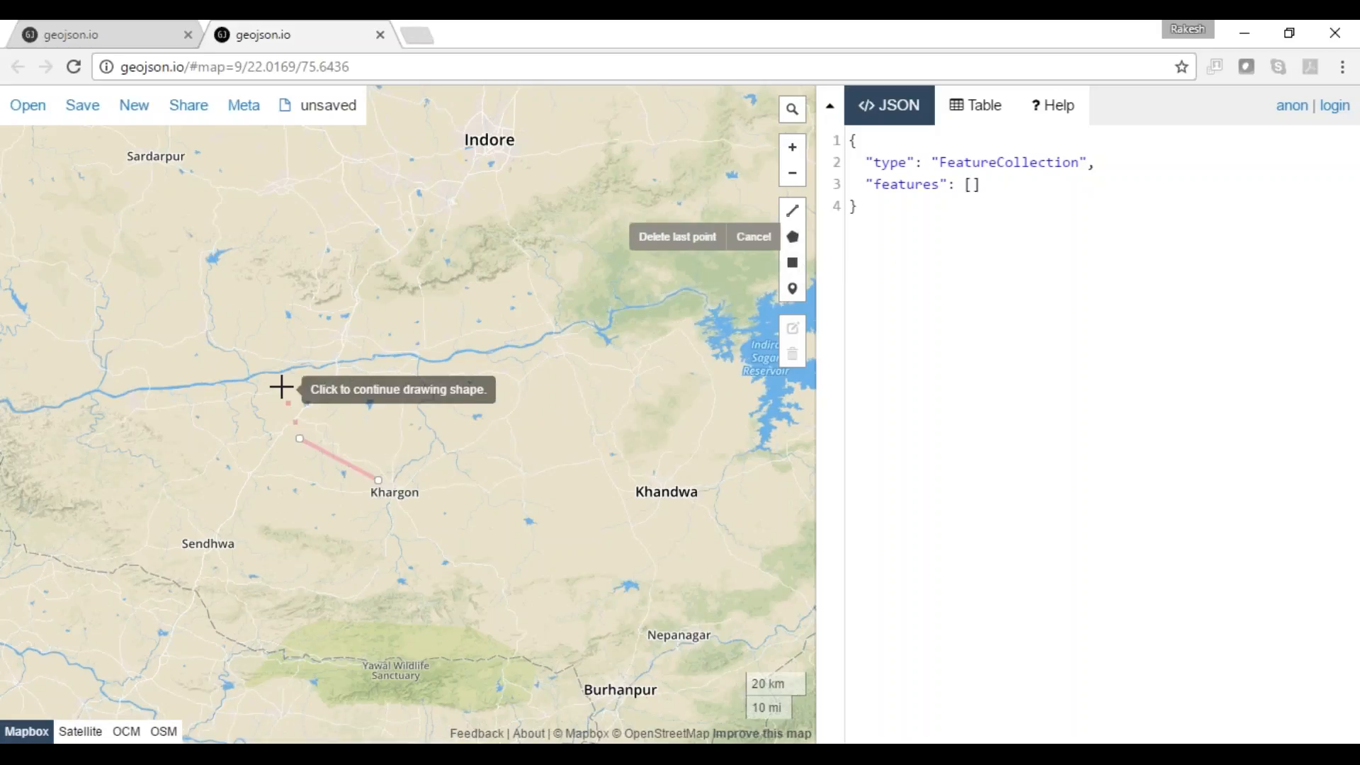
left_click(347, 367)
left_click(395, 385)
left_click(449, 393)
left_click(416, 442)
left_click(379, 481)
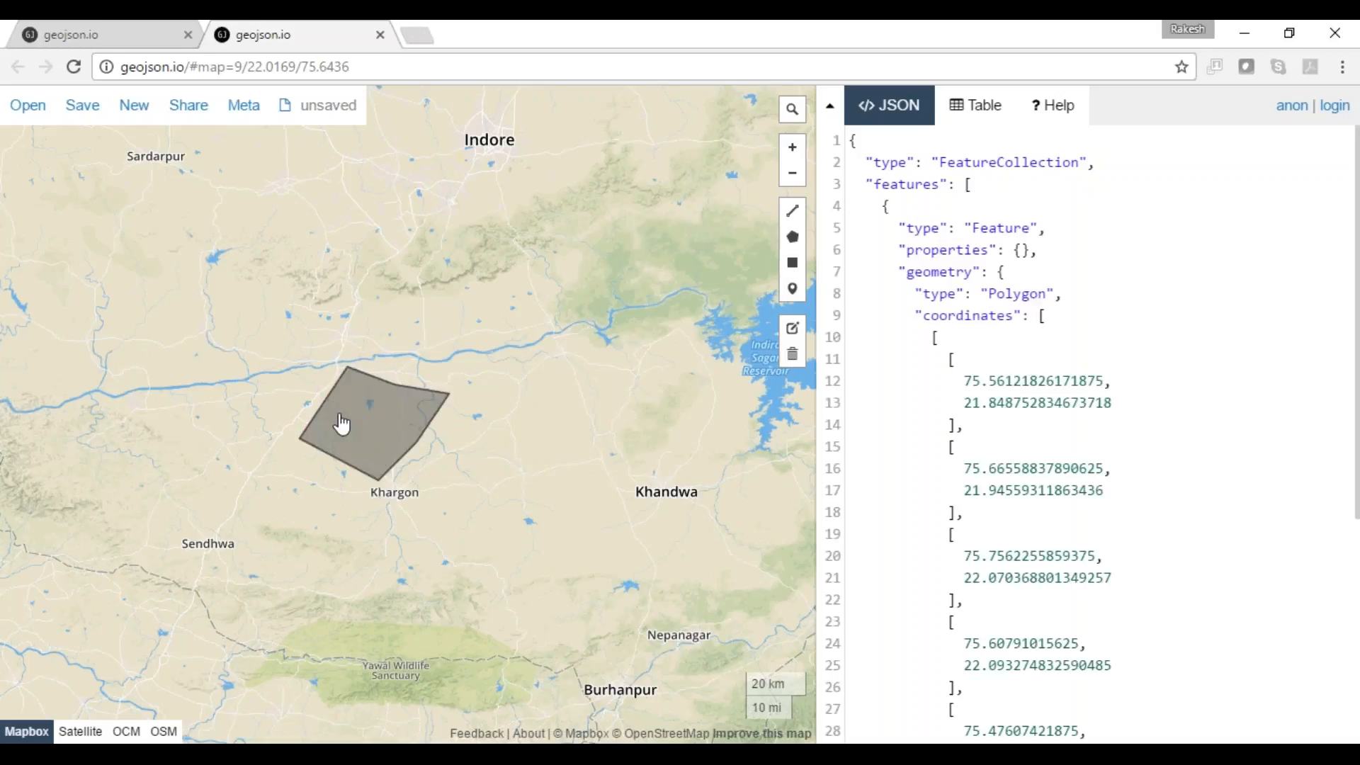
Step: Open the properties of the new polygon near Khargon for editing
left_click(391, 414)
left_click(315, 317)
Step: Return to the Dubai map and examine the GEO_ID and LOCATION properties of the largest polygon
left_click(116, 31)
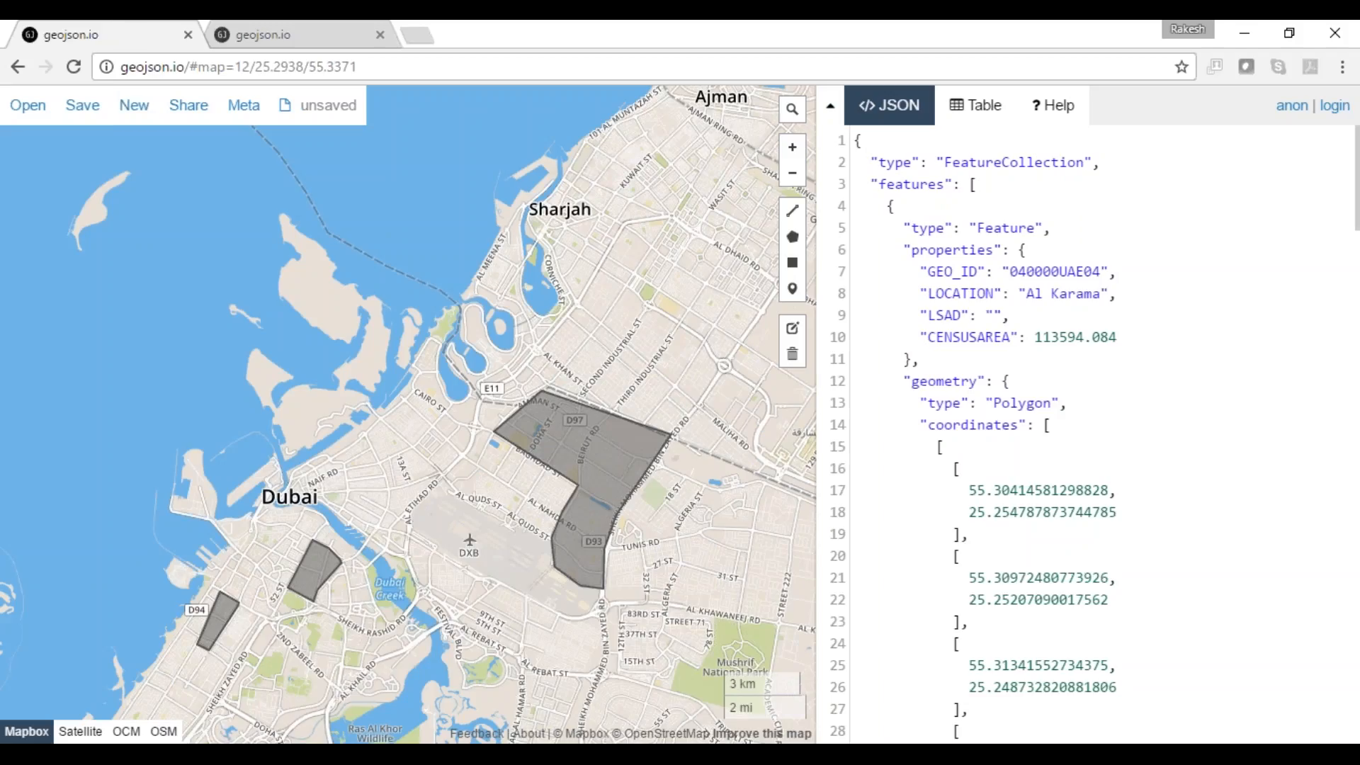
left_click(580, 467)
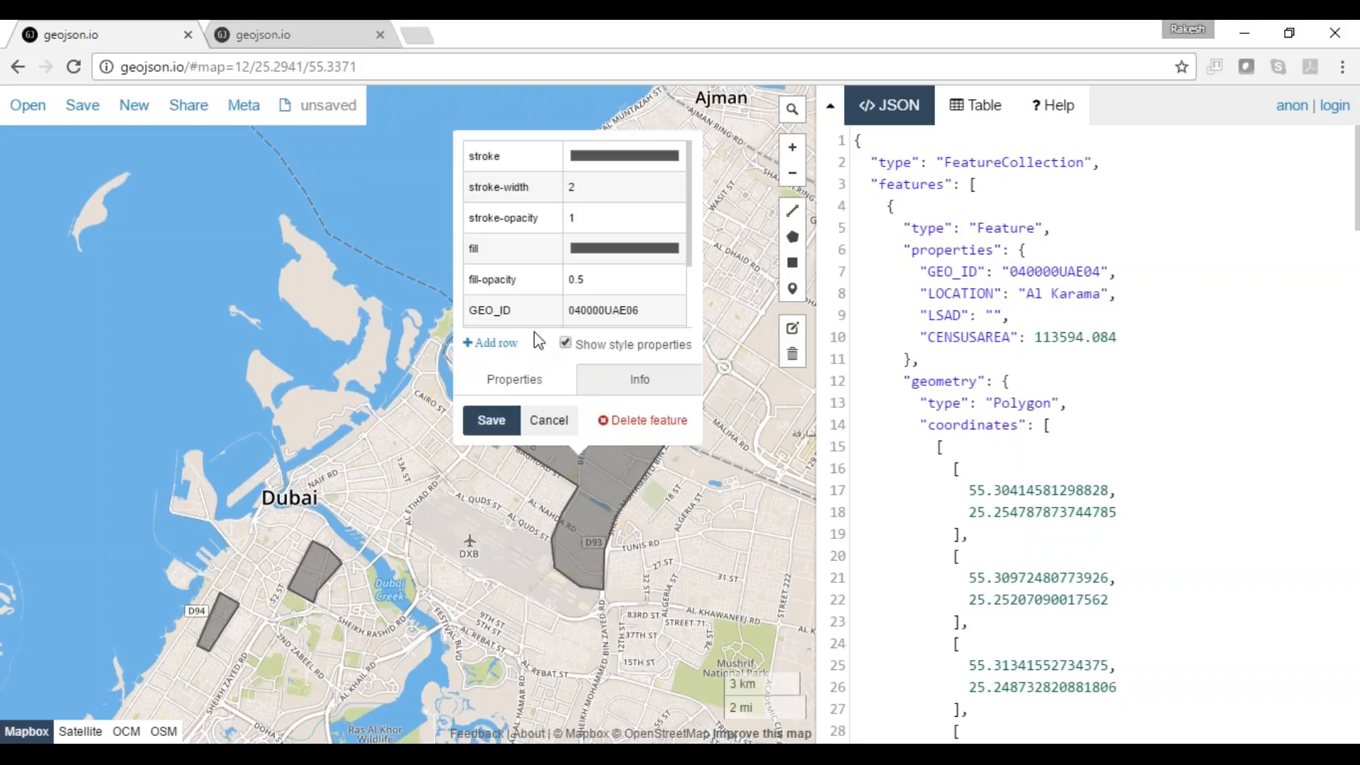
double_click(530, 315)
scroll(473, 325, "down", 1)
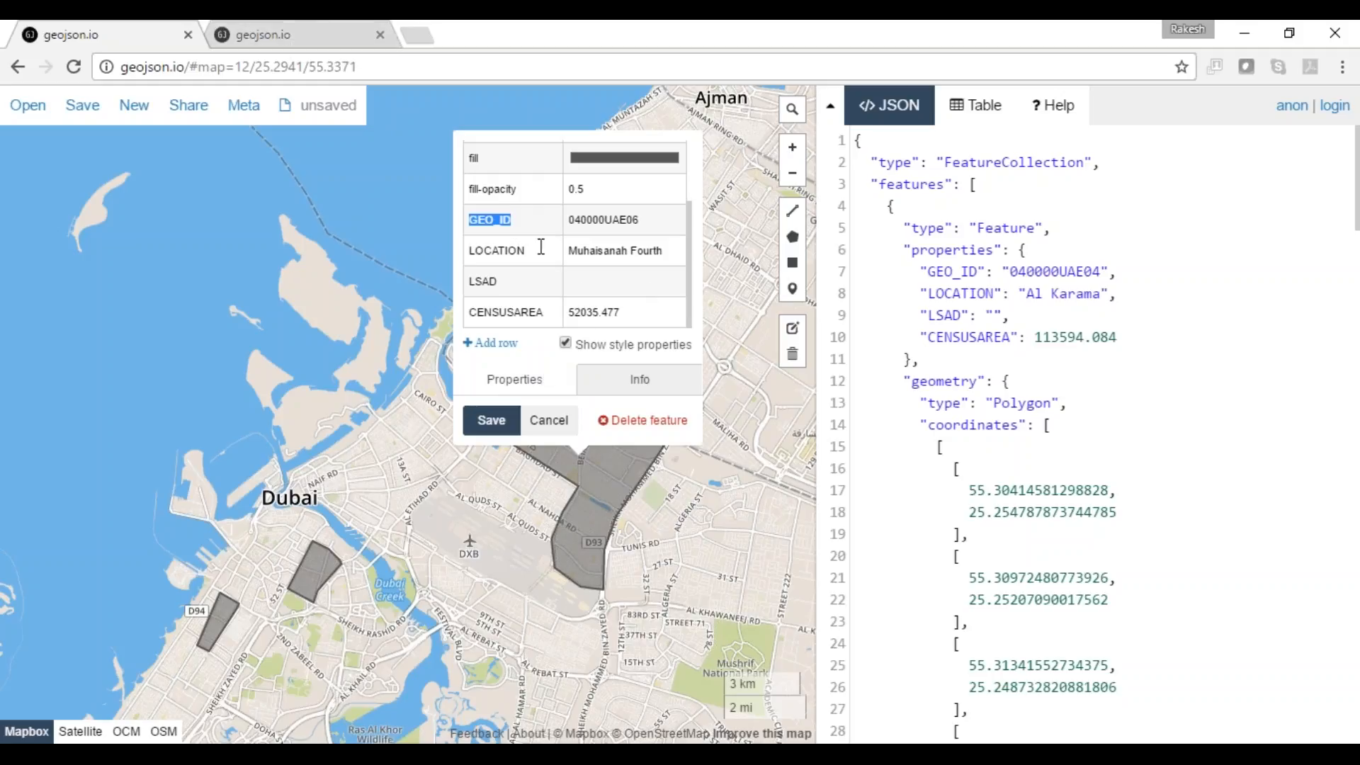
left_click(515, 221)
double_click(647, 225)
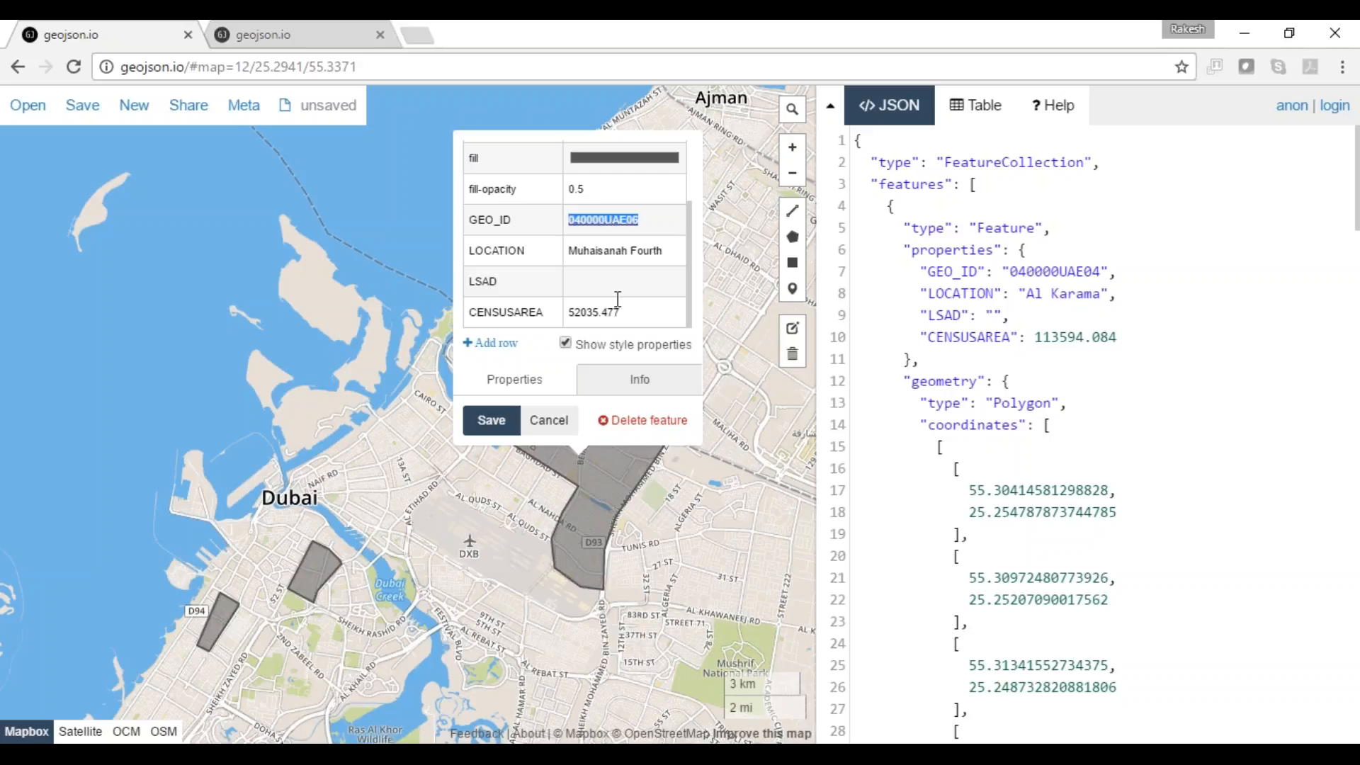
left_click(658, 257)
left_click_drag(658, 257, 480, 258)
key("End")
key("ctrl+a")
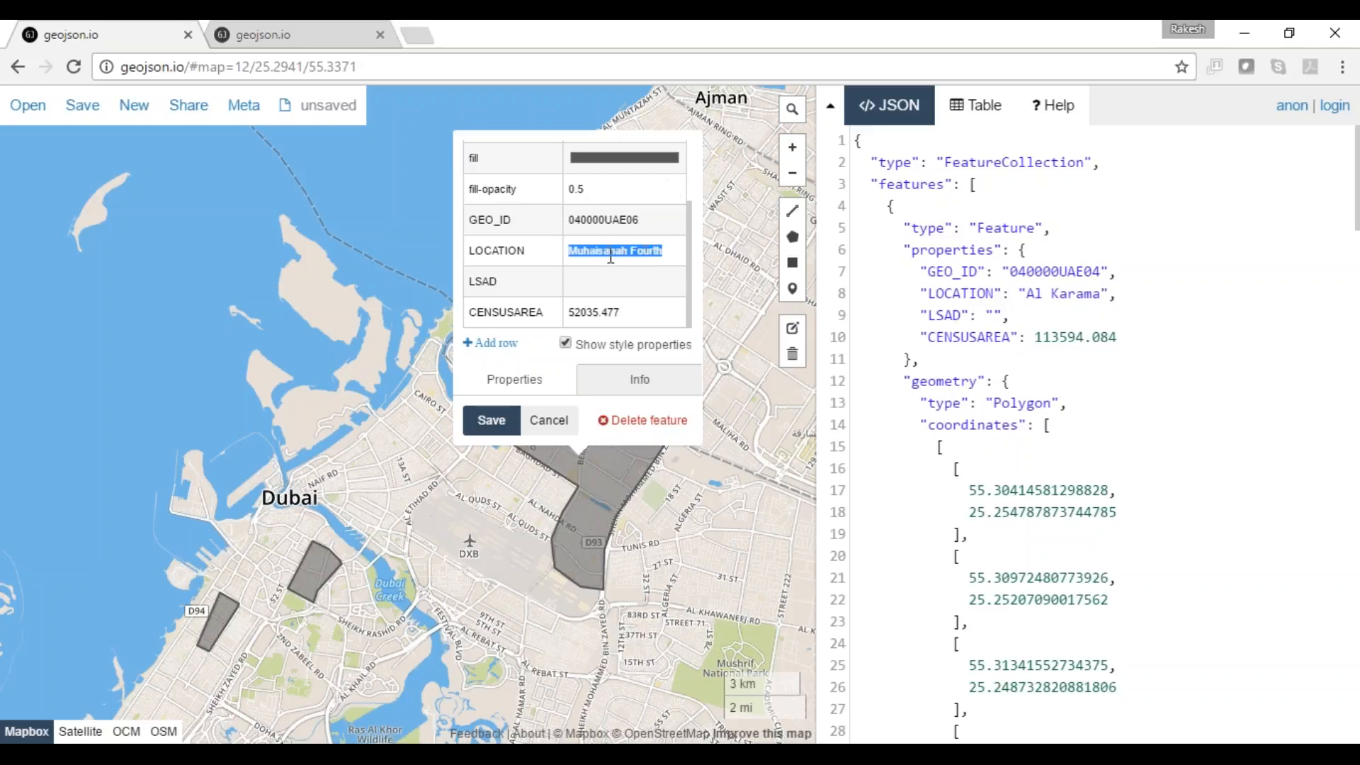
Step: Hide the style properties of the largest Dubai polygon to view only its data properties, and close them without saving
left_click(691, 248)
left_click_drag(691, 248, 691, 188)
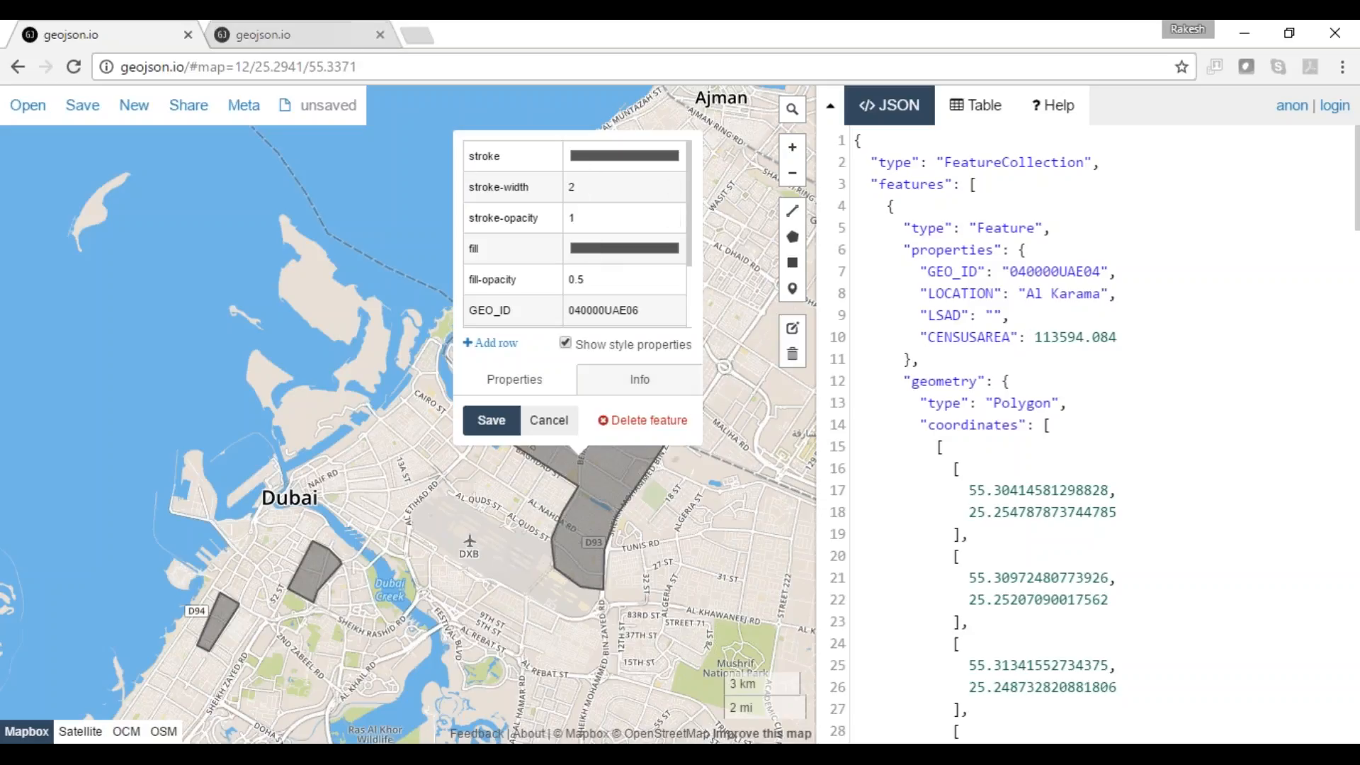
left_click(566, 343)
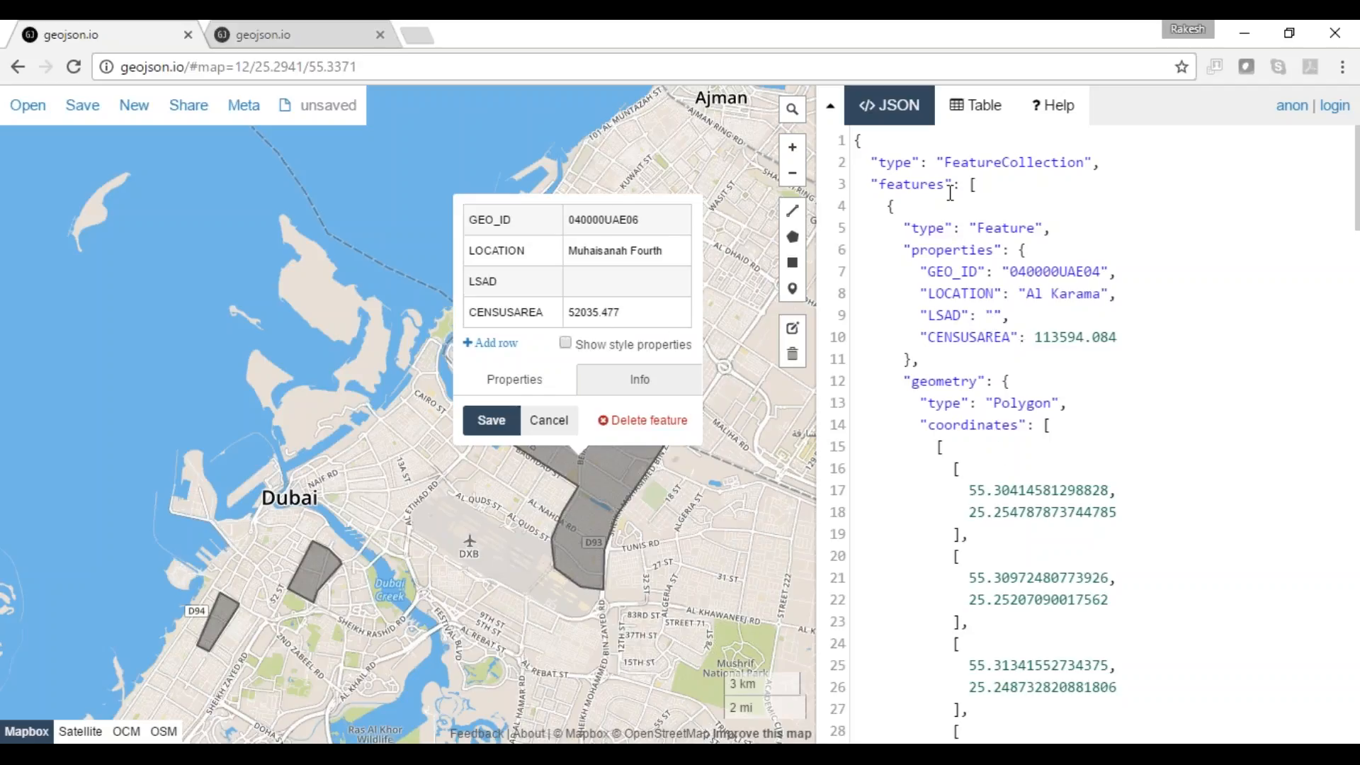
left_click(541, 420)
Step: Return to the new map, save an Area property with the value Area1 on the polygon, and reopen its properties to check
left_click(248, 24)
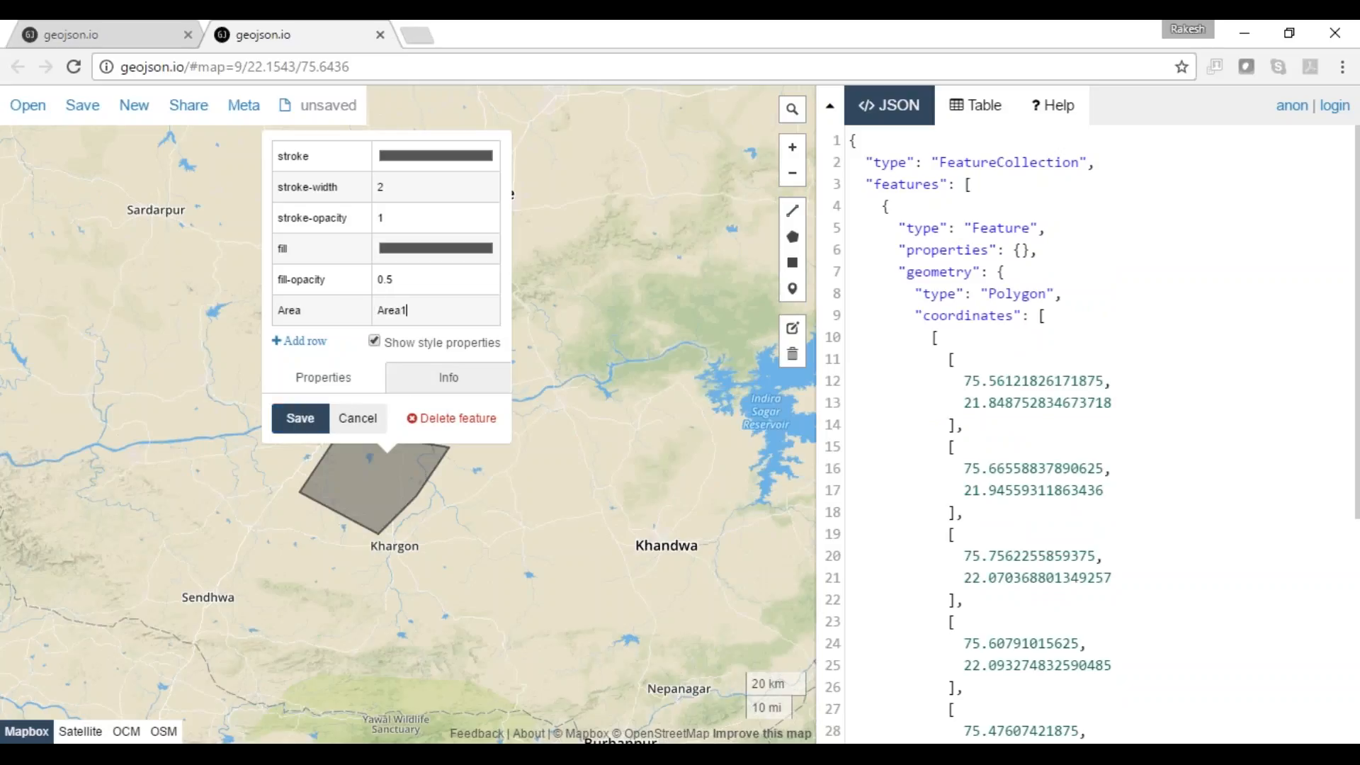
left_click(298, 343)
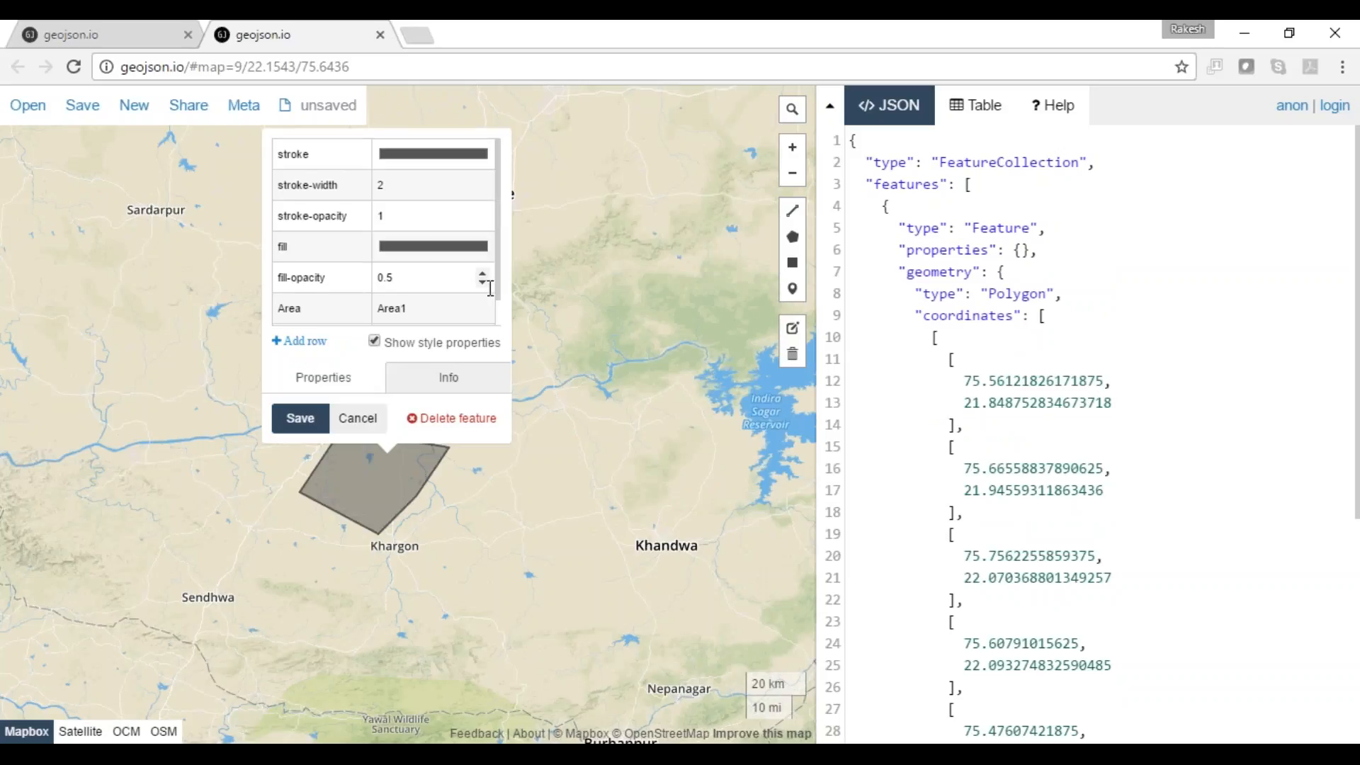
scroll(501, 299, "down", 1)
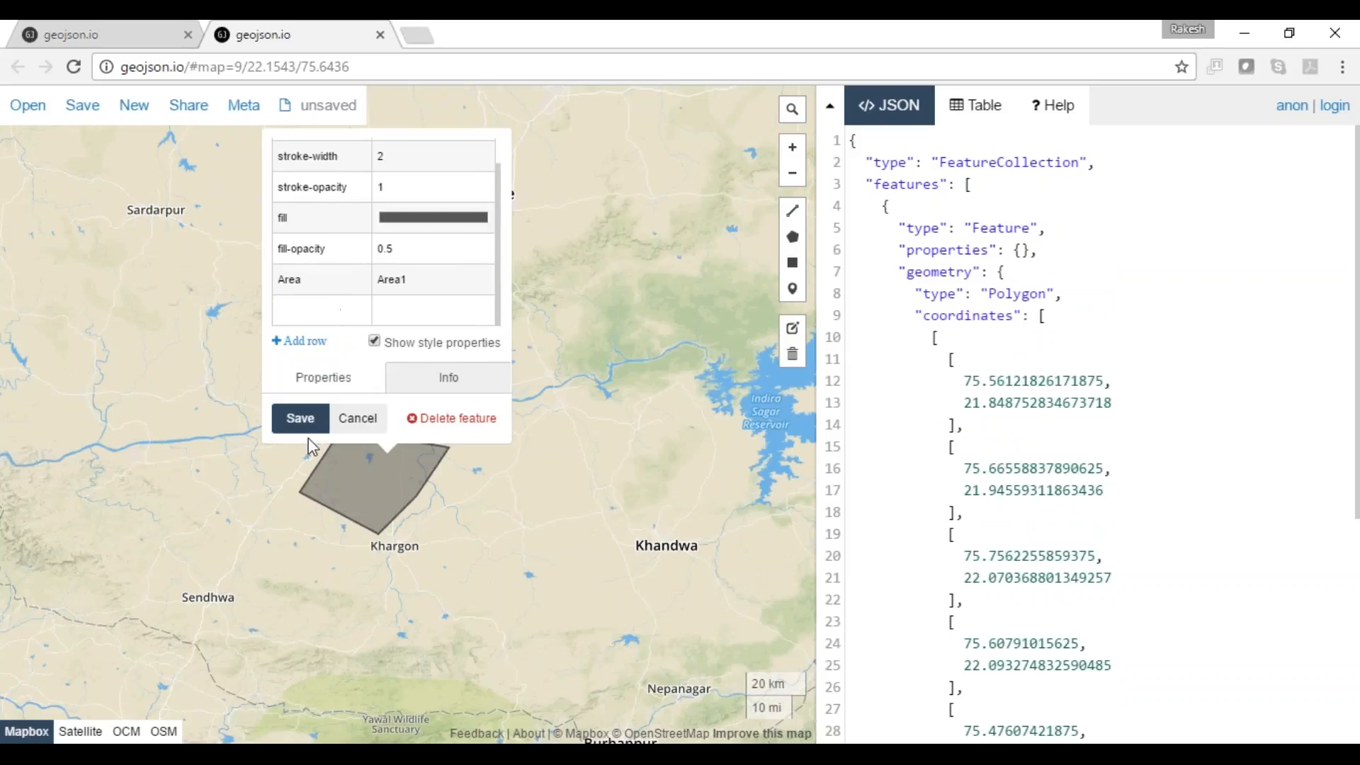
left_click(300, 418)
left_click(371, 489)
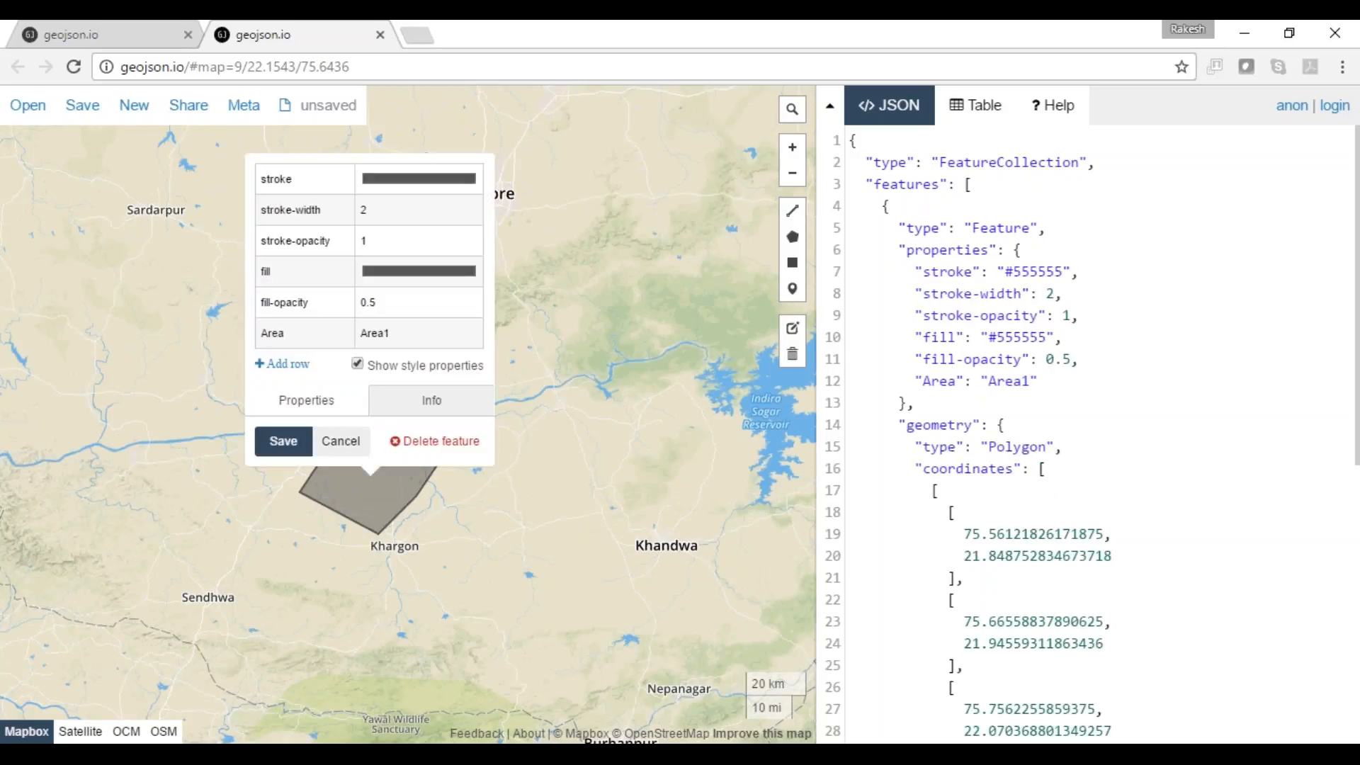
left_click(630, 537)
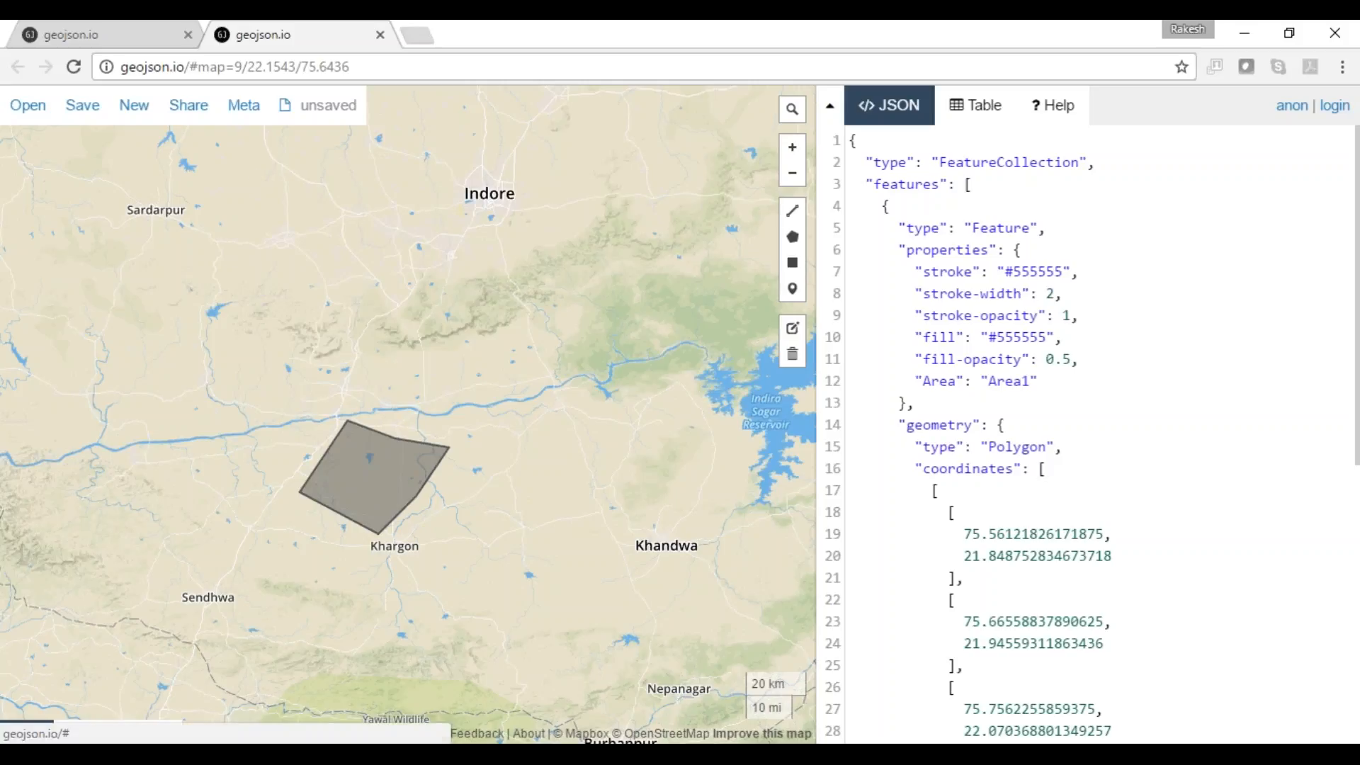
Step: Draw a second, five-point polygon southeast of Indore and save an Area property with the value Area2 on it
left_click(792, 237)
left_click_drag(532, 274, 563, 281)
left_click(655, 277)
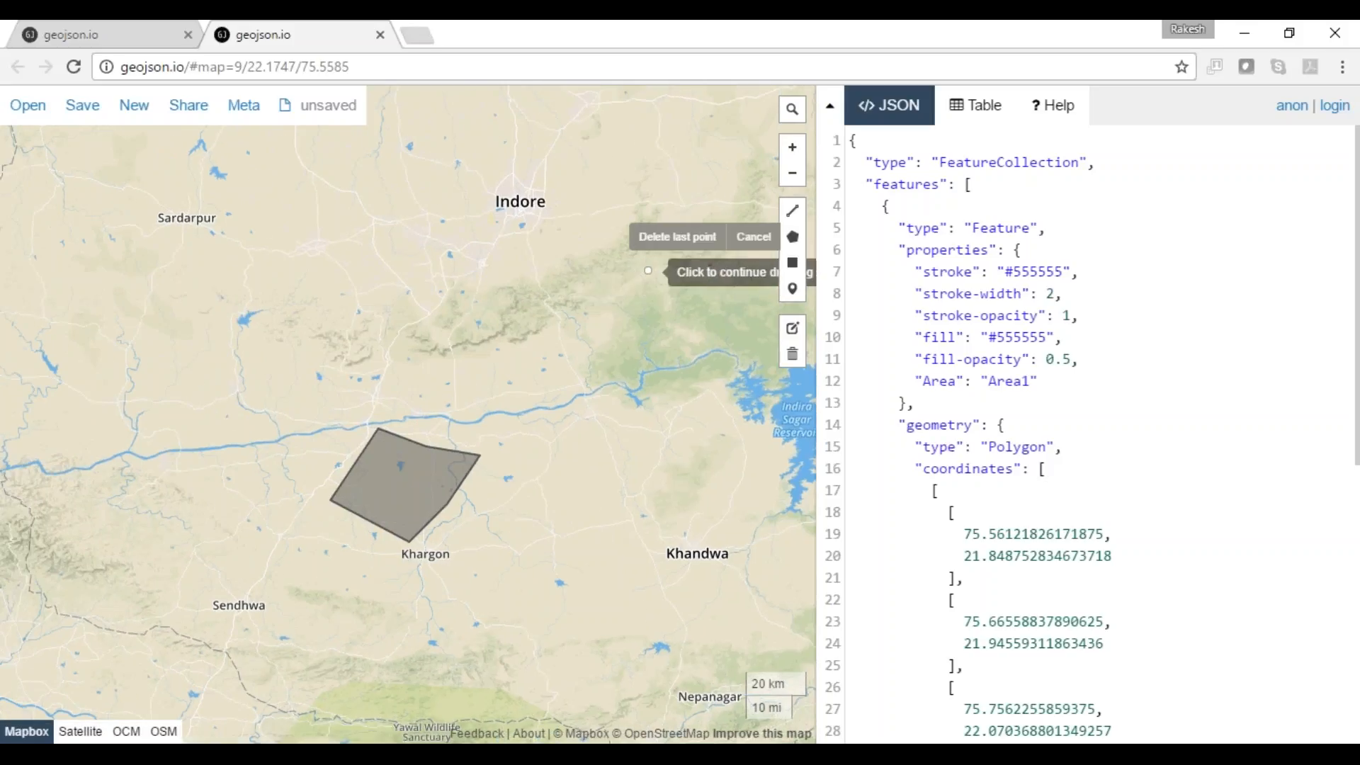
left_click(544, 270)
left_click(574, 347)
left_click(680, 339)
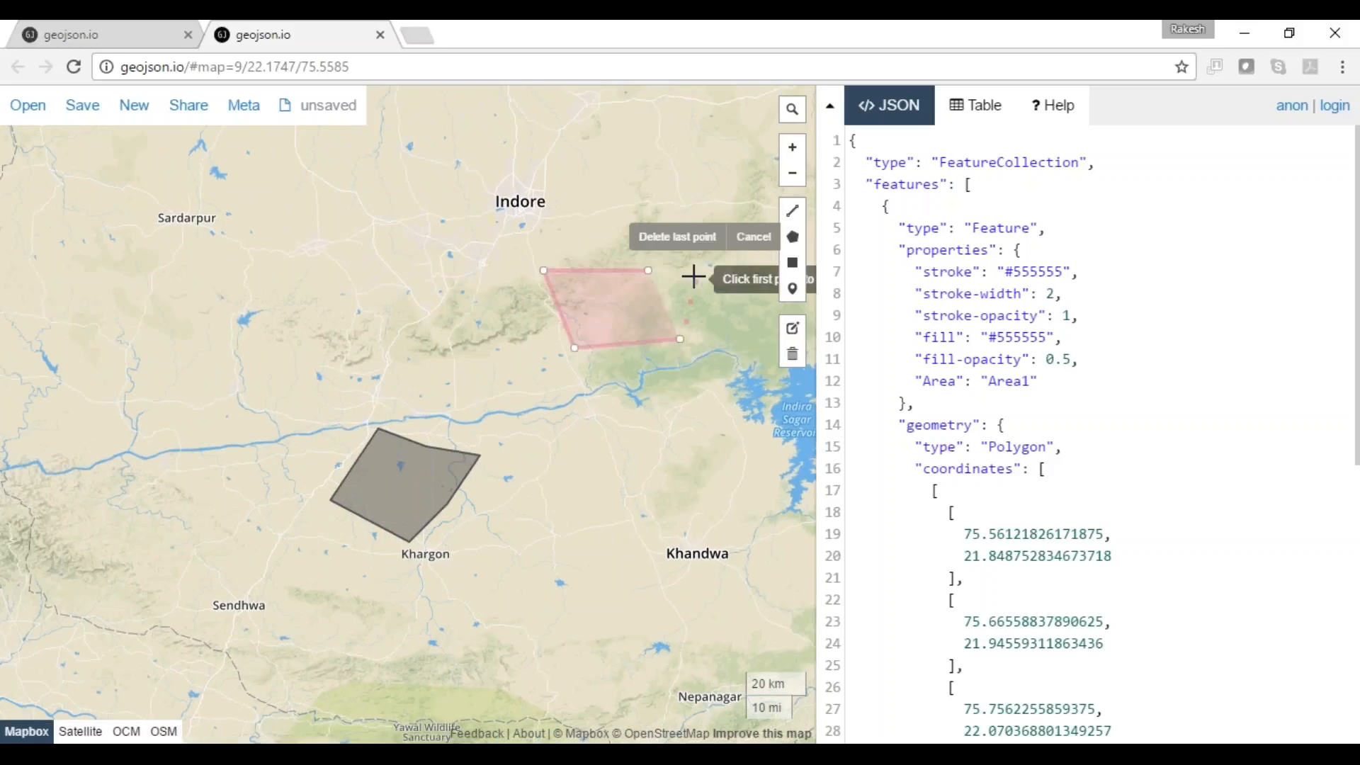
left_click(648, 271)
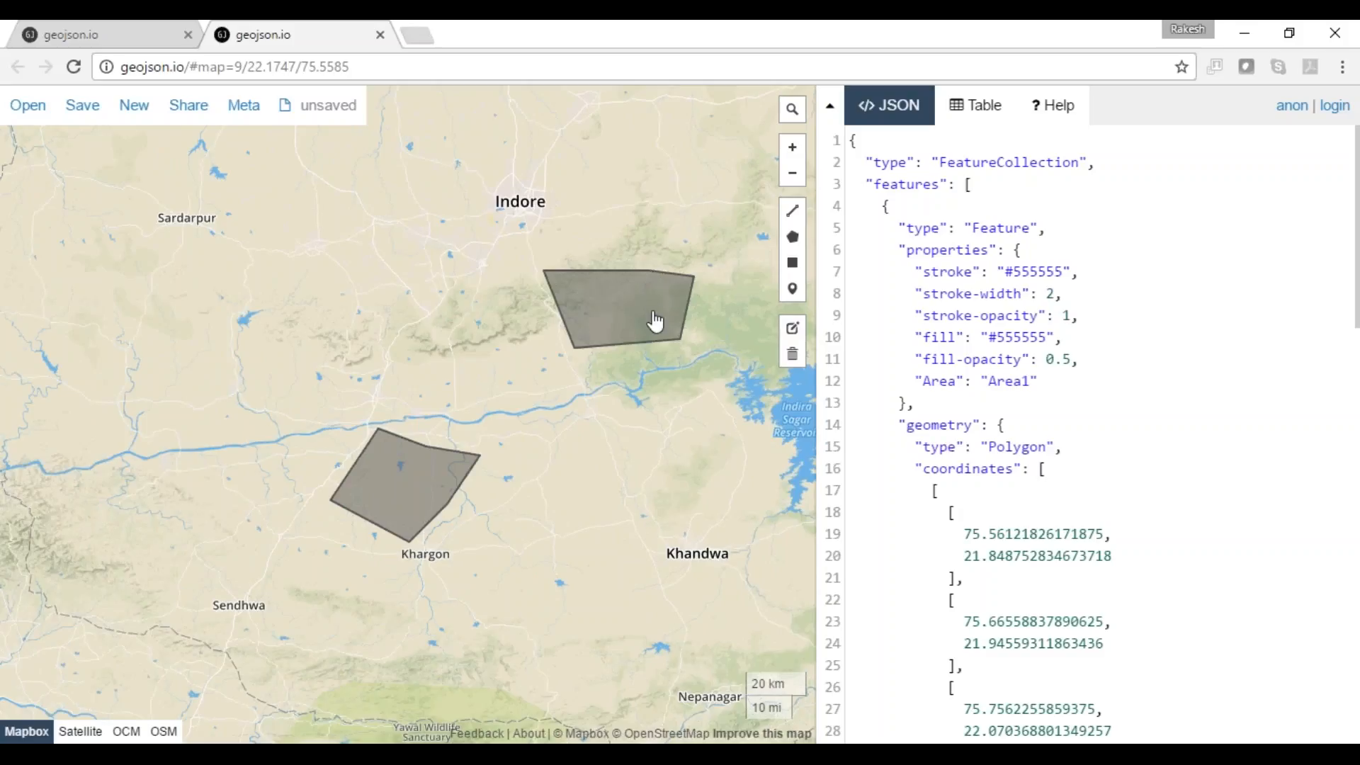
left_click(655, 319)
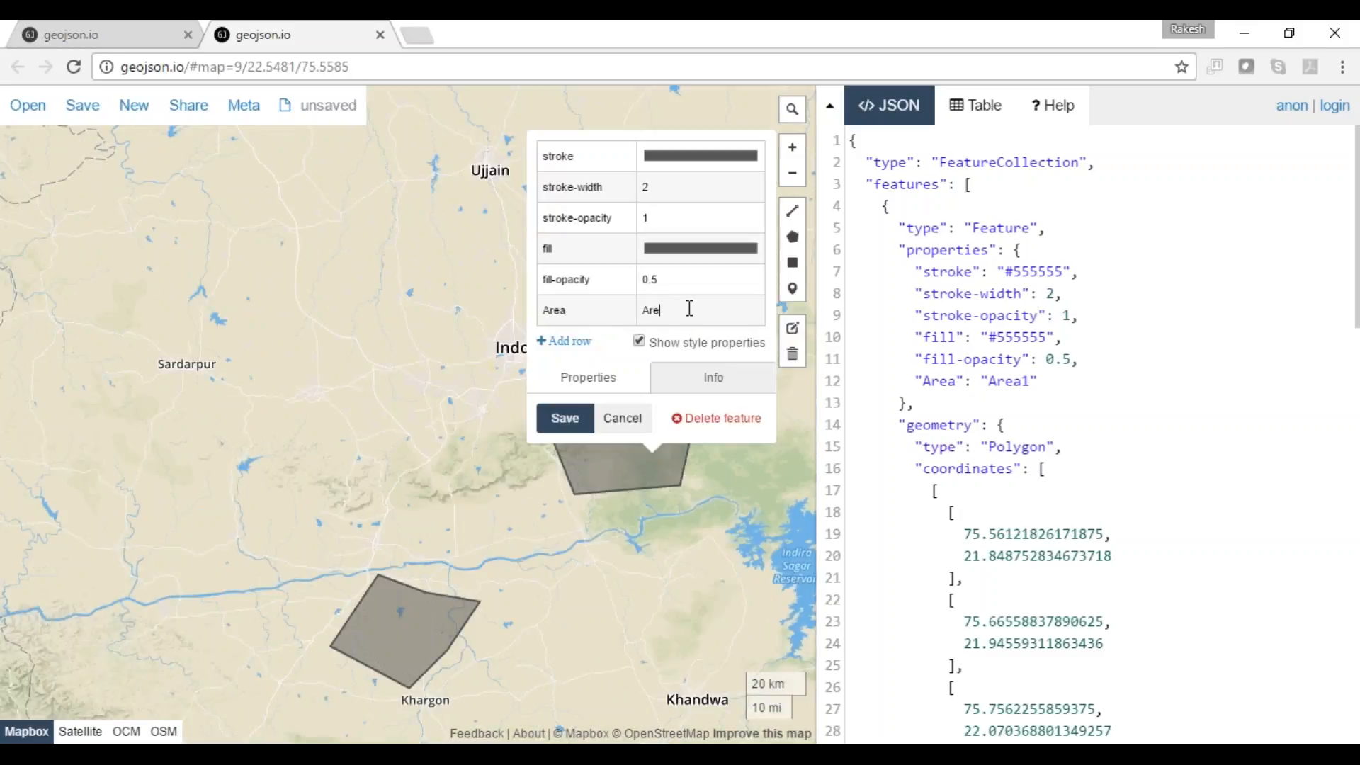
left_click(563, 417)
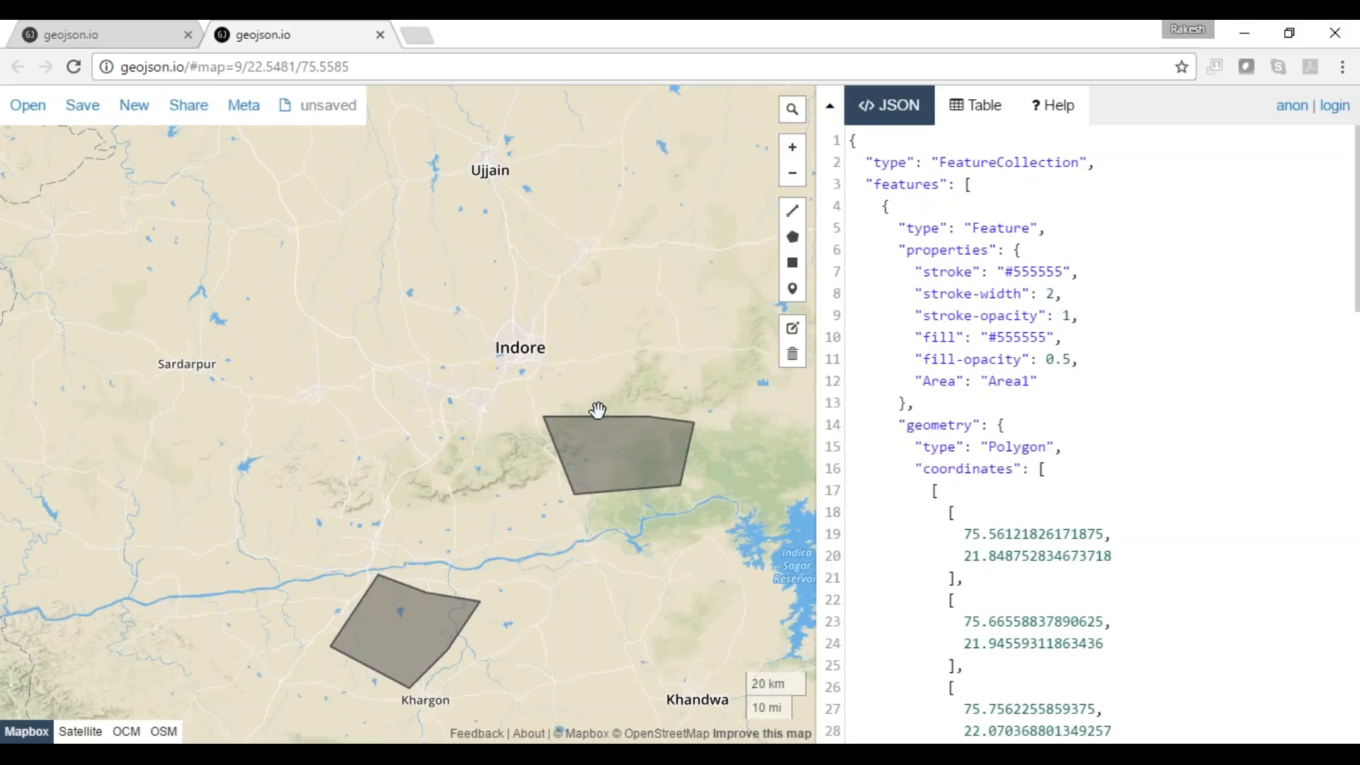
Step: Export the new map as a GeoJSON file, open the downloaded file to view its contents, and close it
mouse_move(85, 117)
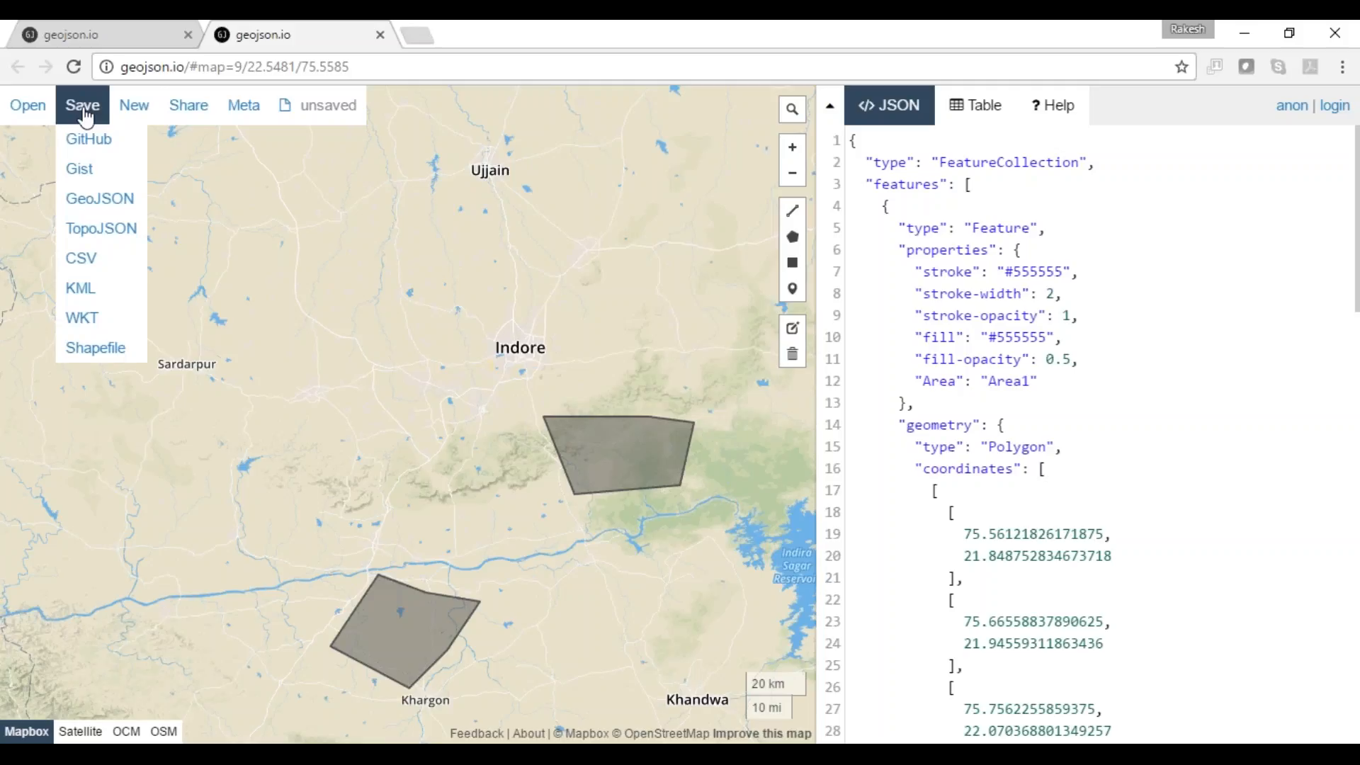
left_click(114, 211)
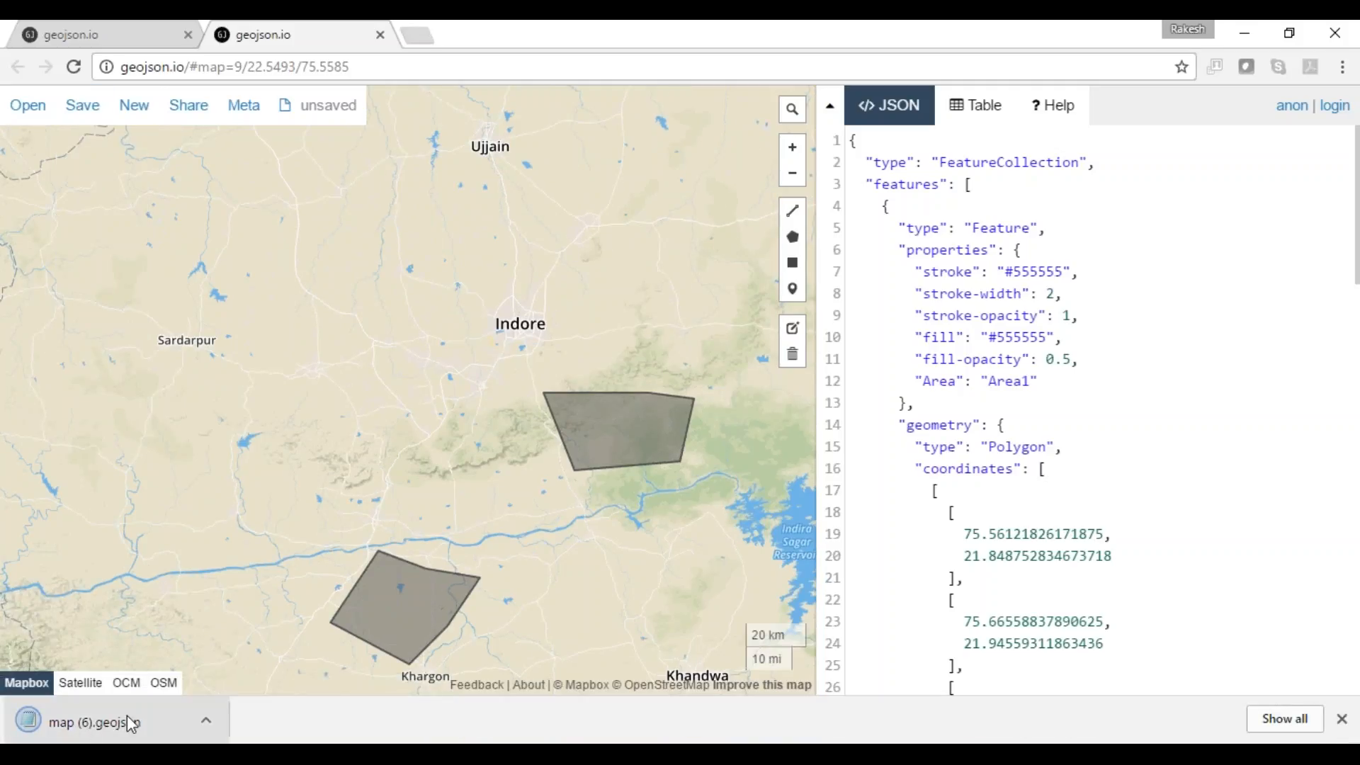
left_click(170, 735)
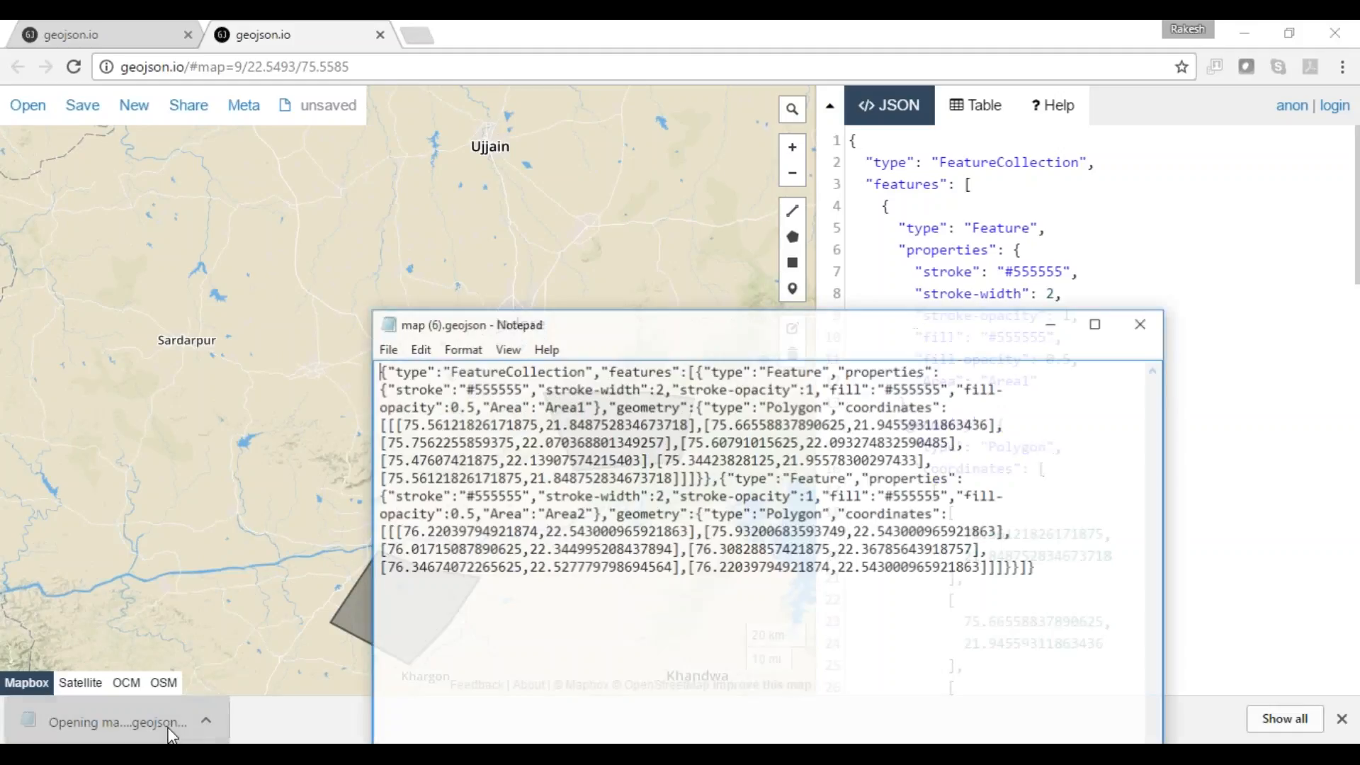
left_click(1143, 326)
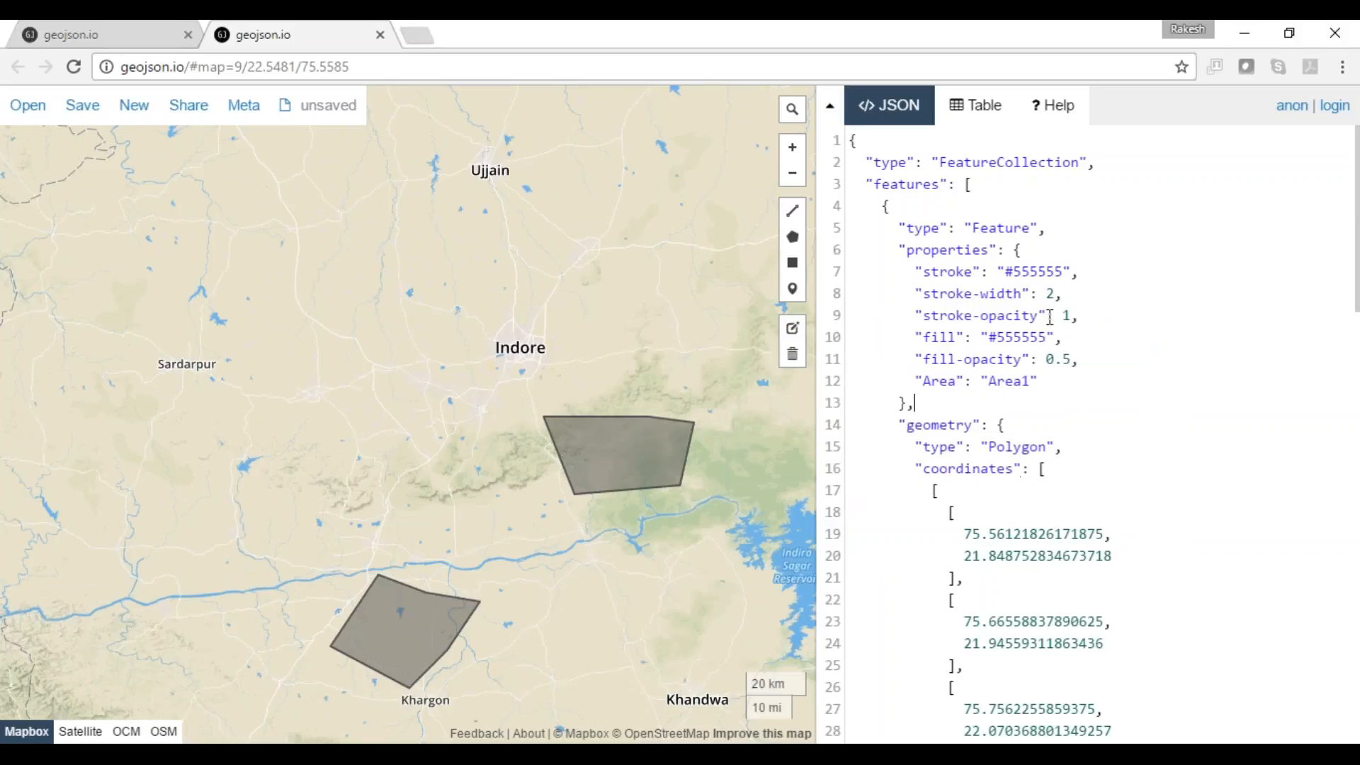
Step: Examine the longitude and latitude pairs of the Area1 polygon in the JSON code
left_click(1035, 420)
left_click(1027, 497)
left_click_drag(963, 536, 1124, 561)
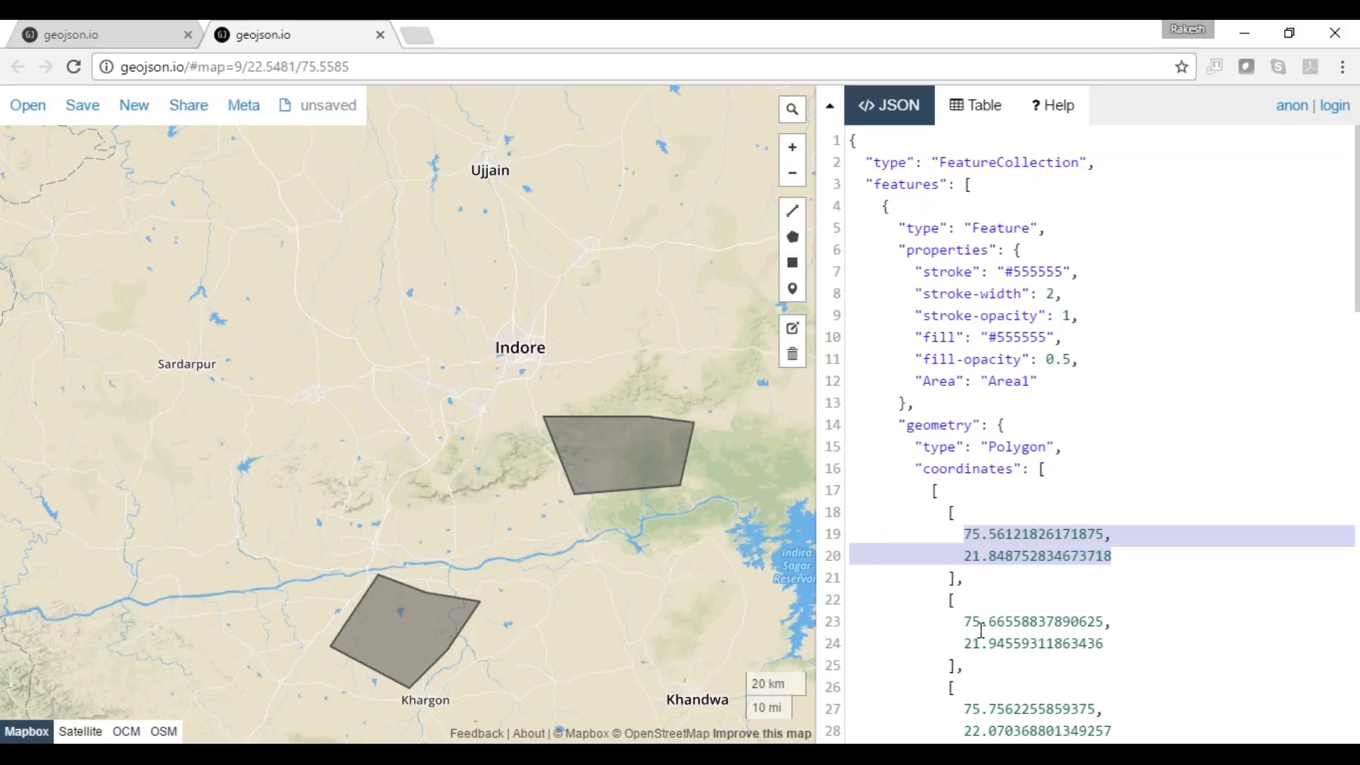
left_click_drag(966, 624, 1103, 642)
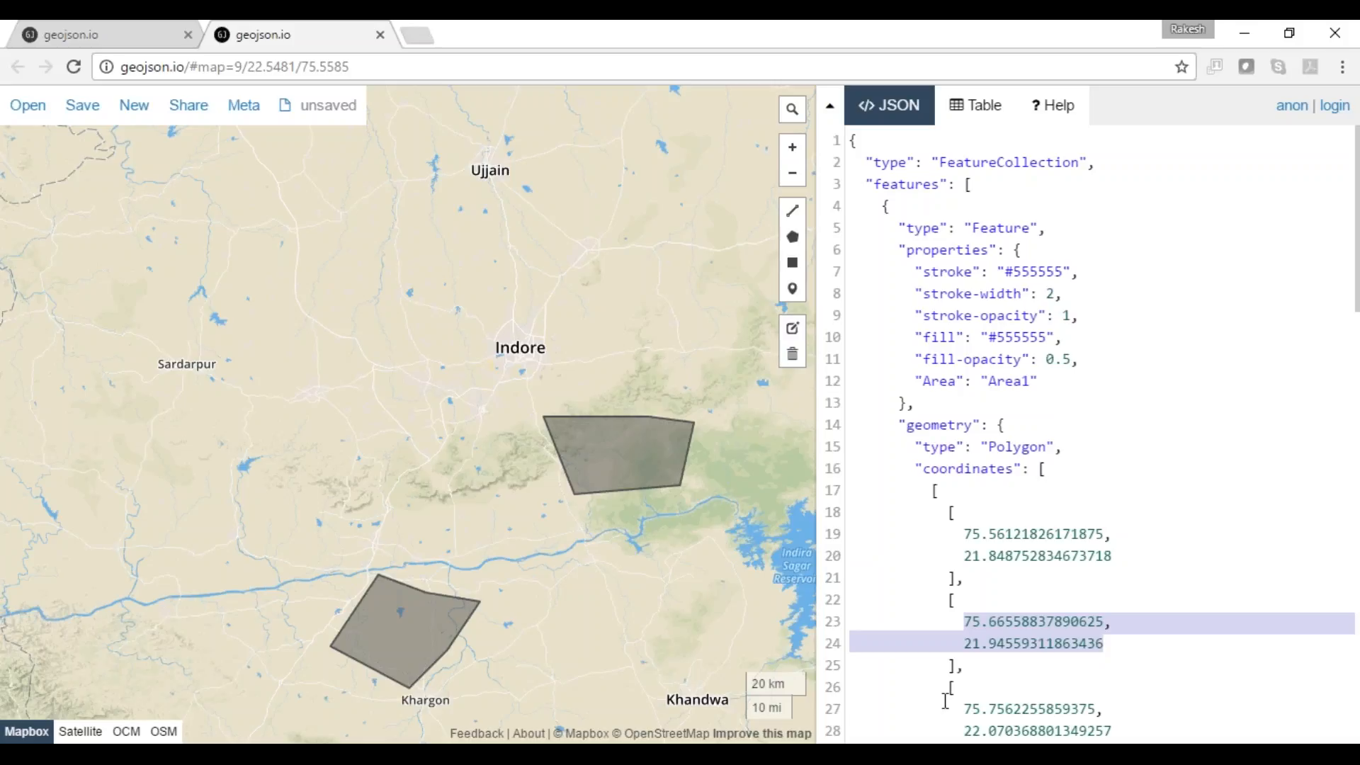
left_click_drag(956, 706, 1113, 730)
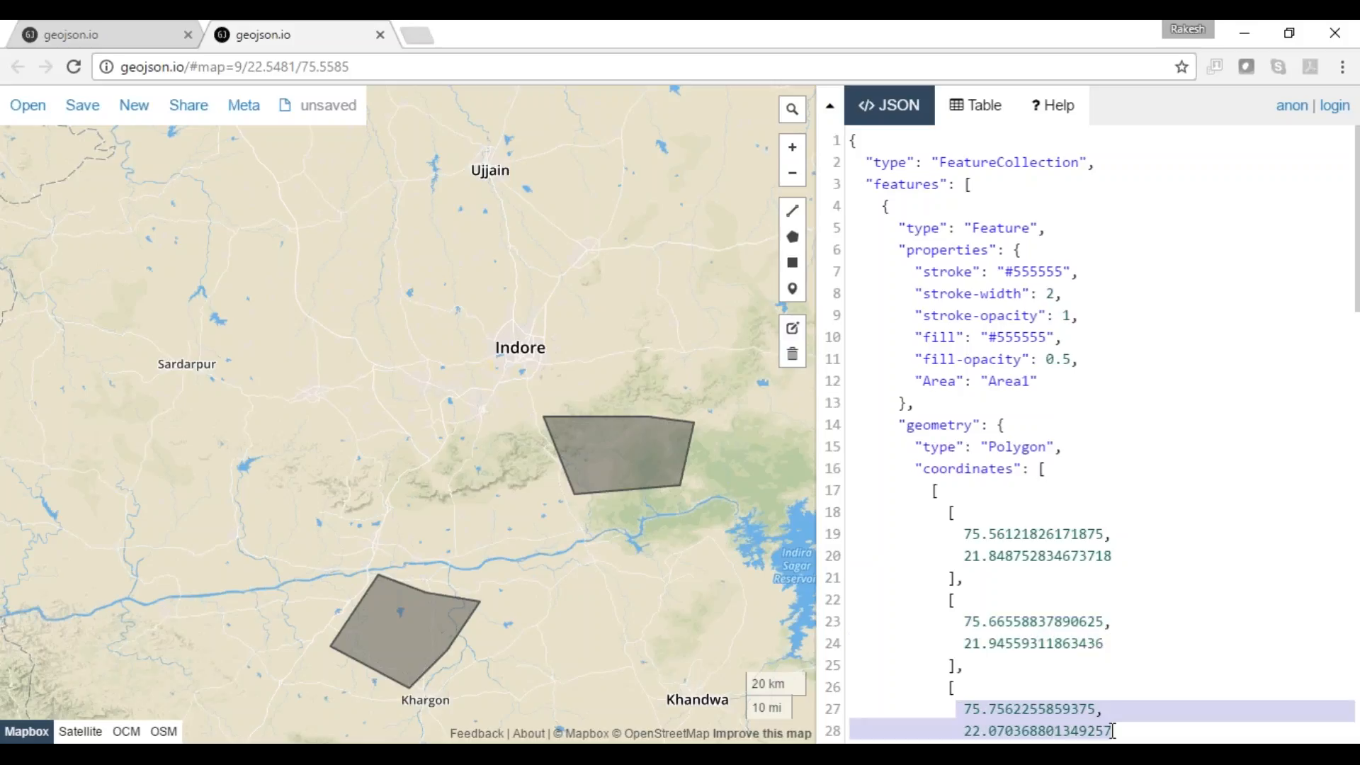
left_click(1072, 524)
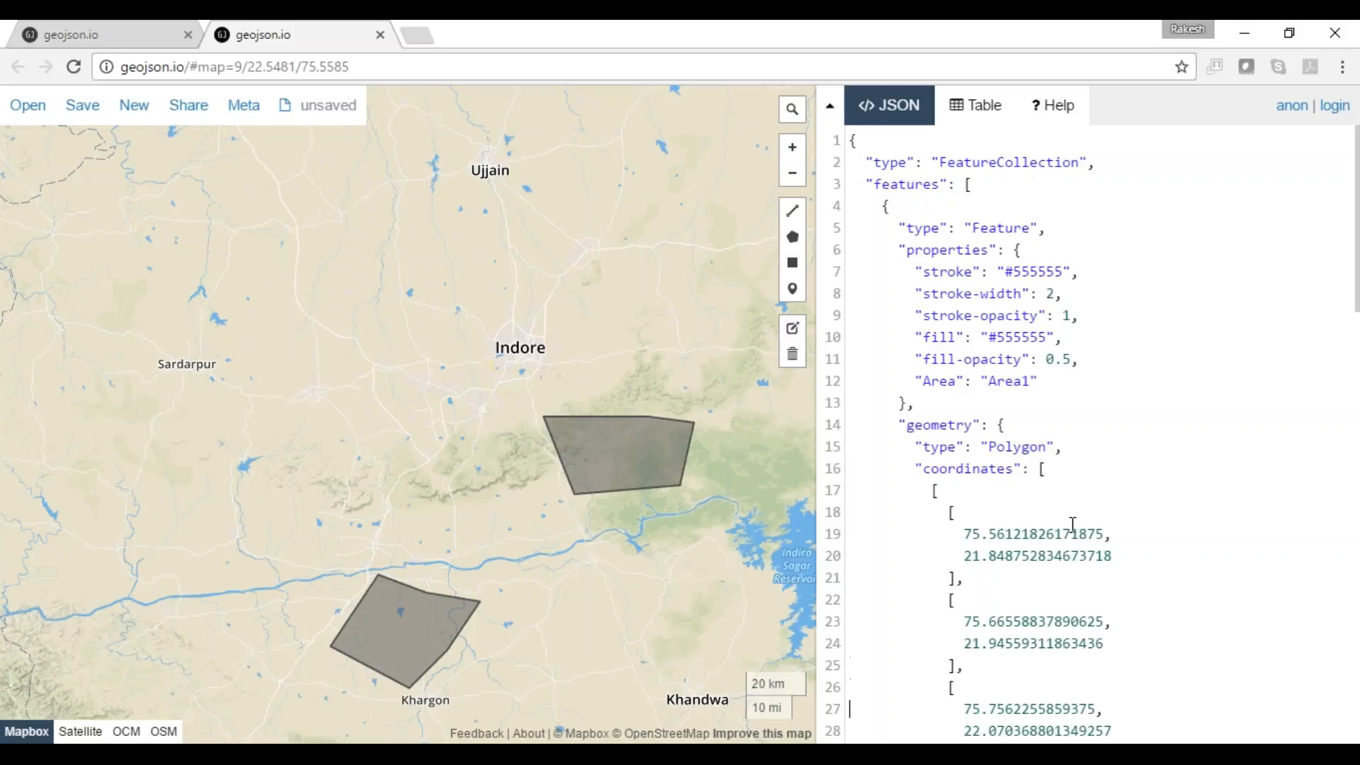
scroll(1072, 524, "down", 1)
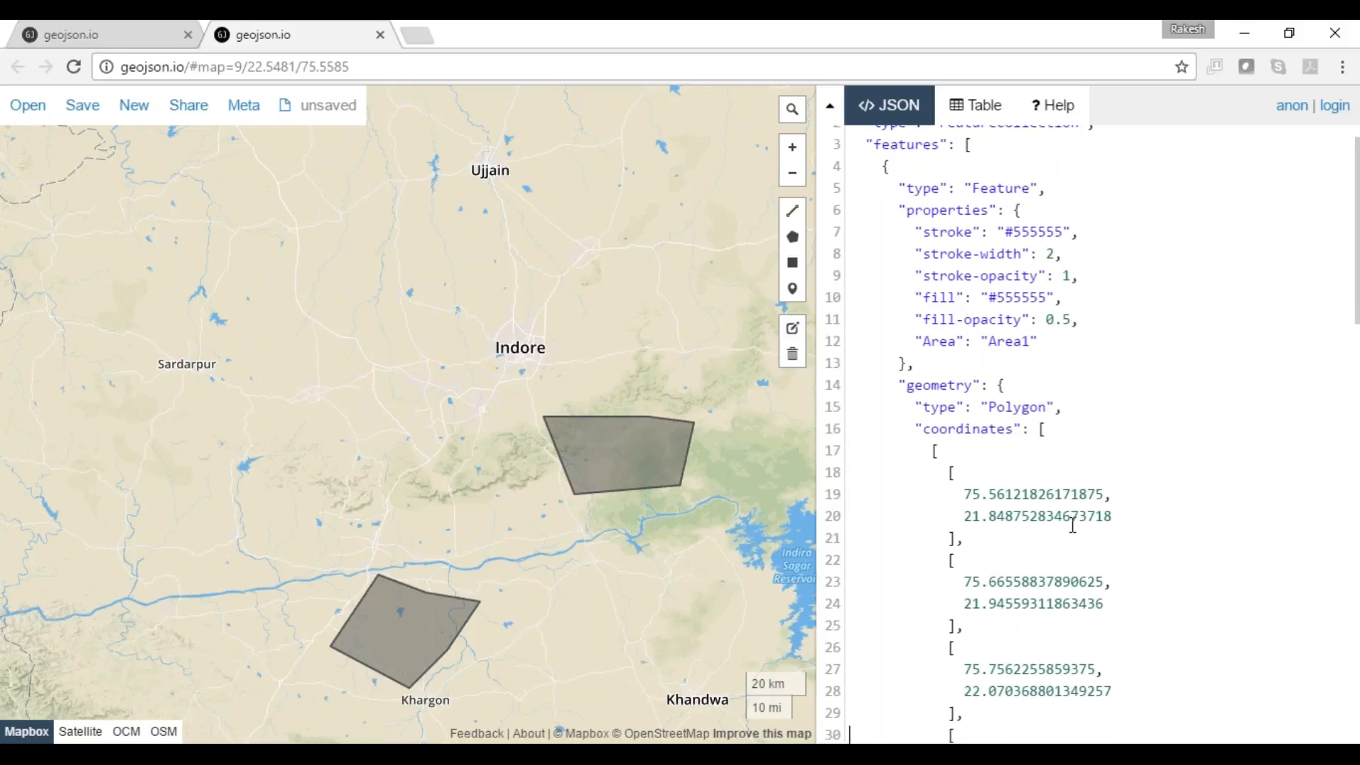
Step: Examine the remaining coordinate pairs of the Area1 polygon down to its closing point in the JSON code
scroll(1072, 524, "down", 3)
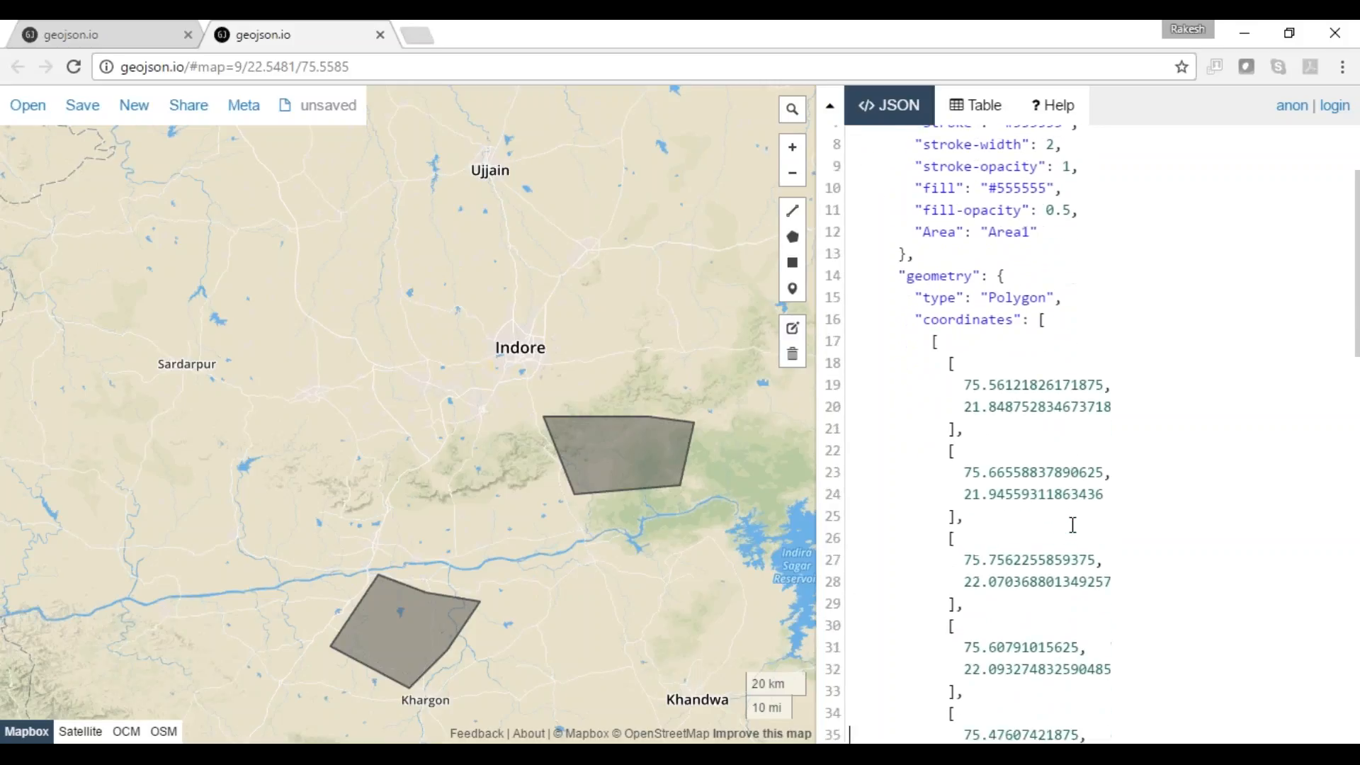
scroll(1072, 524, "down", 2)
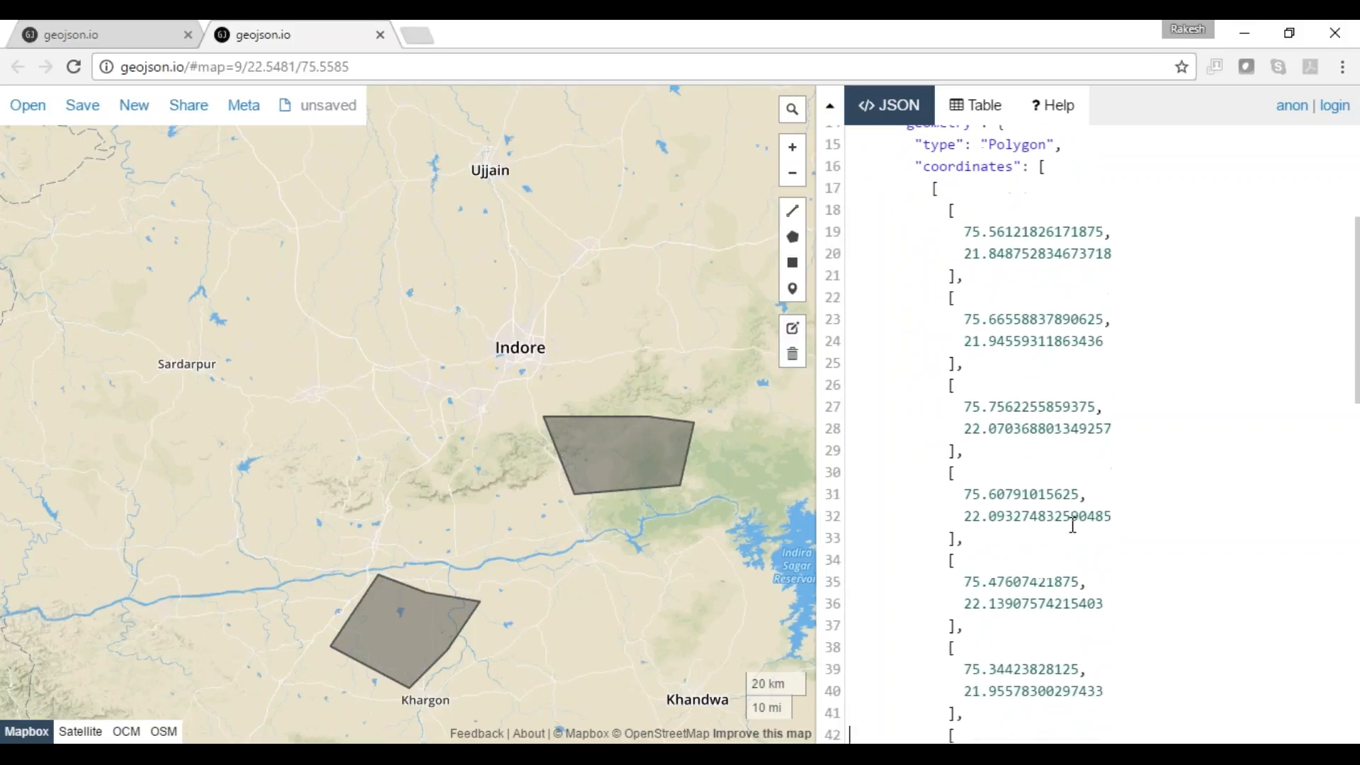
scroll(1072, 524, "down", 1)
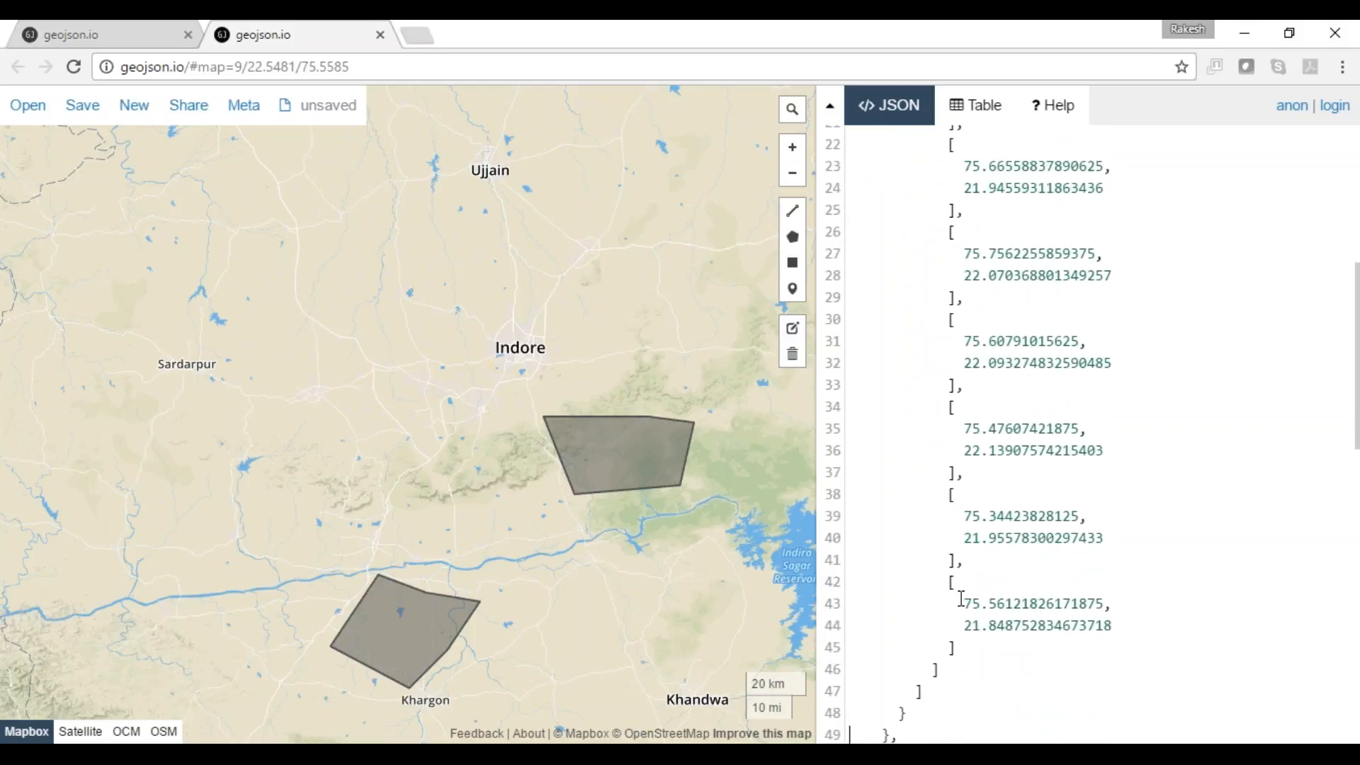
Step: Open Google Maps in a new browser tab, after a look back at the Dubai shapes in the first geojson.io map
left_click(425, 31)
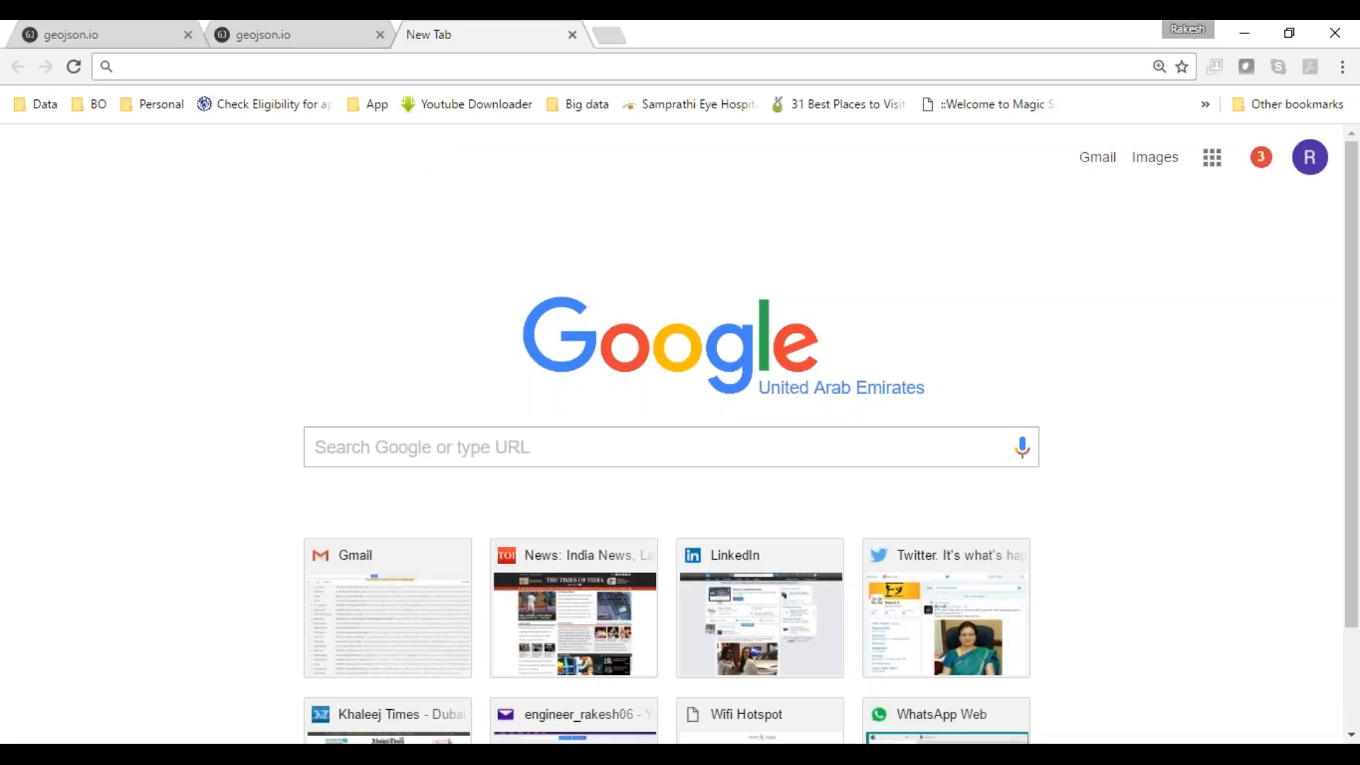
left_click(116, 21)
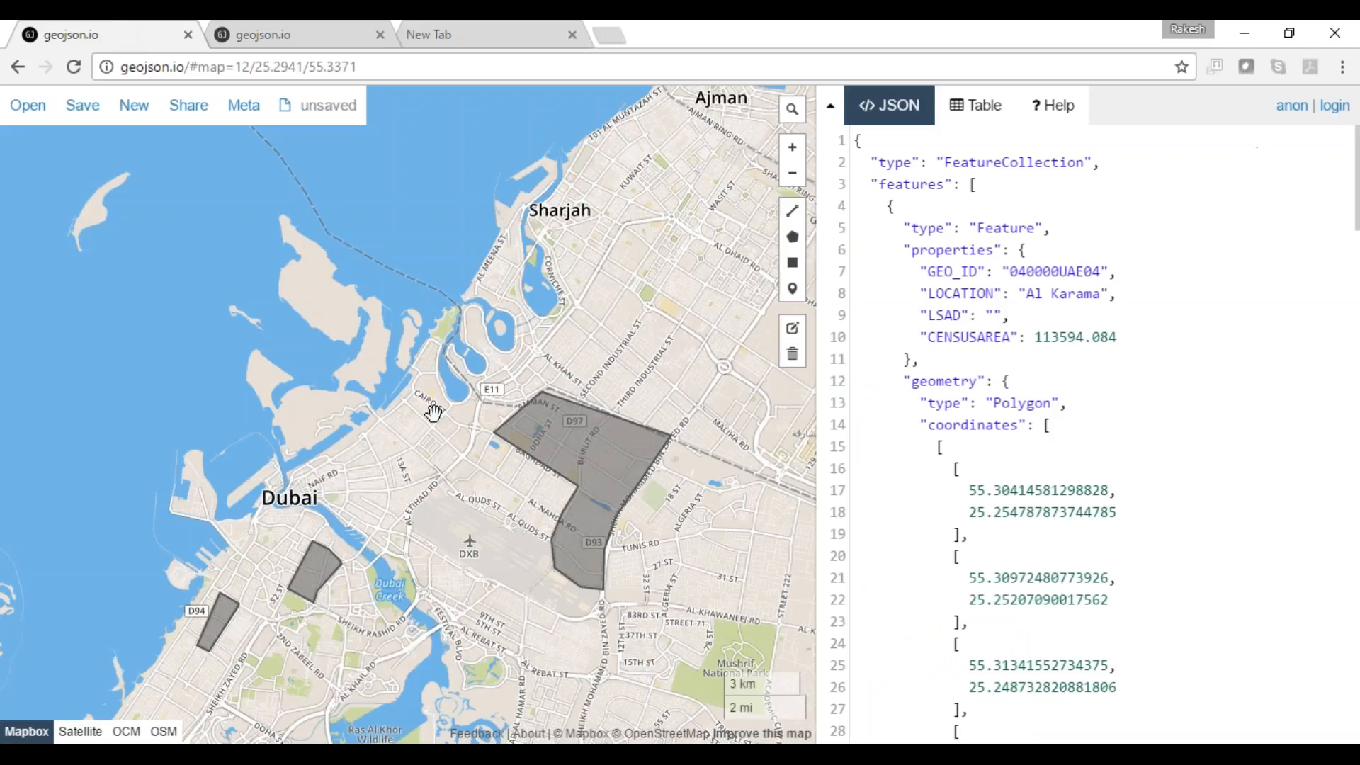
left_click(476, 30)
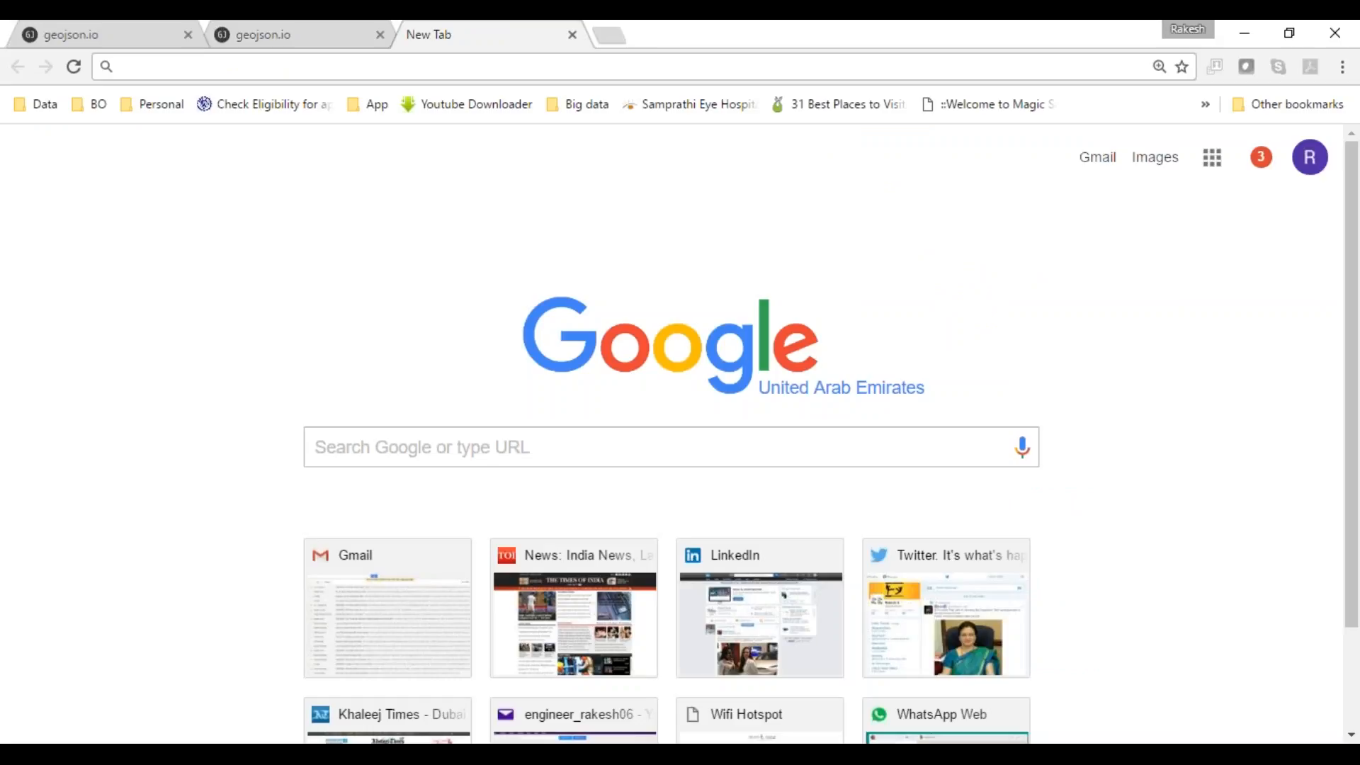
type("map")
key("Return")
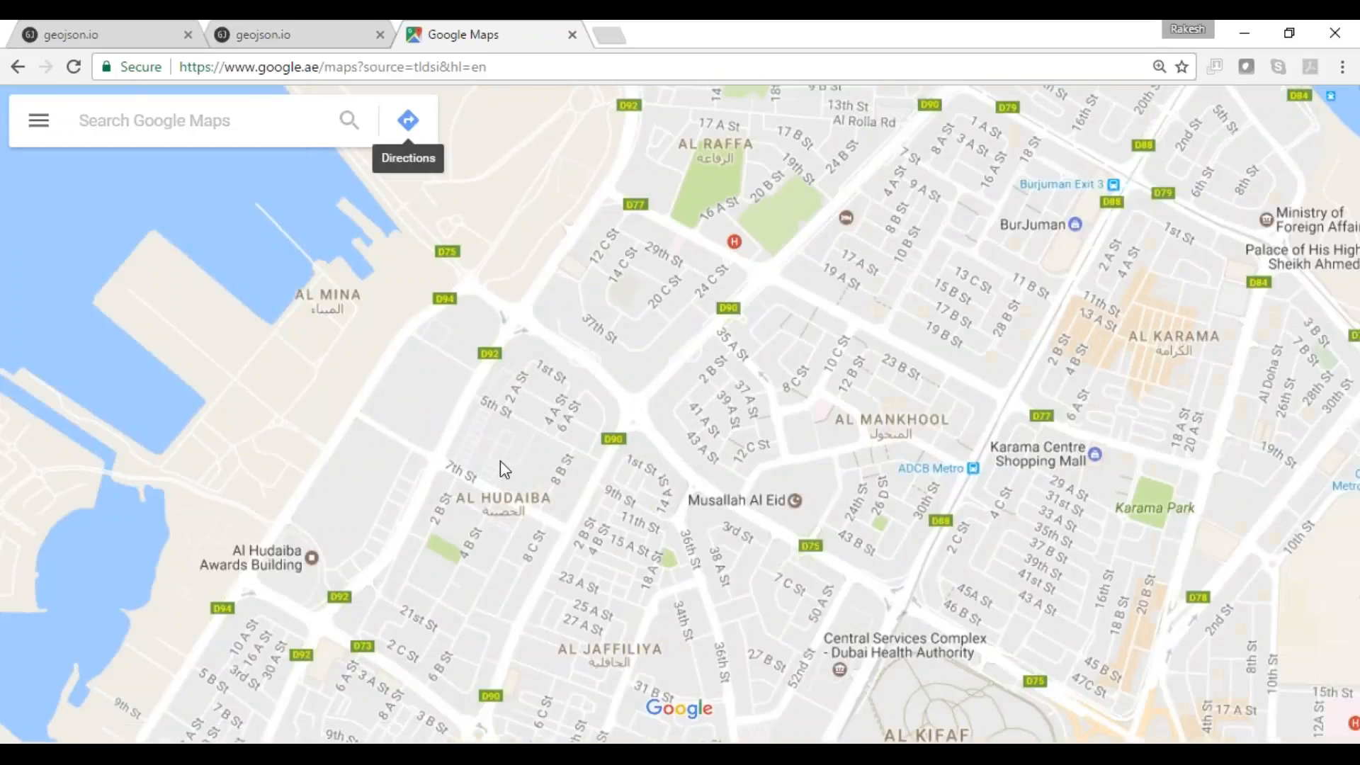
Step: Look up the coordinates of two spots in the Al Karama district of Dubai on Google Maps
left_click_drag(640, 422, 643, 262)
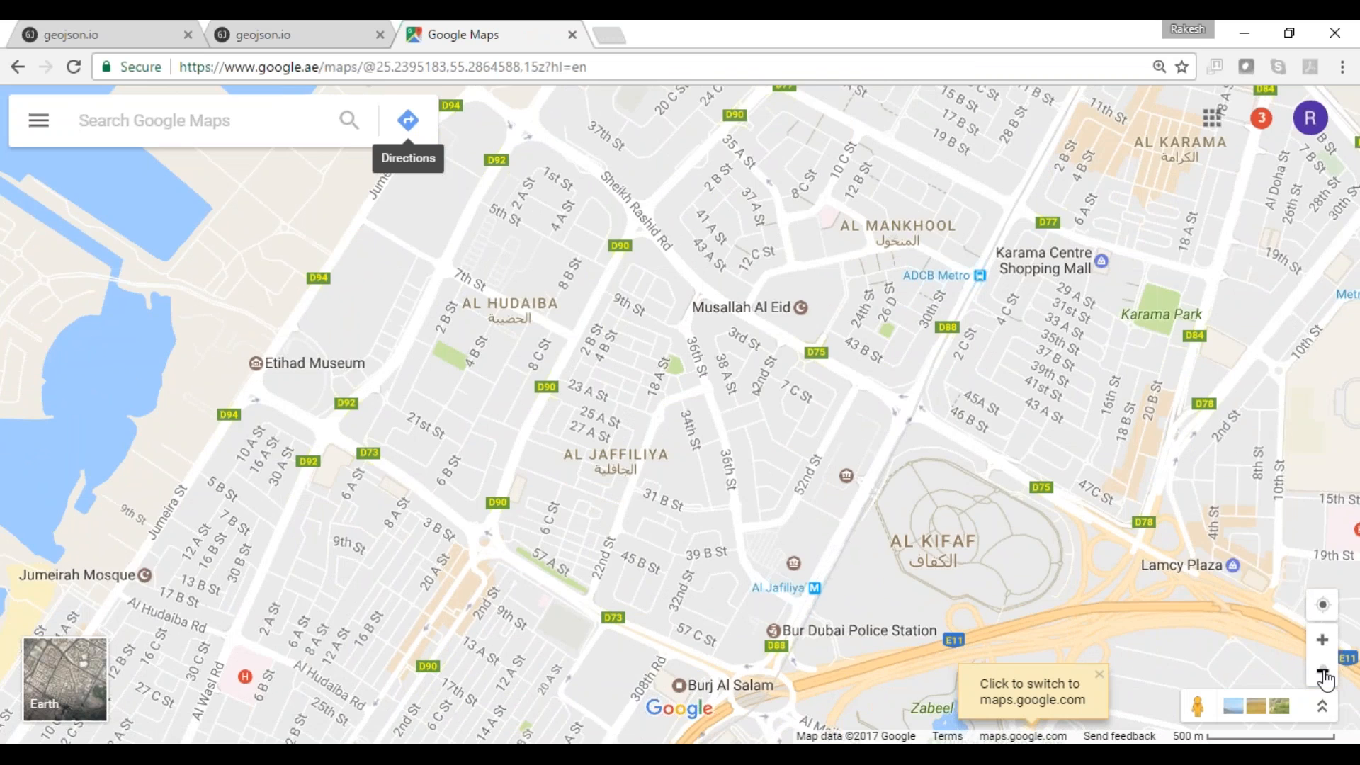
left_click(1322, 672)
left_click(1322, 671)
scroll(762, 352, "up", 3)
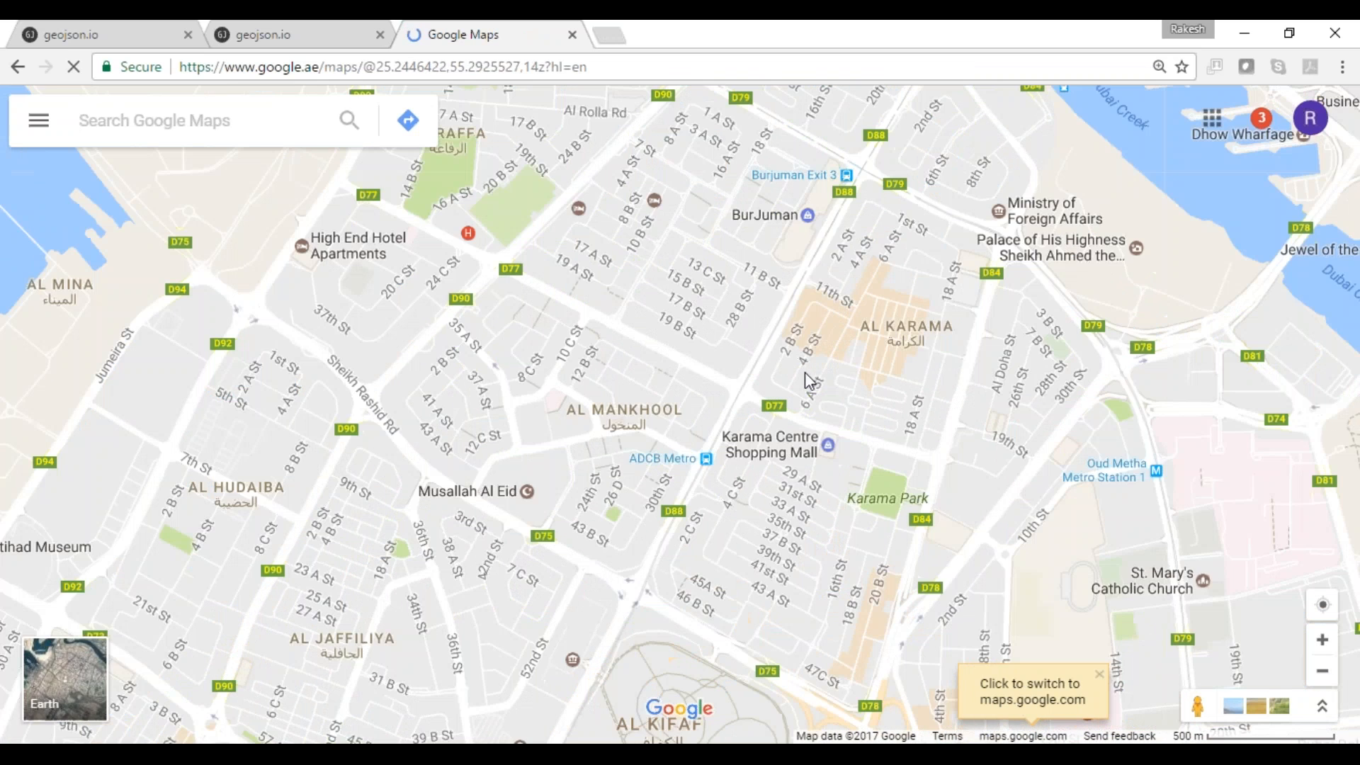
left_click(808, 364)
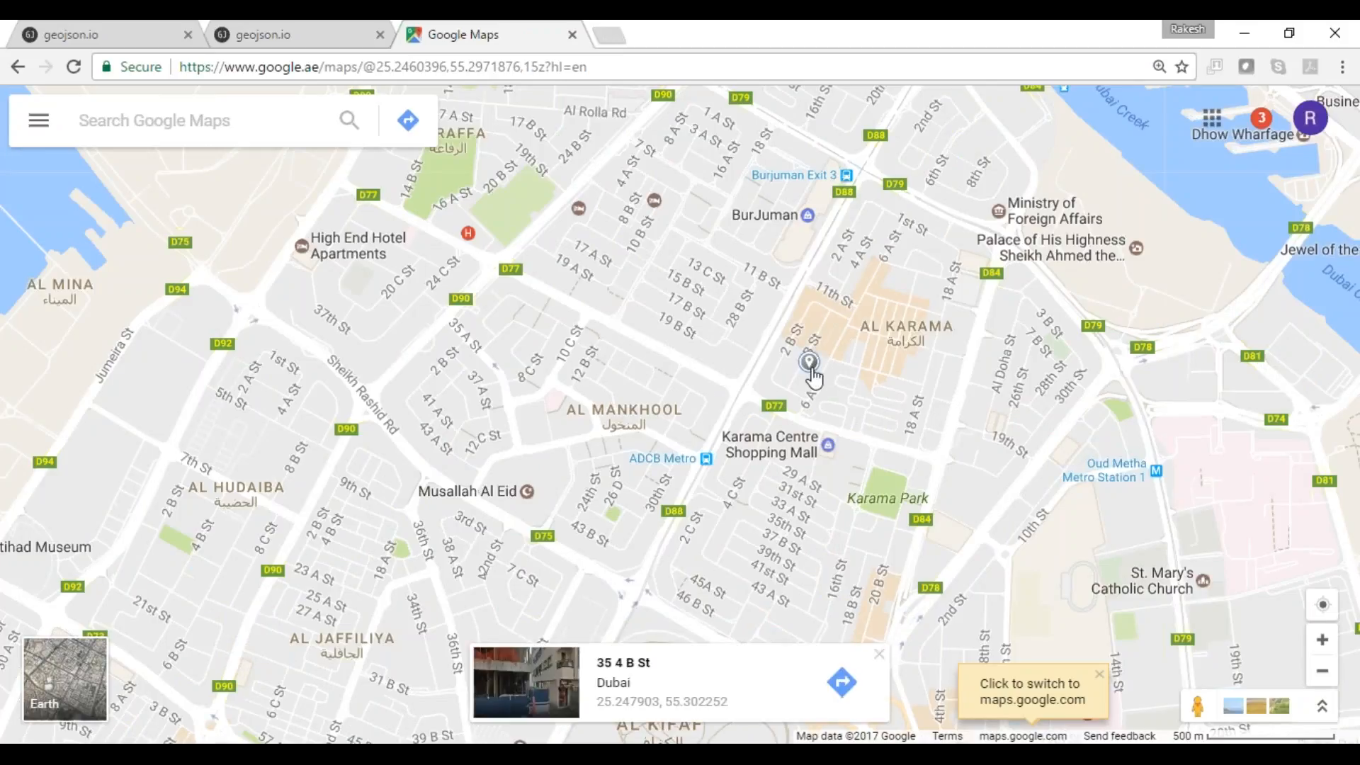
left_click(865, 273)
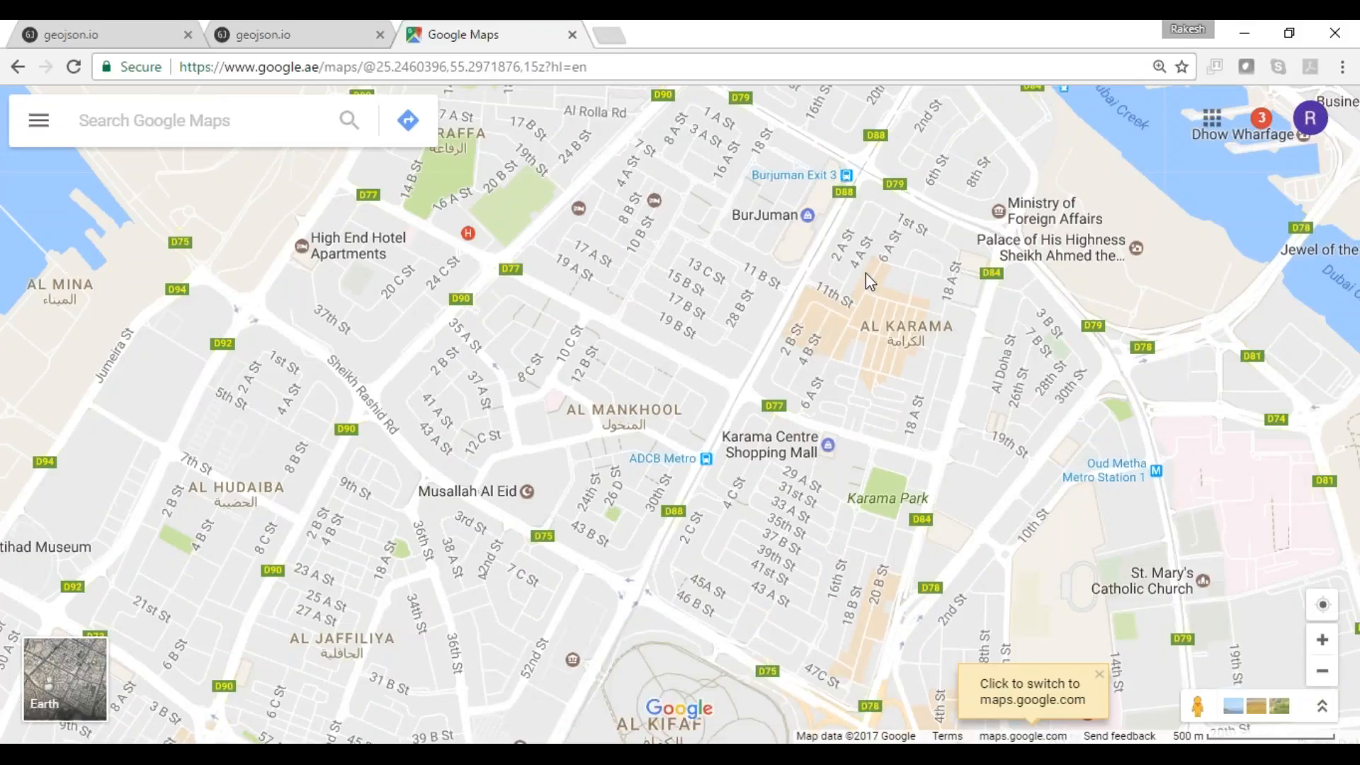
left_click(866, 273)
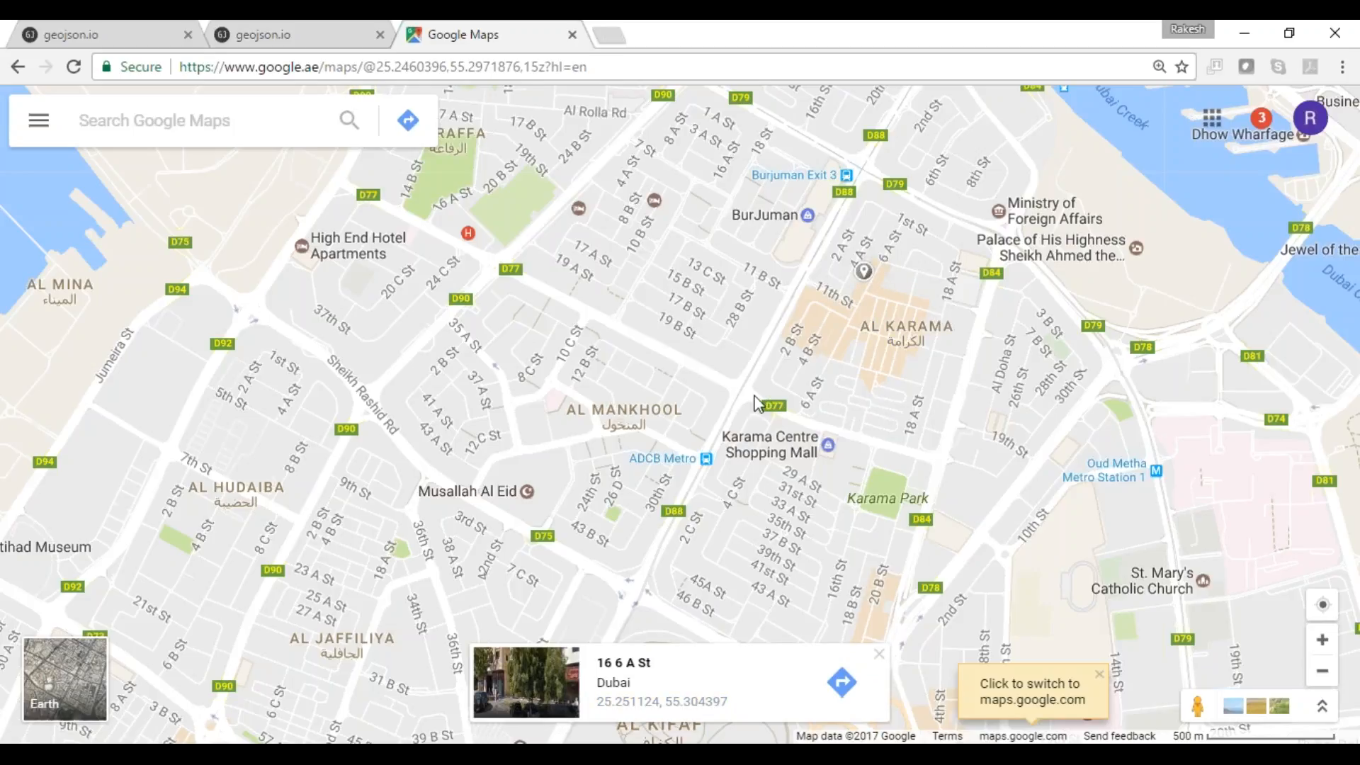
Step: Search Google Maps for Al Karama in Dubai to show the district's boundary
left_click(212, 129)
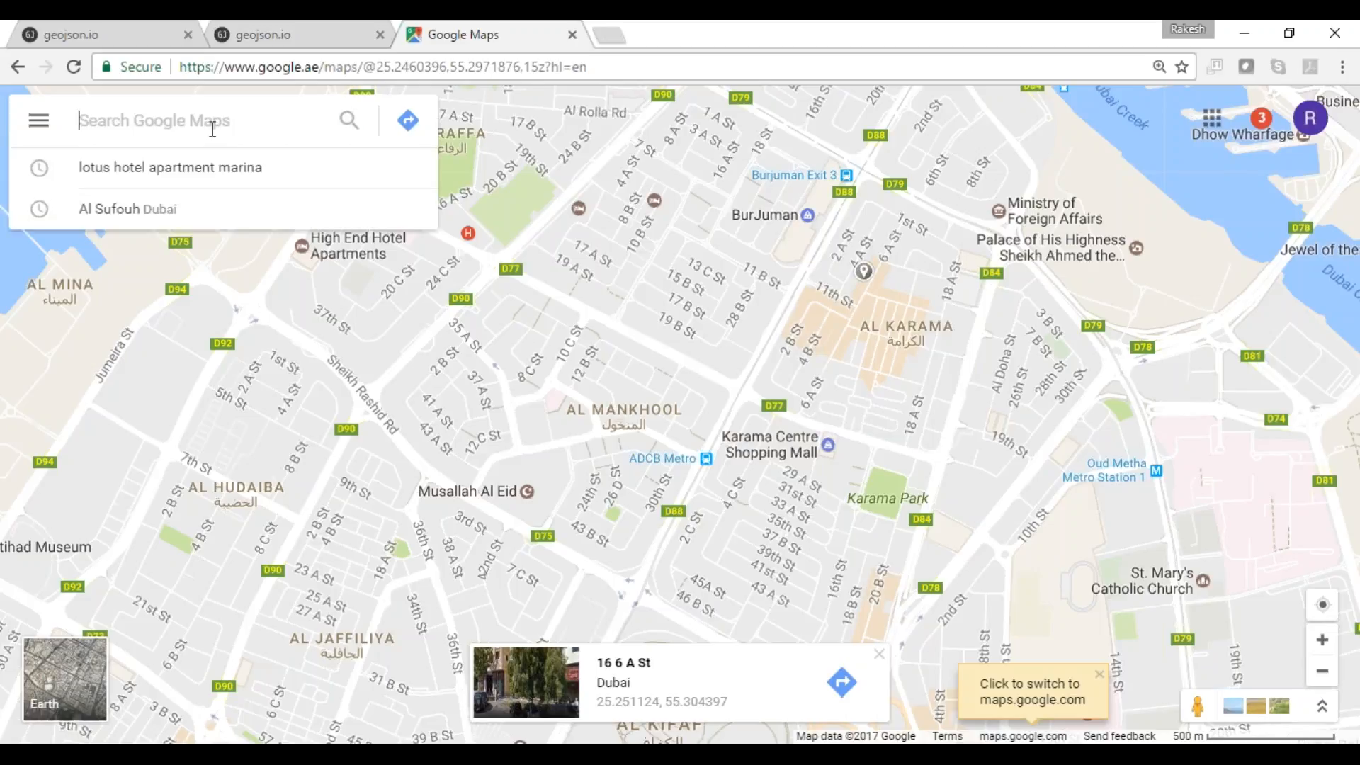
type("Al karama")
left_click(148, 155)
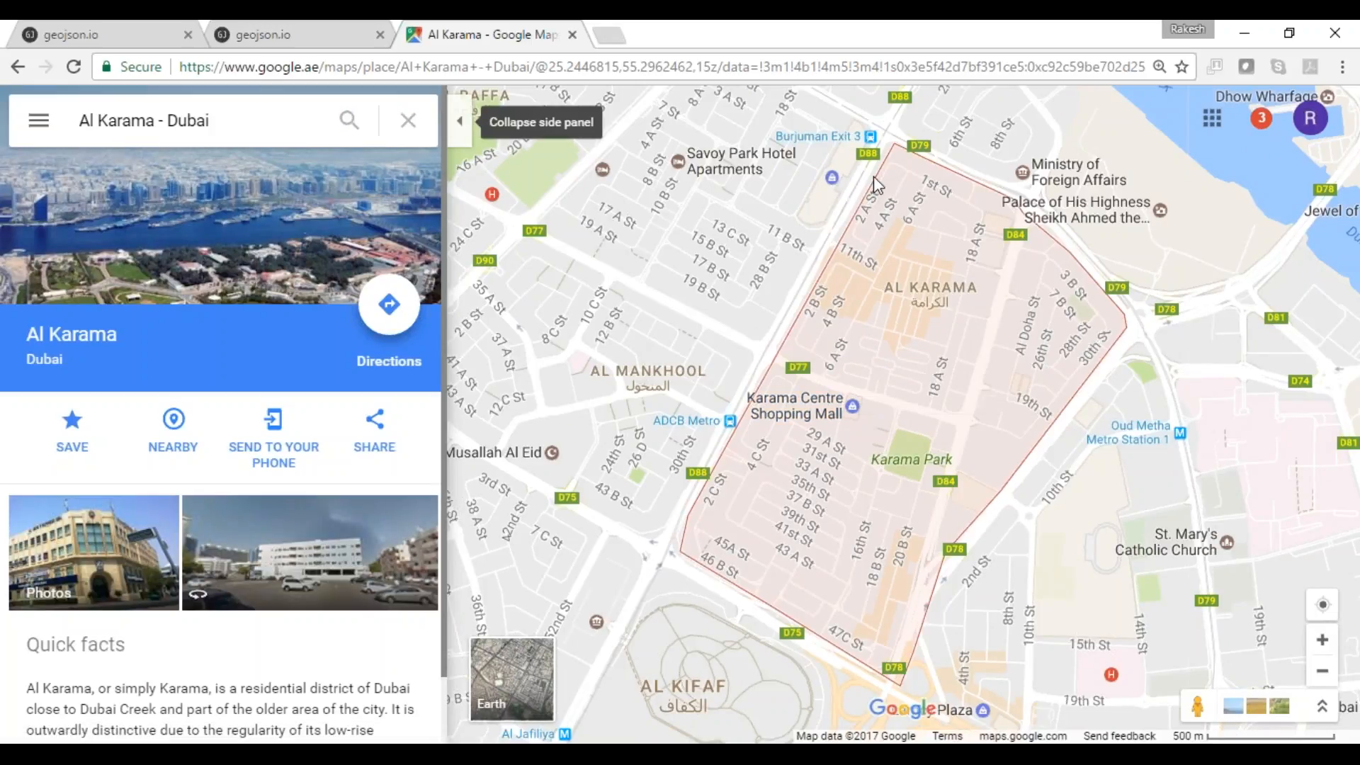
Step: Return to the new geojson.io map and move its view from Indore to the Al Karama district of Dubai
left_click(269, 37)
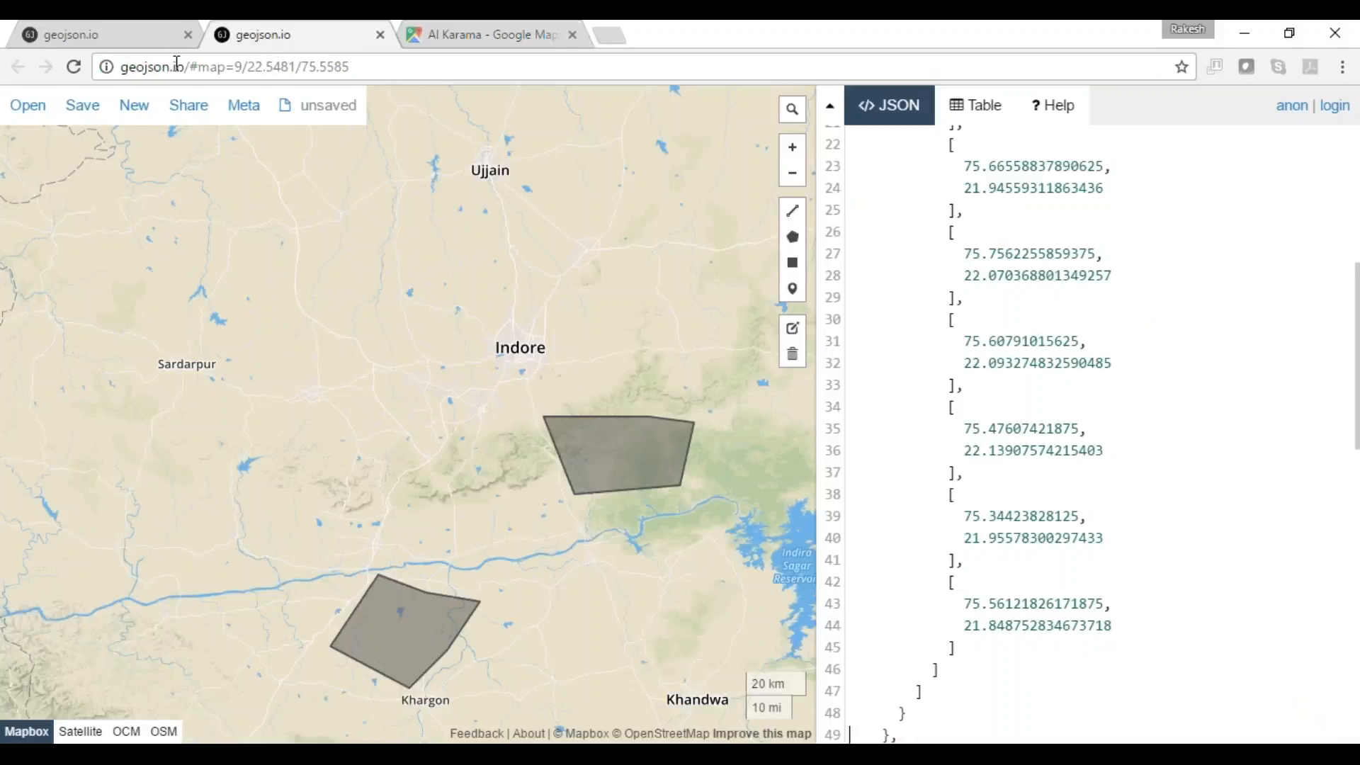
left_click_drag(767, 349, 768, 347)
left_click_drag(623, 715, 755, 643)
left_click_drag(336, 379, 593, 616)
left_click(273, 373)
right_click(220, 354)
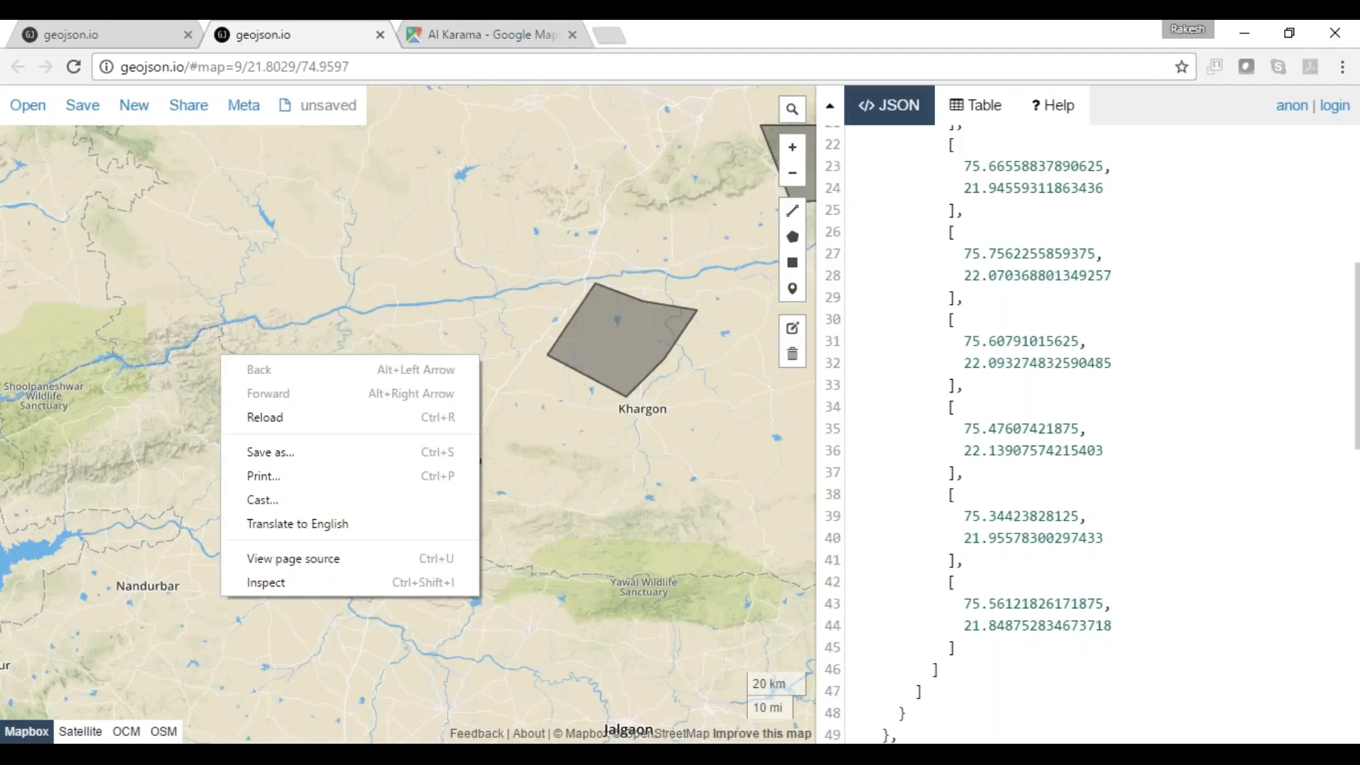
left_click(792, 173)
left_click(793, 172)
left_click(793, 173)
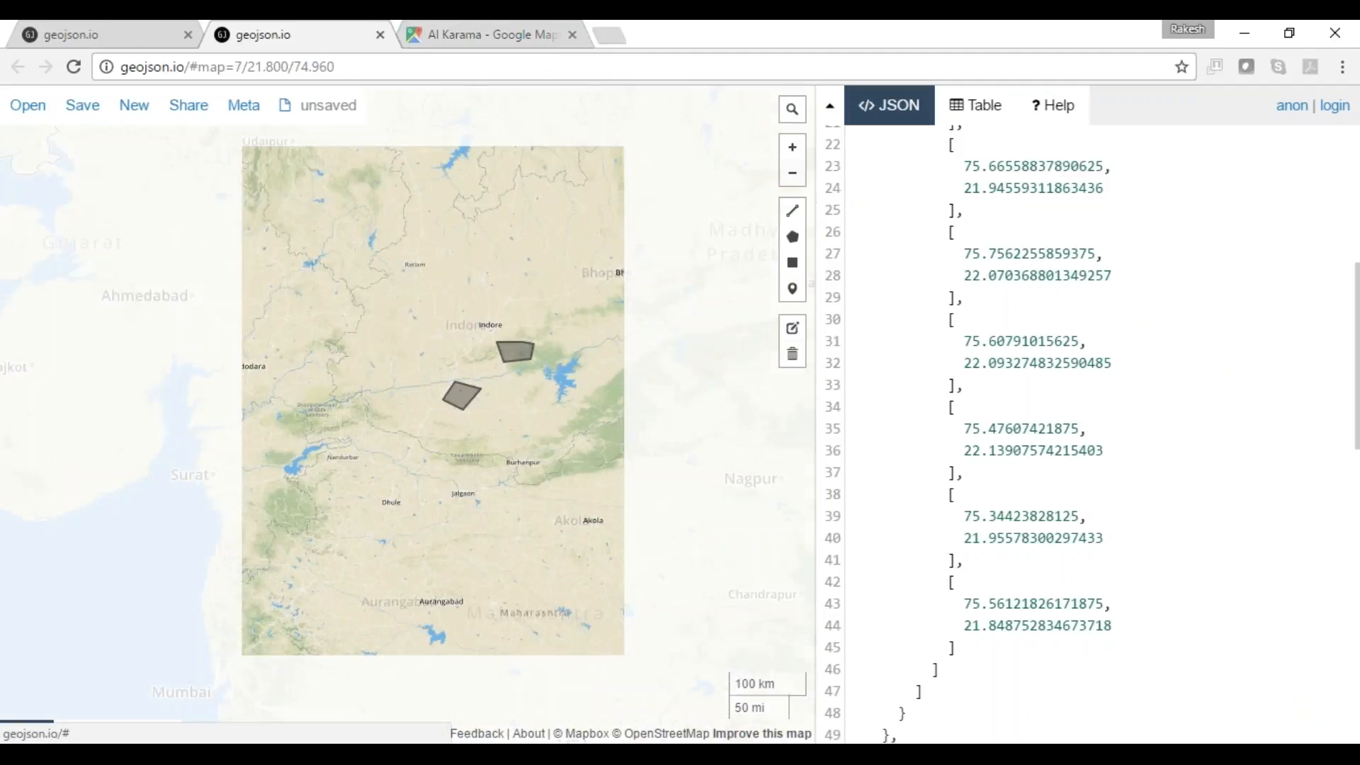
left_click(793, 172)
left_click_drag(341, 336, 792, 172)
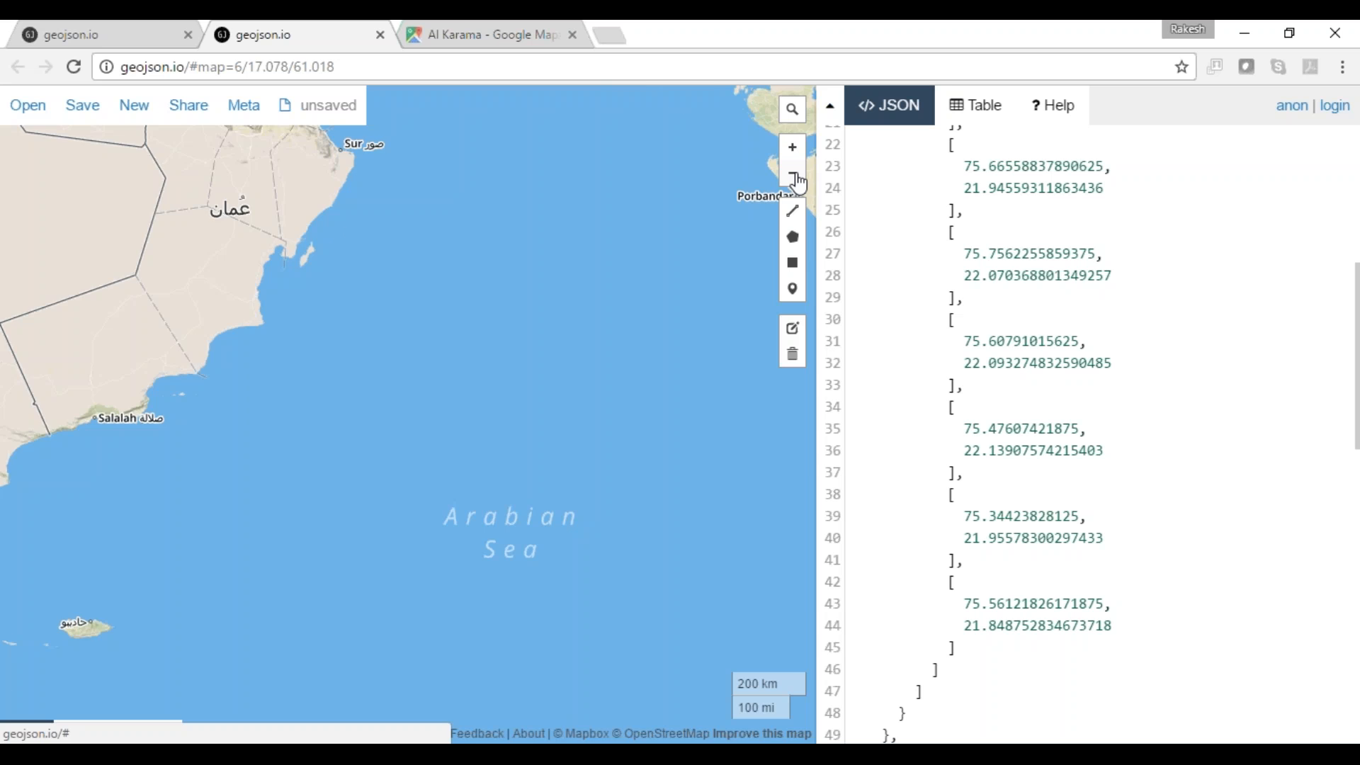
left_click_drag(258, 294, 426, 268)
scroll(427, 268, "up", 1)
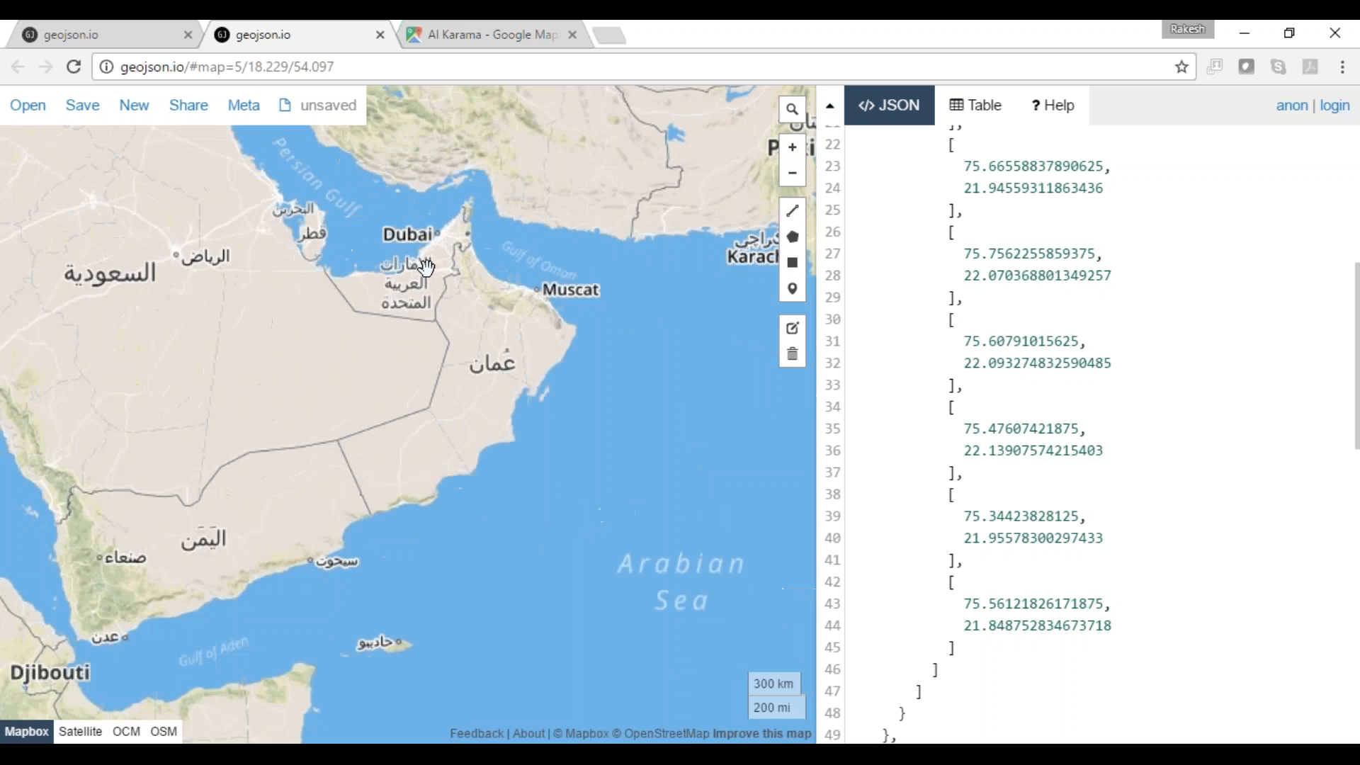
scroll(426, 267, "up", 1)
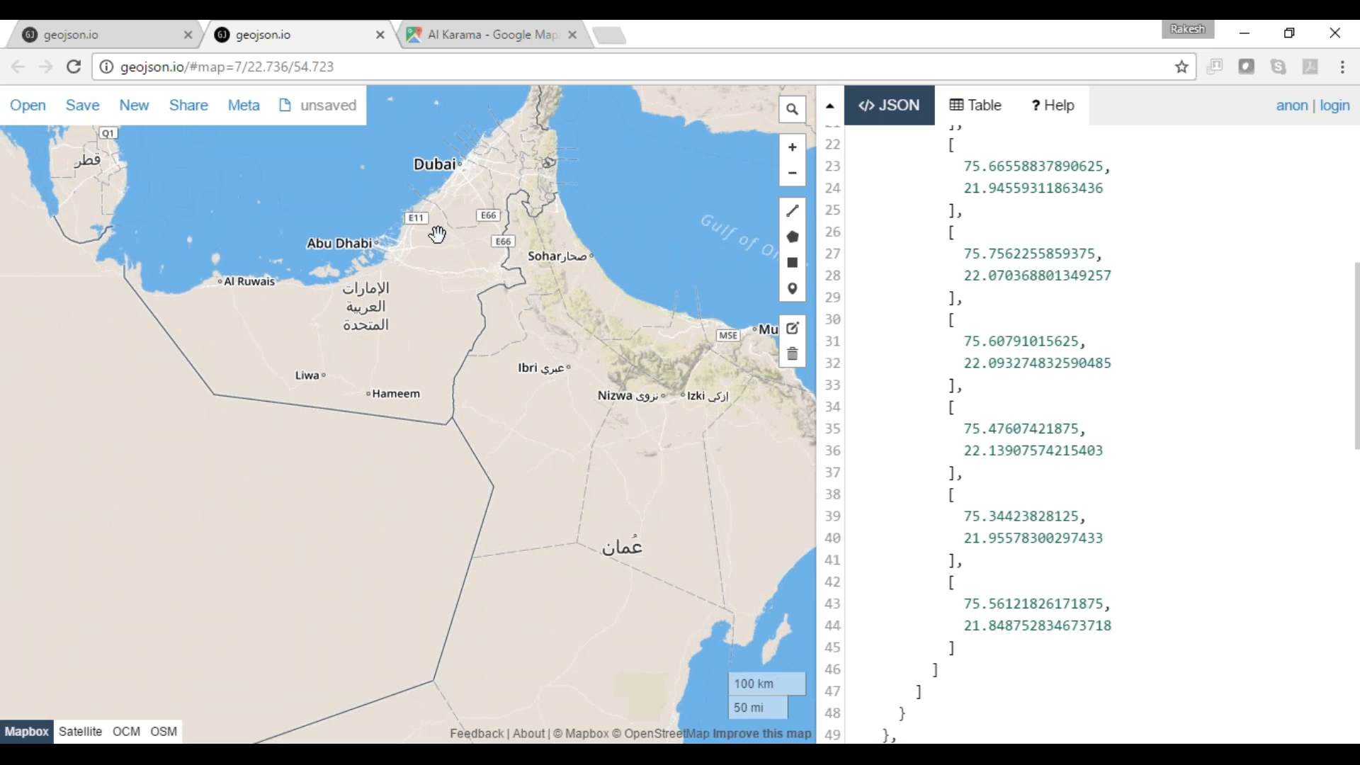
scroll(437, 233, "up", 2)
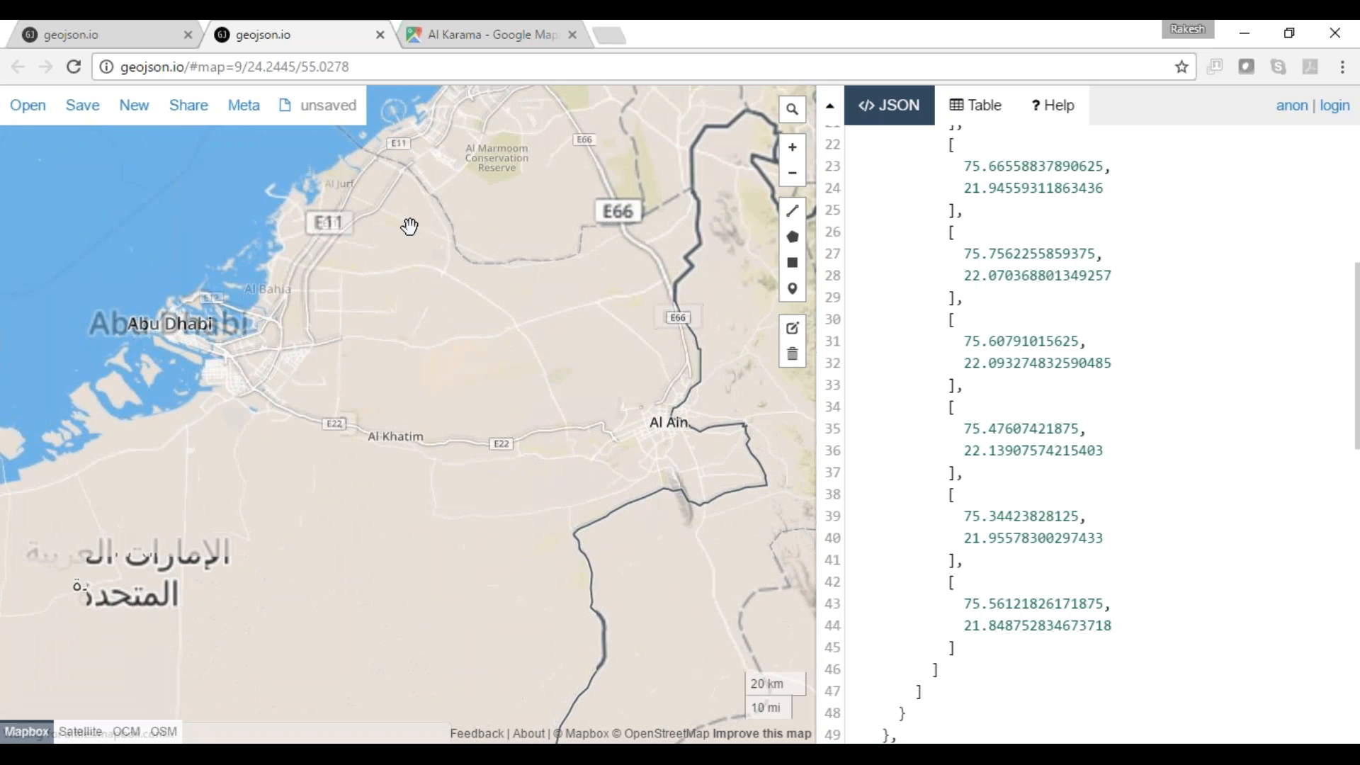
scroll(409, 226, "up", 2)
left_click_drag(409, 226, 453, 432)
left_click_drag(751, 269, 714, 386)
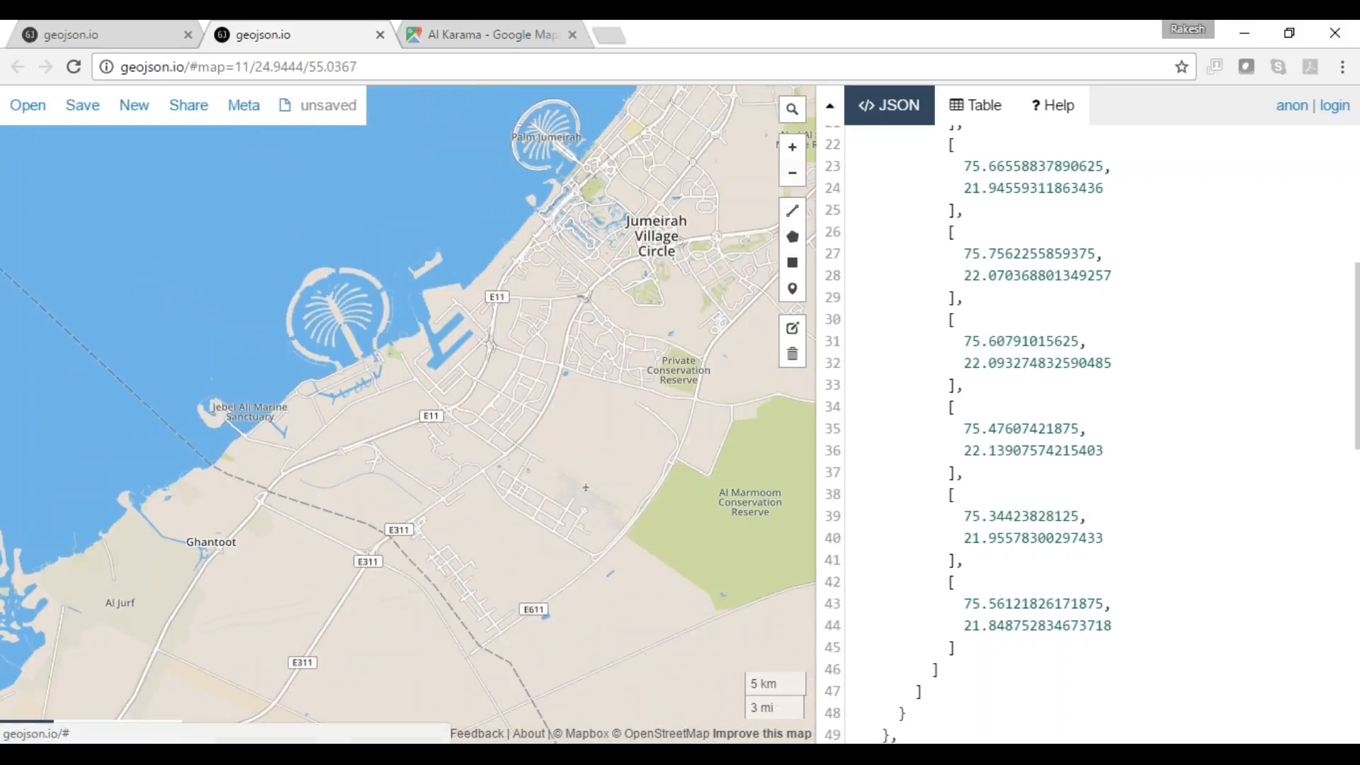
left_click(791, 173)
left_click_drag(756, 174, 577, 353)
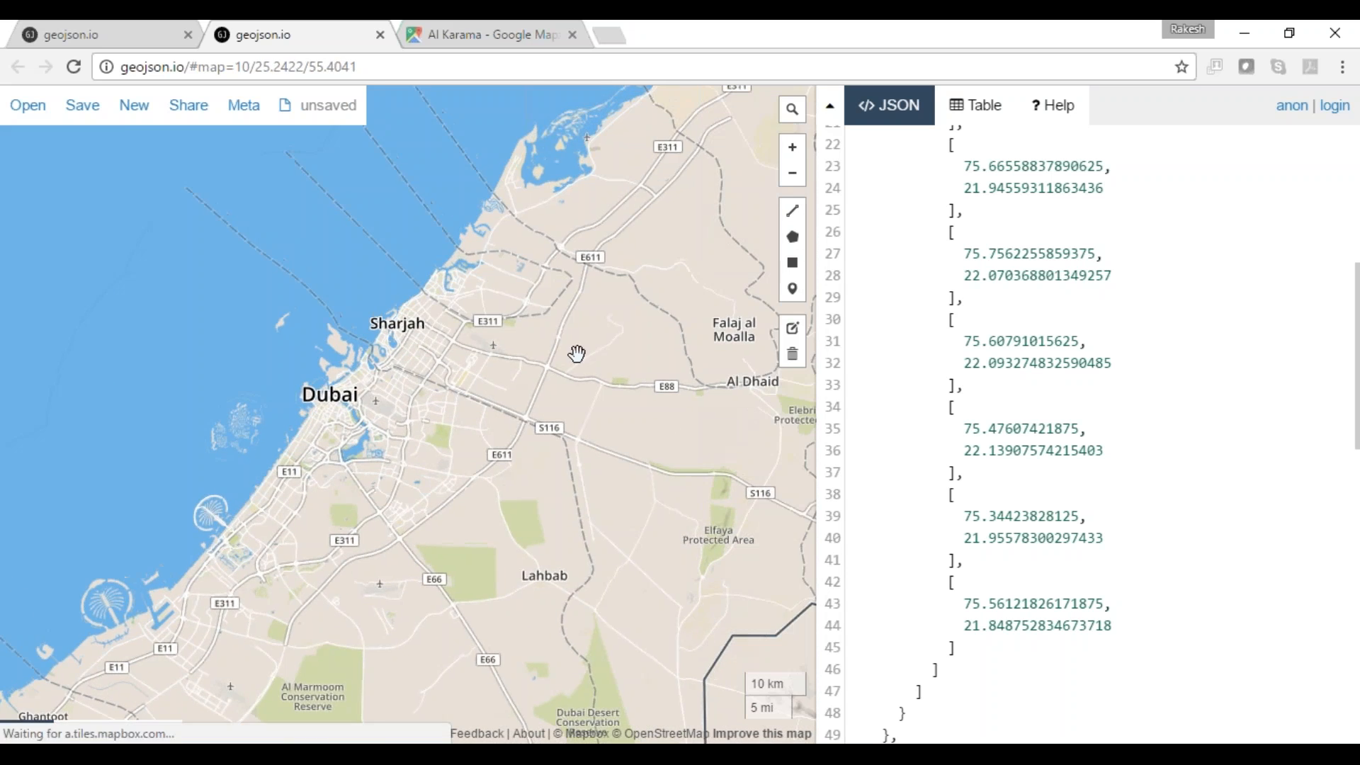
scroll(470, 440, "up", 1)
left_click_drag(274, 392, 496, 297)
scroll(470, 333, "up", 1)
scroll(469, 332, "up", 2)
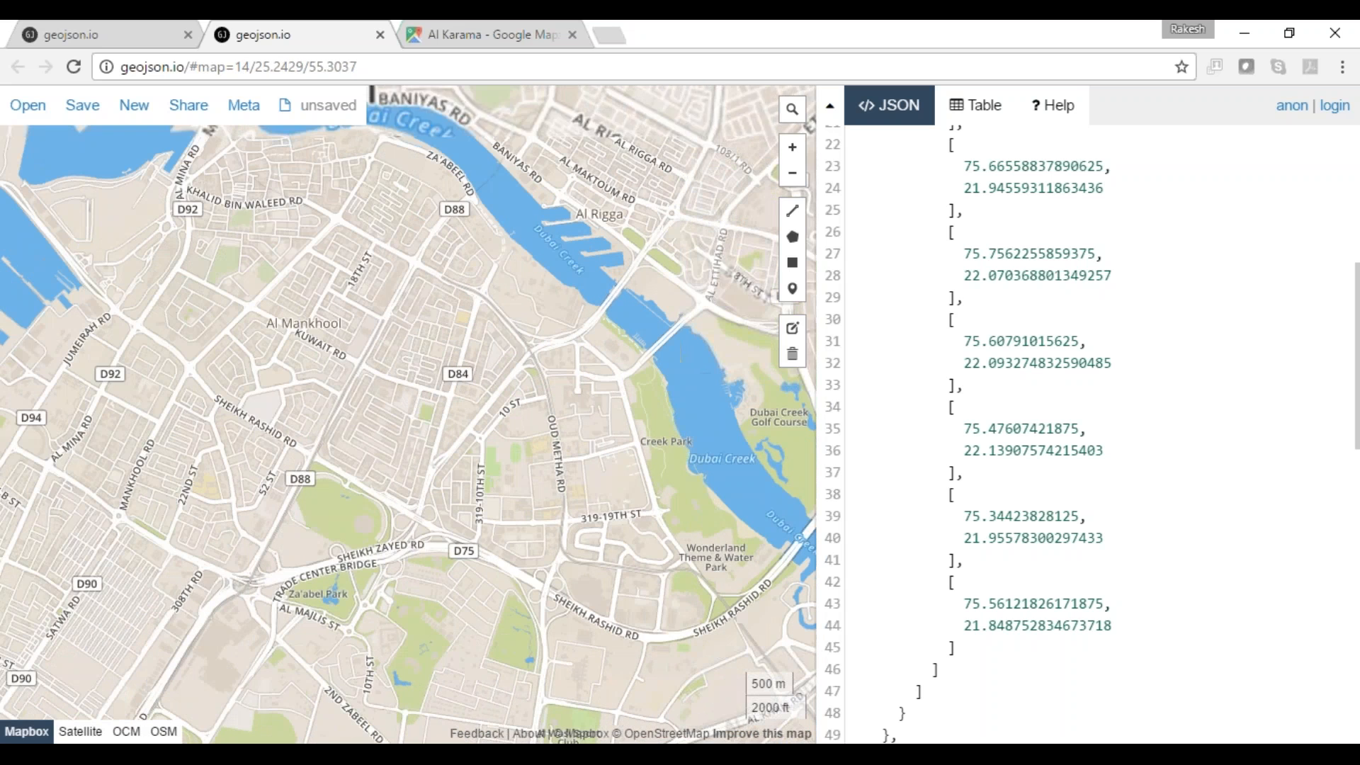
Step: Draw a six-point polygon over Al Karama following the Google Maps boundary, and close its properties without adding any
key("ctrl+Tab")
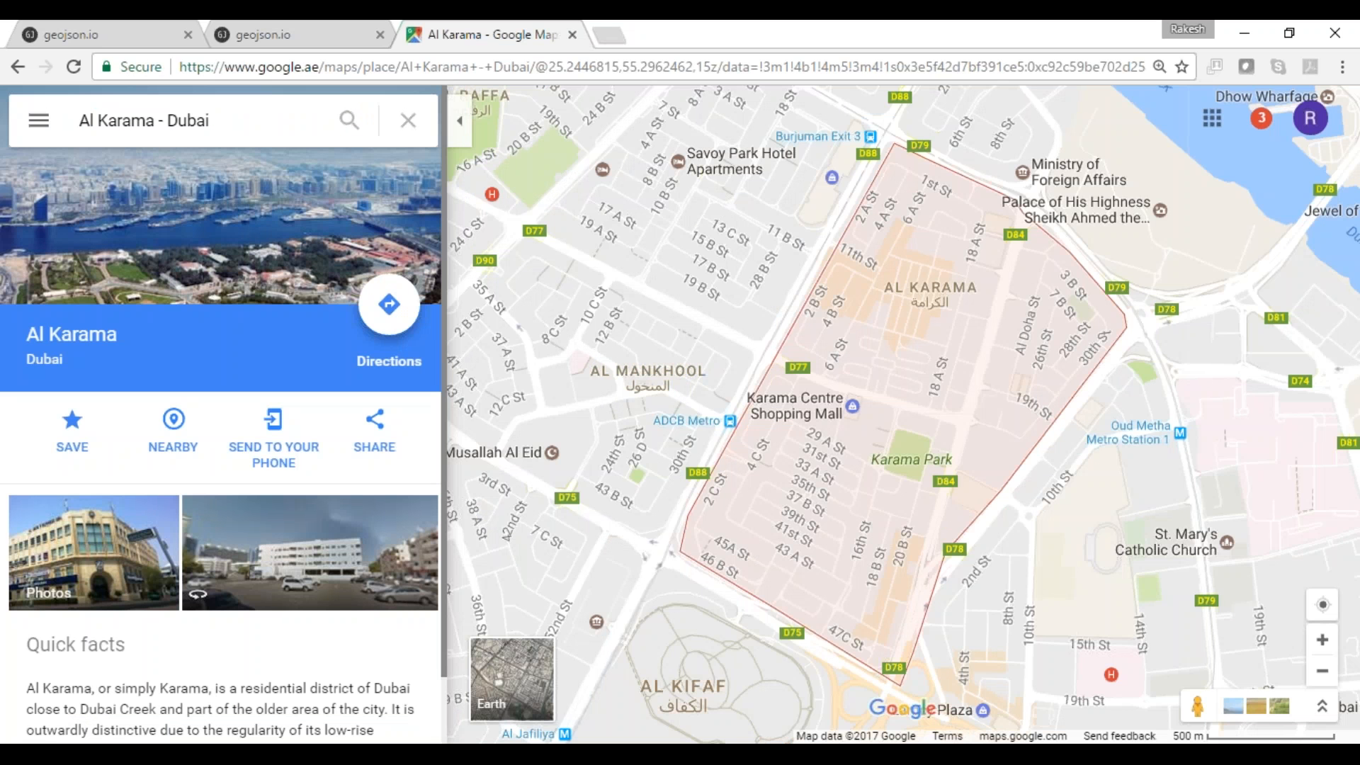
left_click(290, 32)
left_click(793, 236)
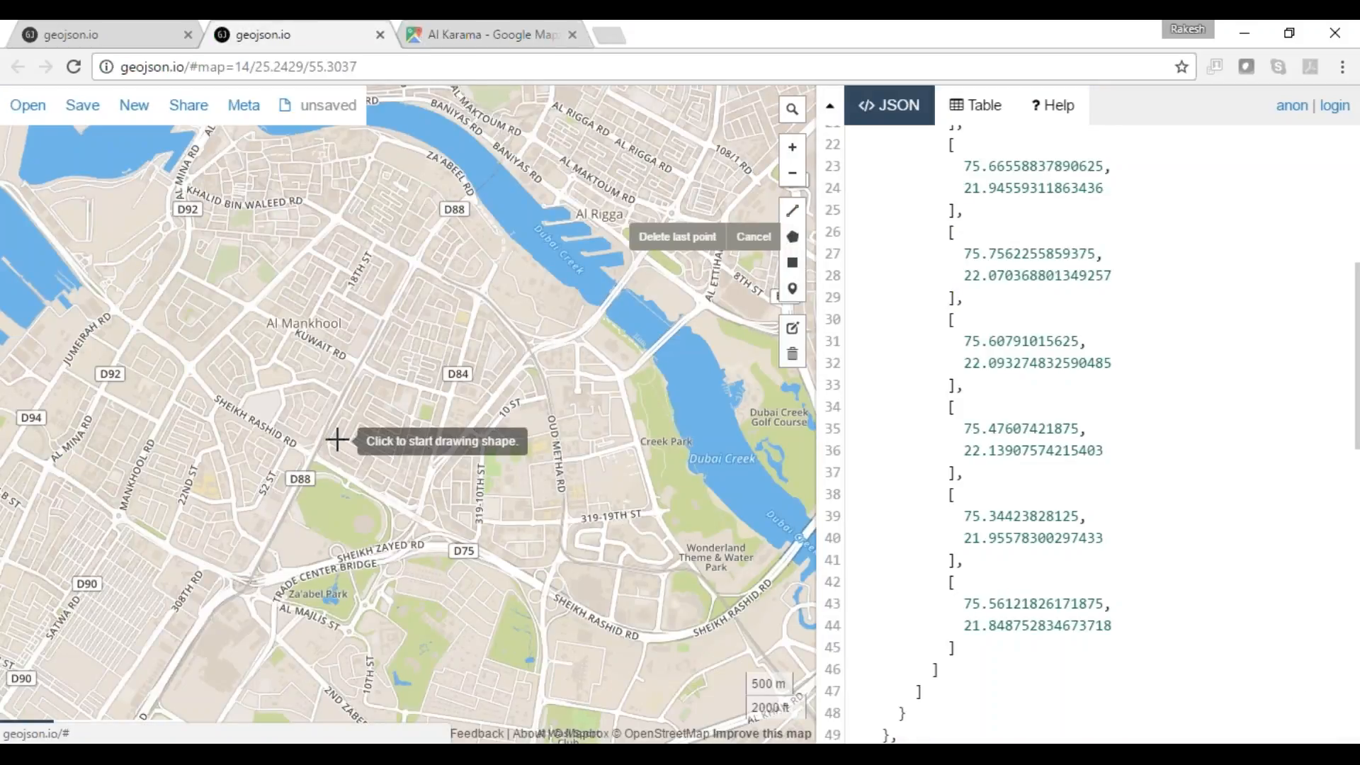
left_click(316, 450)
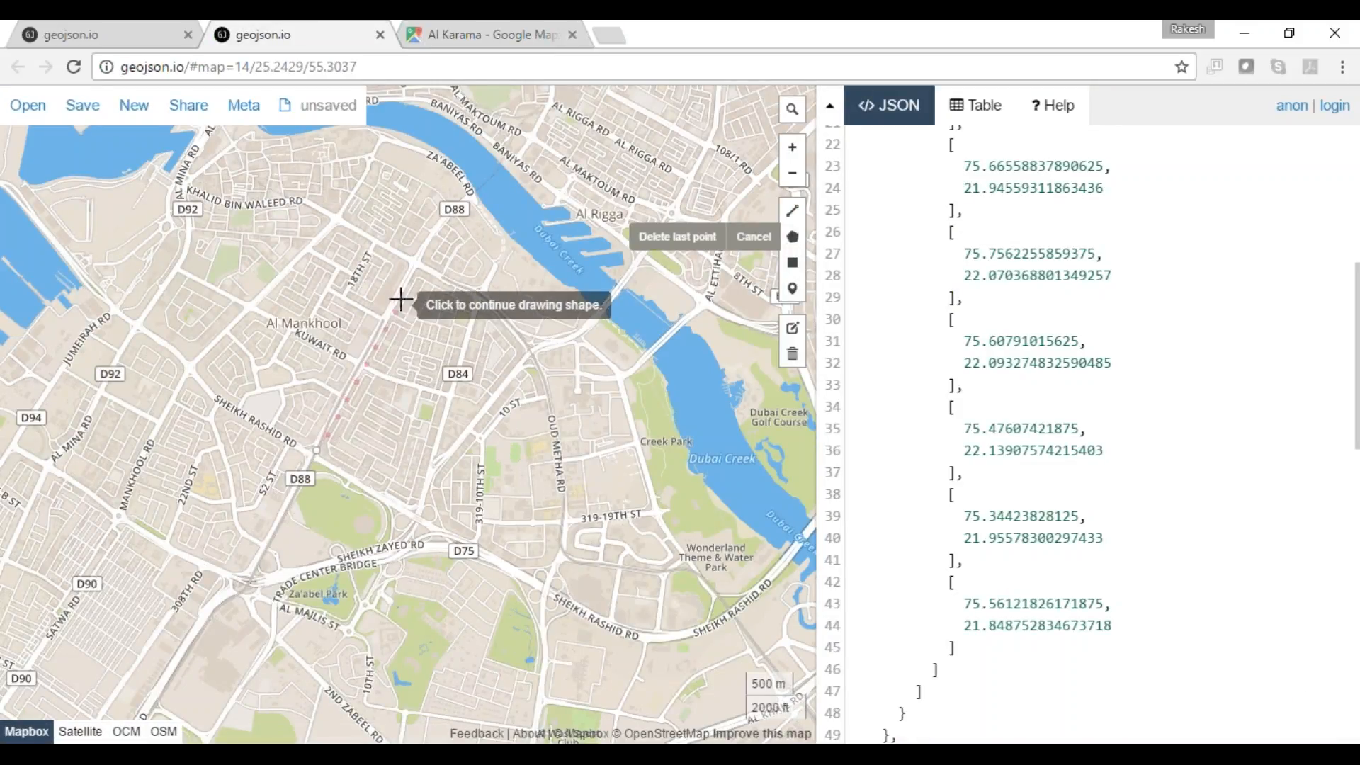
left_click(415, 262)
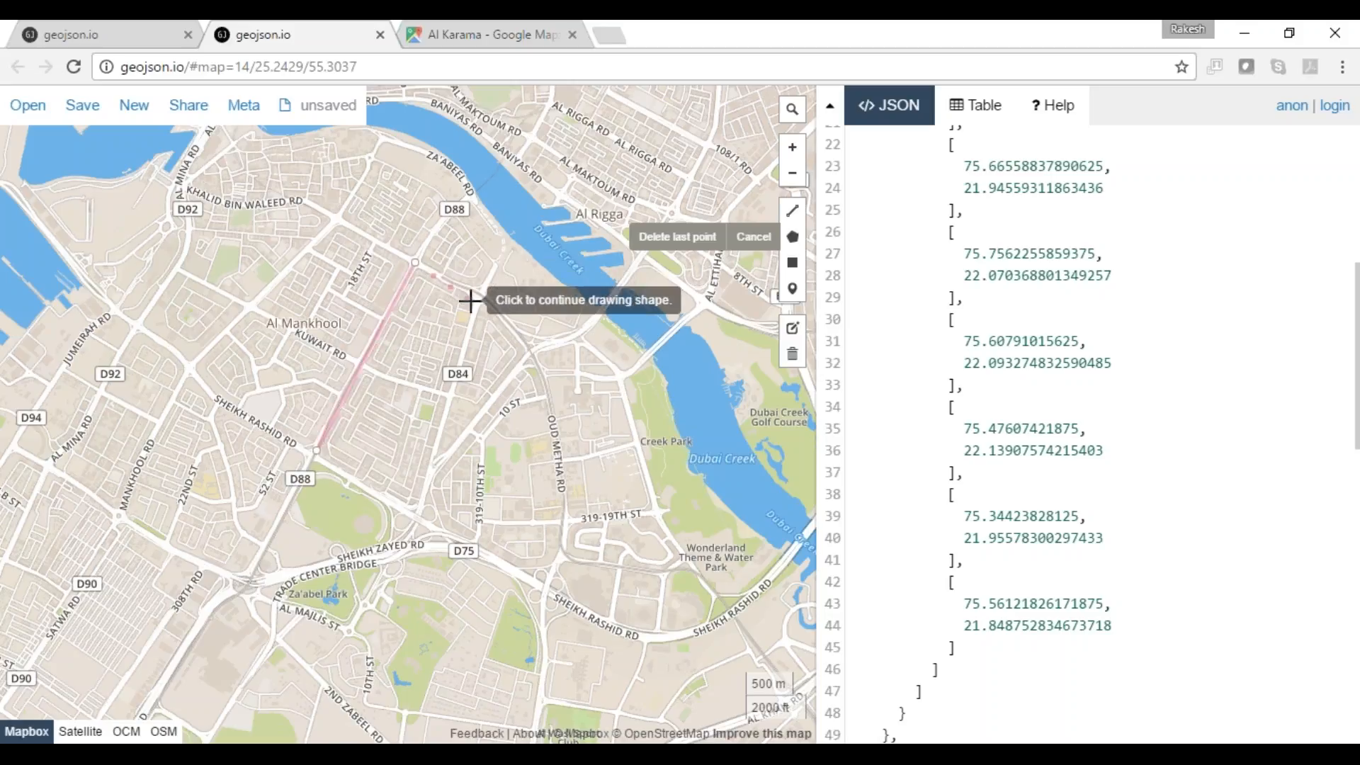
left_click(490, 309)
left_click(530, 358)
left_click(444, 450)
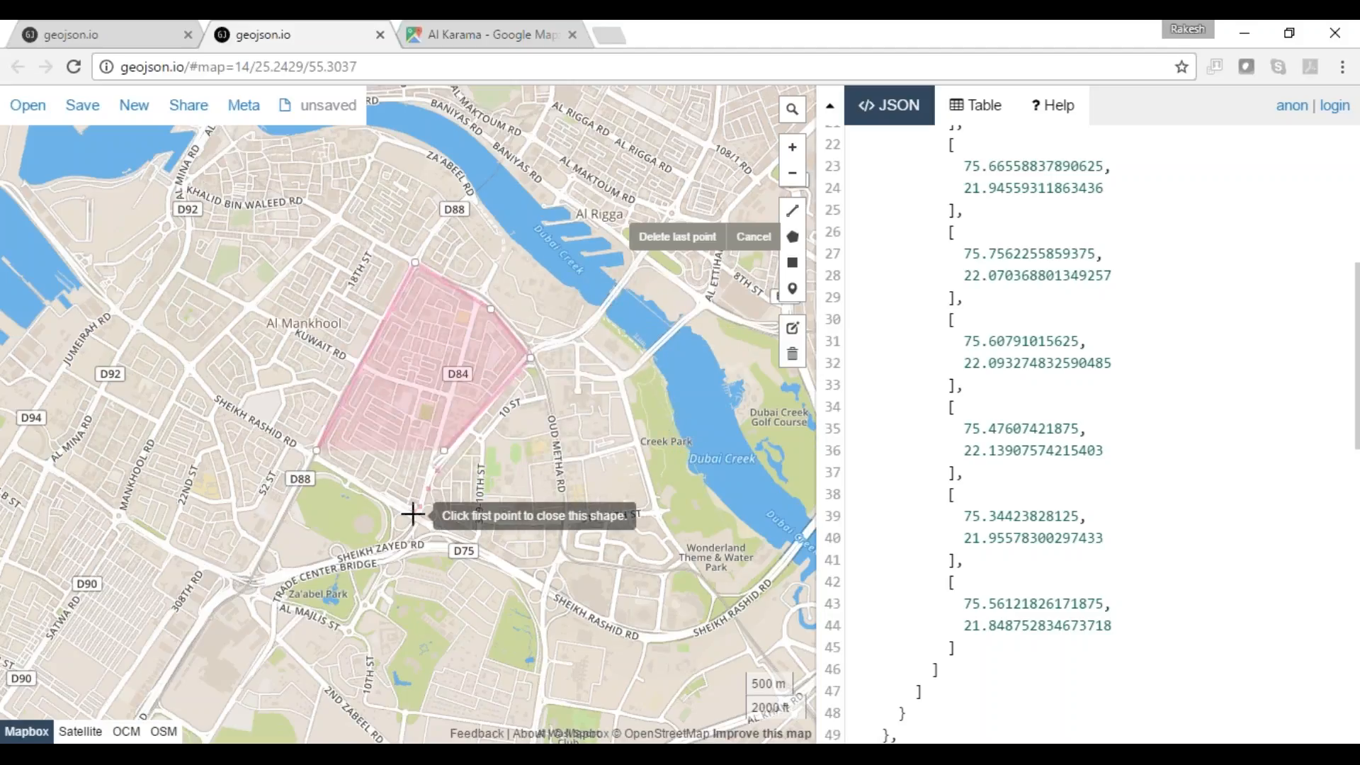
left_click(316, 451)
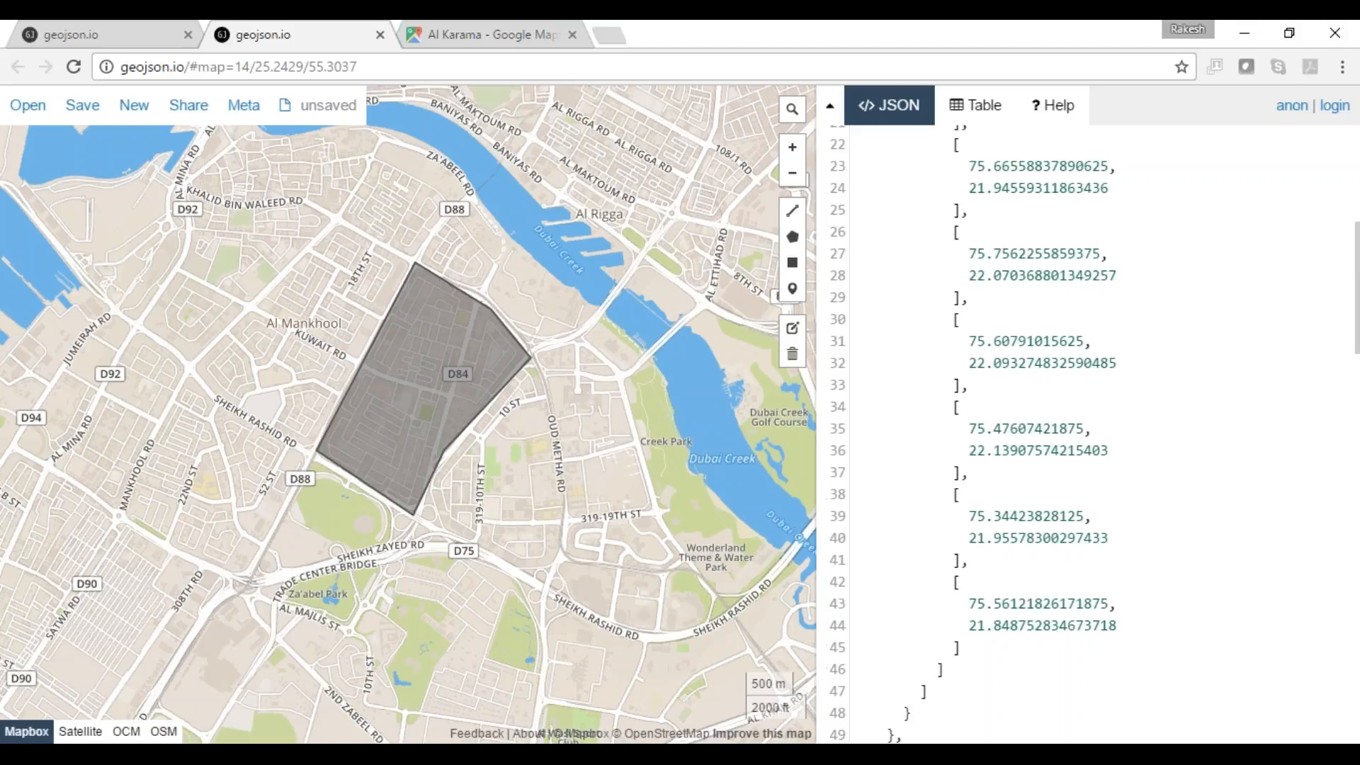
left_click(329, 307)
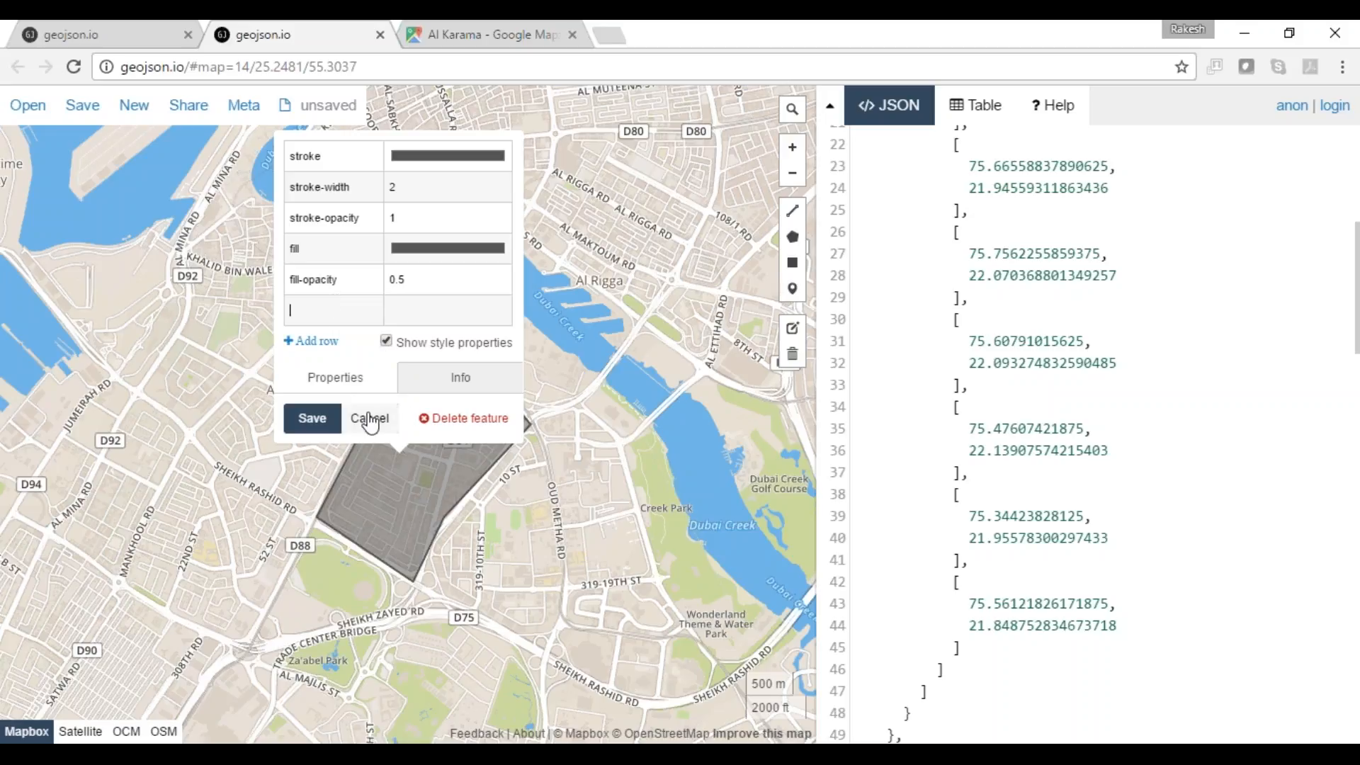
left_click(370, 418)
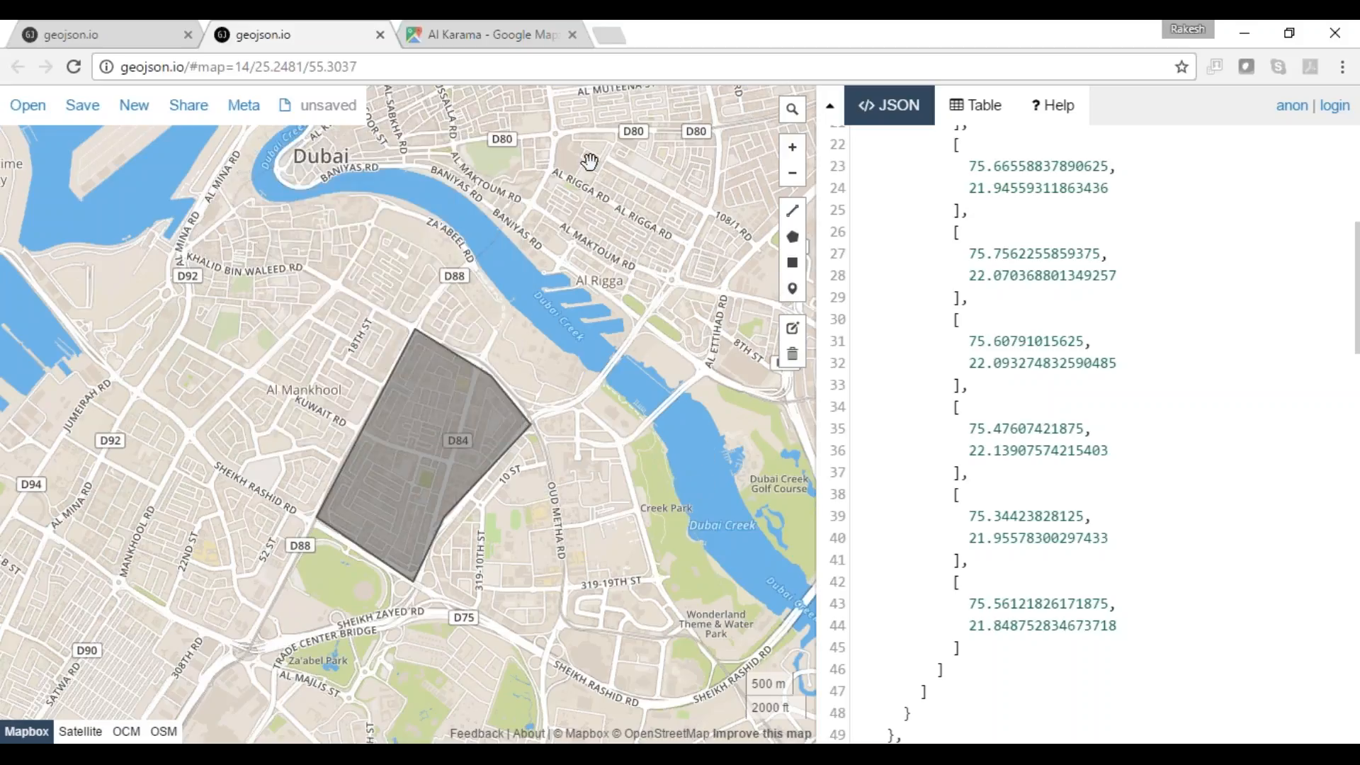
Step: Check the coordinates of a spot on 9 C St outside the Al Karama boundary in Google Maps and return to the new geojson.io map
left_click(488, 34)
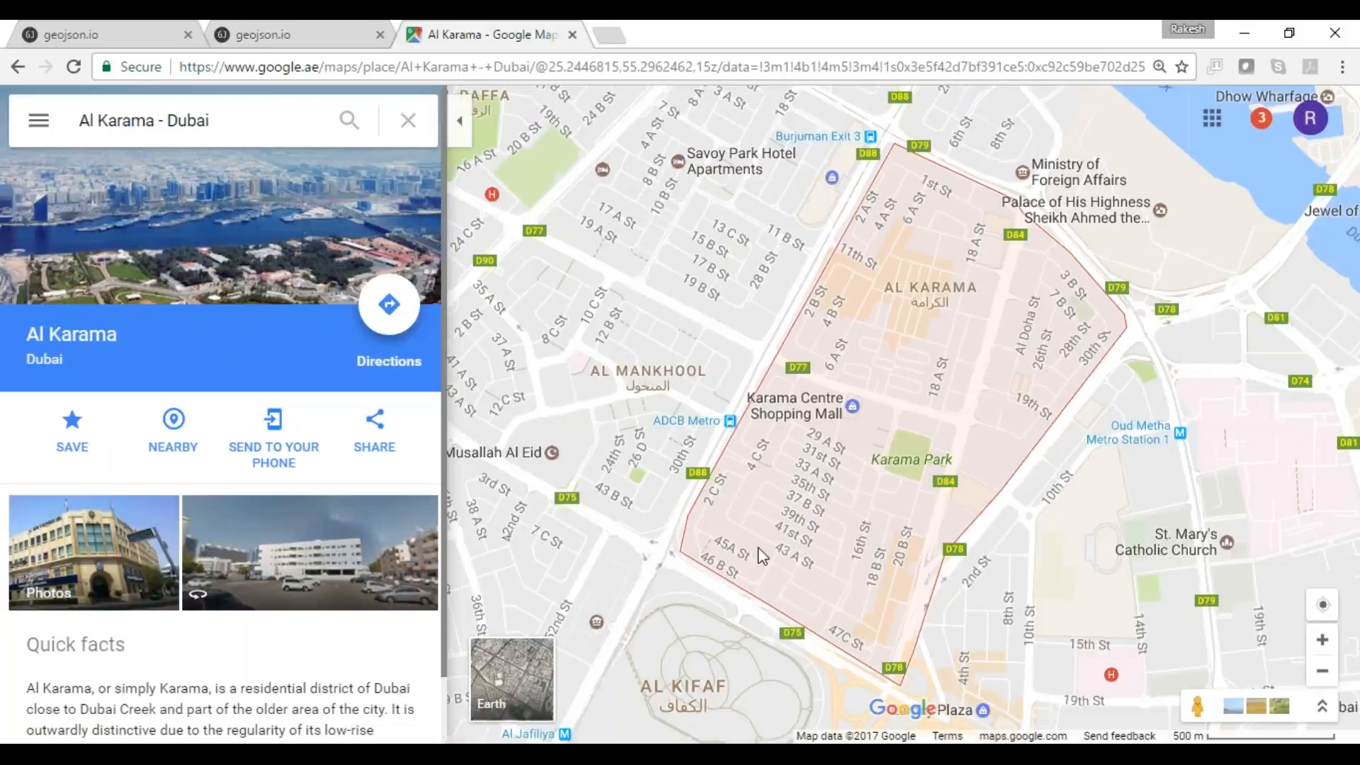
left_click(765, 226)
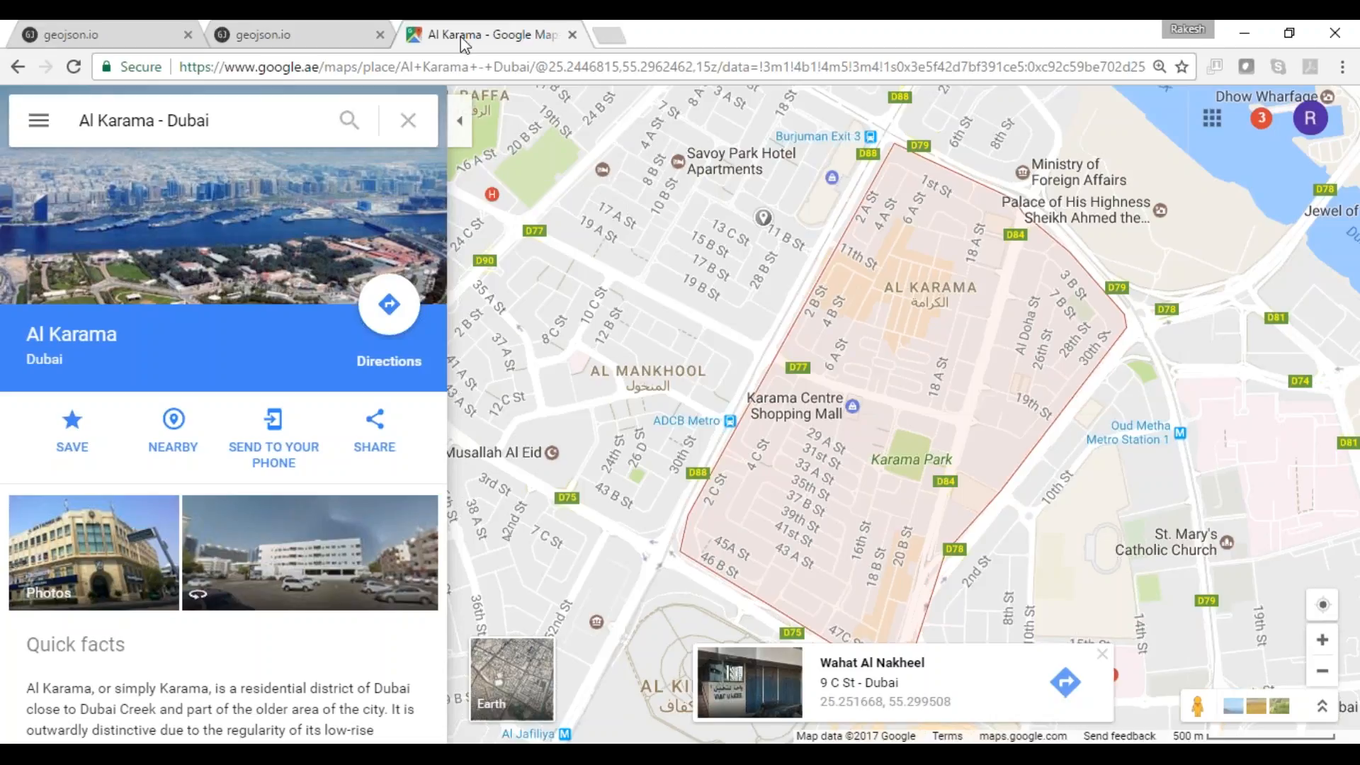
left_click(303, 30)
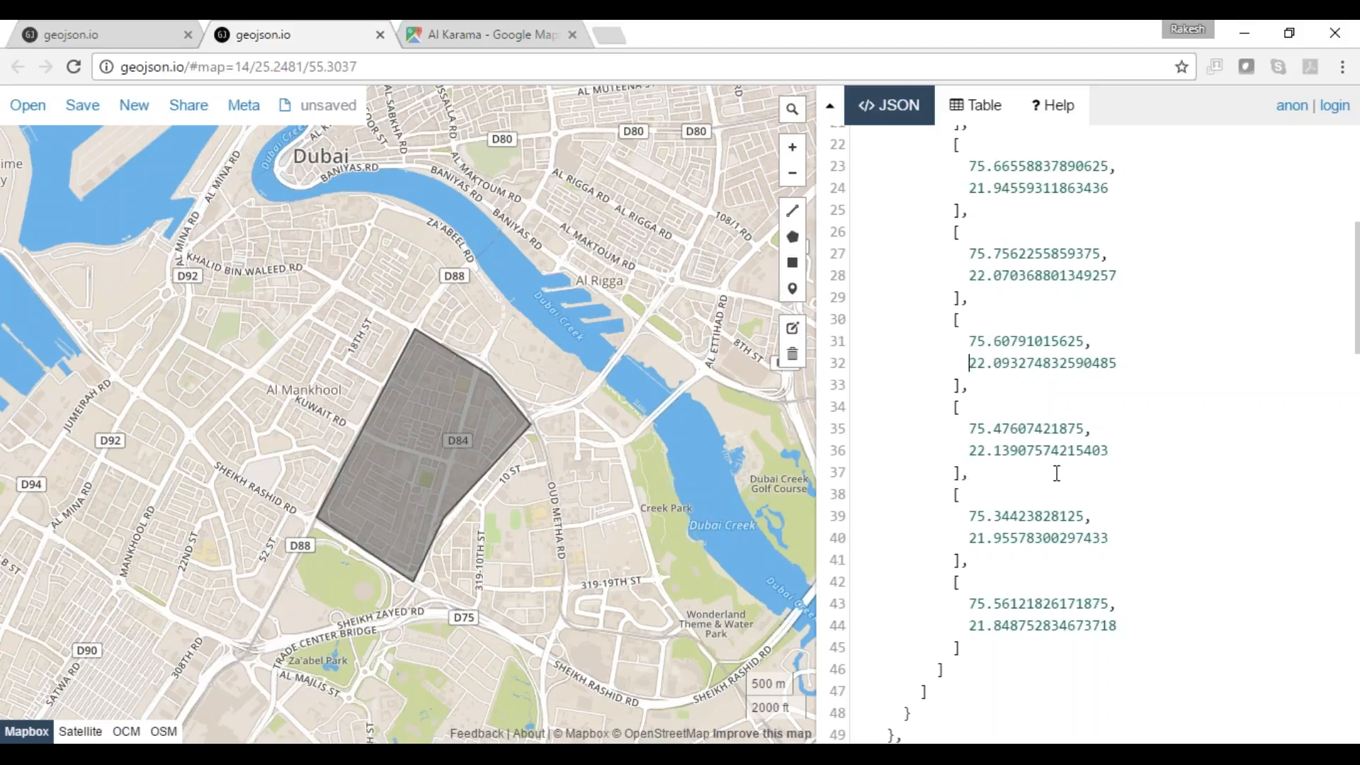
Step: Compare the drawn polygon with the Al Karama boundary in Google Maps and delete it from the geojson.io map
scroll(1057, 473, "up", 7)
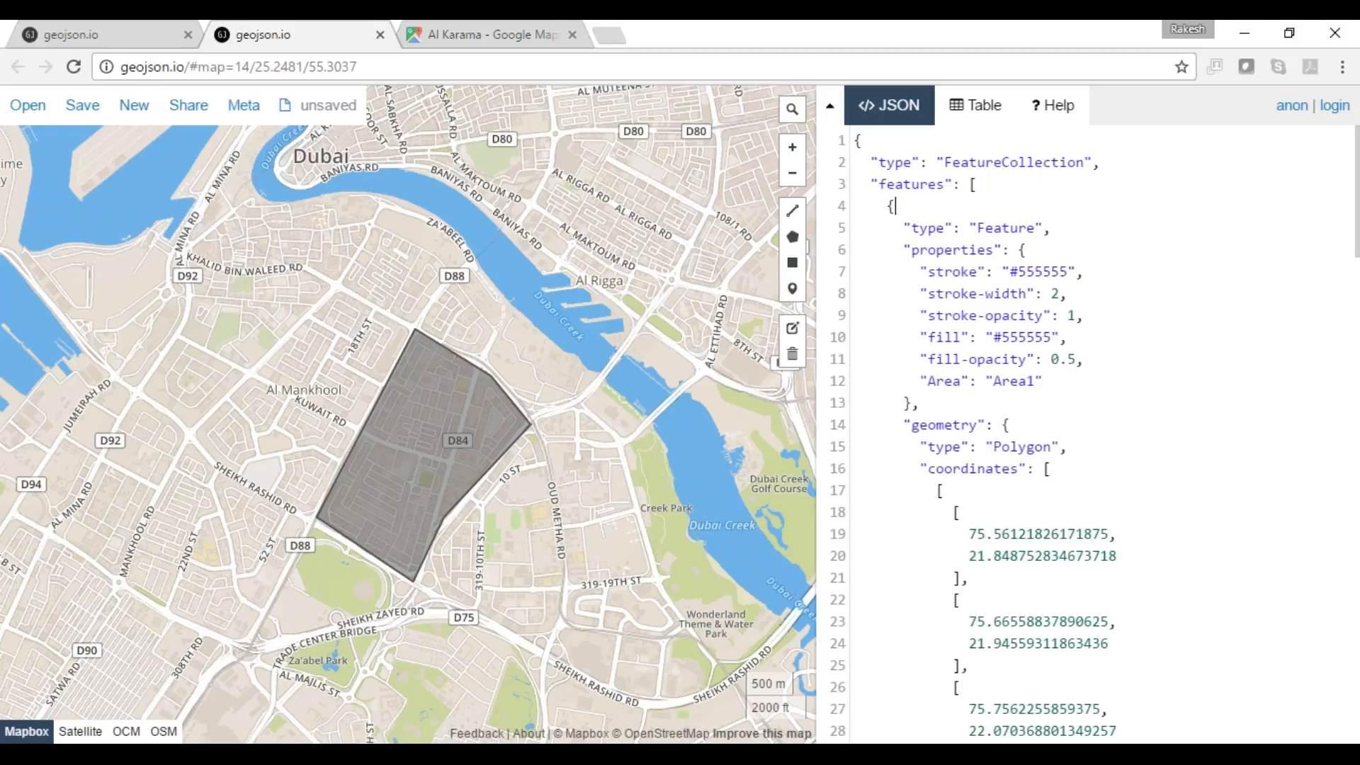
left_click_drag(184, 73, 100, 74)
left_click(503, 335)
left_click(485, 32)
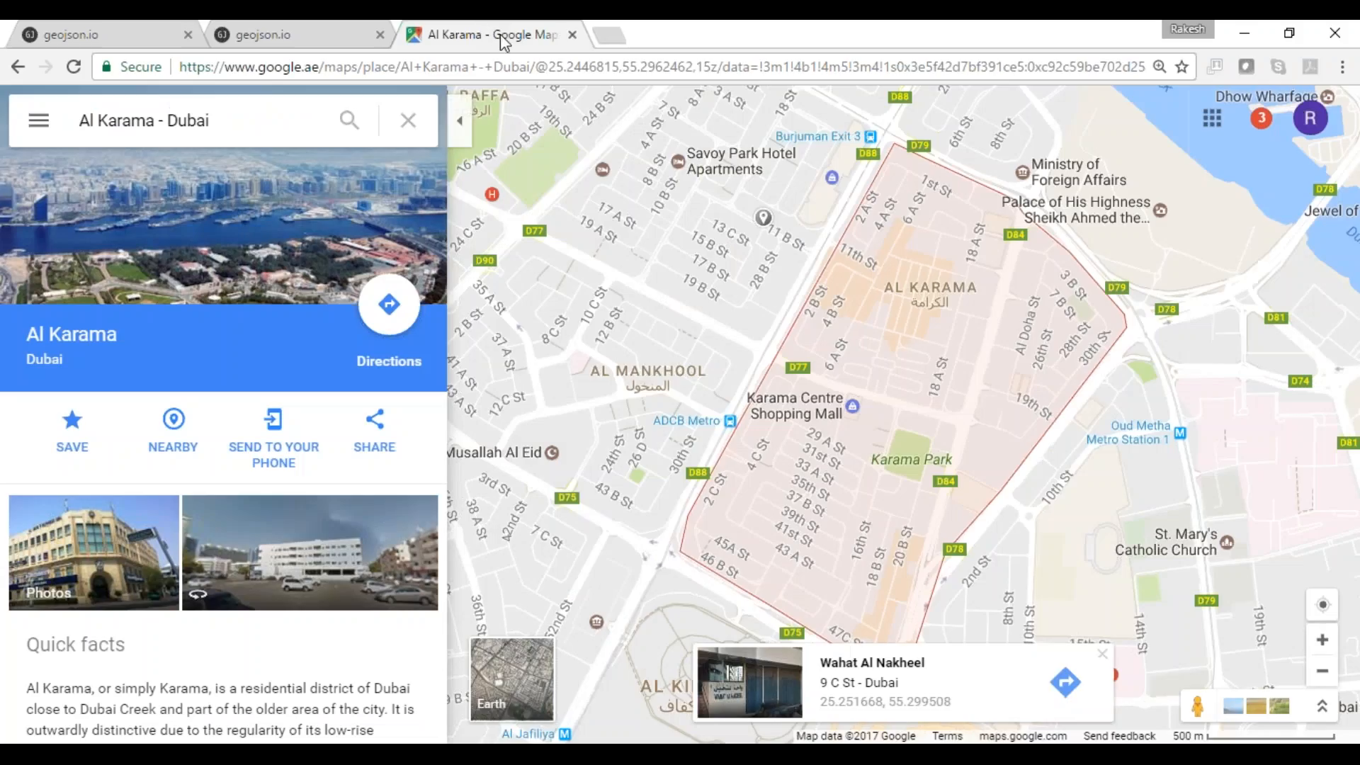
left_click(357, 30)
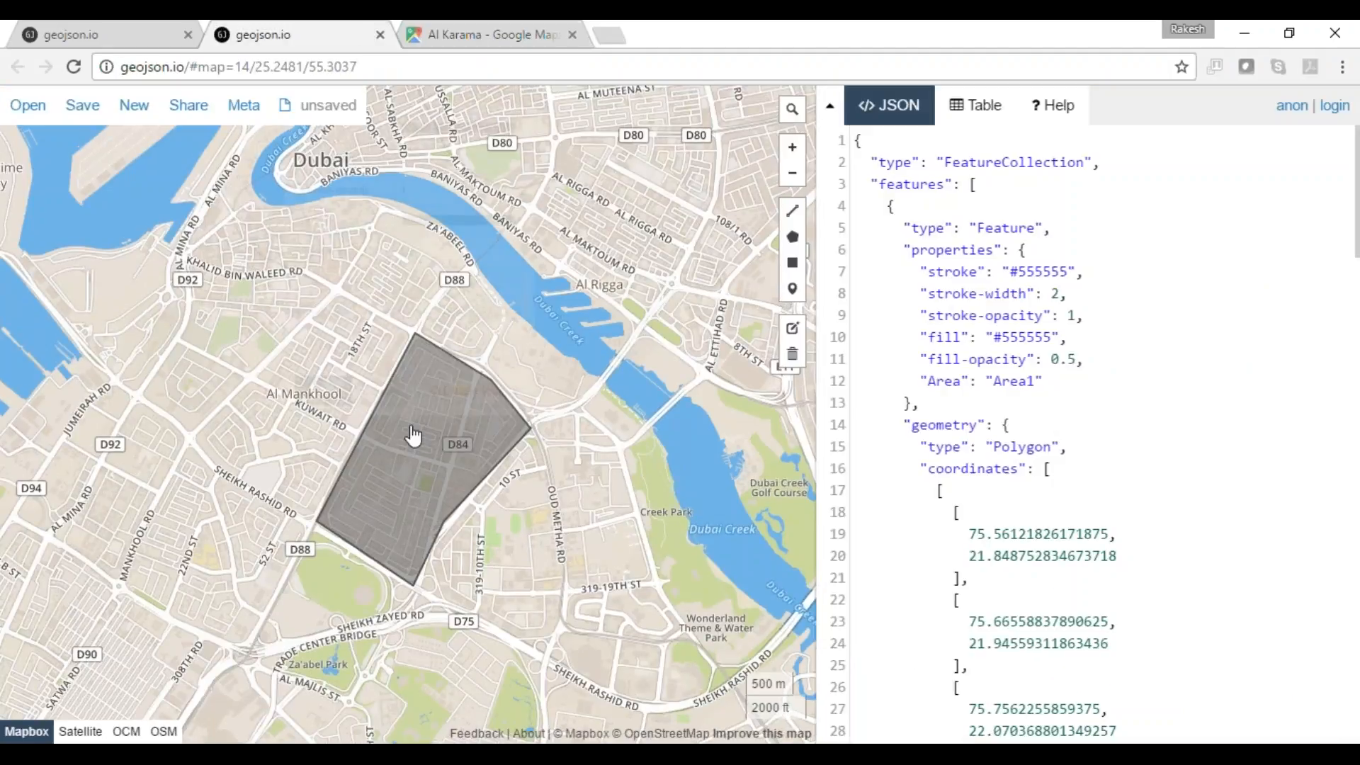
left_click(416, 434)
left_click(474, 418)
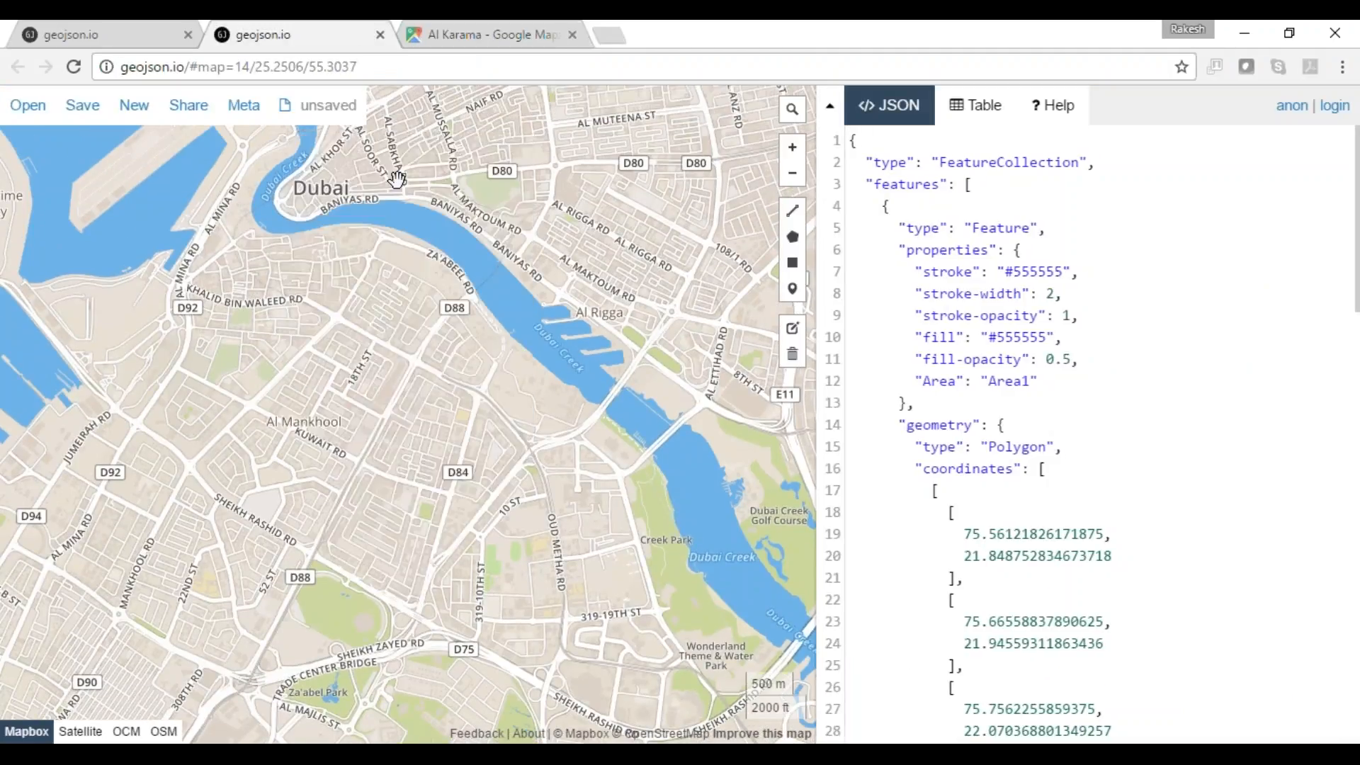
Step: Draw a four-point polygon over the southern half of Al Karama, below Kuwait Rd and extending to the district's southern corner
left_click(792, 237)
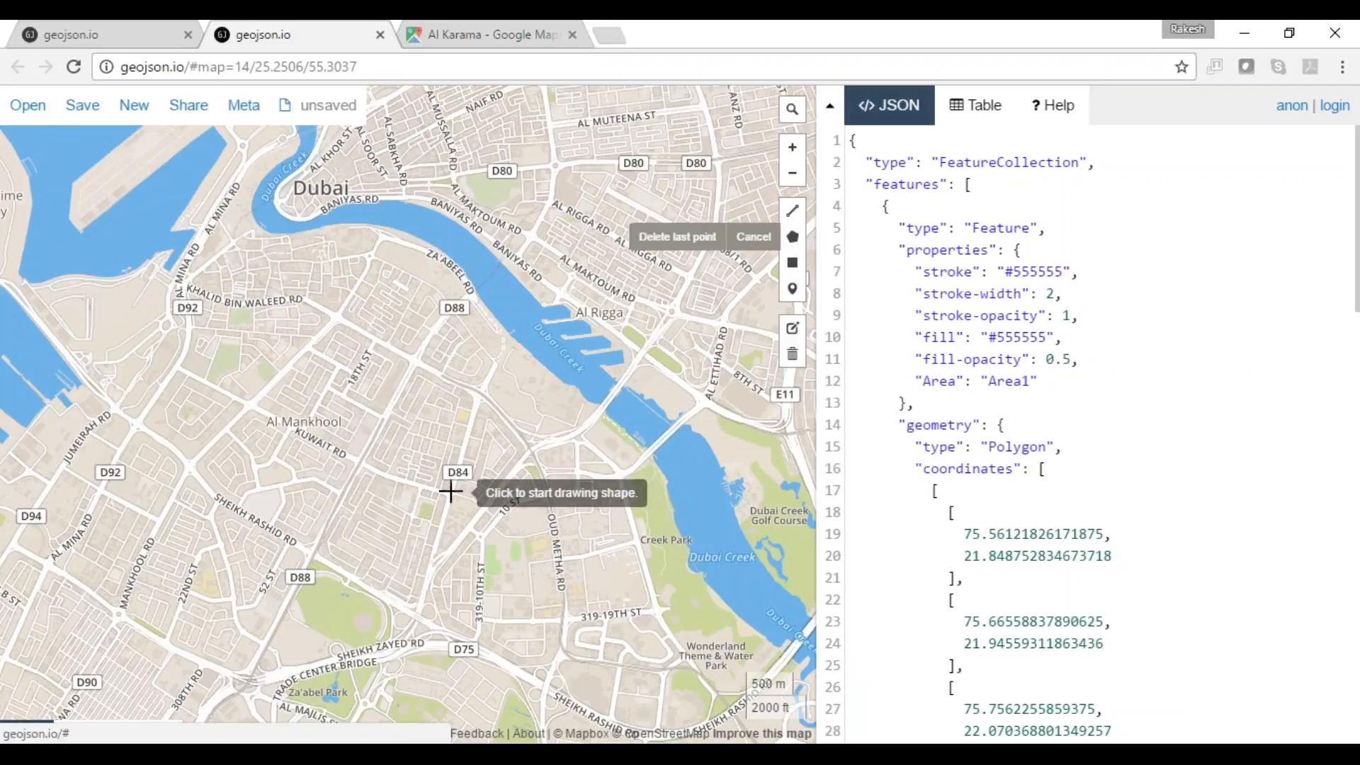
left_click(358, 466)
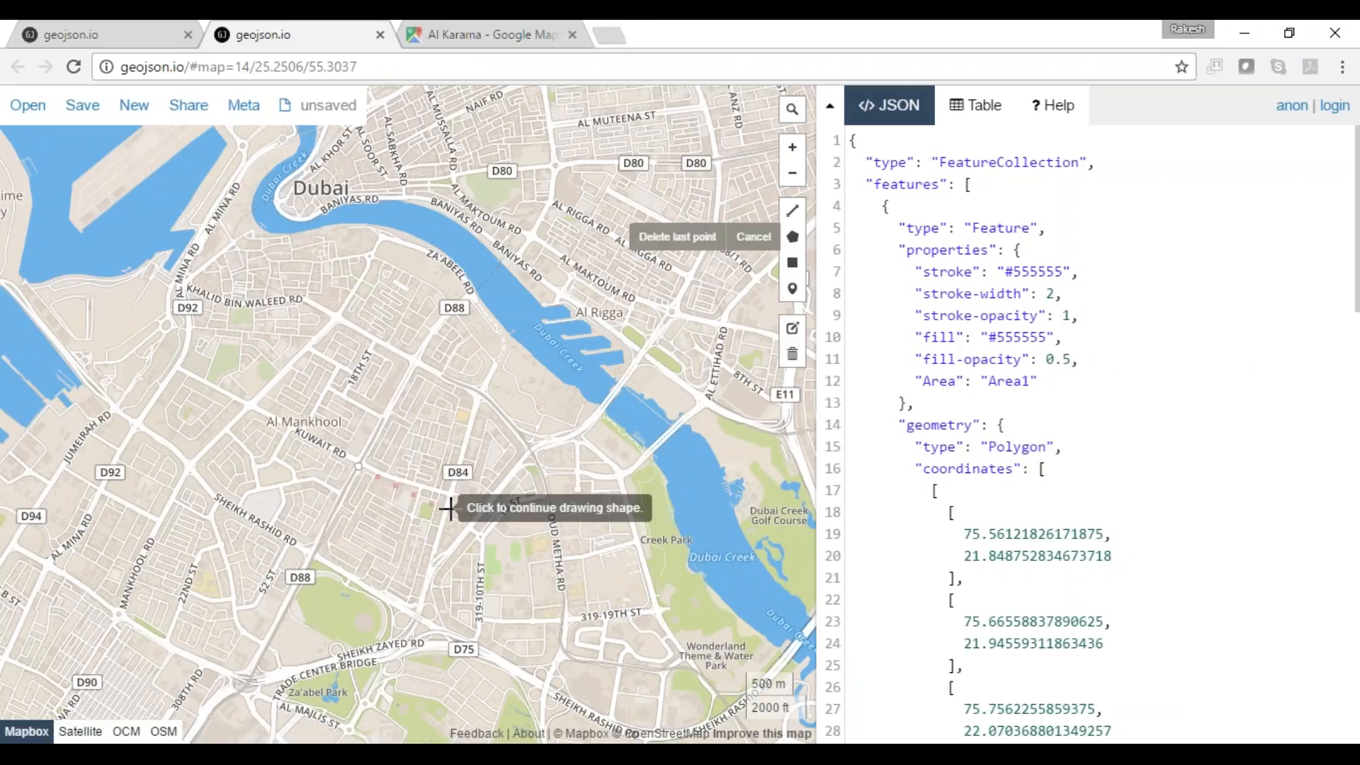
left_click(448, 489)
left_click(416, 613)
left_click(312, 551)
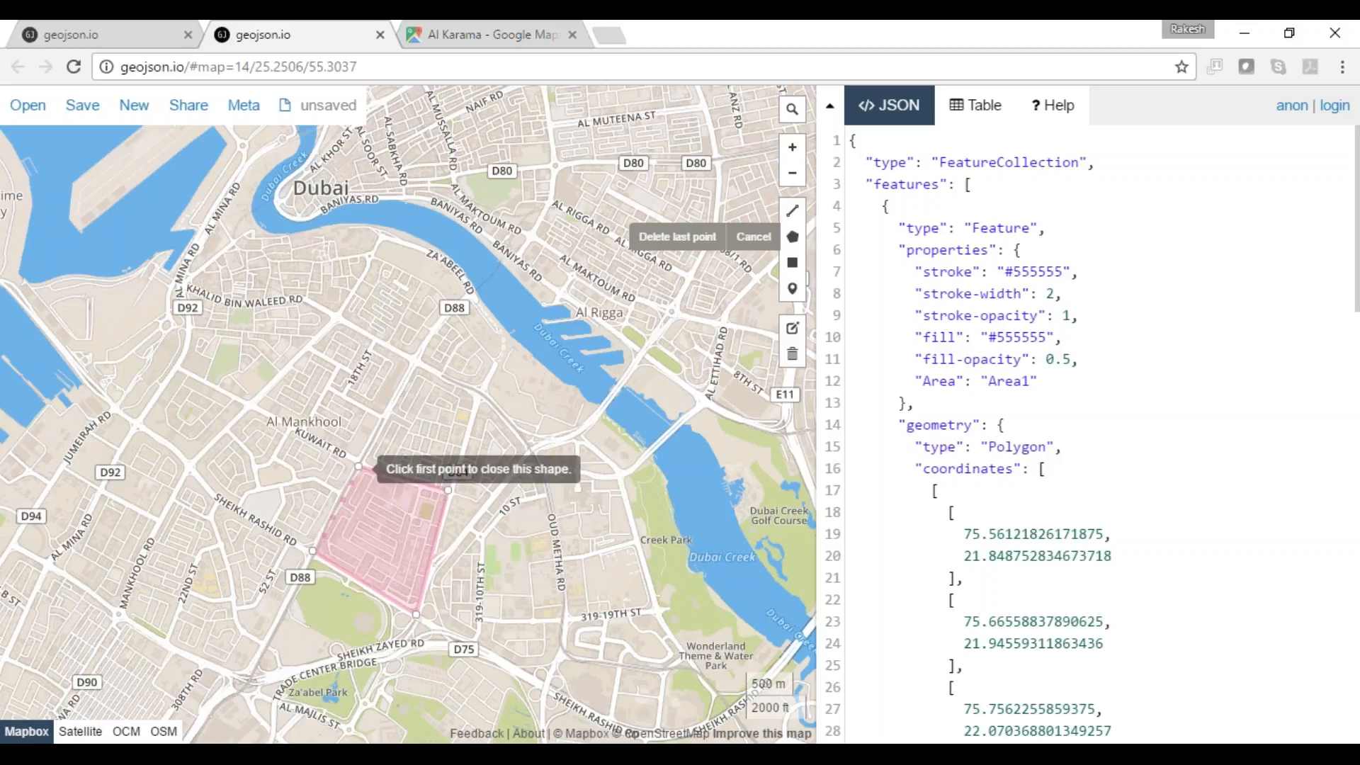
left_click(358, 466)
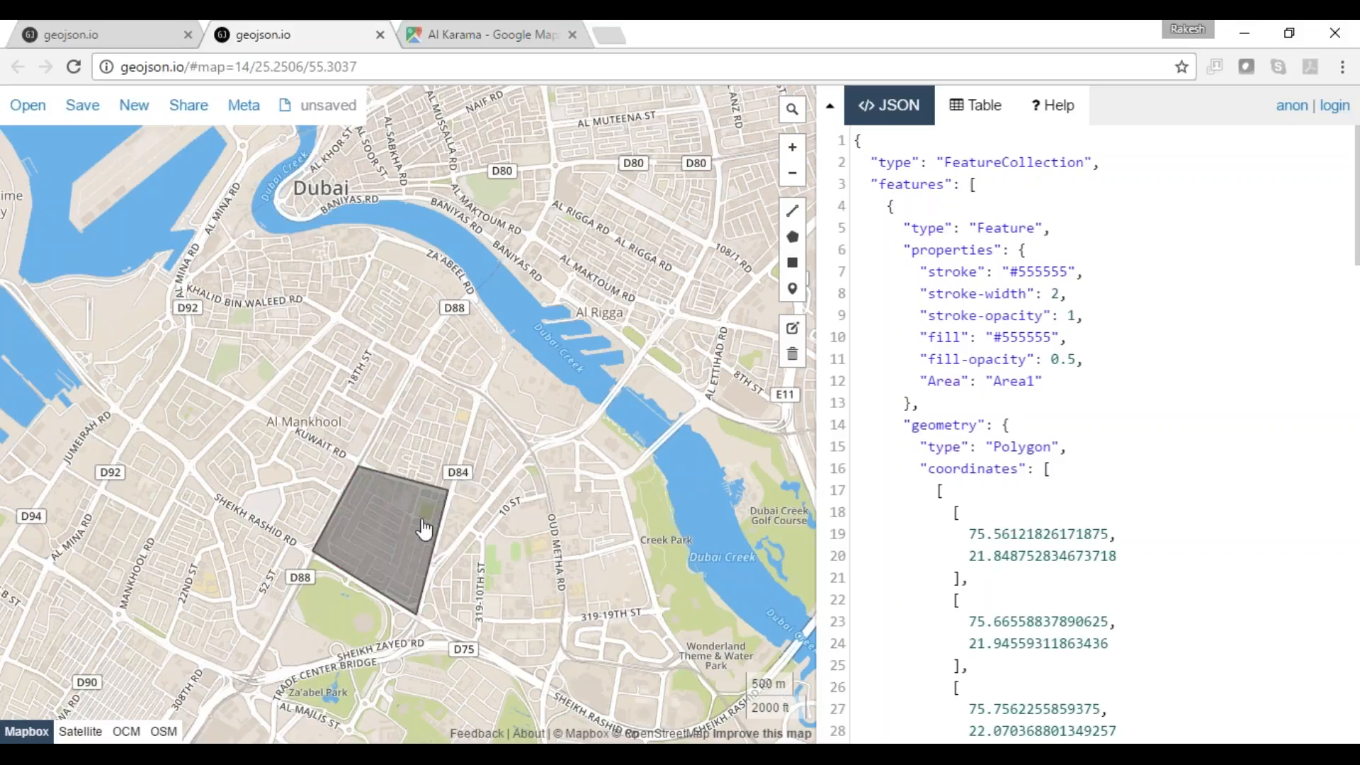
Step: Draw a second four-point polygon over the northern part of Al Karama, directly above the first and sharing its upper edge
left_click(793, 244)
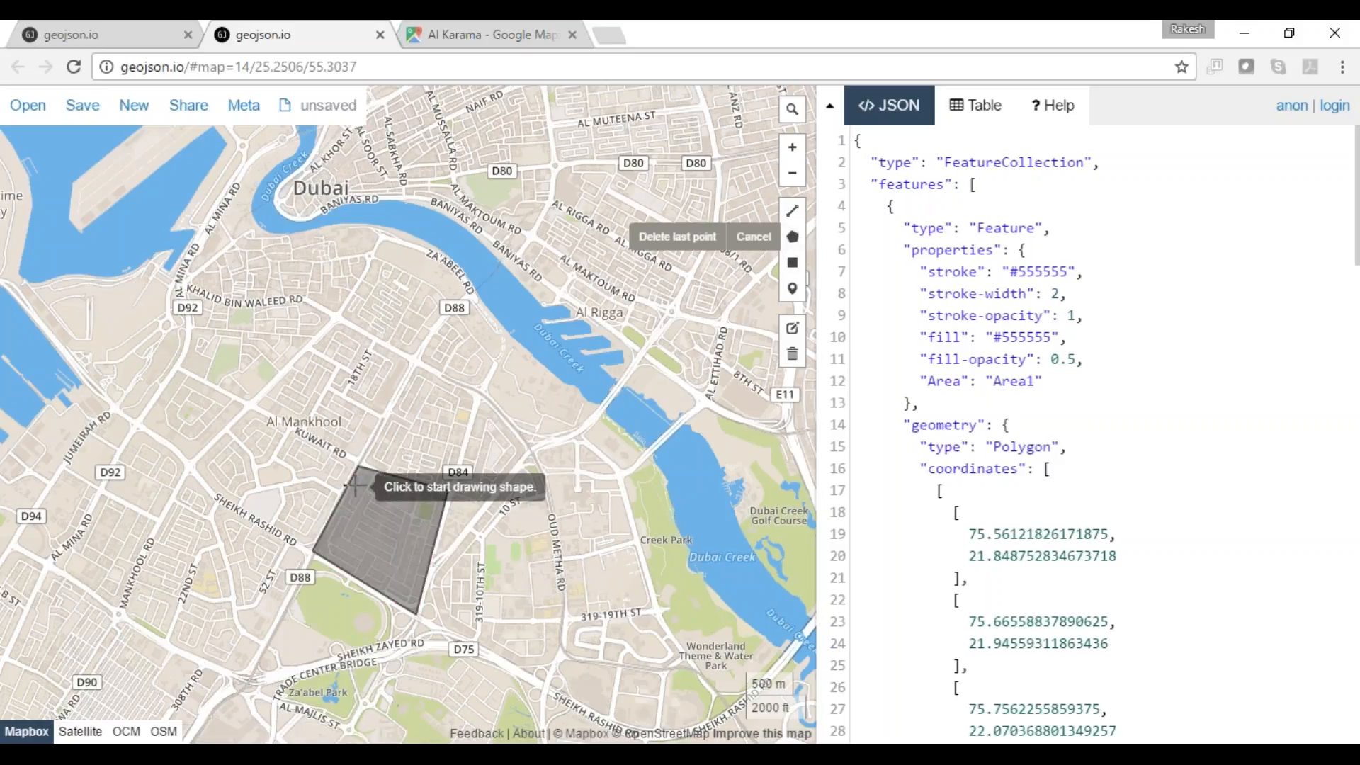
left_click(361, 460)
left_click(411, 363)
left_click(482, 398)
left_click(452, 487)
left_click(361, 462)
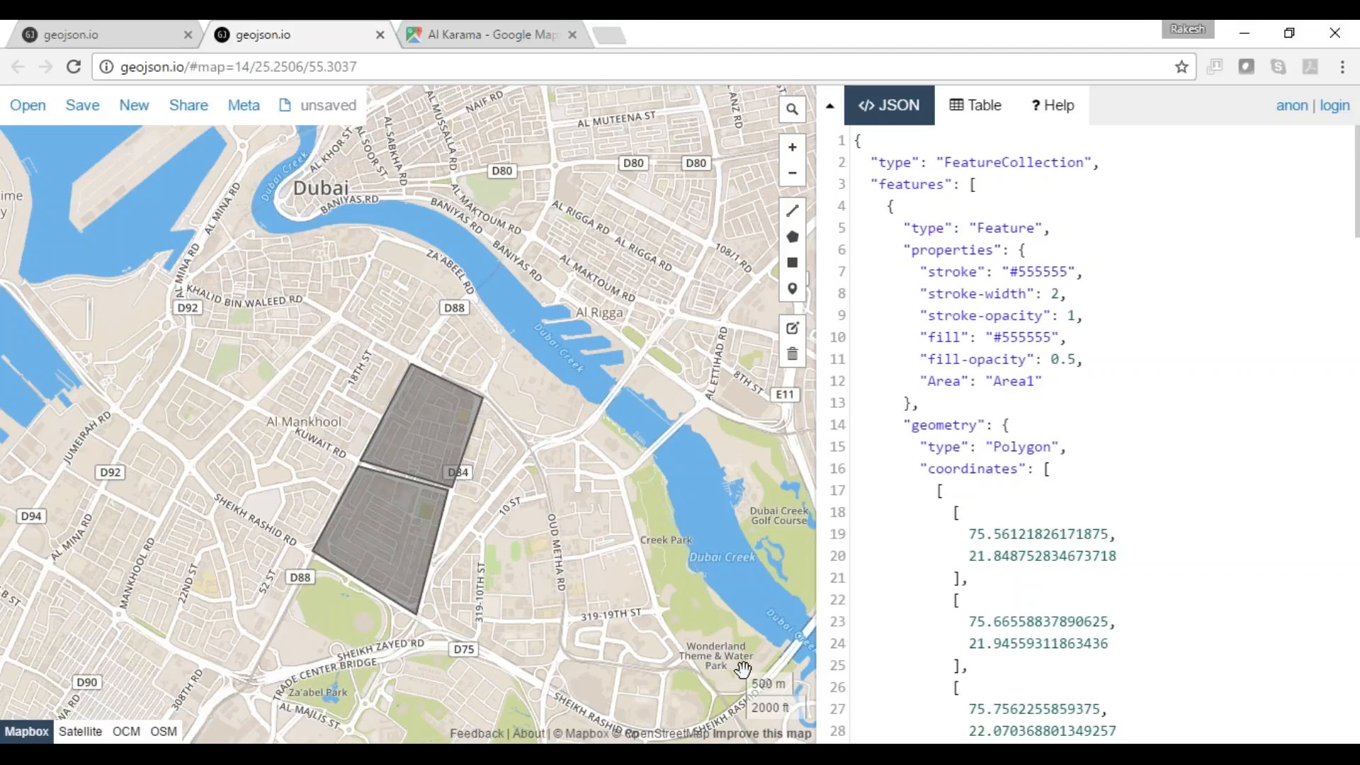
Step: Try a Location property with the value Karama on the northern polygon with style properties hidden, and discard the entry
left_click(758, 755)
key("alt+Tab")
left_click(405, 421)
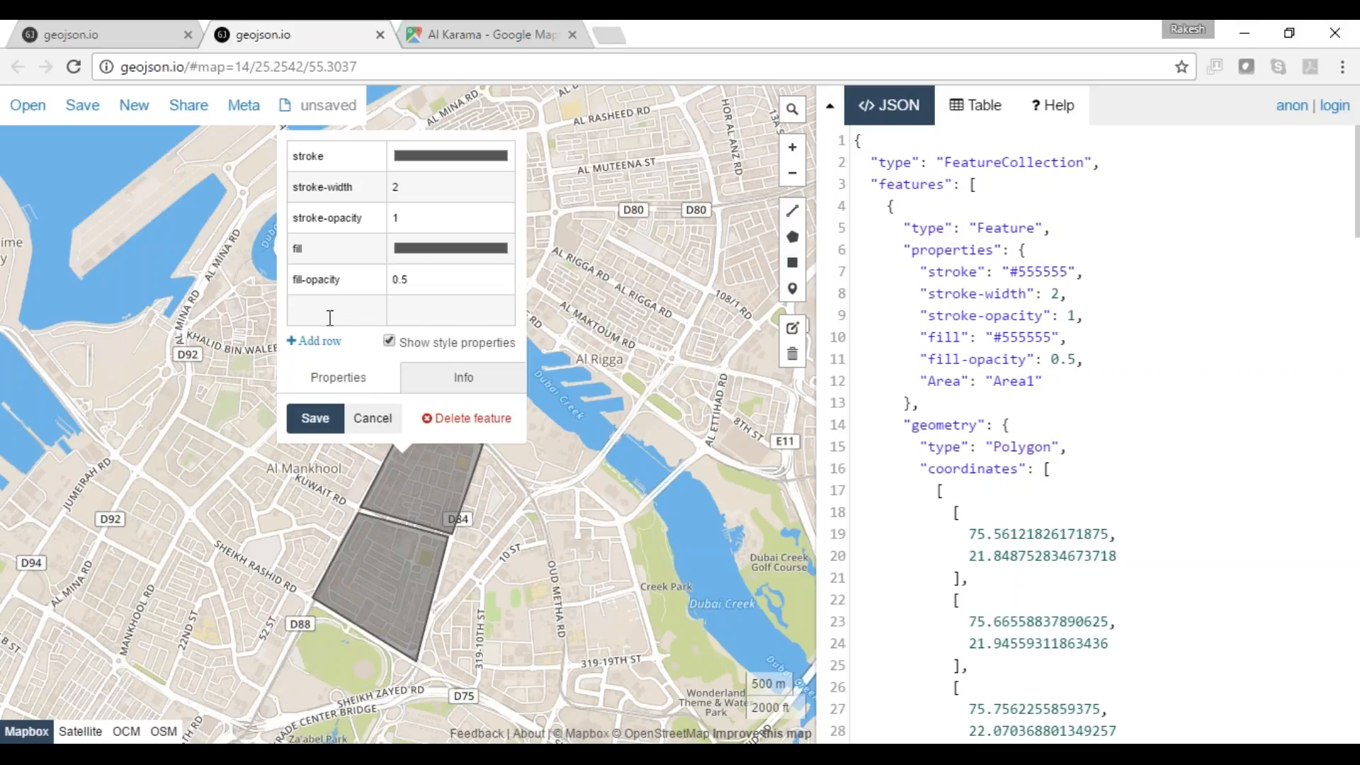
left_click(389, 343)
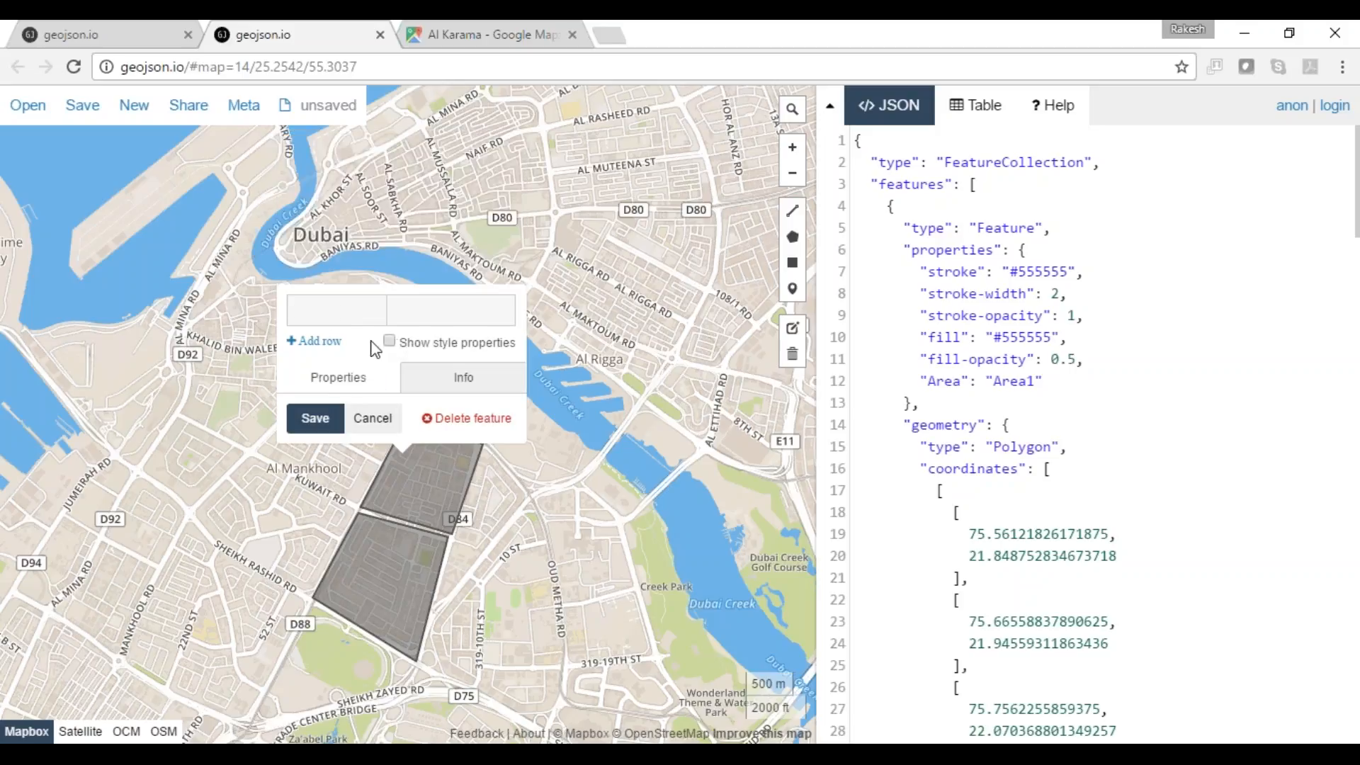
type("ge")
key("BackSpace")
key("BackSpace")
type("lOCATIO")
key("BackSpace")
key("BackSpace")
key("BackSpace")
key("BackSpace")
key("BackSpace")
key("BackSpace")
type("Location")
key("Tab")
type("Karama")
left_click(375, 419)
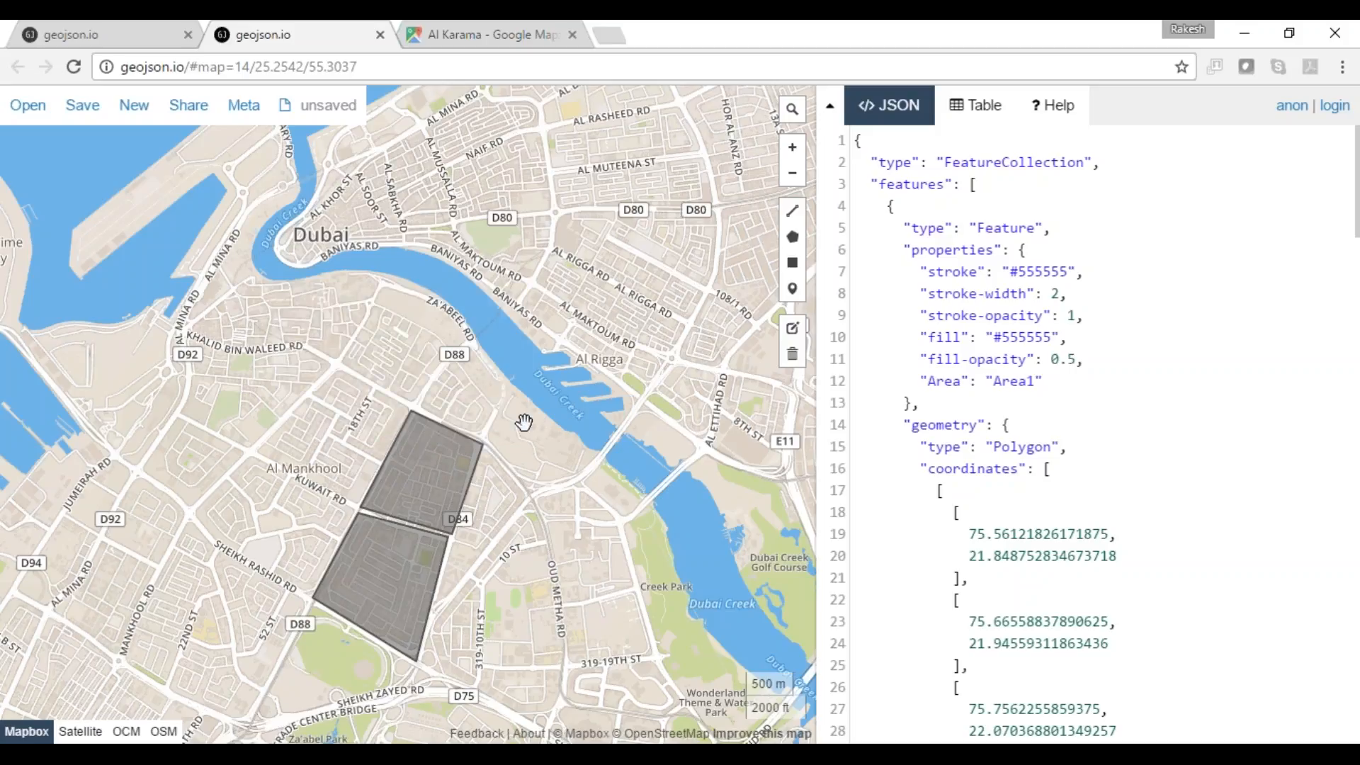
Step: Switch to Design Studio and add GEO_DATA_001.csv as a CSV data source in the GEOSAMPLE01 application
mouse_move(758, 752)
key("alt+Tab")
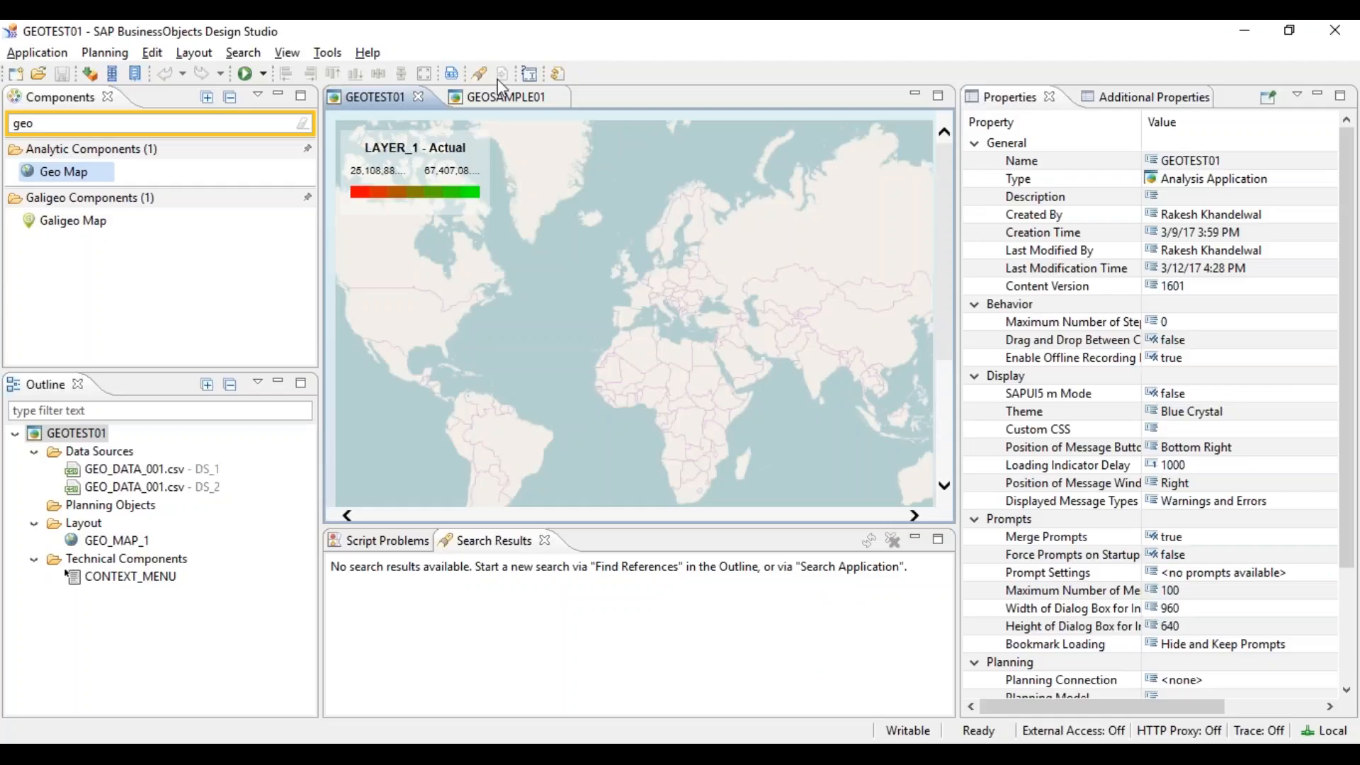
left_click(497, 95)
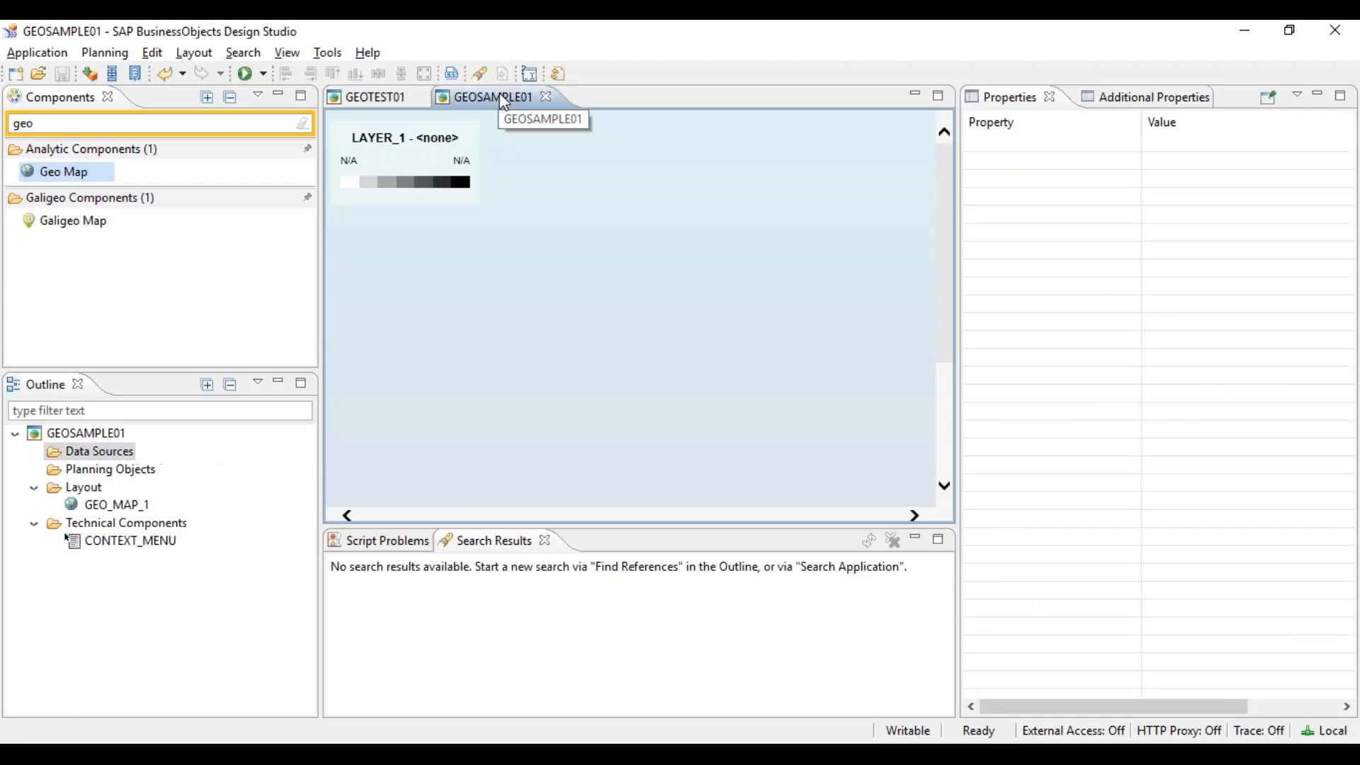
right_click(97, 460)
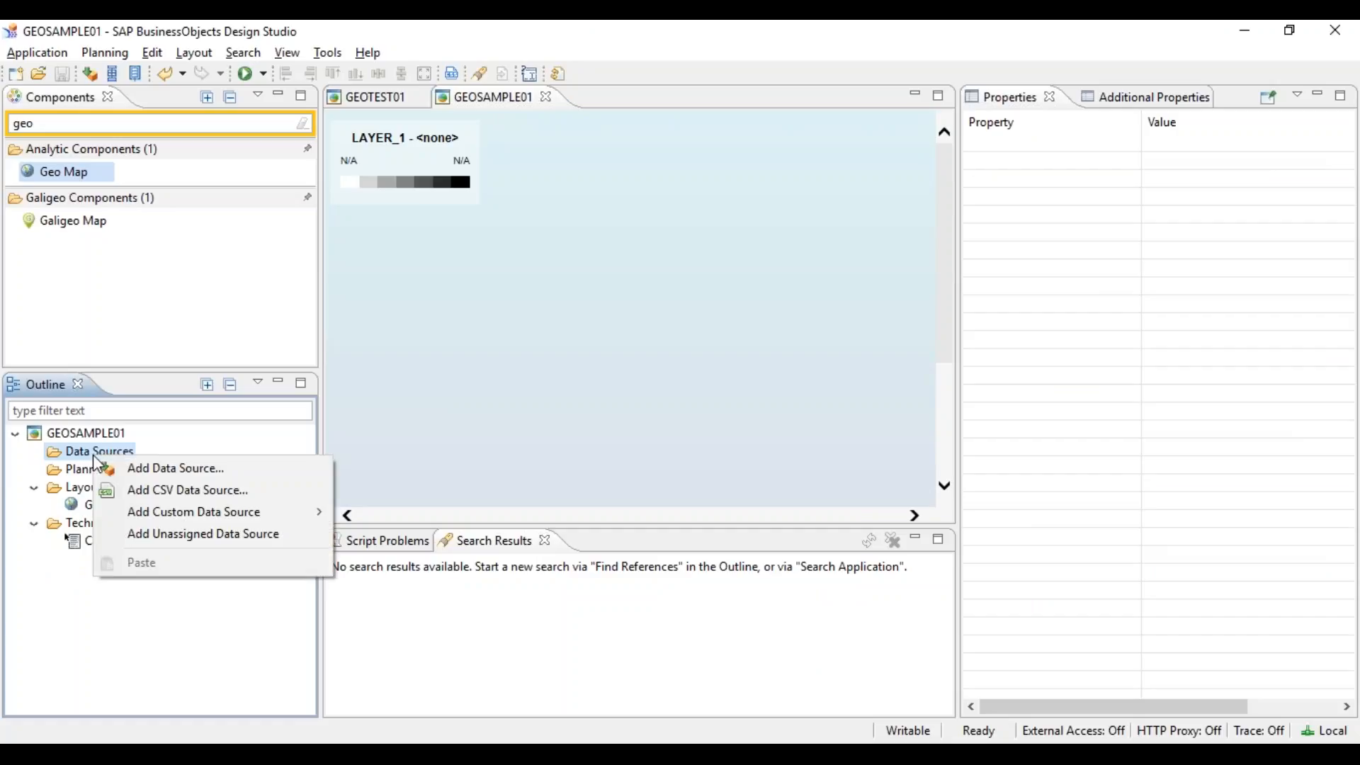
left_click(158, 491)
left_click(242, 198)
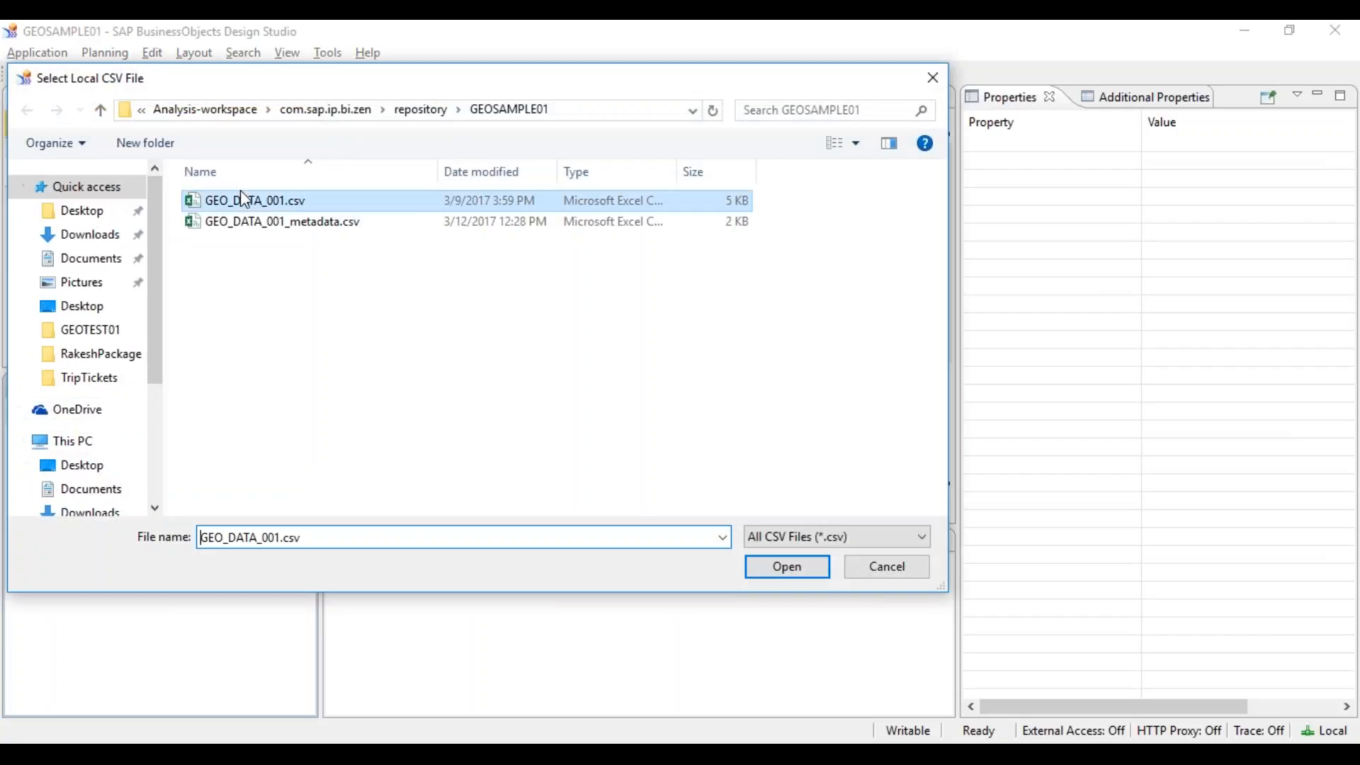
left_click(793, 569)
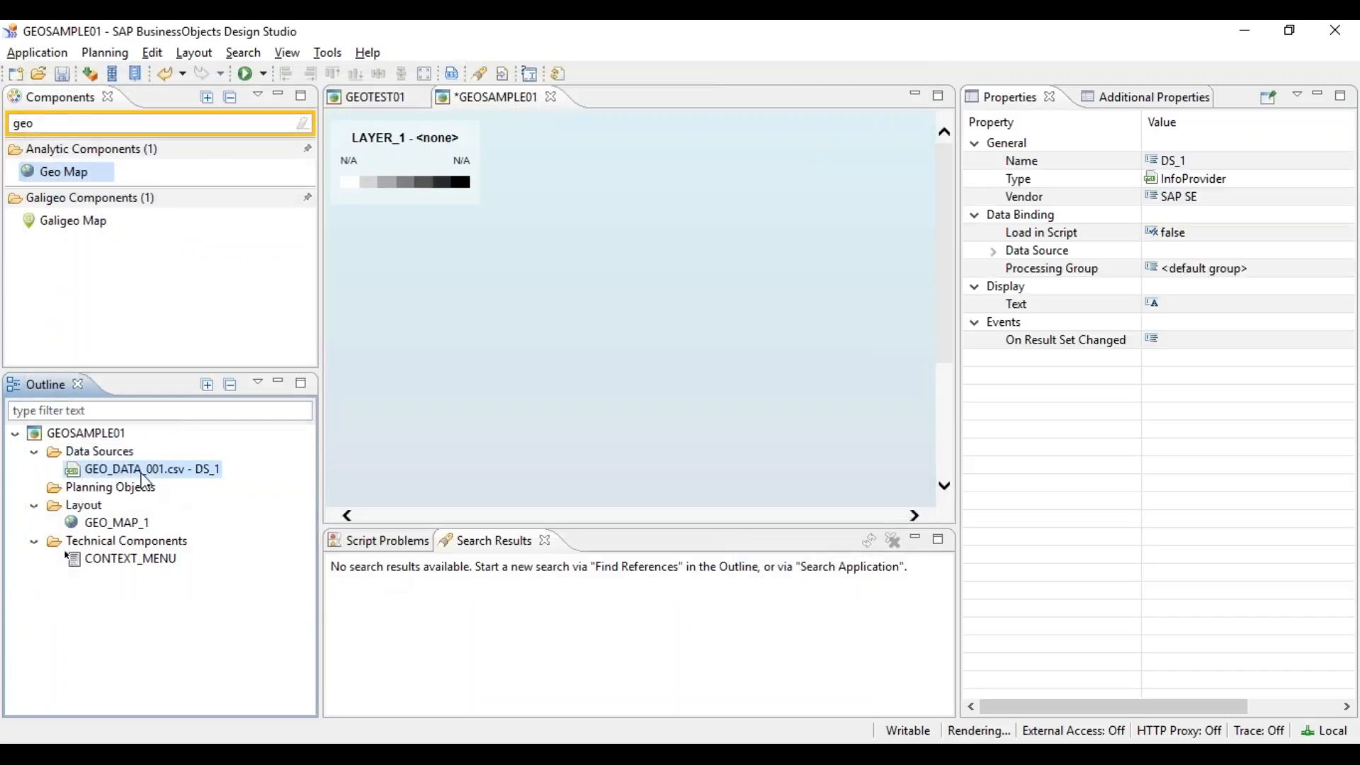
Step: Open the initial view of the GEO_DATA_001.csv data source and add the Area and Store dimensions to the rows
right_click(141, 472)
left_click(212, 607)
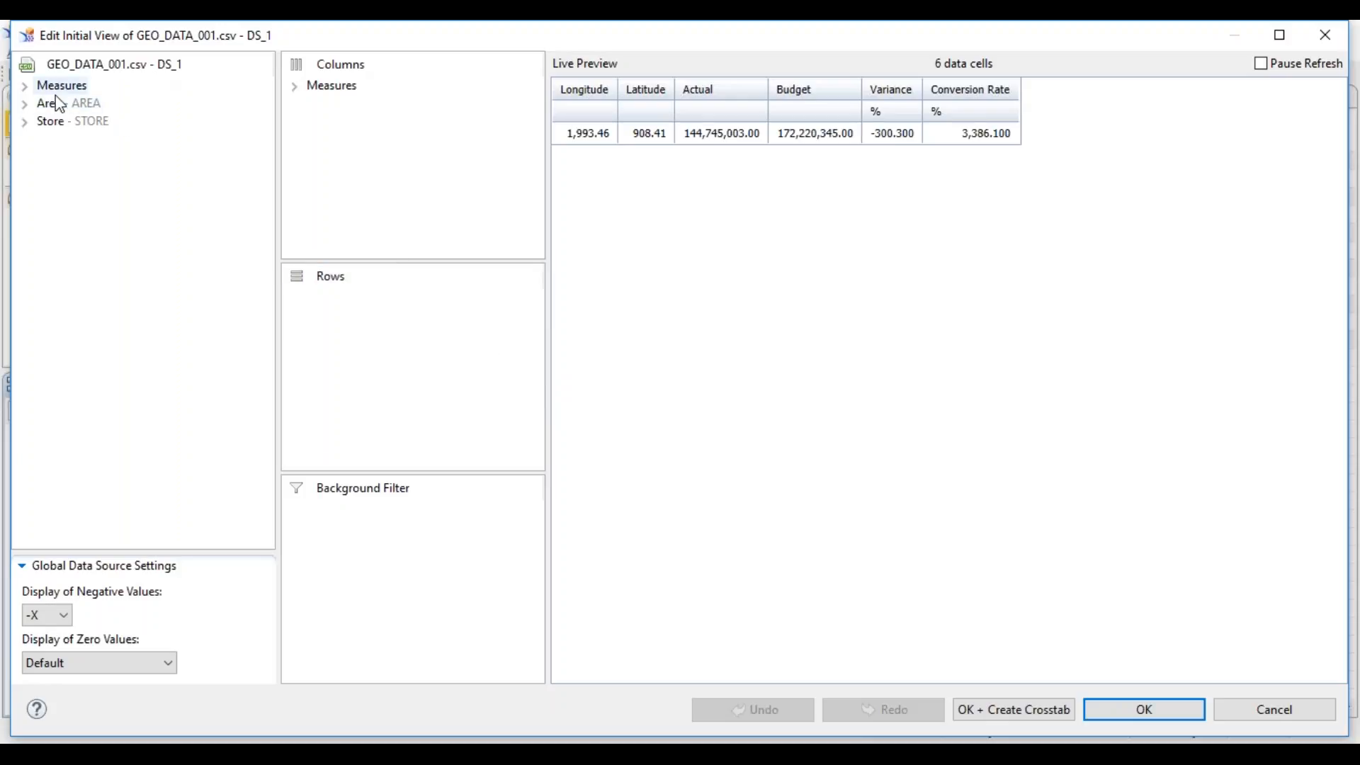
left_click_drag(65, 115, 372, 299)
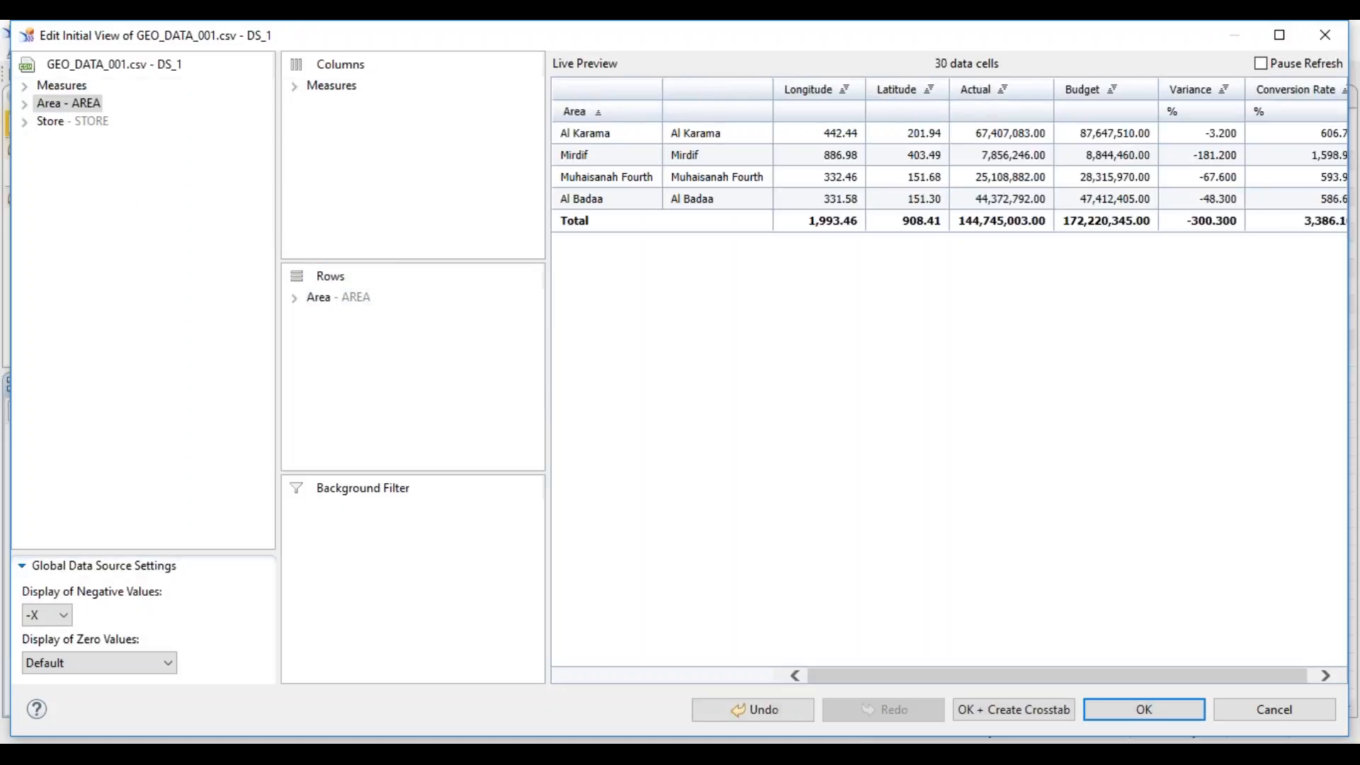
left_click_drag(63, 121, 370, 355)
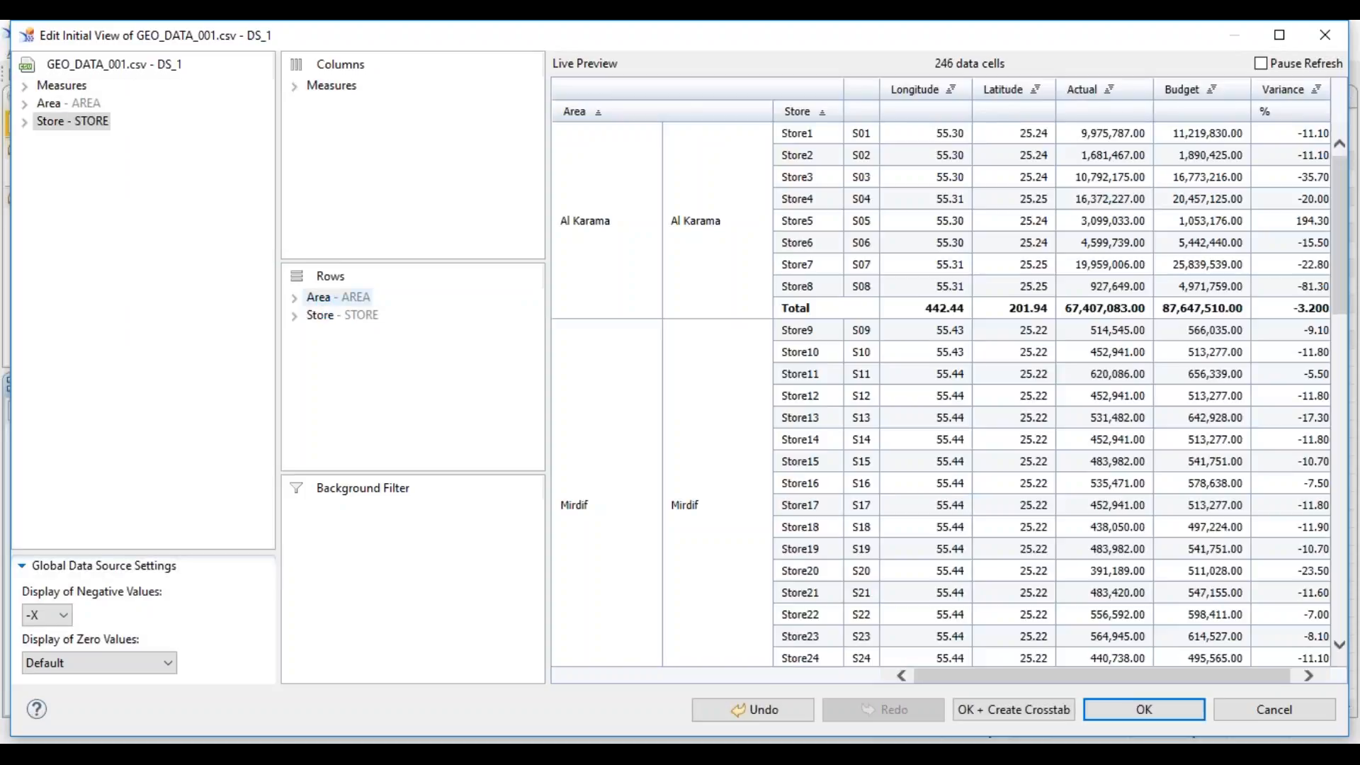
Step: Set the member display of both the Area and Store row dimensions to Text
right_click(320, 296)
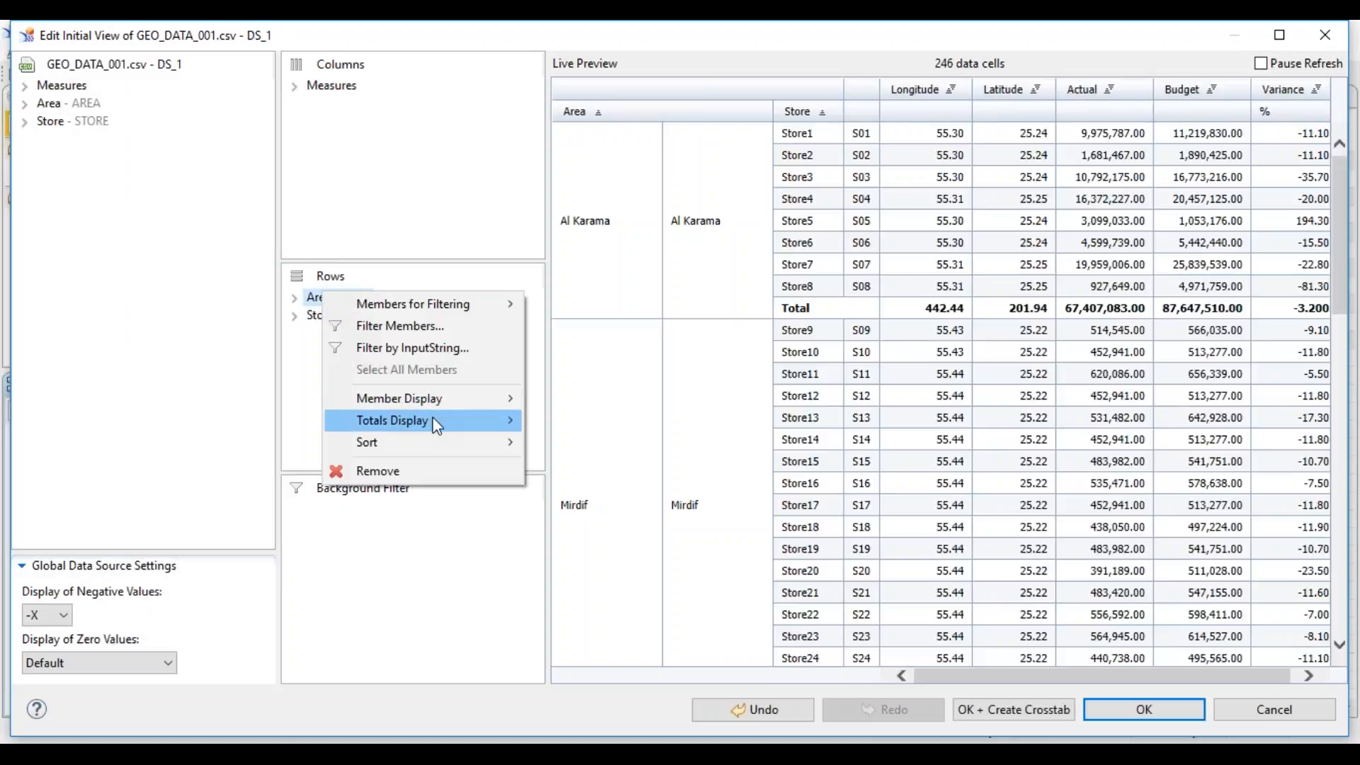
mouse_move(470, 405)
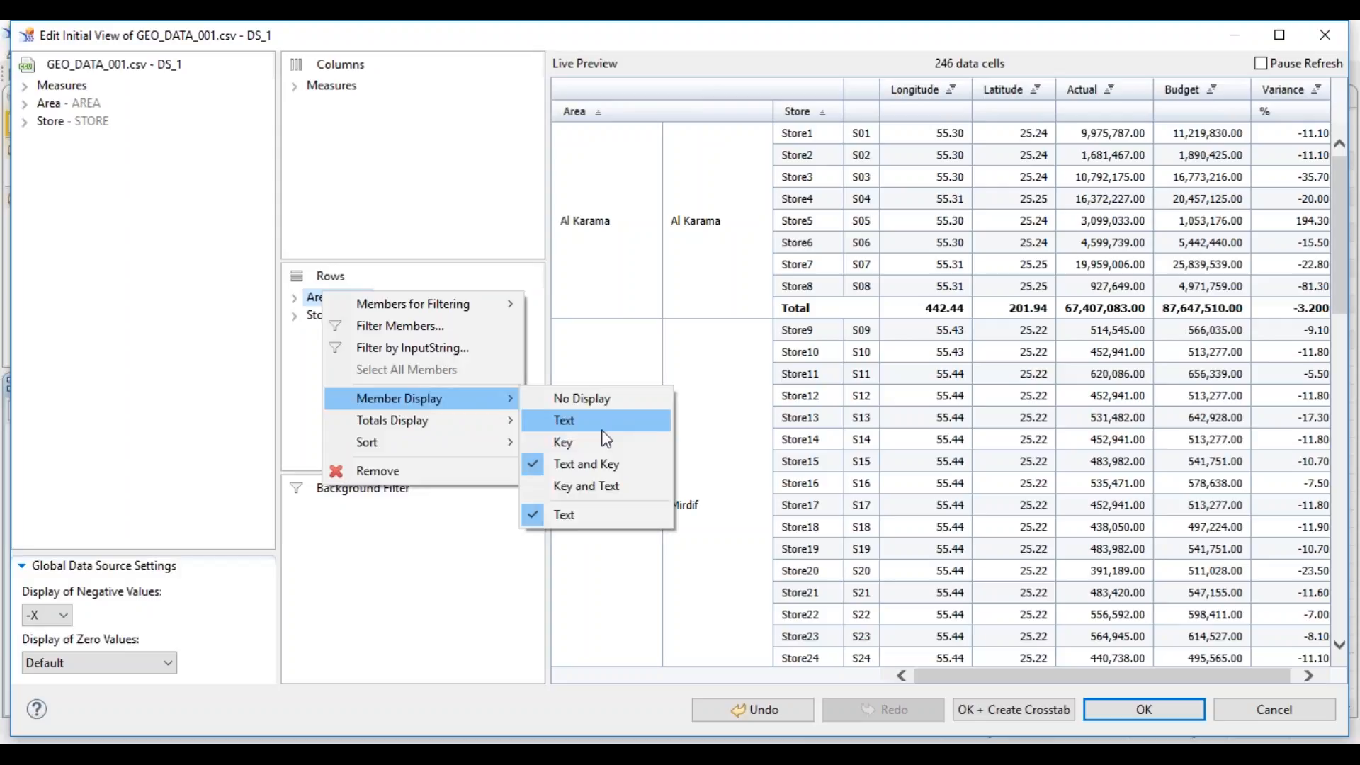
left_click(602, 426)
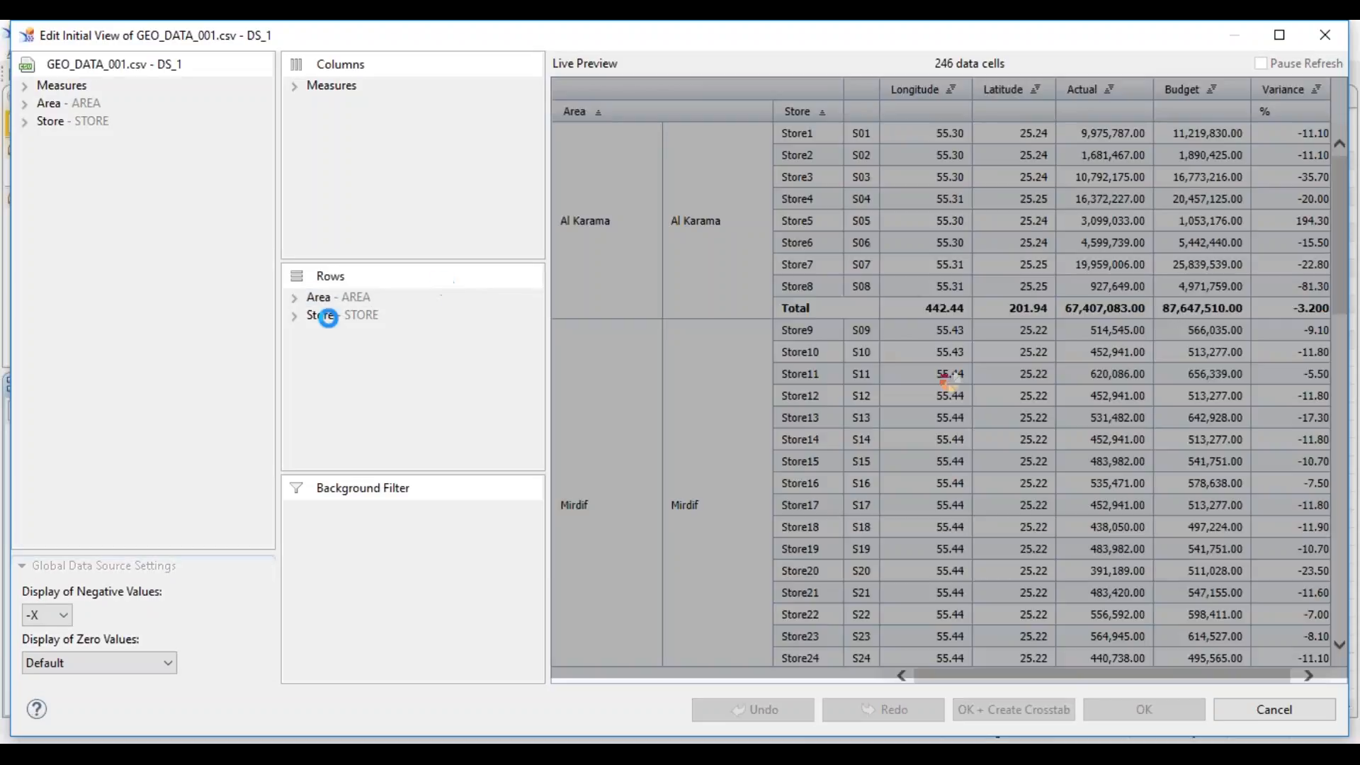
right_click(328, 317)
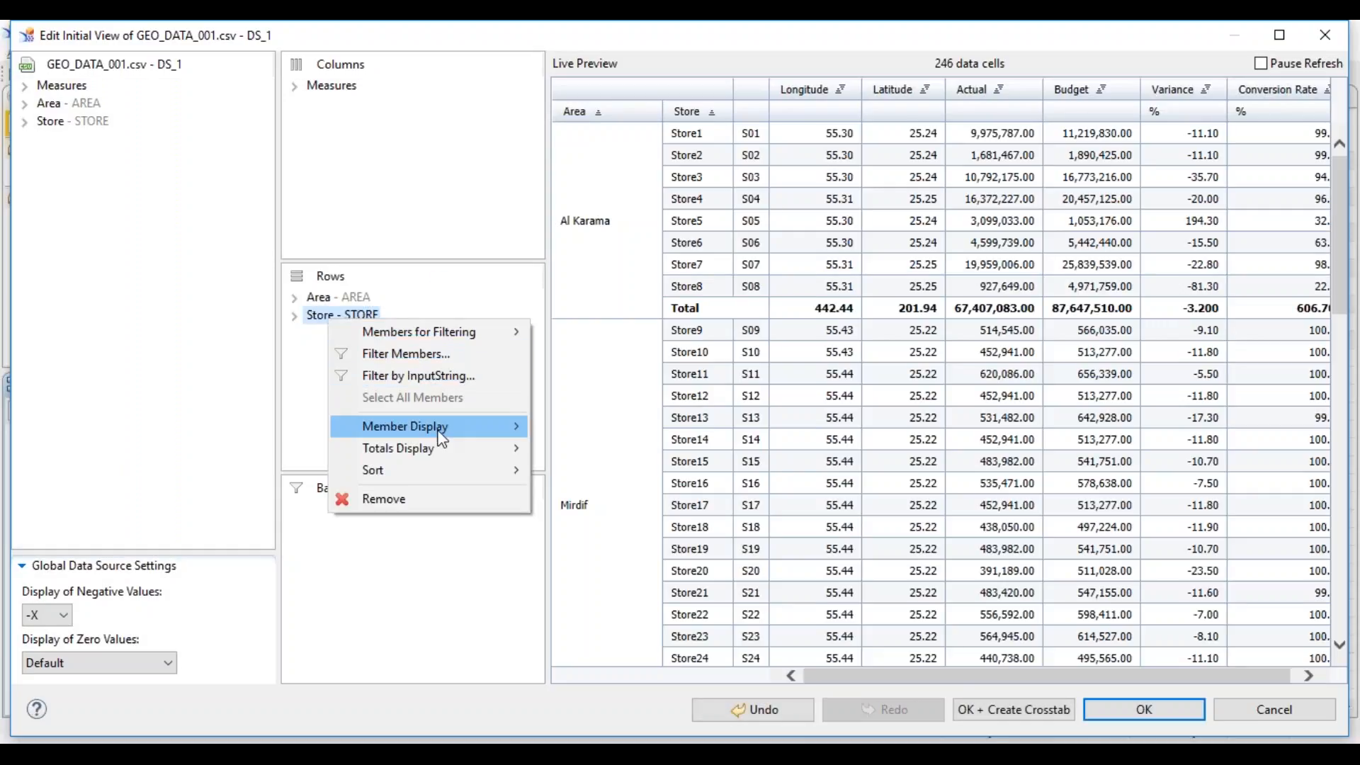
mouse_move(459, 428)
left_click(590, 453)
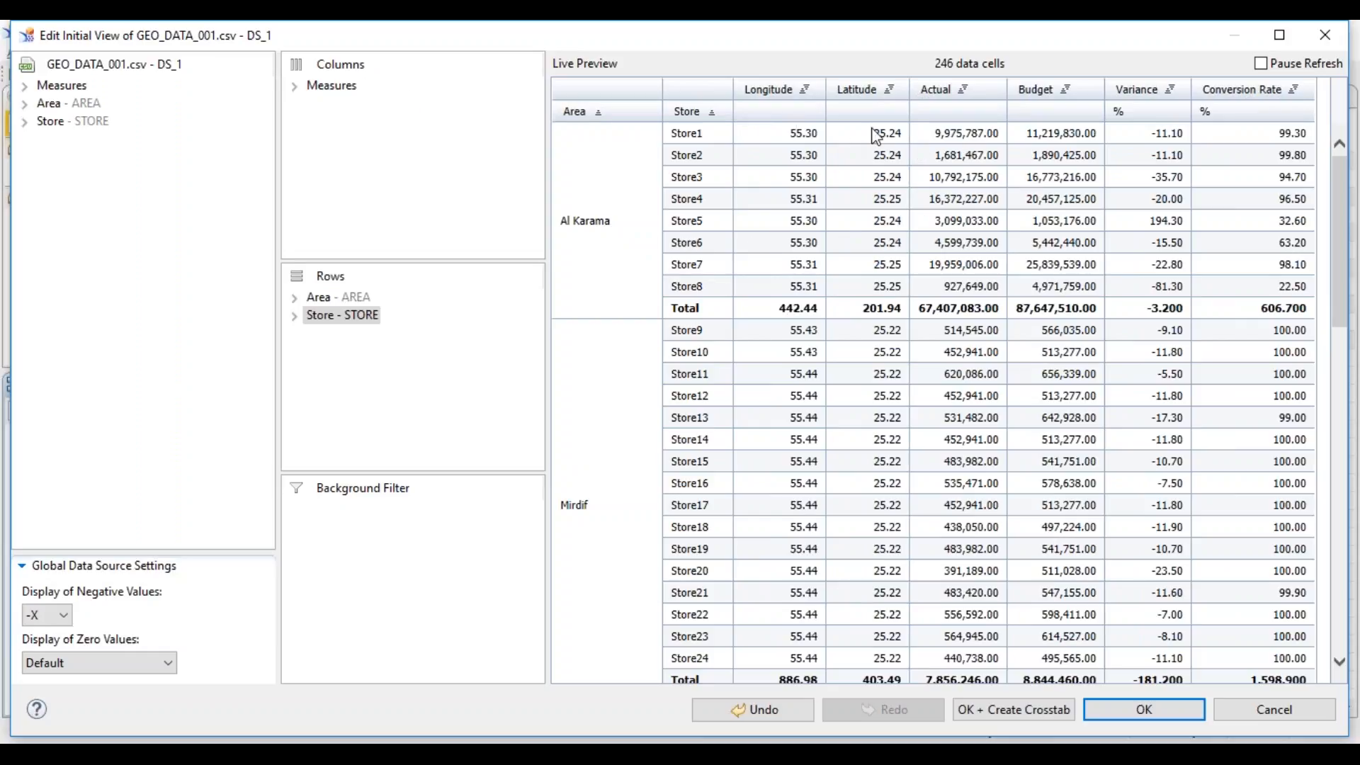
Step: Set the Longitude measure to six decimal places in the initial view
left_click(295, 86)
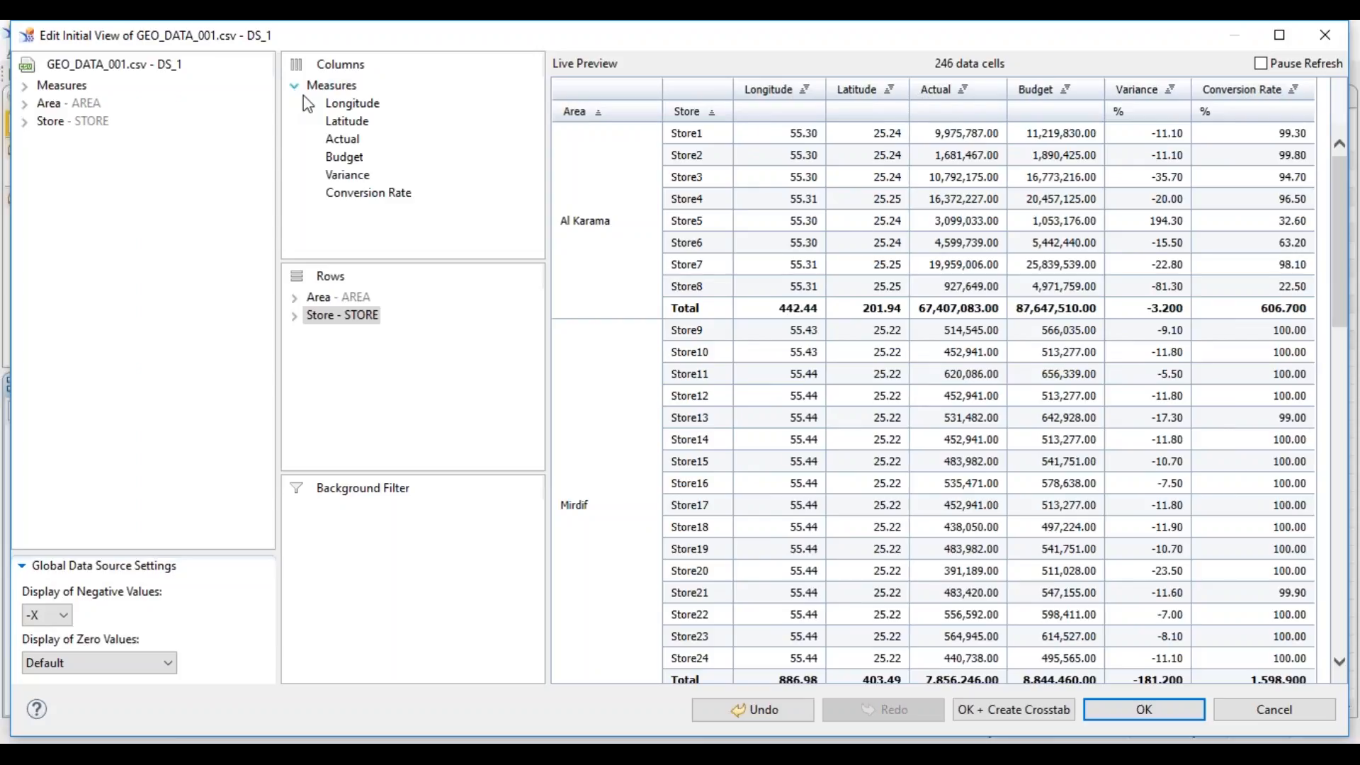
left_click(351, 104)
right_click(357, 110)
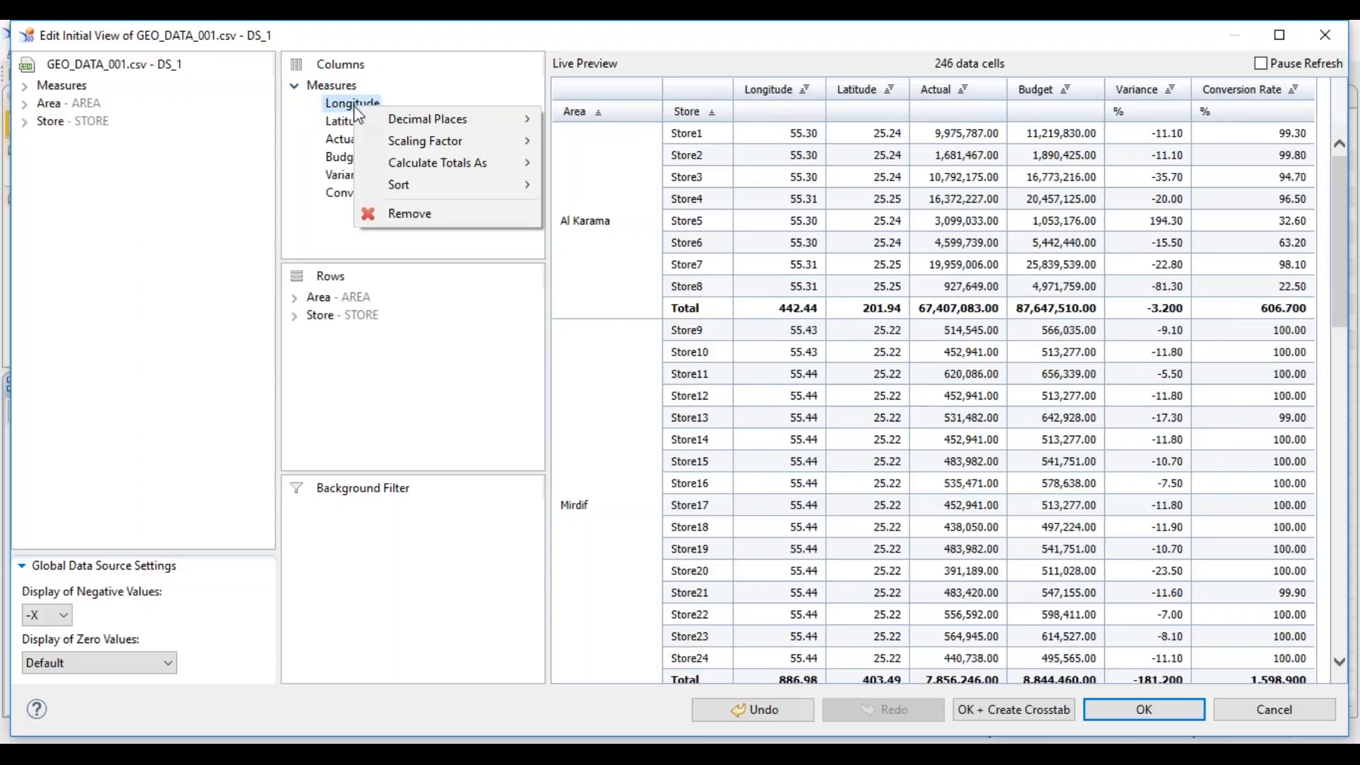
mouse_move(404, 121)
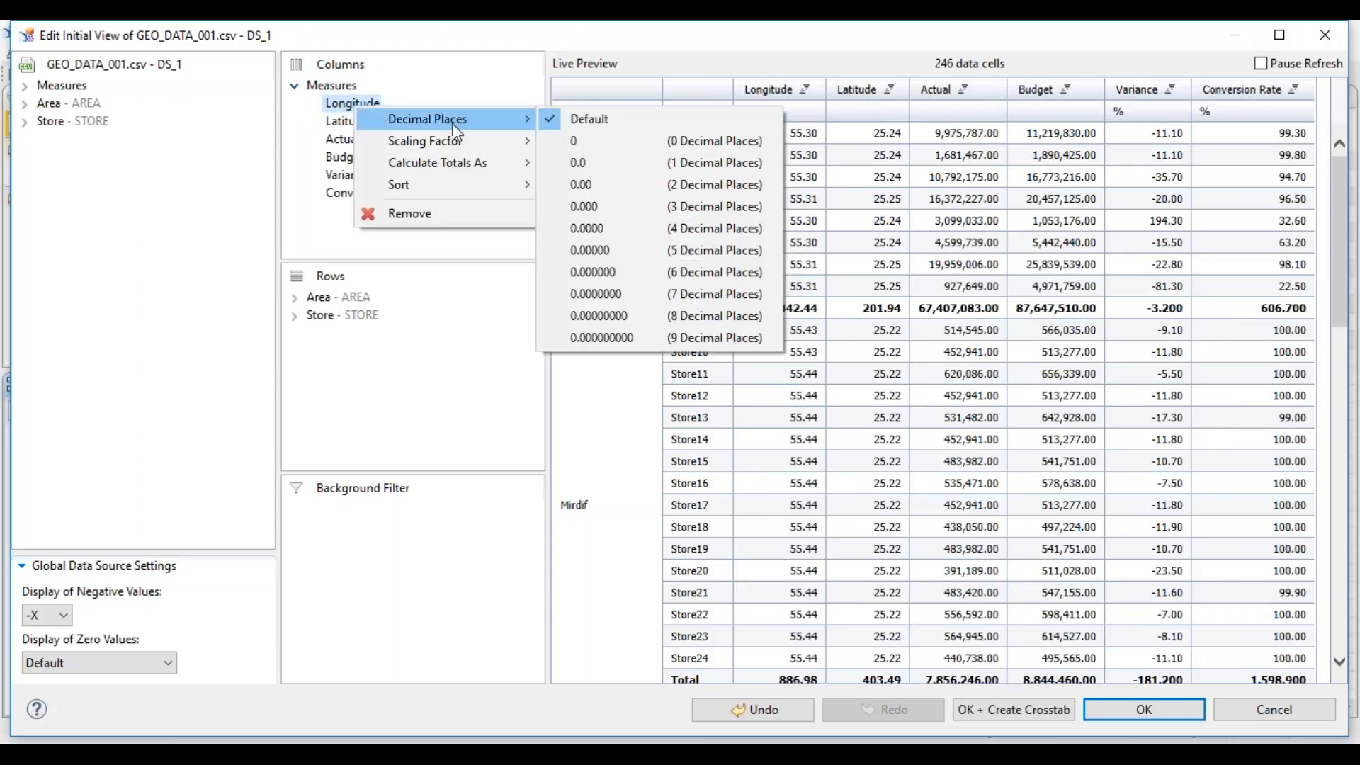
left_click(620, 276)
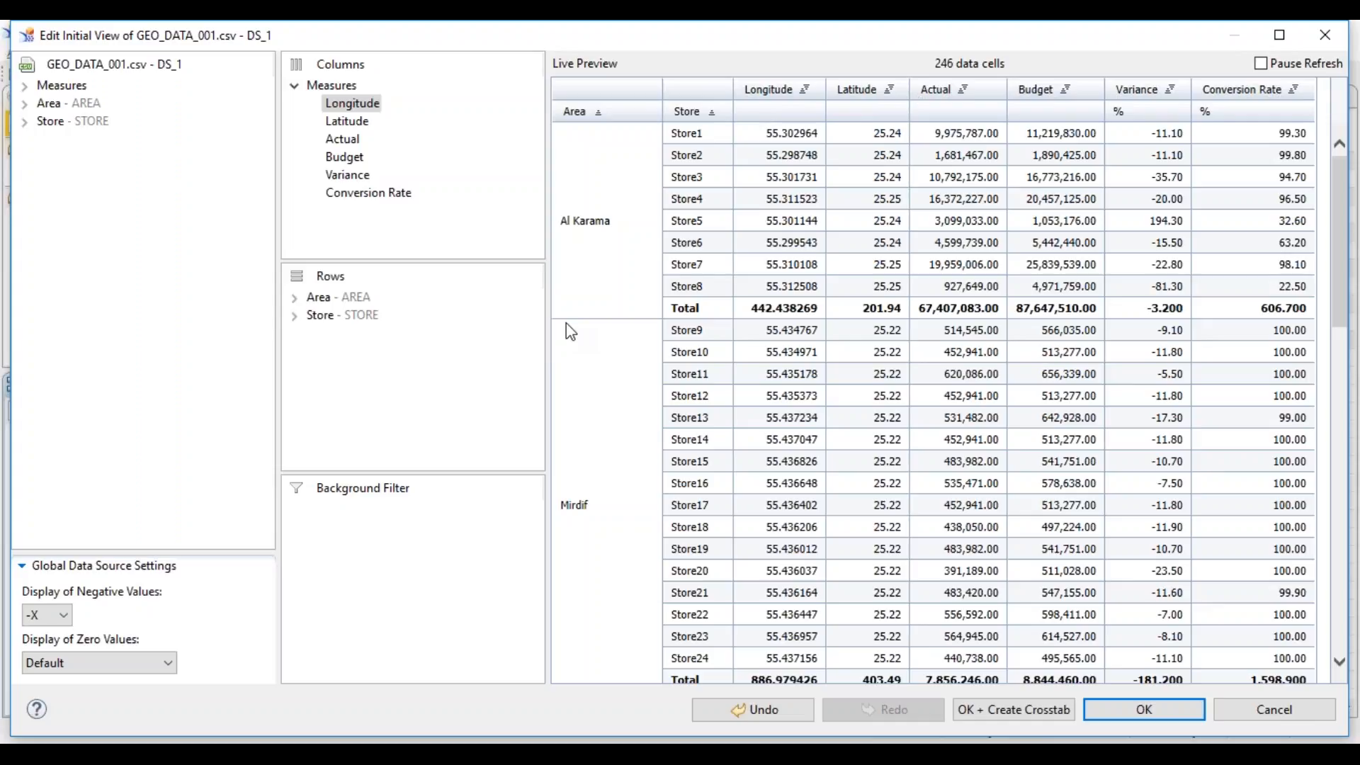
Step: Set the Latitude measure to six decimal places and save the application with the edited initial view
right_click(360, 123)
mouse_move(502, 140)
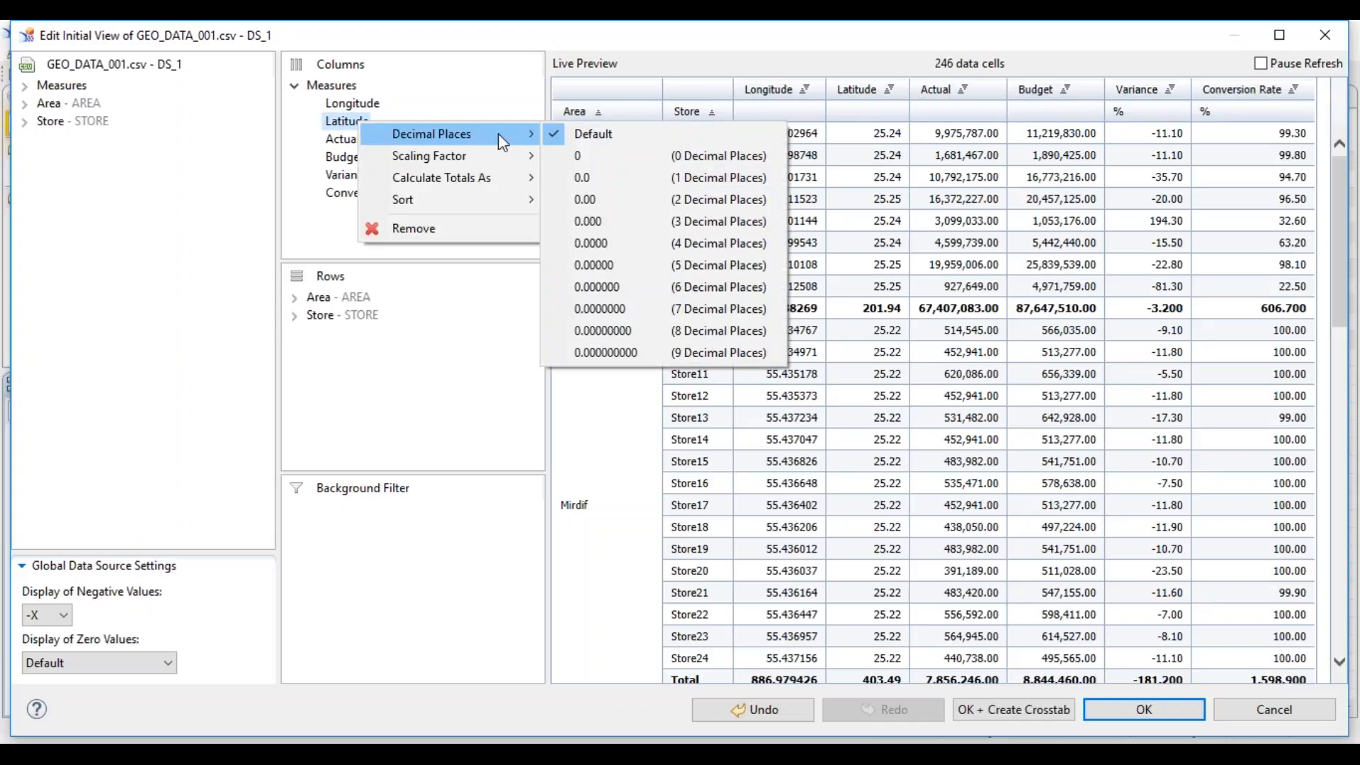
left_click(615, 287)
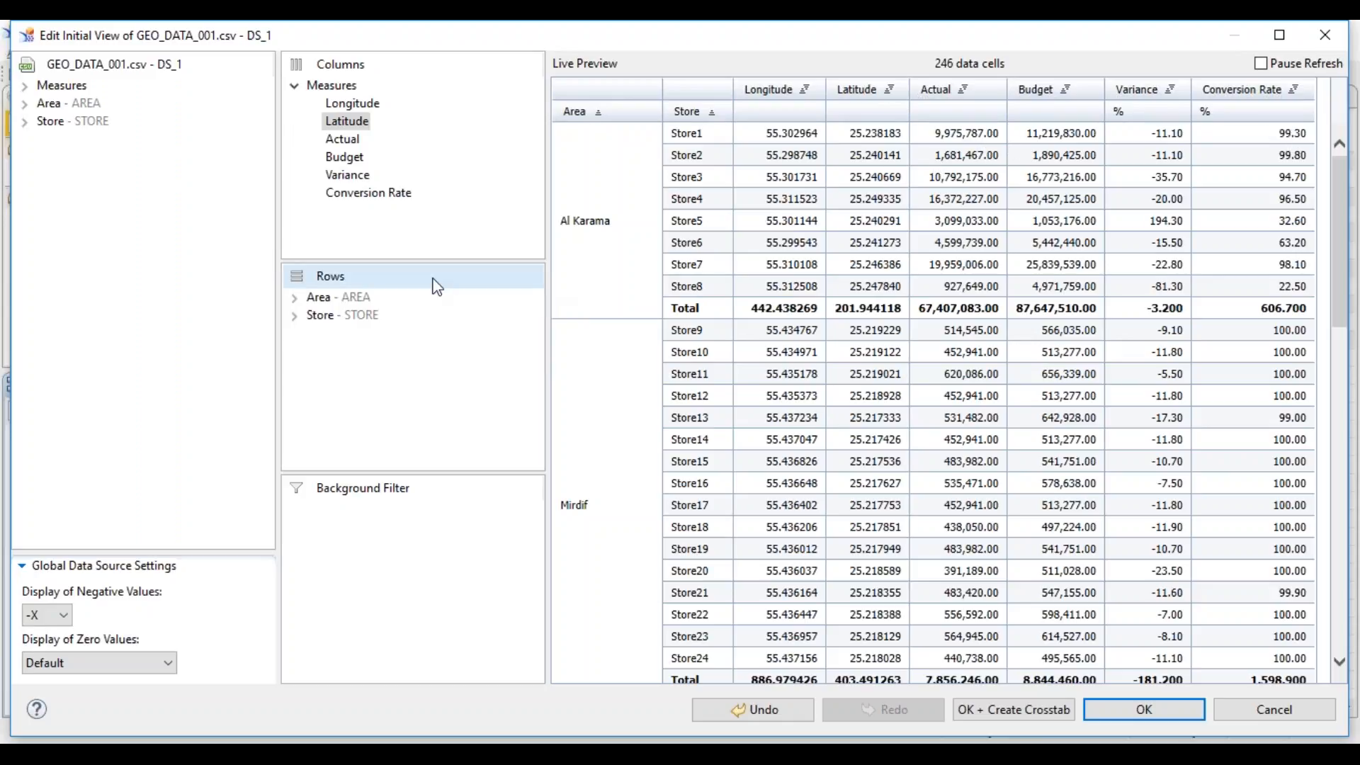
left_click(1159, 714)
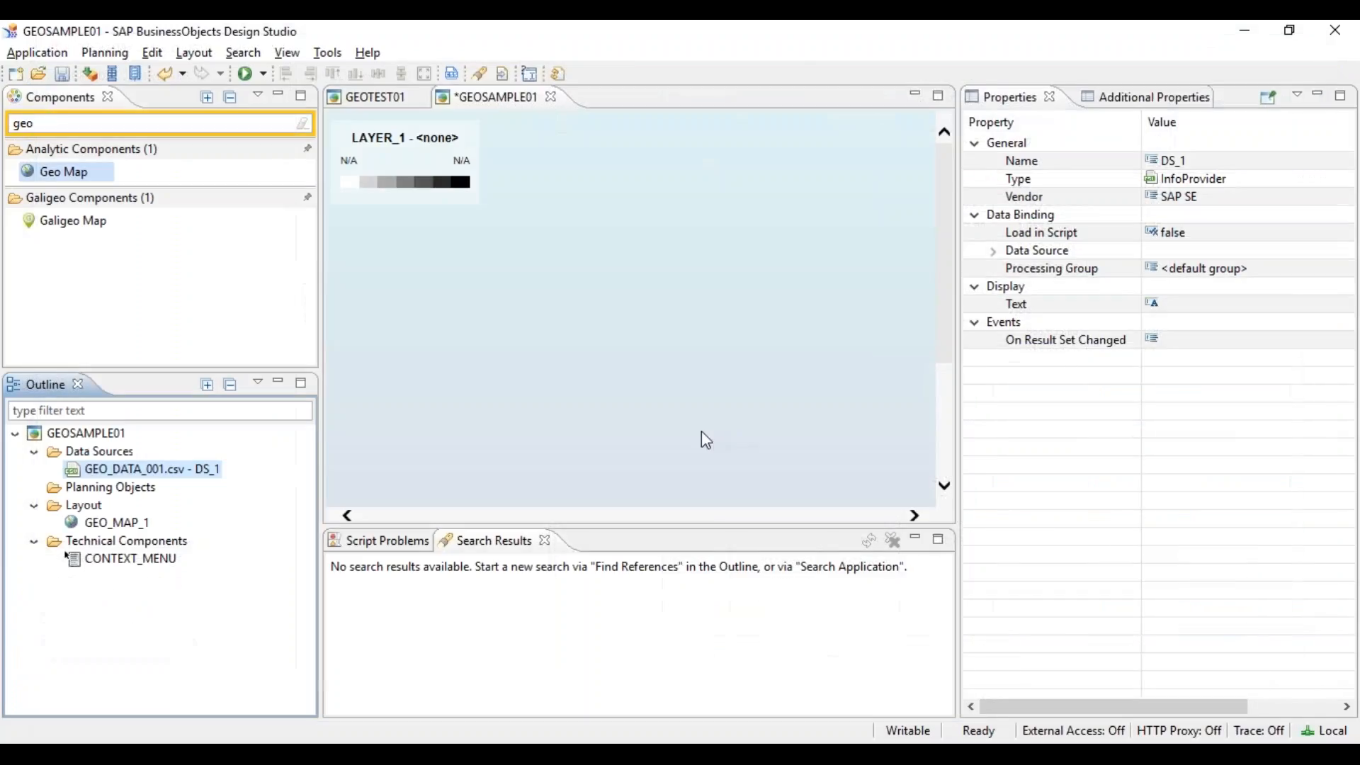
key("ctrl+s")
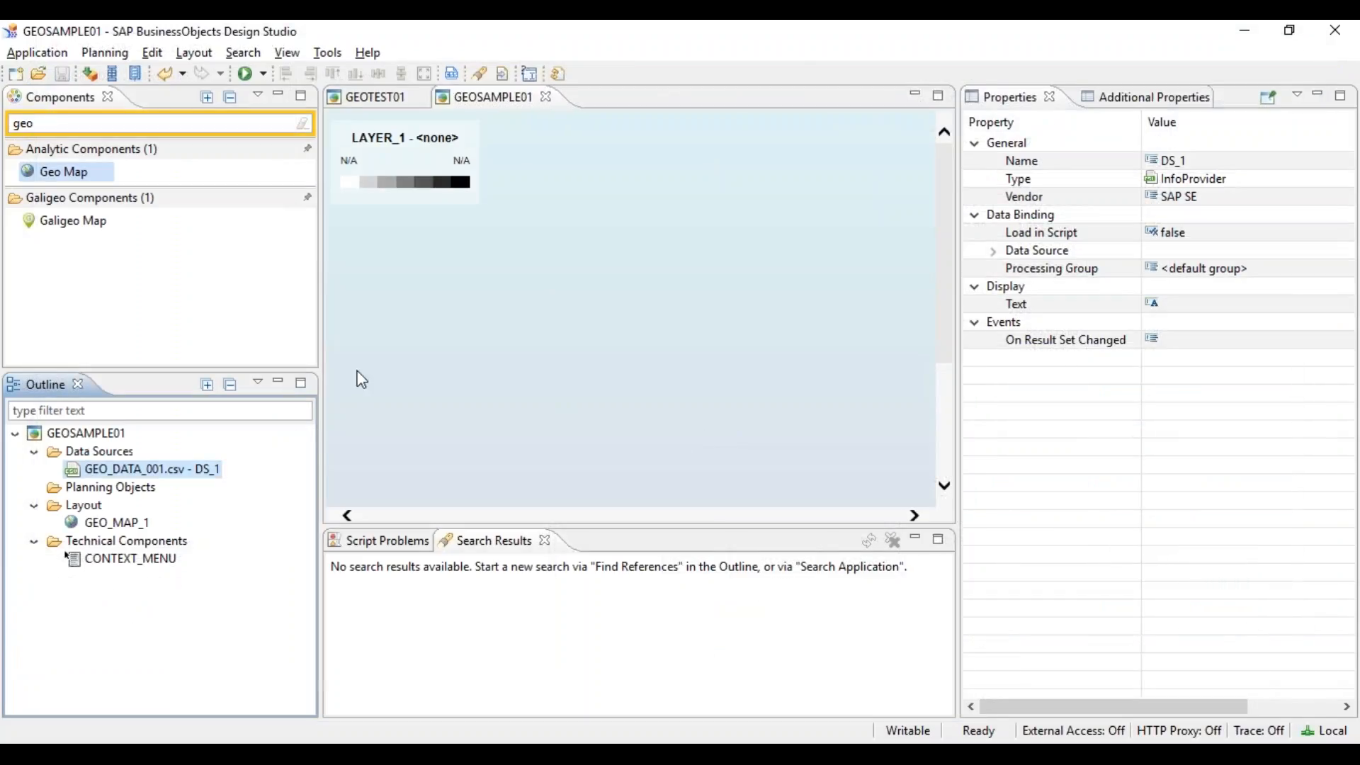
Step: Widen the properties area and examine the Basemap URL of the Geo Map in GEOSAMPLE01
left_click(409, 160)
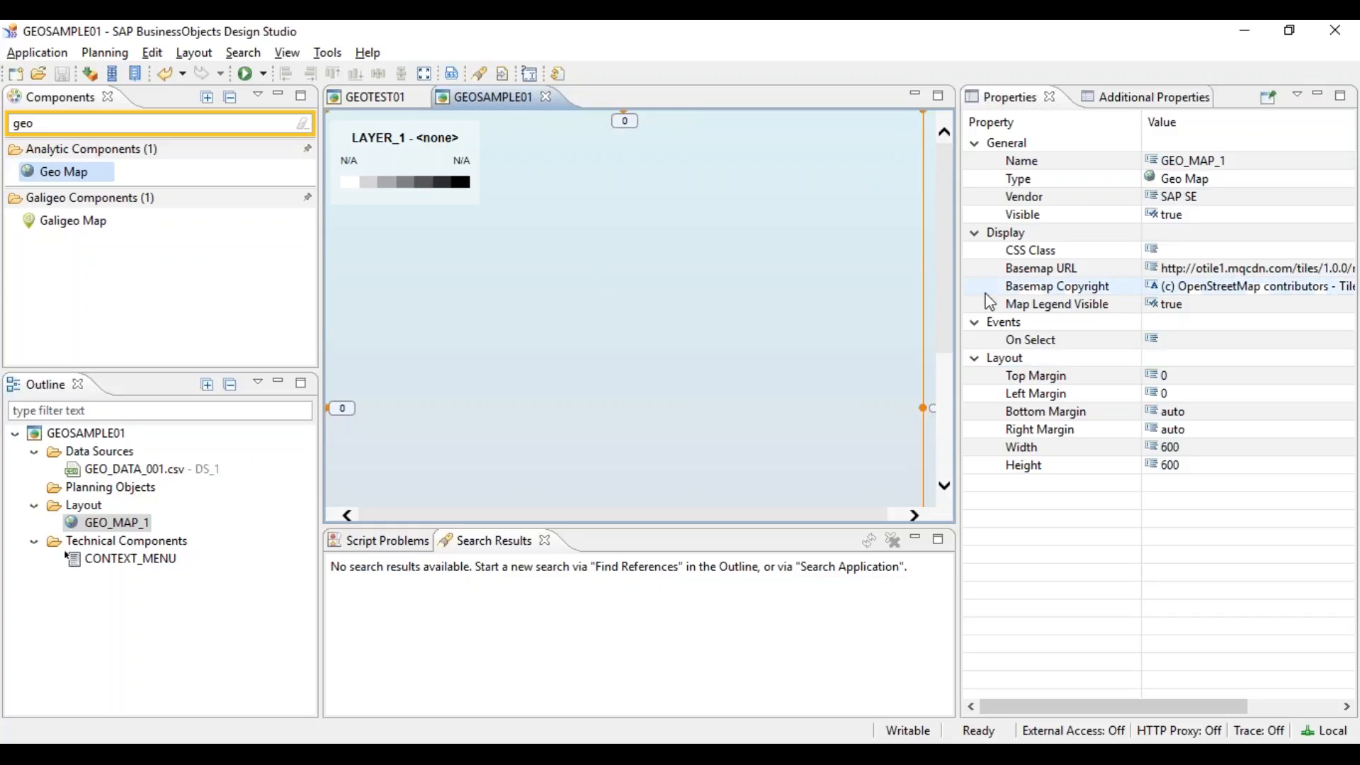
left_click_drag(956, 284, 865, 278)
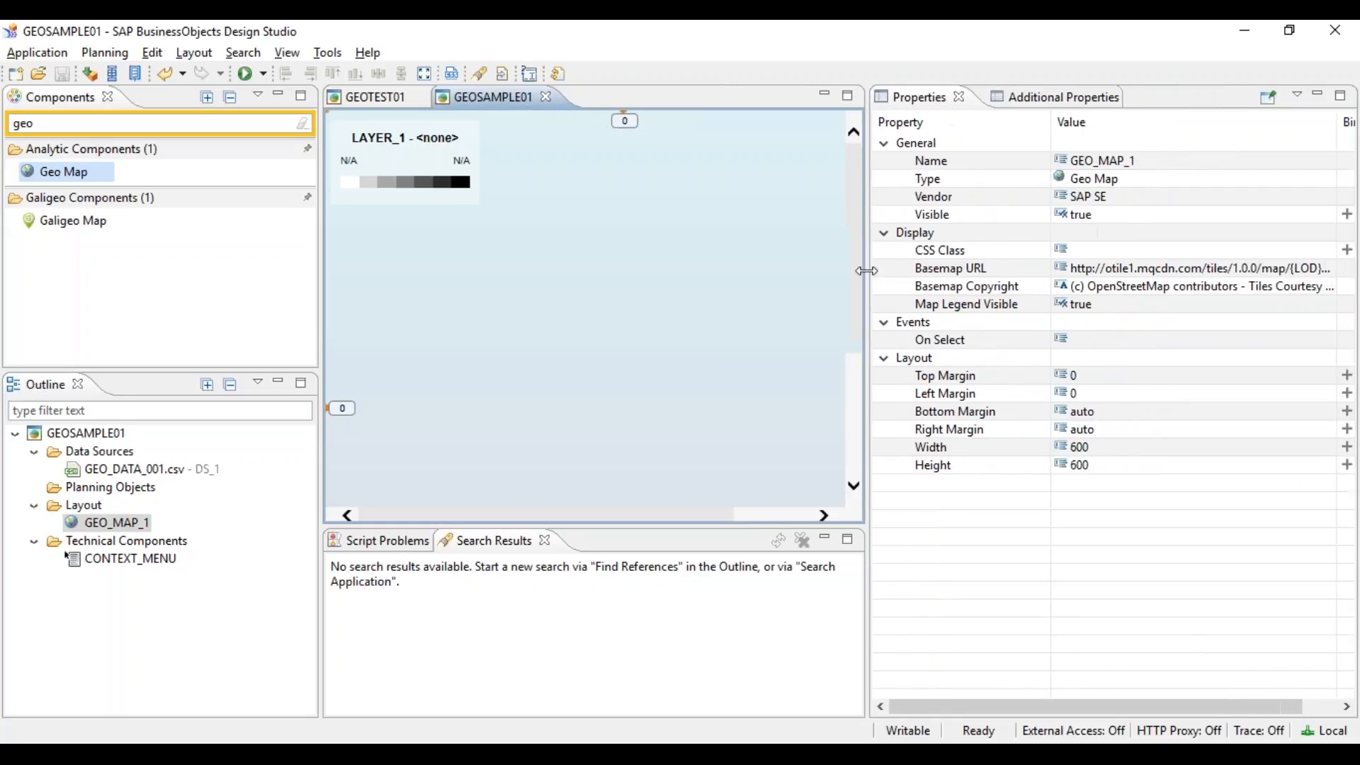
left_click(954, 269)
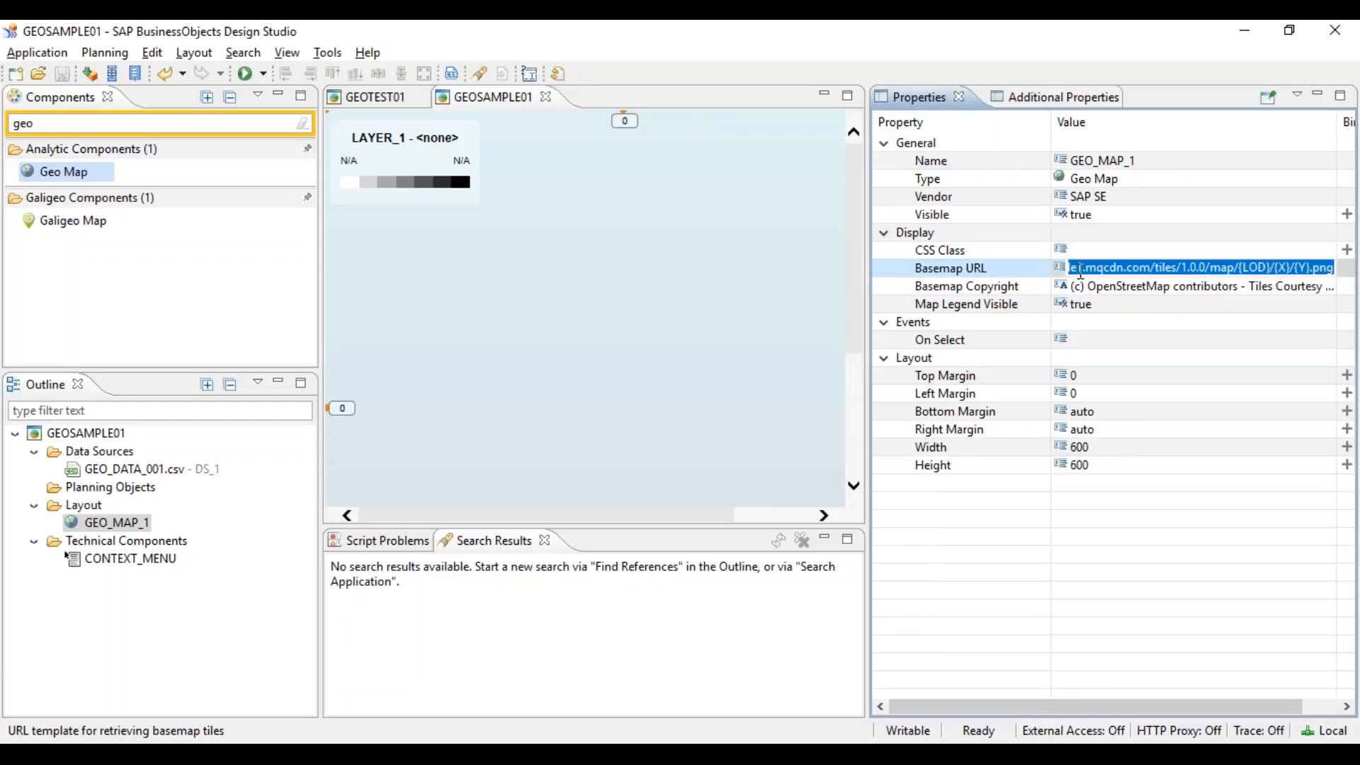
left_click(1138, 276)
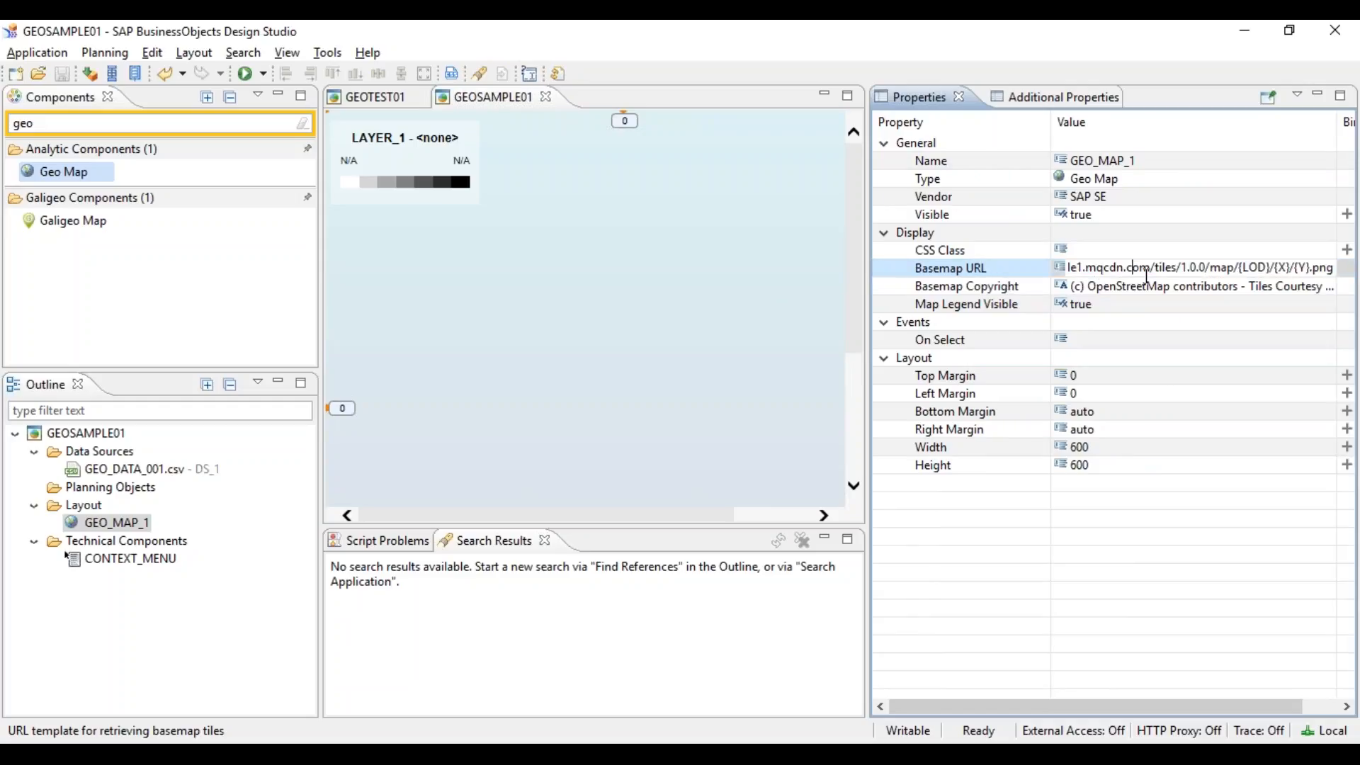
left_click_drag(1081, 267, 1039, 293)
left_click(1109, 273)
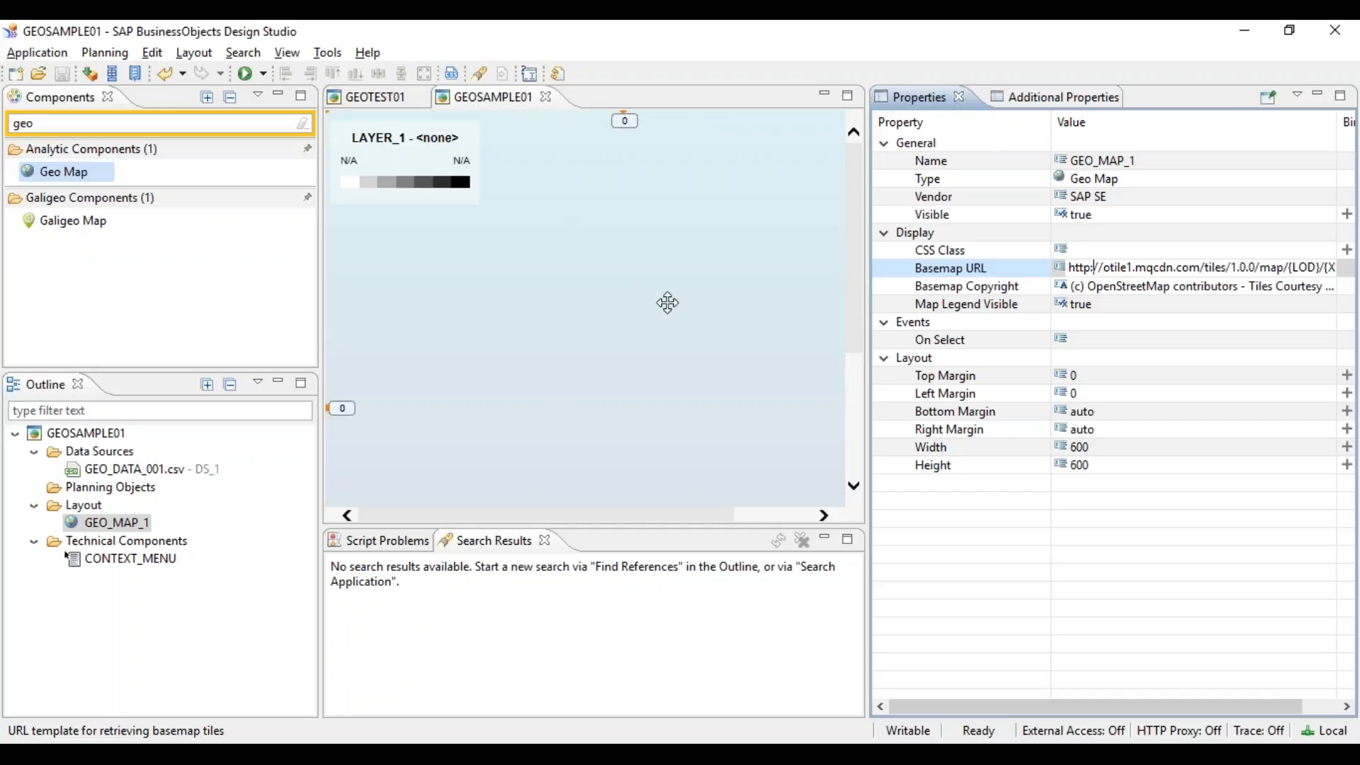
left_click(378, 99)
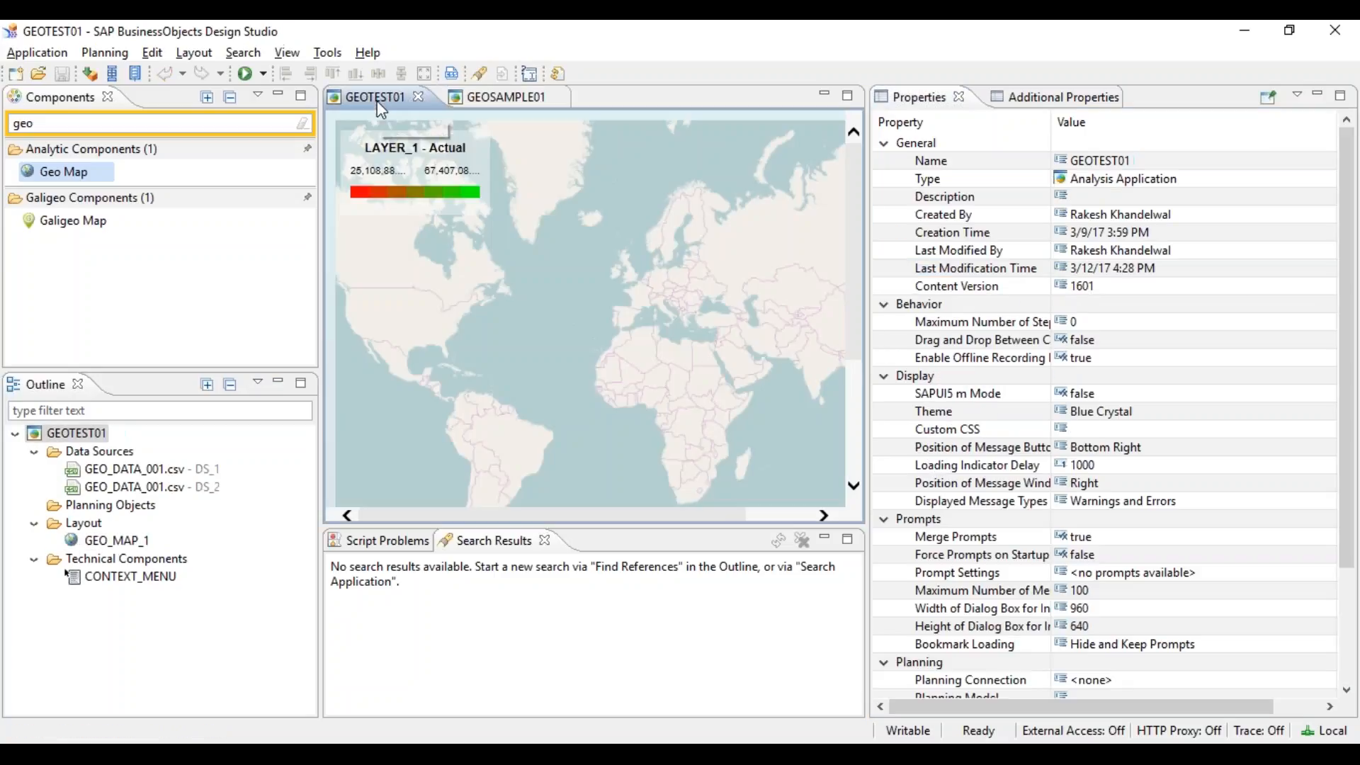
left_click(483, 286)
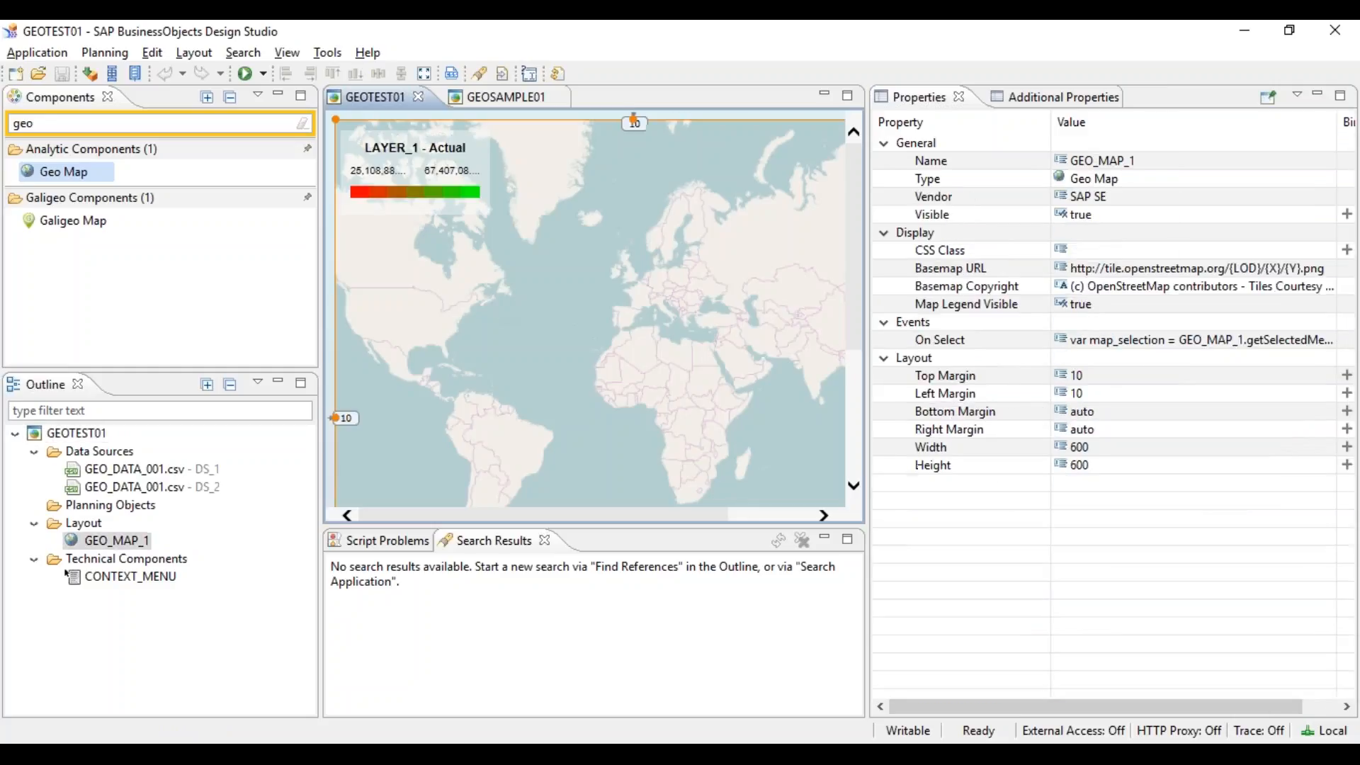
left_click(1103, 267)
key("ctrl+c")
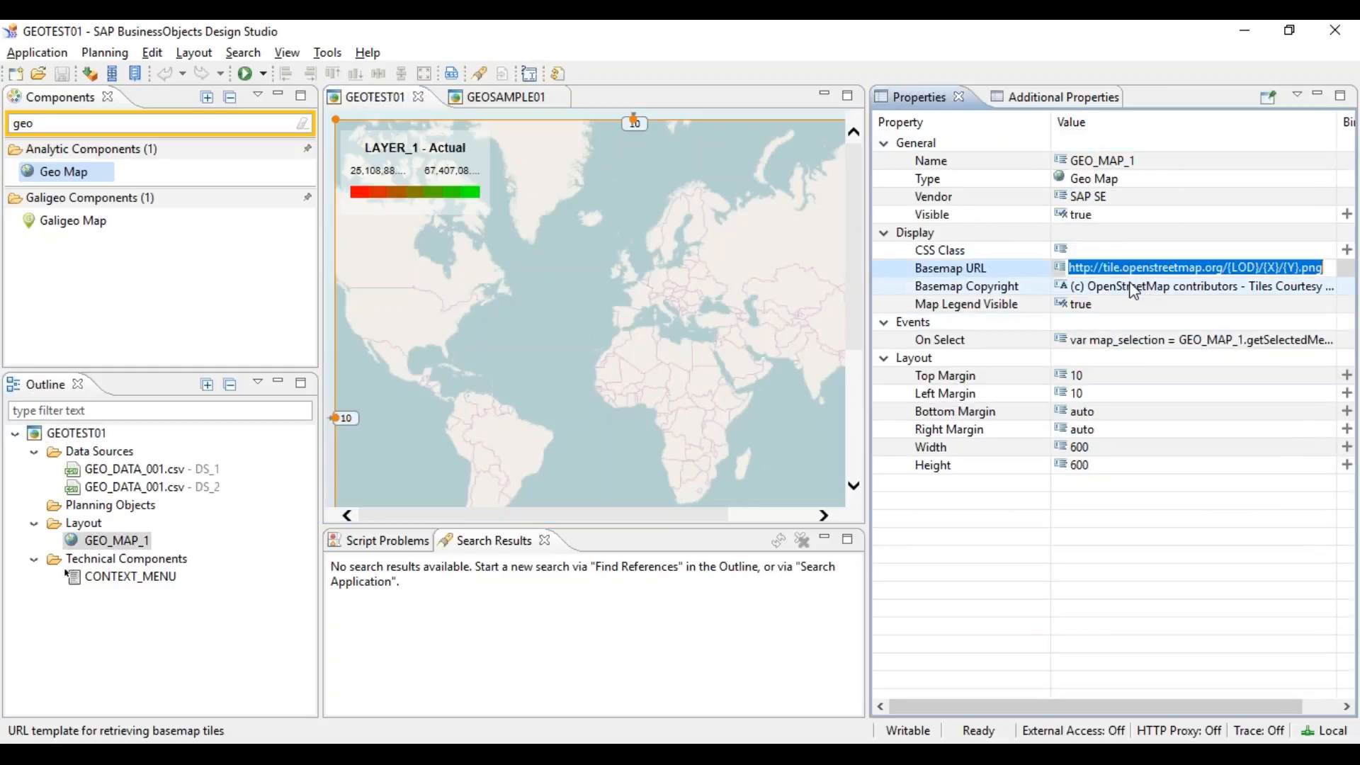
left_click(499, 95)
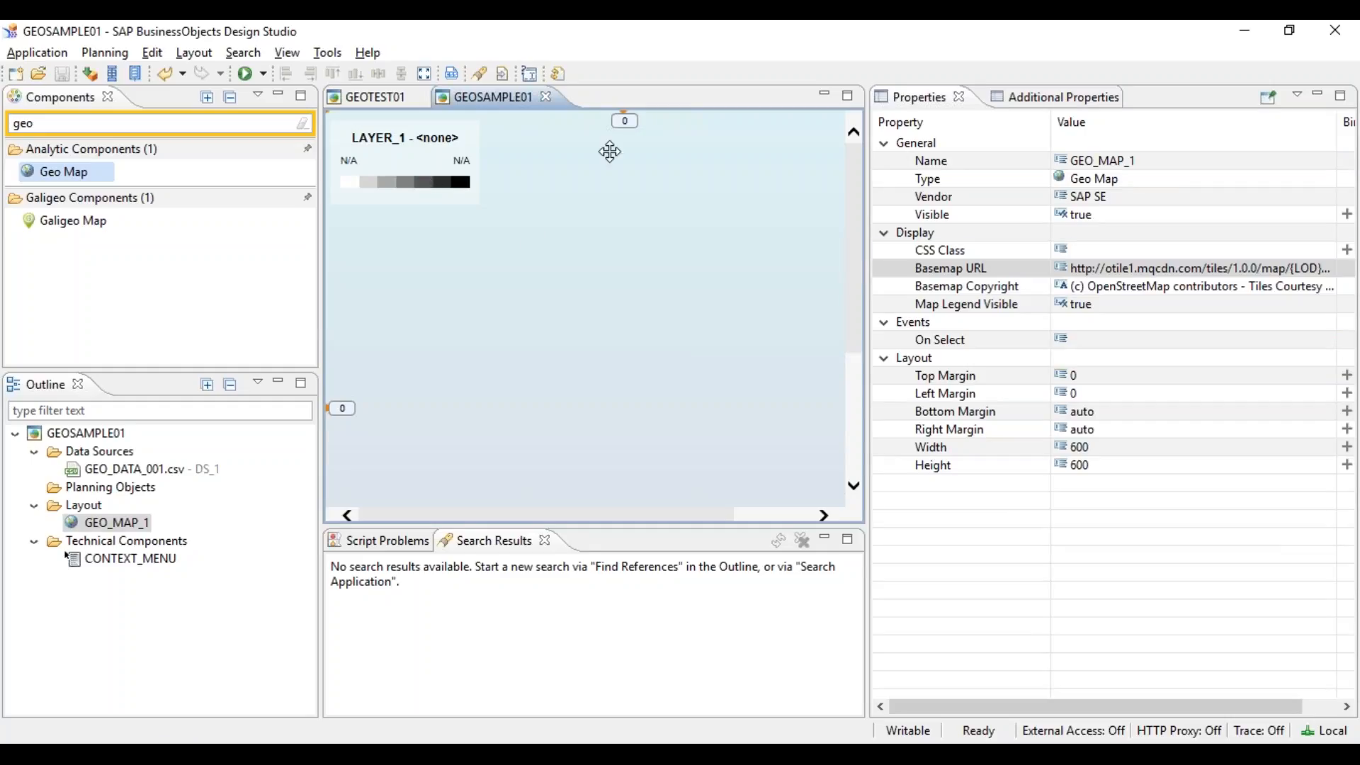
left_click(1167, 268)
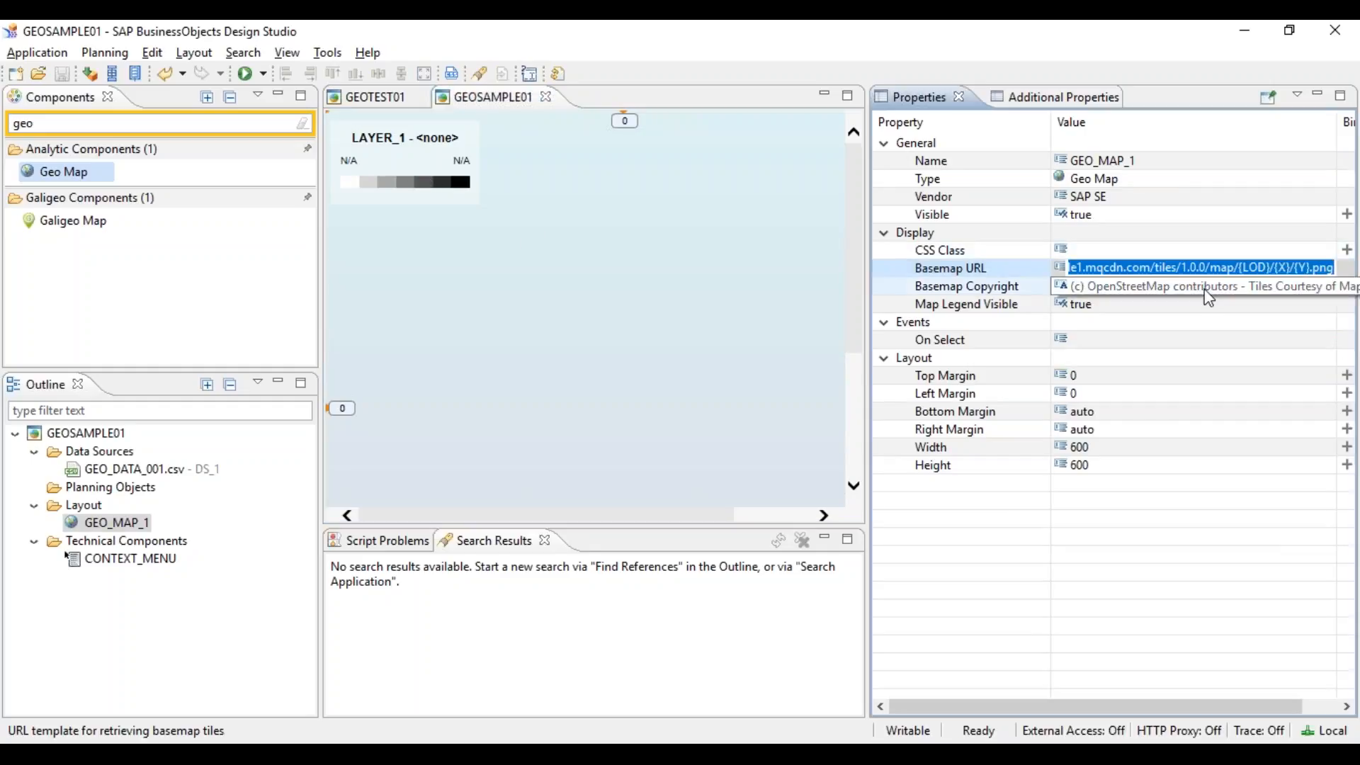
key("ctrl+v")
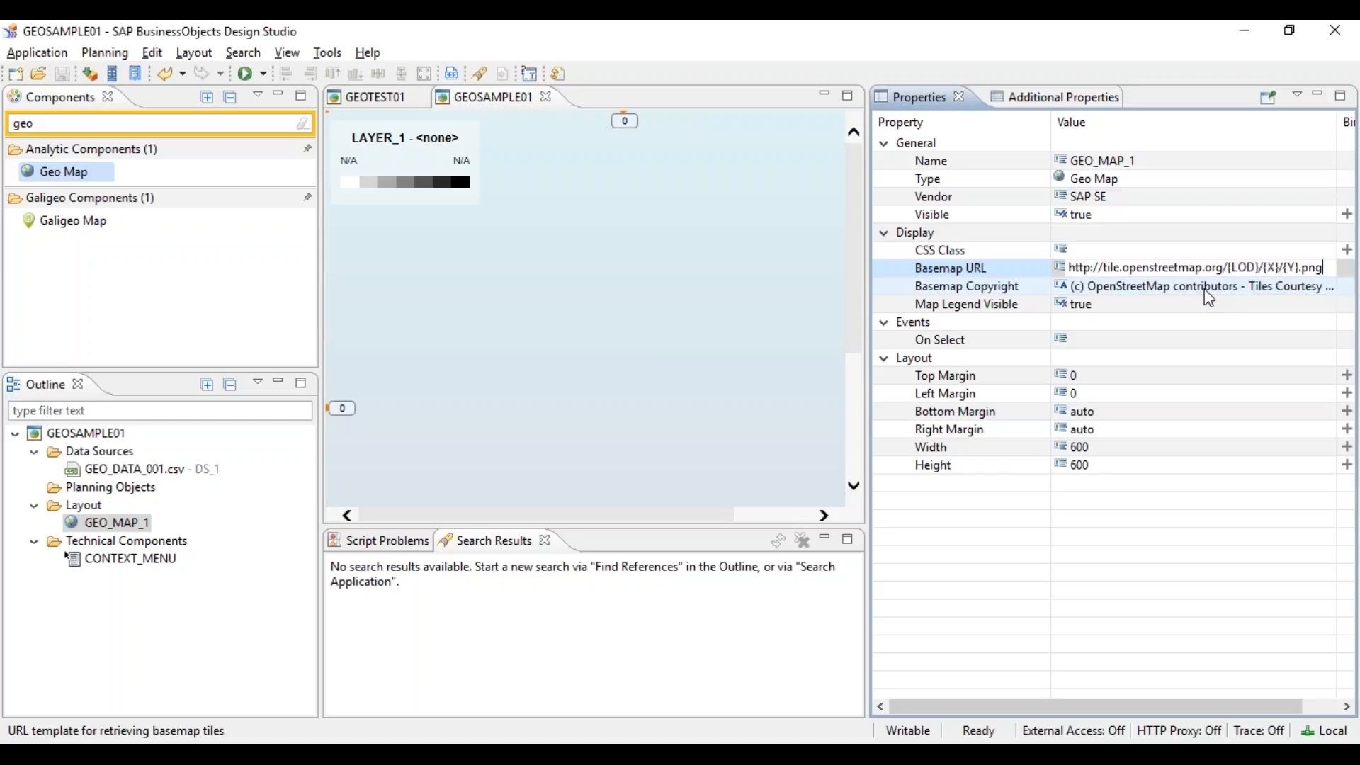
key("Return")
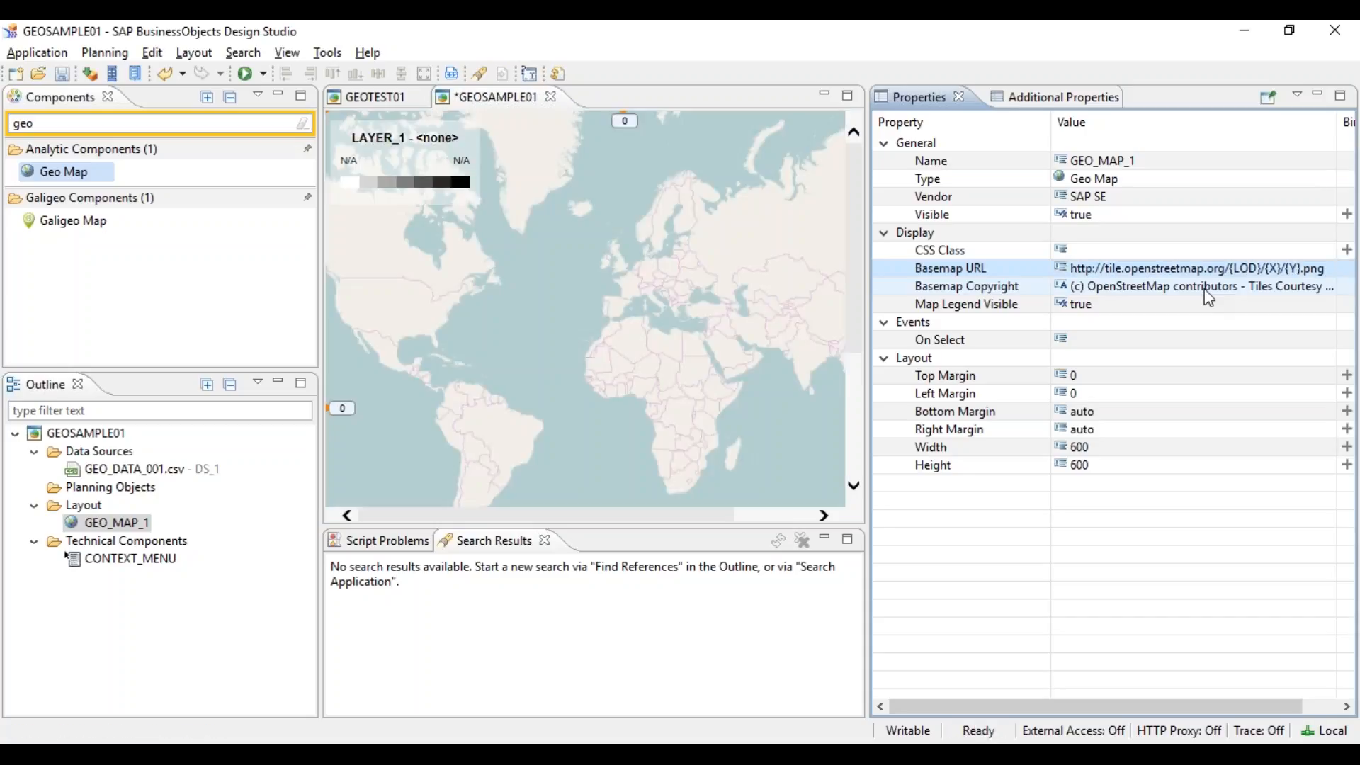
Step: Run the GEOSAMPLE01 application in the browser and inspect the basemap at closer zoom levels around the Red Sea
left_click(245, 73)
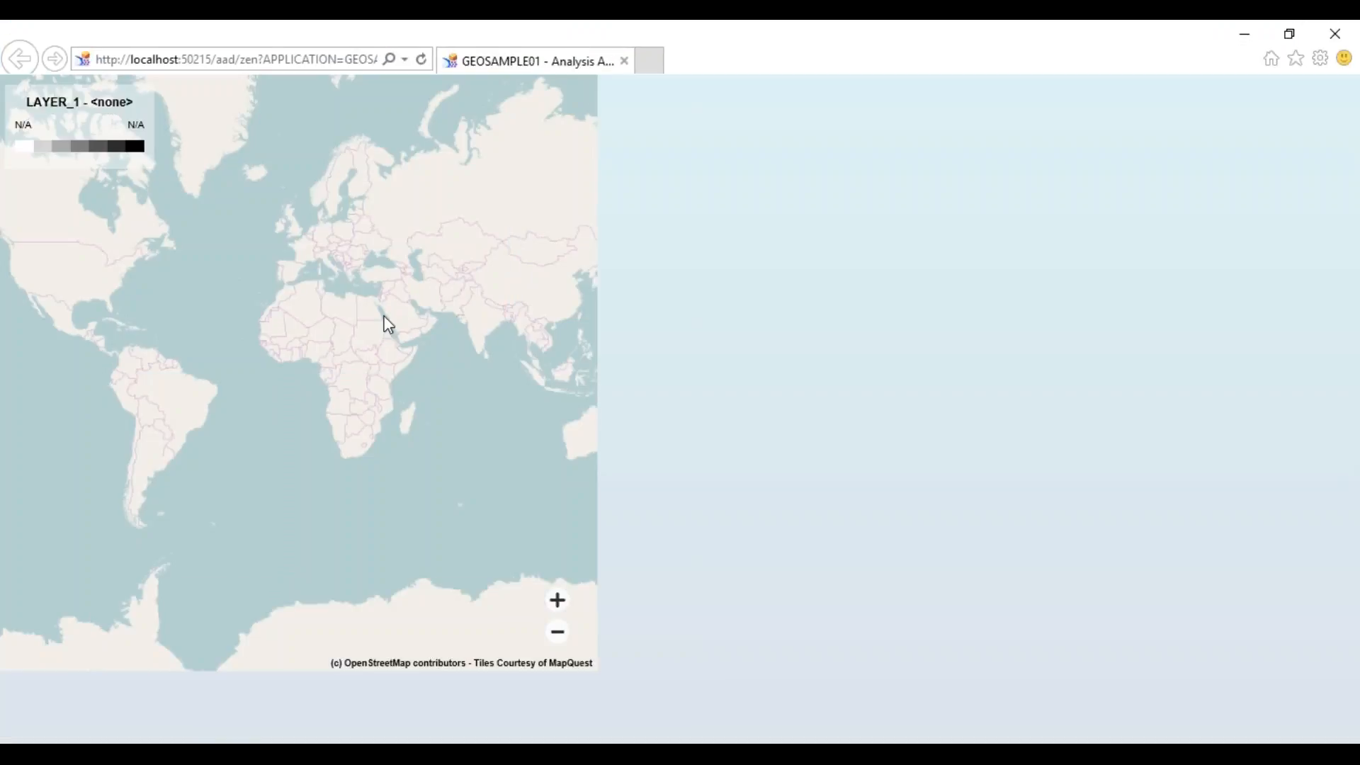
scroll(387, 324, "up", 1)
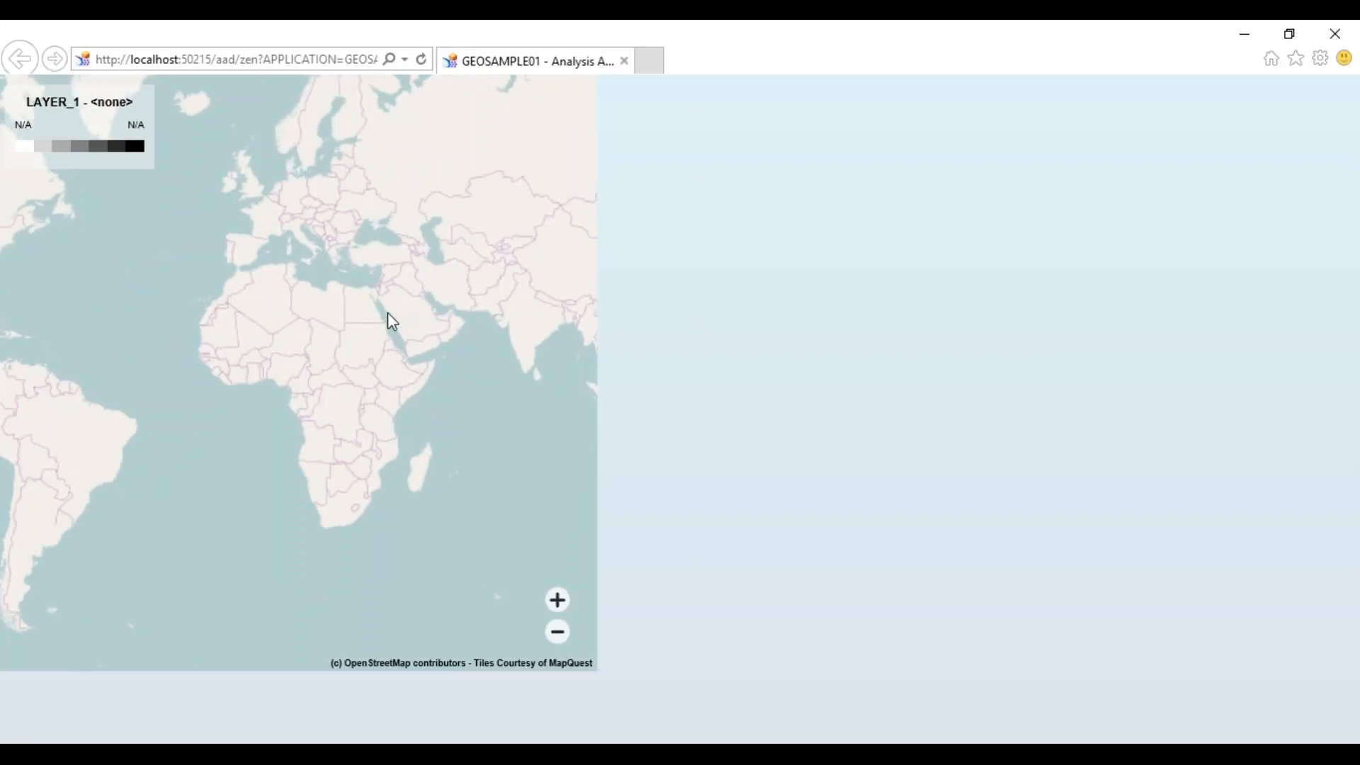
scroll(388, 305, "up", 1)
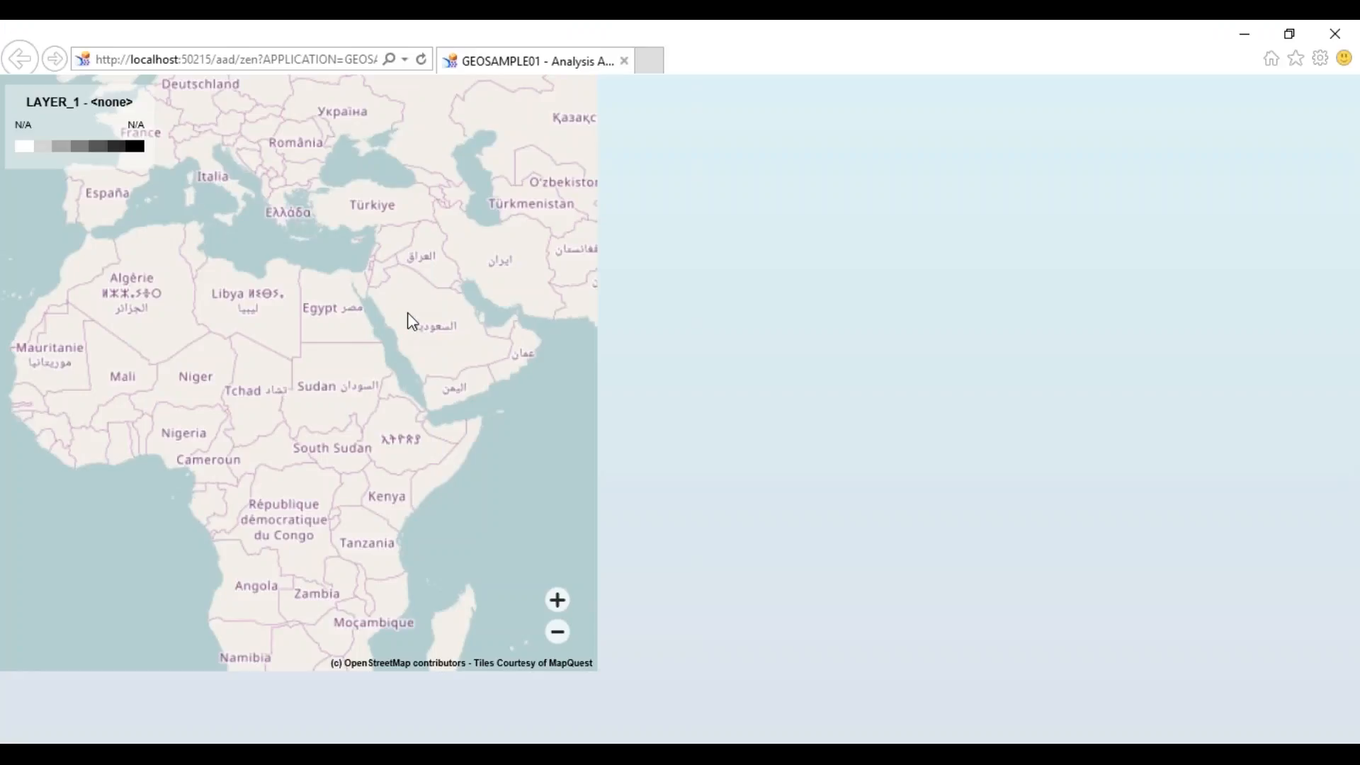
scroll(407, 321, "up", 1)
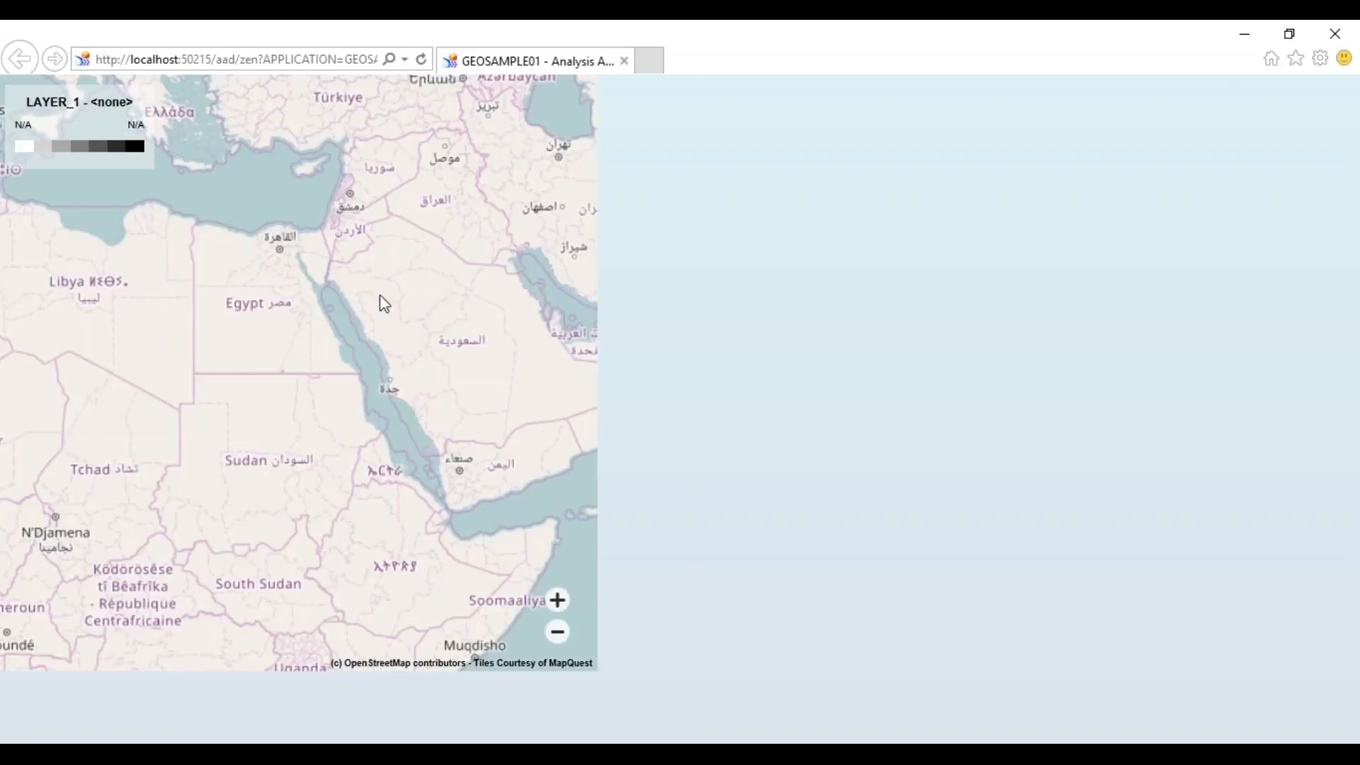
scroll(389, 283, "up", 1)
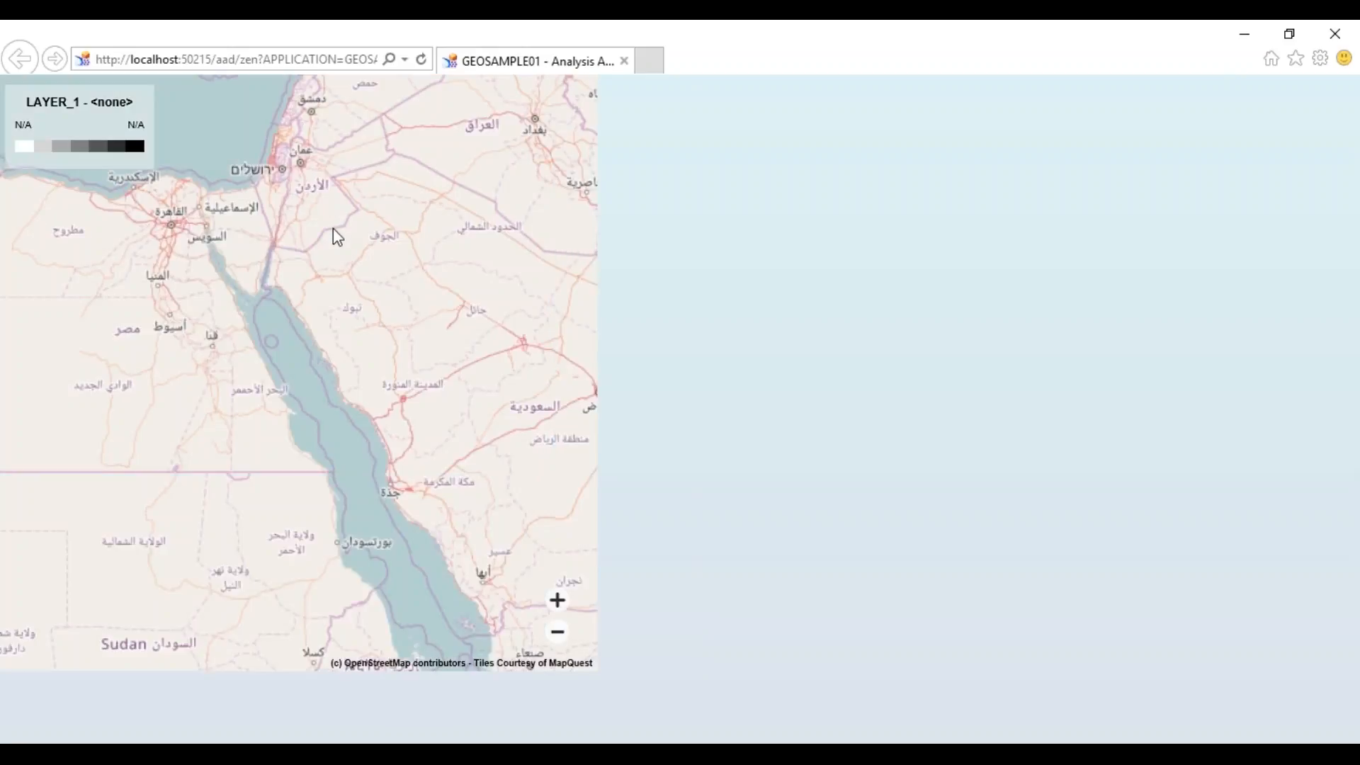
scroll(339, 234, "up", 1)
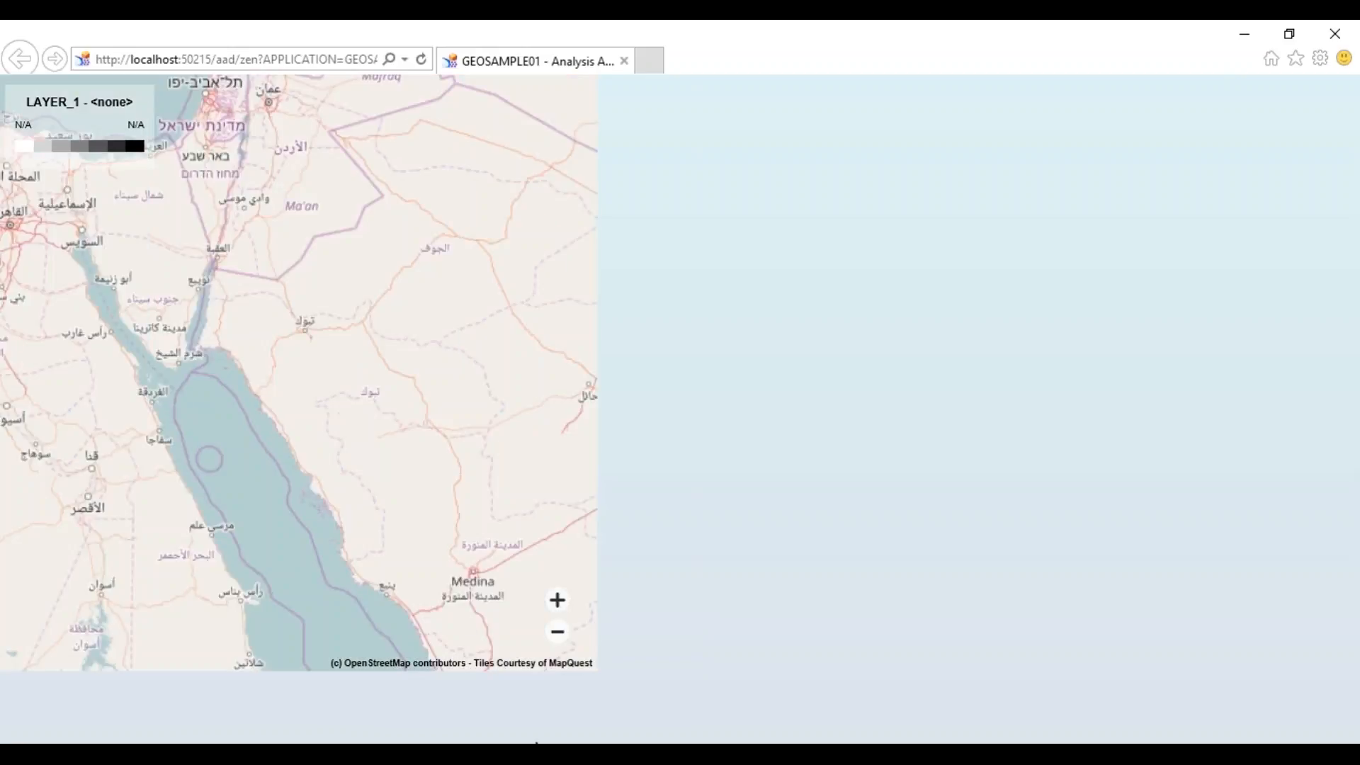
Step: Switch to the Al Karama page of Google Maps in Chrome and compare its satellite and standard map views
mouse_move(626, 739)
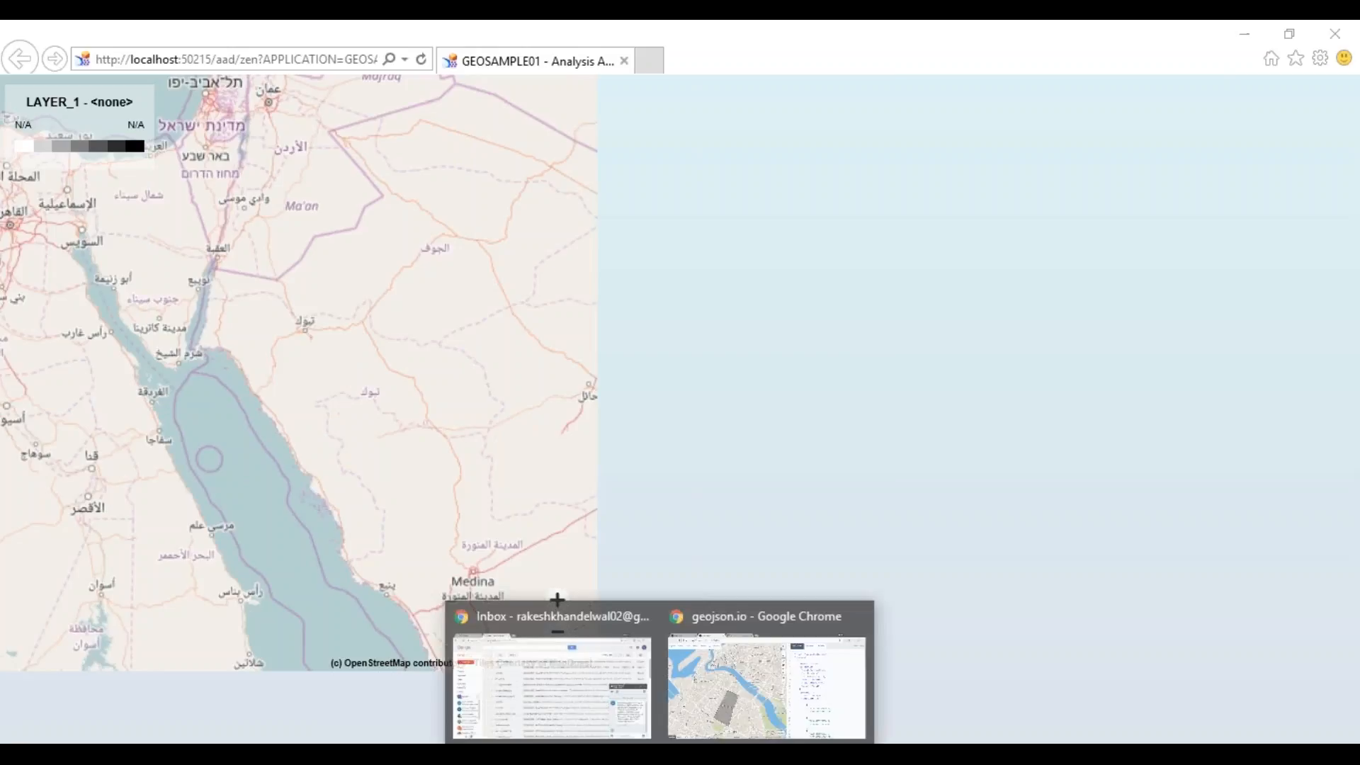
left_click(753, 707)
left_click(465, 28)
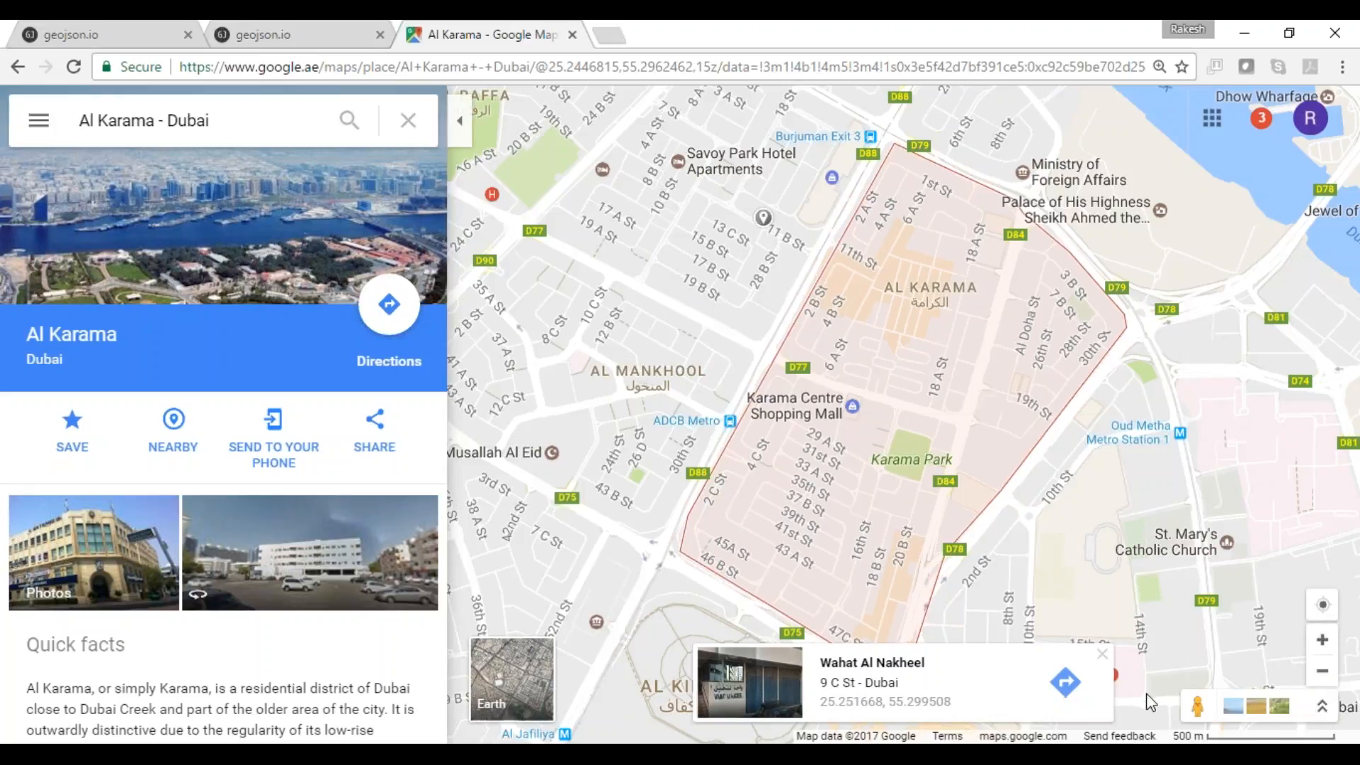
left_click(504, 714)
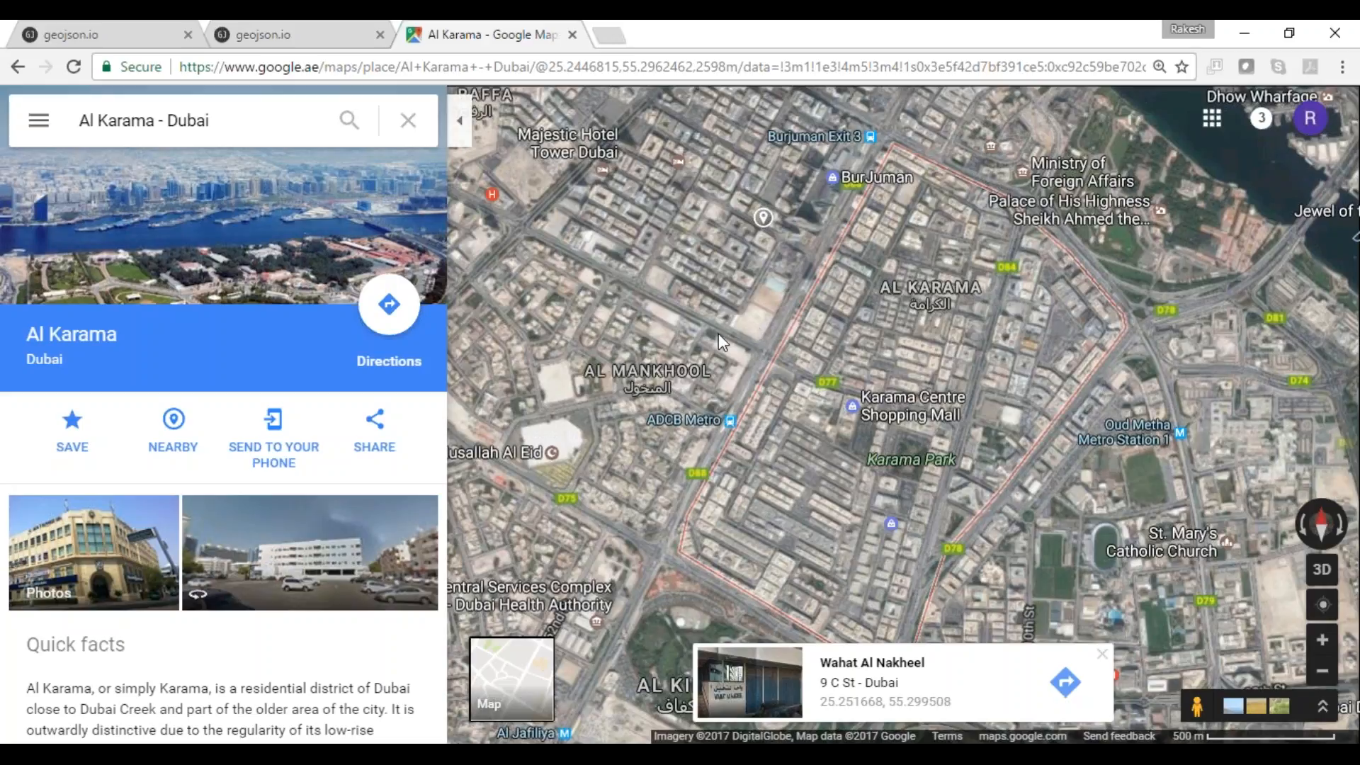
left_click(510, 680)
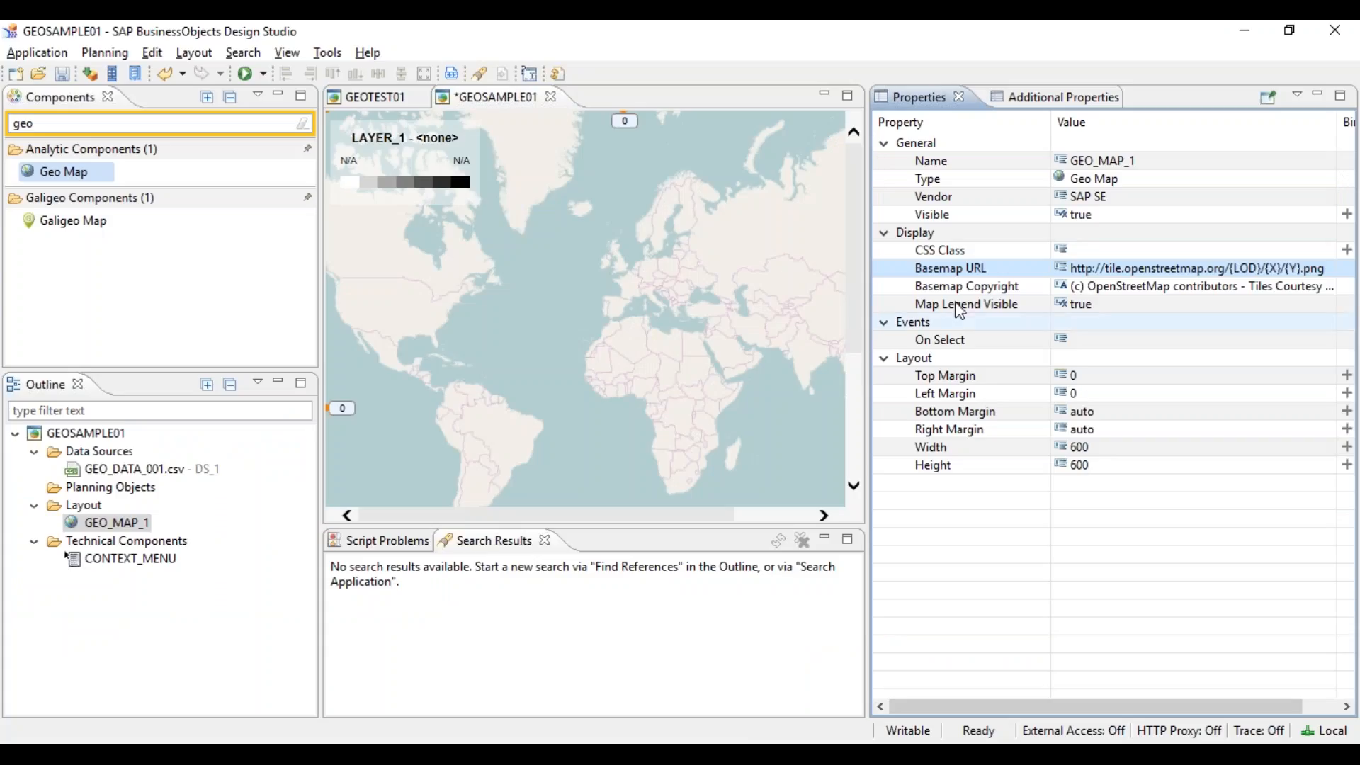
Step: Review the Basemap URL and Basemap Copyright properties of the Geo Map and compare them with the running application
left_click(1136, 273)
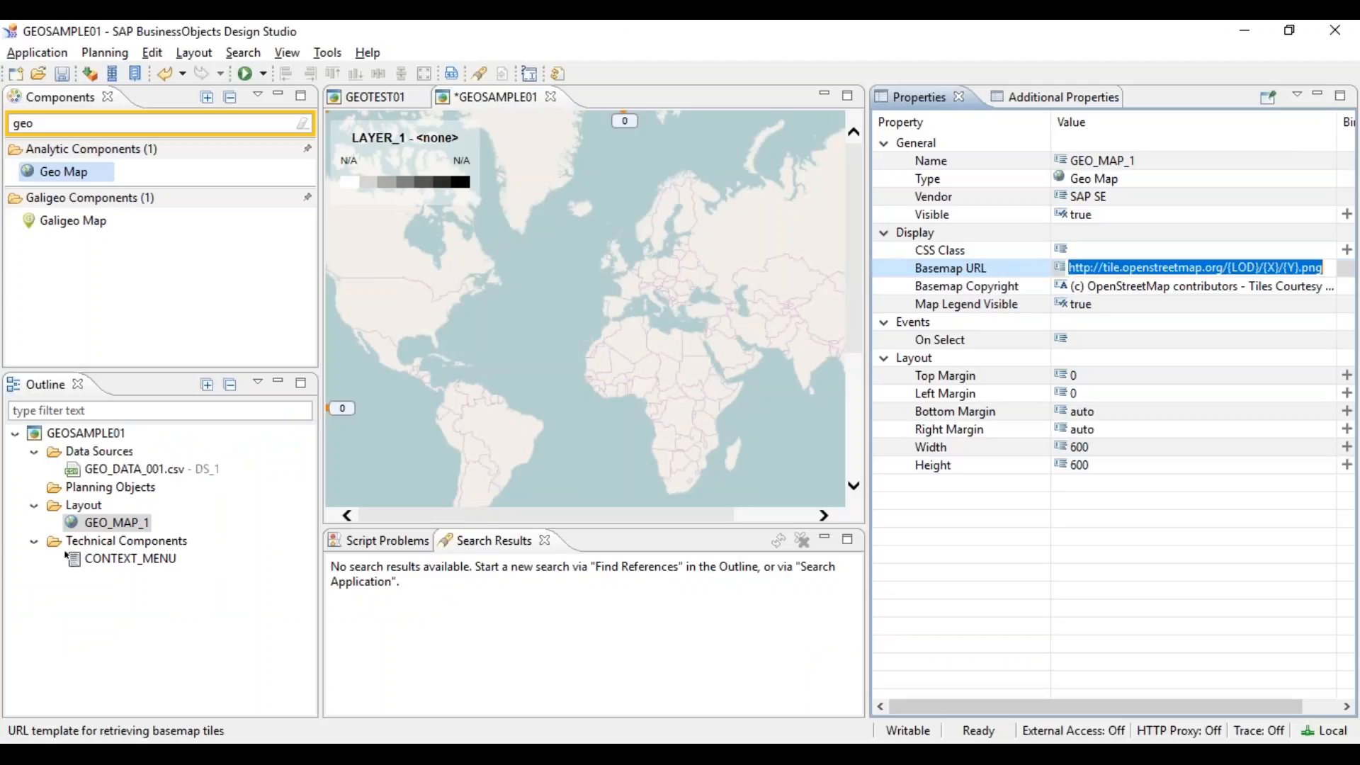
left_click(1113, 292)
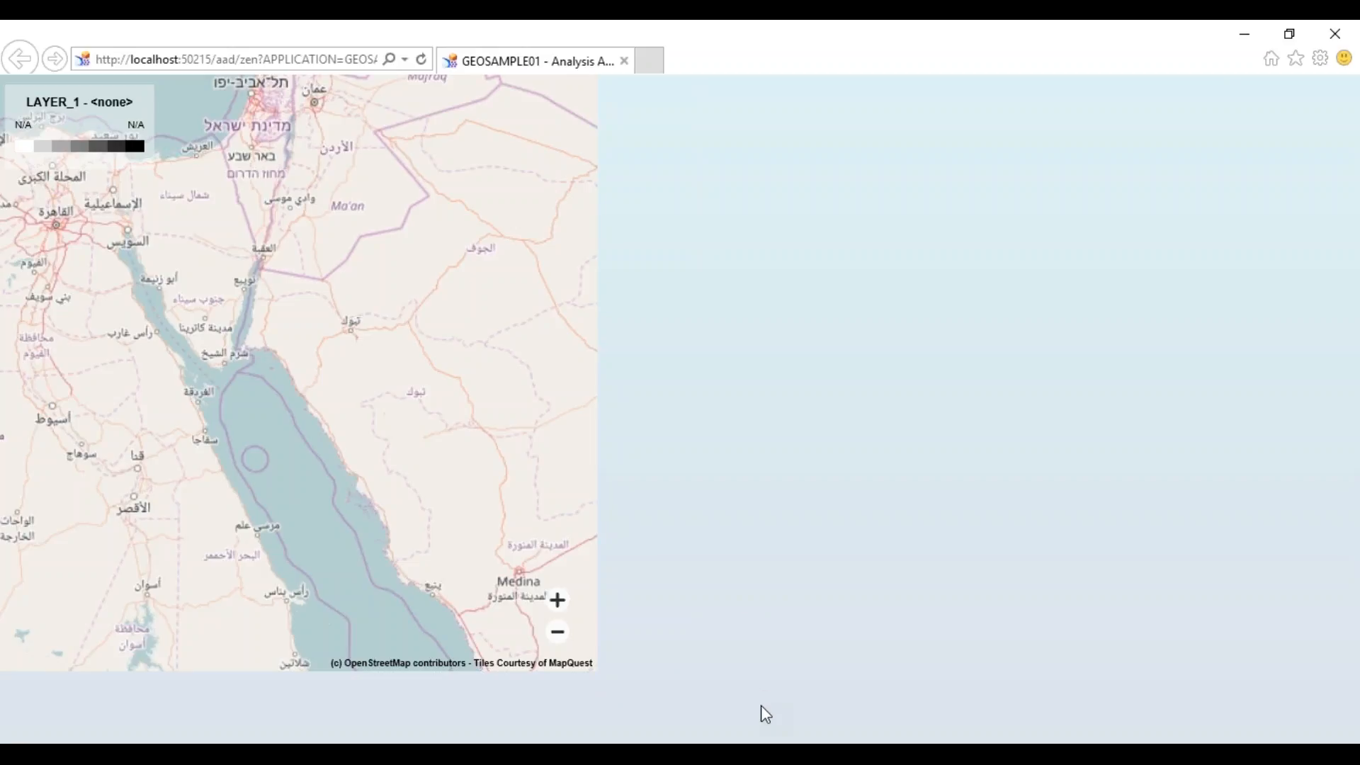
key("alt+Tab")
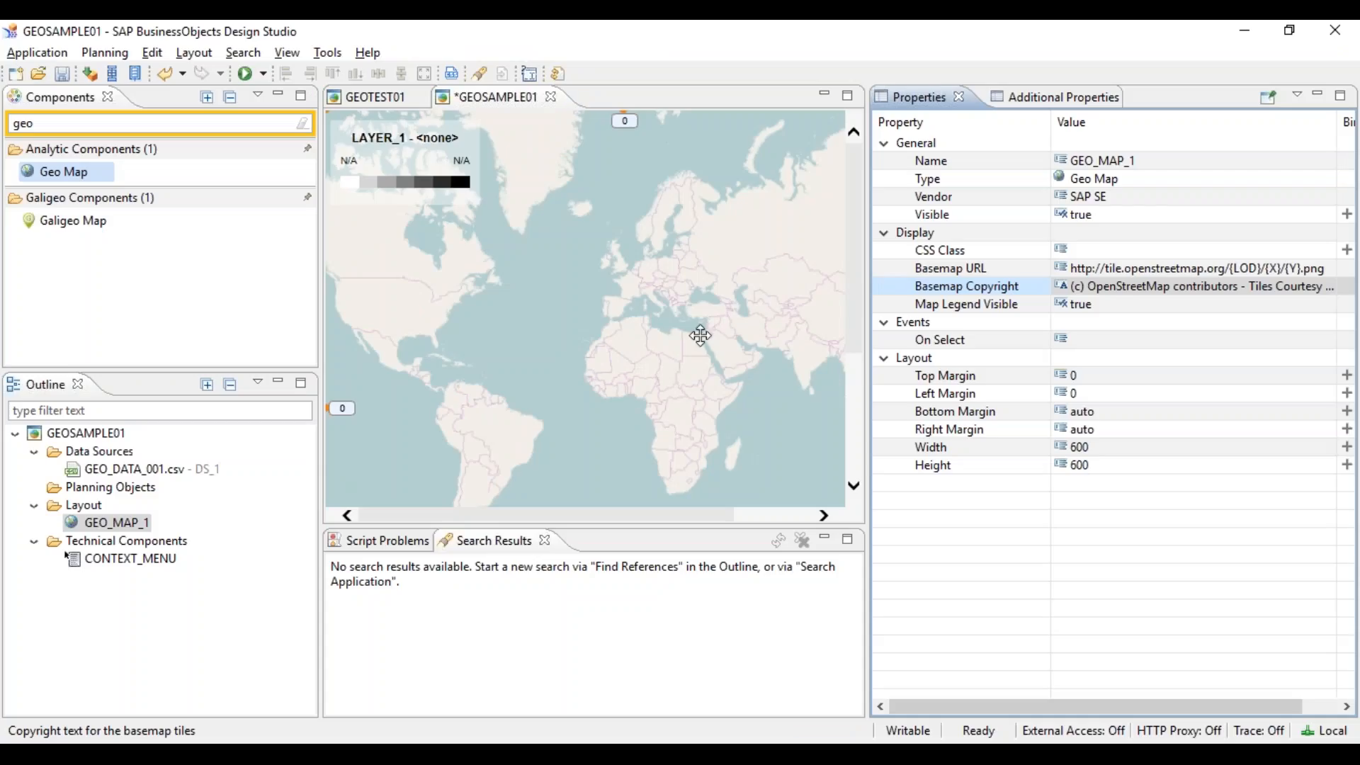
Step: In the additional properties of the Geo Map, delete the default LAYER_1 and add a new layer
left_click(699, 335)
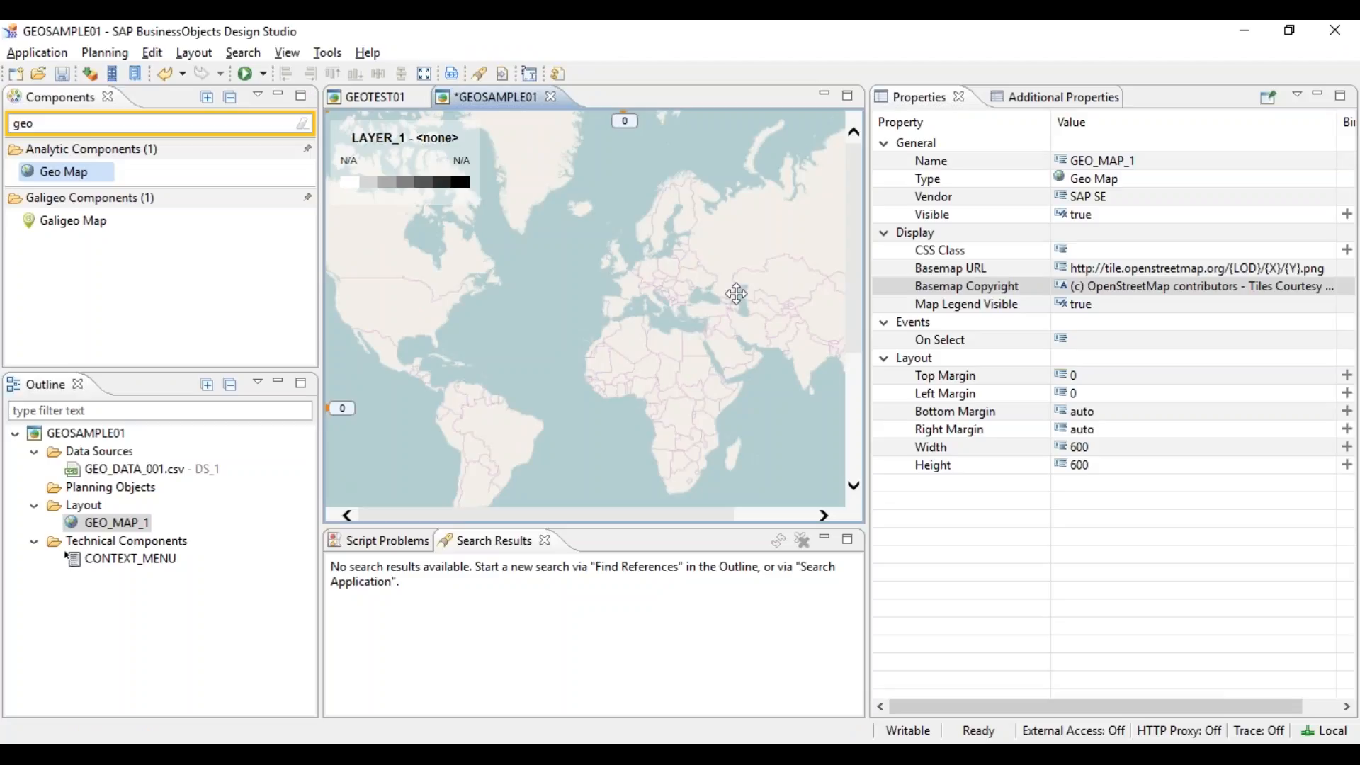
left_click(1070, 99)
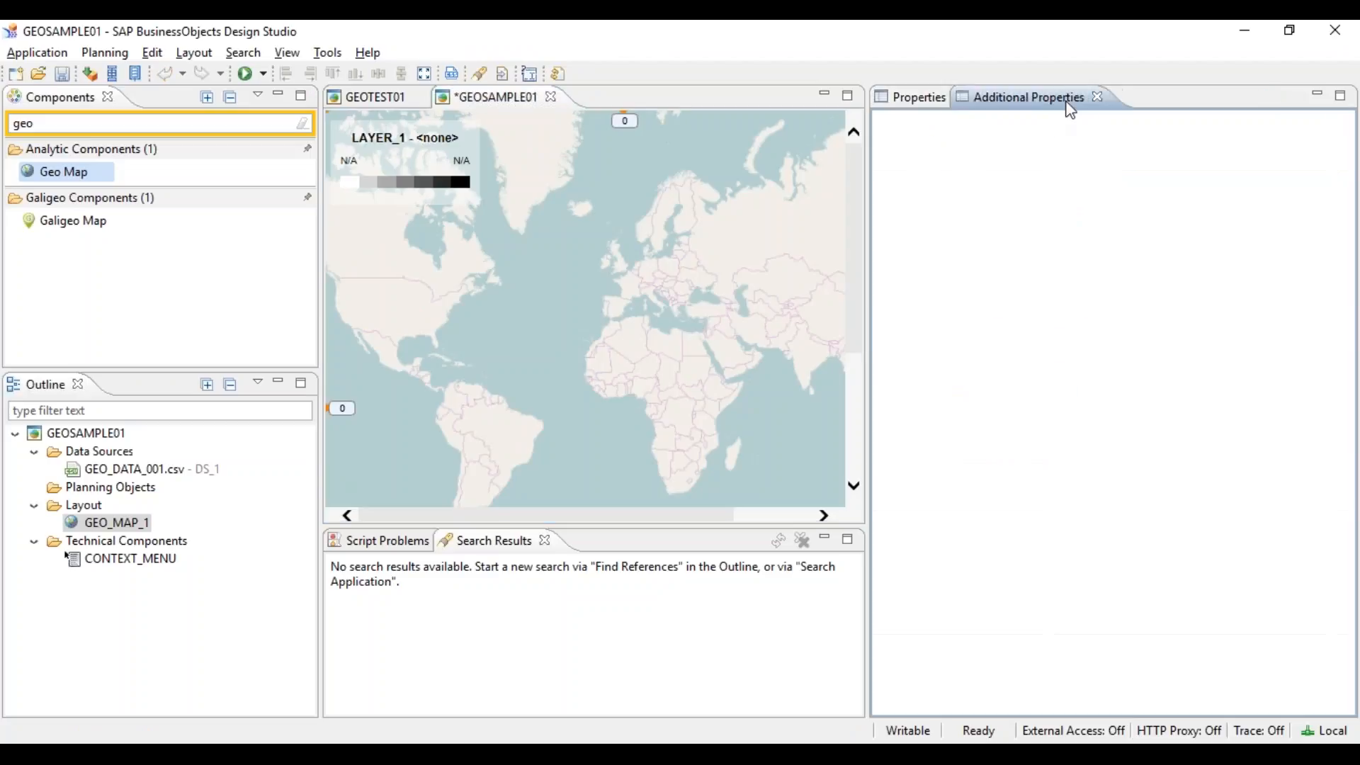
left_click(550, 291)
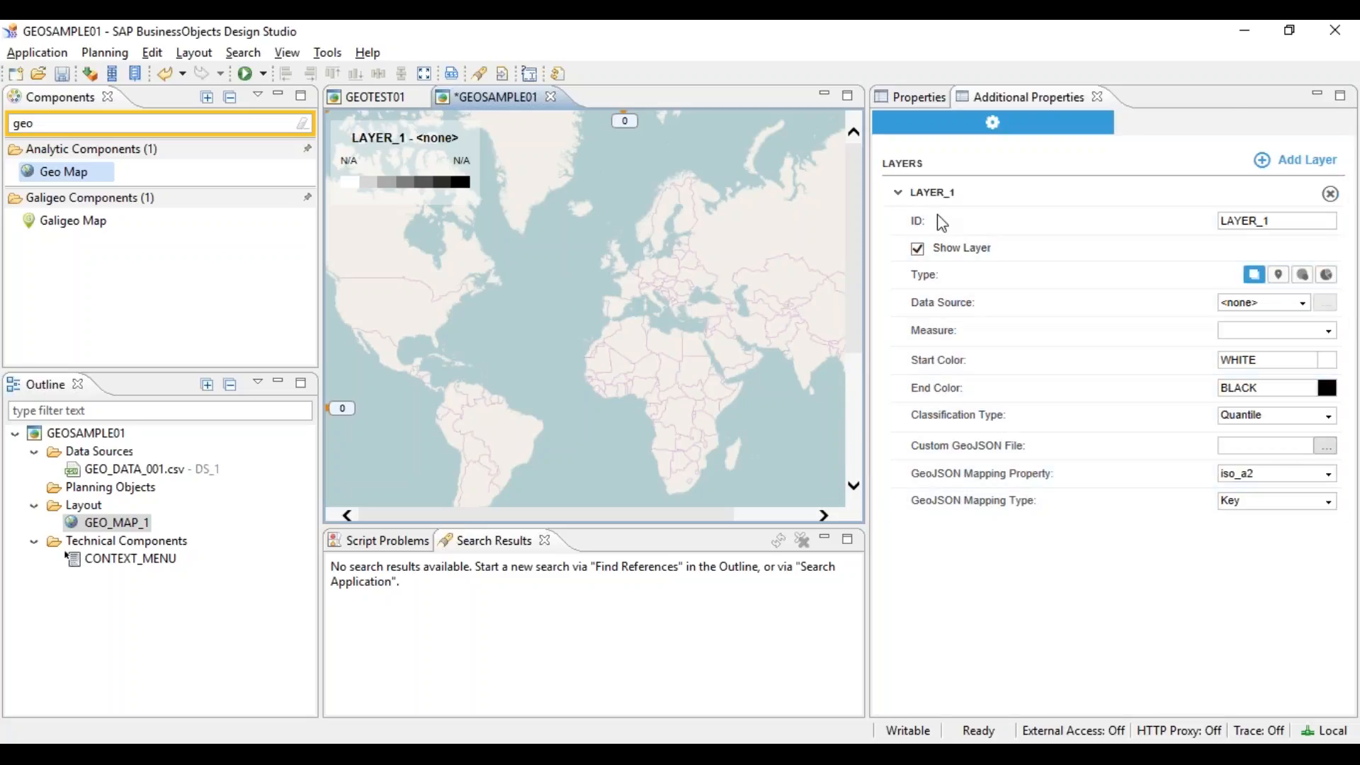
left_click(902, 198)
left_click_drag(924, 164, 886, 166)
left_click(898, 198)
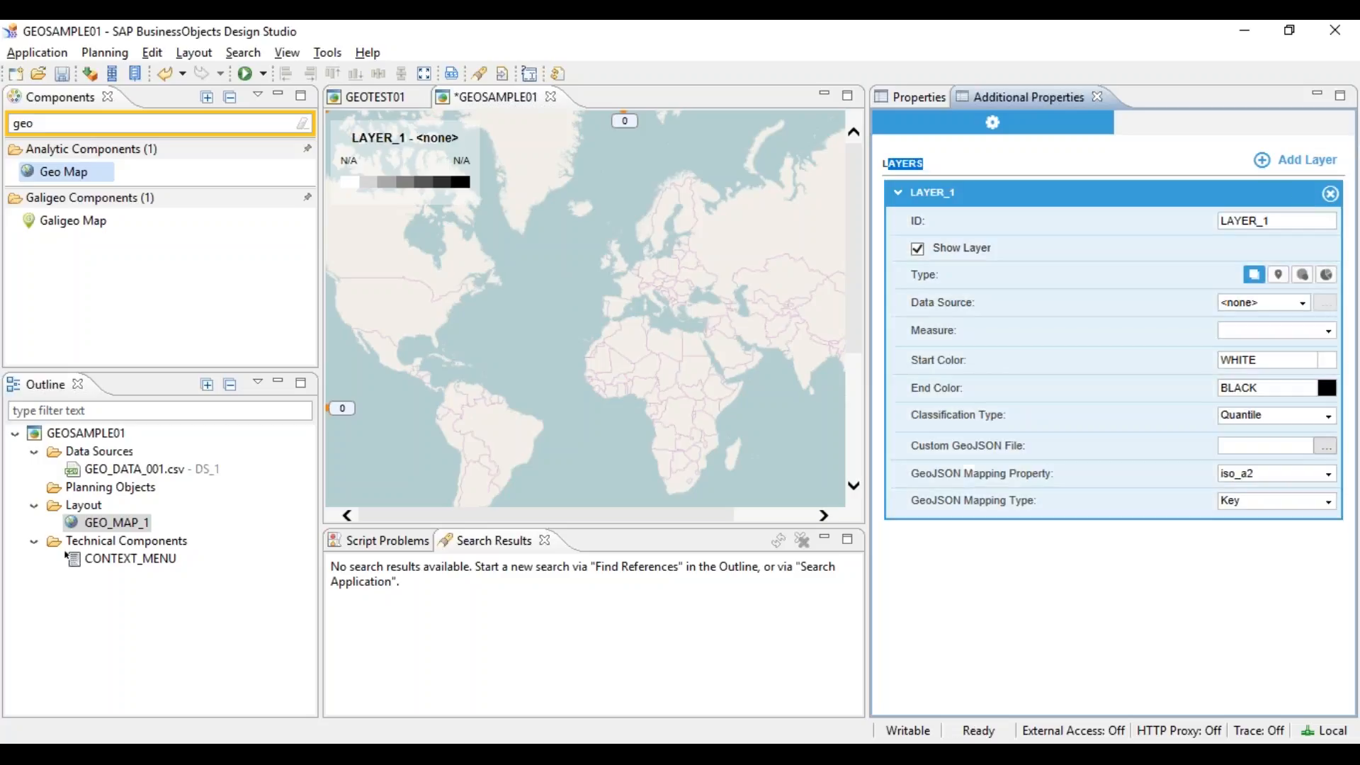
left_click(1329, 193)
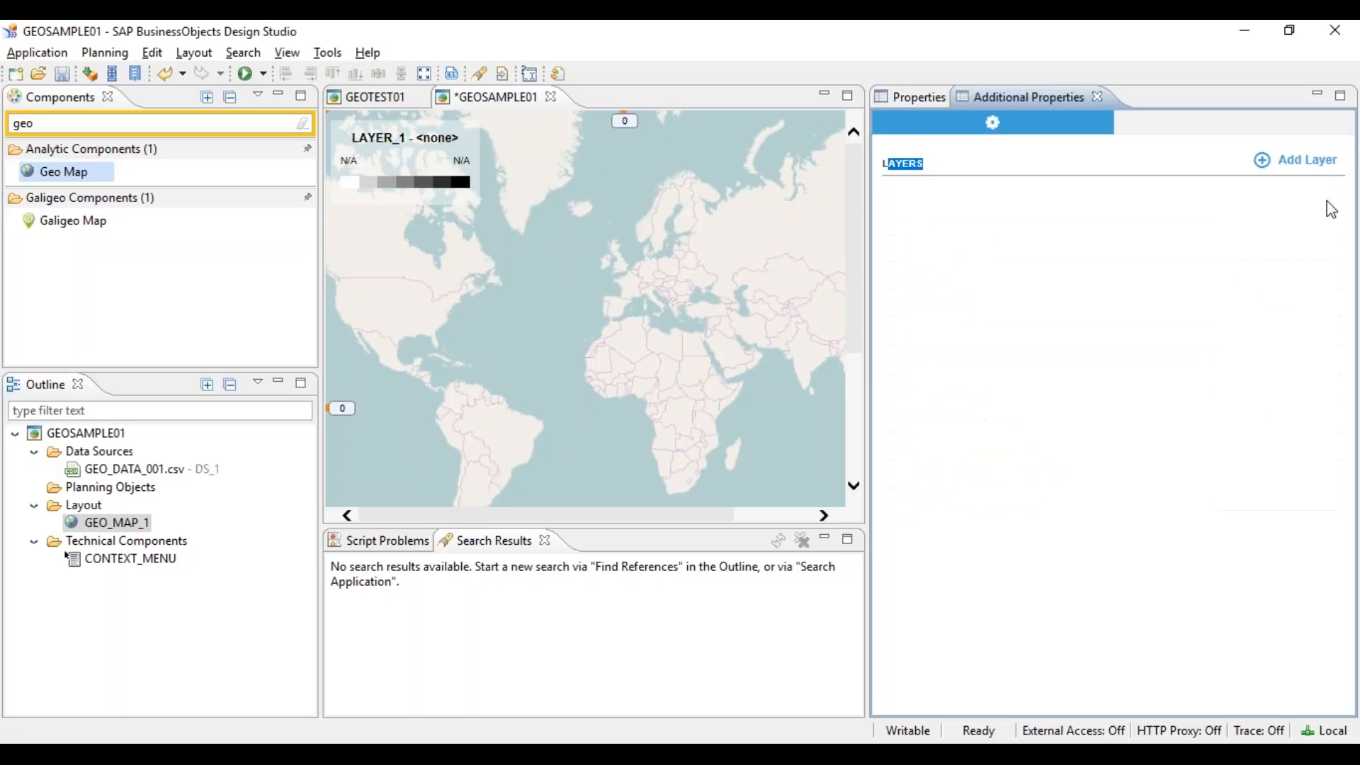
left_click(1015, 244)
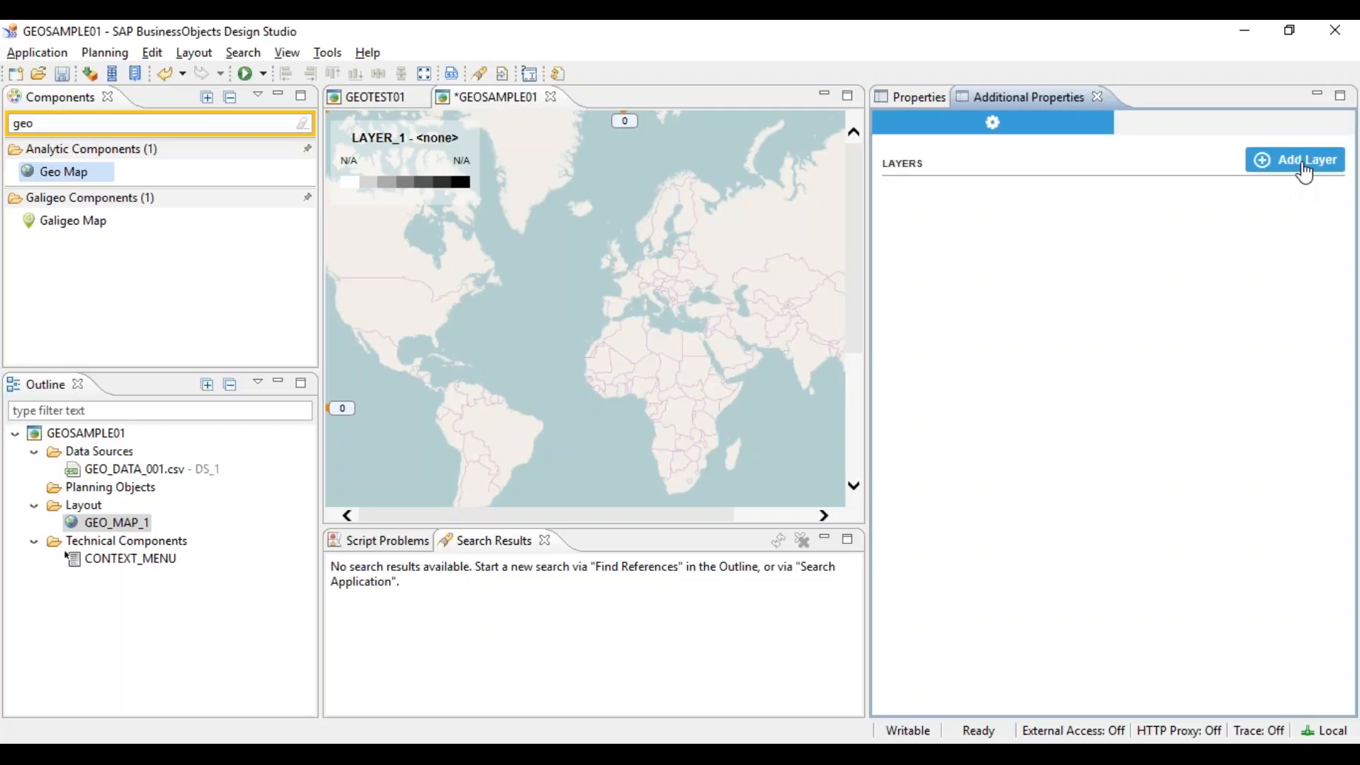
left_click(1303, 162)
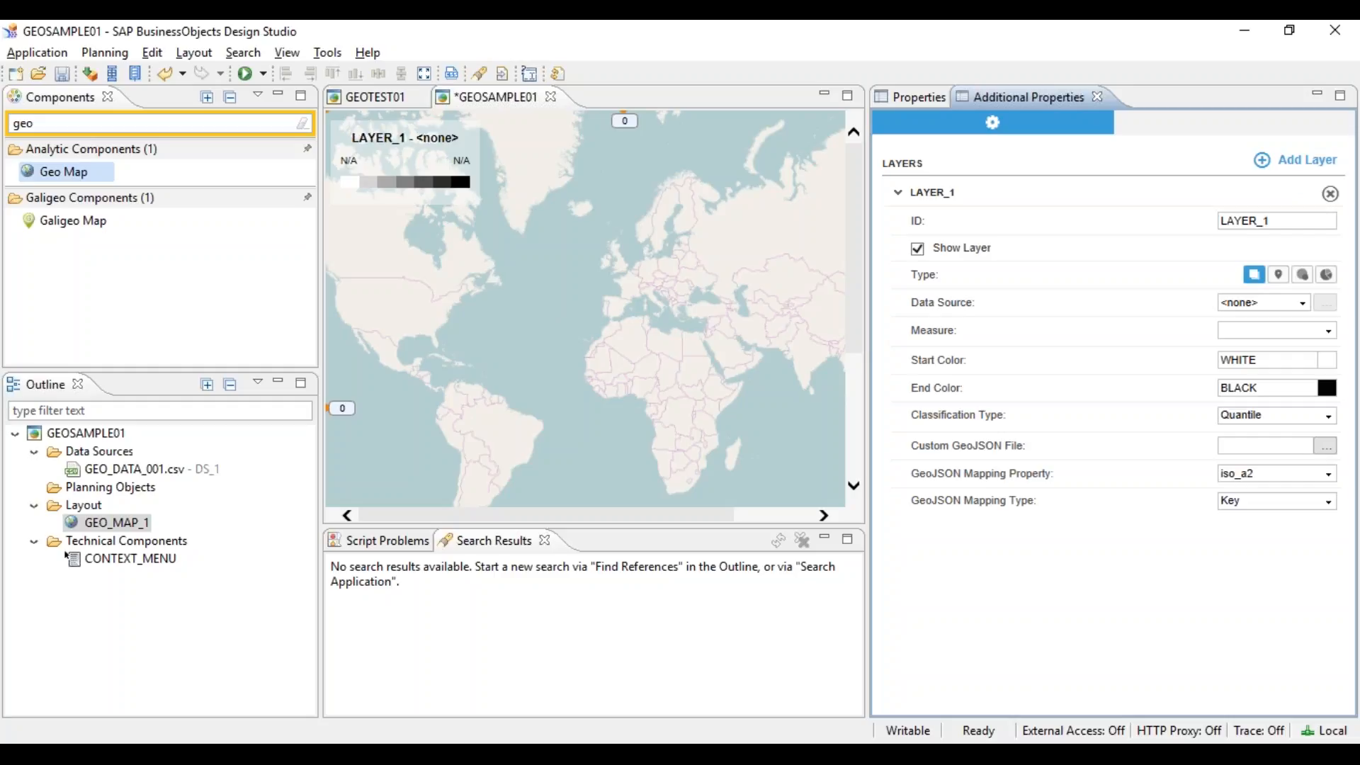
Step: Set the new layer's type to points and assign DS_1 as its data source
left_click(1279, 275)
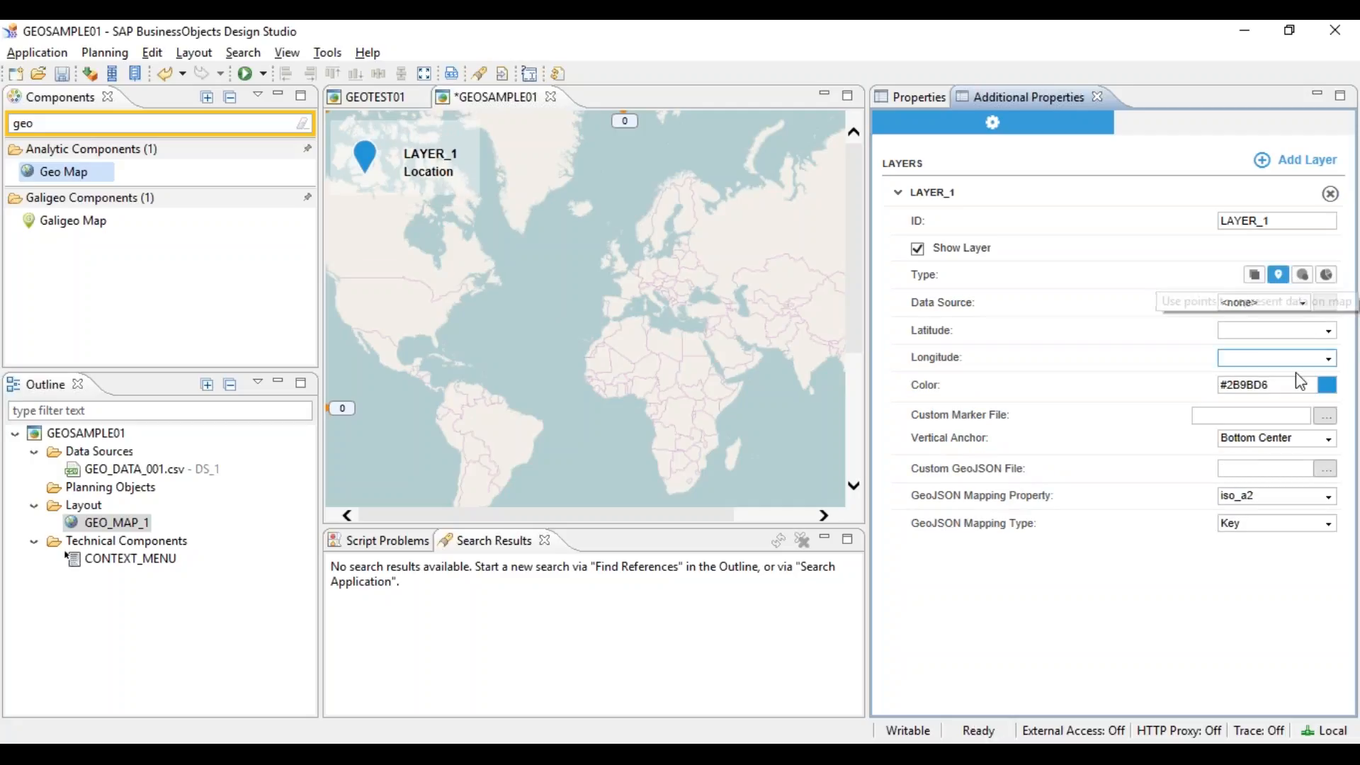
left_click(1308, 303)
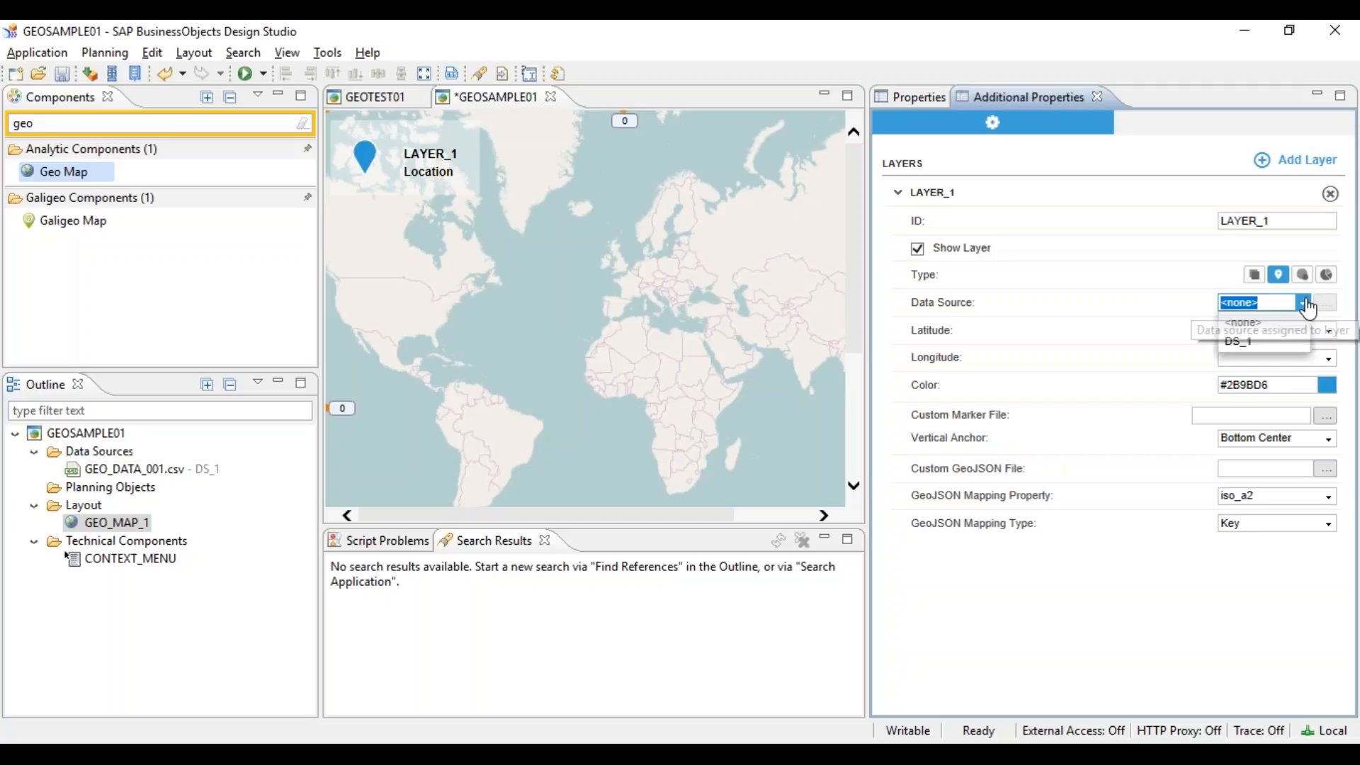
left_click(1246, 341)
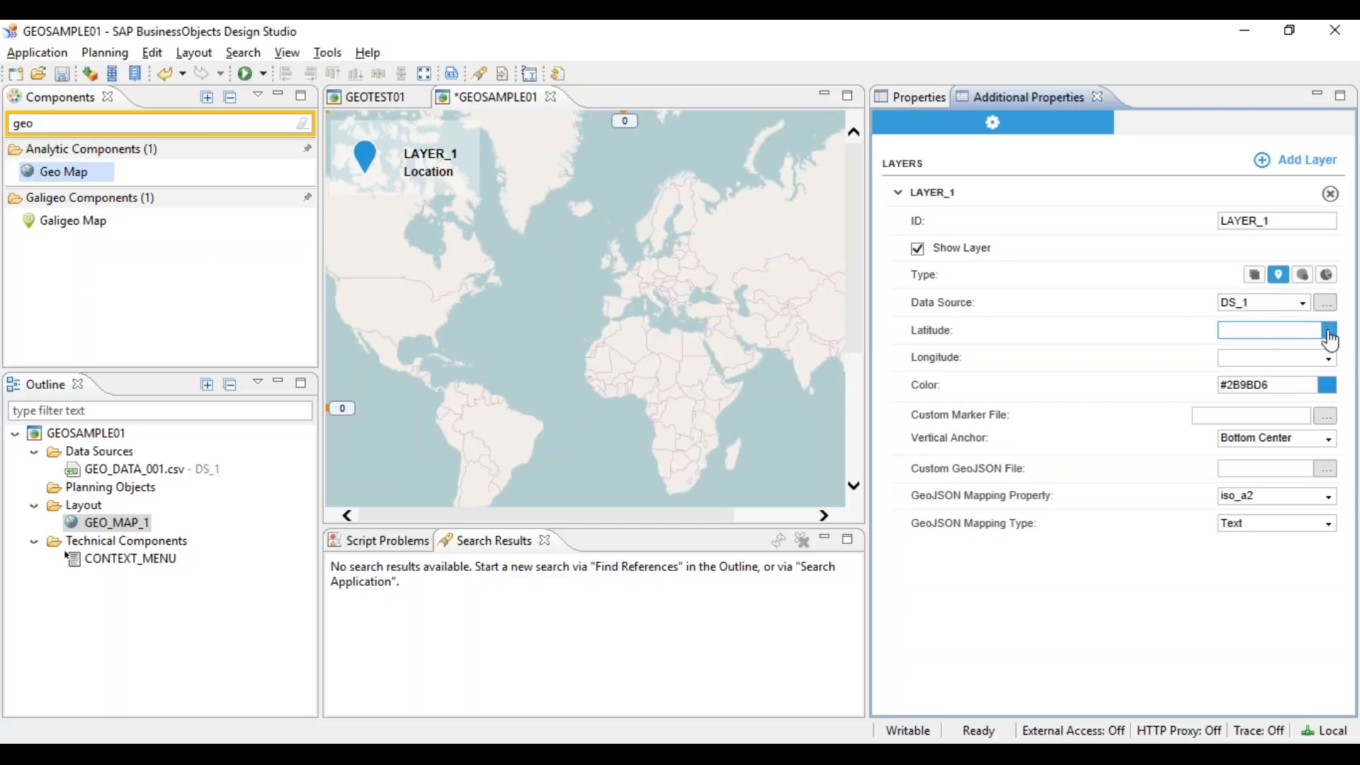
Step: Map LAYER_1's latitude to the Latitude measure and its longitude to the Longitude measure
left_click(1328, 331)
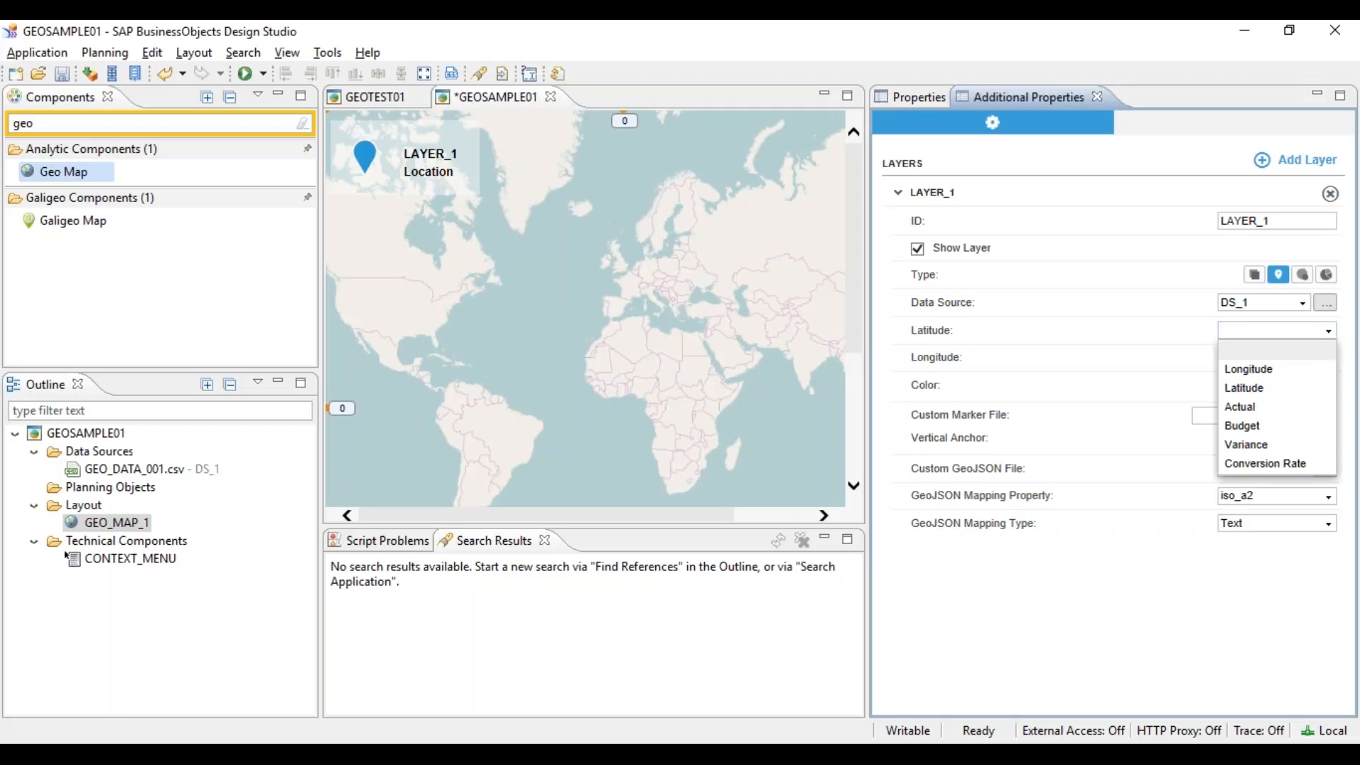
left_click(1252, 390)
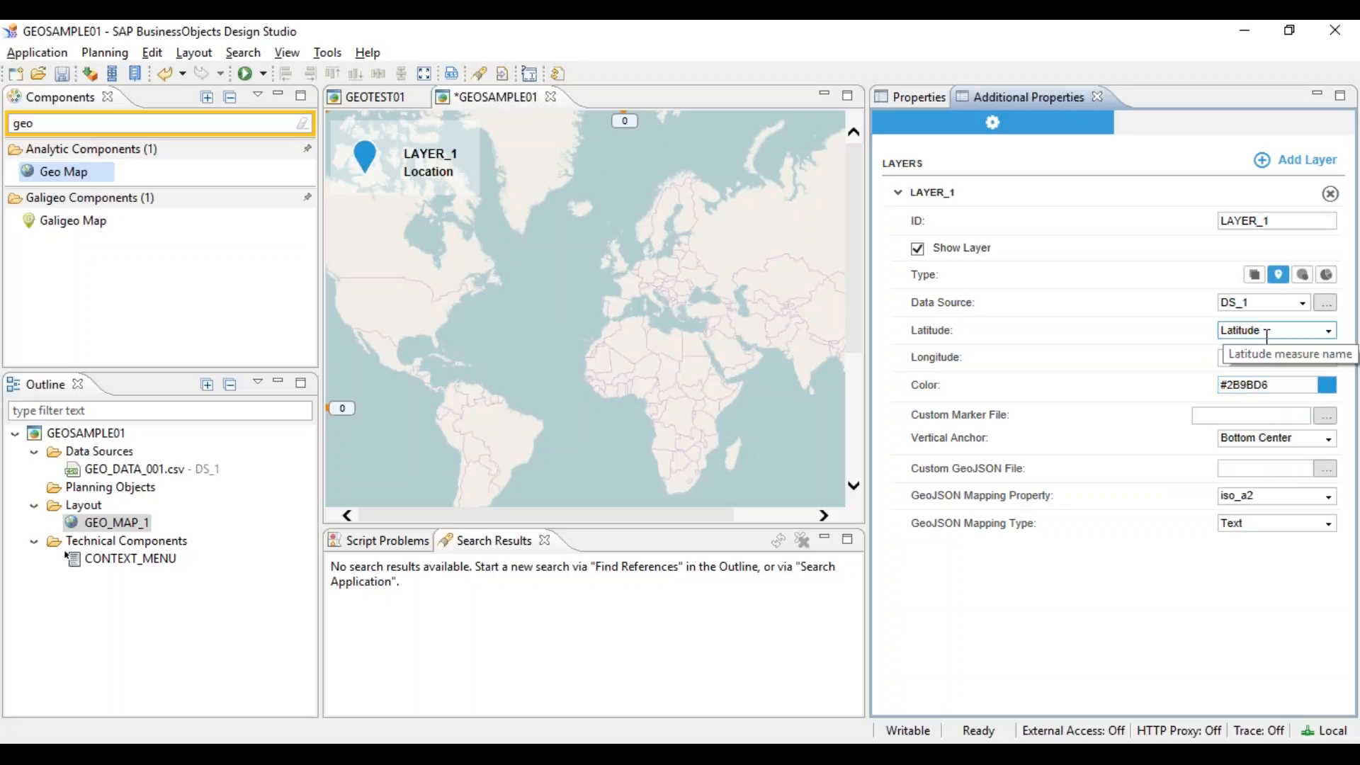
left_click(1328, 358)
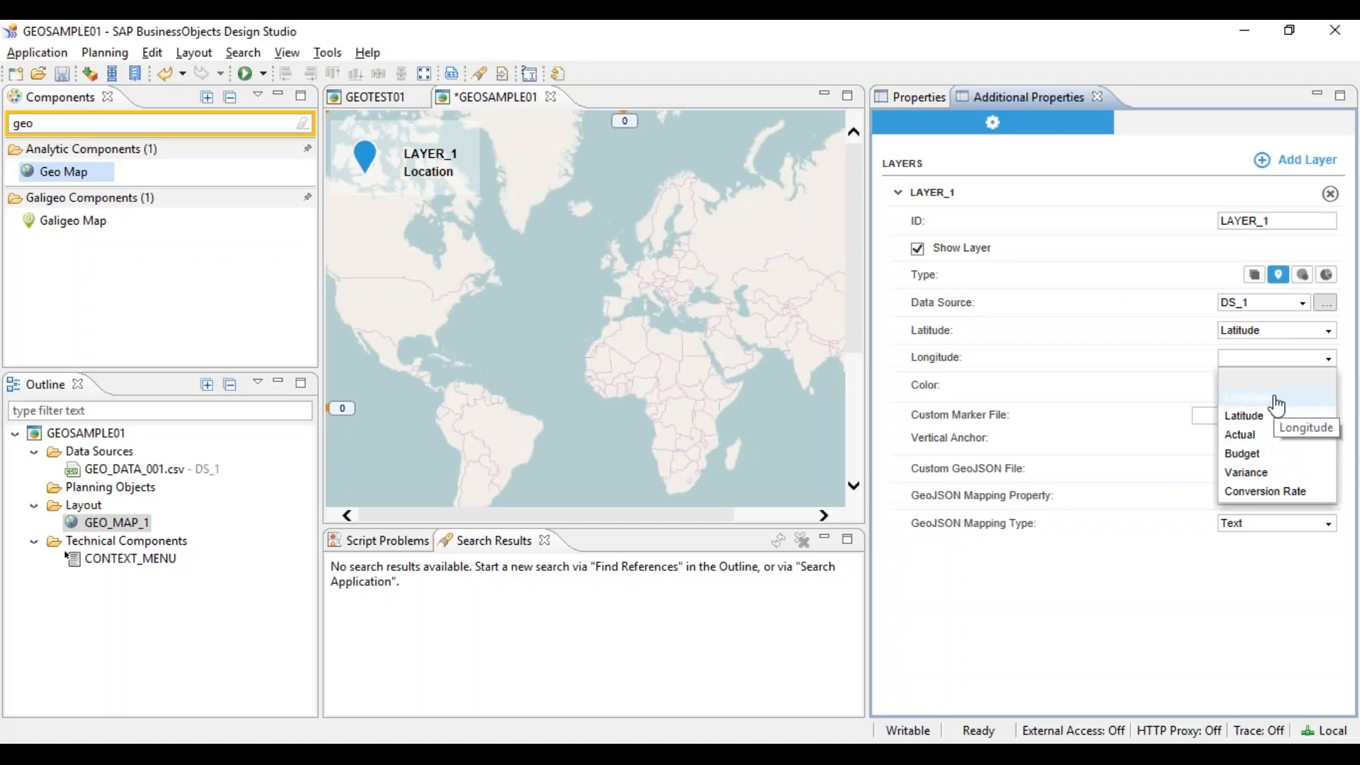
left_click(1277, 401)
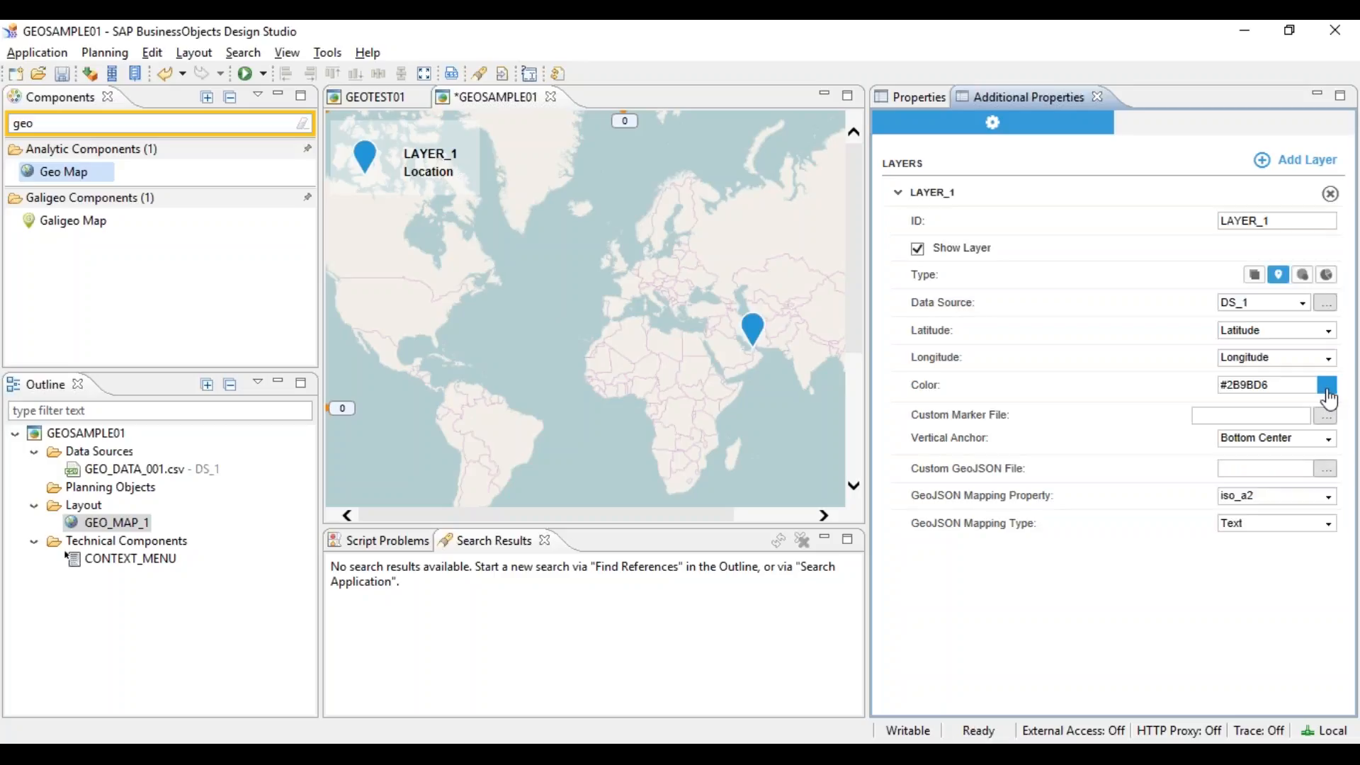
Step: Set the marker color of LAYER_1 to the basic orange, #FF8000
left_click(1329, 388)
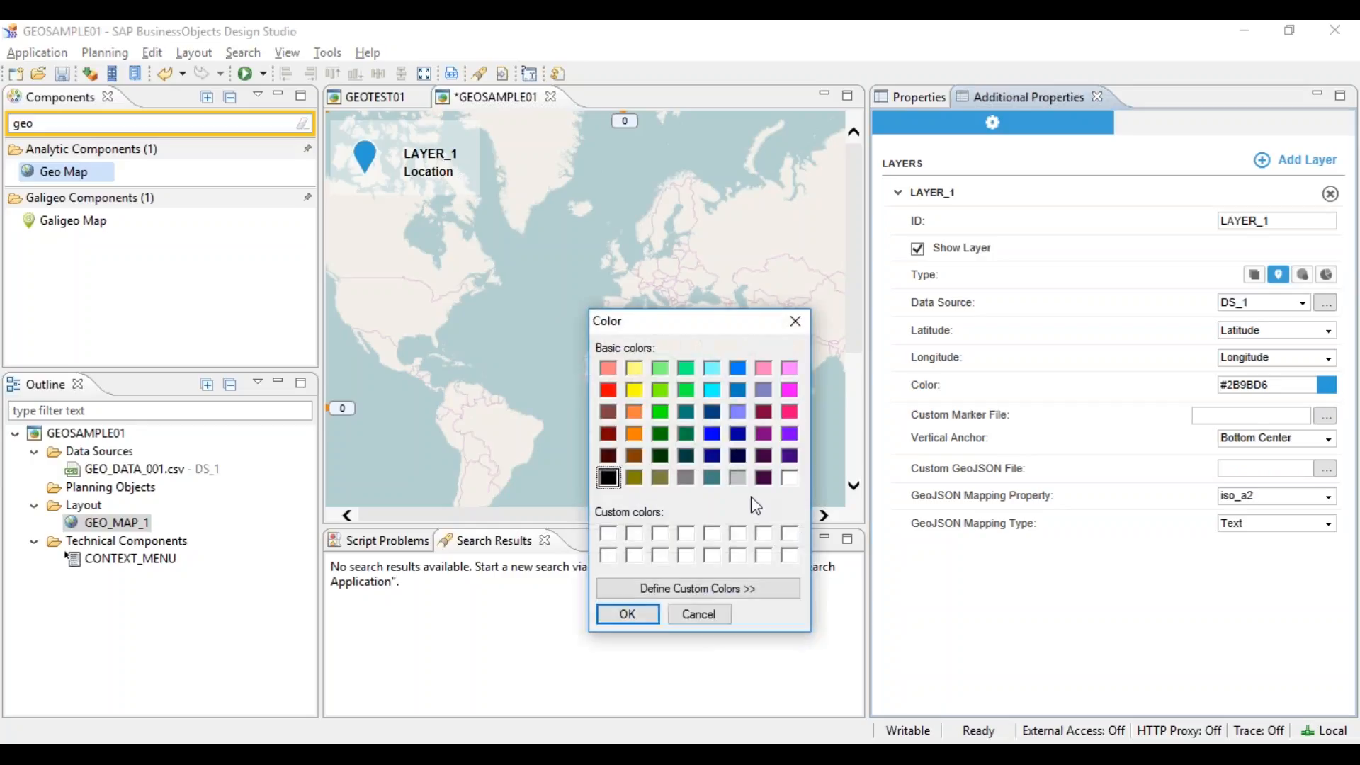
left_click(634, 436)
left_click(627, 614)
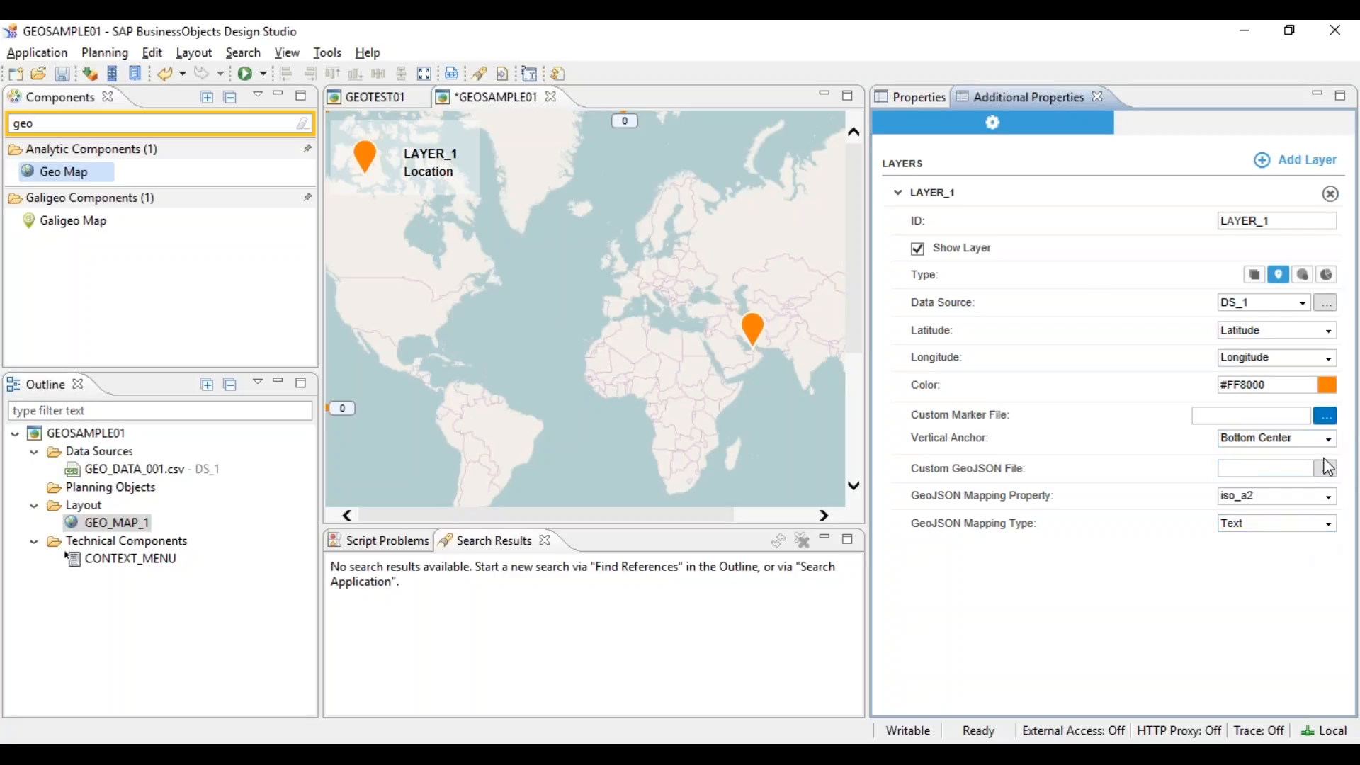
Step: Run the application and examine the location markers around Dubai on the map
left_click(247, 74)
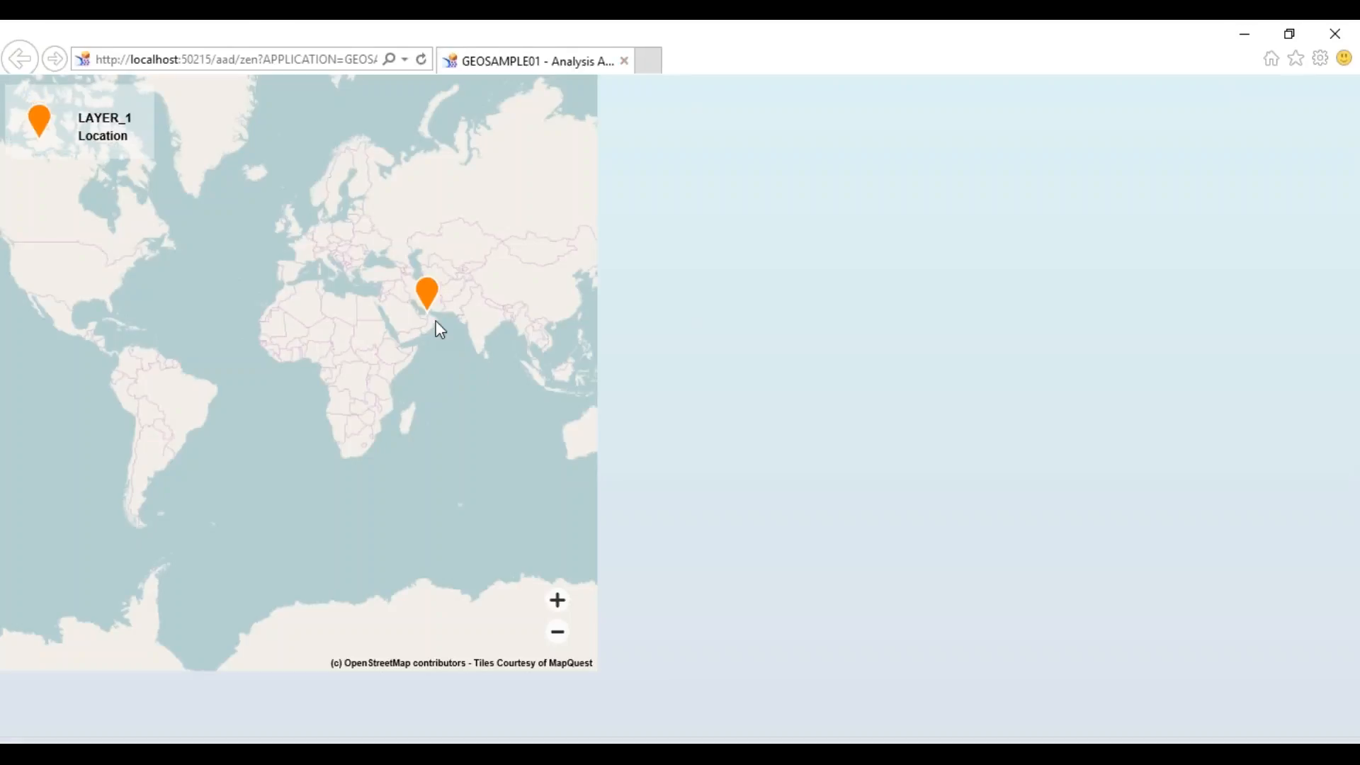
scroll(435, 321, "up", 1)
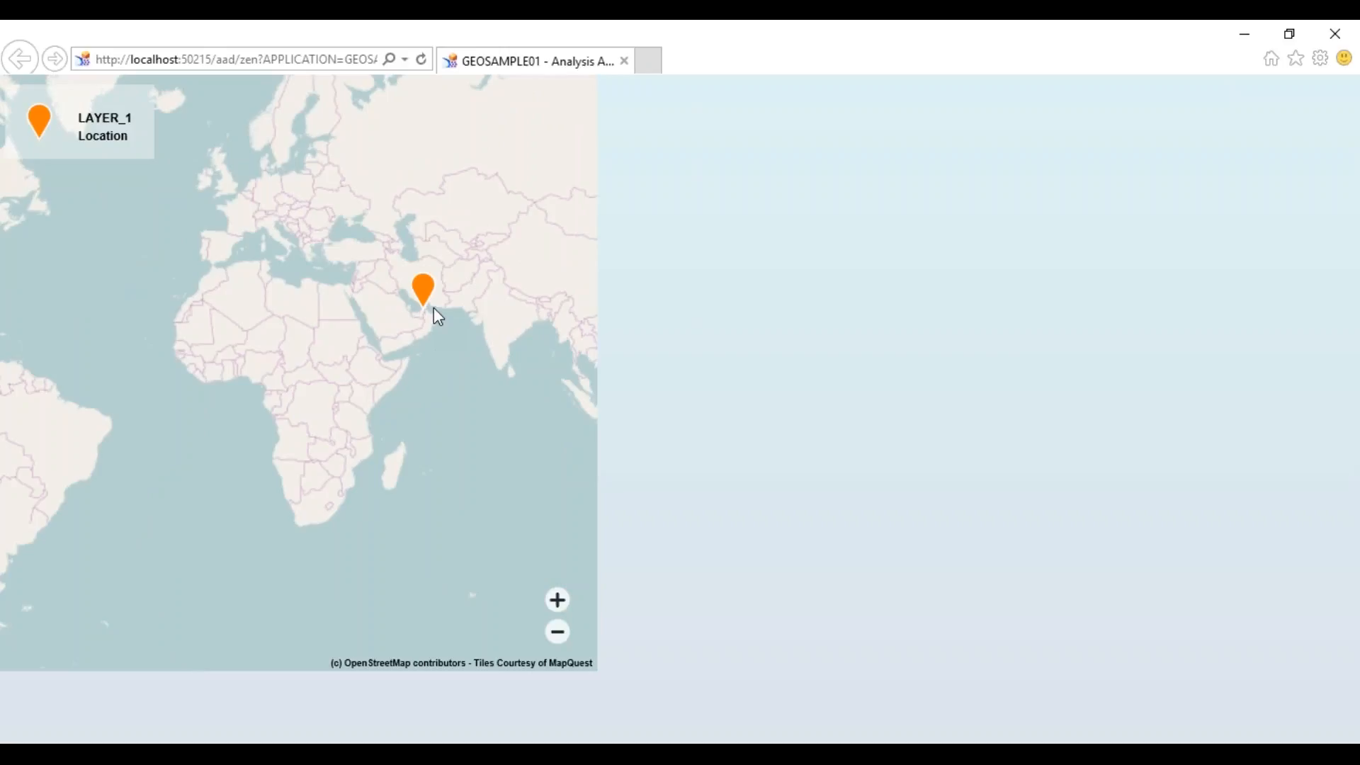
scroll(433, 309, "up", 2)
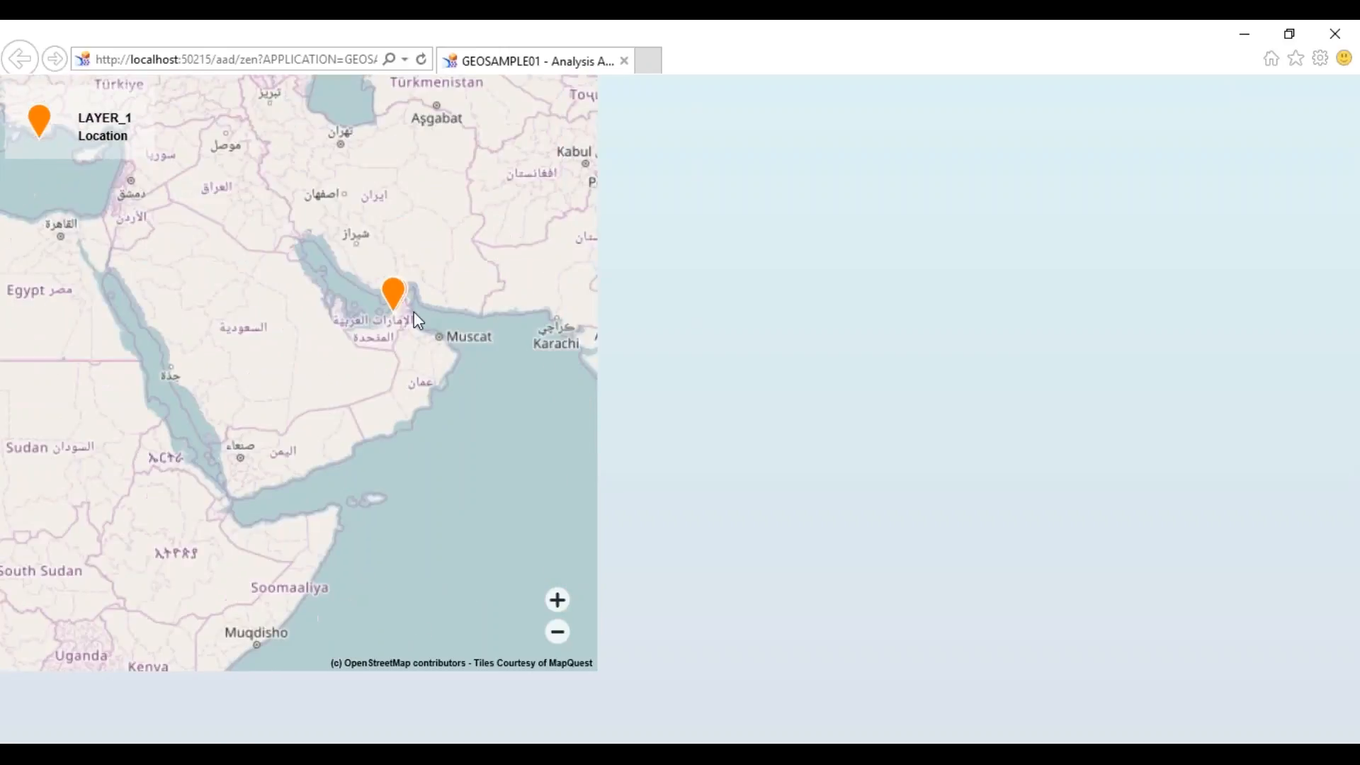
scroll(414, 312, "up", 1)
scroll(399, 315, "up", 1)
scroll(377, 323, "up", 1)
scroll(356, 300, "up", 1)
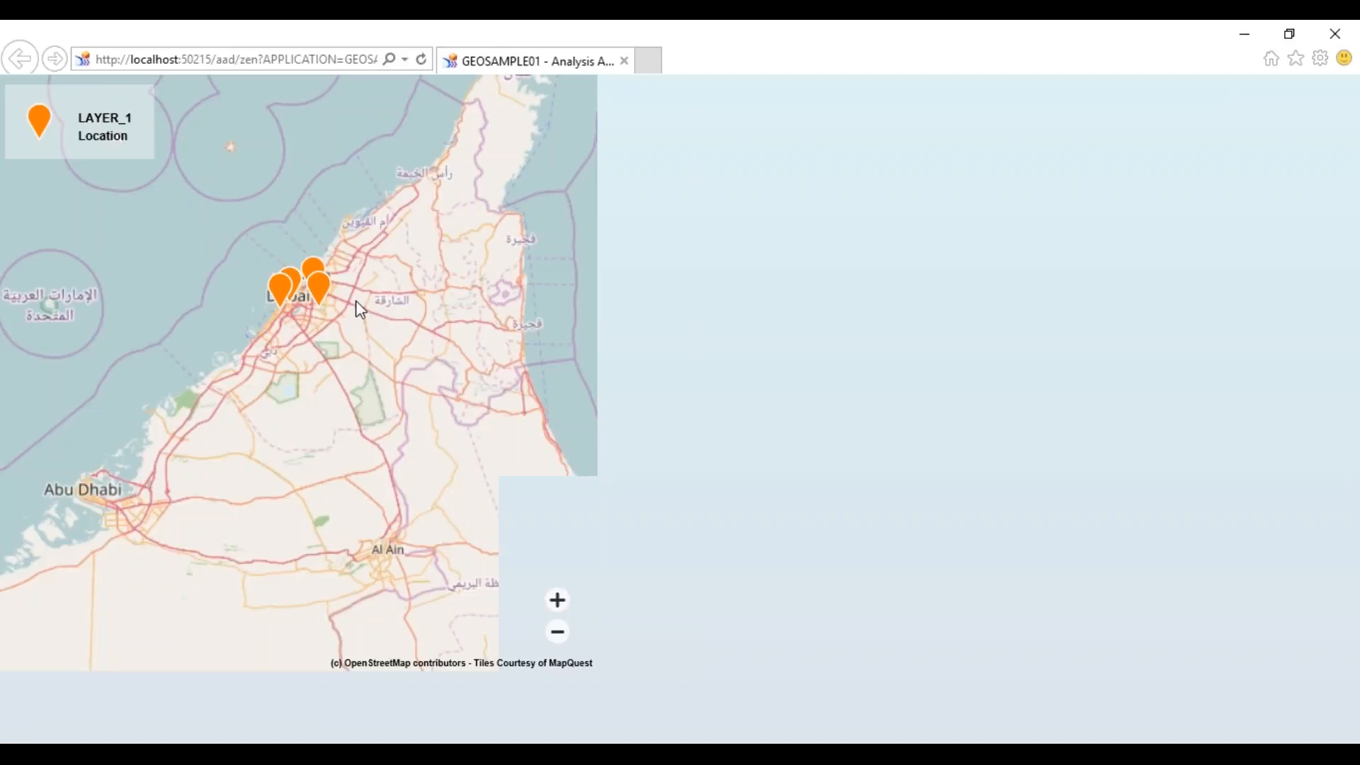
scroll(353, 305, "up", 1)
scroll(327, 297, "up", 1)
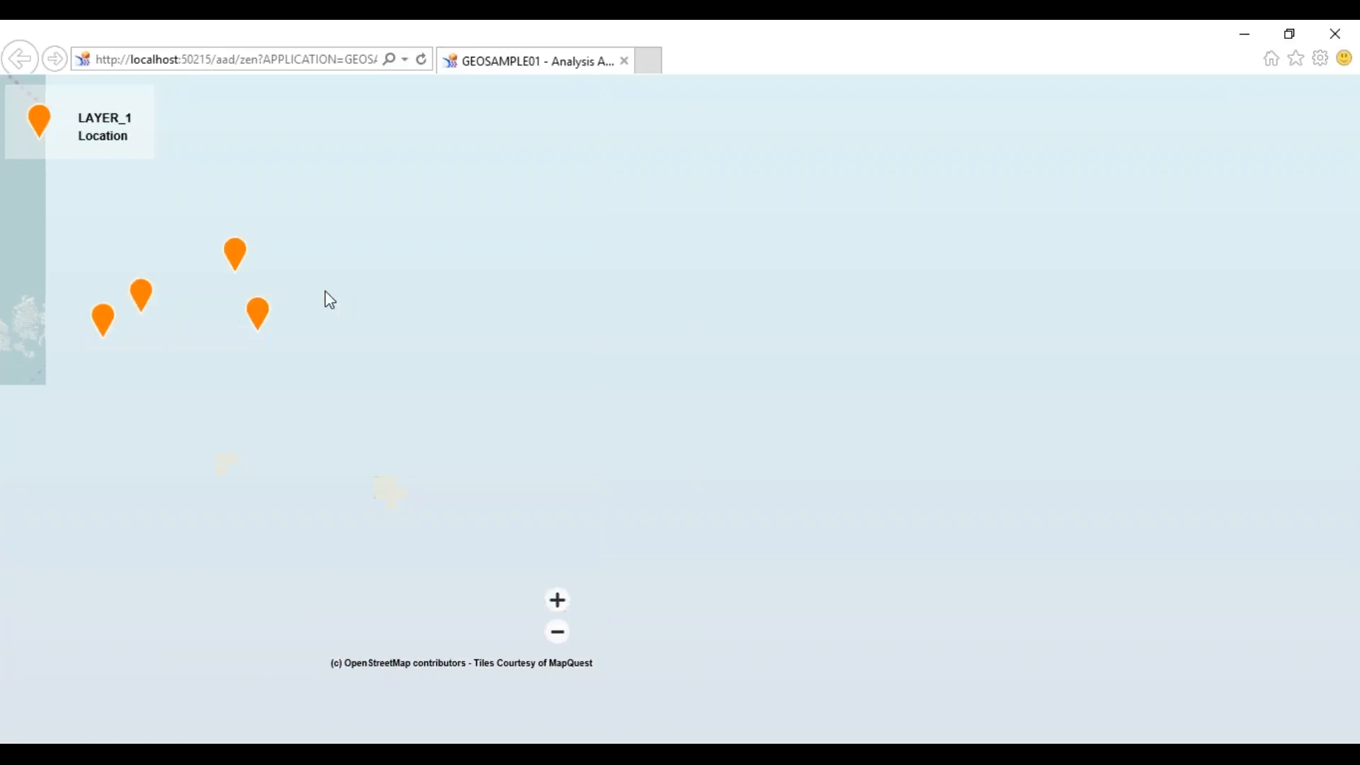
scroll(300, 278, "up", 1)
left_click_drag(282, 325, 497, 350)
mouse_move(382, 255)
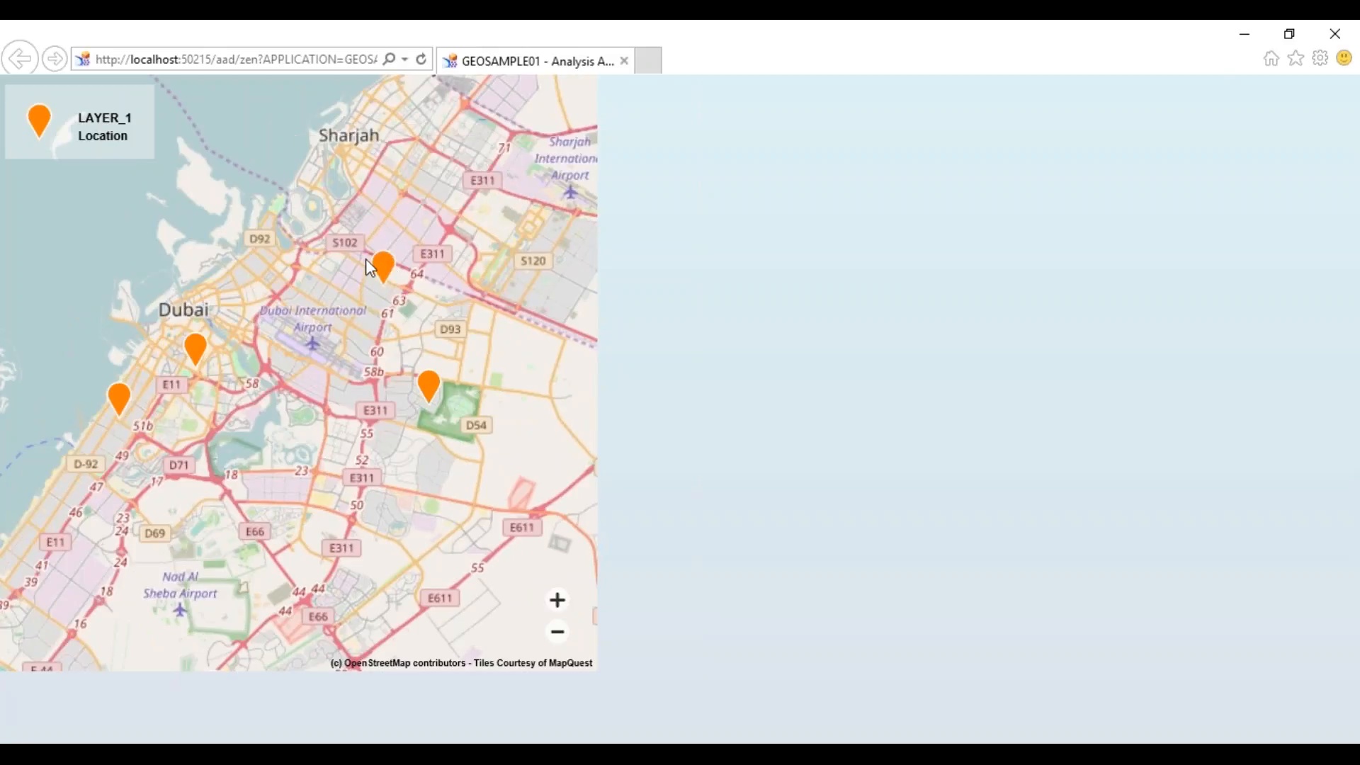
Step: Back in Design Studio, edit the initial view of GEO_DATA_001.csv and remove the Area dimension from the rows
key("alt+Tab")
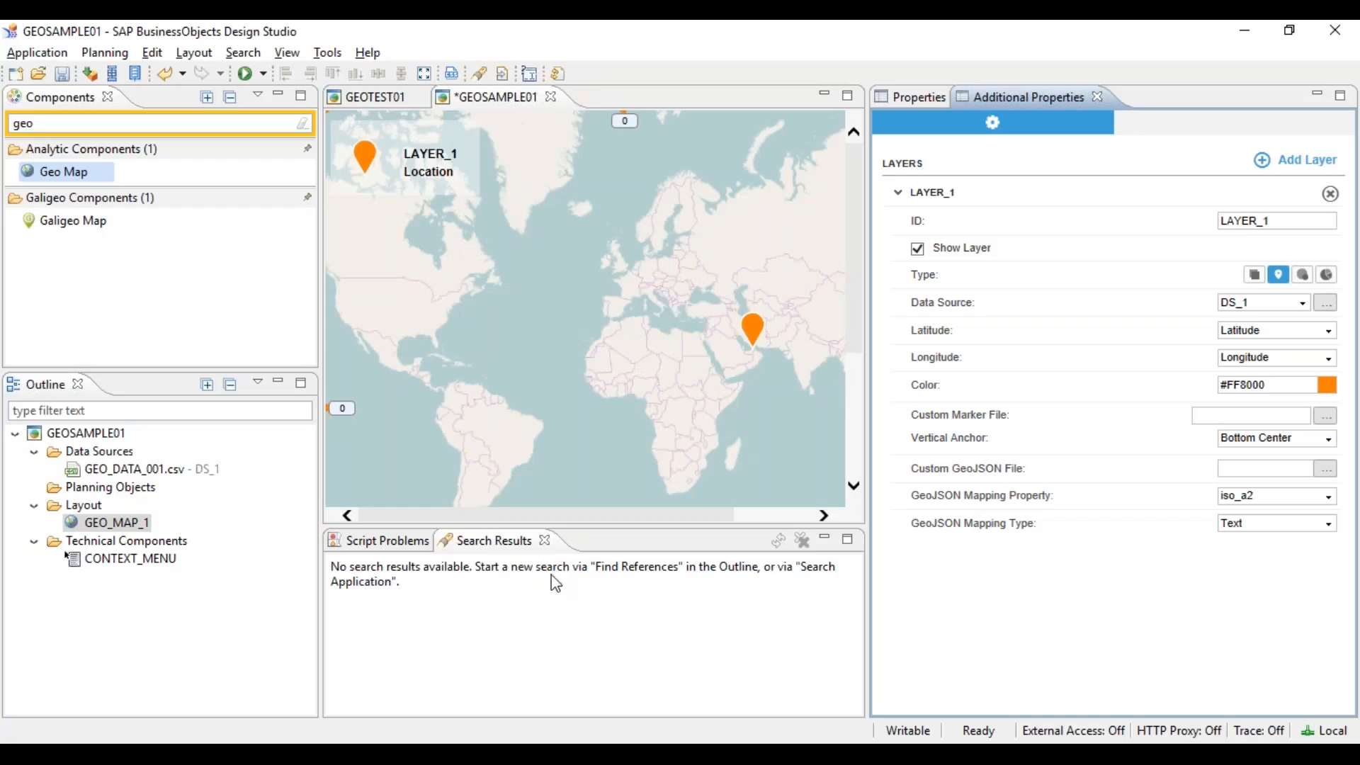
right_click(159, 468)
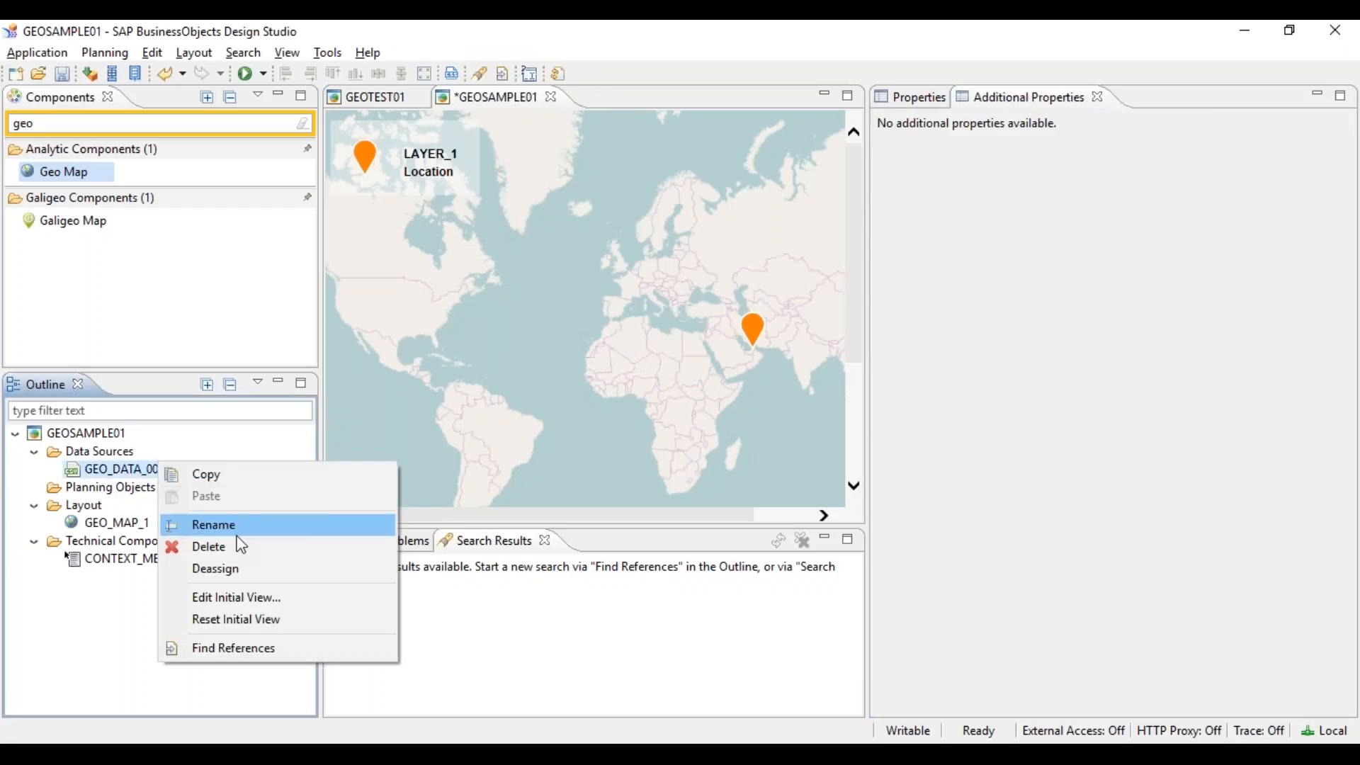
left_click(244, 600)
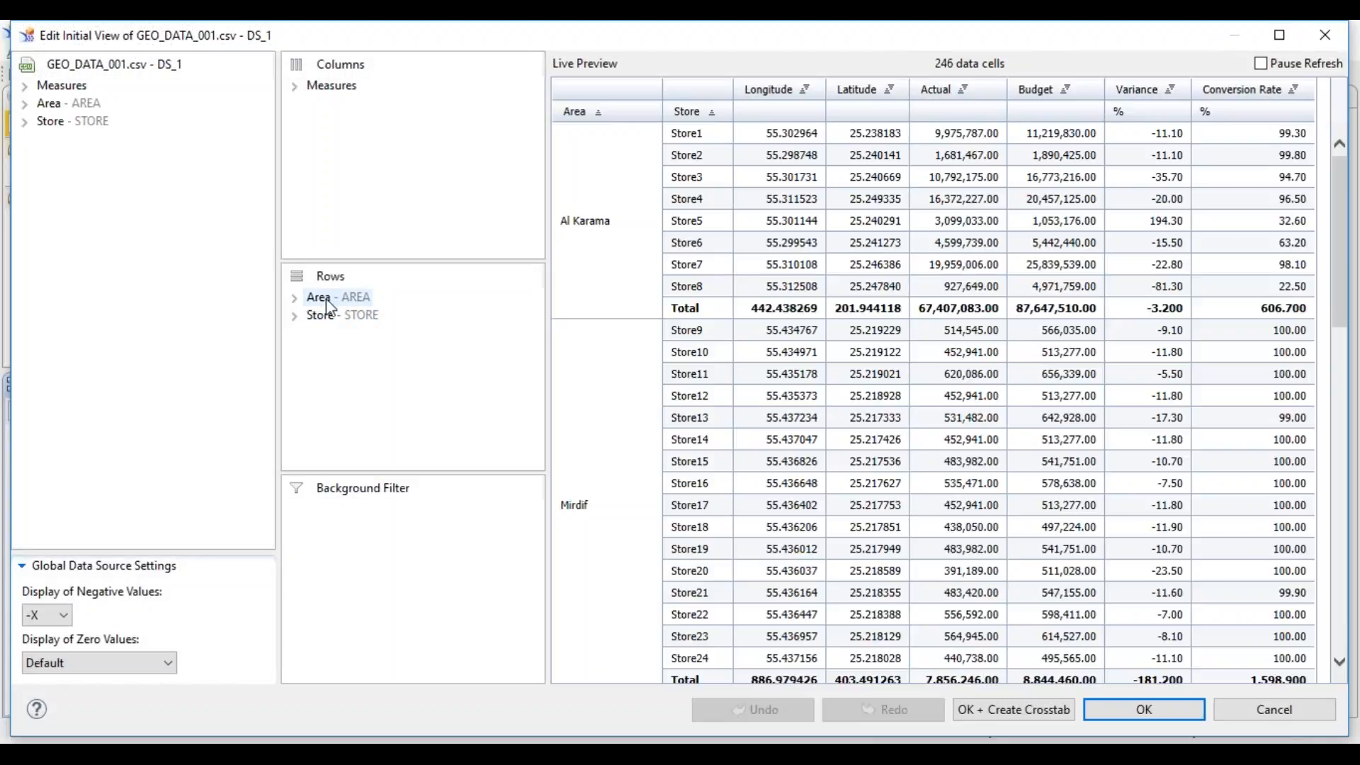
left_click(329, 301)
left_click_drag(326, 298, 237, 310)
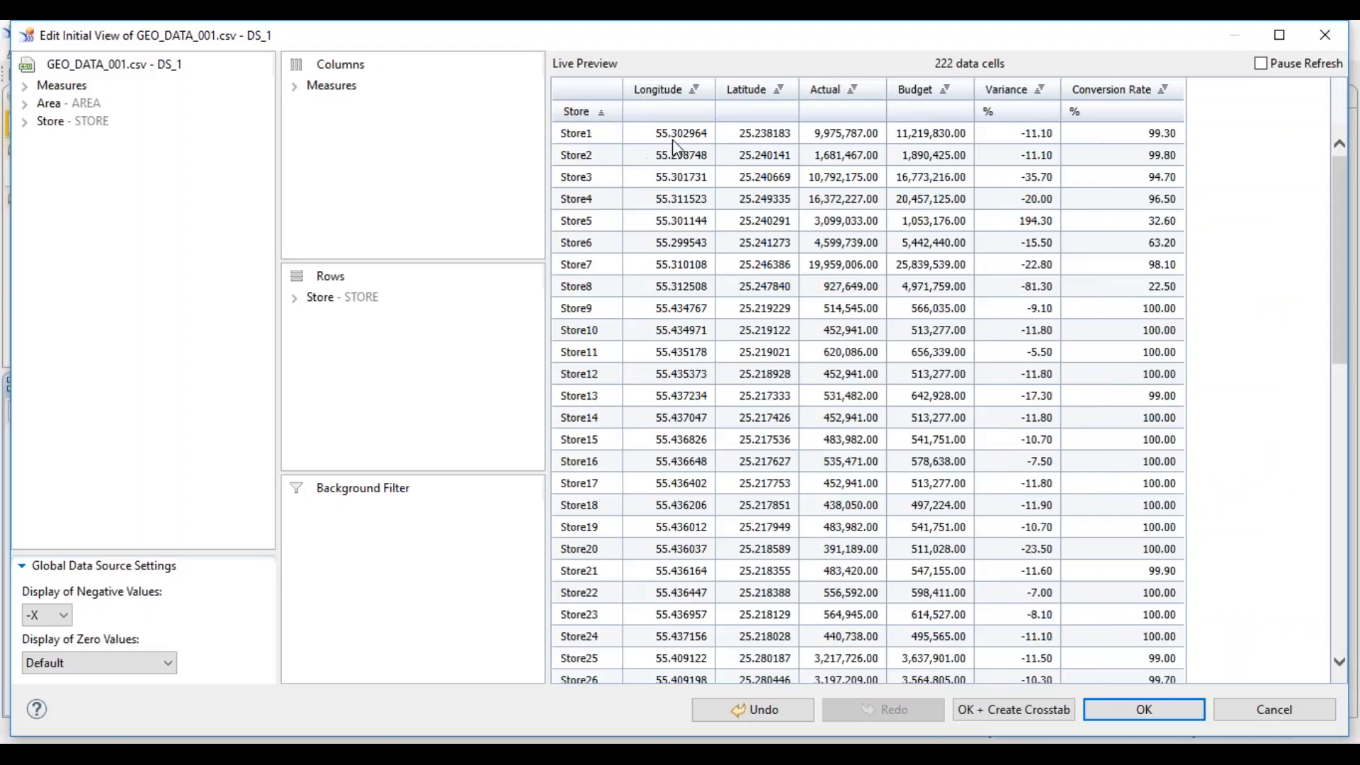
left_click(1143, 709)
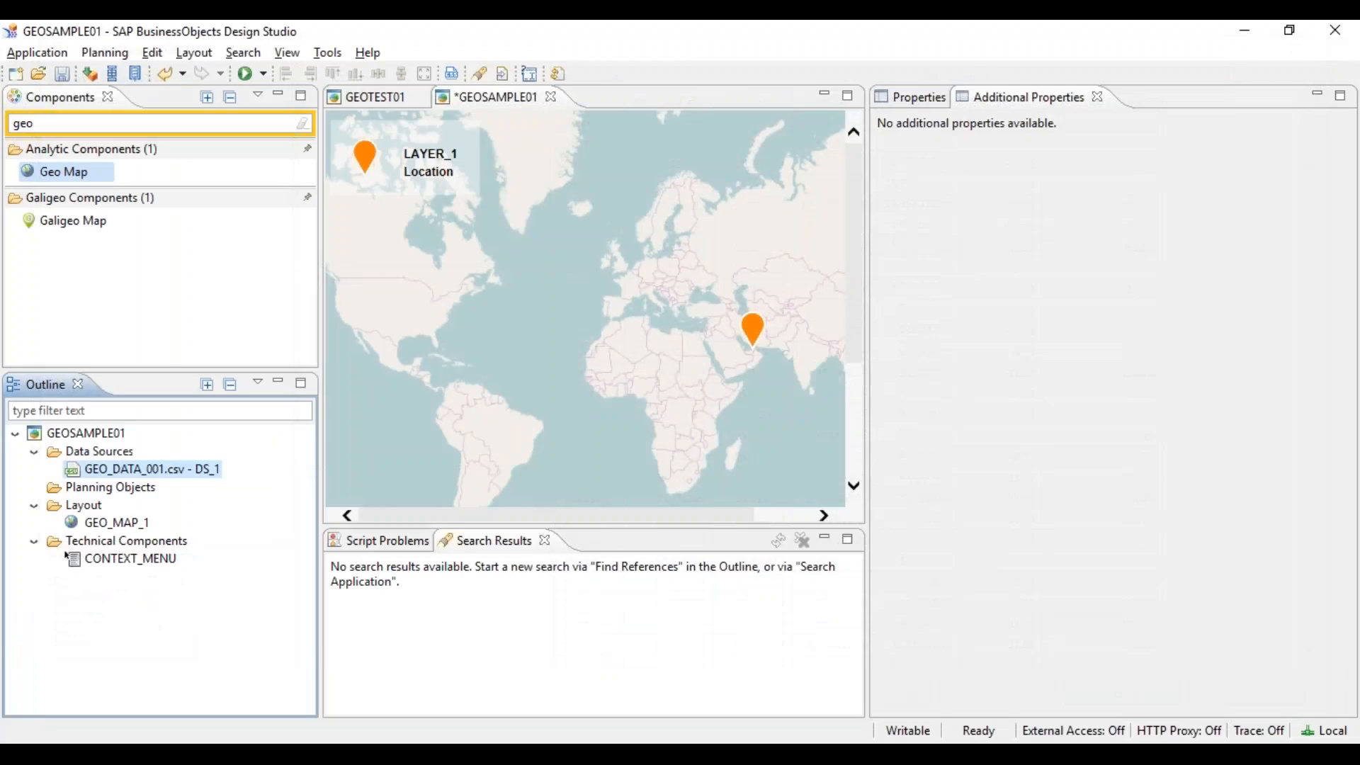
Step: Run the application again and examine how the individual store markers are spread across Dubai
left_click(248, 73)
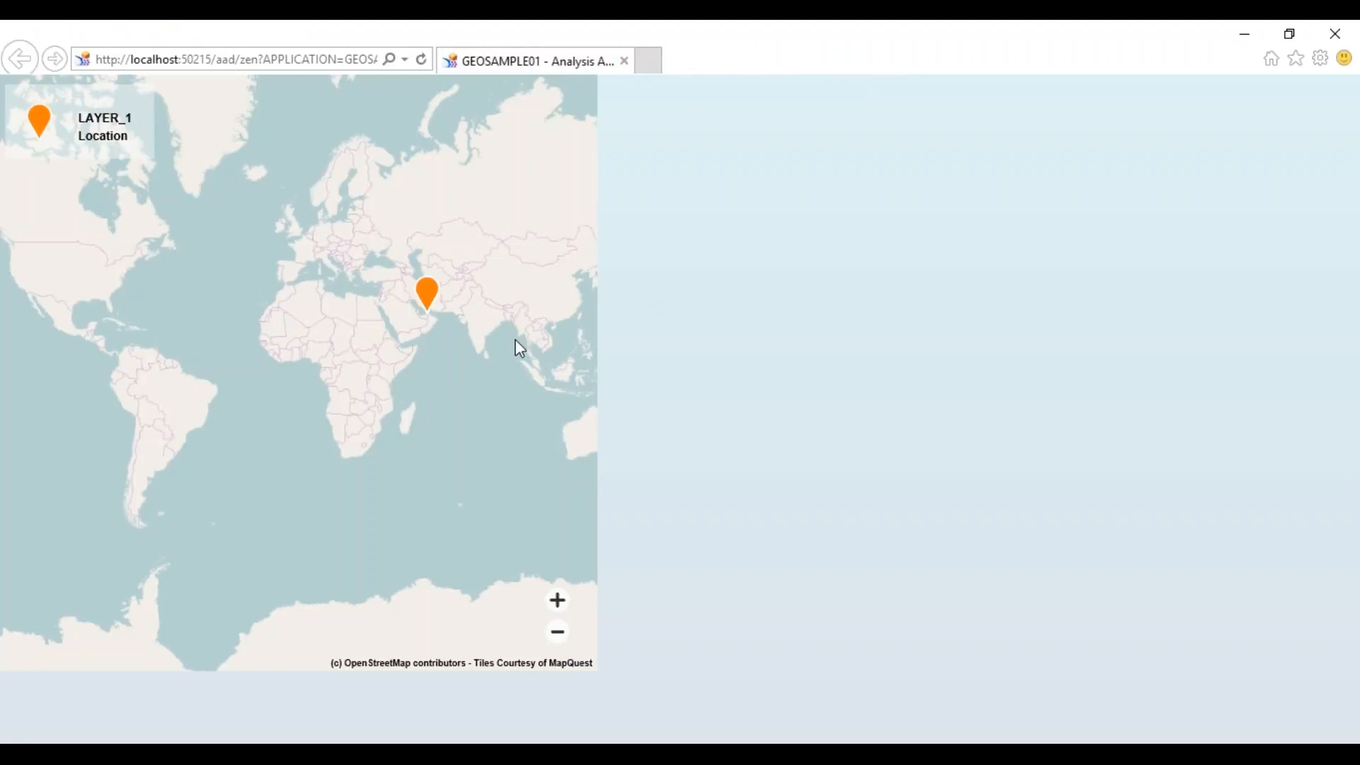
scroll(456, 347, "up", 1)
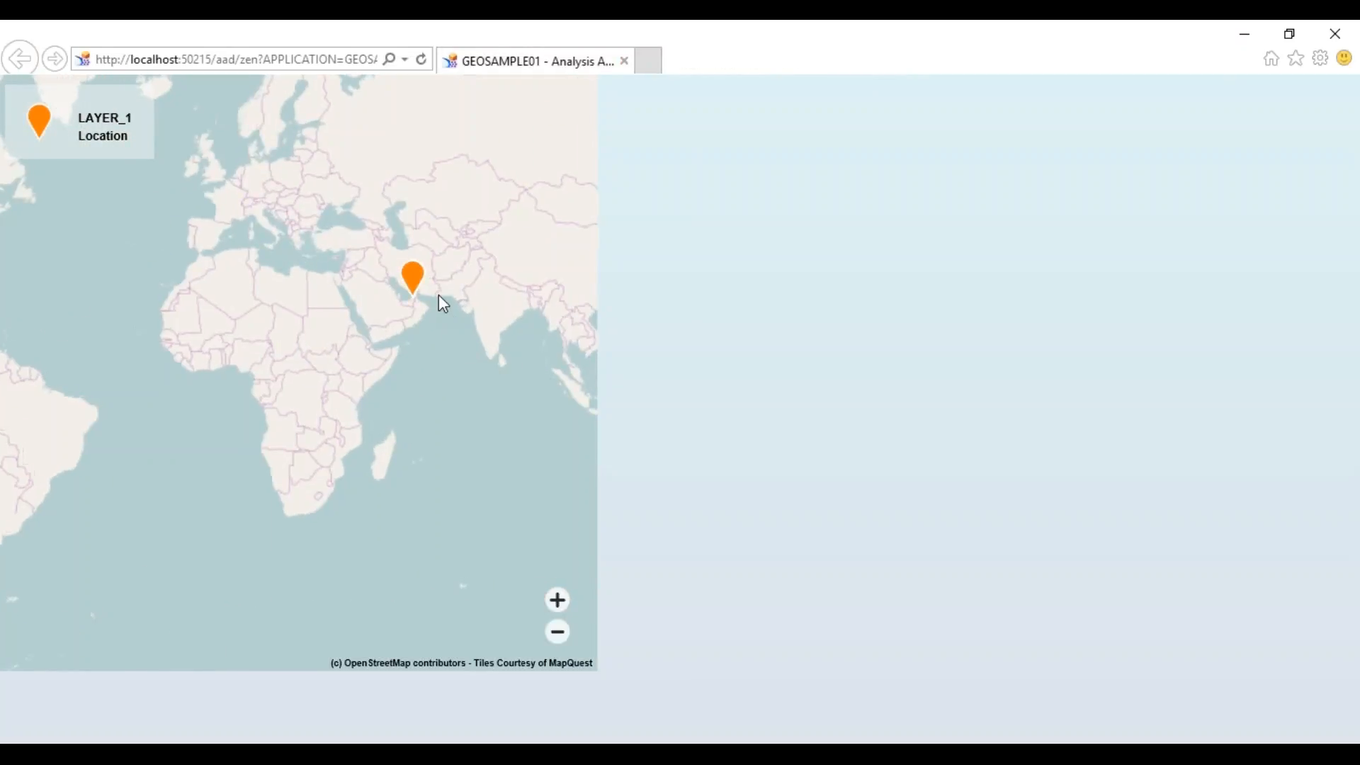
scroll(439, 295, "up", 1)
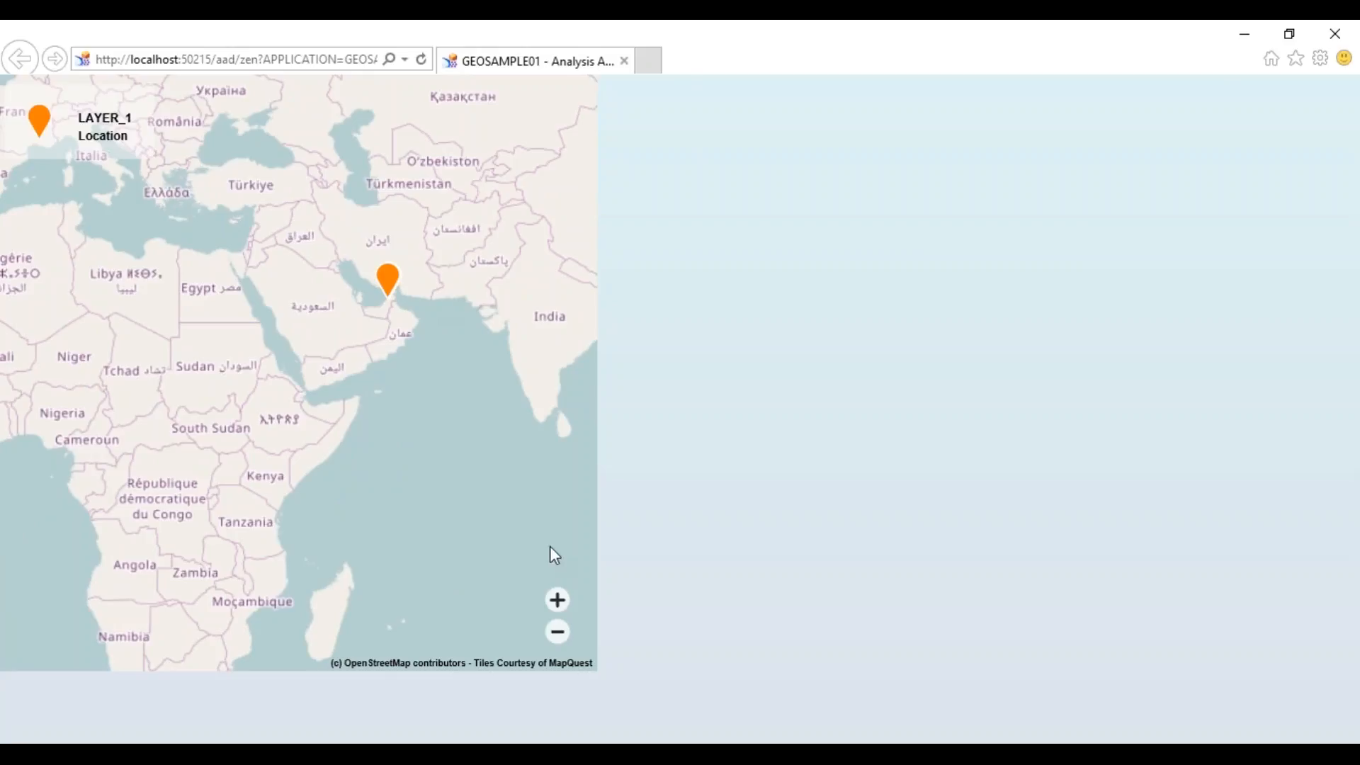
left_click(557, 600)
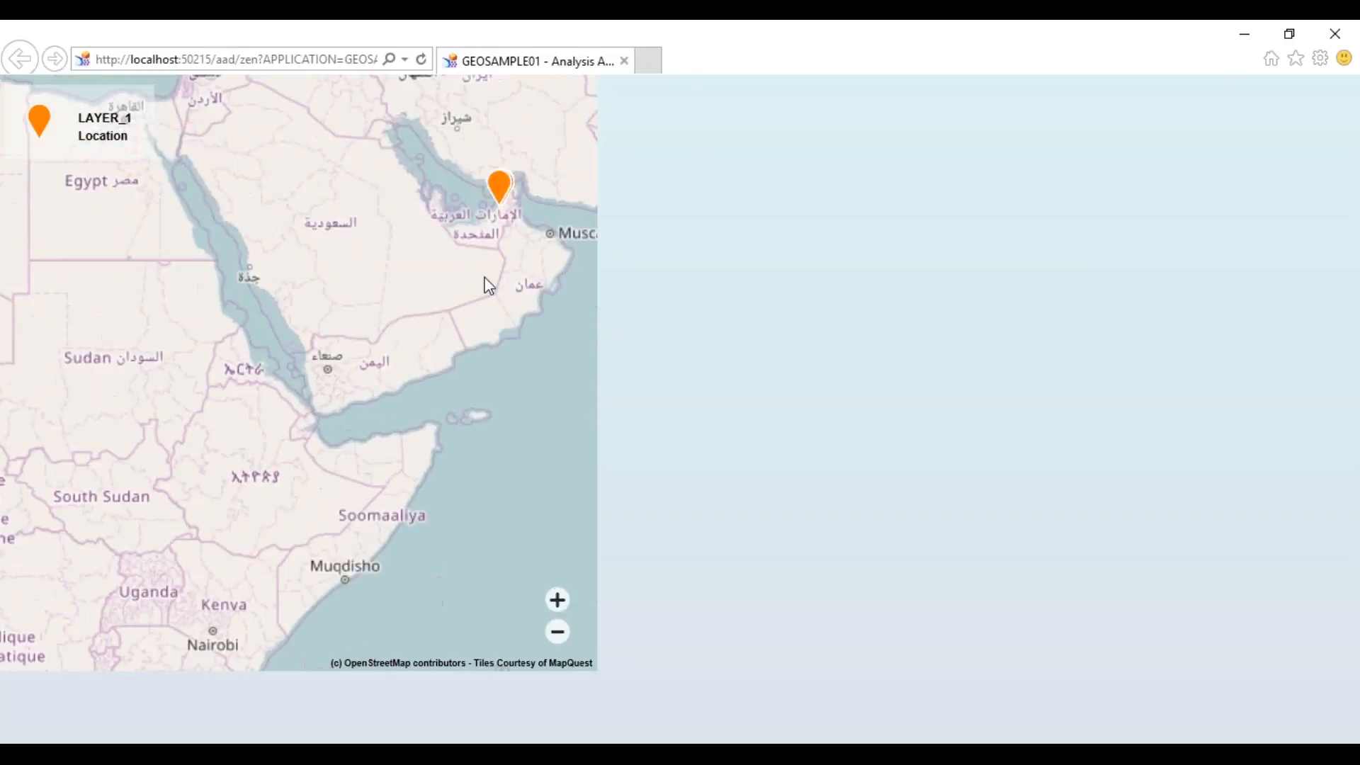
left_click_drag(587, 343, 471, 562)
left_click(557, 599)
left_click(557, 600)
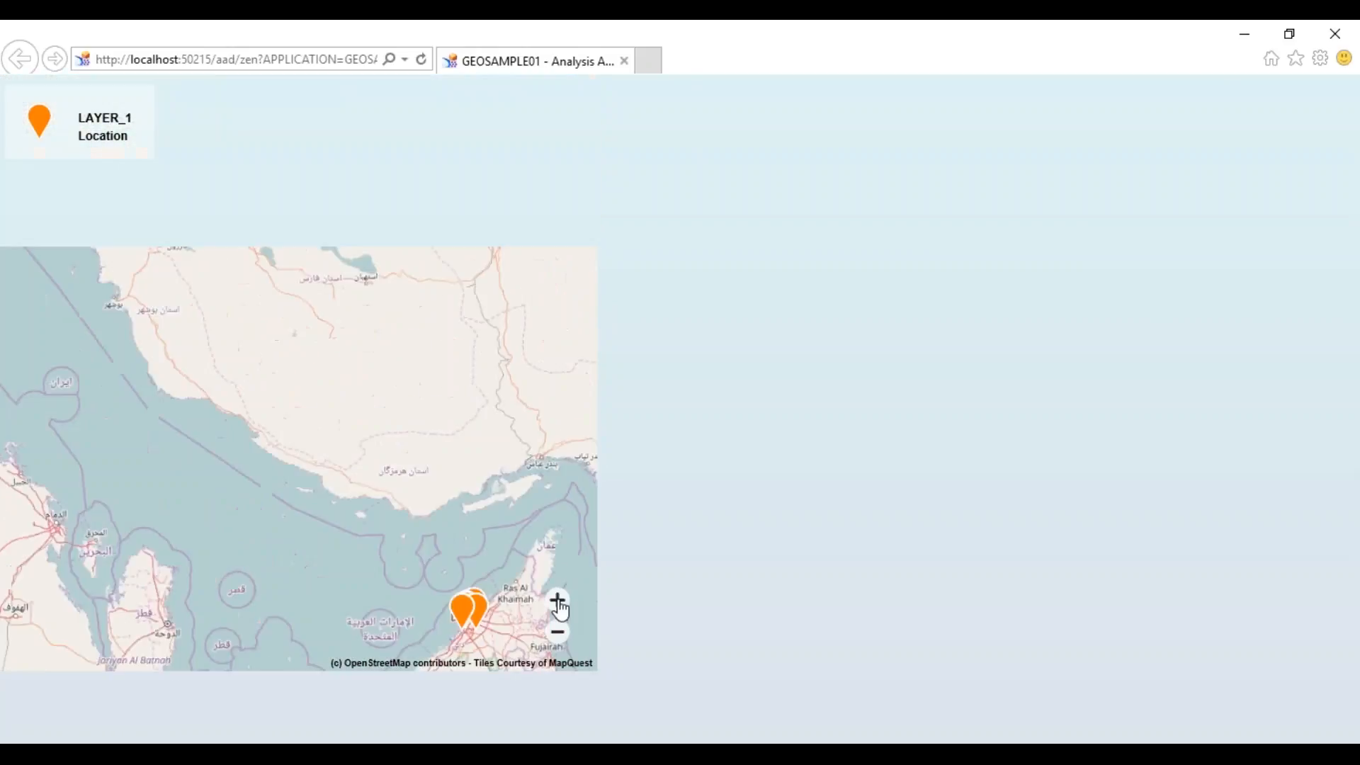
left_click_drag(543, 594, 451, 403)
left_click(558, 599)
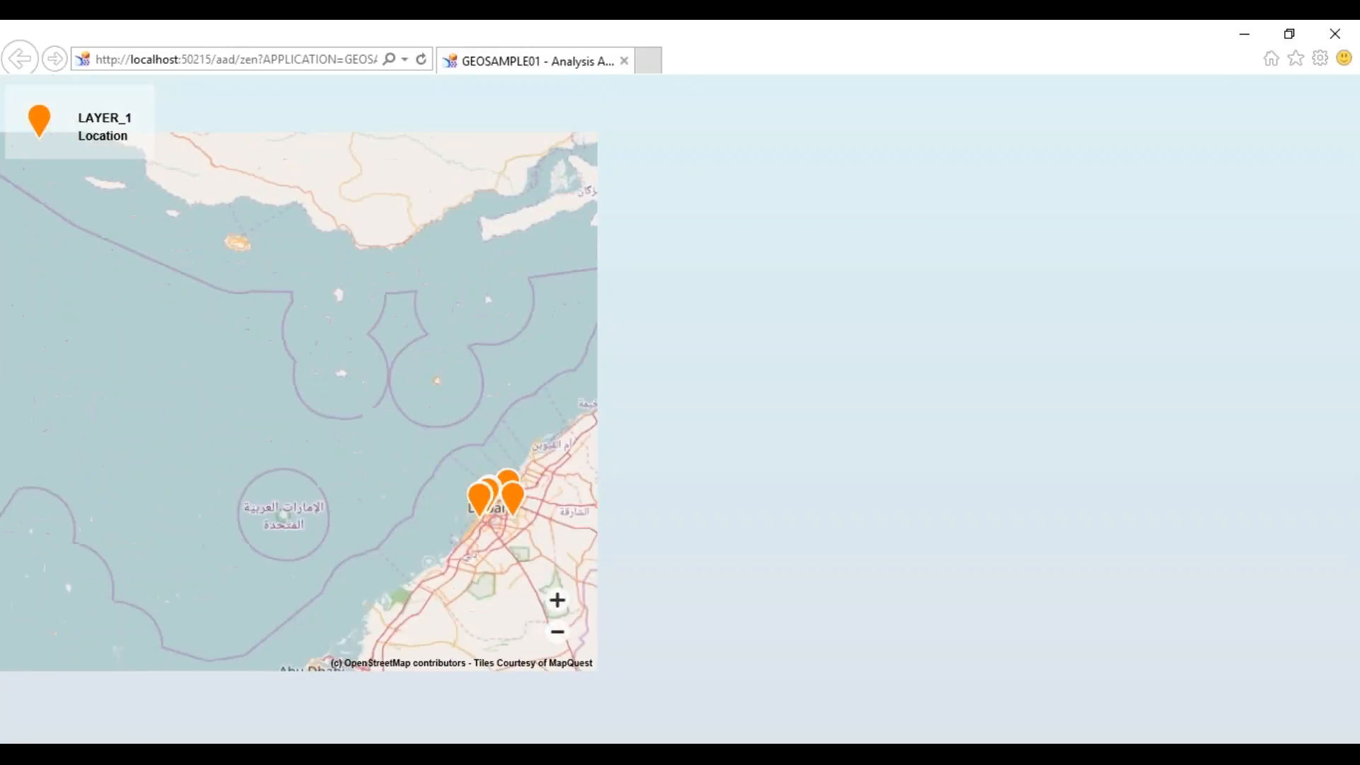
left_click(557, 600)
left_click_drag(489, 580, 438, 506)
left_click(557, 600)
left_click(557, 599)
left_click_drag(506, 444, 435, 386)
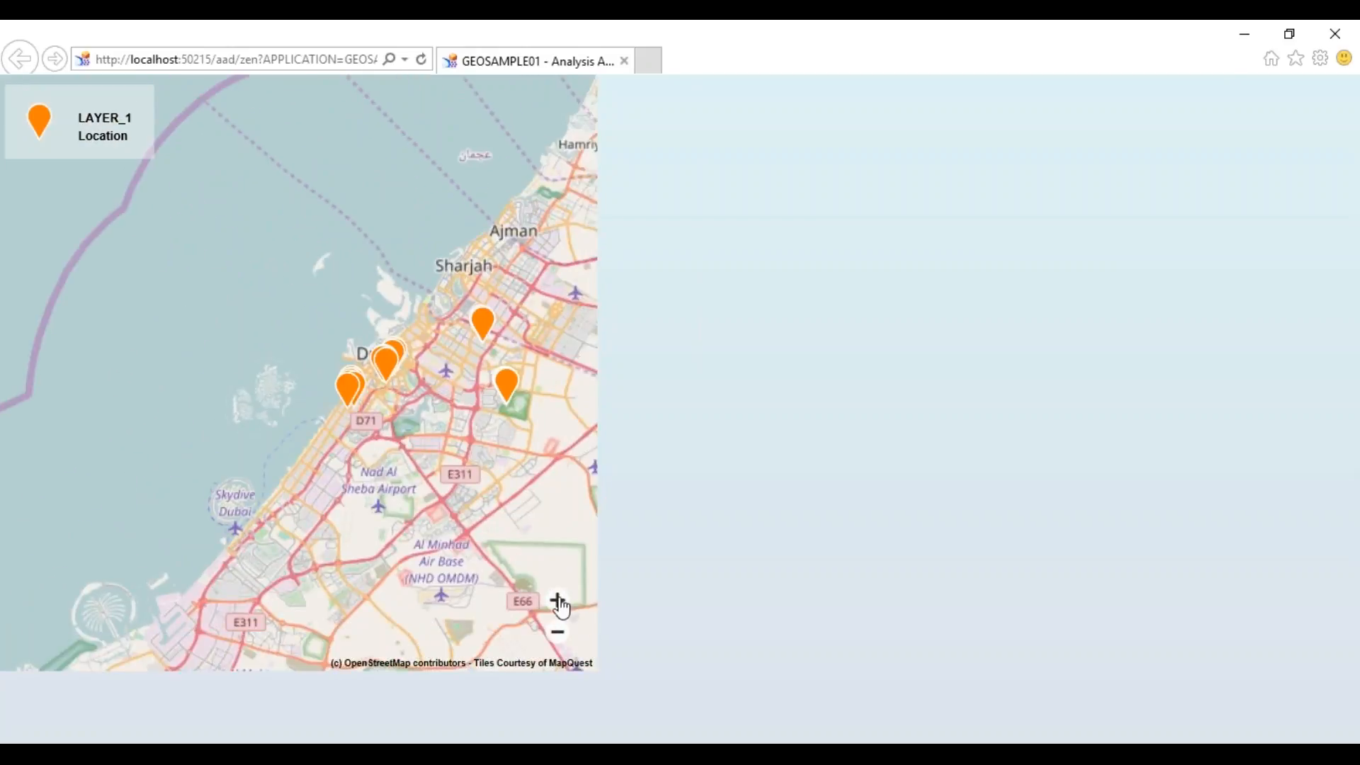
left_click(557, 600)
left_click_drag(474, 521, 226, 443)
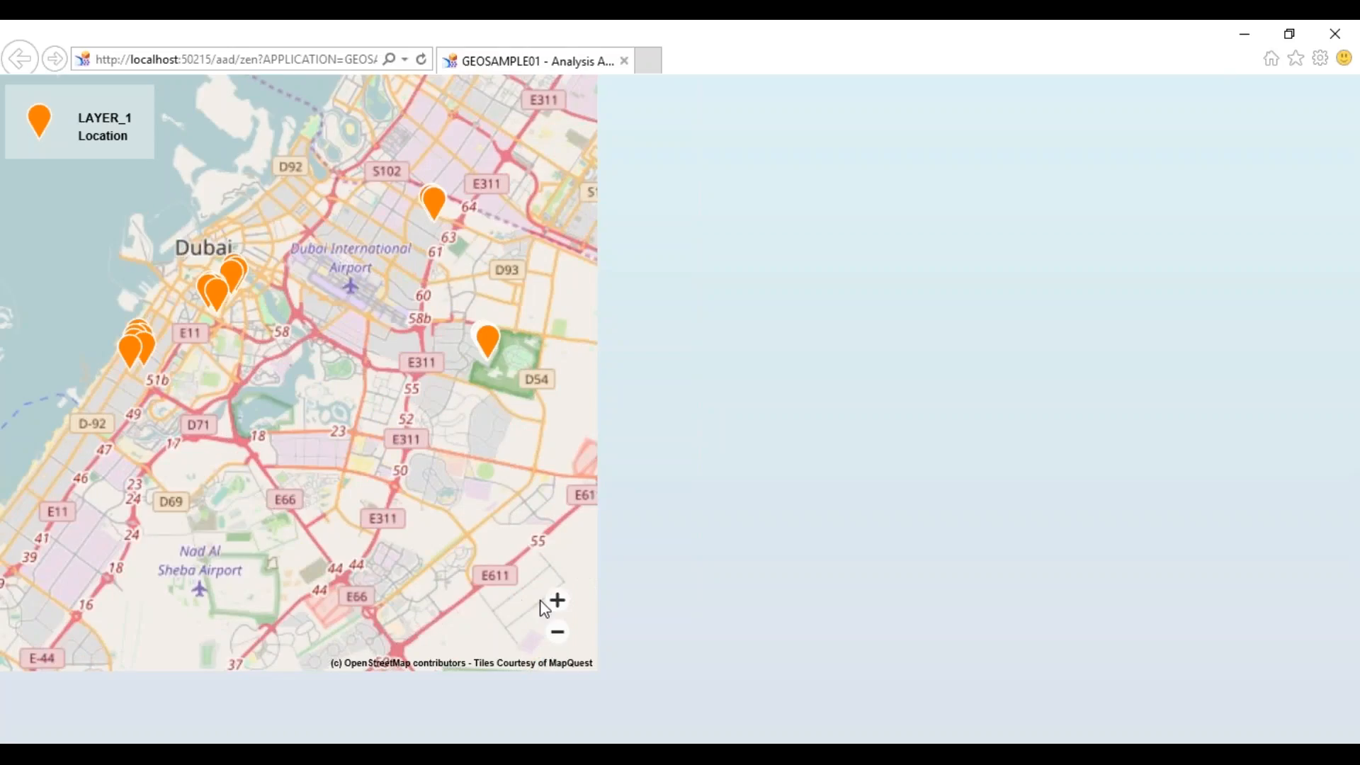
left_click(557, 600)
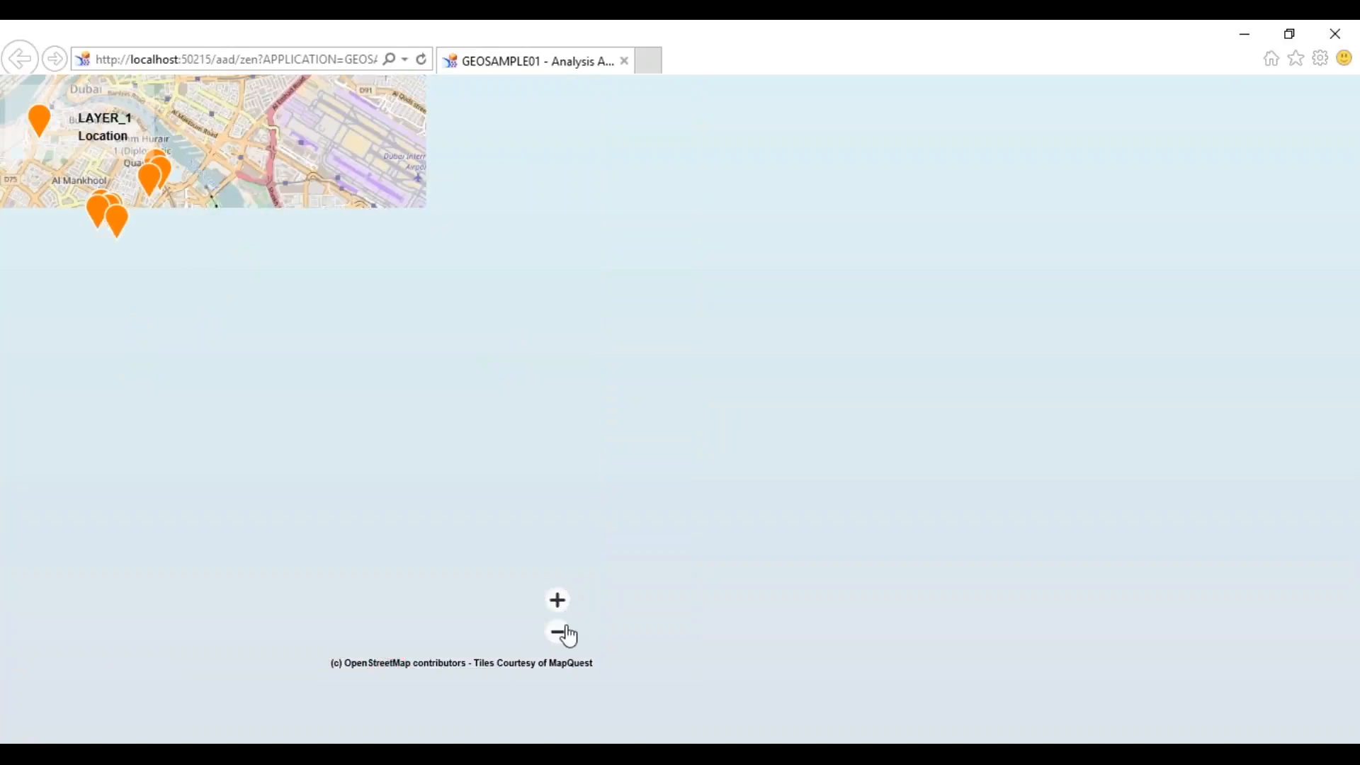
left_click(557, 632)
left_click_drag(221, 352, 266, 405)
mouse_move(231, 330)
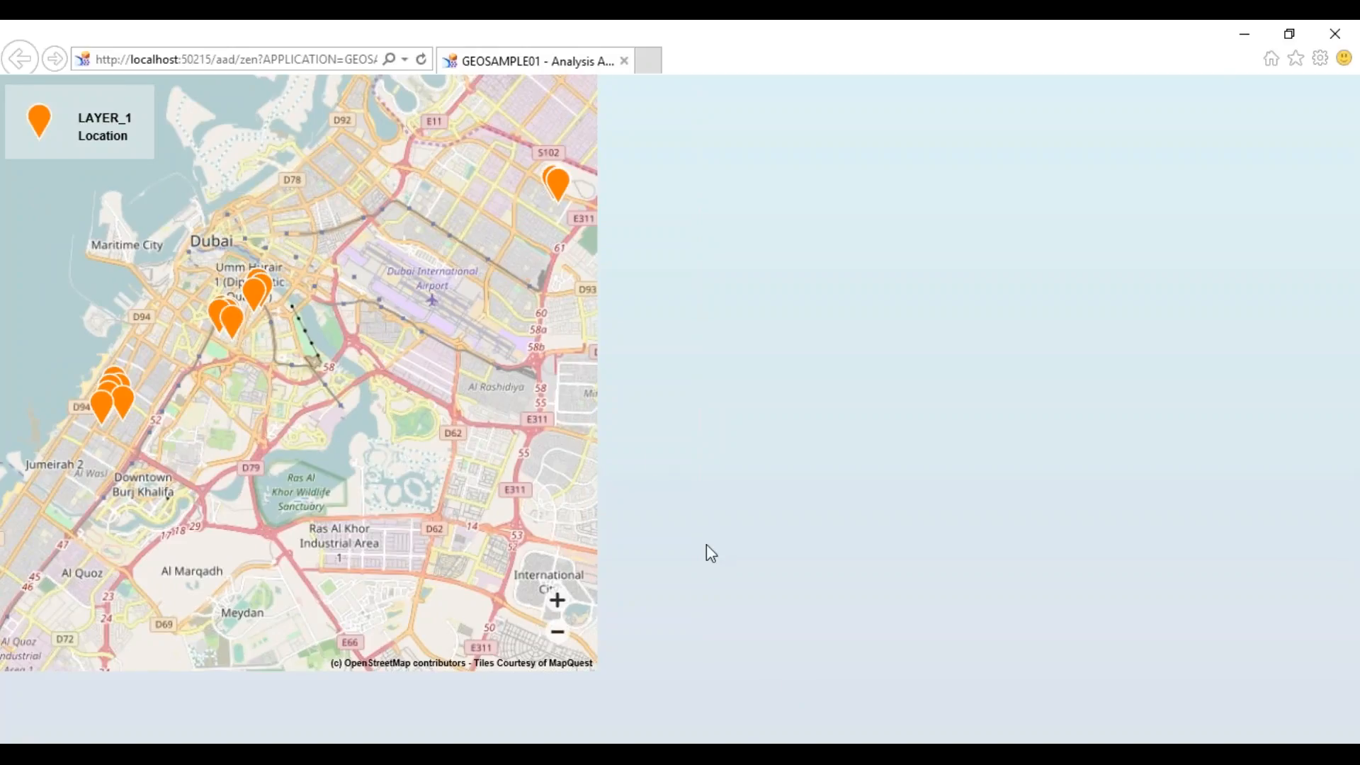
Step: Return to Design Studio and turn off Show Layer for LAYER_1 of the Geo Map
mouse_move(757, 752)
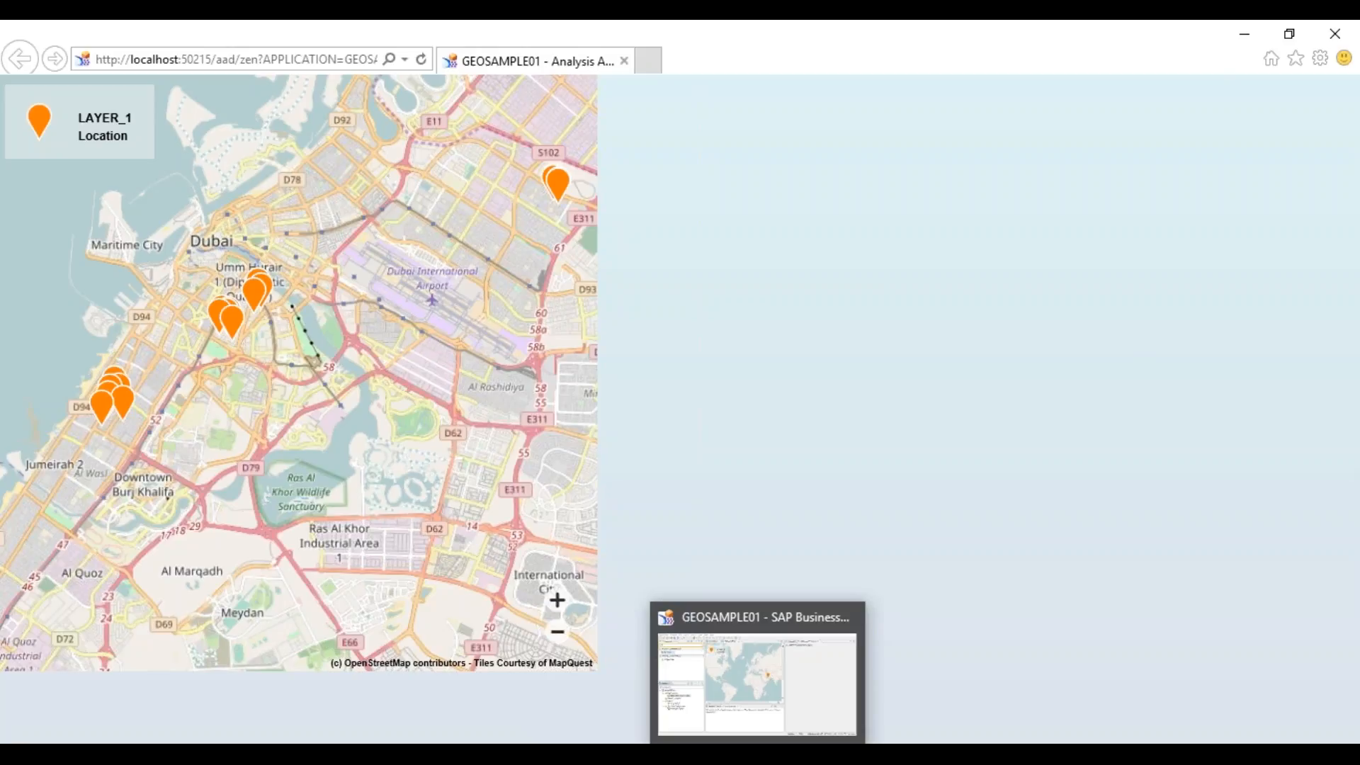
left_click(756, 679)
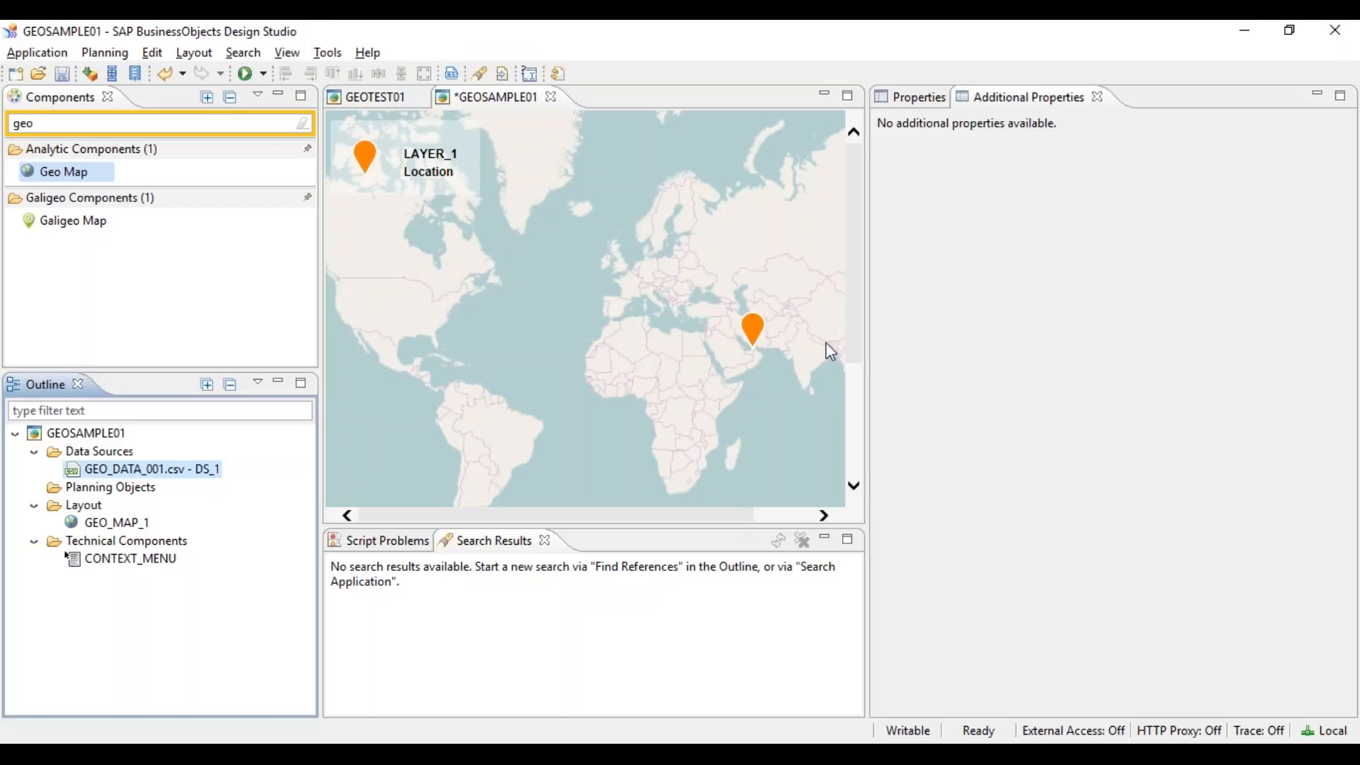
left_click(637, 258)
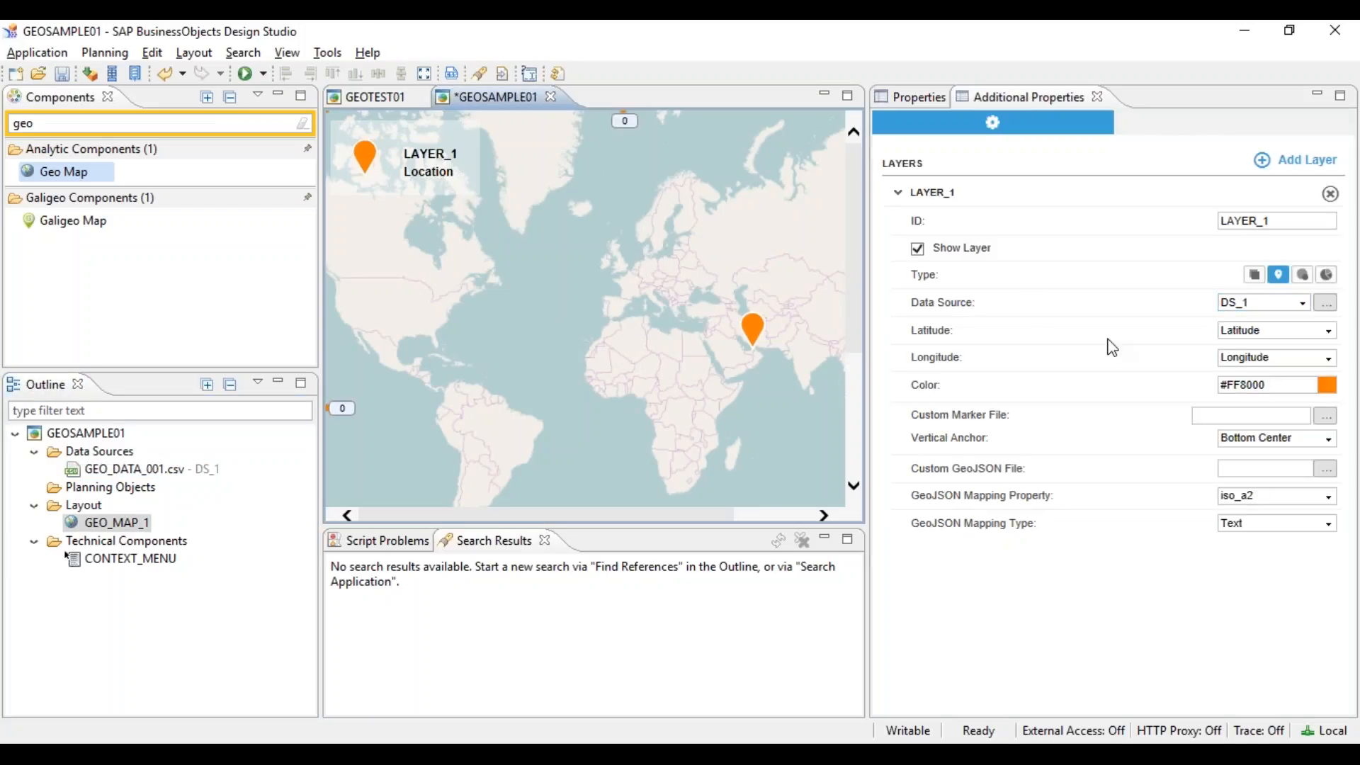
left_click(918, 250)
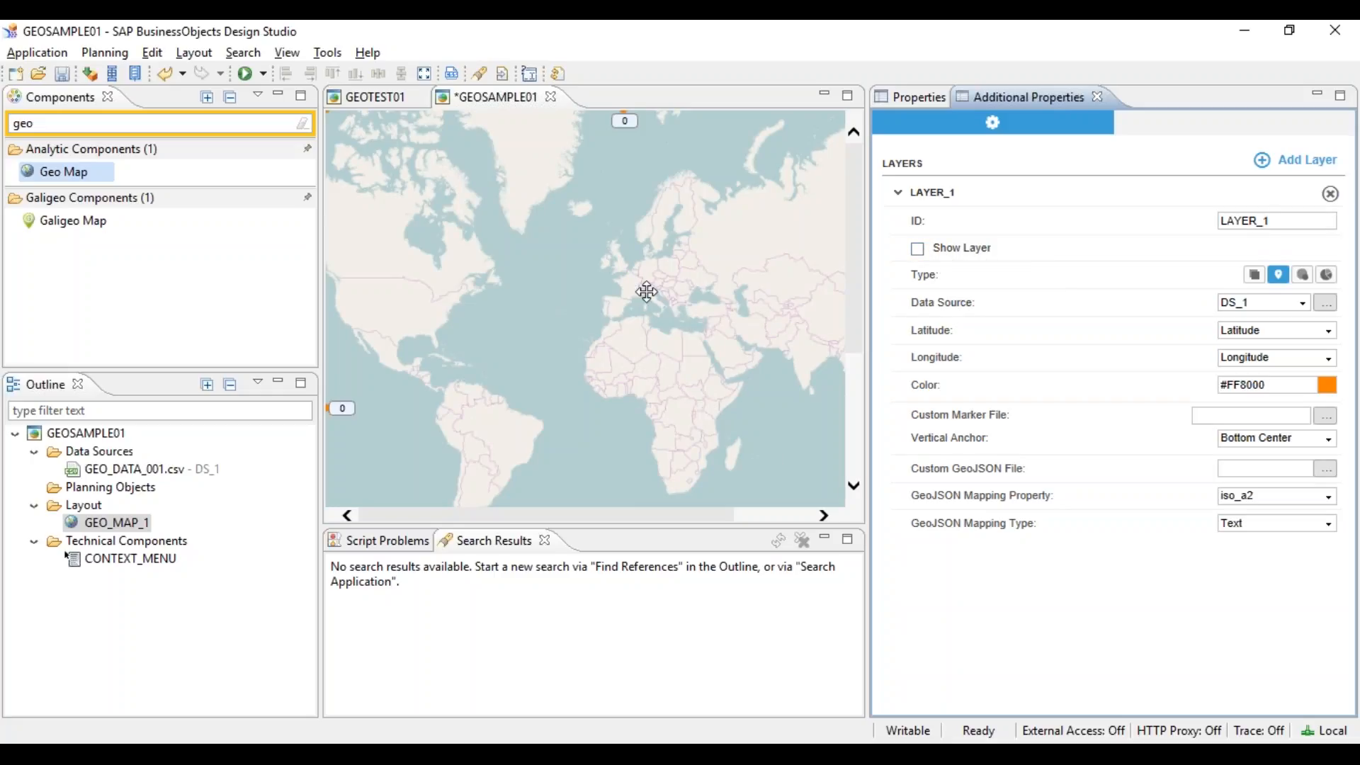
Step: Find the basic Button component and place one over the map, about 128 from the left and 53 from the top
left_click_drag(56, 124, 5, 134)
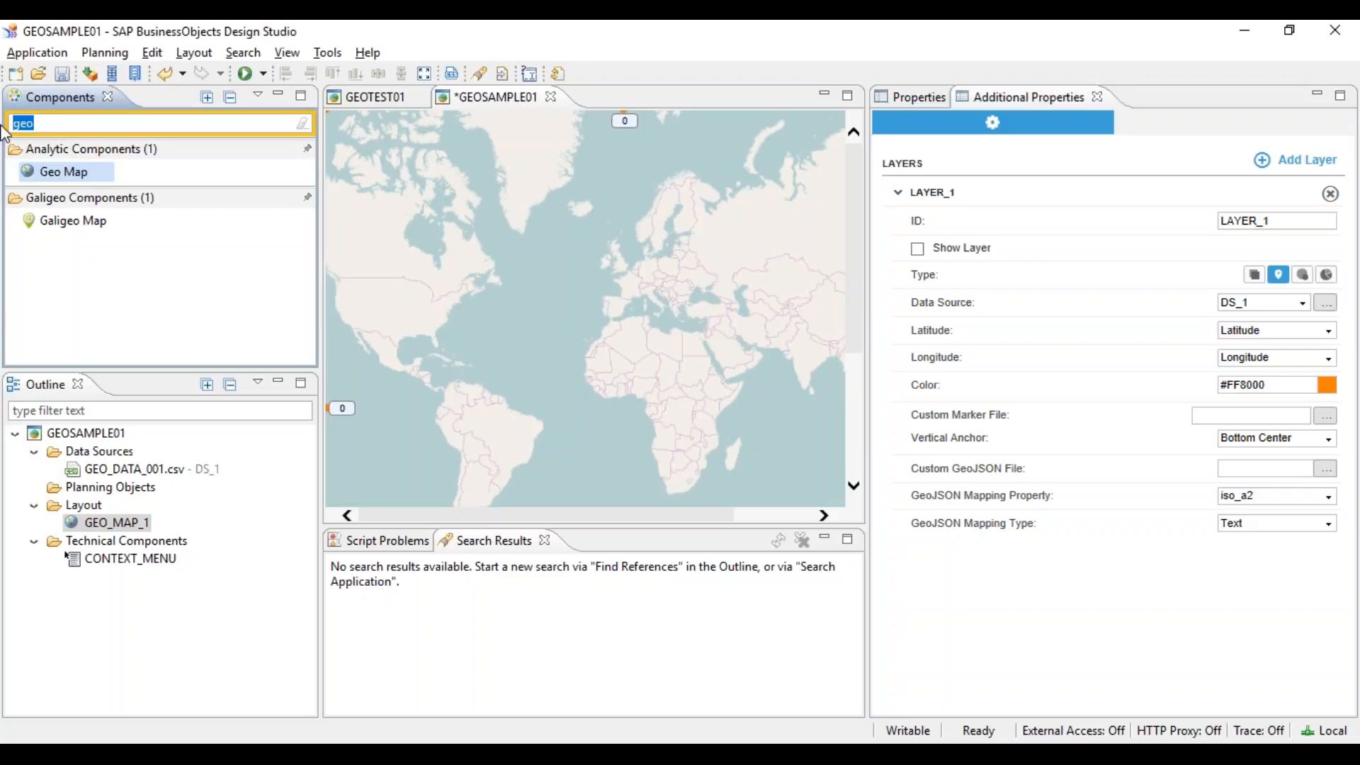
type("but")
left_click_drag(77, 173, 453, 164)
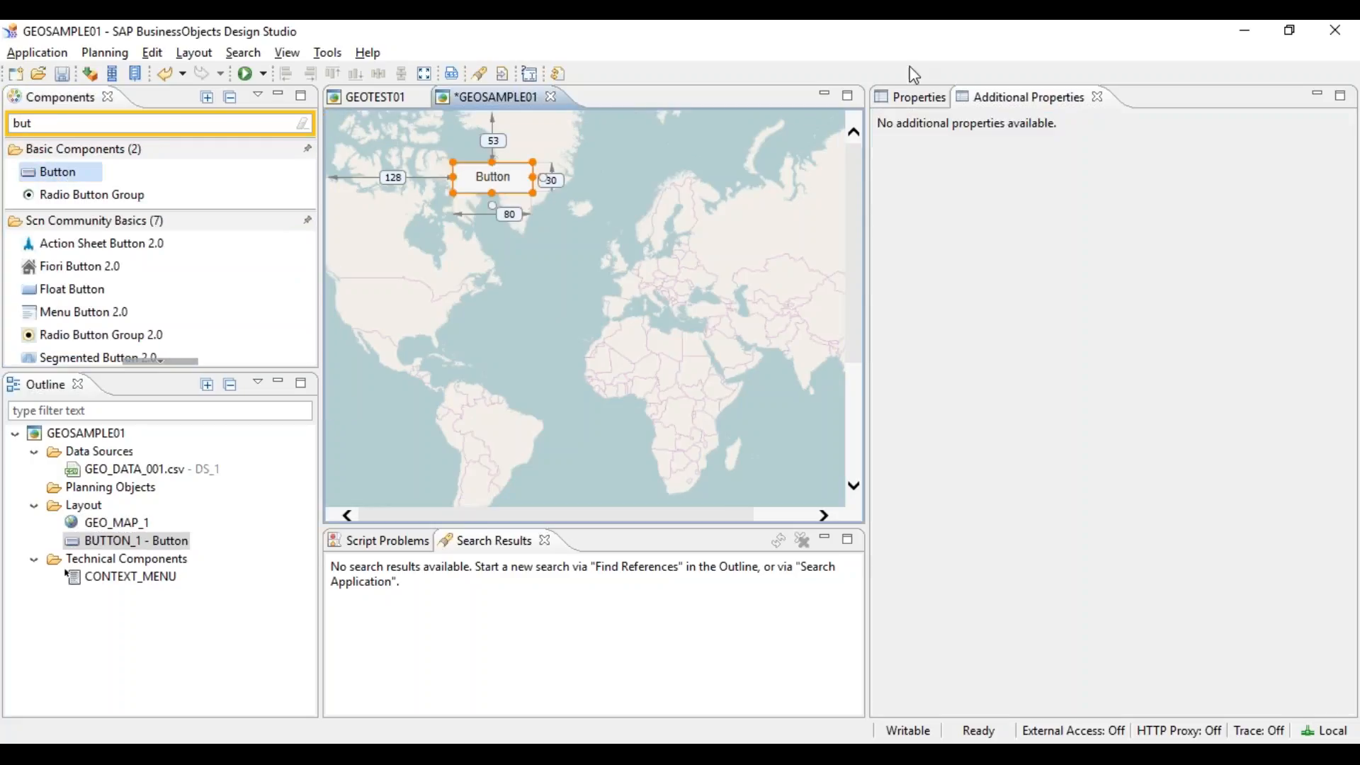
Step: Give the button an On Click script that calls GEO_MAP_1.setLayerVisible with the placeholder arguments layerId and isVisible
left_click(921, 106)
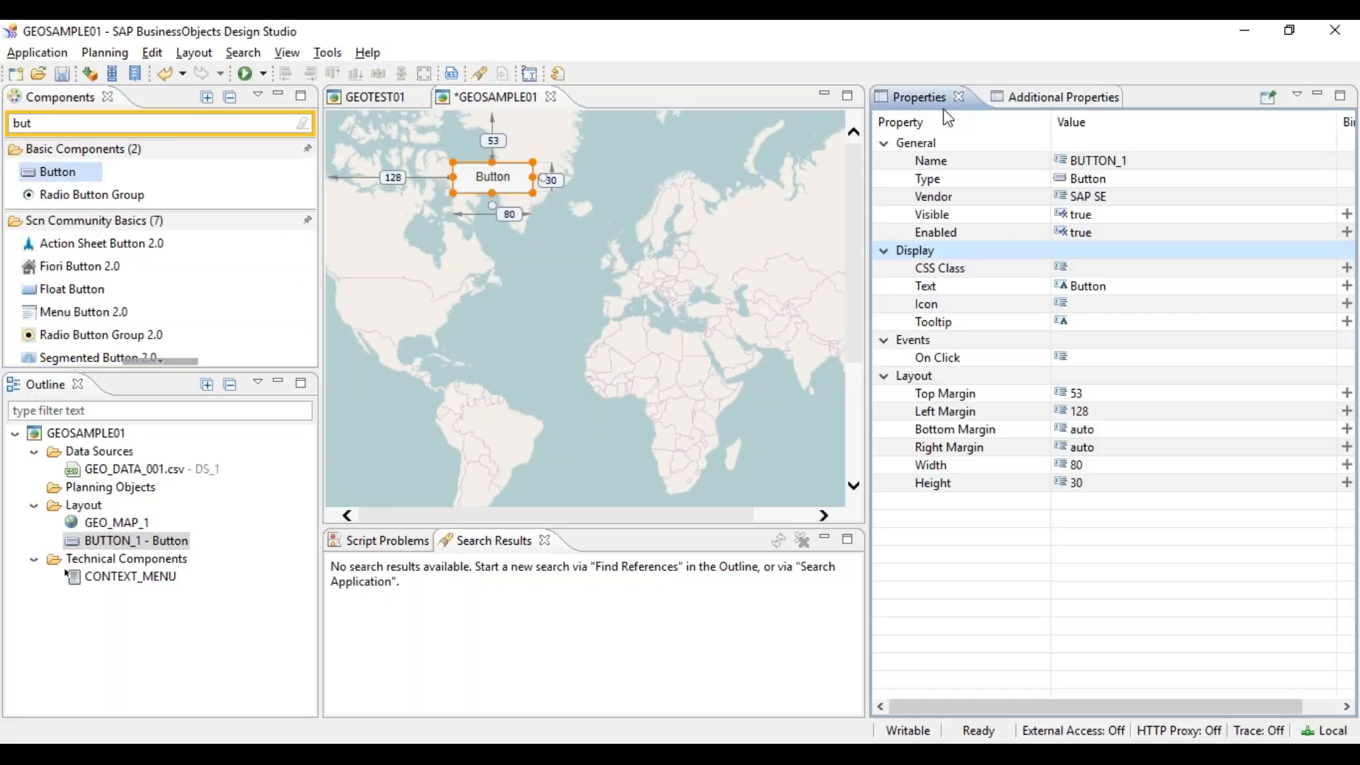
left_click(1325, 357)
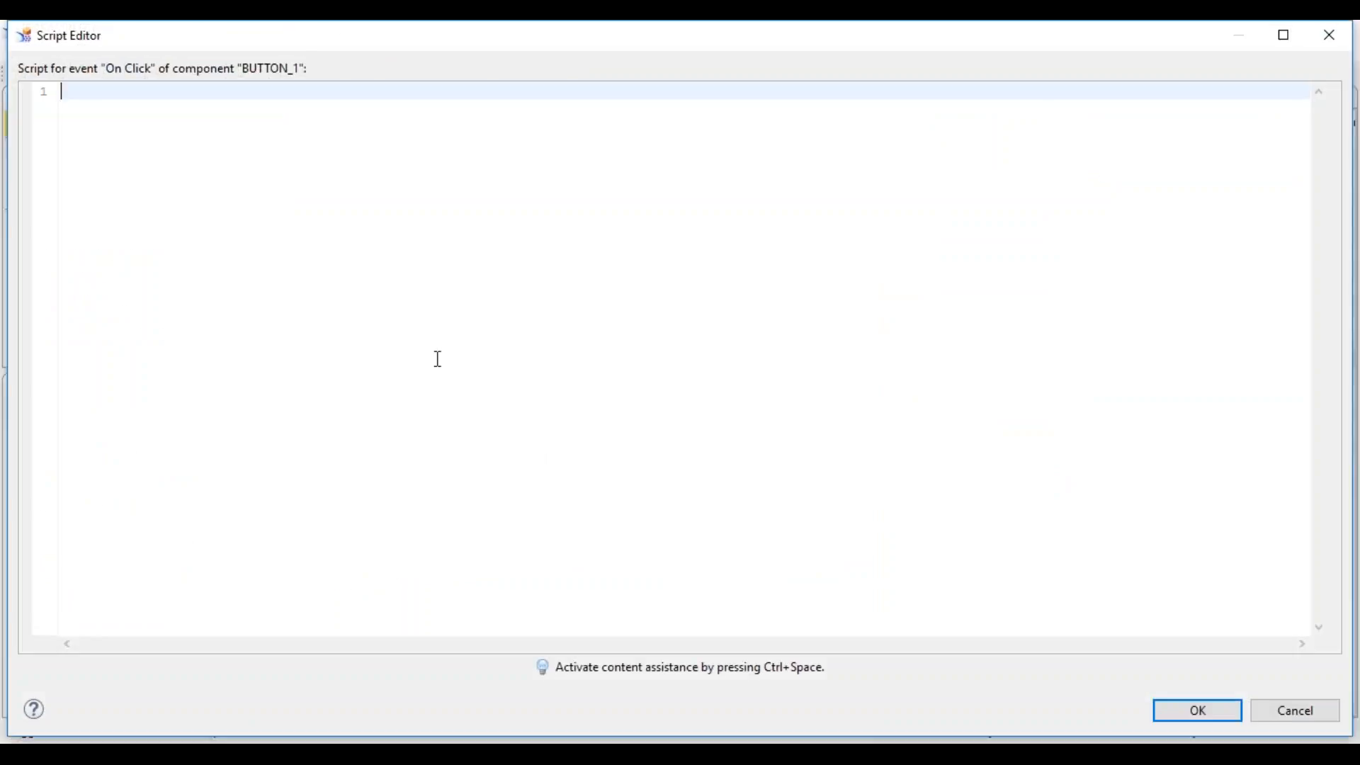
type("GEO")
key("ctrl+space")
key("Return")
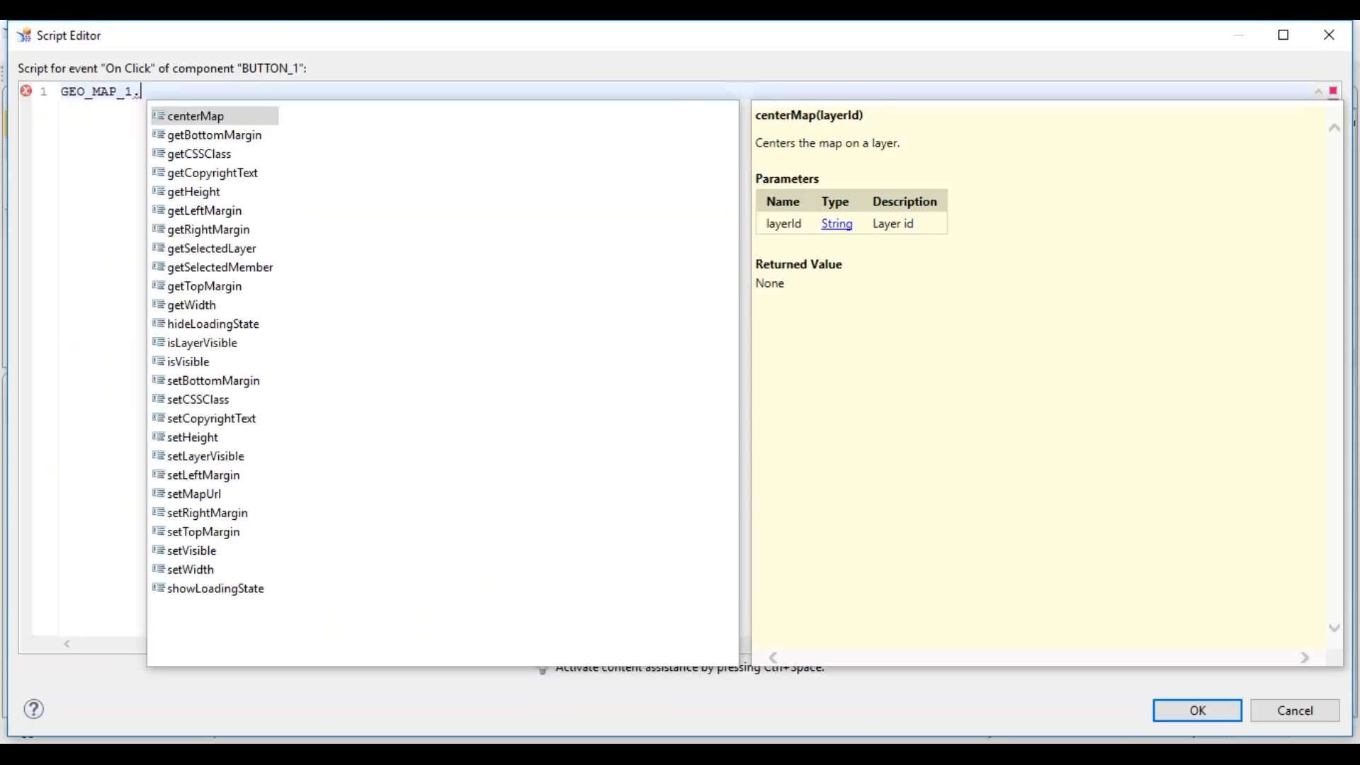
type("set")
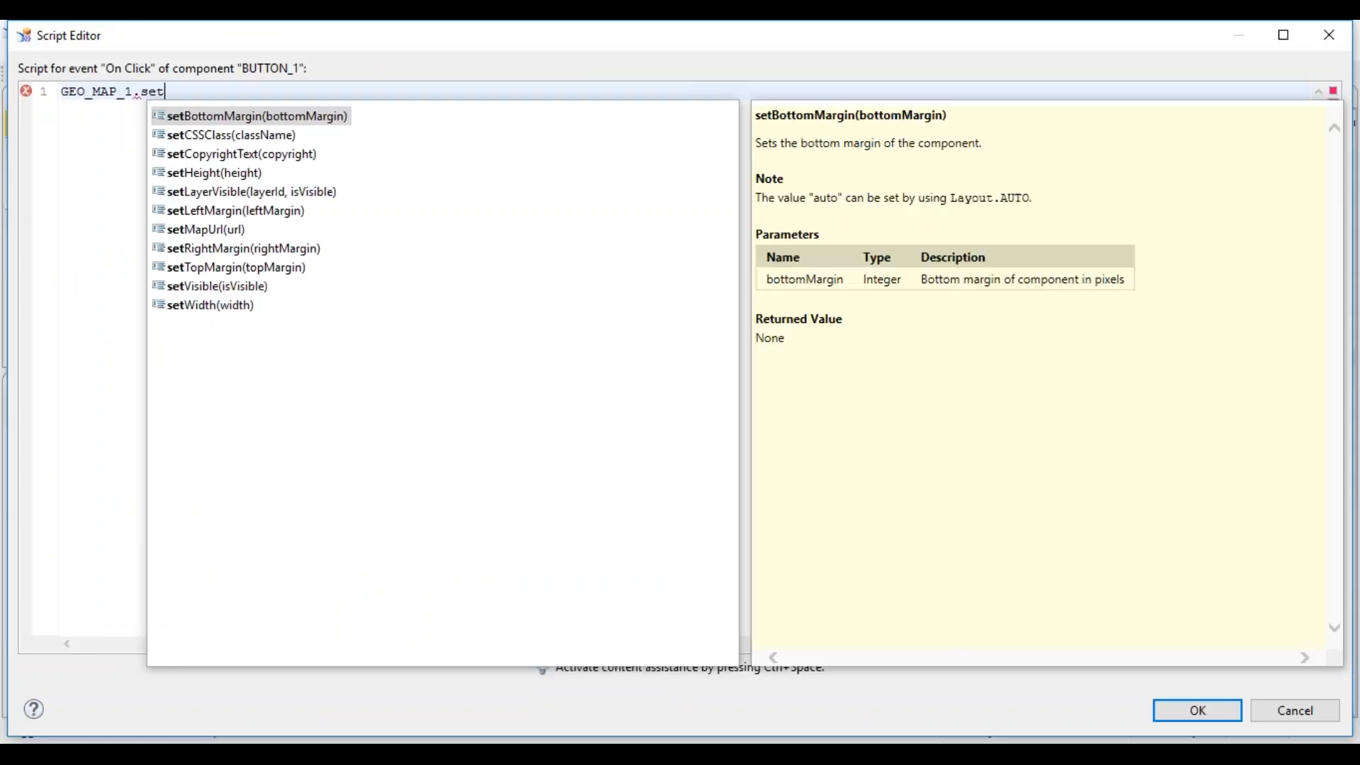
double_click(219, 198)
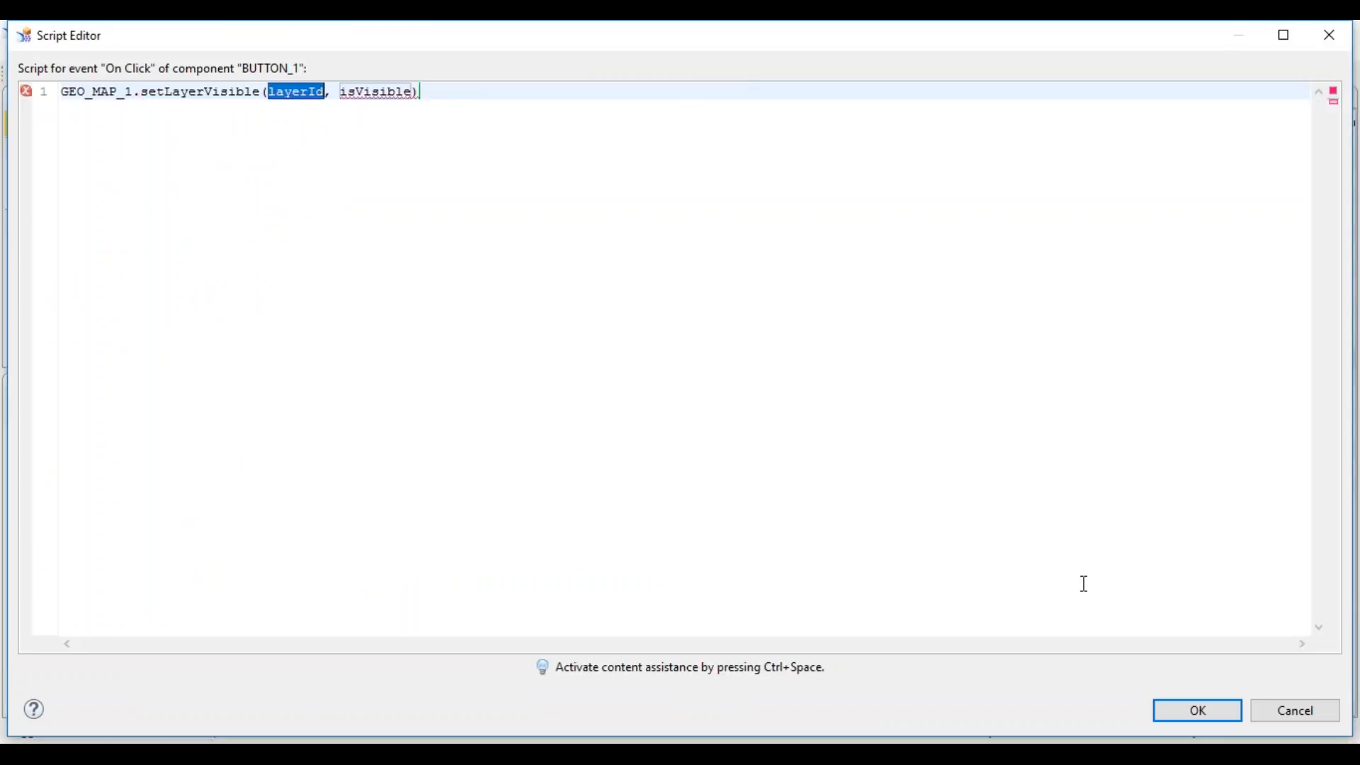
left_click(1201, 710)
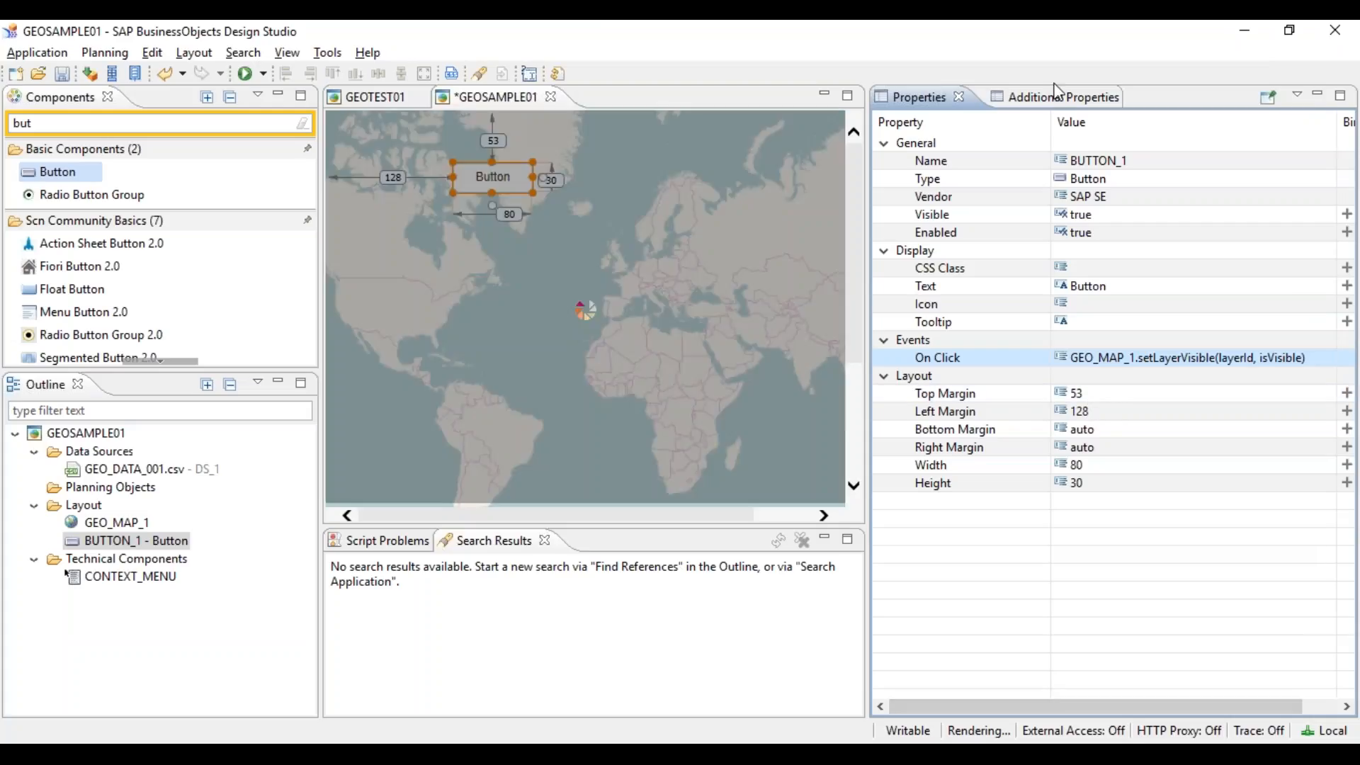
Step: Copy the ID LAYER_1 from the Geo Map's layer settings
left_click(684, 319)
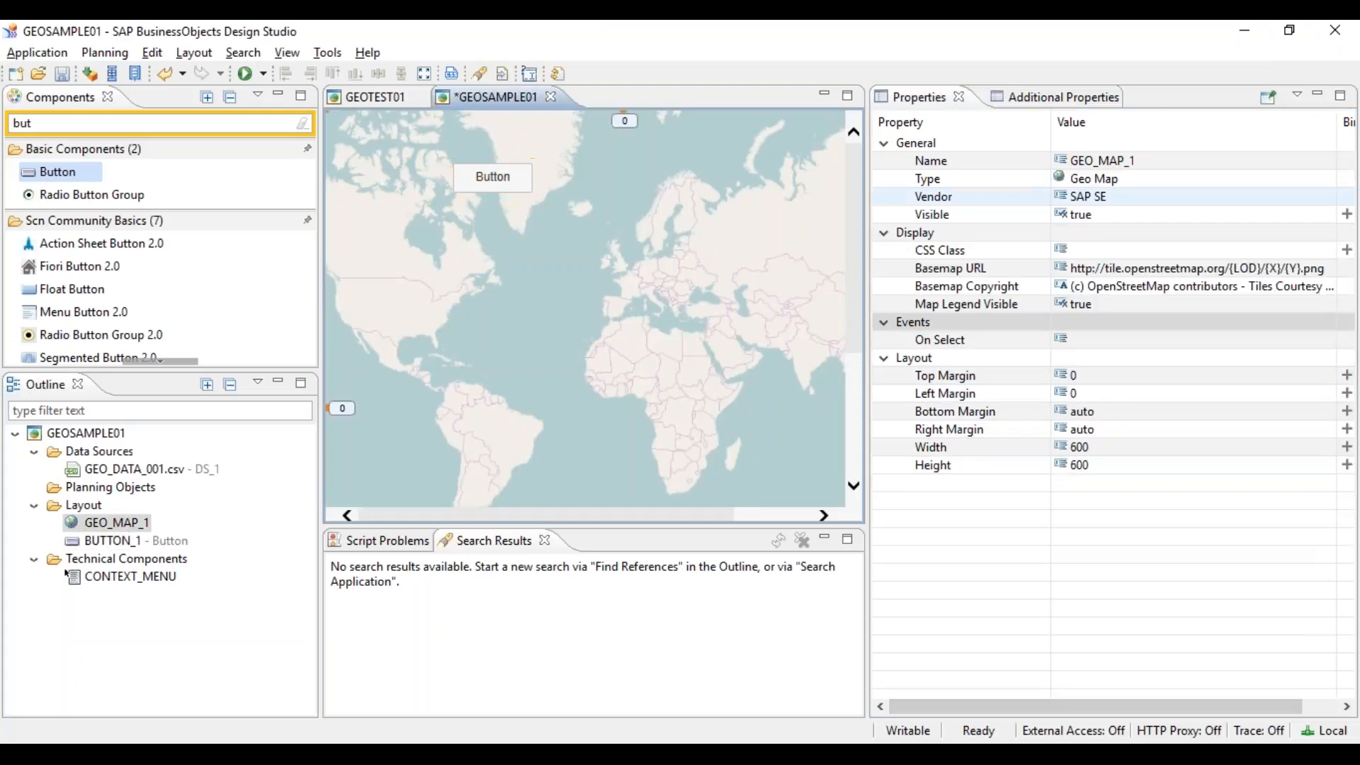
left_click(1030, 97)
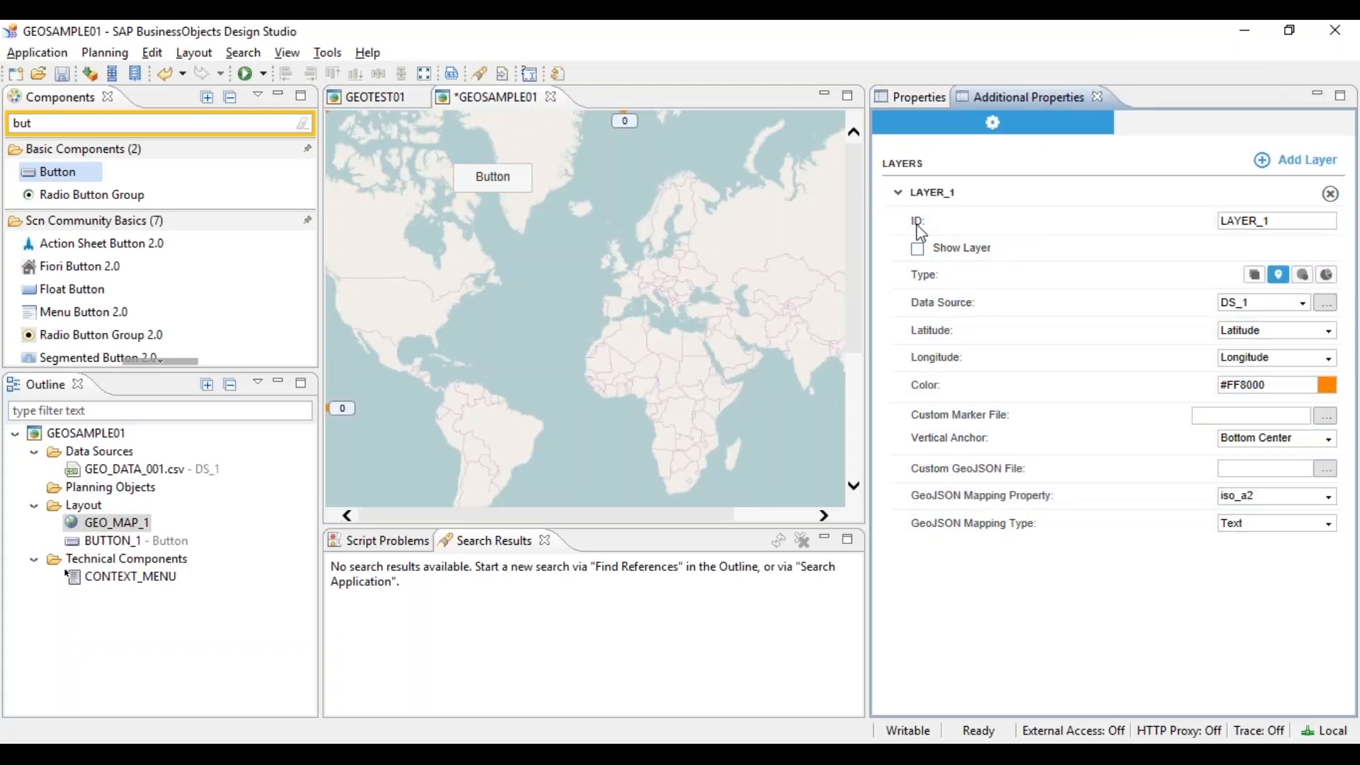
left_click(1264, 221)
left_click_drag(1280, 220, 1196, 221)
left_click(1284, 225)
left_click_drag(1264, 223, 1141, 259)
key("ctrl+c")
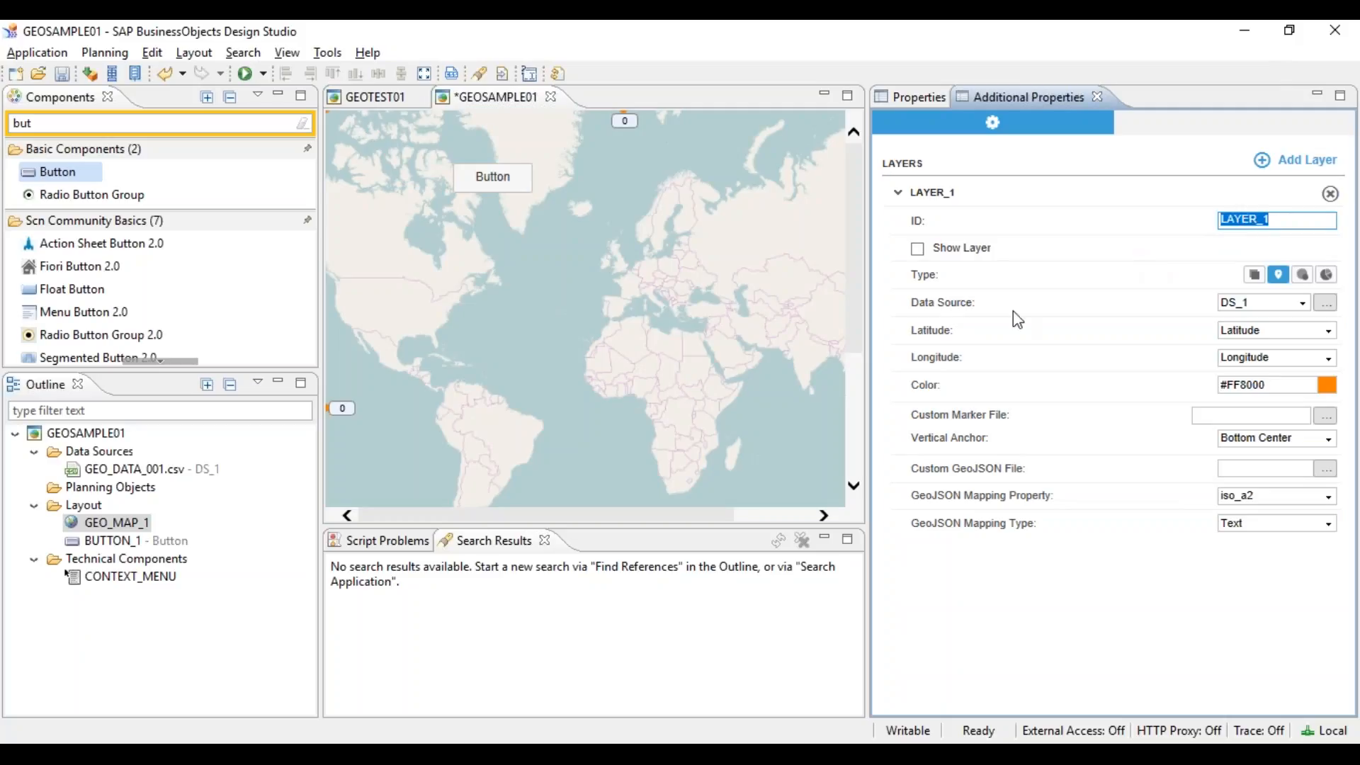
Step: Complete the button's On Click script as GEO_MAP_1.setLayerVisible("LAYER_1", true); using the copied layer ID
left_click(507, 185)
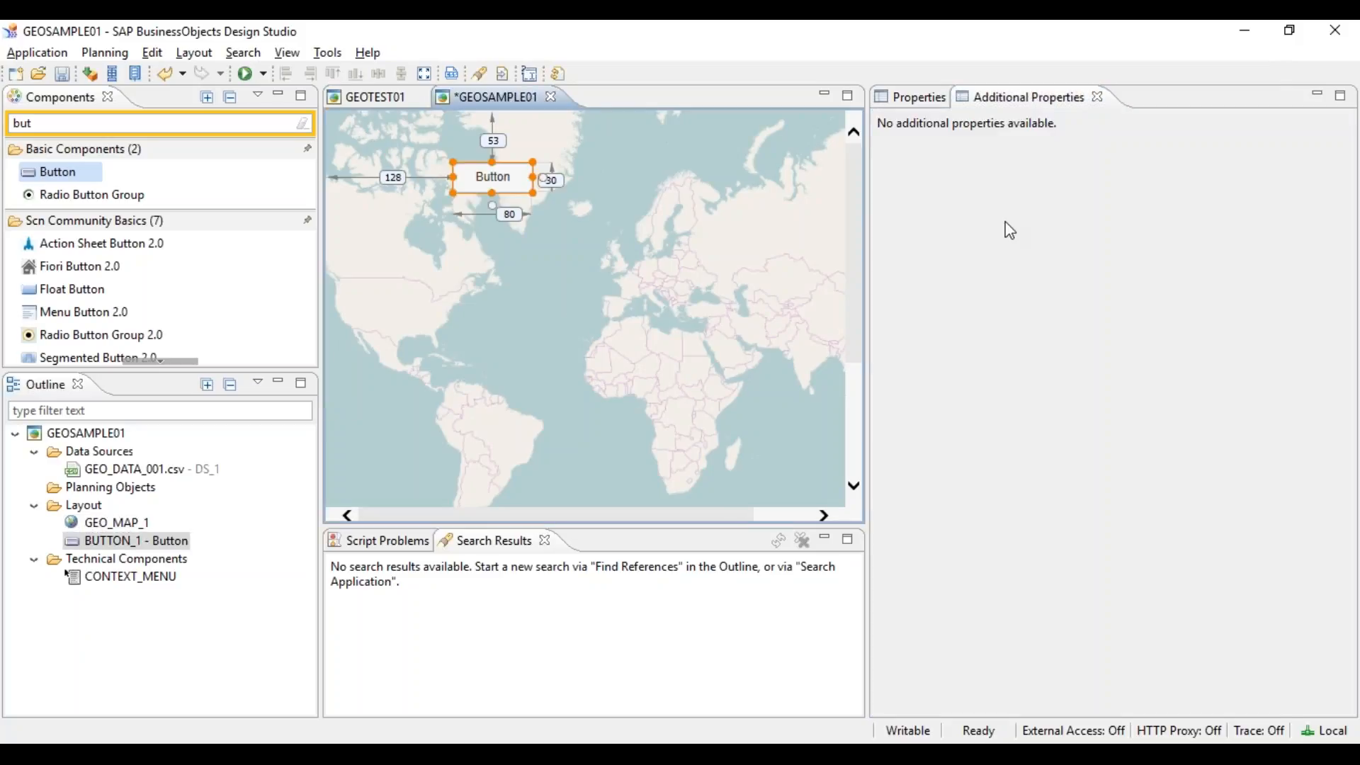
left_click(915, 97)
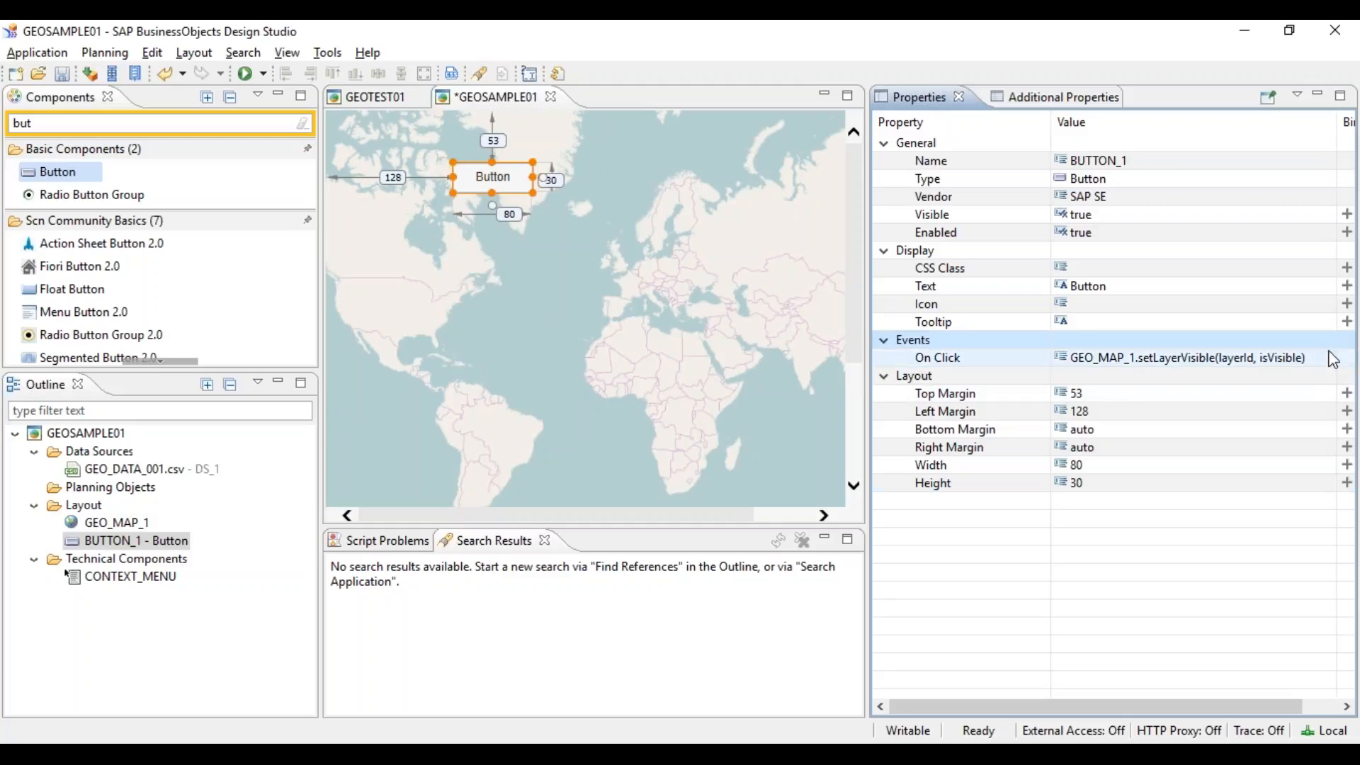
left_click(1333, 360)
left_click(1325, 357)
double_click(323, 93)
type("\"")
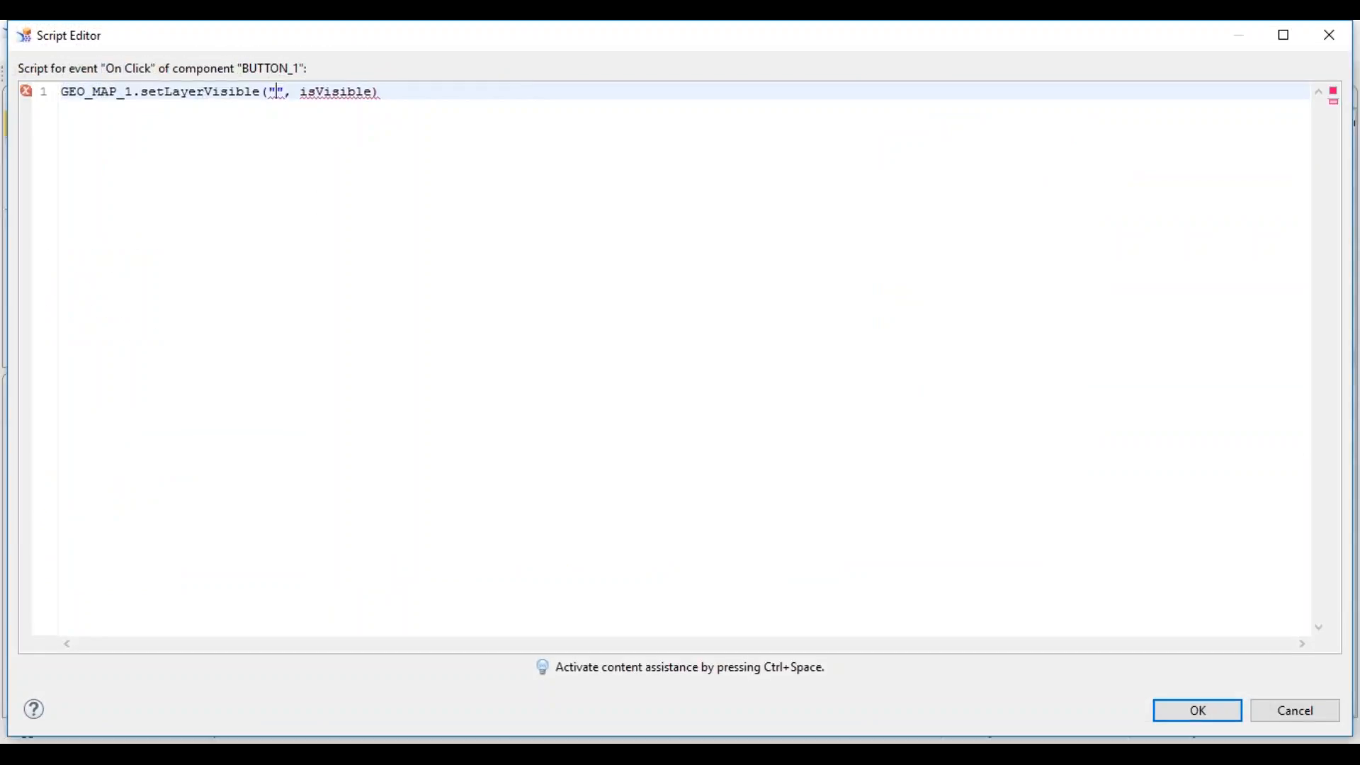
key("ctrl+v")
left_click_drag(356, 91, 431, 94)
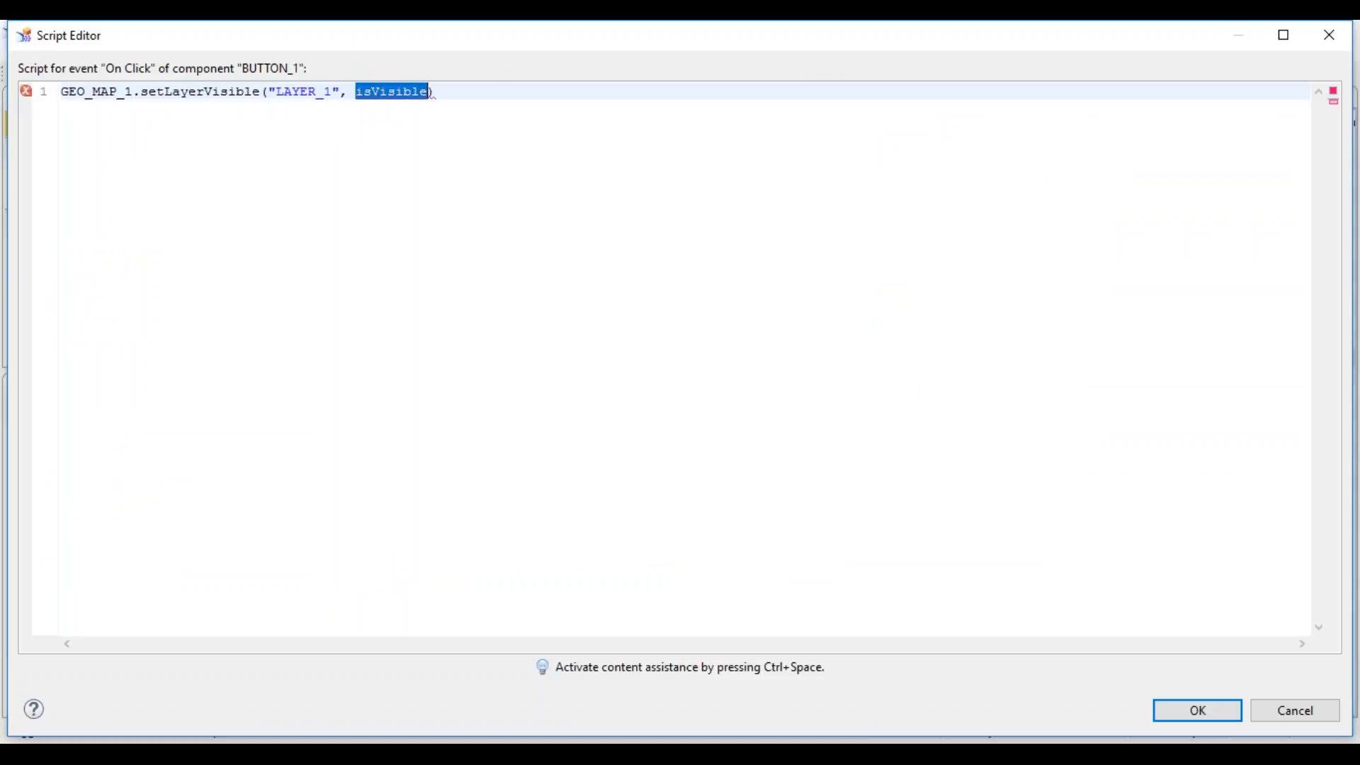
type("true)")
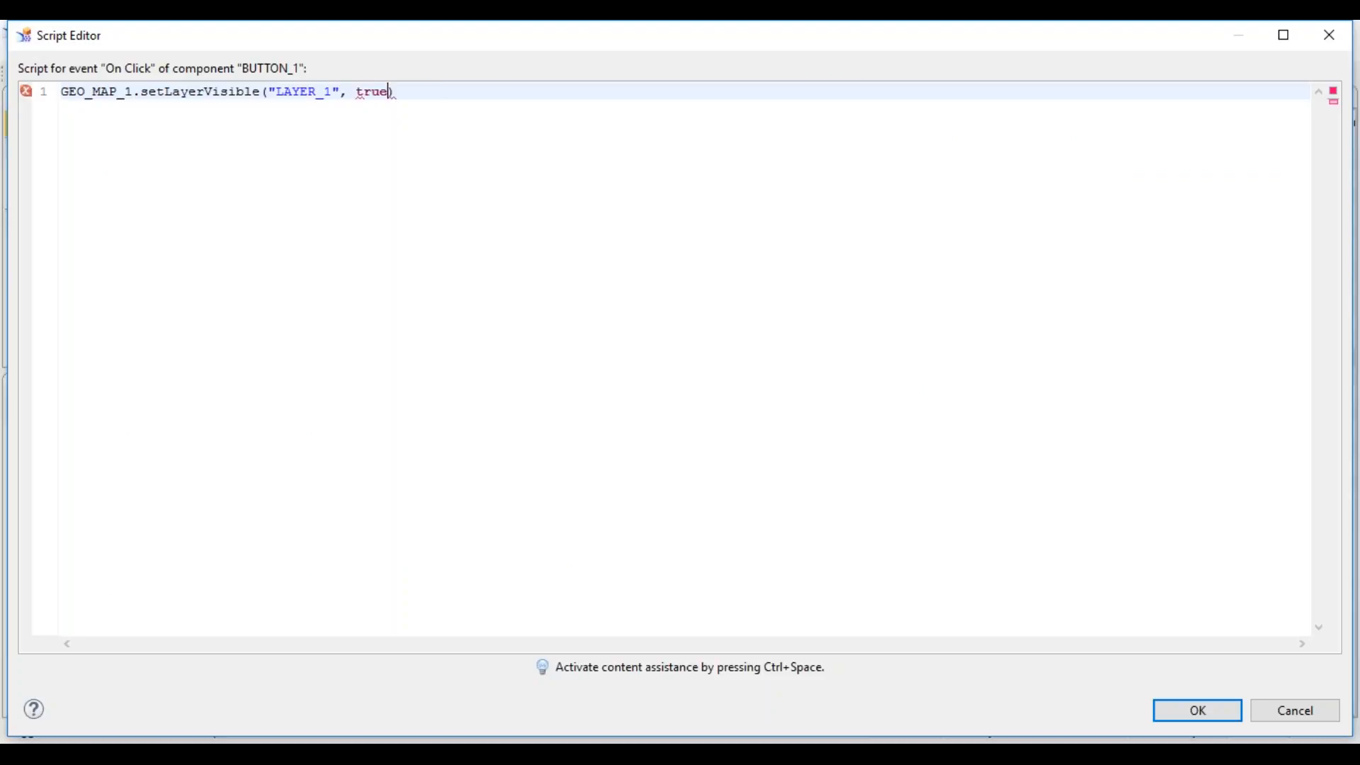
type(";")
left_click(1186, 710)
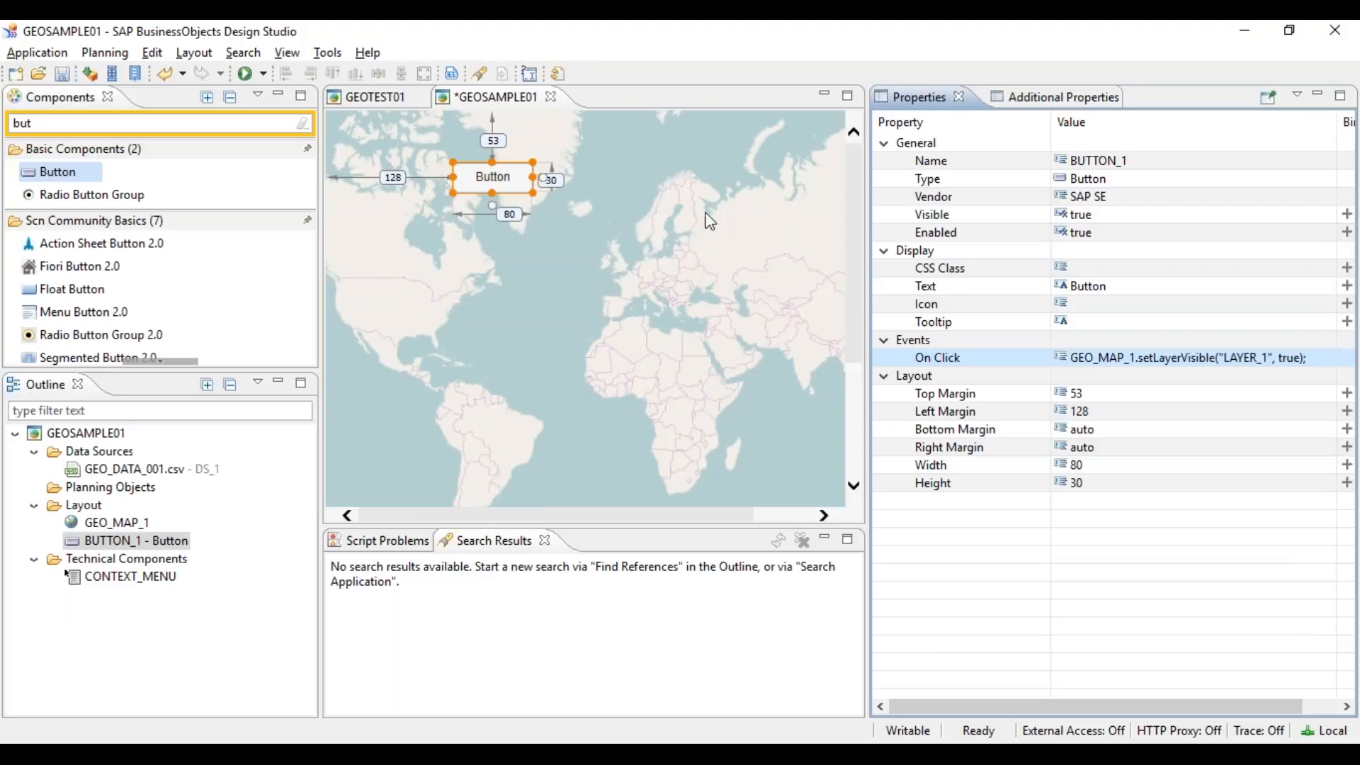
Step: Run the application to test the map button's script and return to Design Studio
left_click(247, 74)
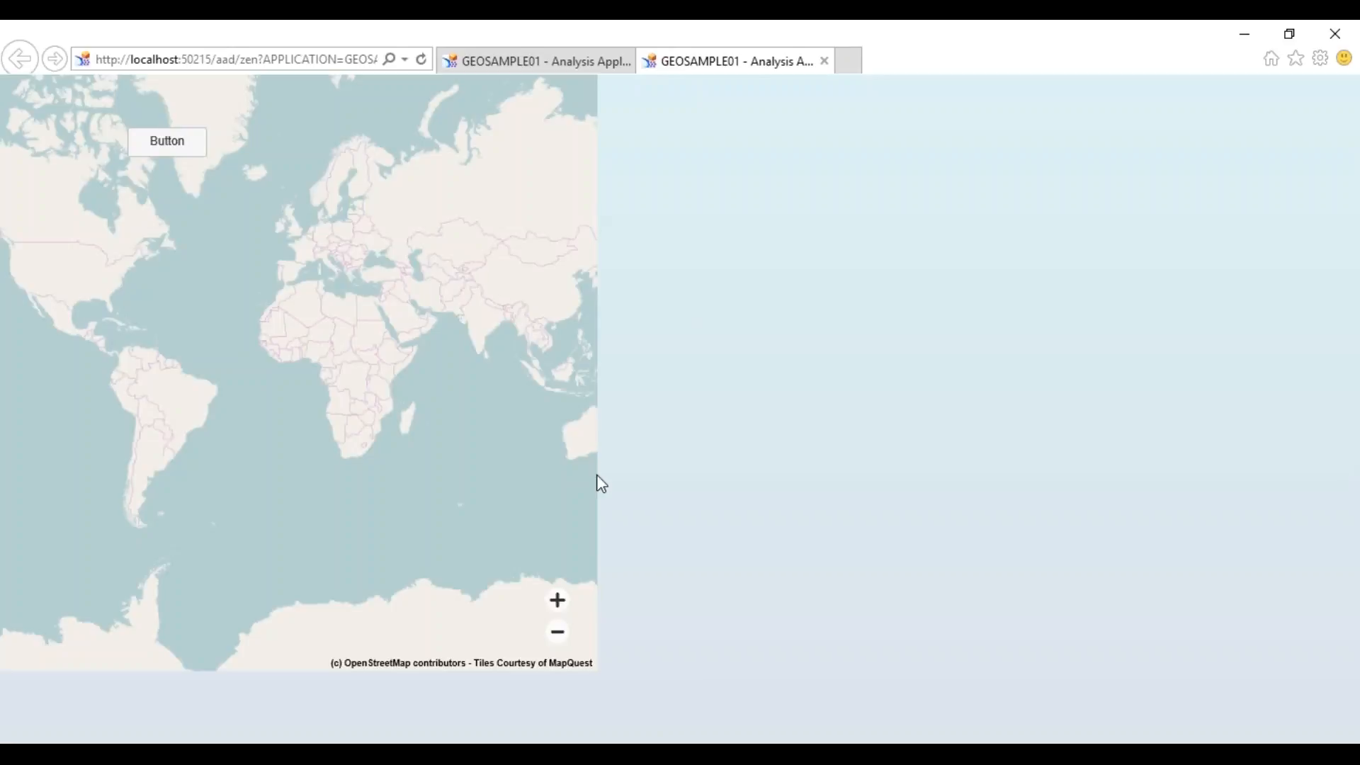
left_click(158, 146)
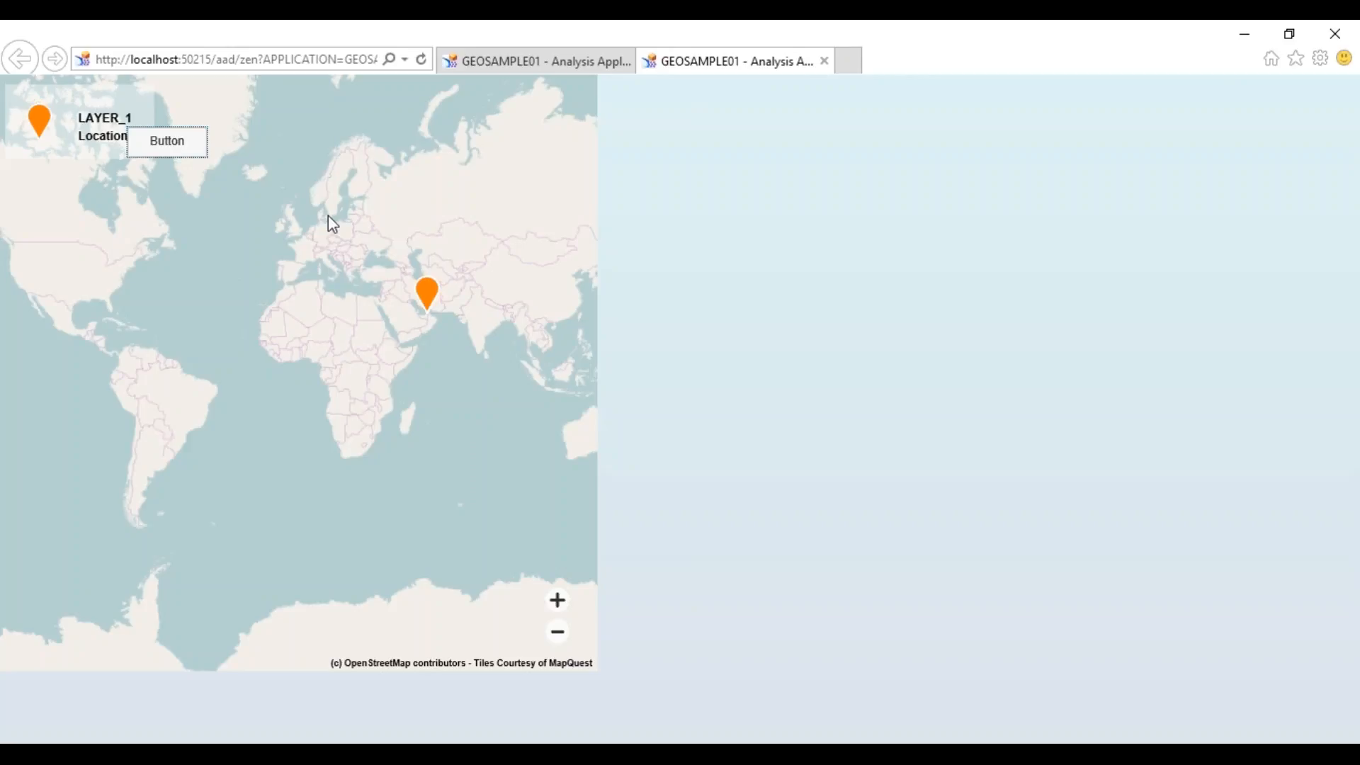
key("alt+Tab")
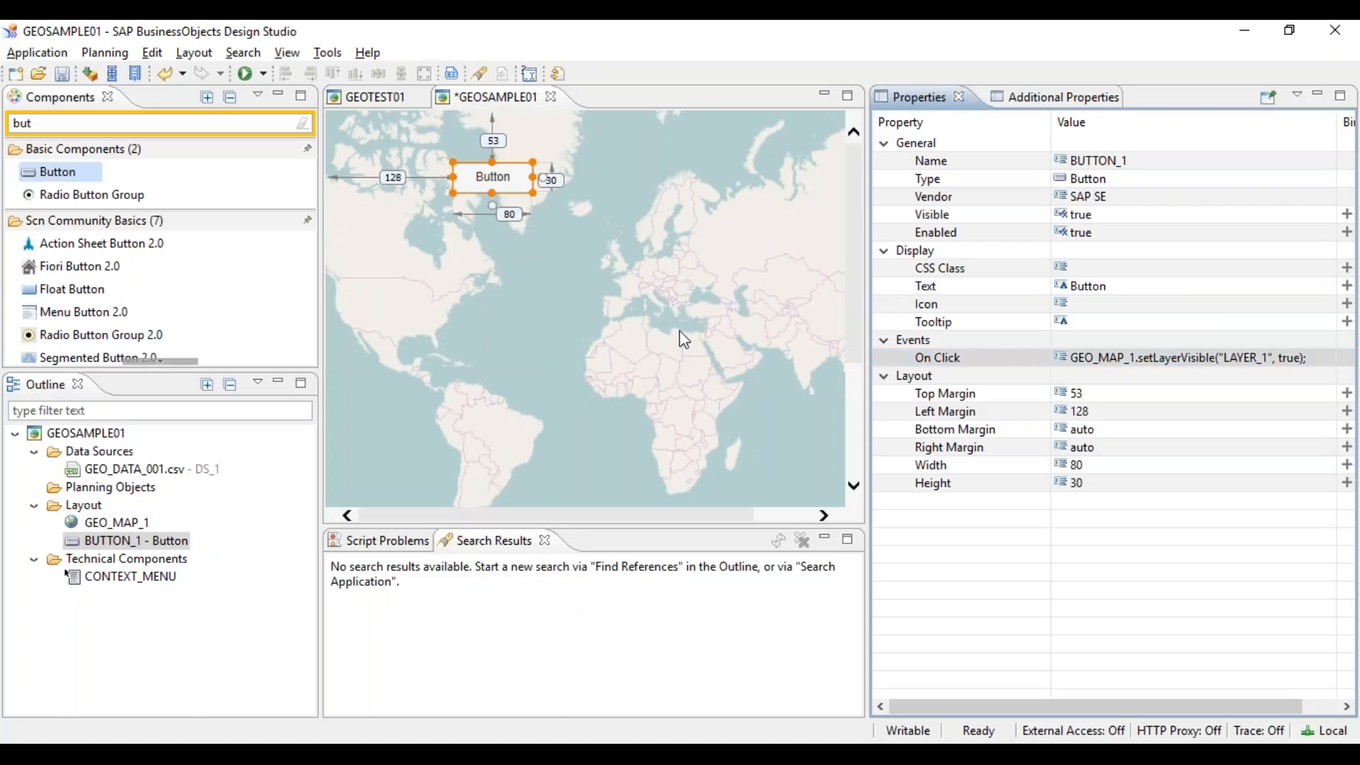
Step: Collapse LAYER_1 of the Geo Map and add a second layer, leaving its data source as <none>
left_click(680, 332)
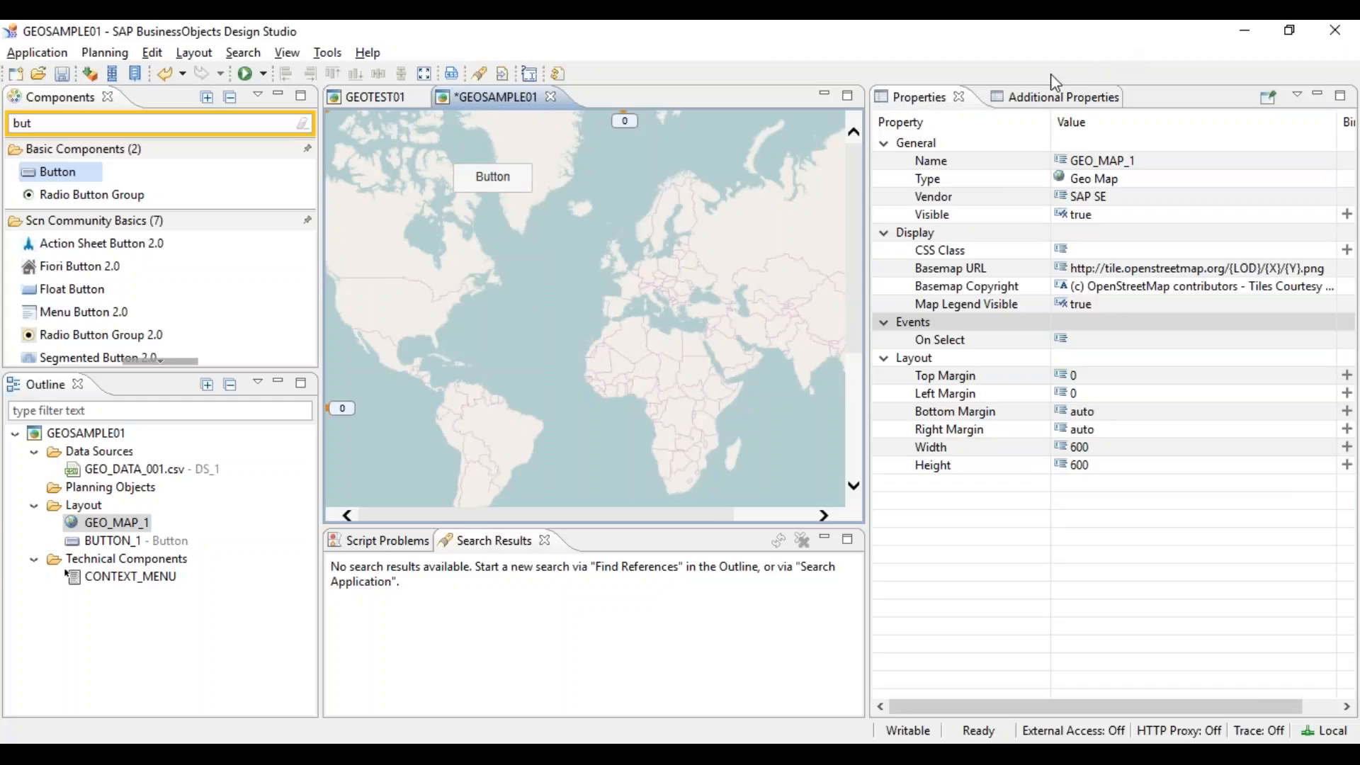
left_click(1039, 101)
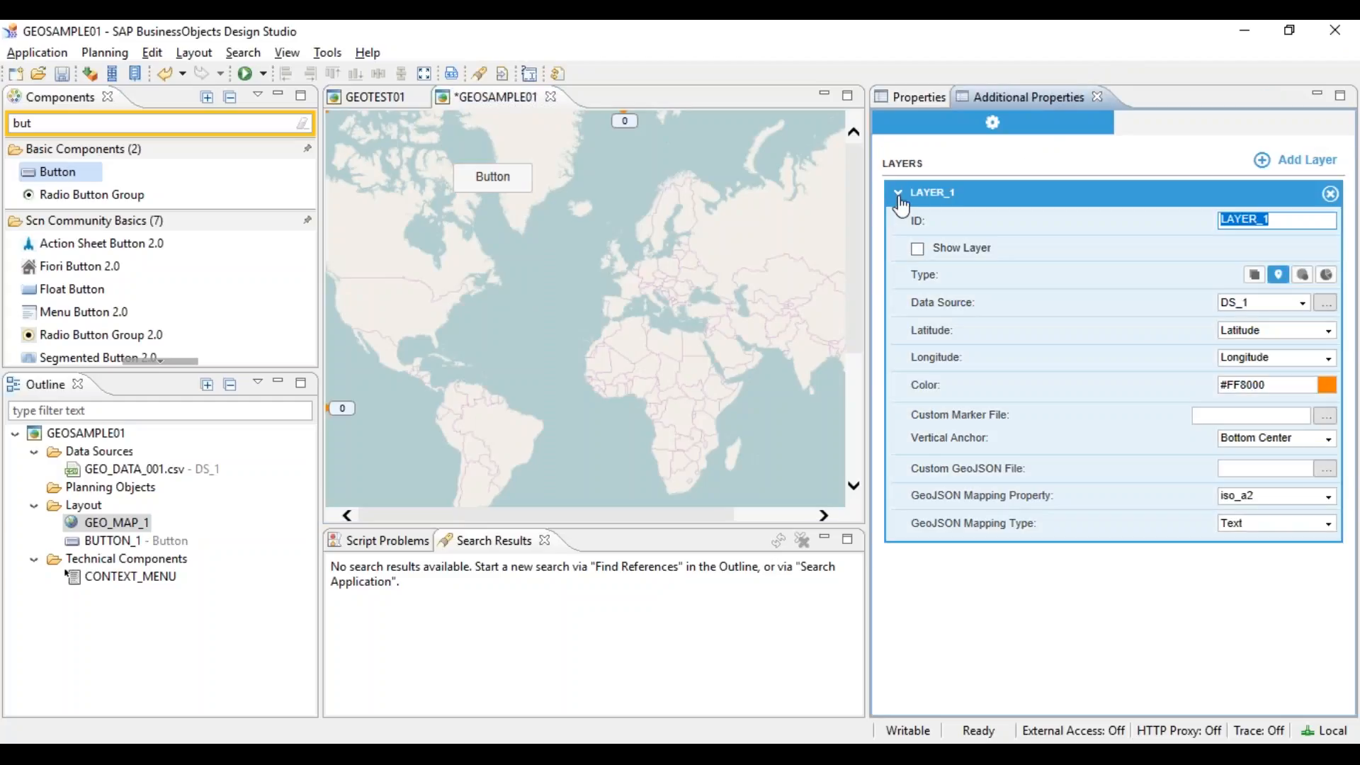
left_click(898, 193)
left_click(1294, 160)
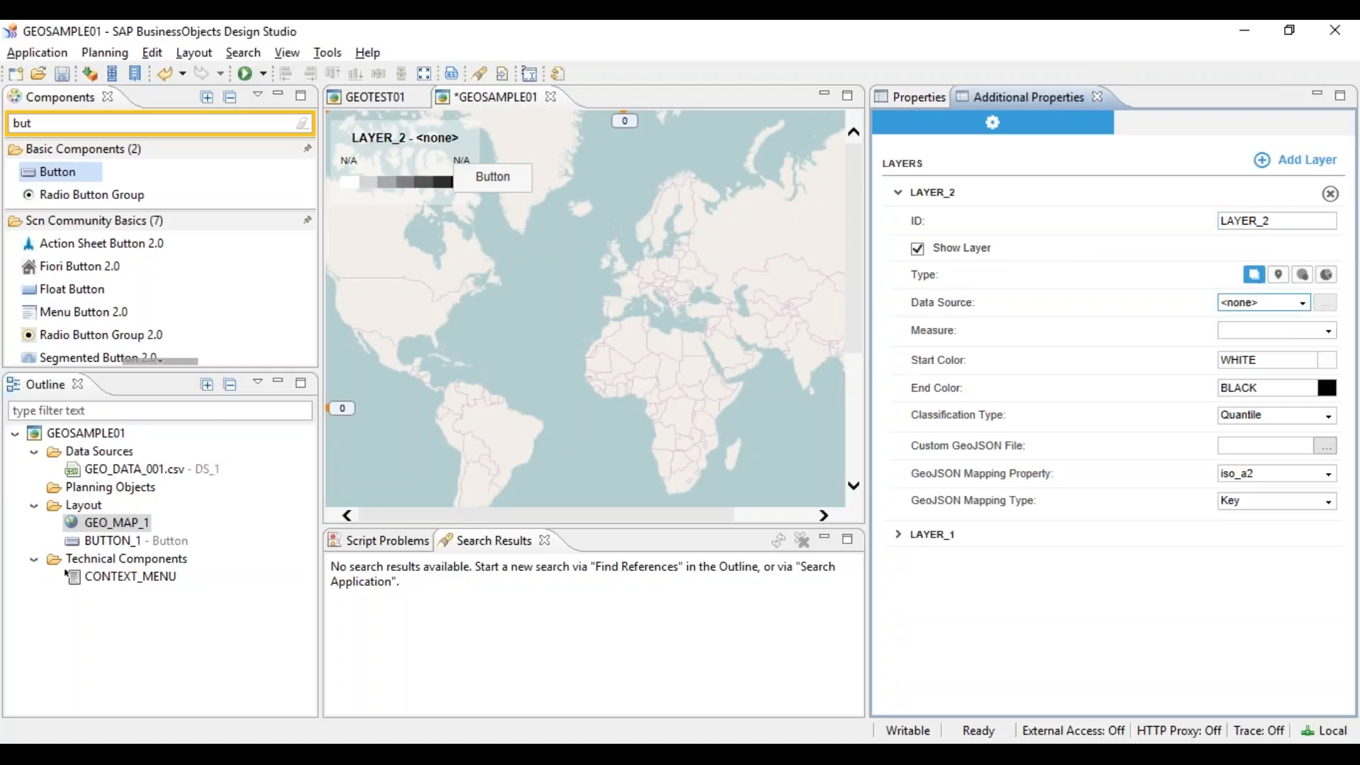
left_click(1301, 303)
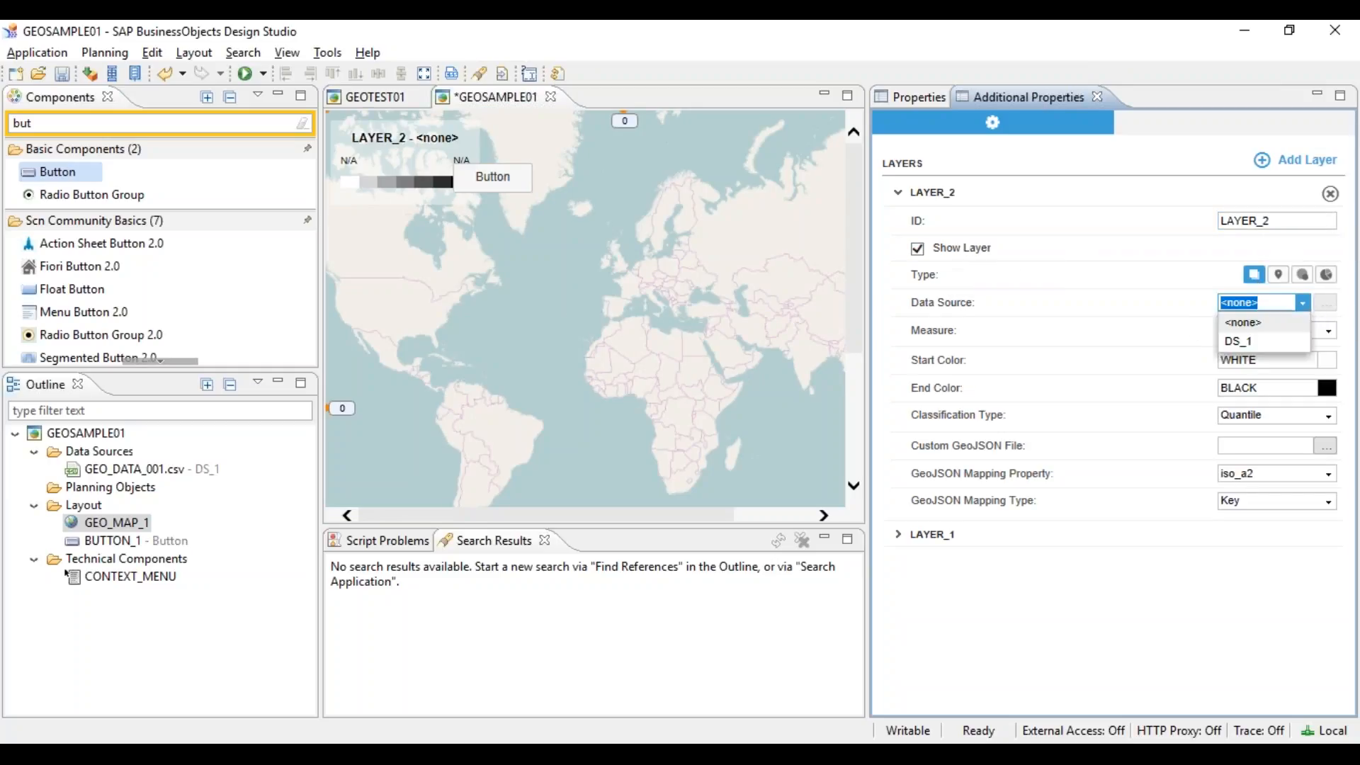
left_click(1243, 322)
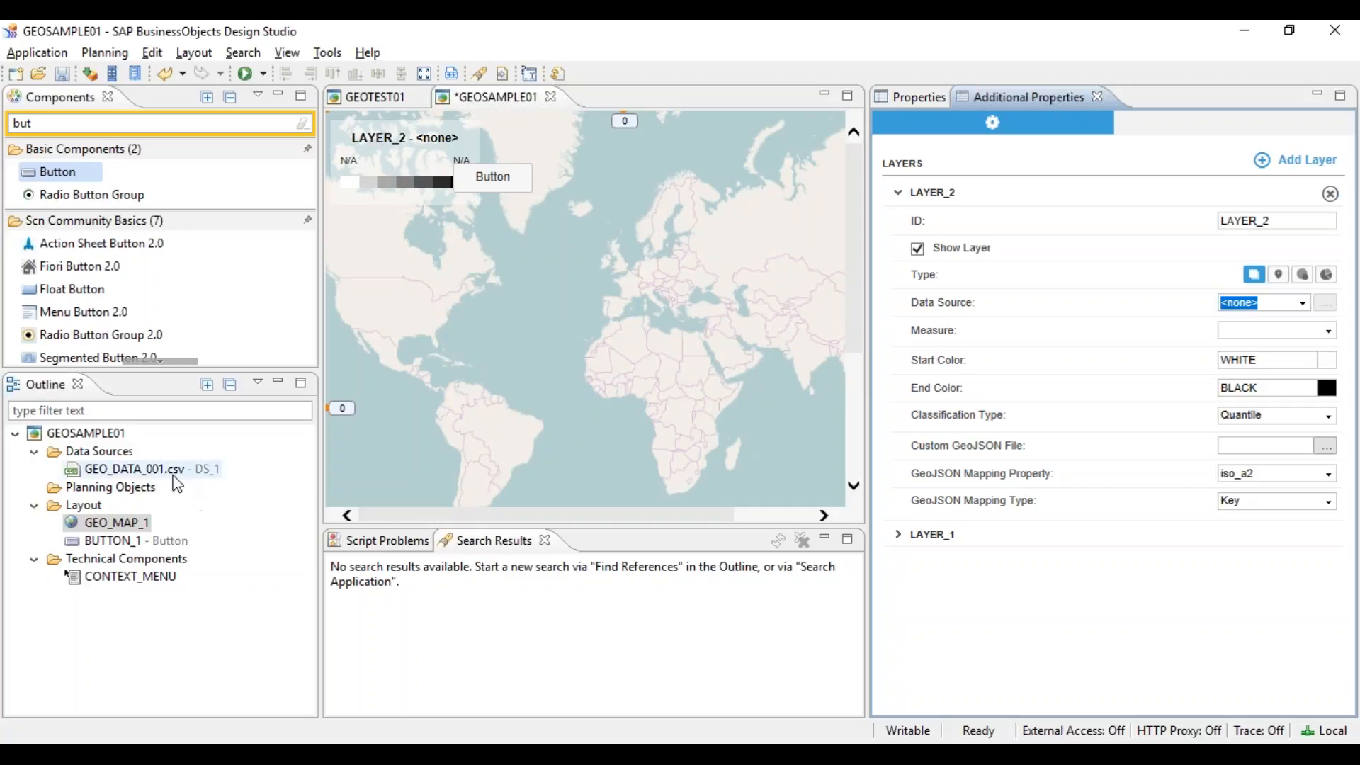
Step: Duplicate the GEO_DATA_001.csv data source in the outline
left_click(122, 467)
key("ctrl+c")
key("ctrl+v")
Step: Edit the initial view of the duplicated data source DS_2, replacing the Store dimension in the rows with Area
right_click(133, 486)
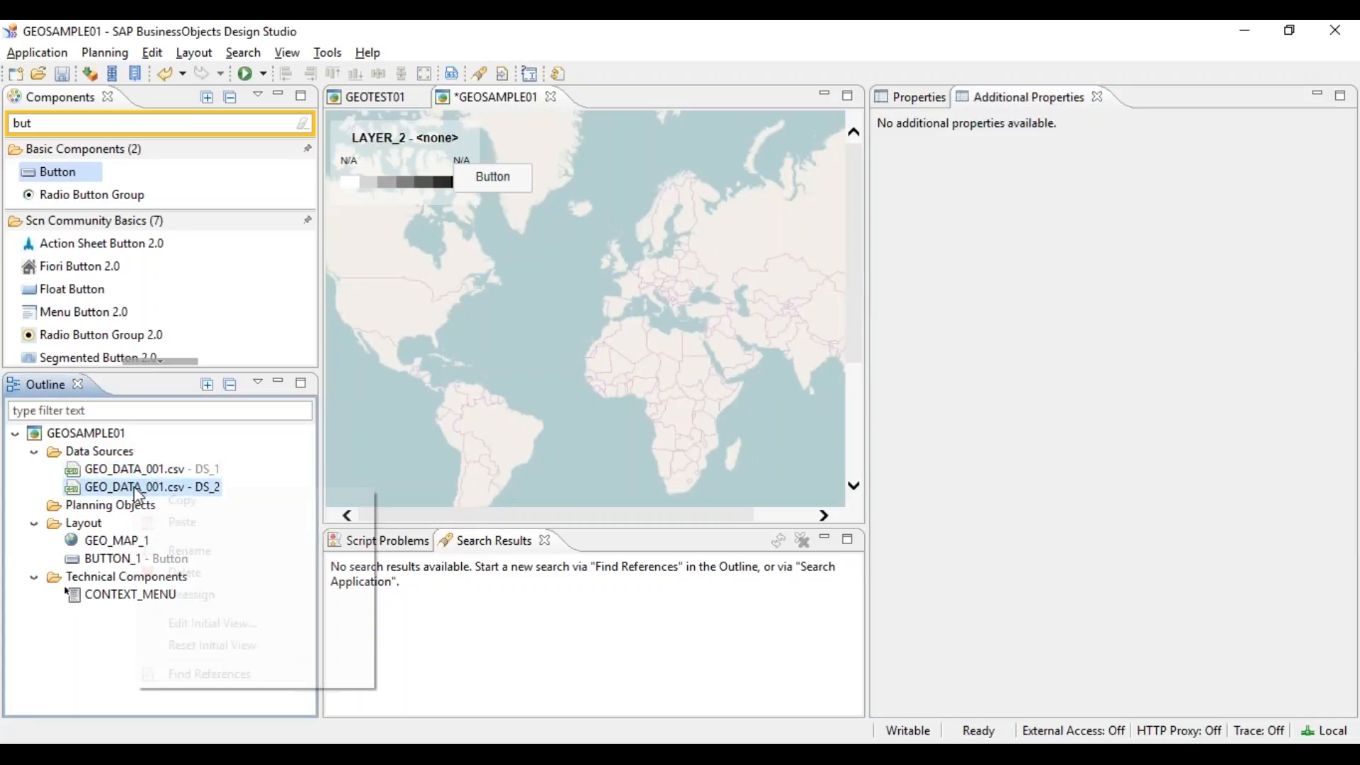
left_click(223, 618)
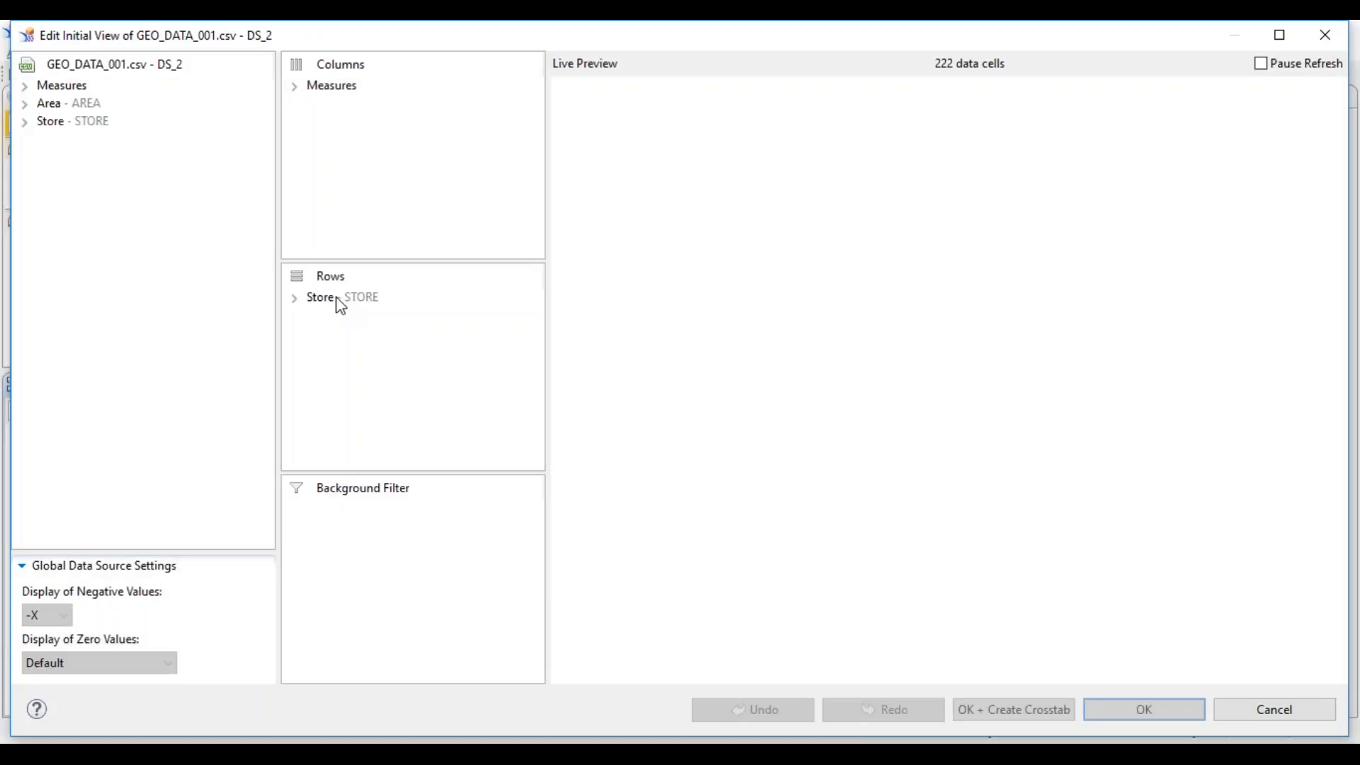
left_click_drag(340, 306, 142, 155)
left_click_drag(50, 104, 347, 299)
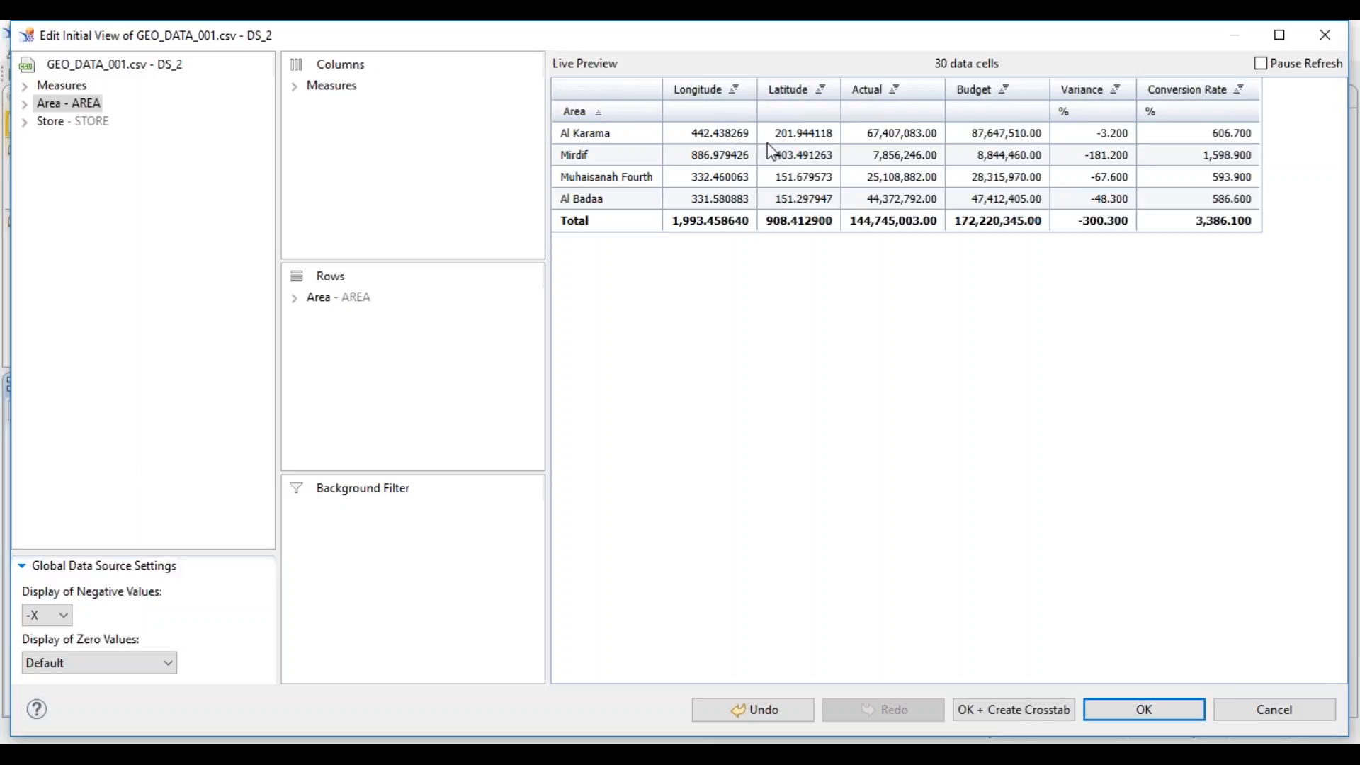
left_click(1153, 711)
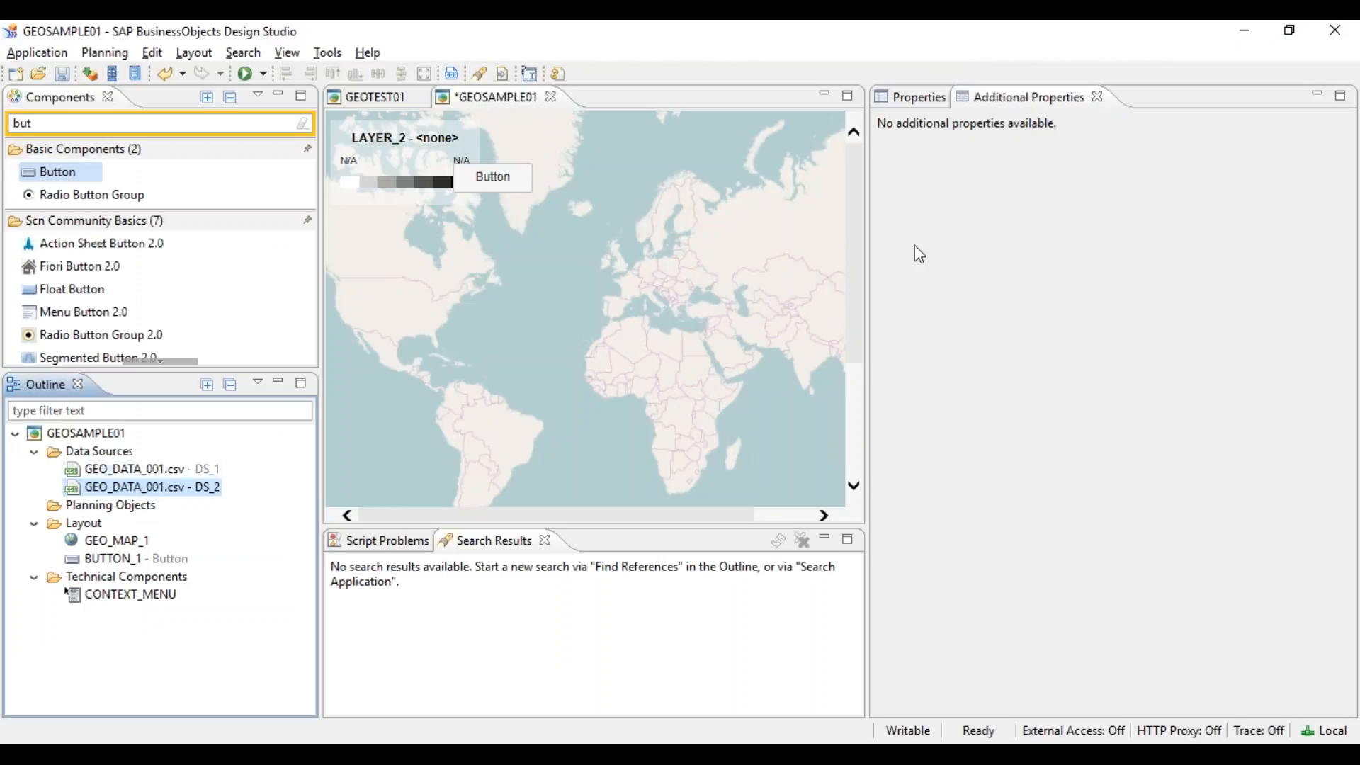
Step: Assign data source DS_2 and the measure Actual to LAYER_2 of the Geo Map
left_click(568, 259)
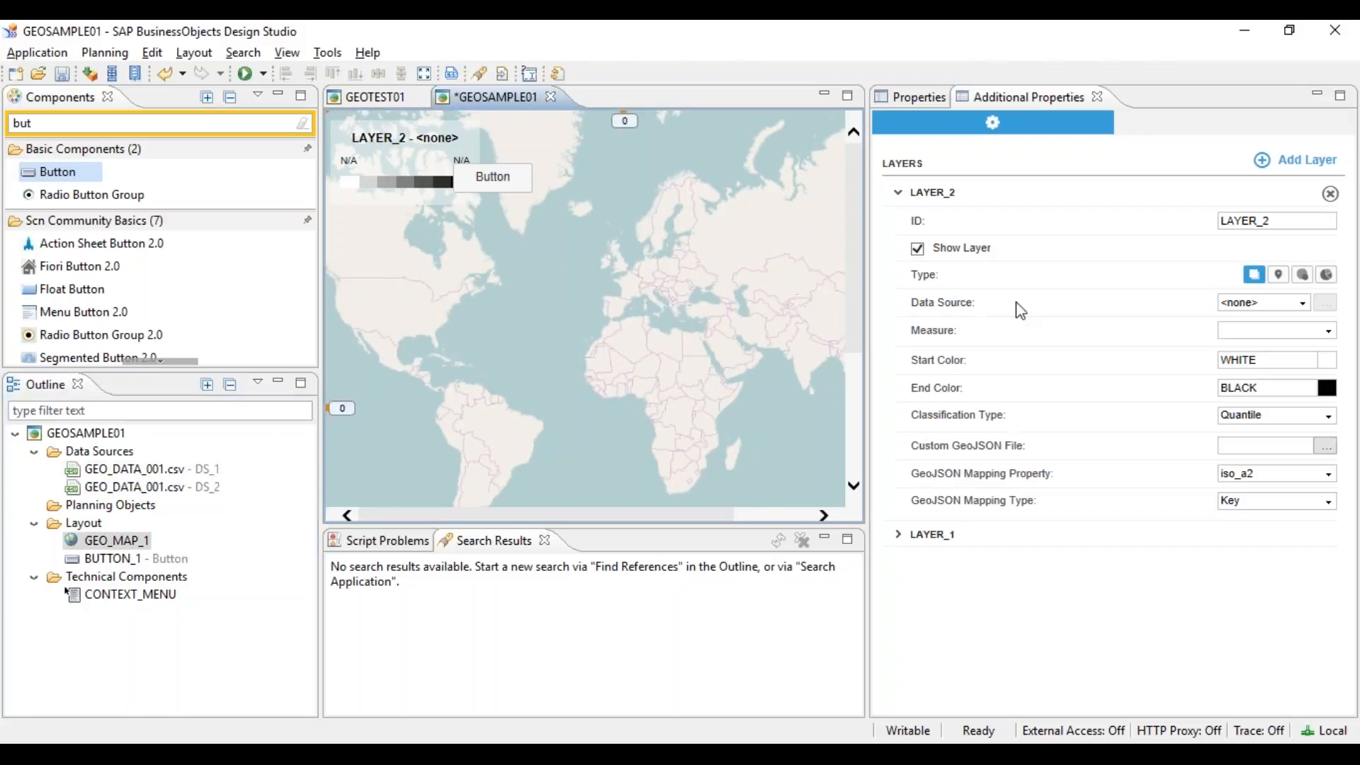
left_click(1306, 305)
left_click(1252, 362)
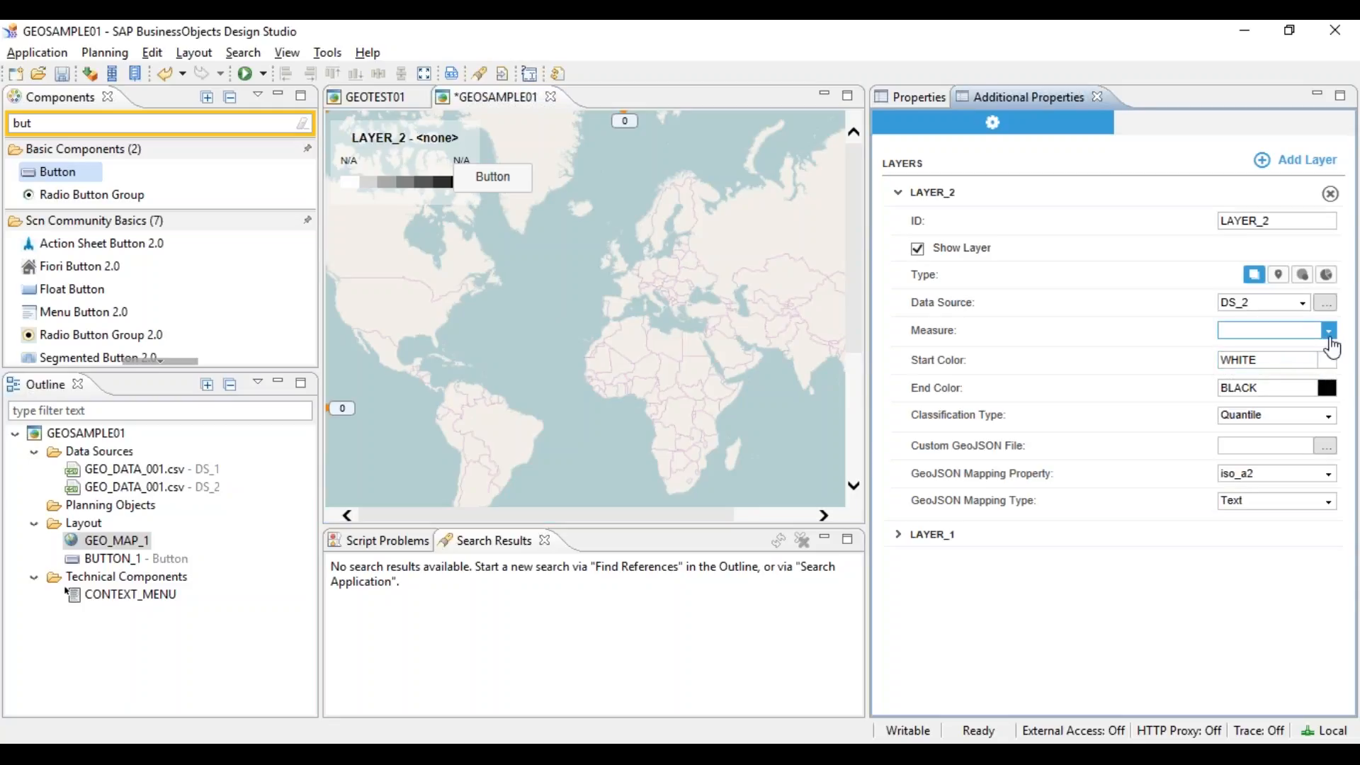
left_click(1329, 332)
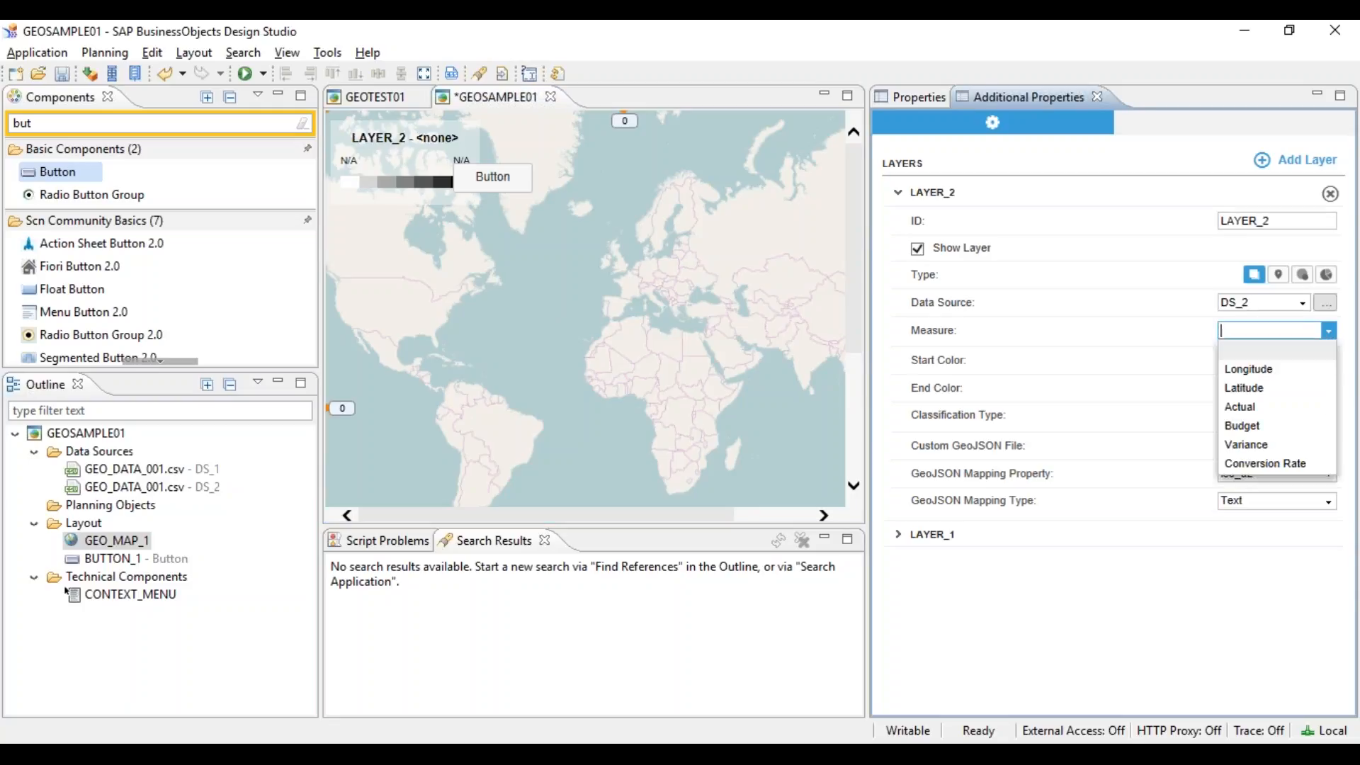
left_click(1265, 411)
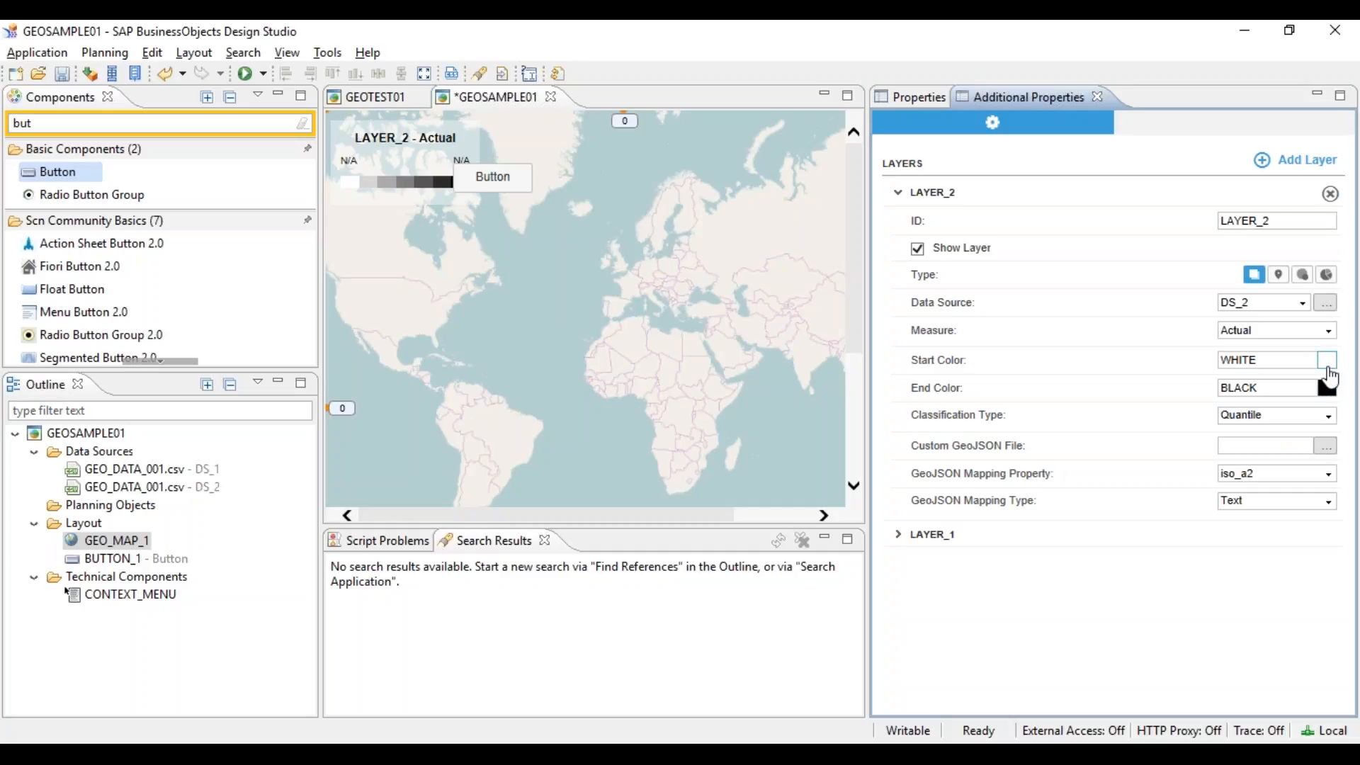
Step: Set LAYER_2's start color to red (#FF0000) and its end color to green (#00FF00)
left_click(1326, 361)
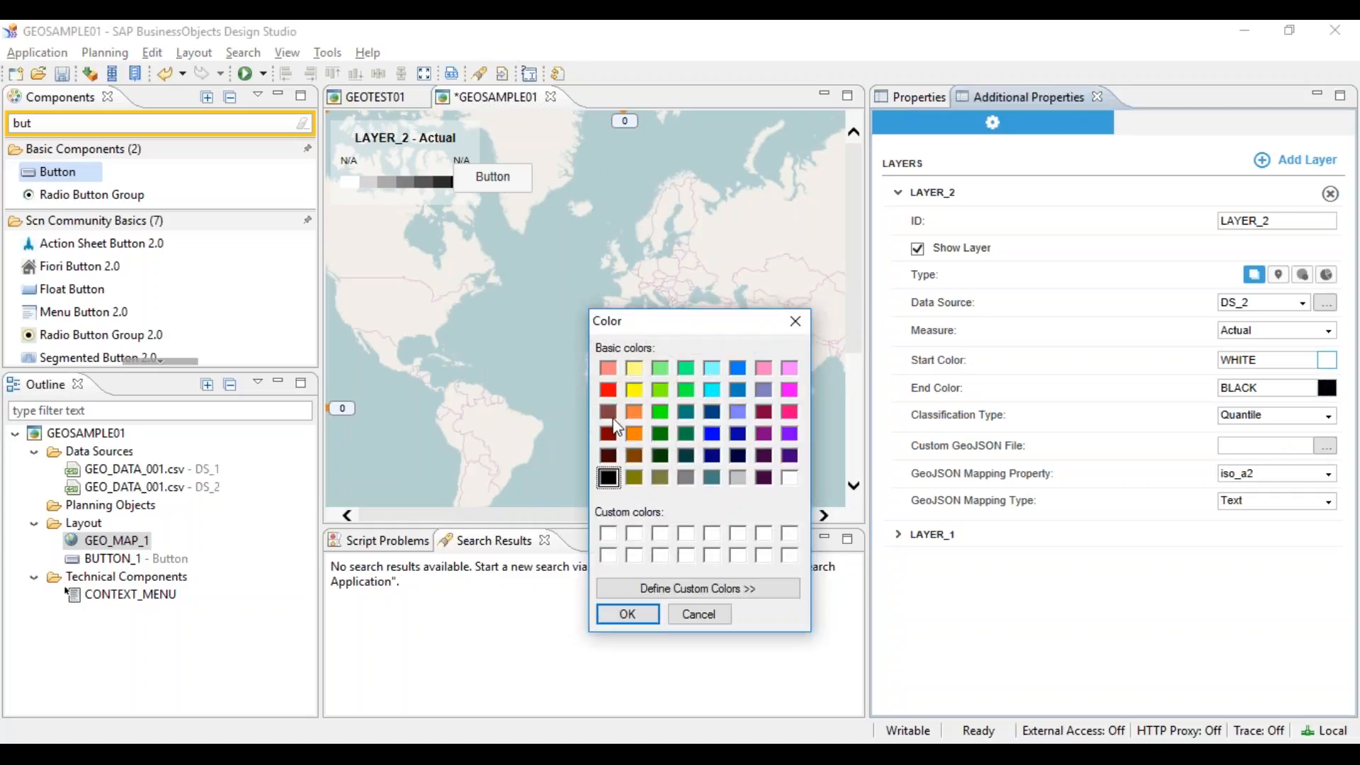
left_click(608, 390)
left_click(637, 615)
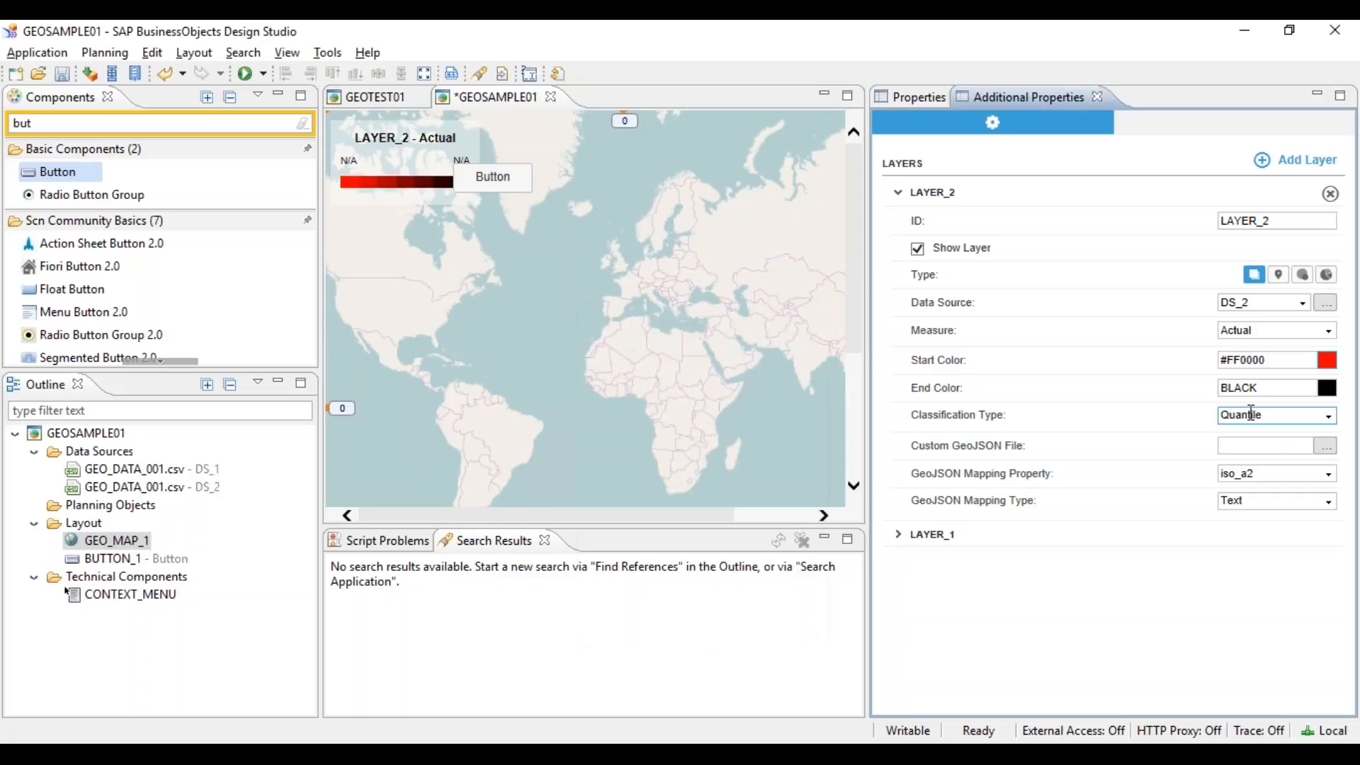
left_click(1326, 388)
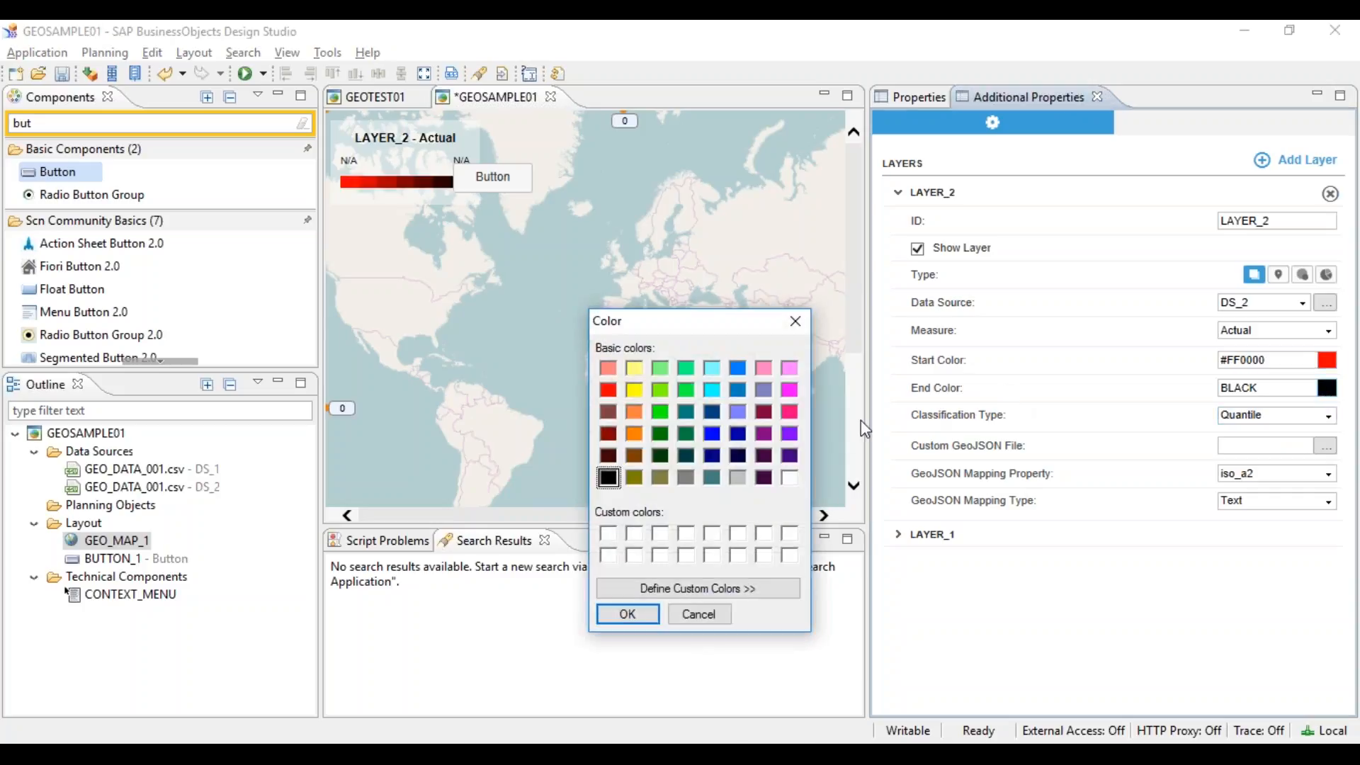
left_click(662, 416)
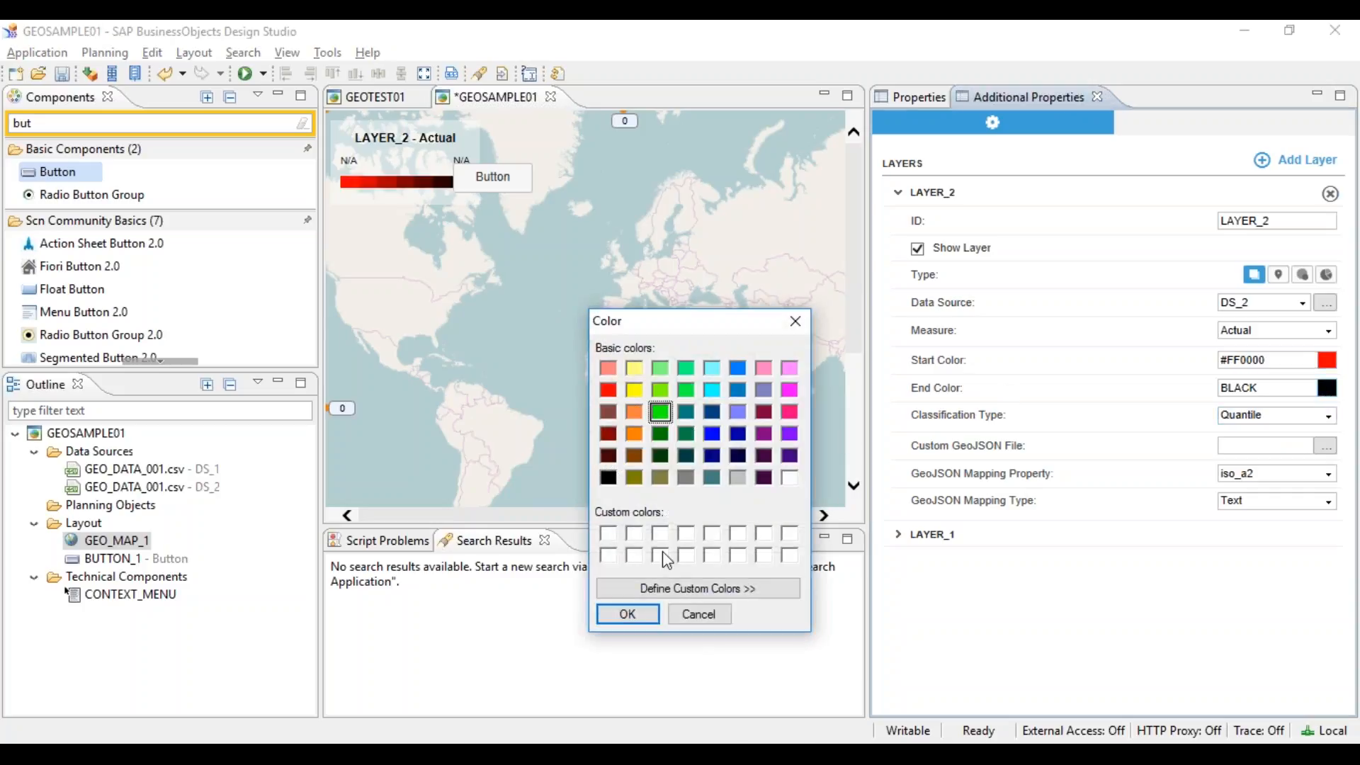
left_click(618, 619)
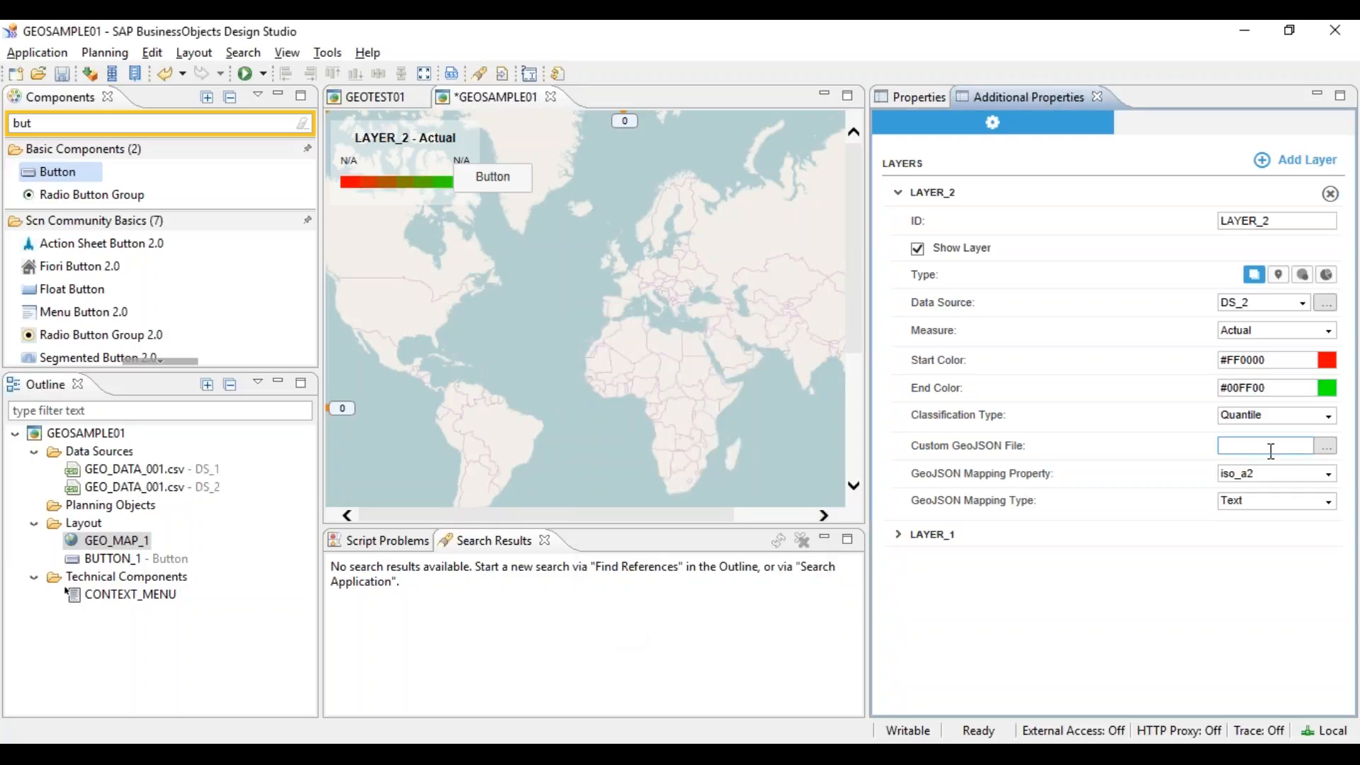
Step: Try the Equal Interval classification type for LAYER_2 and switch it back to Quantile
left_click(1328, 417)
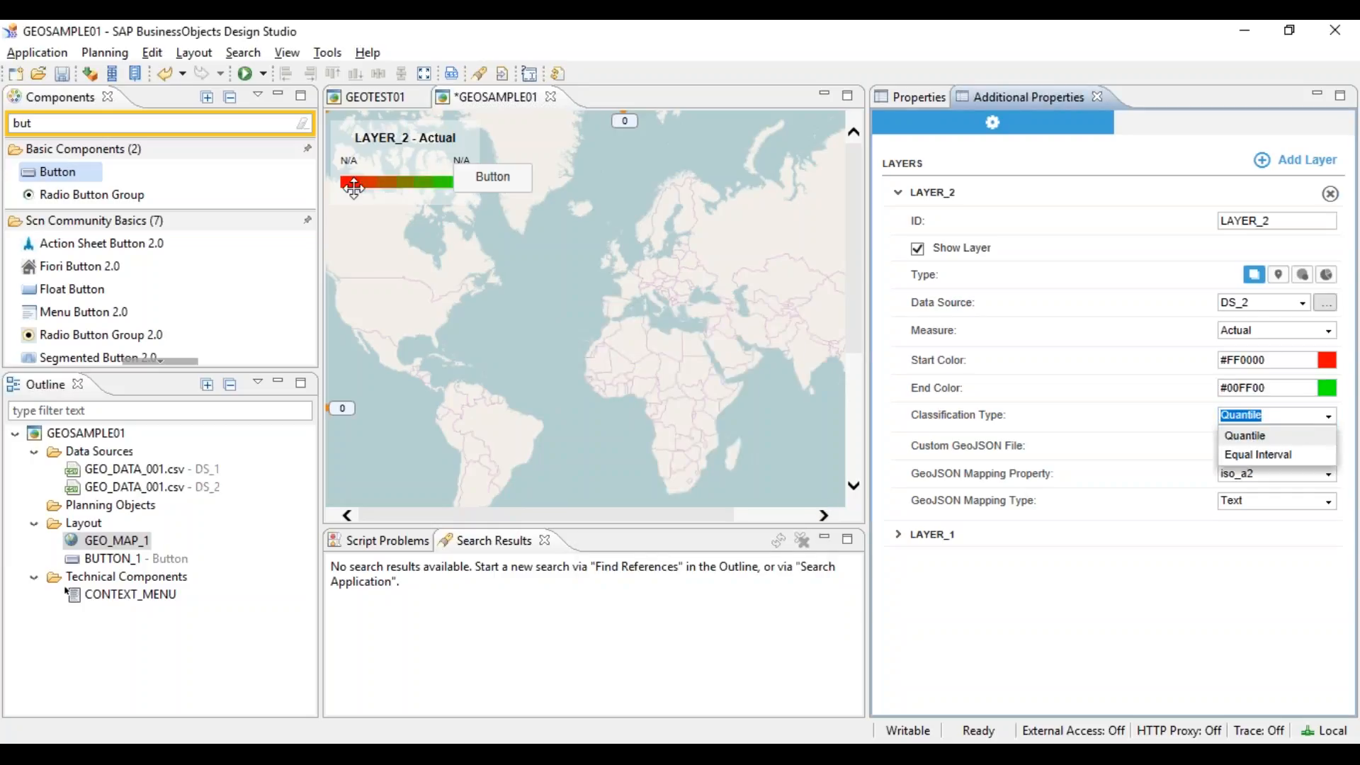
left_click(1248, 459)
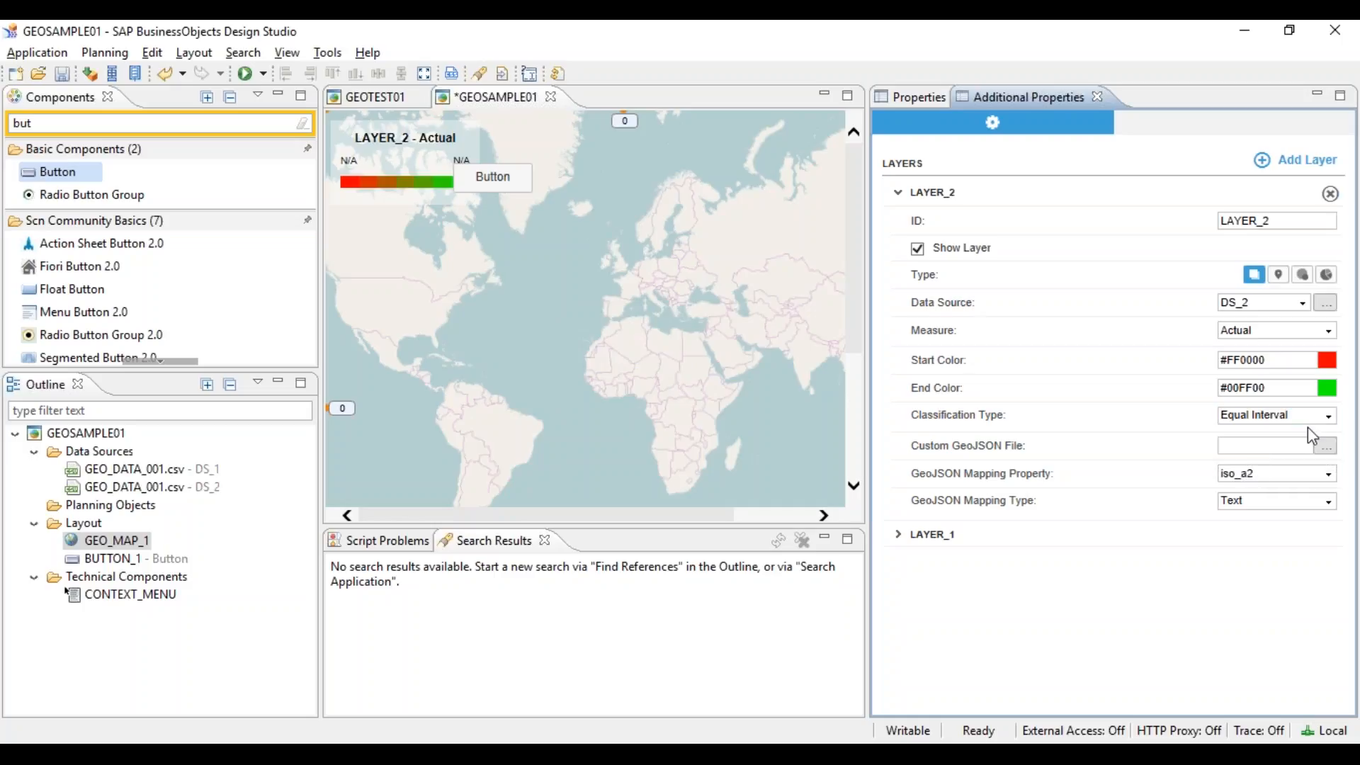
left_click(1328, 416)
left_click(1259, 437)
Step: Load DubaiLocations3.geojson from the GEOSAMPLE01 folder as LAYER_2's custom GeoJSON file
left_click(1282, 449)
left_click(1325, 446)
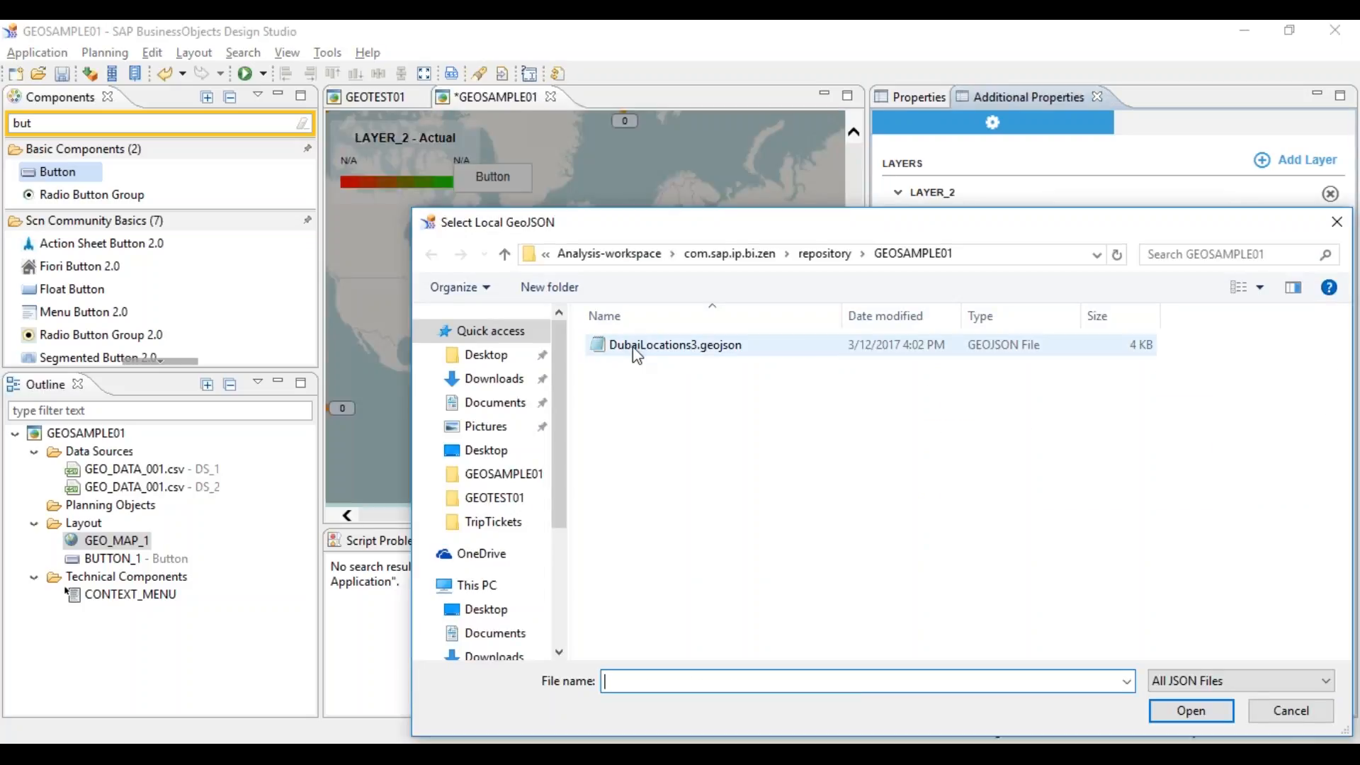
left_click(691, 347)
left_click(1189, 711)
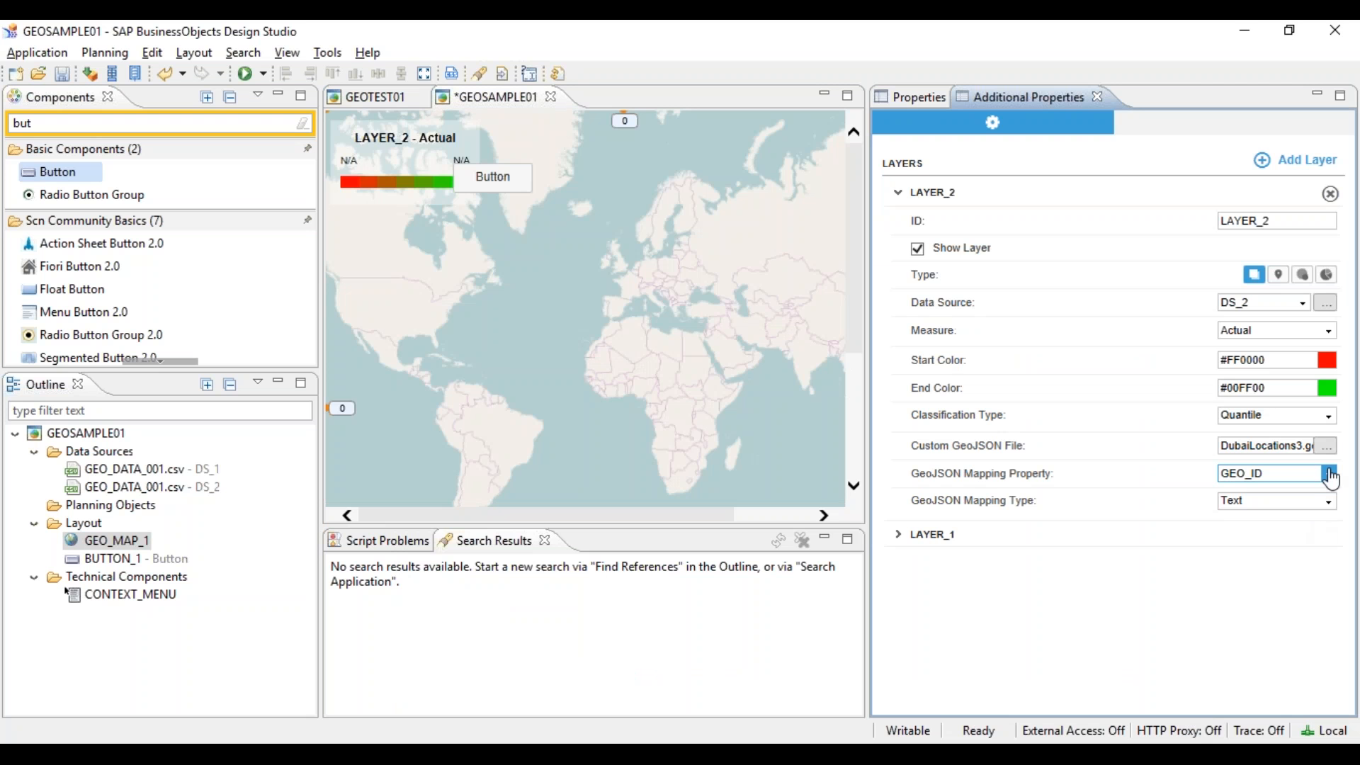
Step: Switch to geojson.io in Chrome and enter a Location property with the value Al karama for the upper gray polygon
left_click_drag(1053, 473, 911, 473)
mouse_move(691, 740)
left_click(727, 719)
left_click(330, 30)
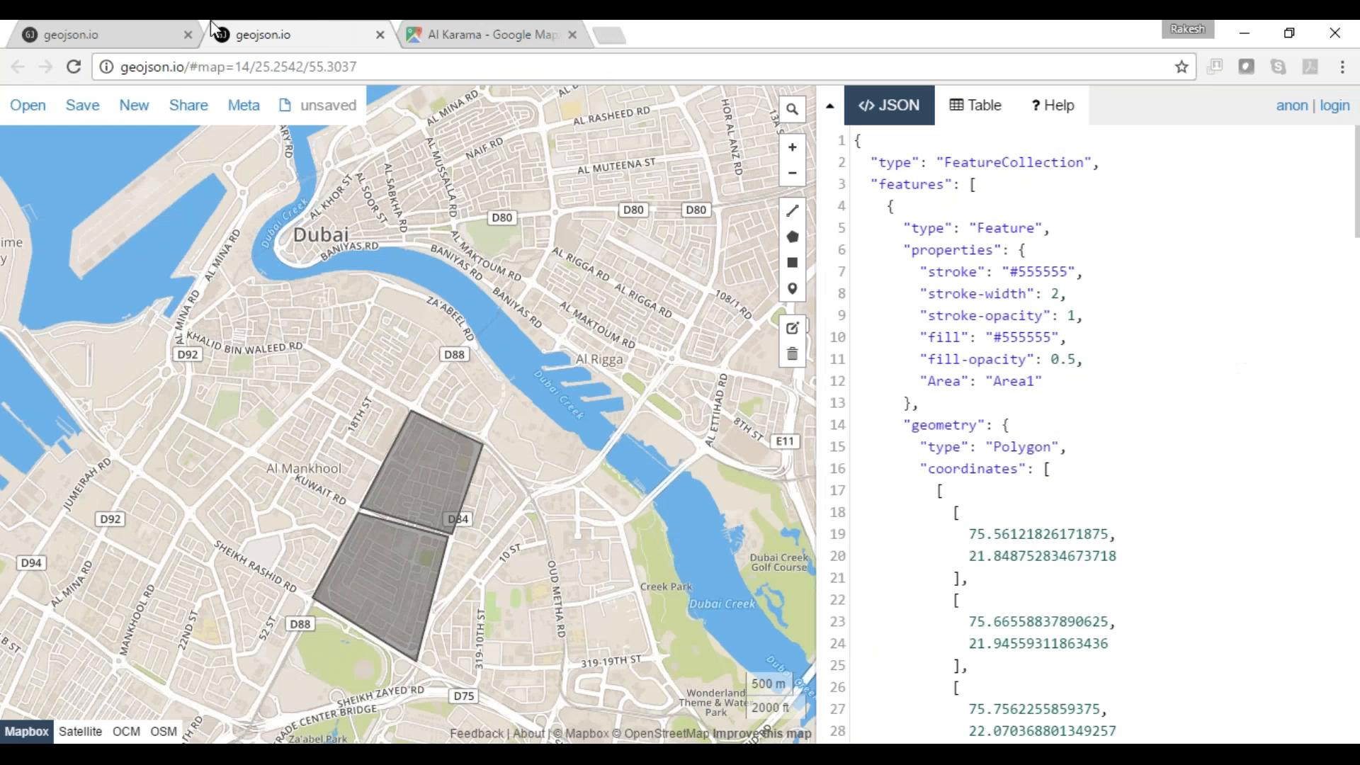
left_click(419, 501)
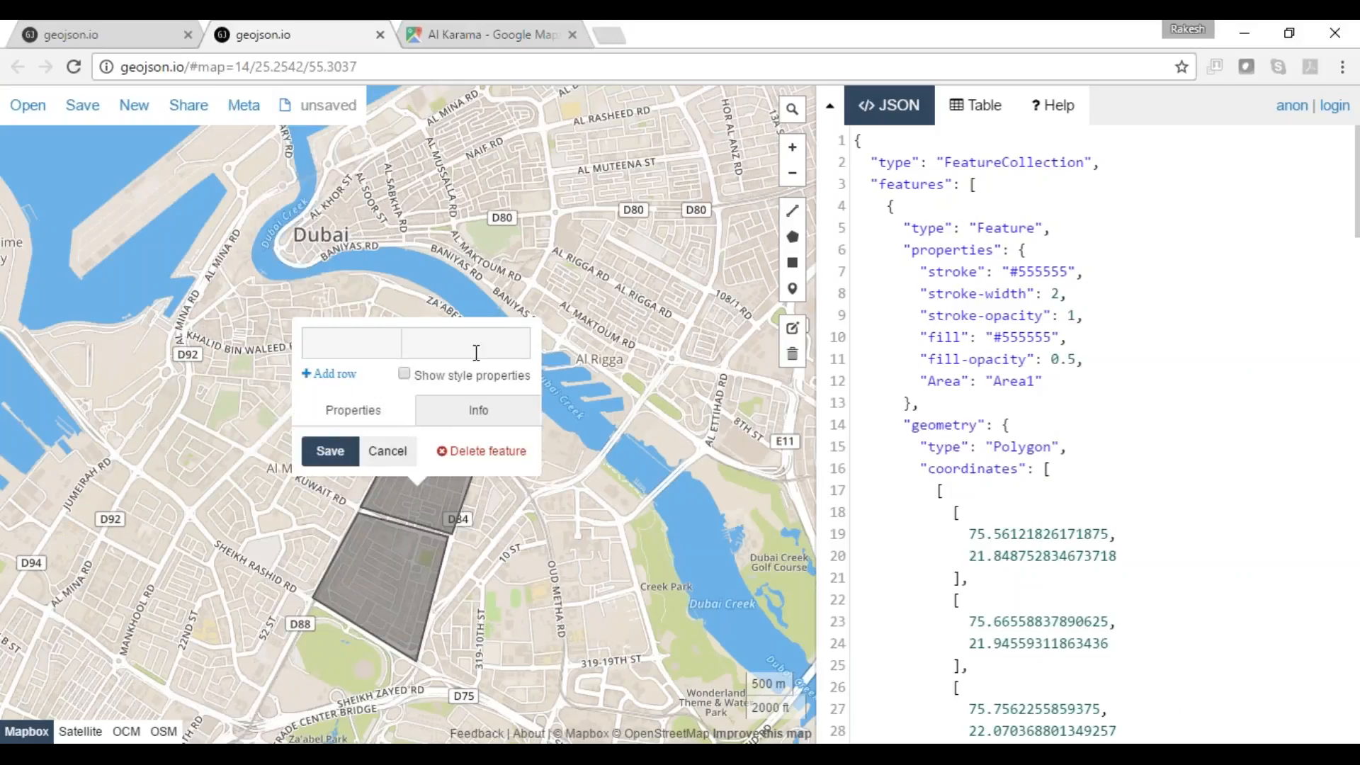
left_click(452, 347)
type("Al AK")
Step: Add a second property row to the polygon with the name geo_id and the value 001
left_click(332, 373)
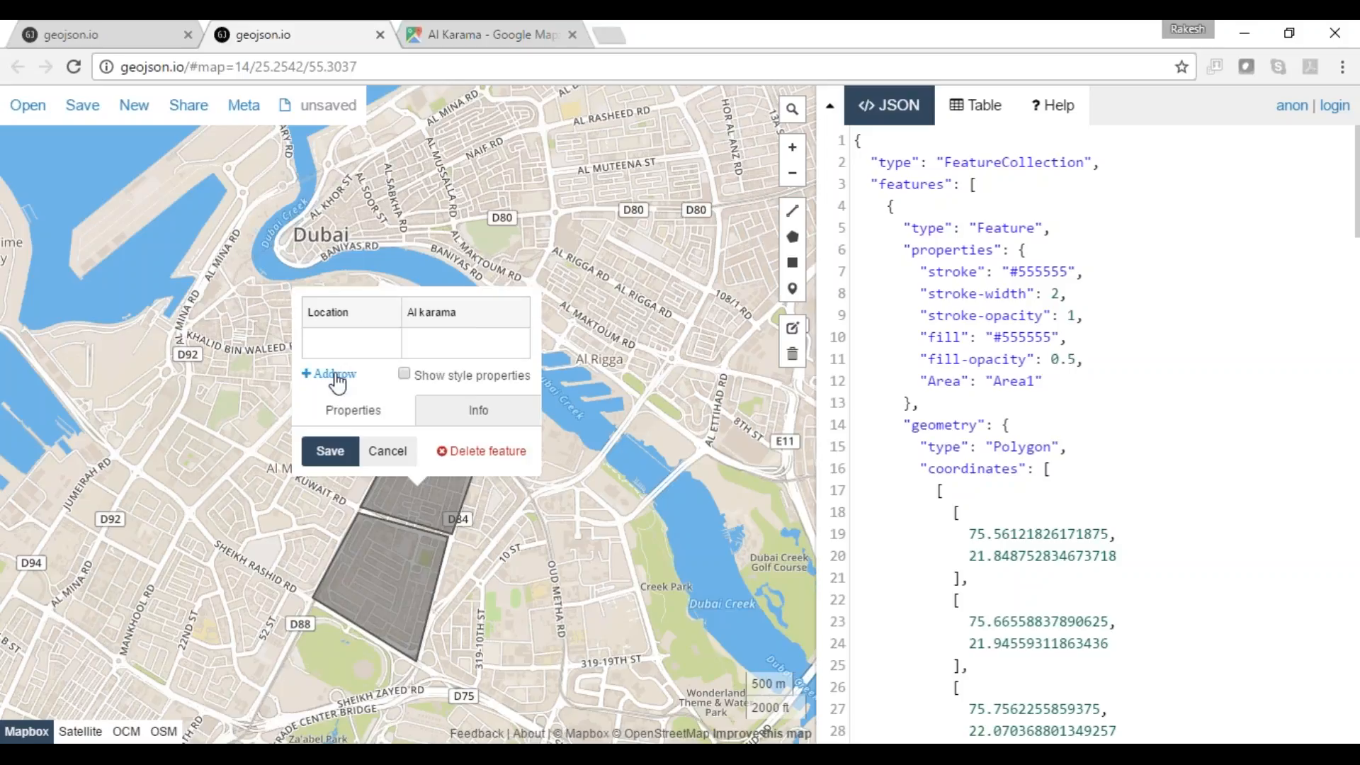
left_click(345, 346)
left_click_drag(454, 318, 409, 306)
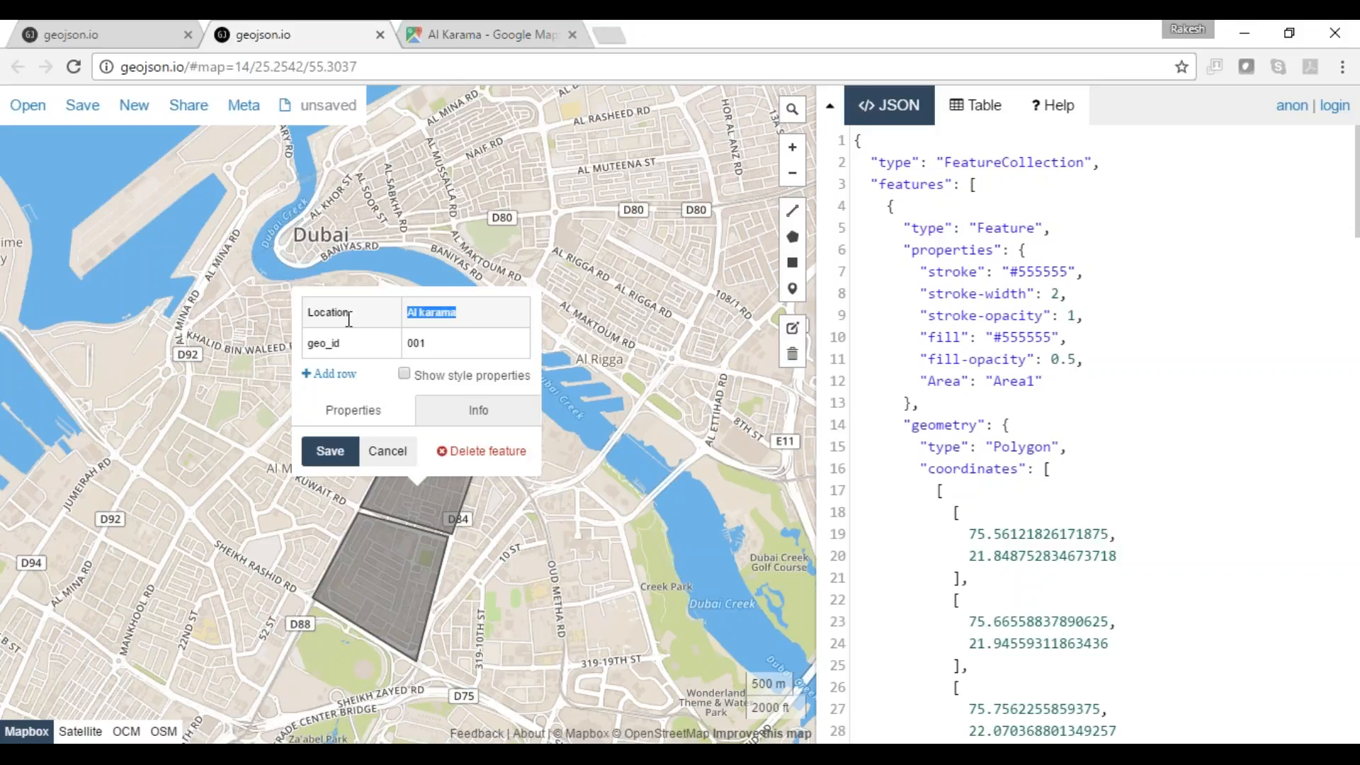
left_click_drag(347, 318, 300, 314)
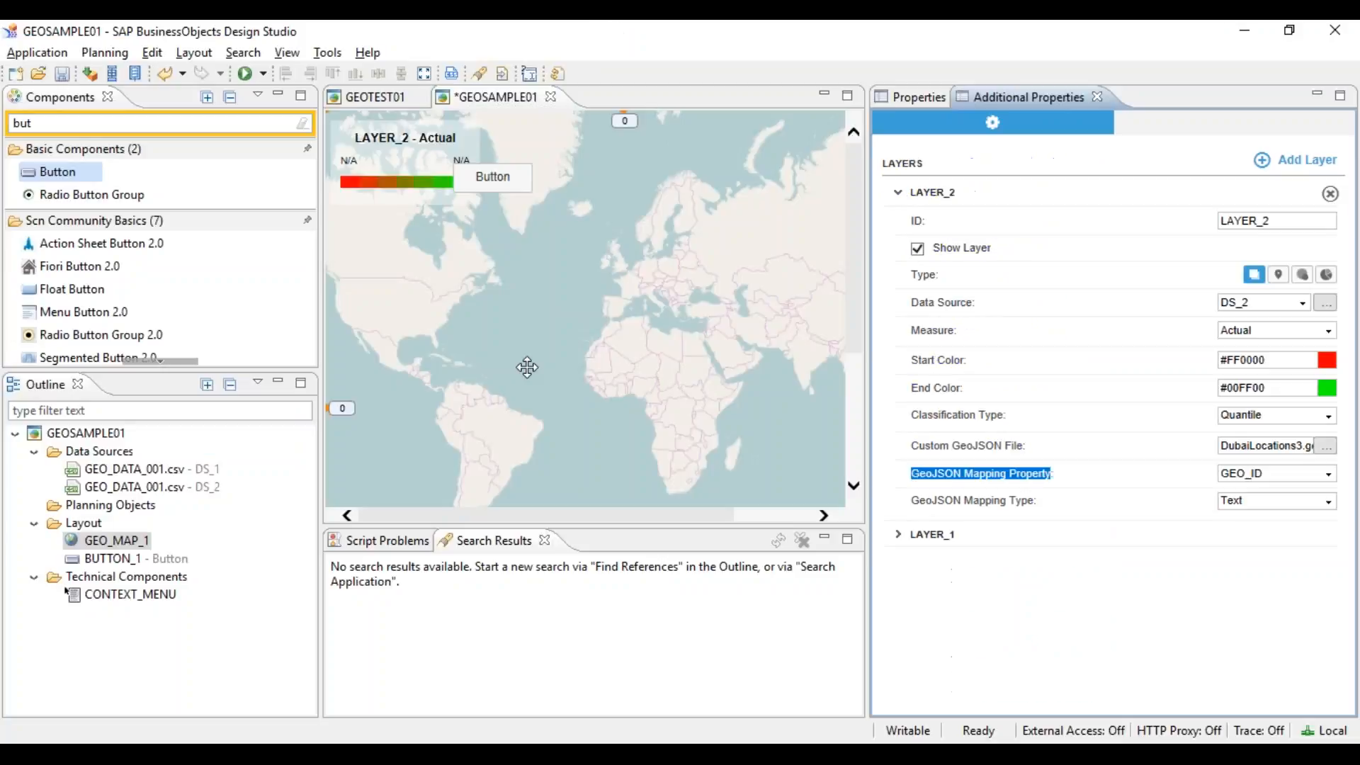
Step: Return to Design Studio, set LAYER_2's GeoJSON mapping property to LOCATION and mapping type to Key, and save the application
left_click(1329, 482)
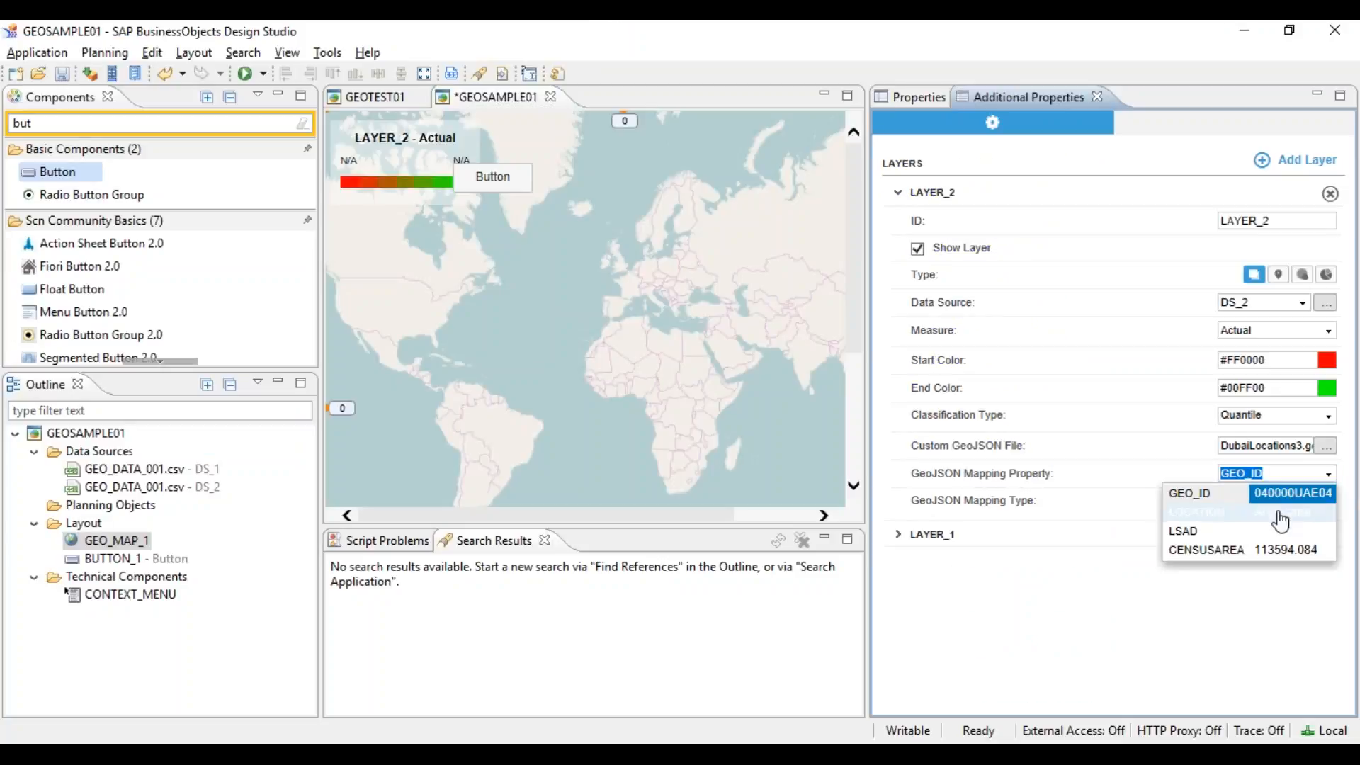
left_click(1279, 513)
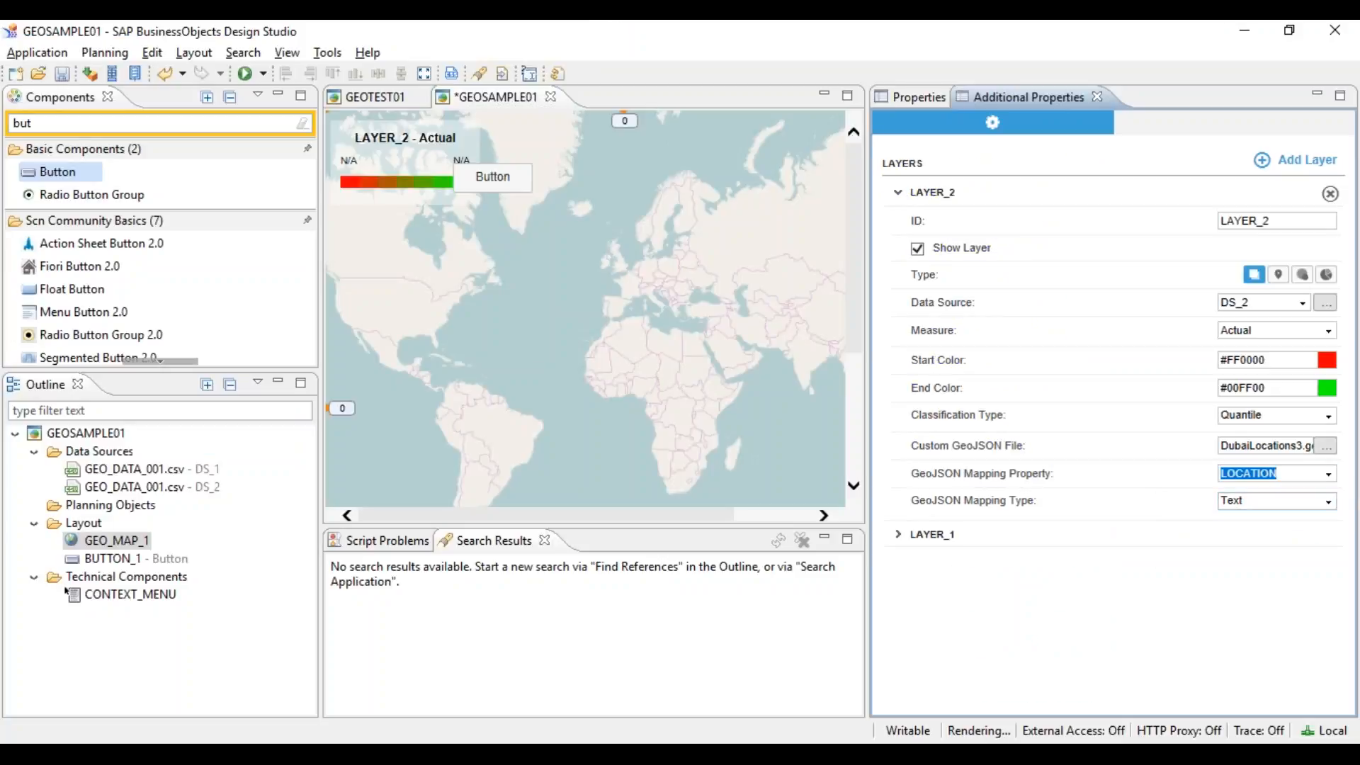
left_click(1327, 501)
left_click(1239, 521)
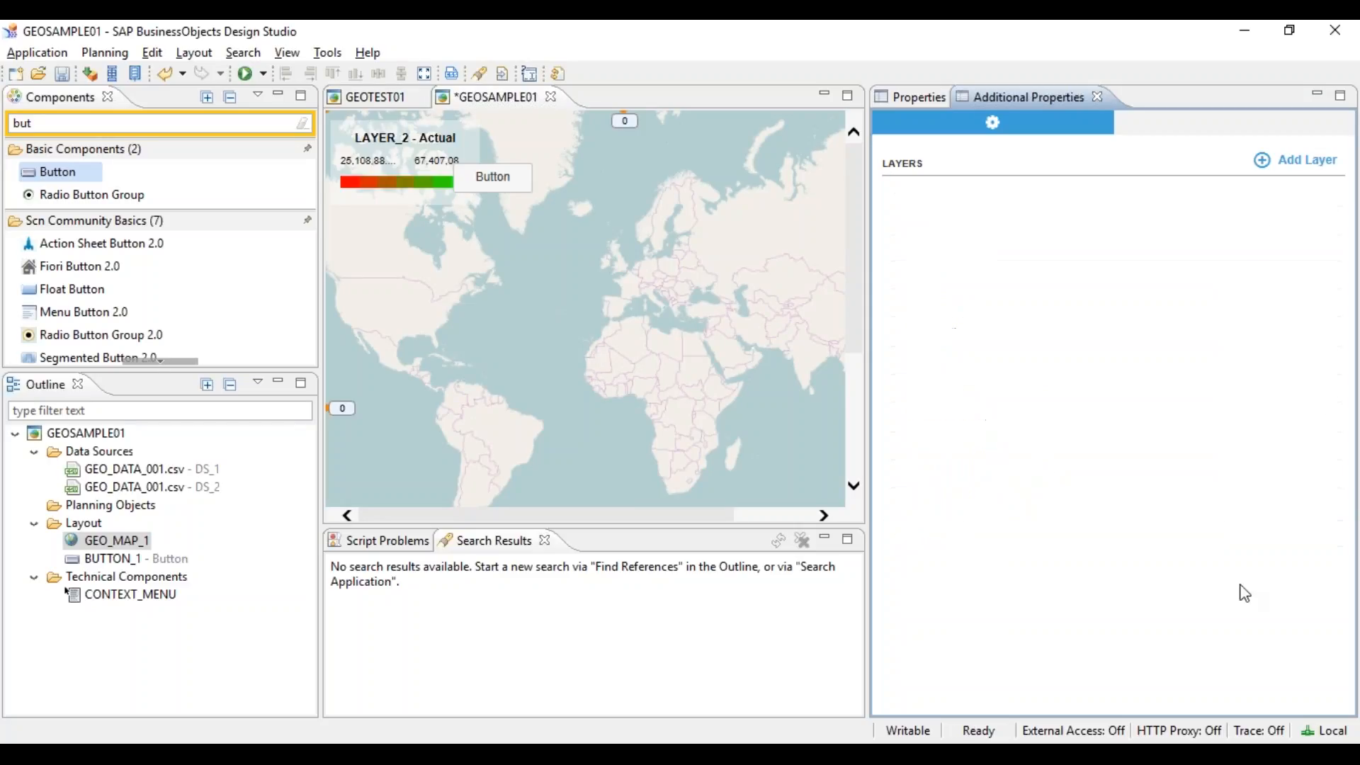
key("ctrl+s")
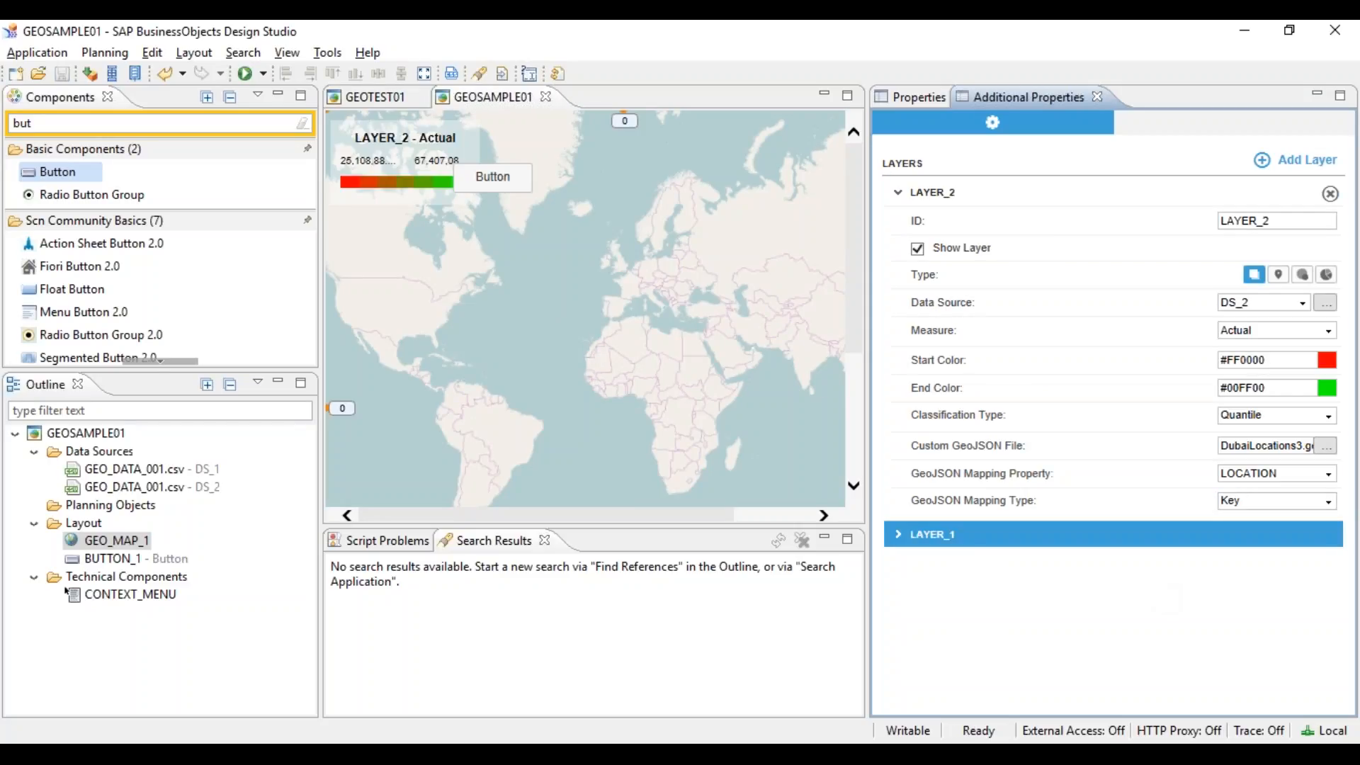
Step: Run GEOSAMPLE01 in the browser and close the two older preview tabs
left_click(243, 74)
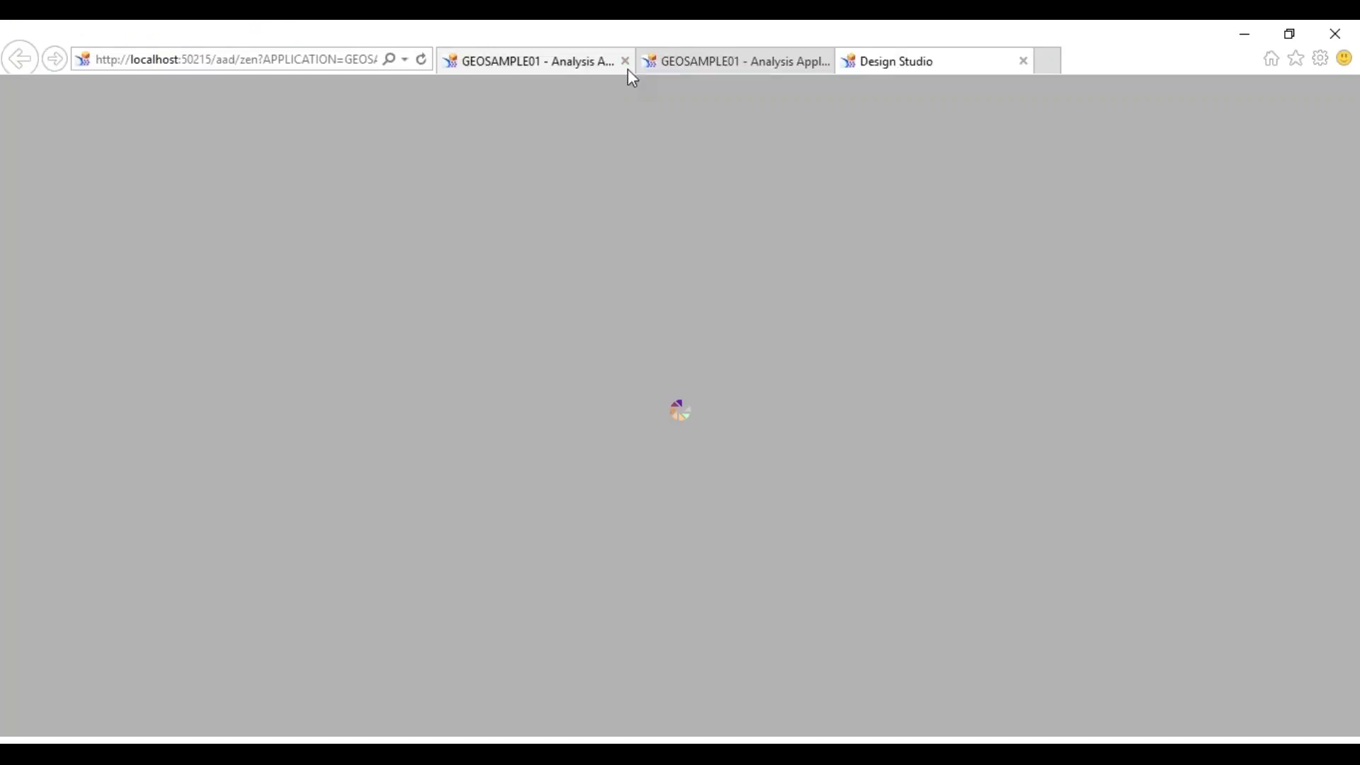
left_click(626, 61)
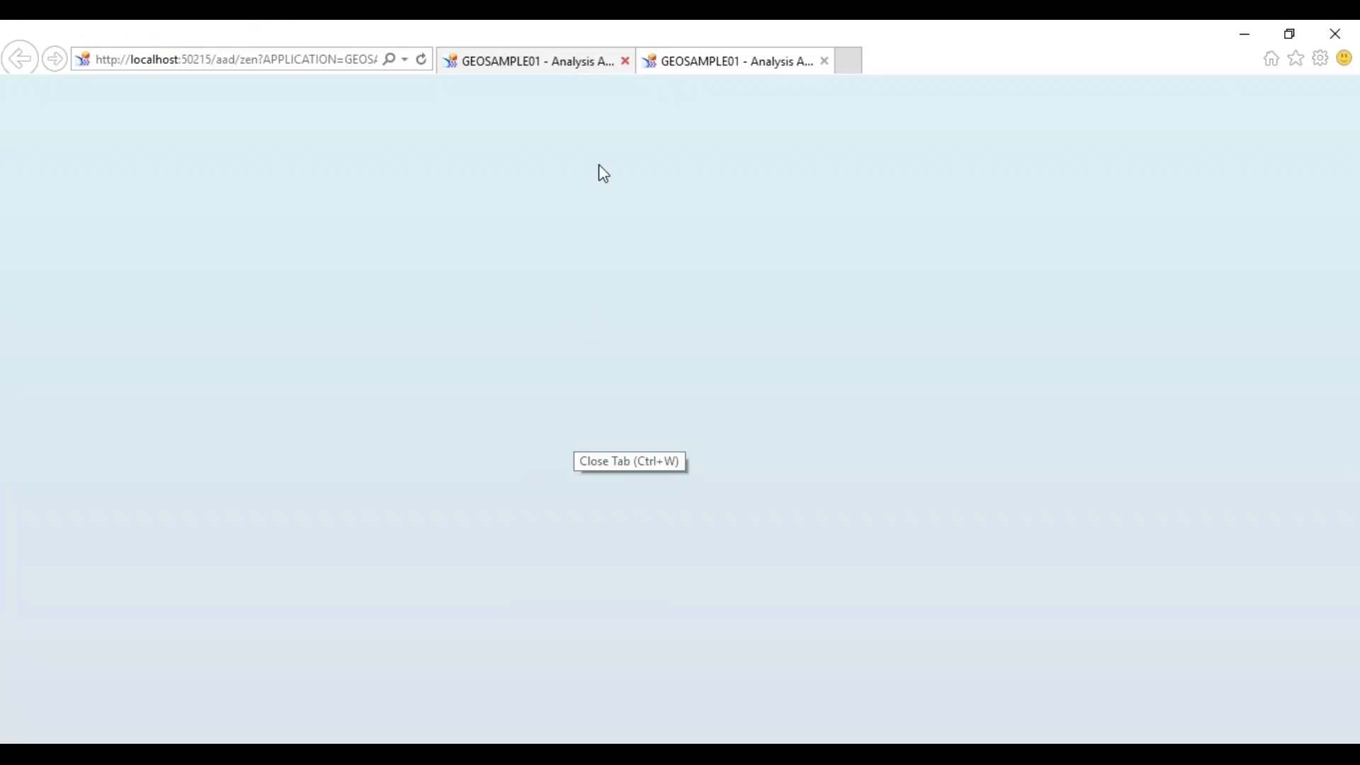
left_click(626, 63)
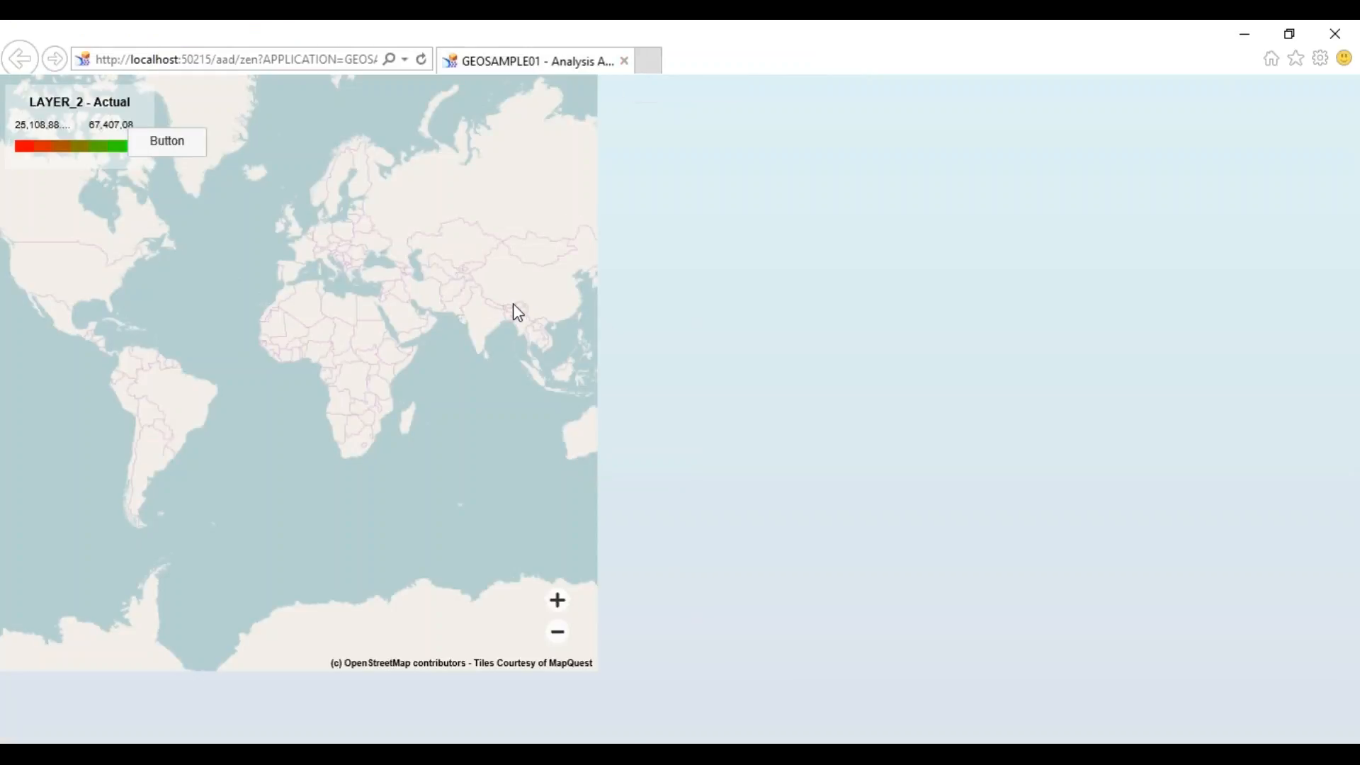
Step: Examine the colored LAYER_2 areas around Dubai on the running map
scroll(373, 303, "up", 1)
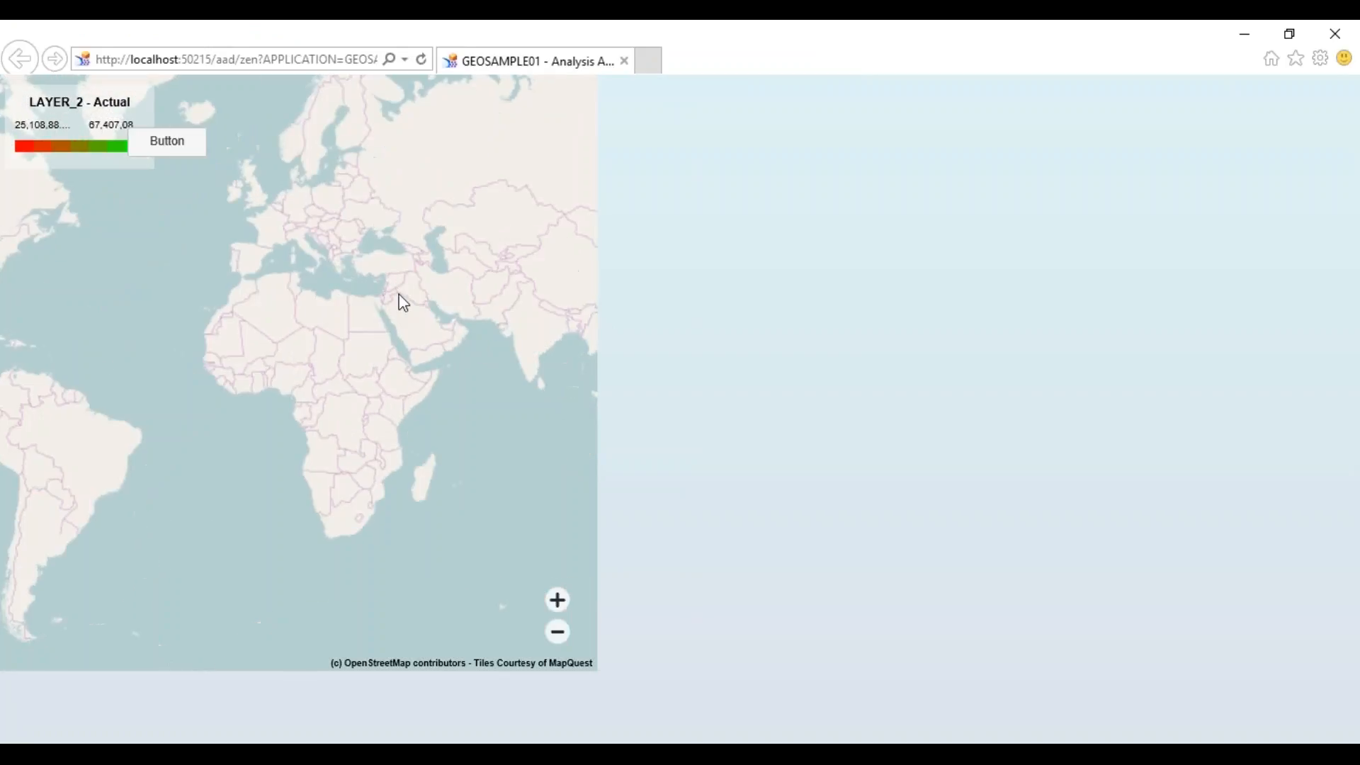
scroll(396, 274, "up", 1)
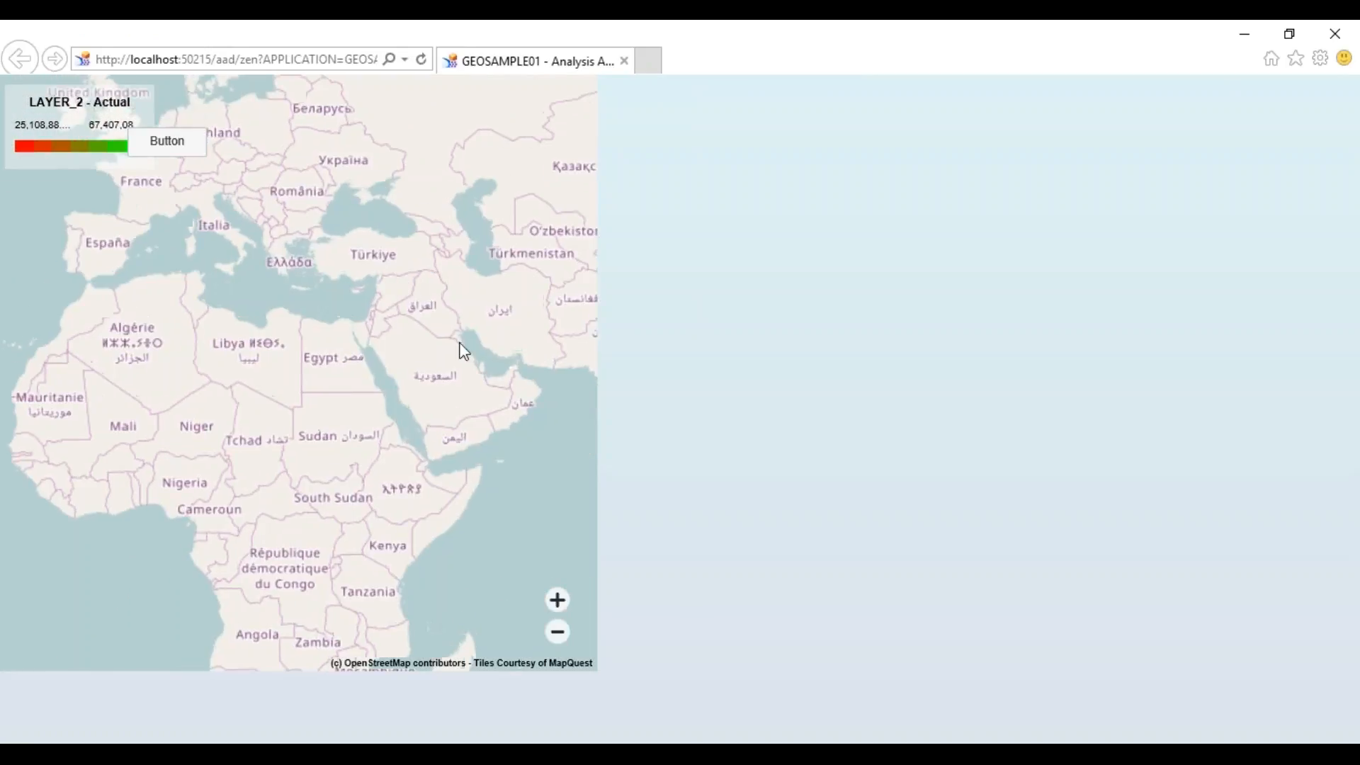
scroll(511, 380, "up", 1)
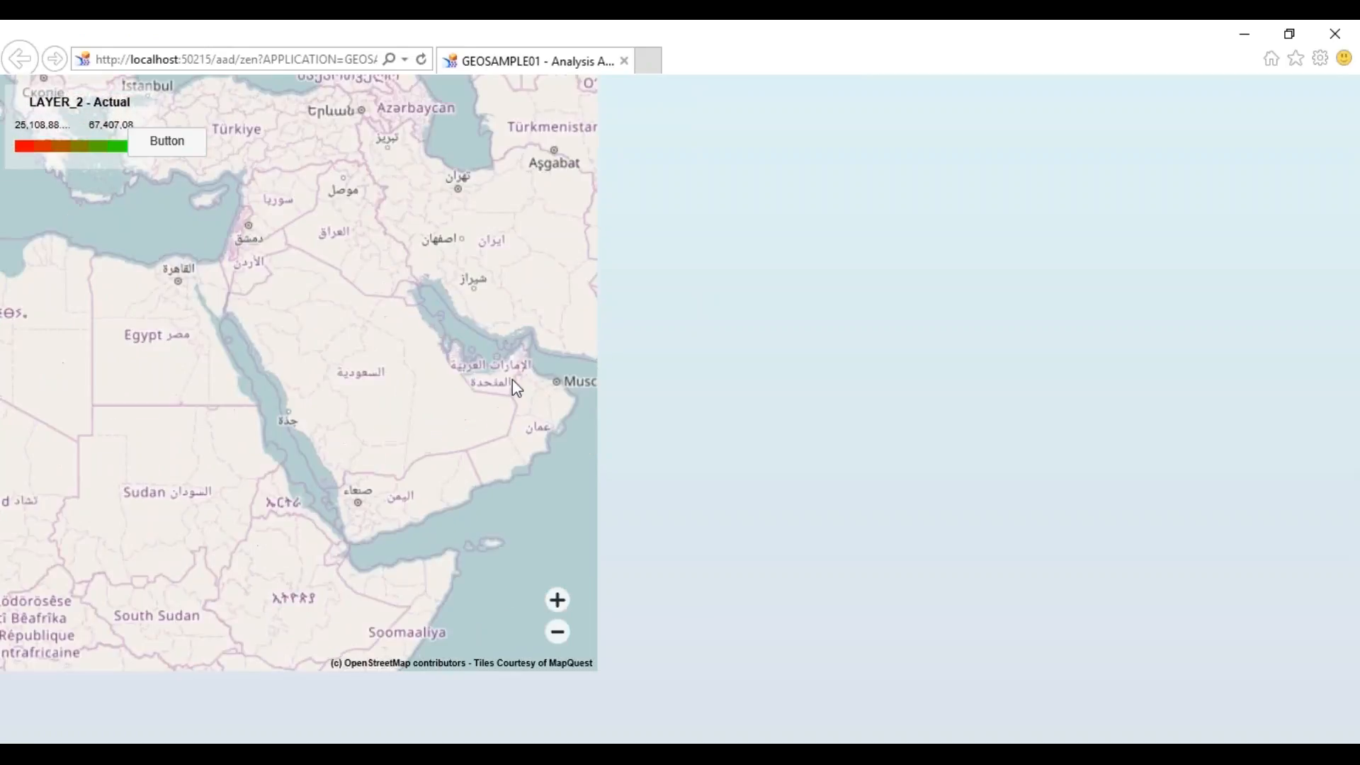
scroll(512, 368, "up", 1)
scroll(513, 366, "up", 1)
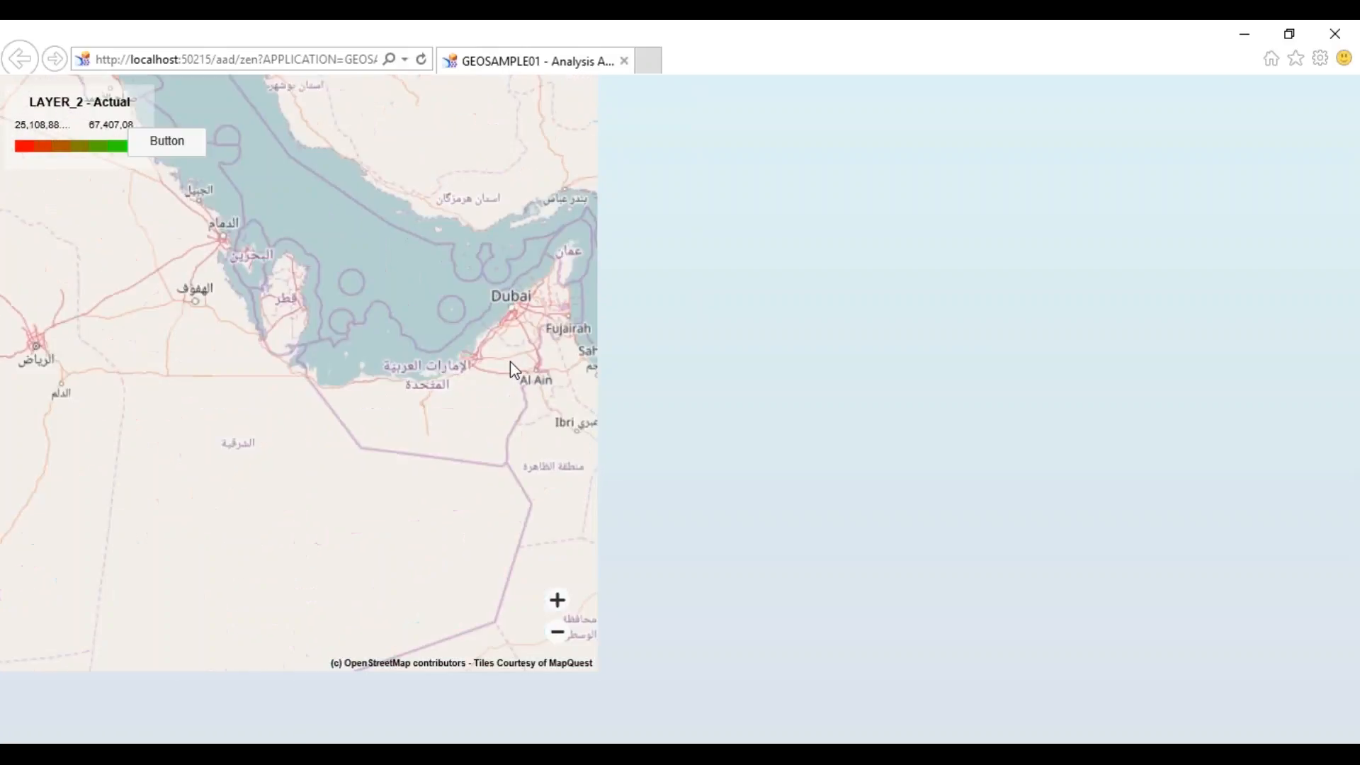
scroll(499, 339, "up", 1)
scroll(522, 343, "up", 1)
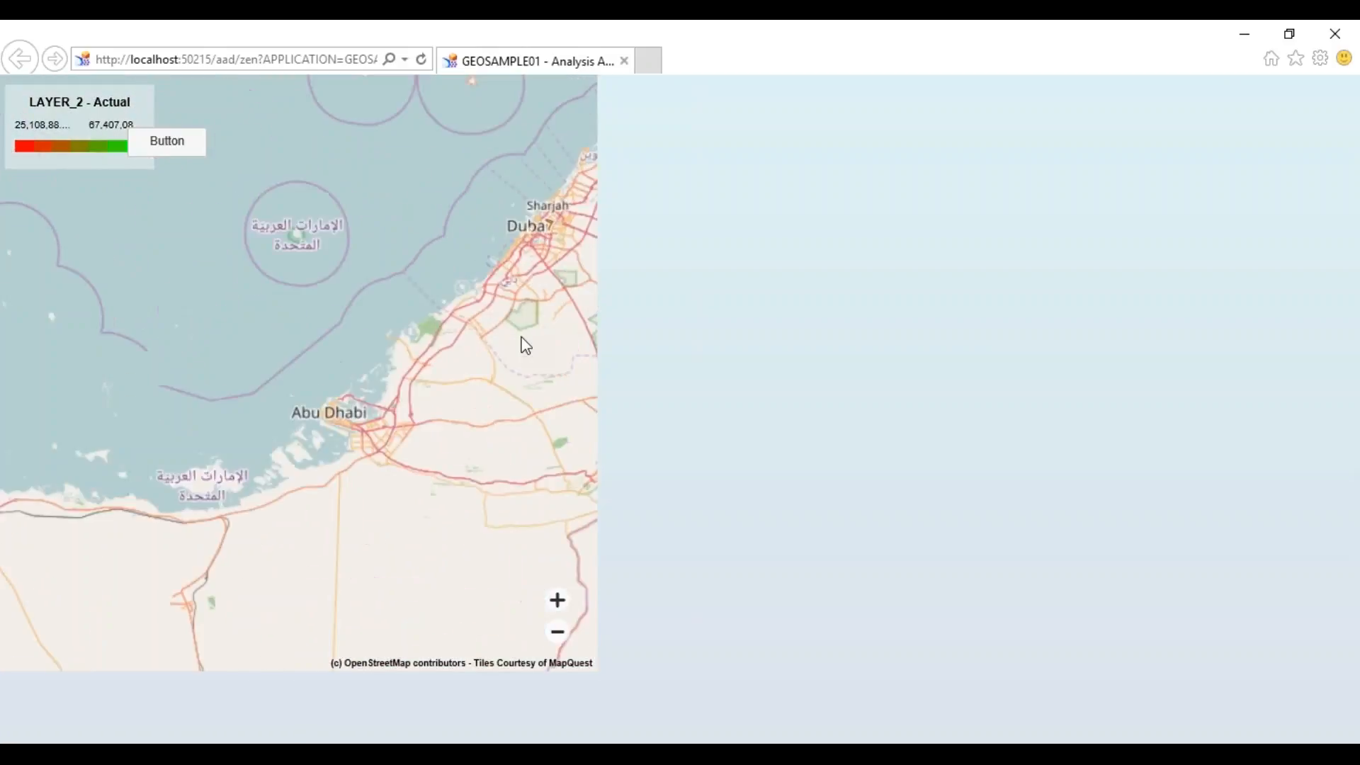
left_click_drag(540, 312, 404, 416)
scroll(415, 371, "up", 1)
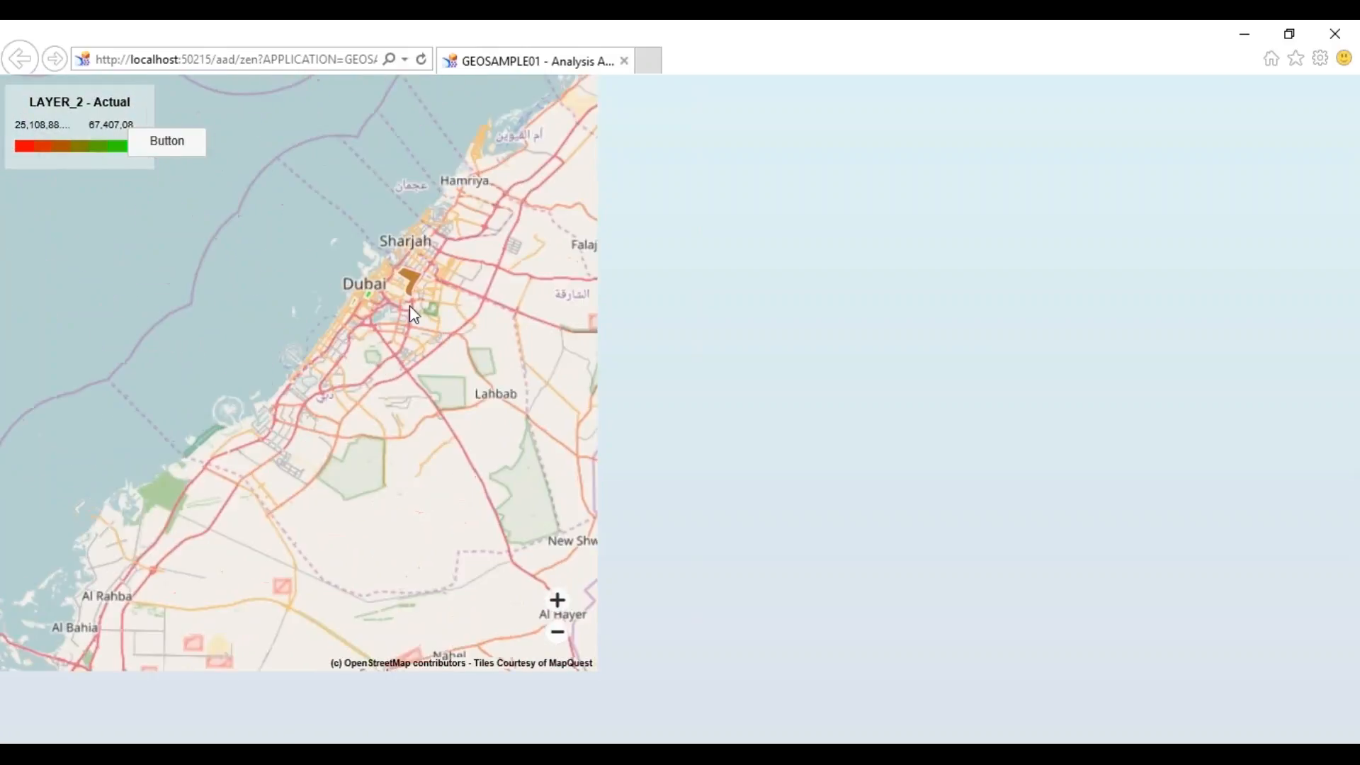
scroll(402, 317, "up", 1)
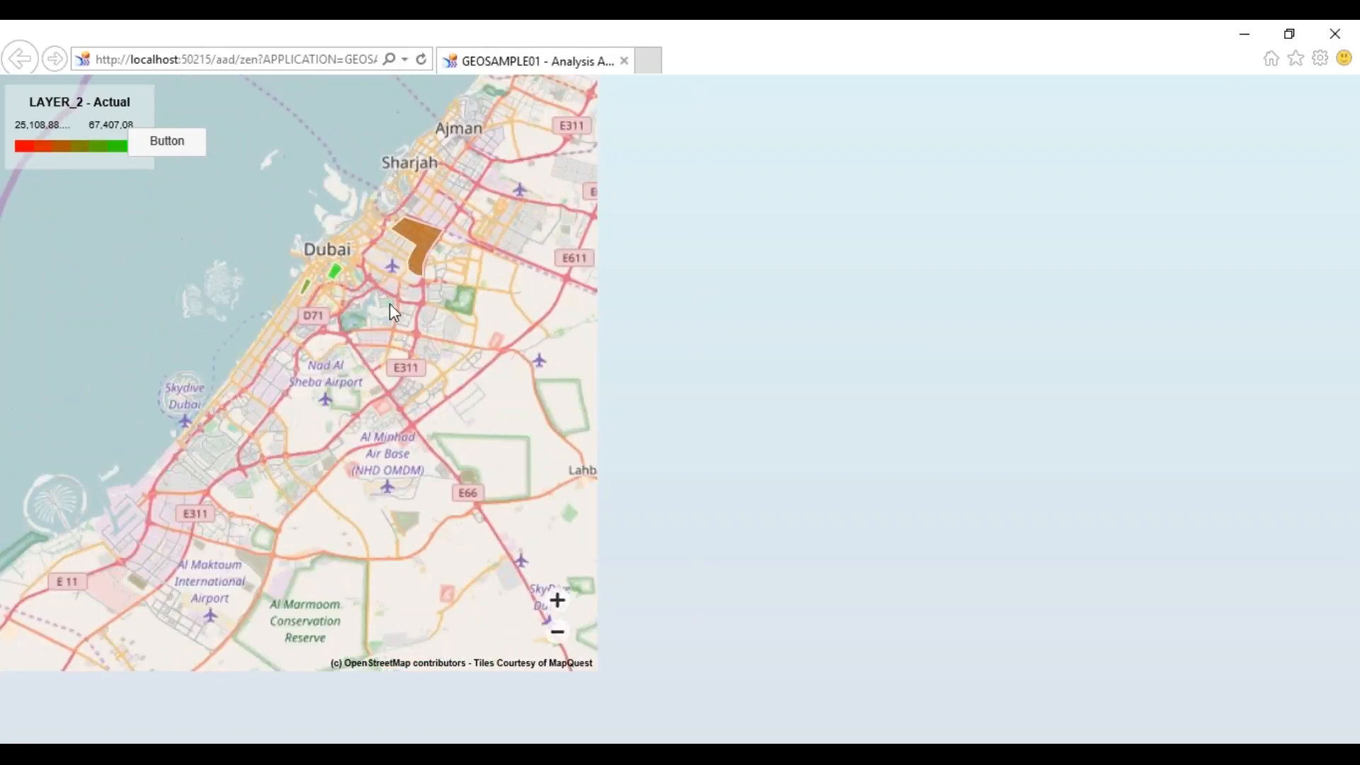
scroll(391, 306, "up", 1)
left_click_drag(361, 206, 436, 368)
scroll(439, 373, "up", 1)
left_click_drag(457, 432, 354, 485)
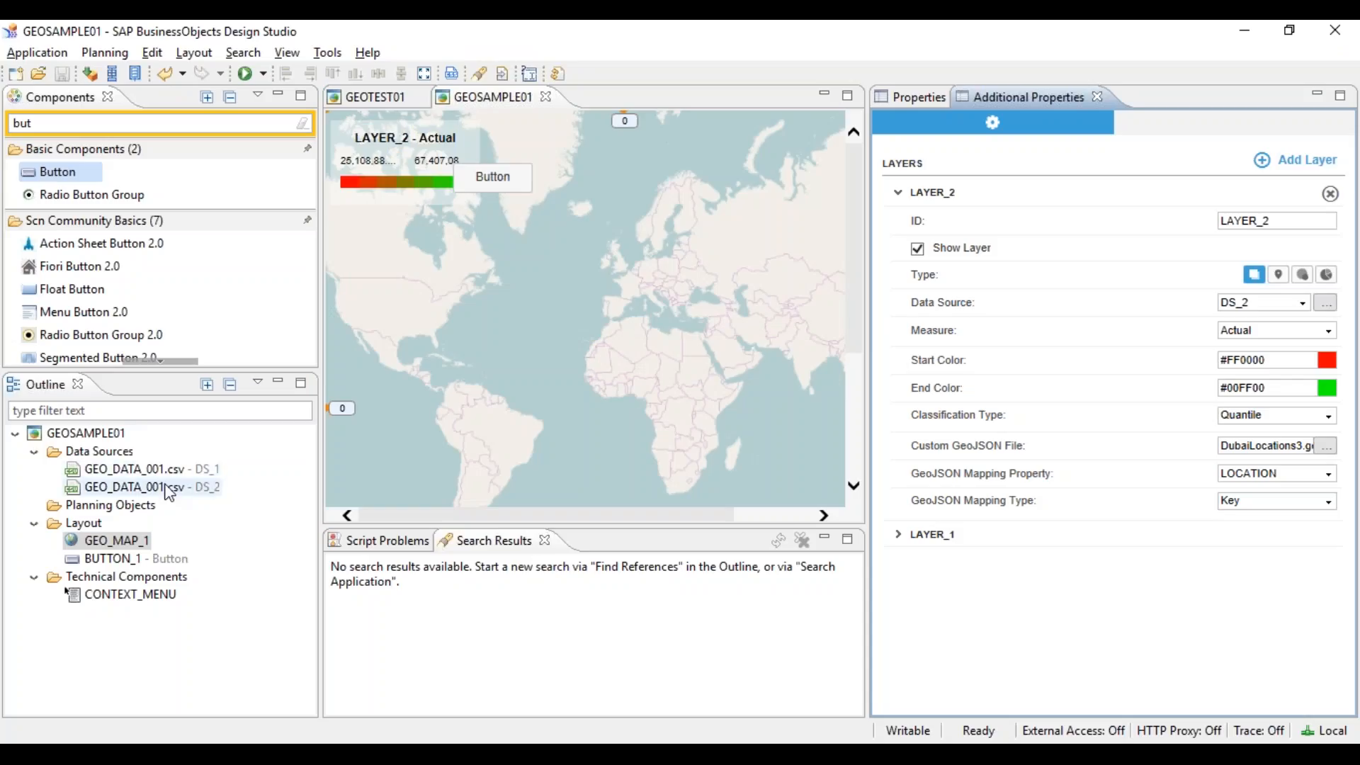
Step: Return to Design Studio and open the initial view of data source DS_2
right_click(164, 487)
left_click(236, 621)
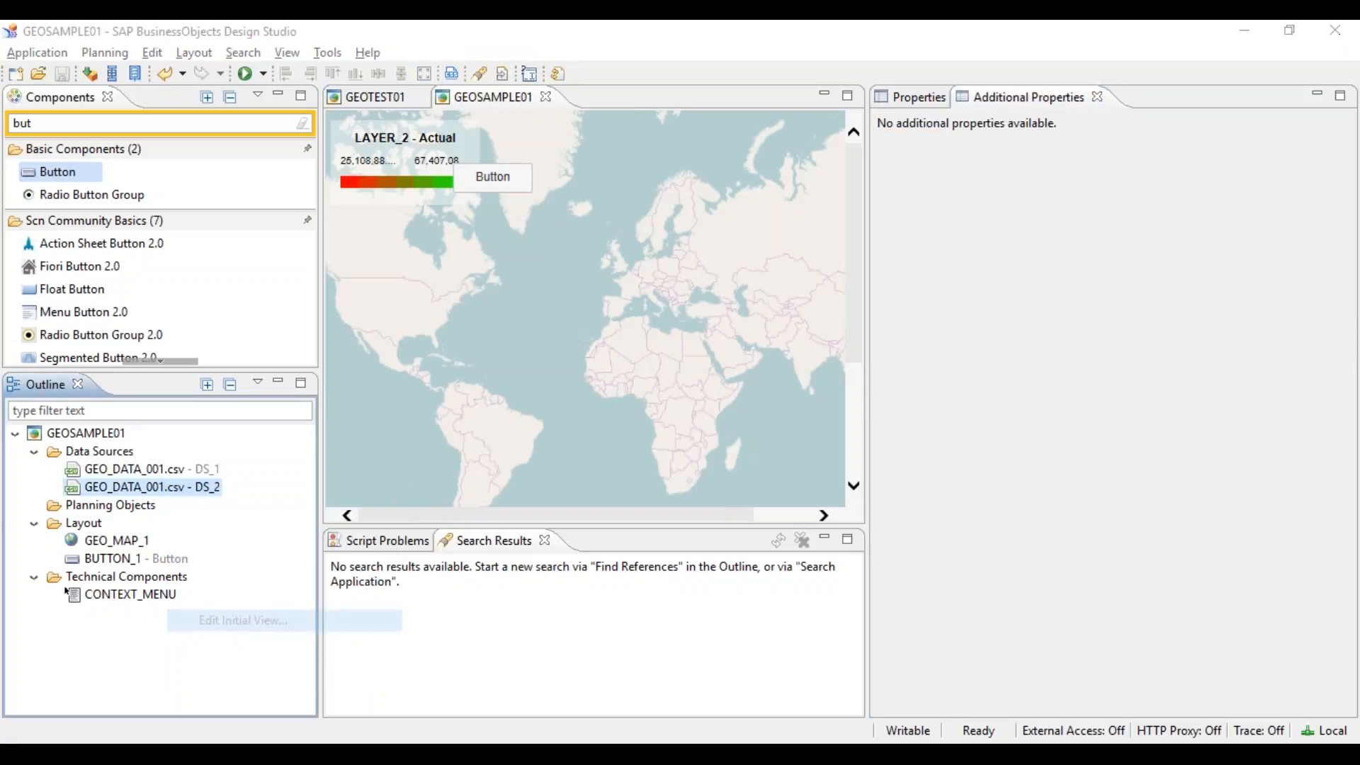
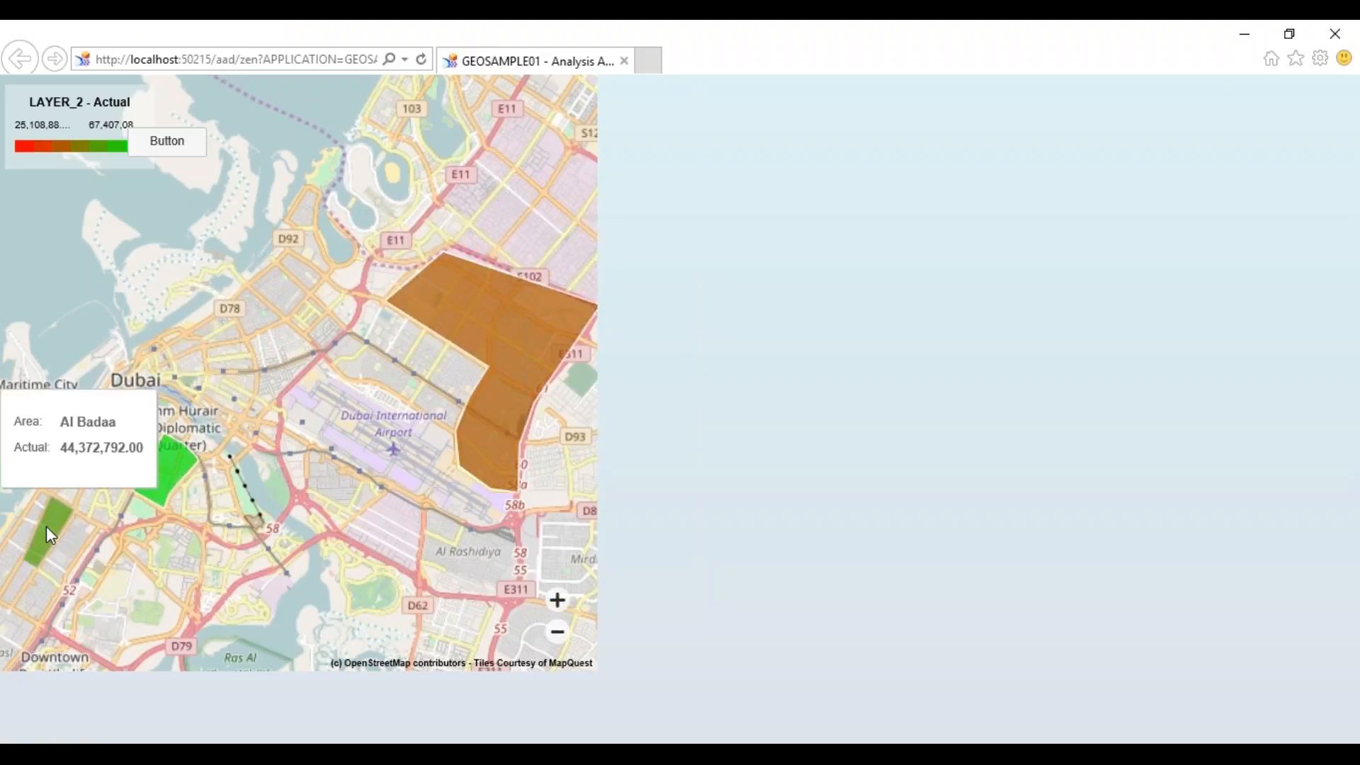
Step: Back in the running application, compare the colors and Actual values of the areas across Dubai
left_click_drag(527, 538, 456, 533)
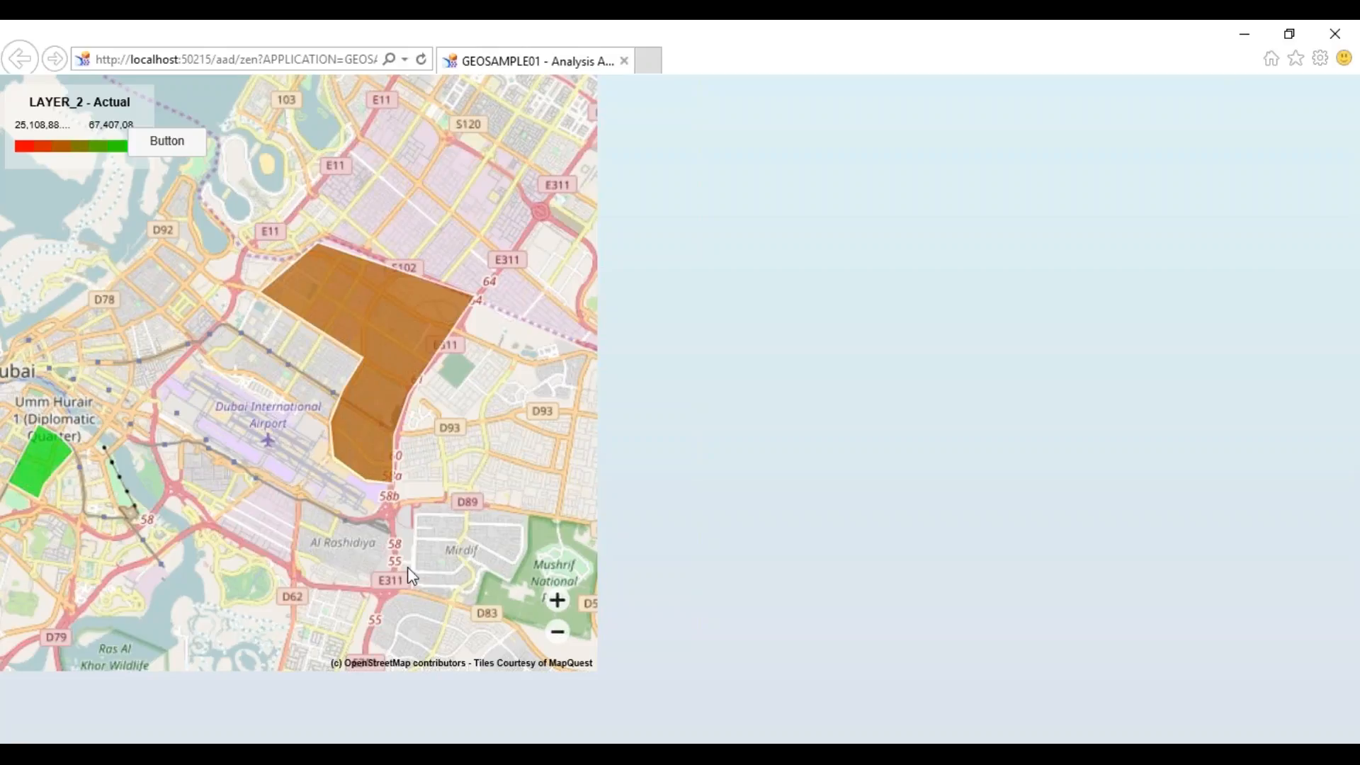
left_click_drag(261, 477, 407, 473)
mouse_move(177, 475)
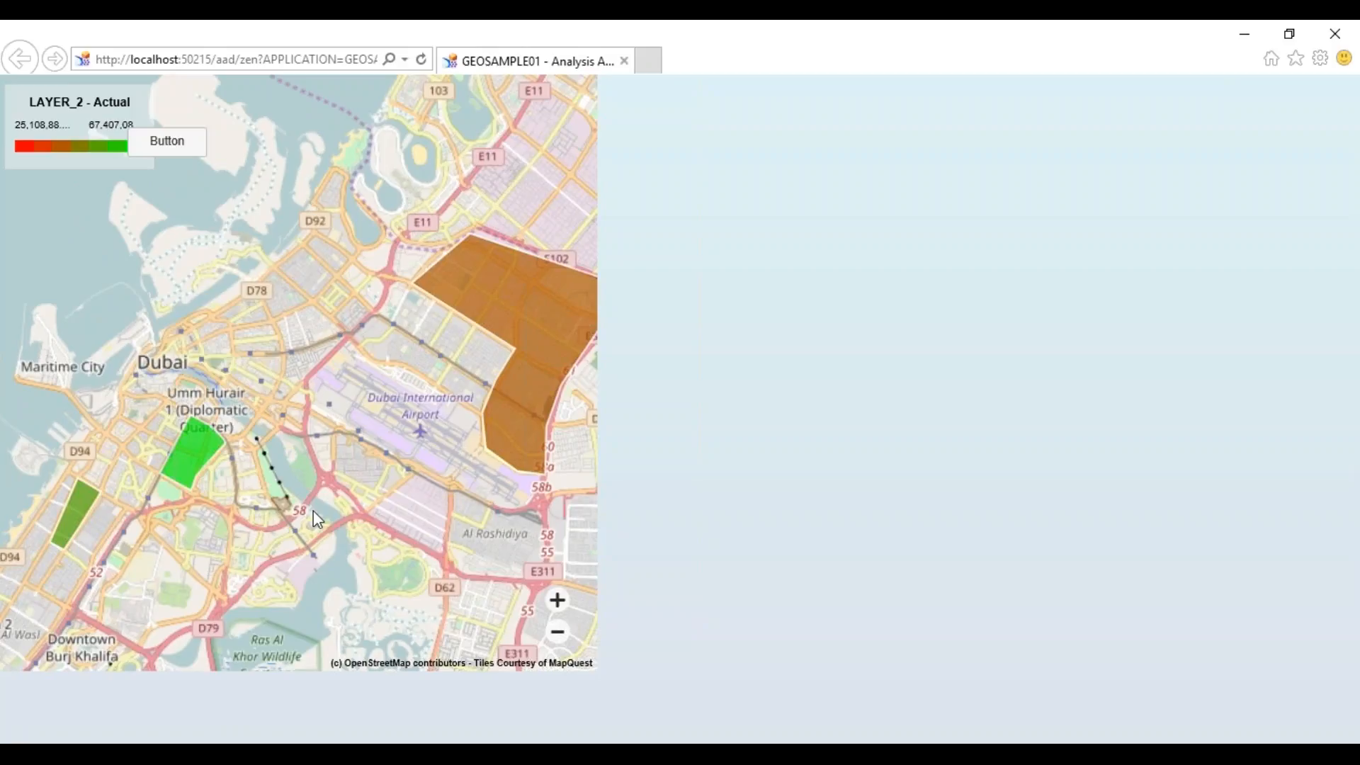
left_click_drag(422, 598, 398, 598)
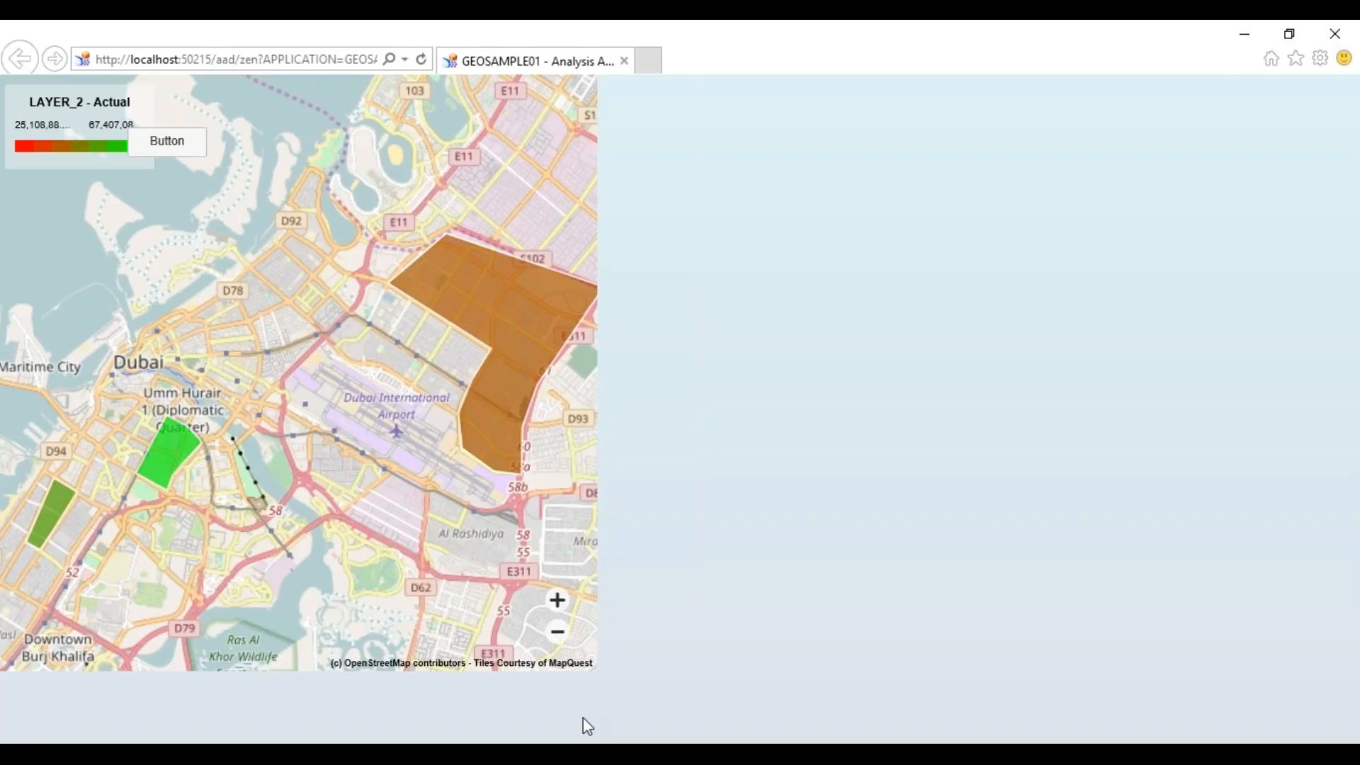
mouse_move(659, 754)
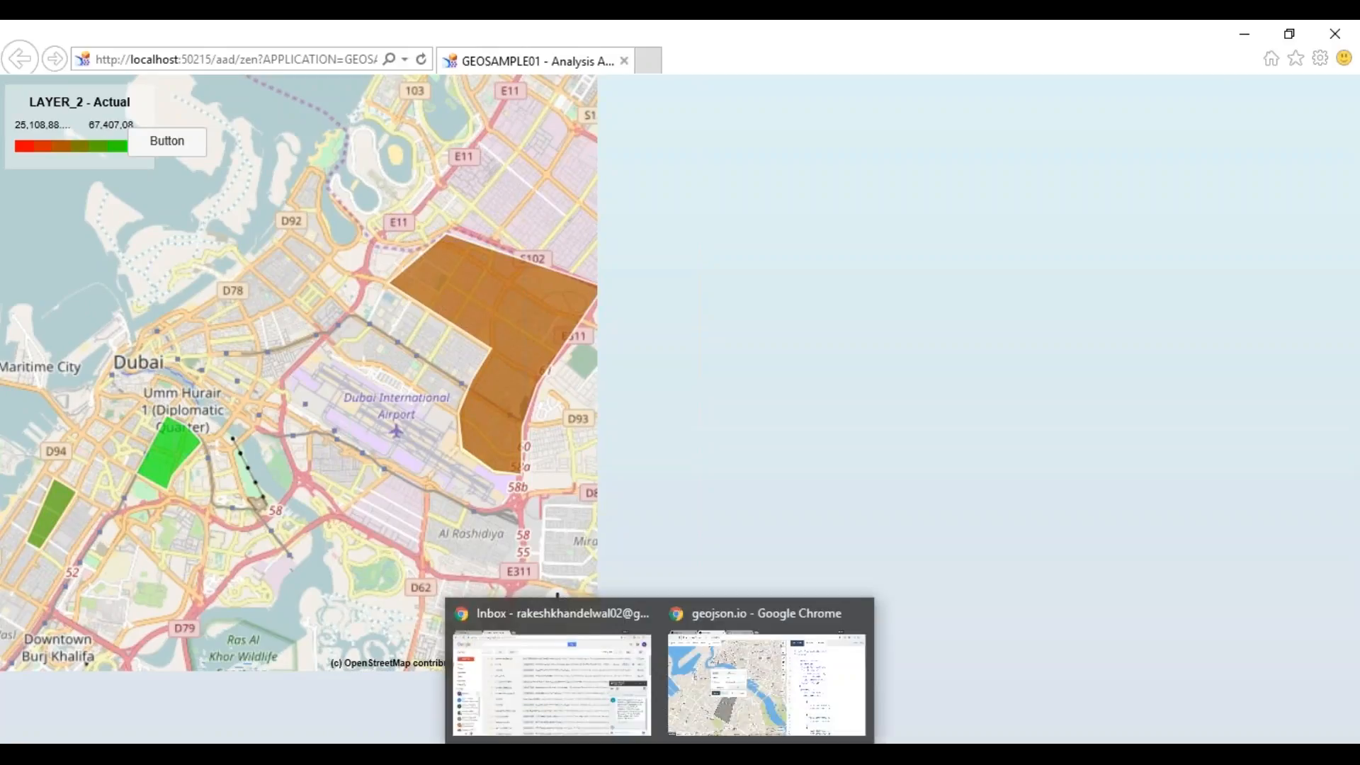
Step: Switch to the Dubai polygons in geojson.io and check the LOCATION property of the large area east of the airport
left_click(704, 676)
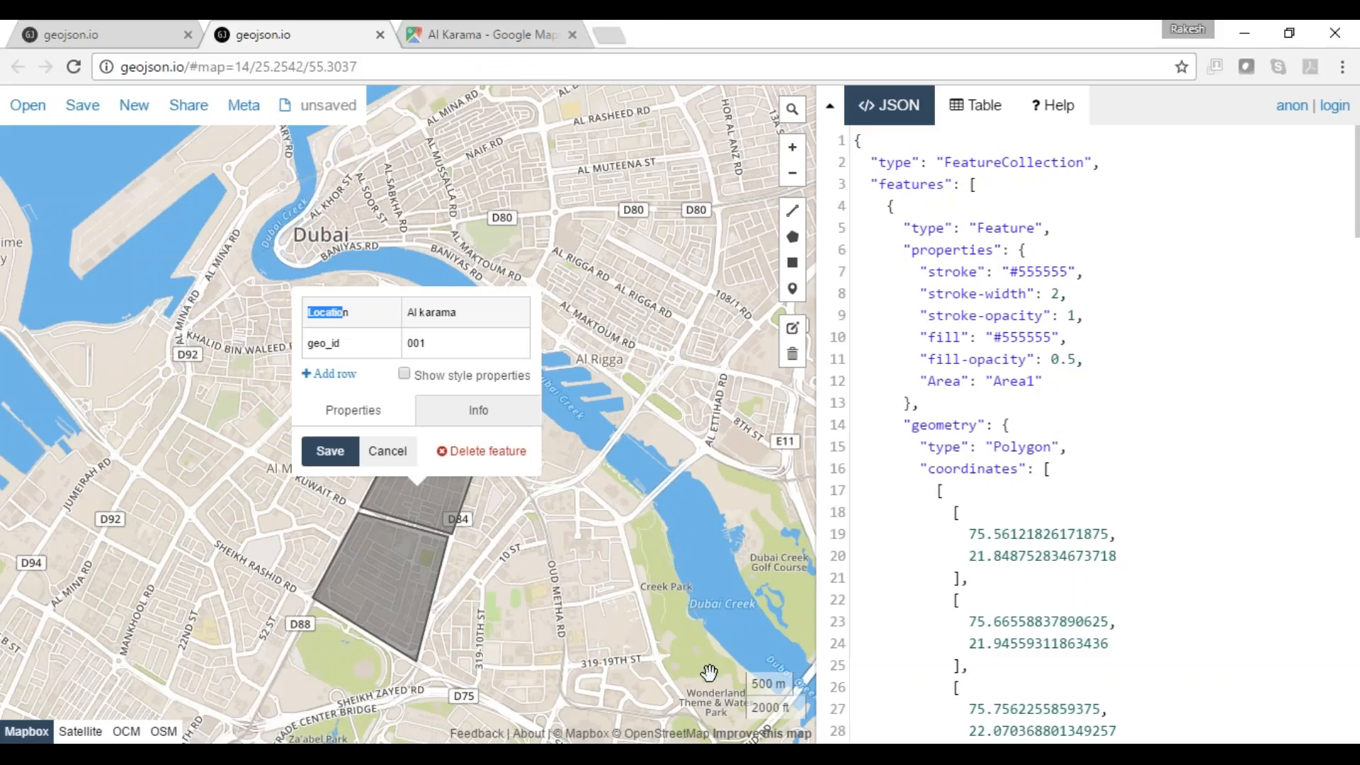
left_click(44, 27)
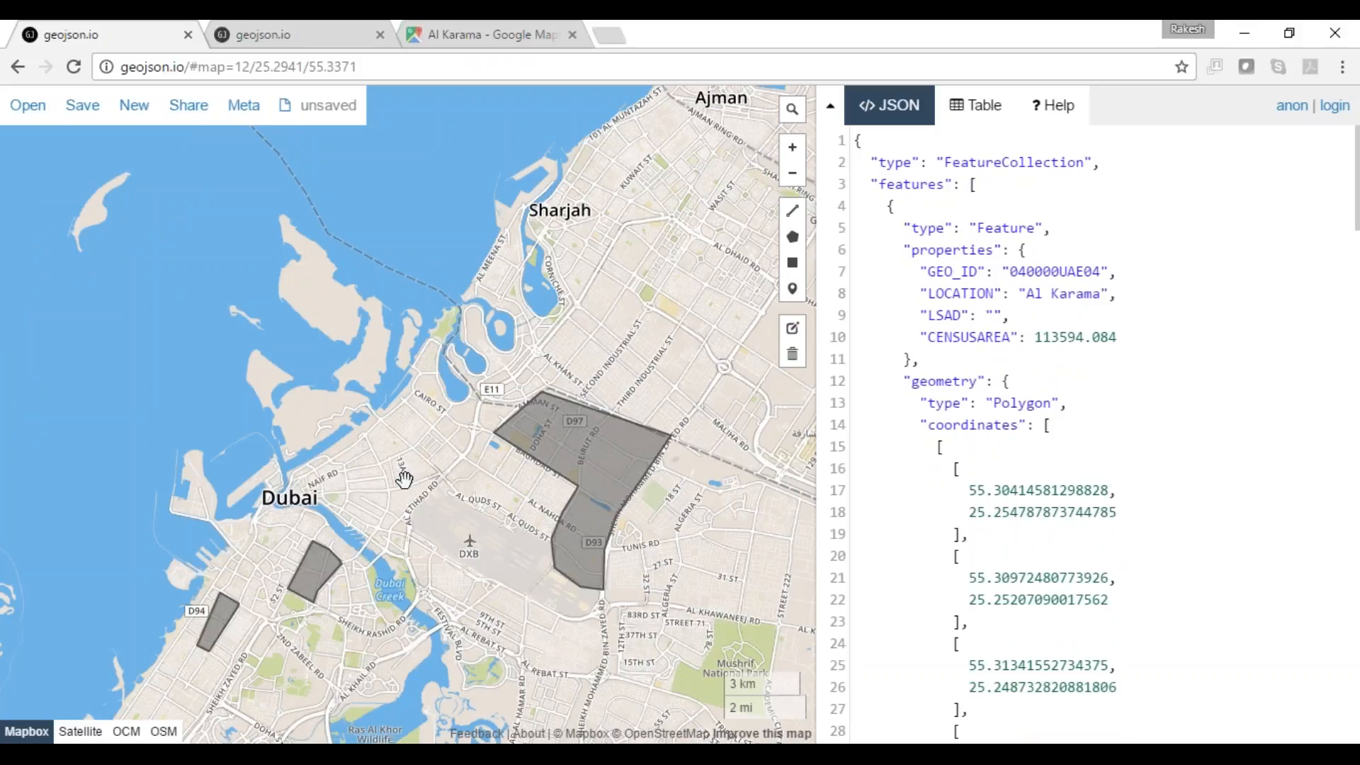
left_click_drag(400, 476, 376, 430)
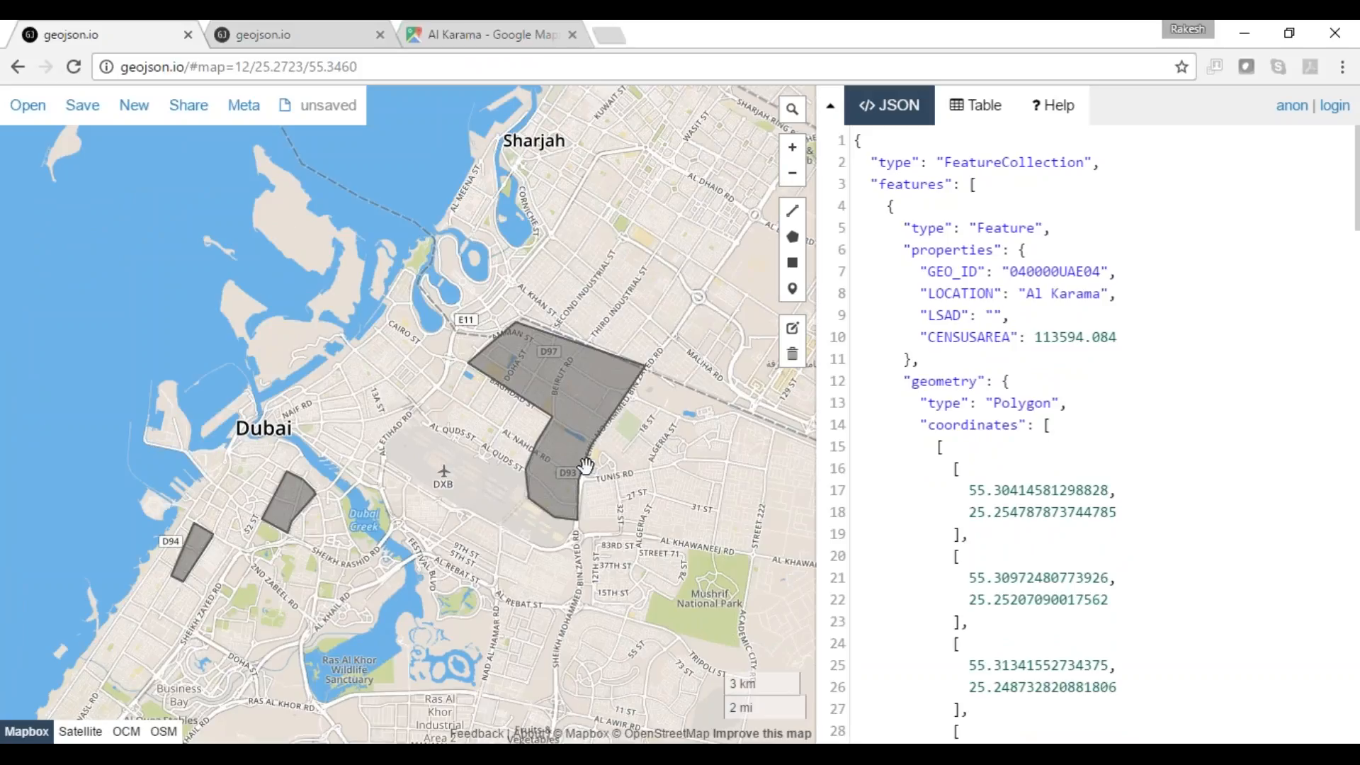
left_click(547, 469)
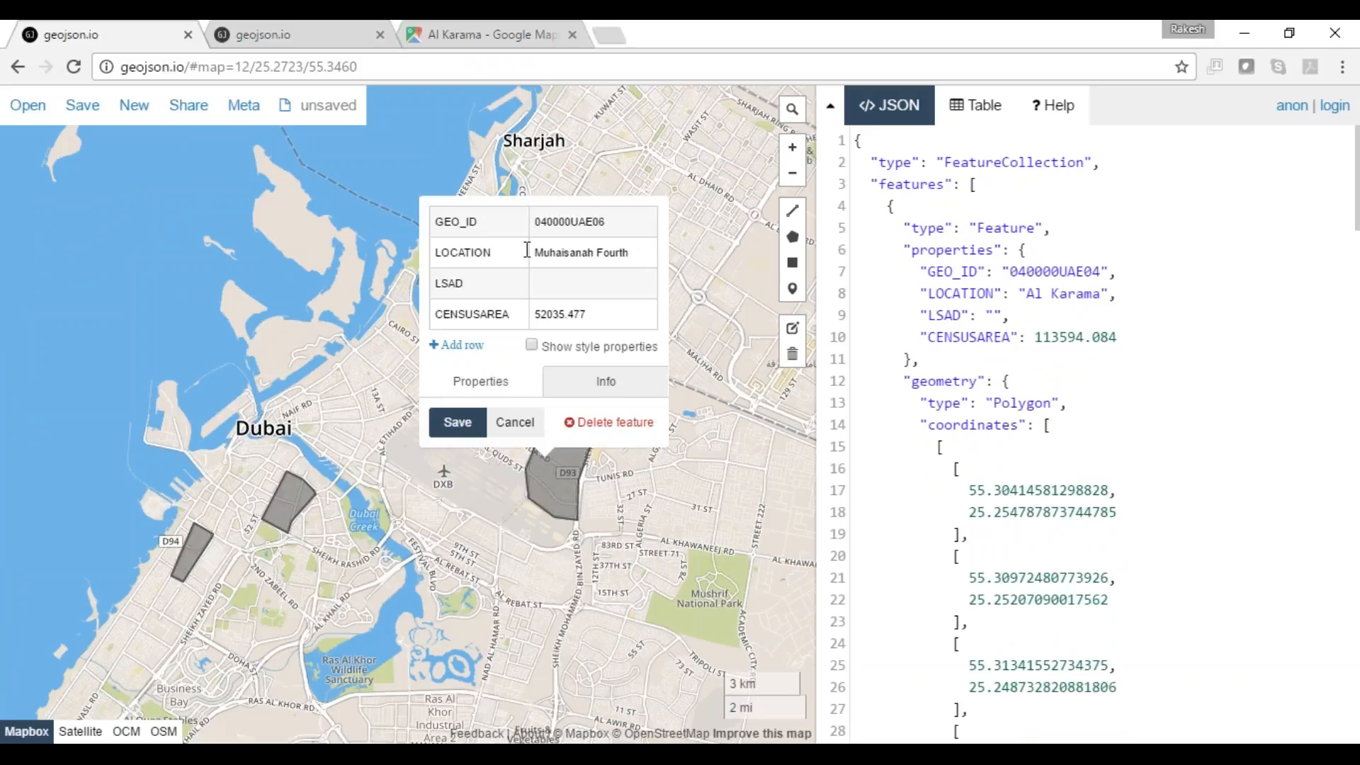
left_click_drag(628, 252, 534, 257)
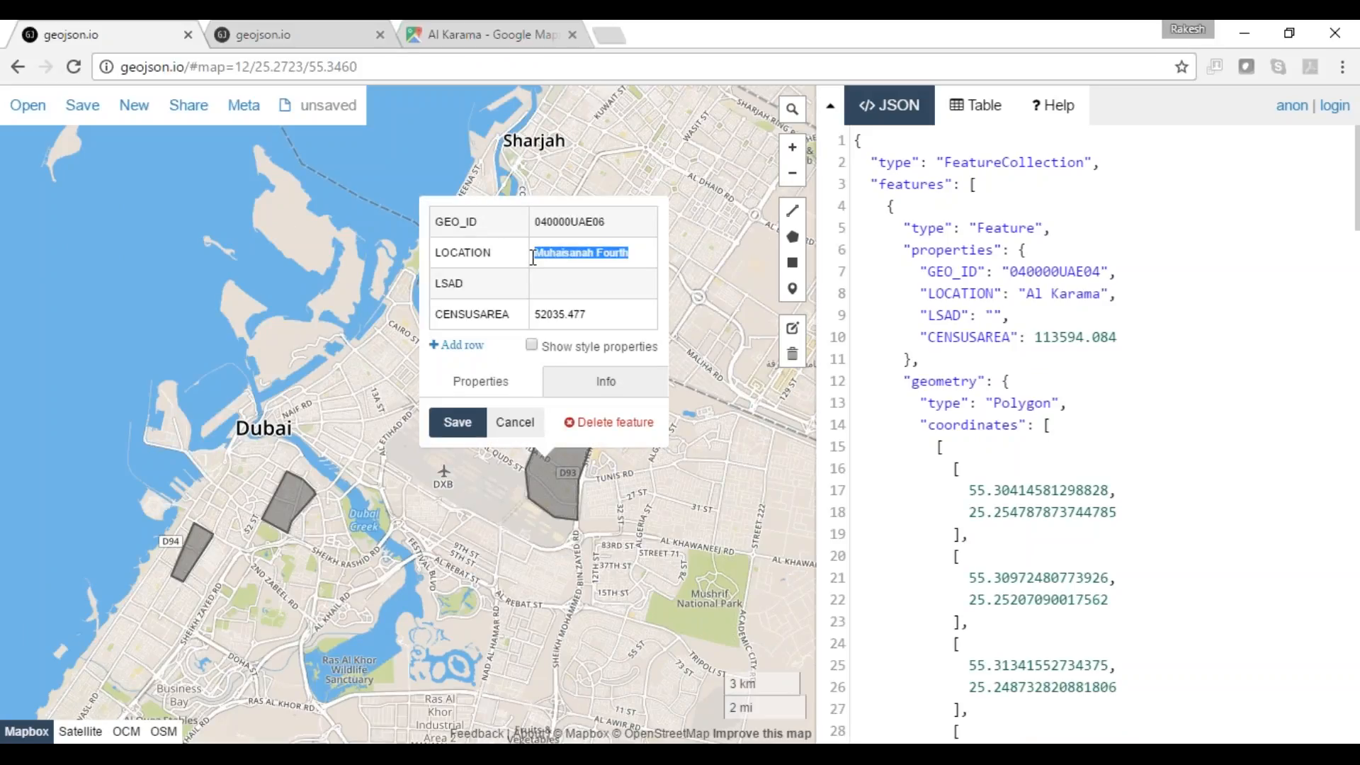
left_click(512, 425)
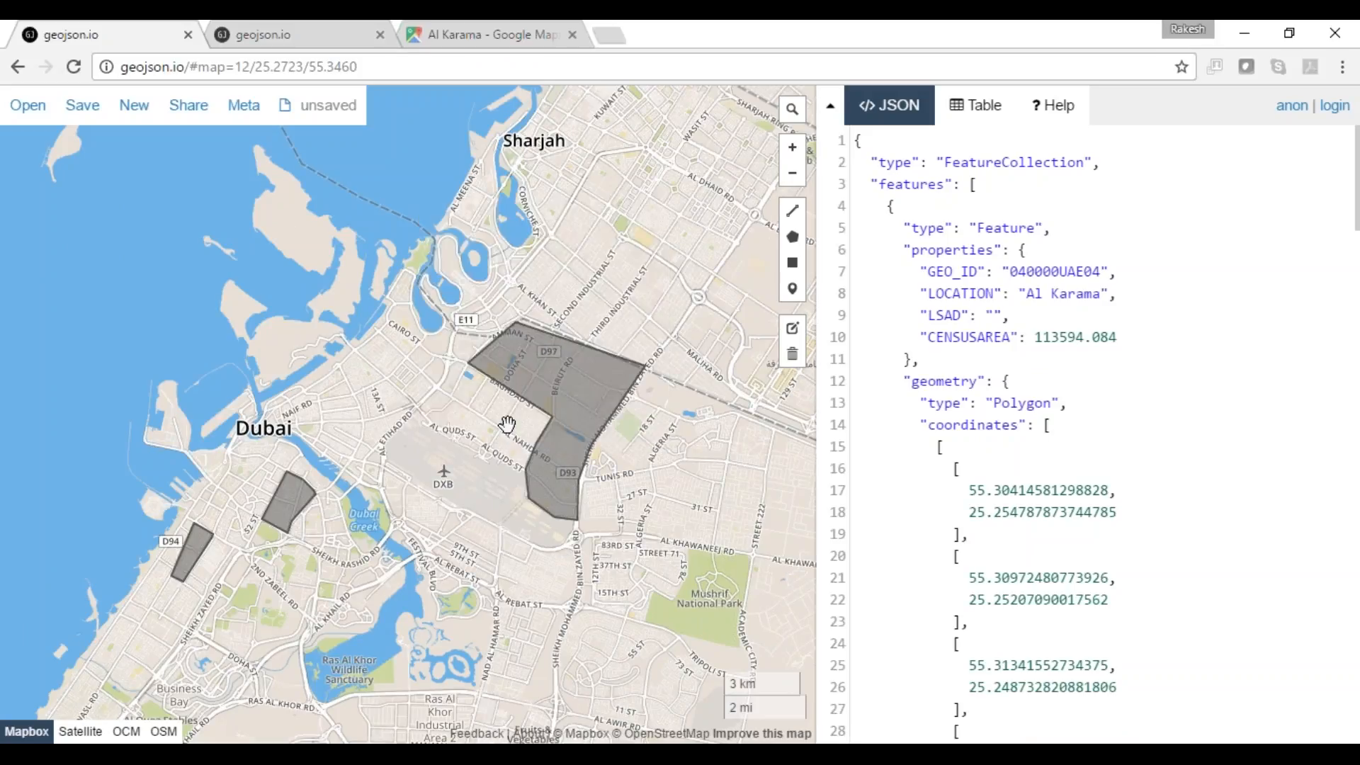
Step: Check the LOCATION property of each of the two small polygons southwest of Dubai without changing them
left_click(296, 514)
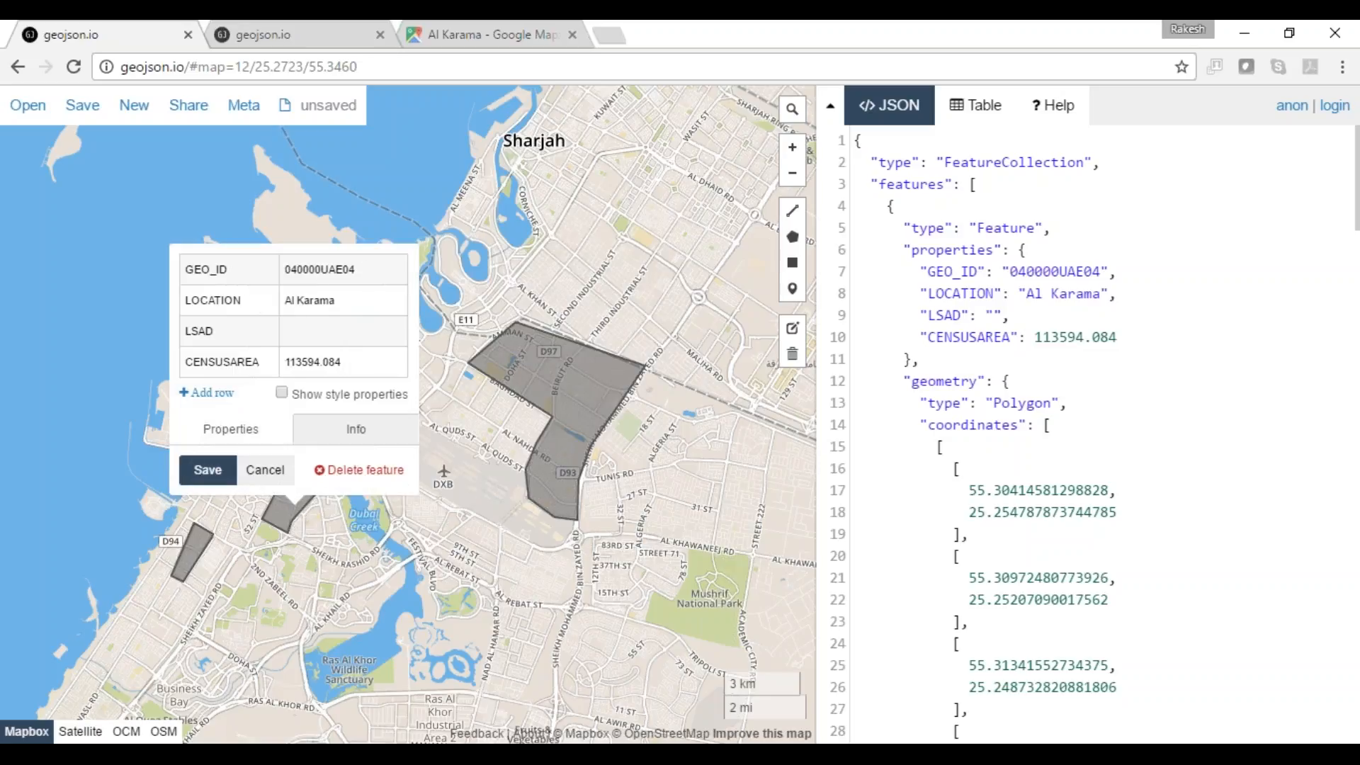
left_click_drag(338, 304, 286, 306)
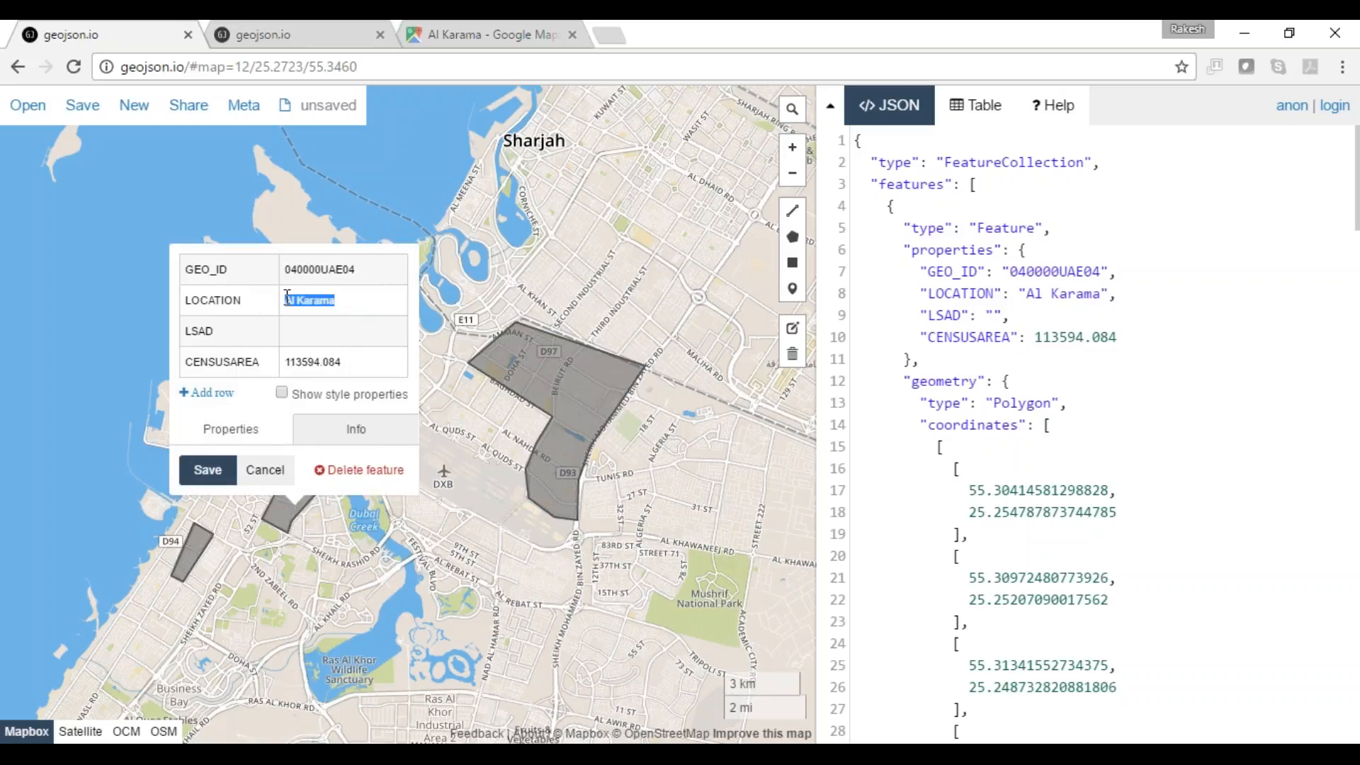
left_click(265, 471)
left_click(185, 556)
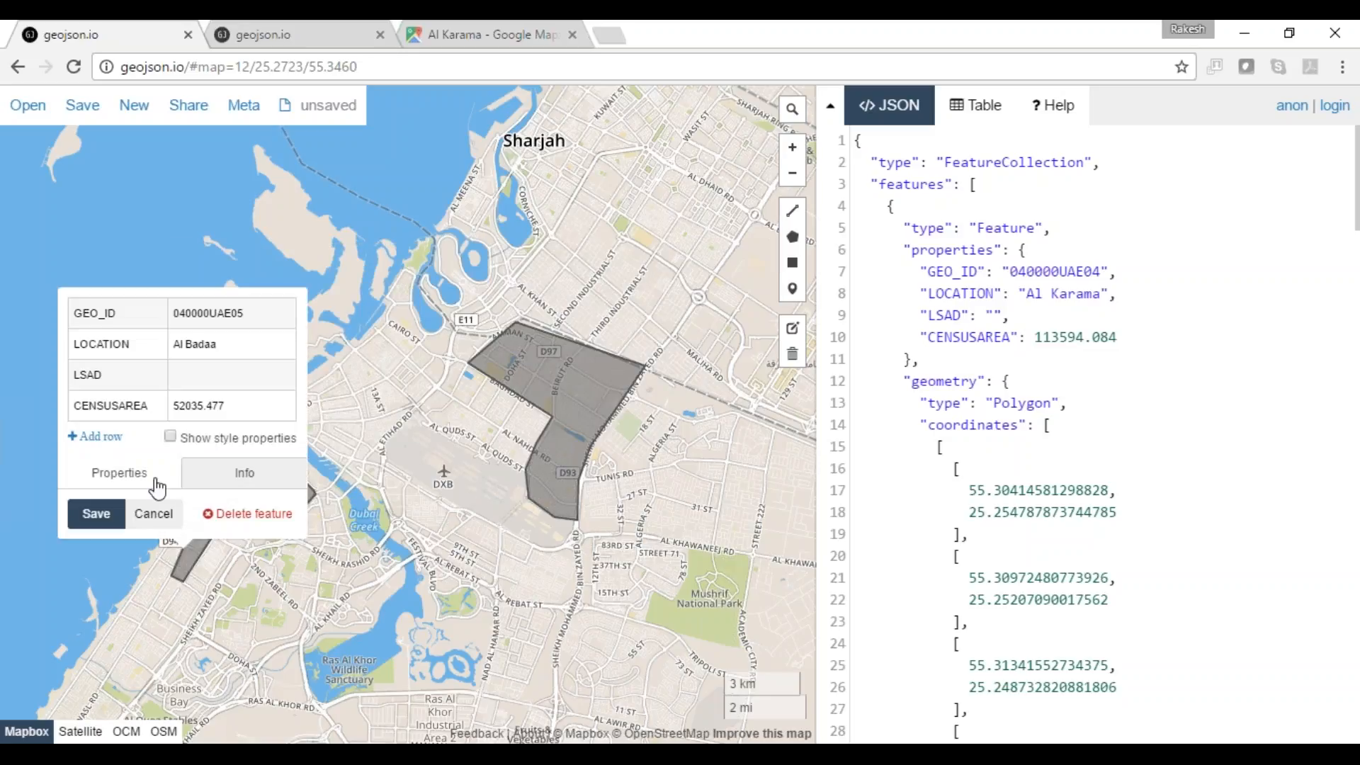
left_click_drag(214, 345, 172, 344)
left_click(153, 514)
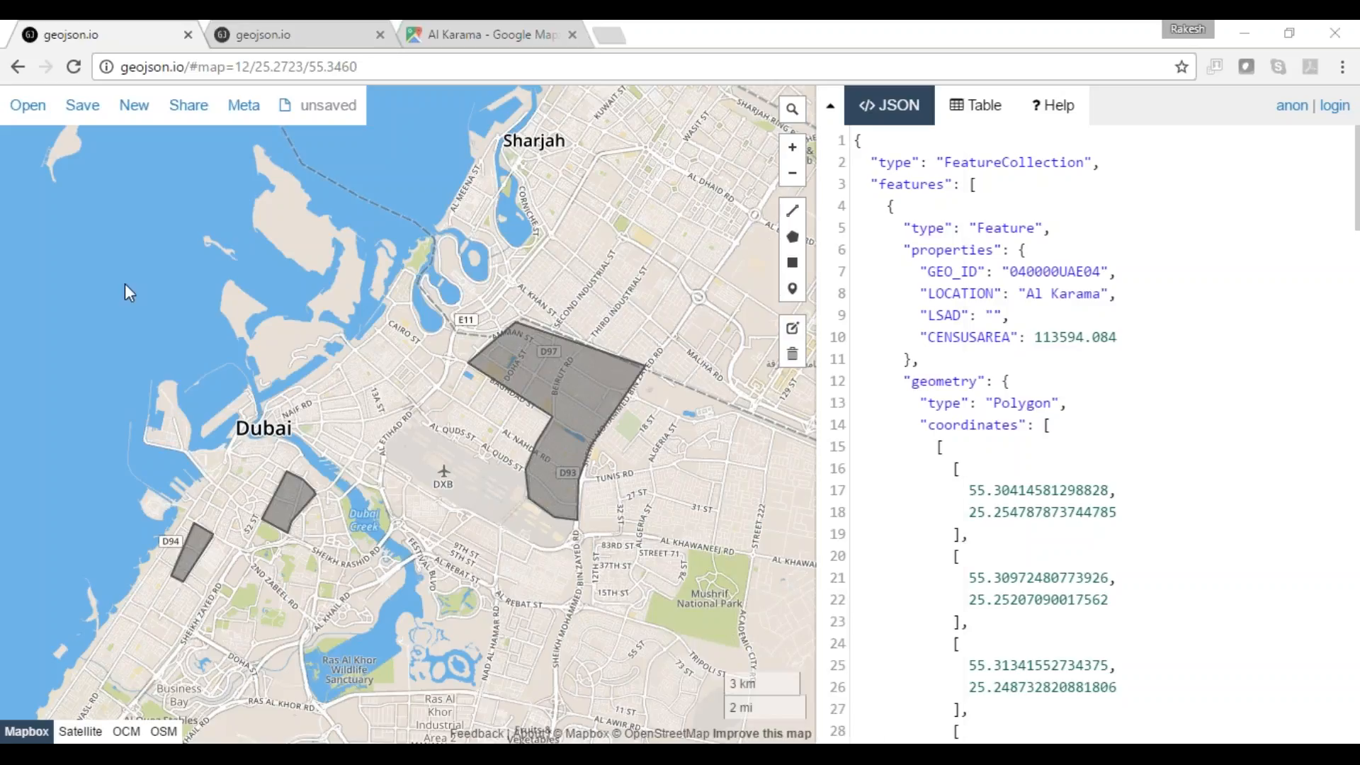
Step: Open a blank Notepad document and display the Al Karama polygon's properties on the map behind it
key("super")
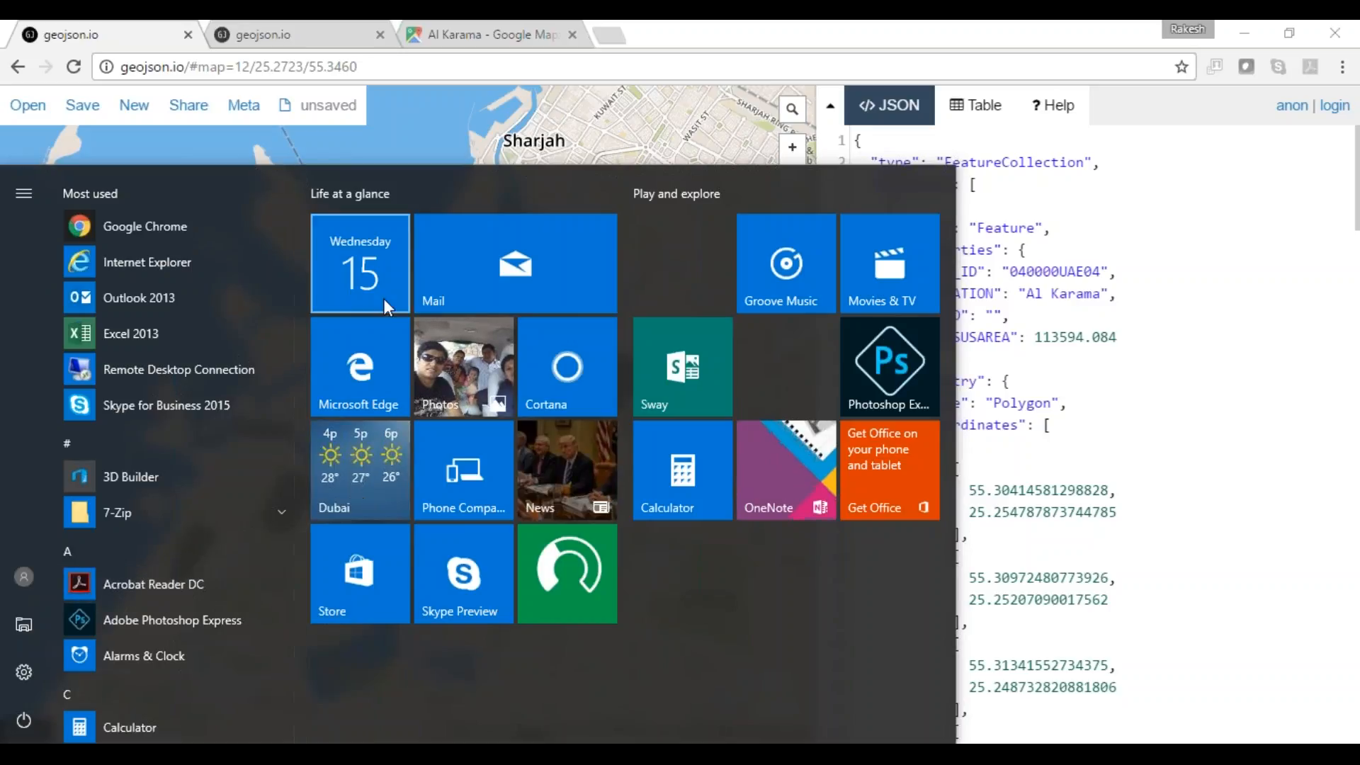
type("note")
key("Return")
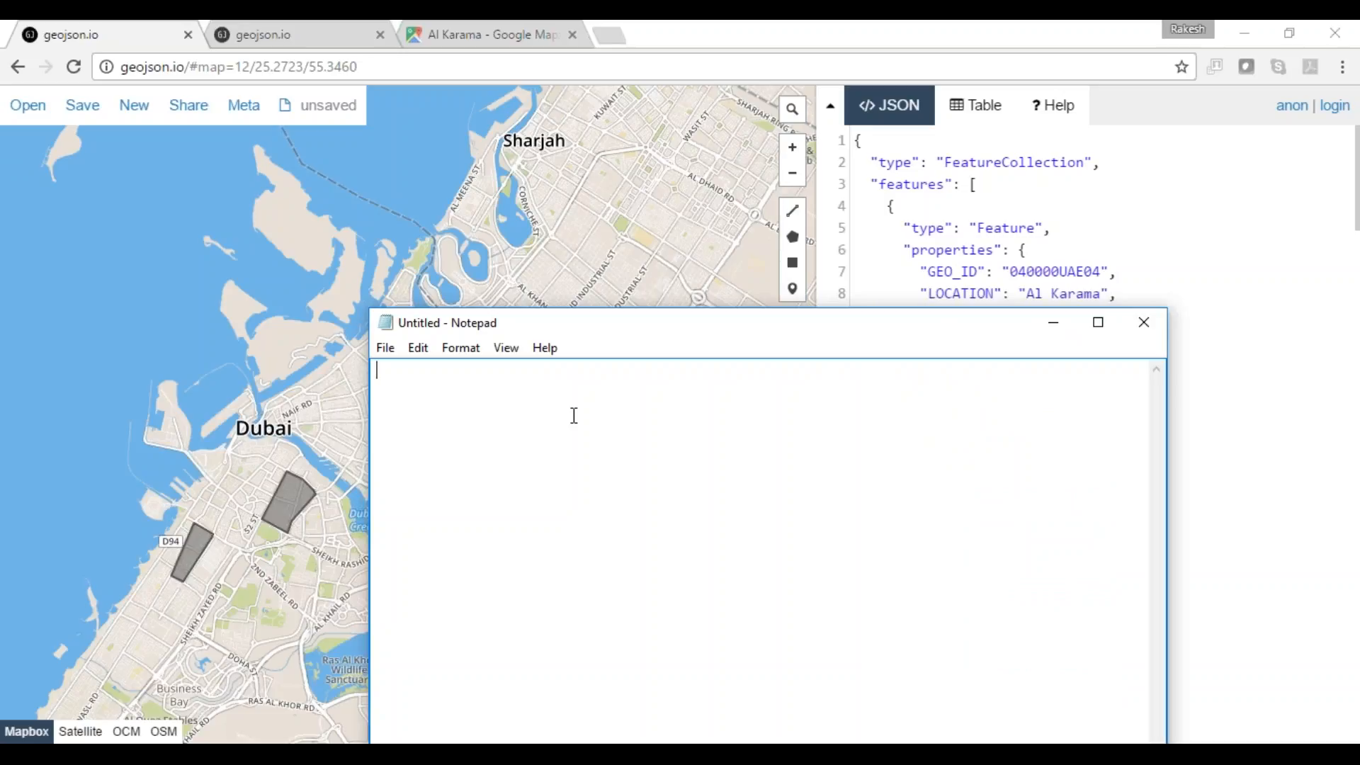
left_click(282, 492)
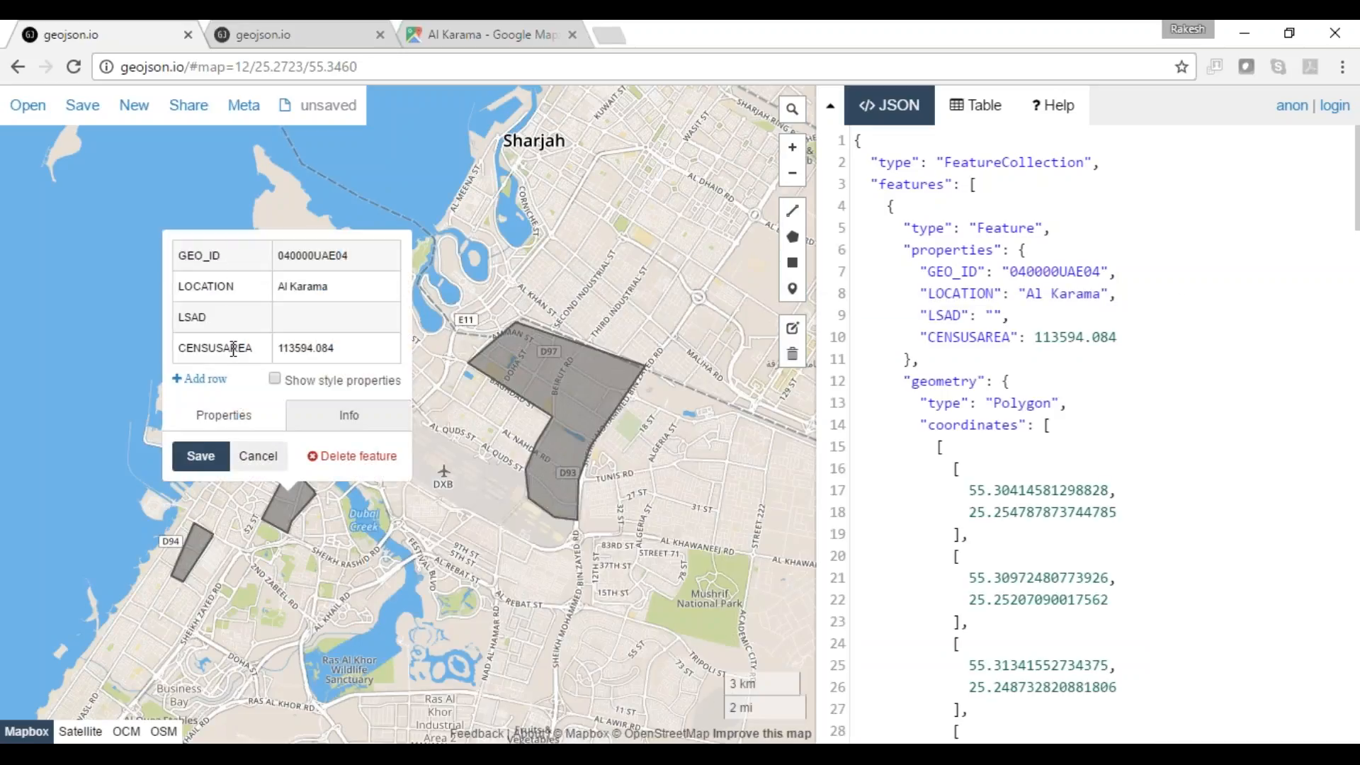
key("alt+Tab")
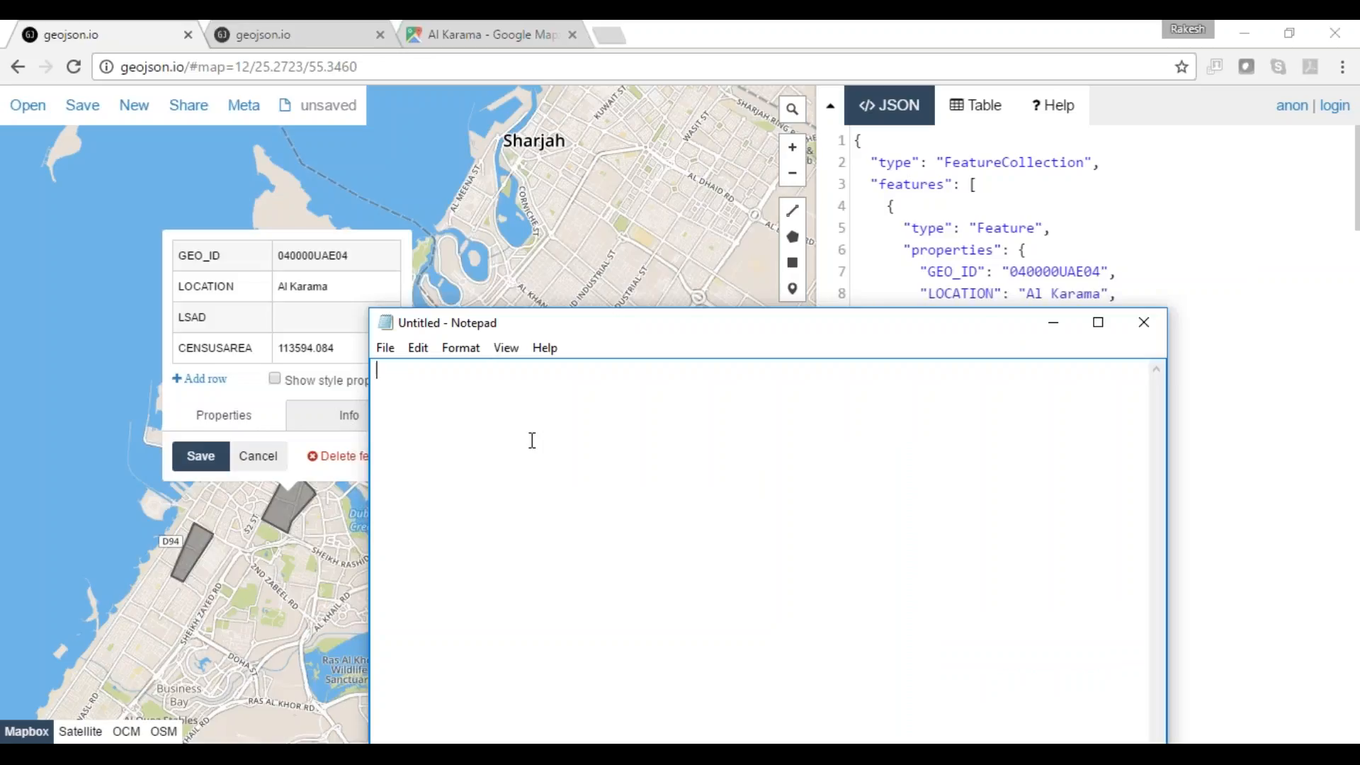
Step: List the property names GRO_ID, LOCATION, LSAD and CENAREA on separate lines in Notepad, and close the polygon's properties on the map
type("GRO_ID")
key("Return")
type("LOCATION")
key("Return")
type("LSA")
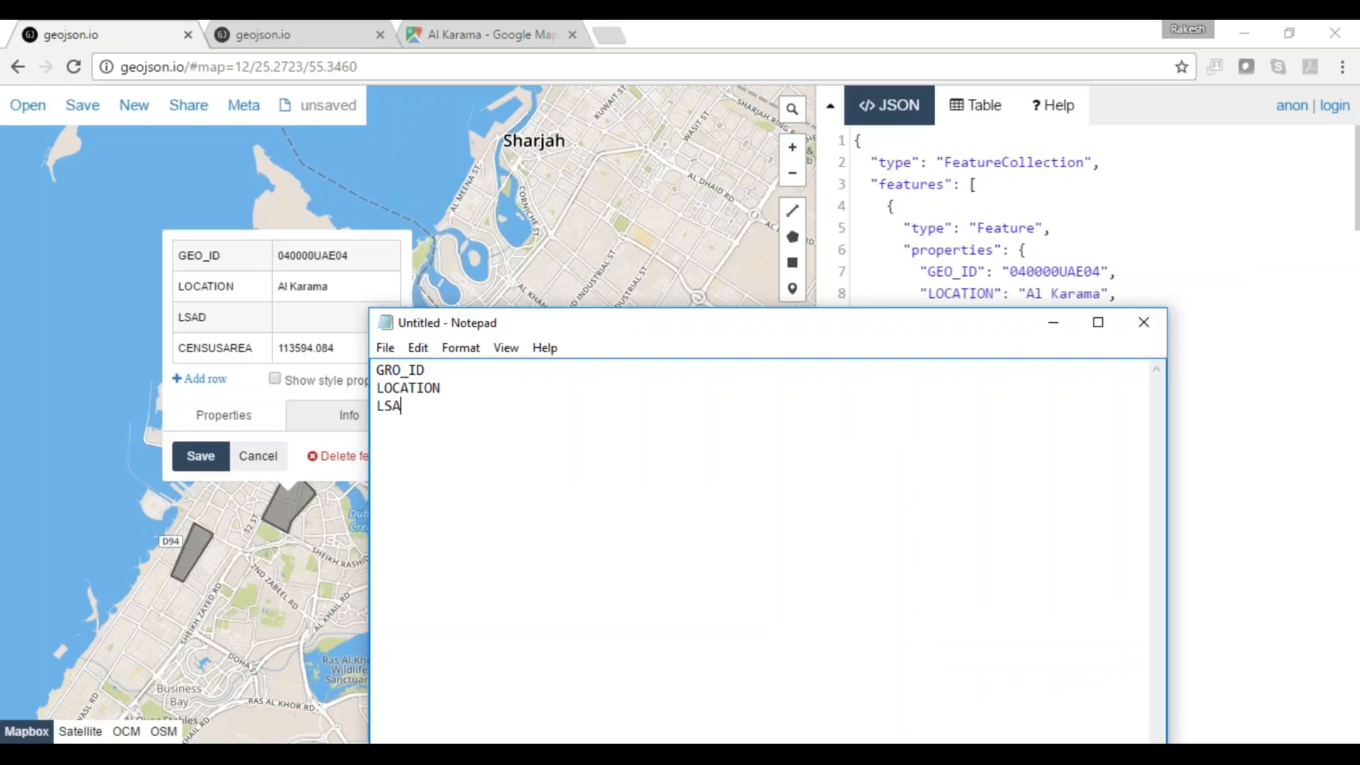
type("D CENAREA")
key("Return")
left_click(446, 250)
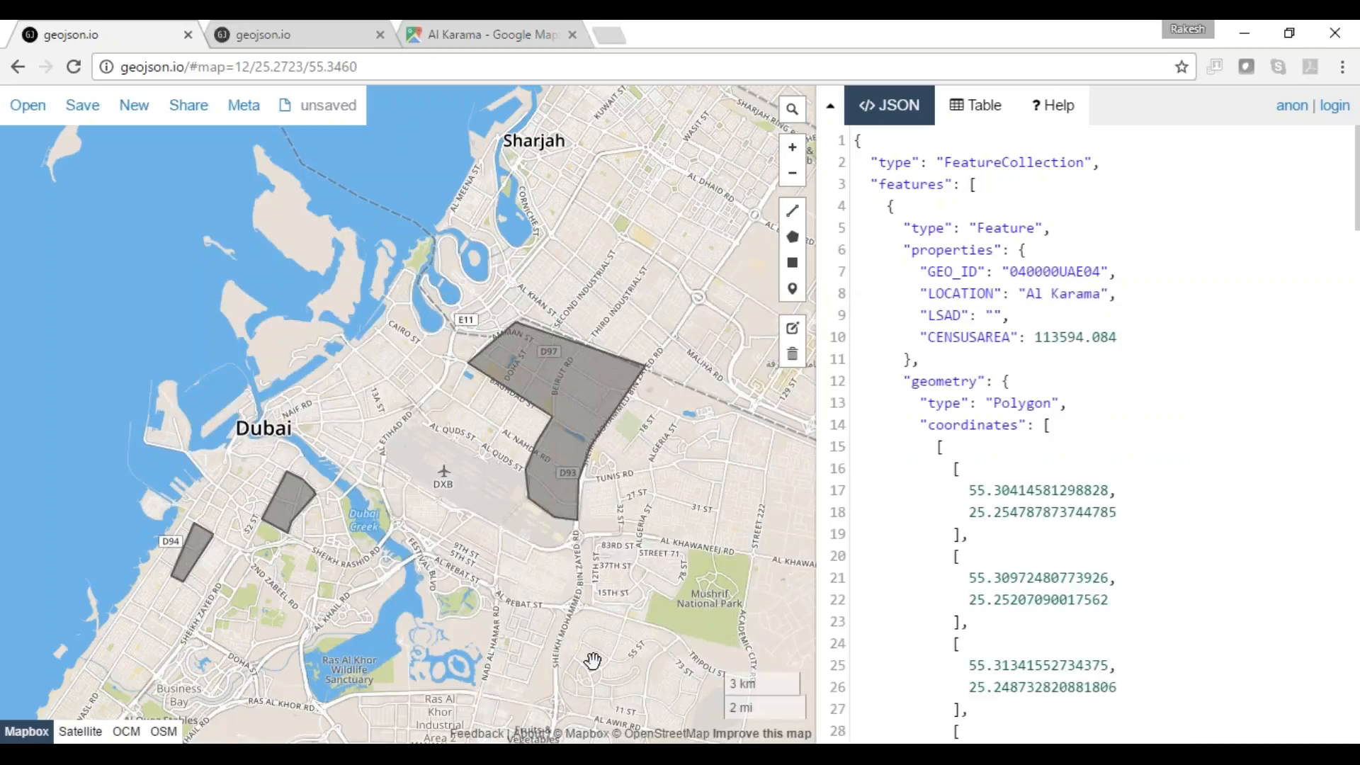
Step: With the DS_2 initial view behind Notepad, add Area below the property list and highlight LOCATION as its counterpart
key("alt+Tab")
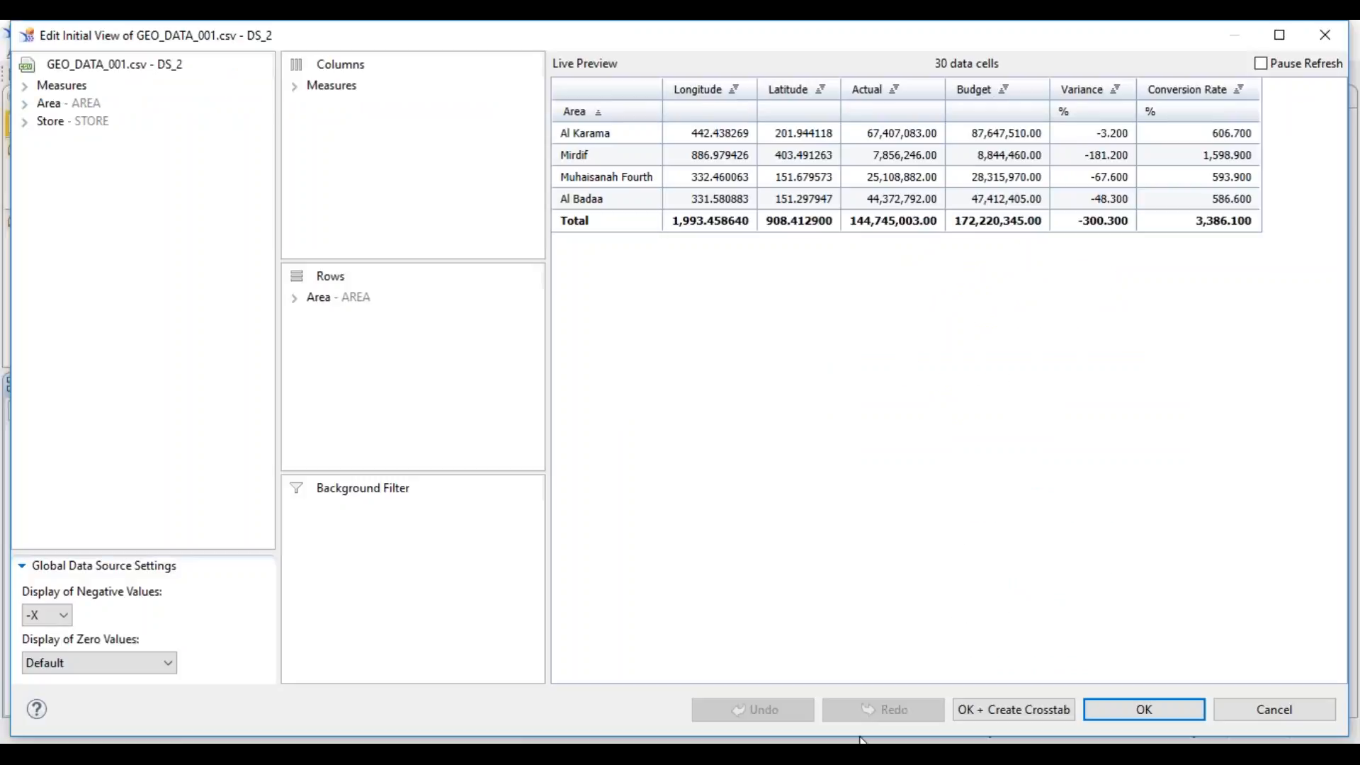
left_click(860, 751)
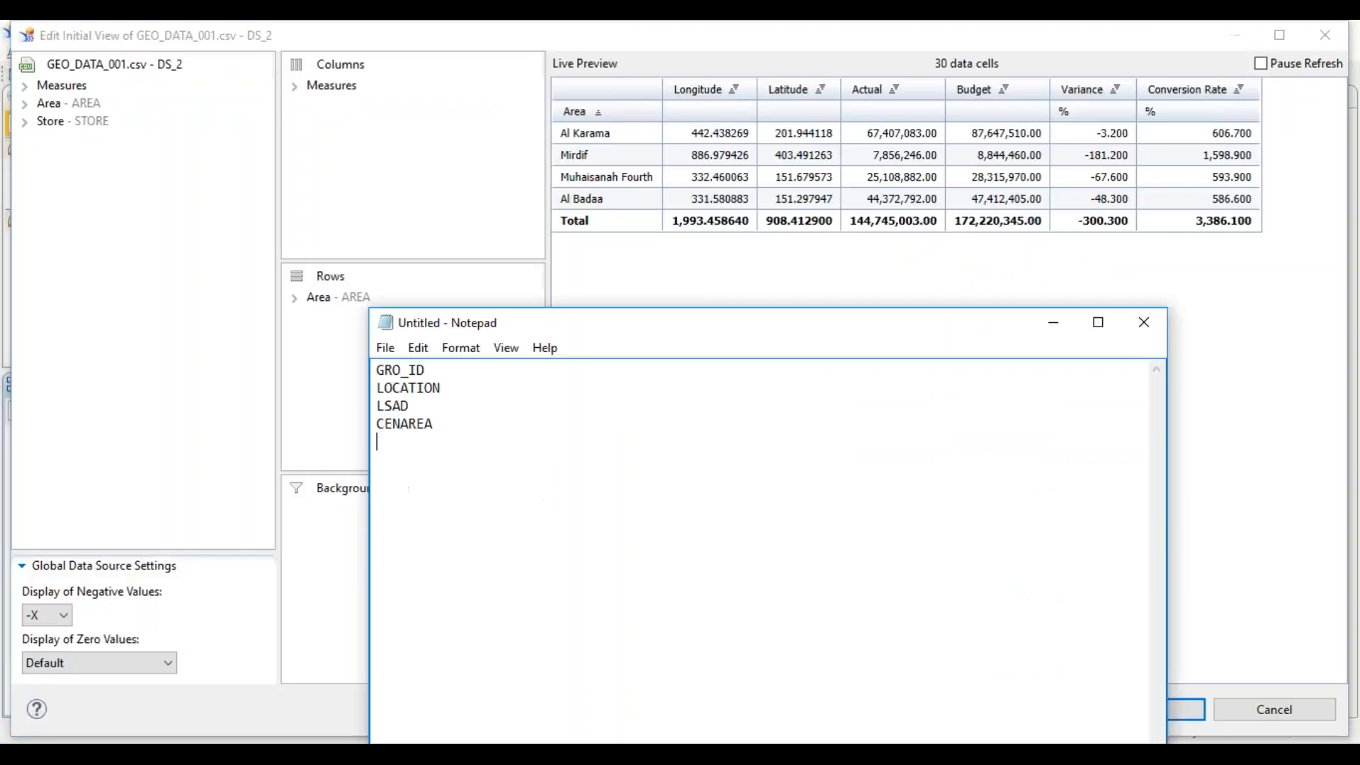
type("Area")
left_click(393, 459)
double_click(409, 477)
left_click_drag(444, 388, 366, 390)
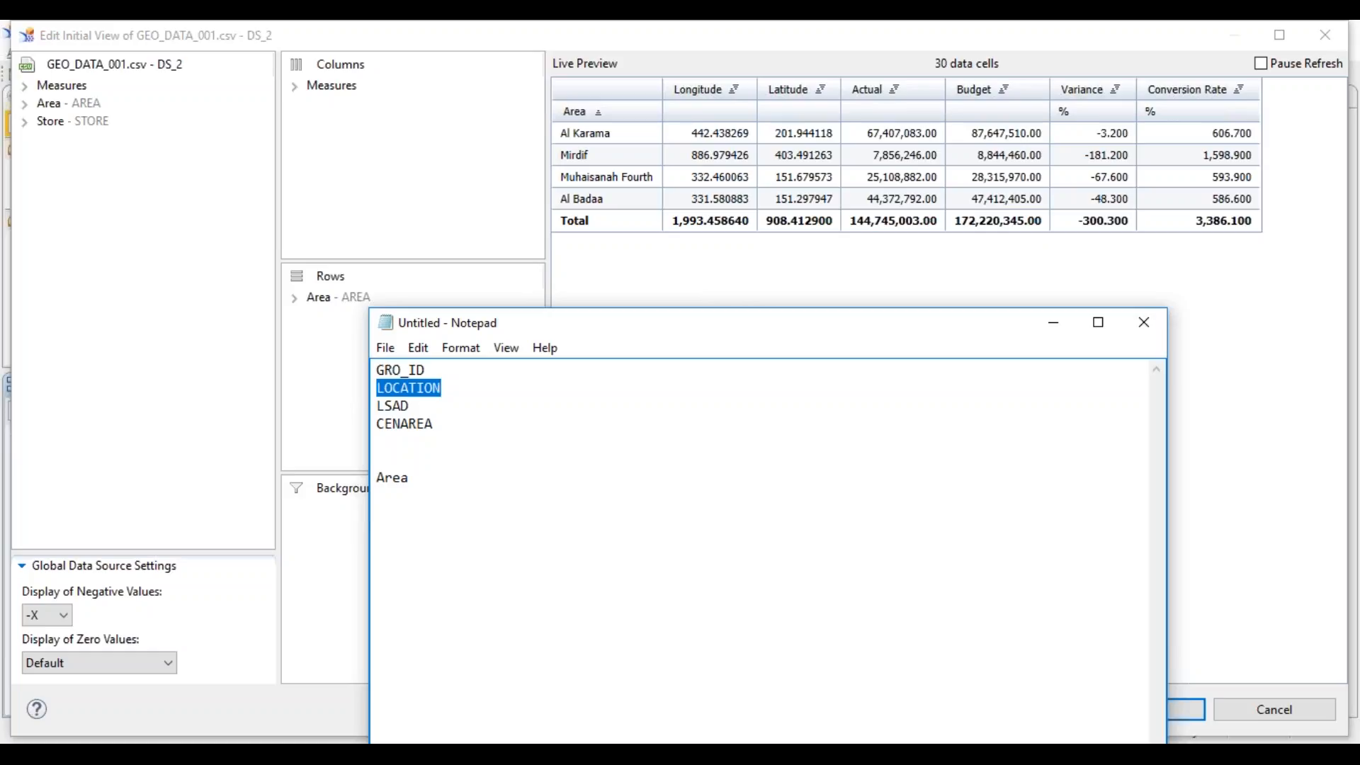
Step: Close the DS_2 initial view and choose LOCATION again as the GeoJSON Mapping Property of LAYER_2
left_click(1242, 689)
key("Escape")
left_click(647, 306)
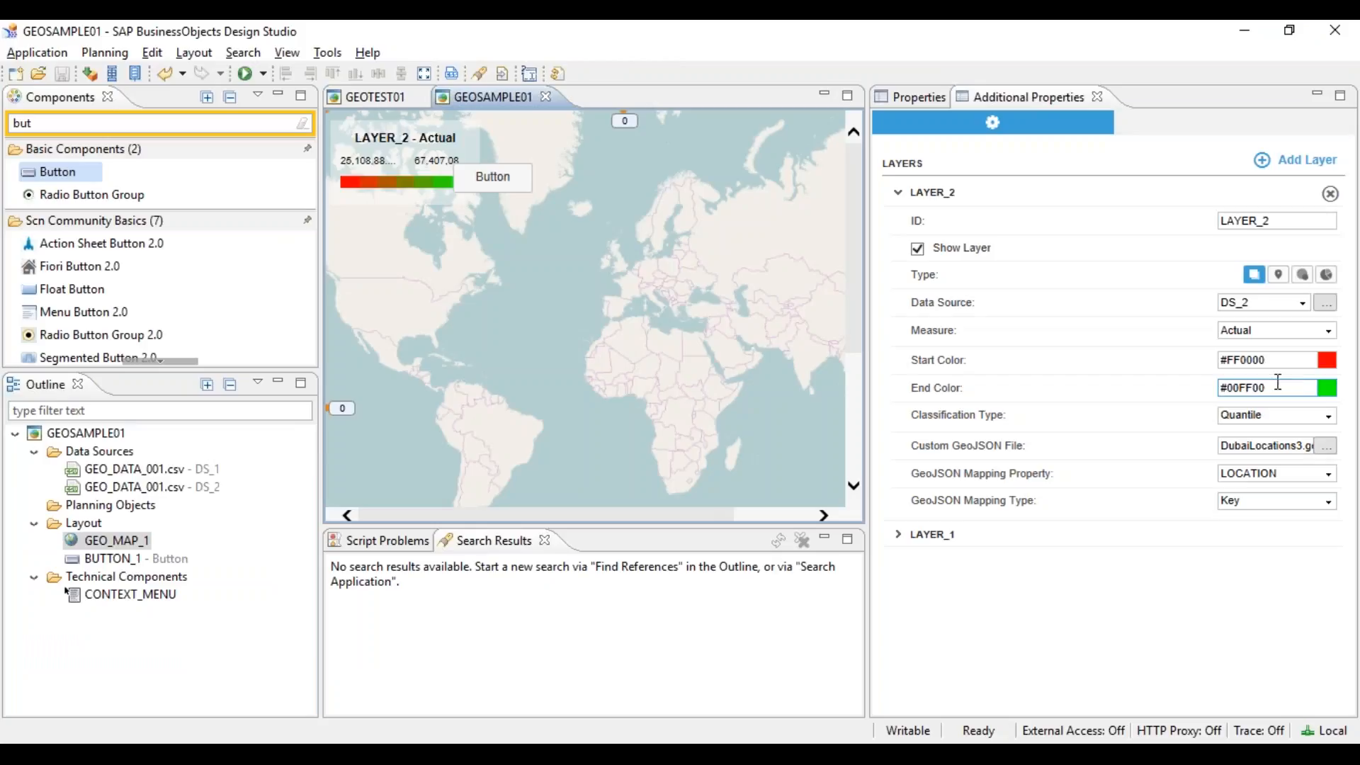
double_click(1286, 444)
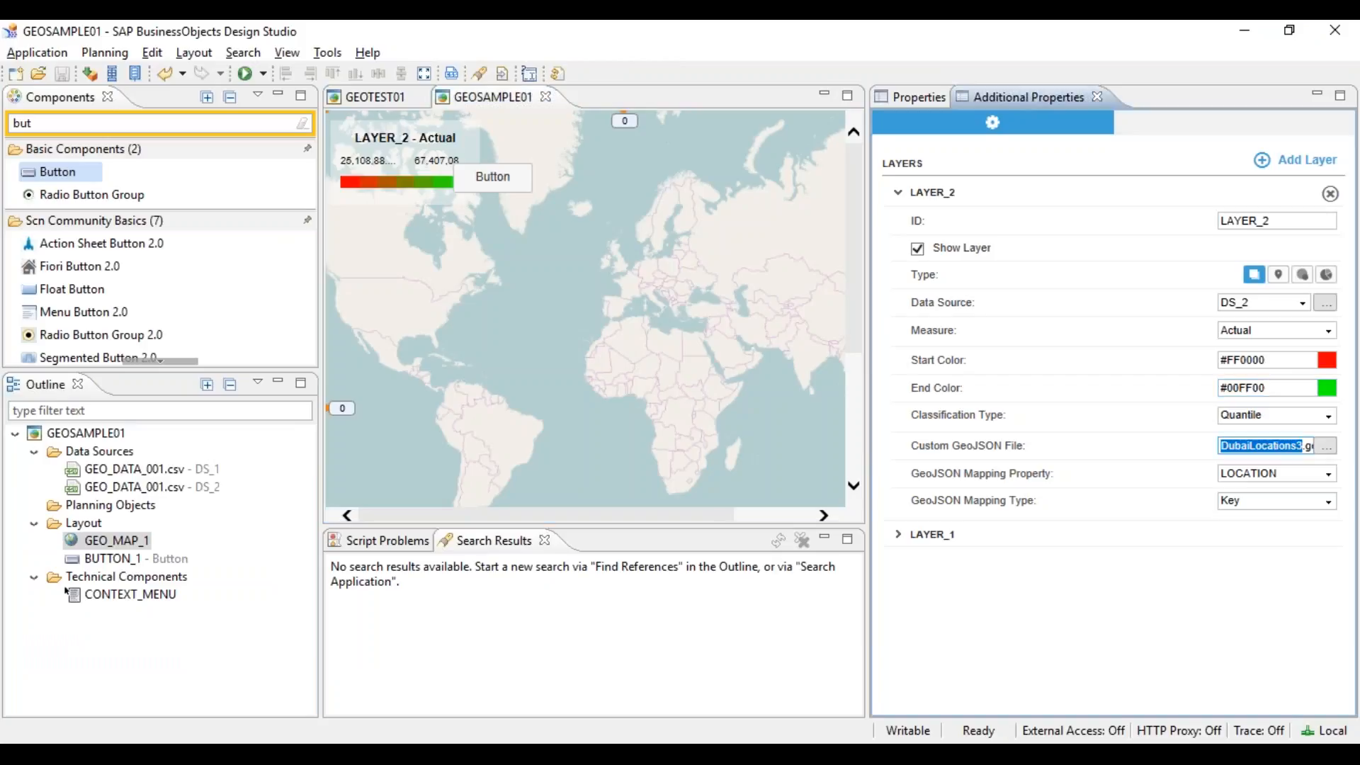
left_click_drag(912, 473, 1051, 473)
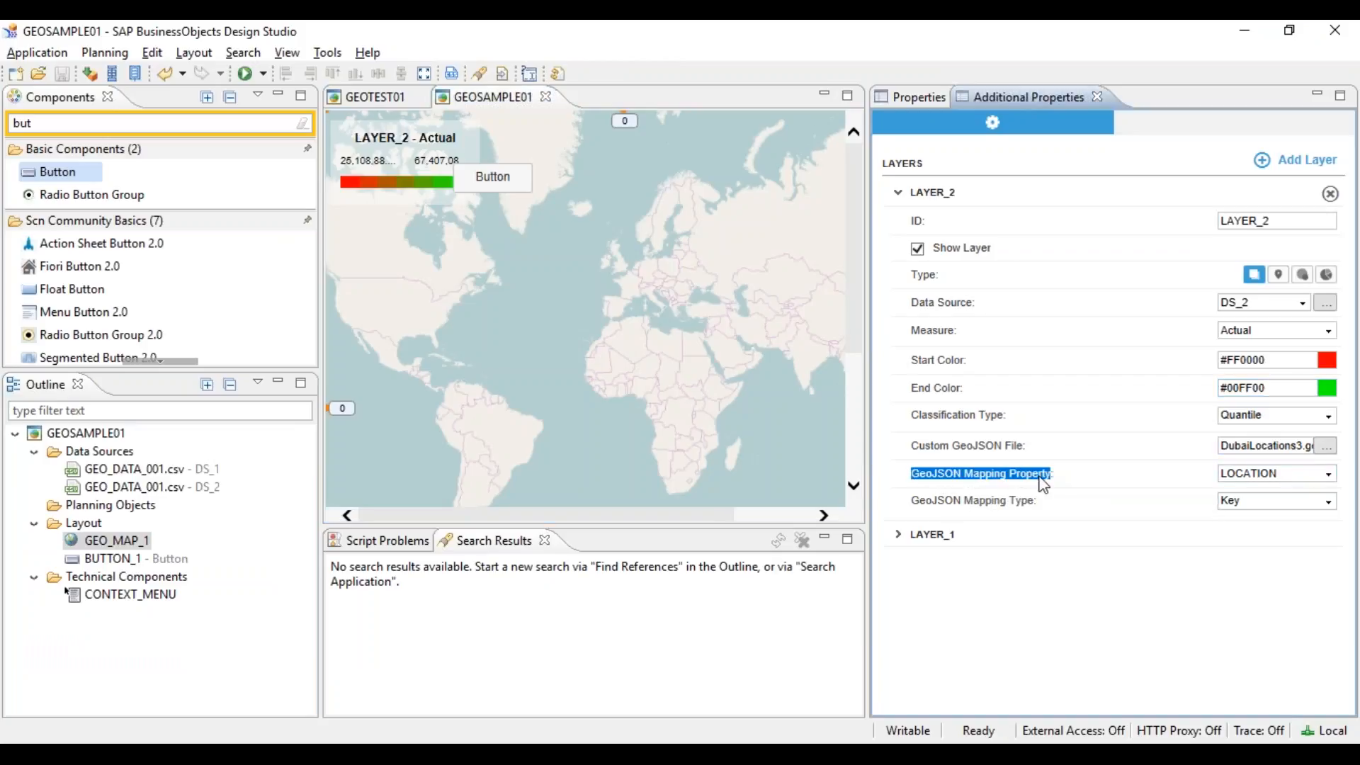
left_click(1328, 473)
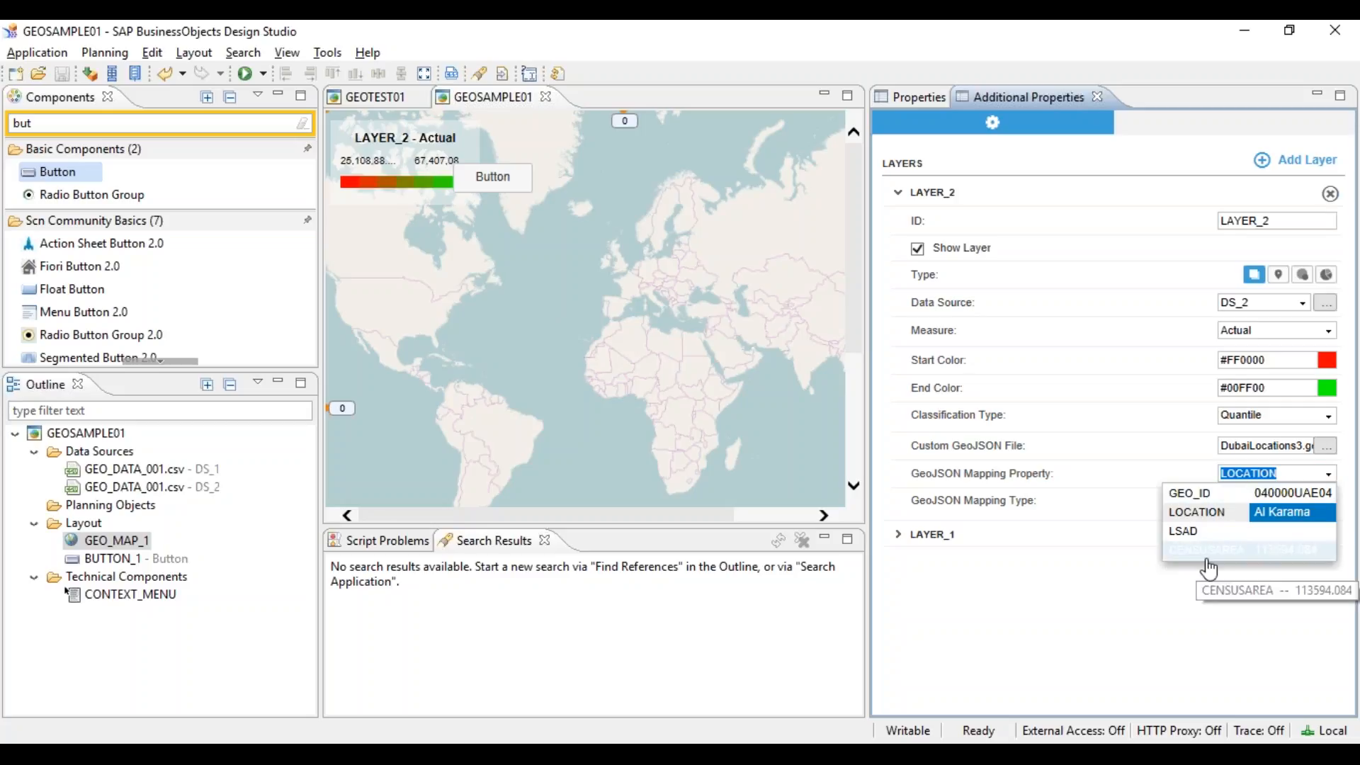
left_click(1211, 521)
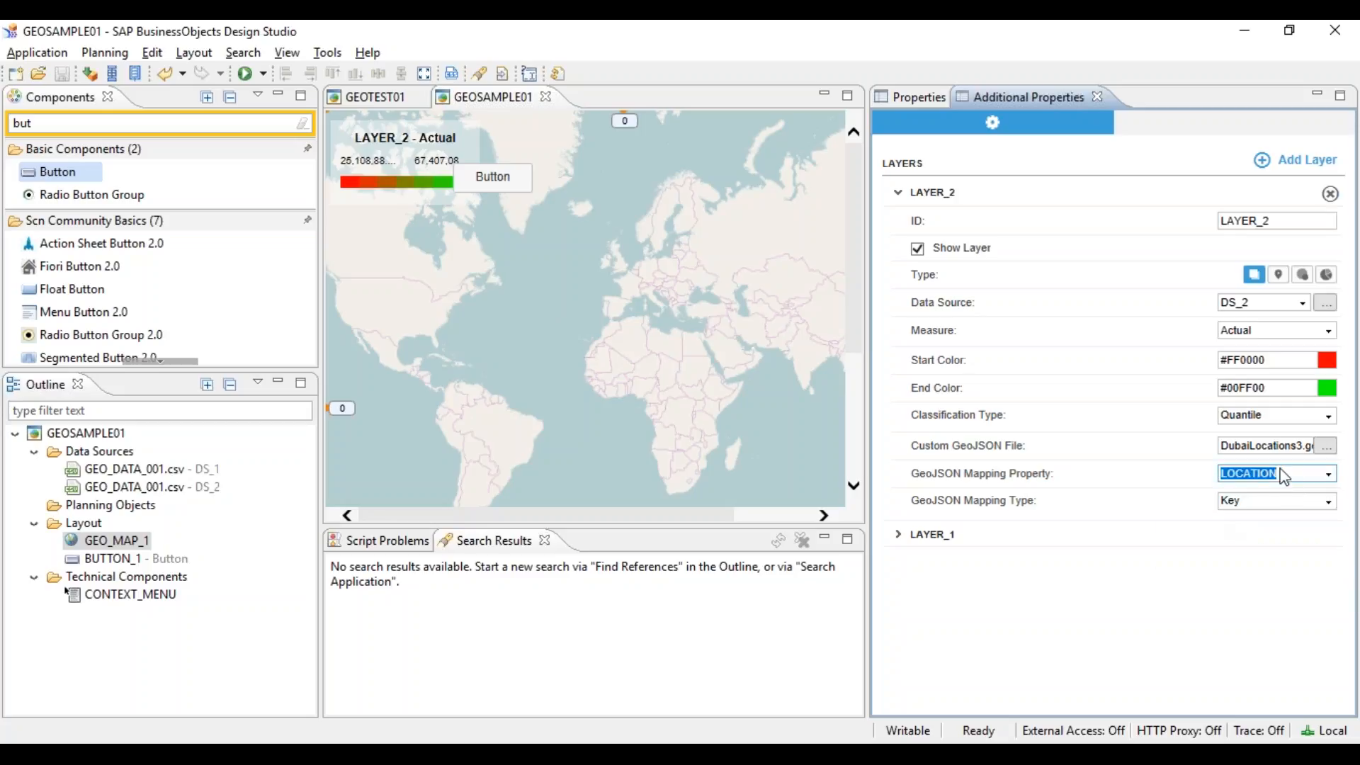
Step: Review the colored areas in the running application and the LAYER_2 settings, and return to the polygons in geojson.io
left_click(1229, 536)
left_click(1179, 639)
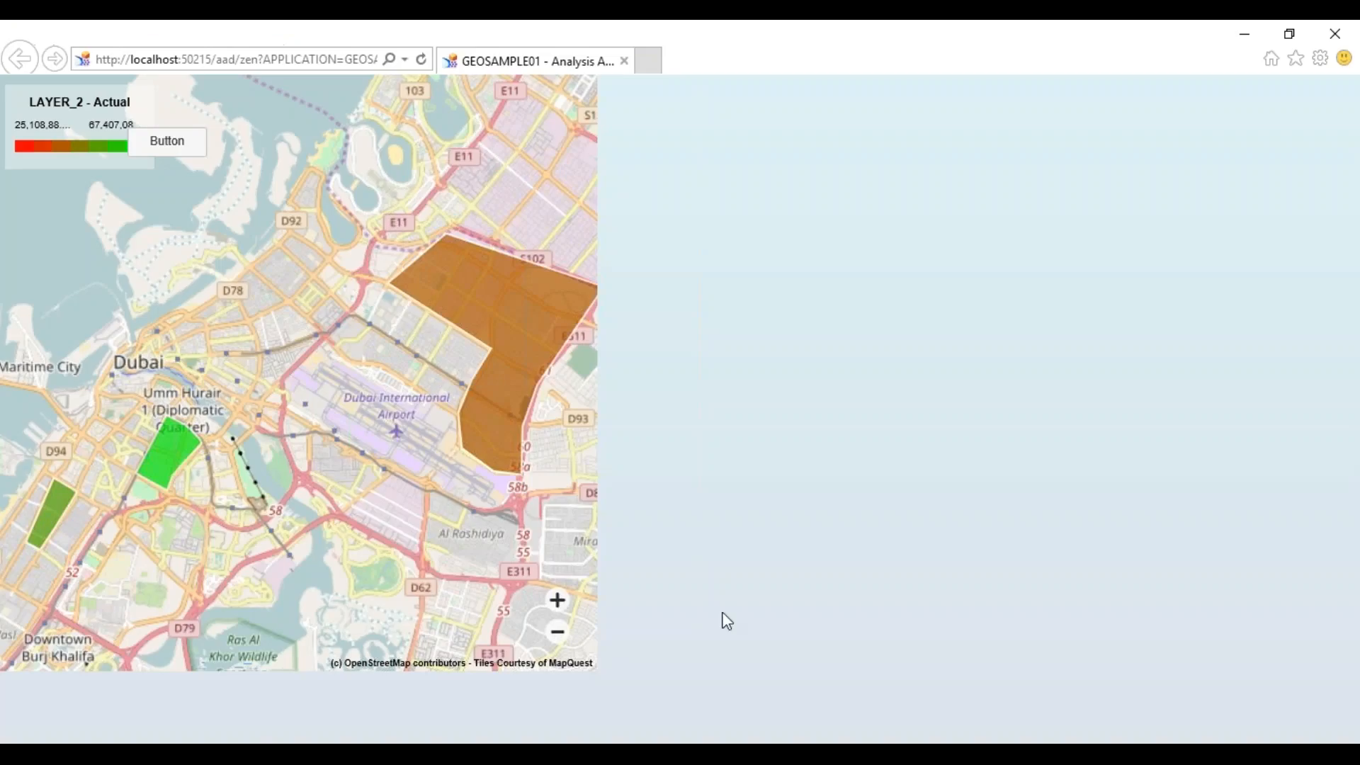
mouse_move(476, 289)
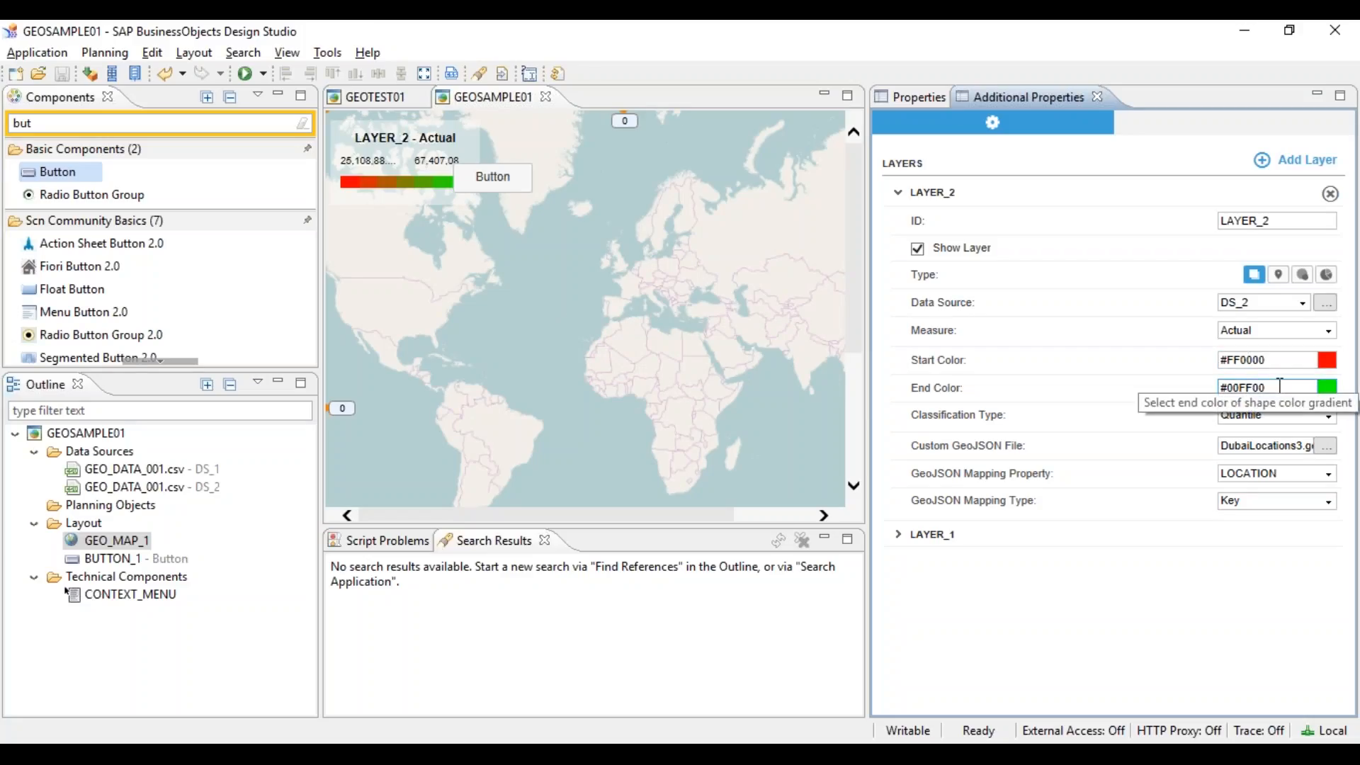
left_click(659, 755)
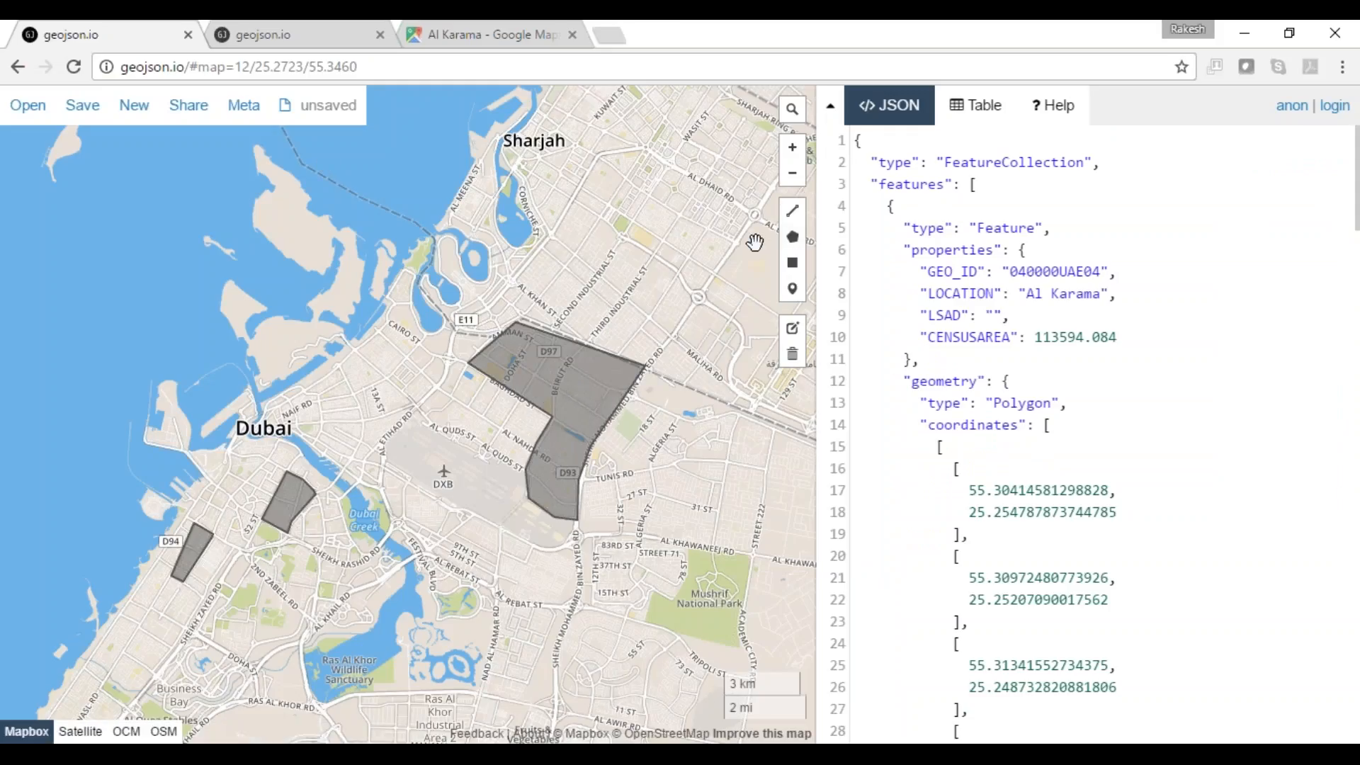
Step: Draw a four-sided polygon over the sea northwest of Dubai and dismiss its property form without adding any properties
left_click(792, 236)
left_click(119, 339)
left_click(88, 222)
left_click(185, 199)
left_click(230, 326)
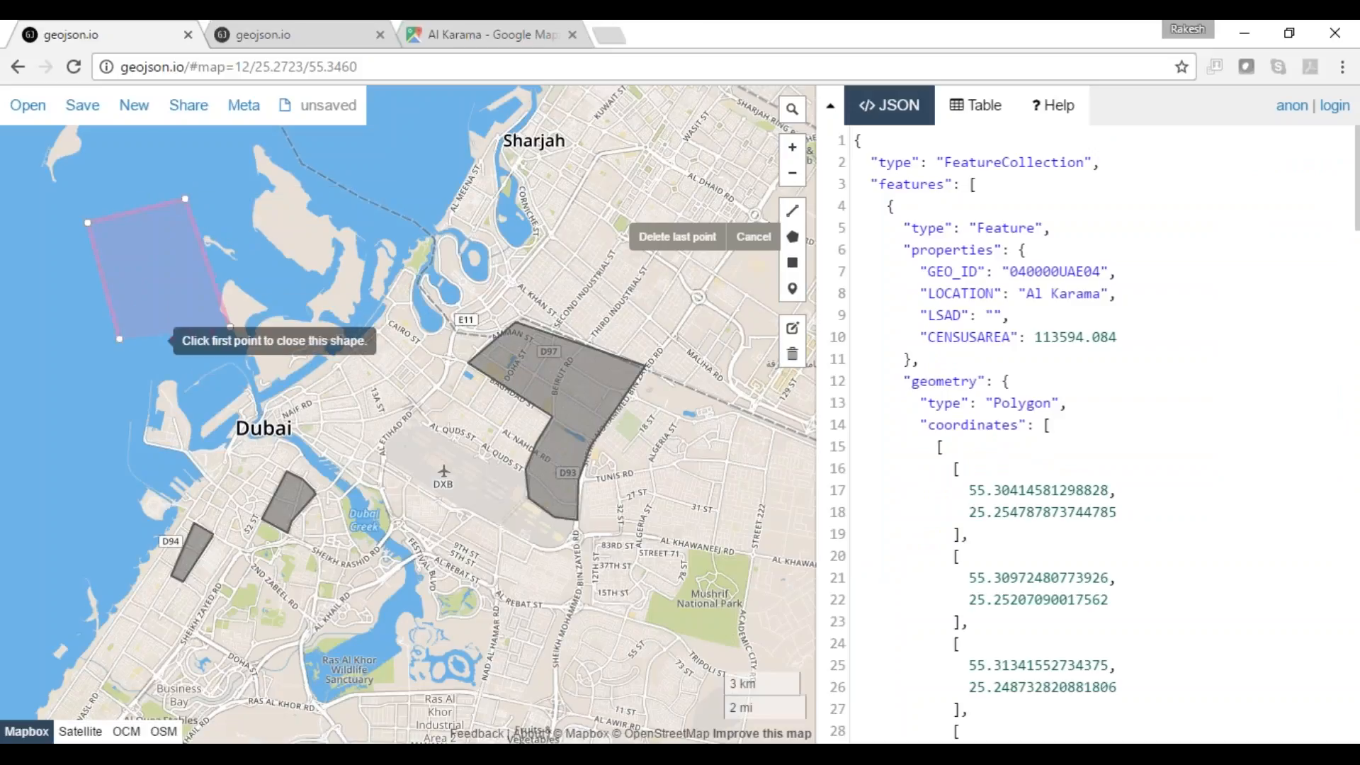
left_click(119, 340)
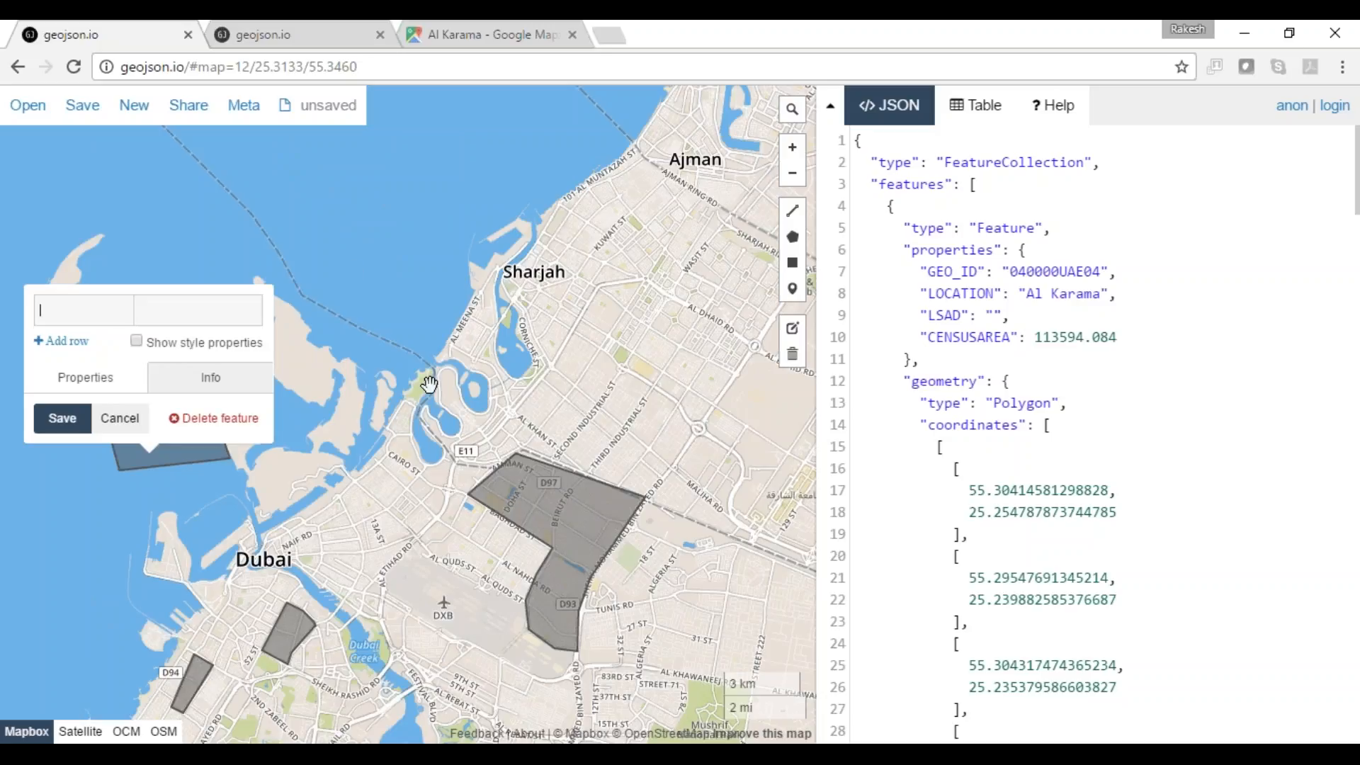
left_click(120, 420)
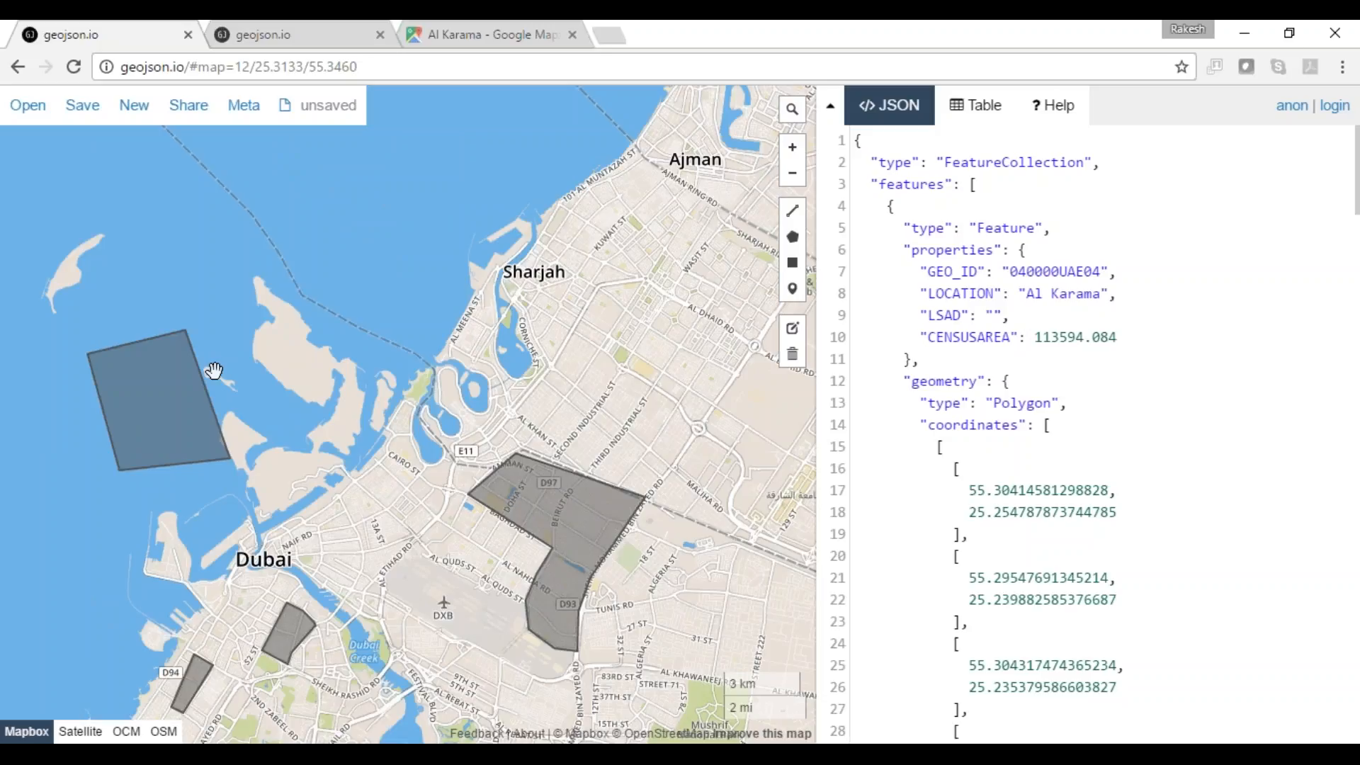
Step: Switch to the running GEOSAMPLE01 map in the browser and examine the details of the large shaded area by Dubai International Airport
mouse_move(758, 757)
left_click(758, 756)
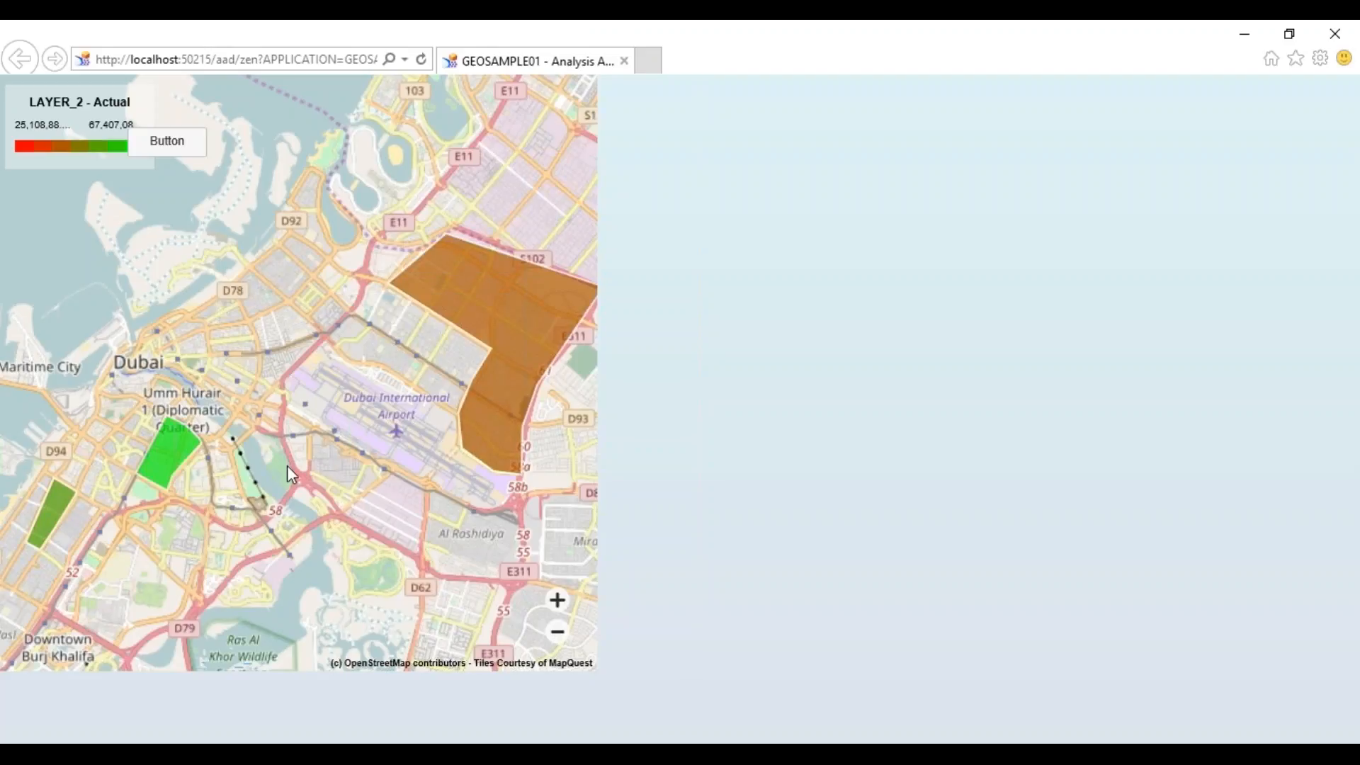
mouse_move(427, 330)
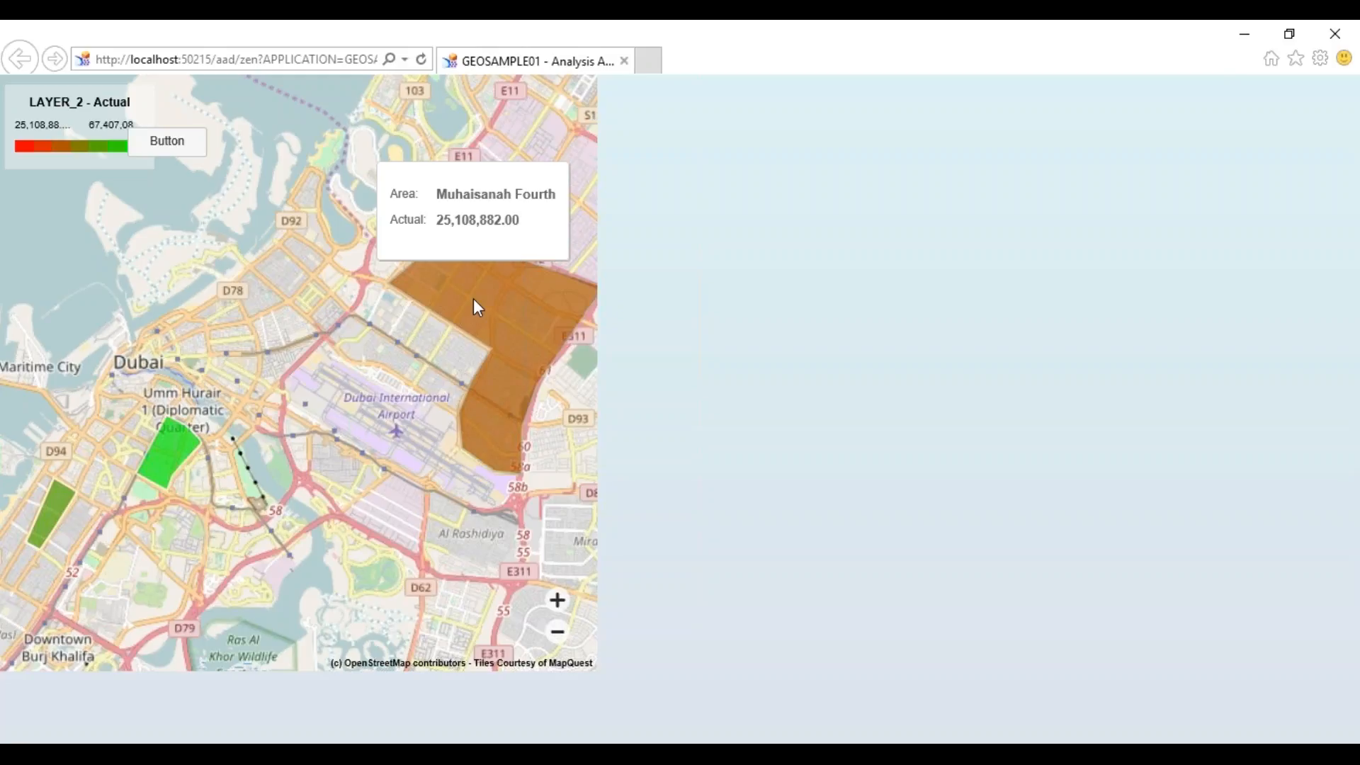
left_click_drag(368, 435, 347, 443)
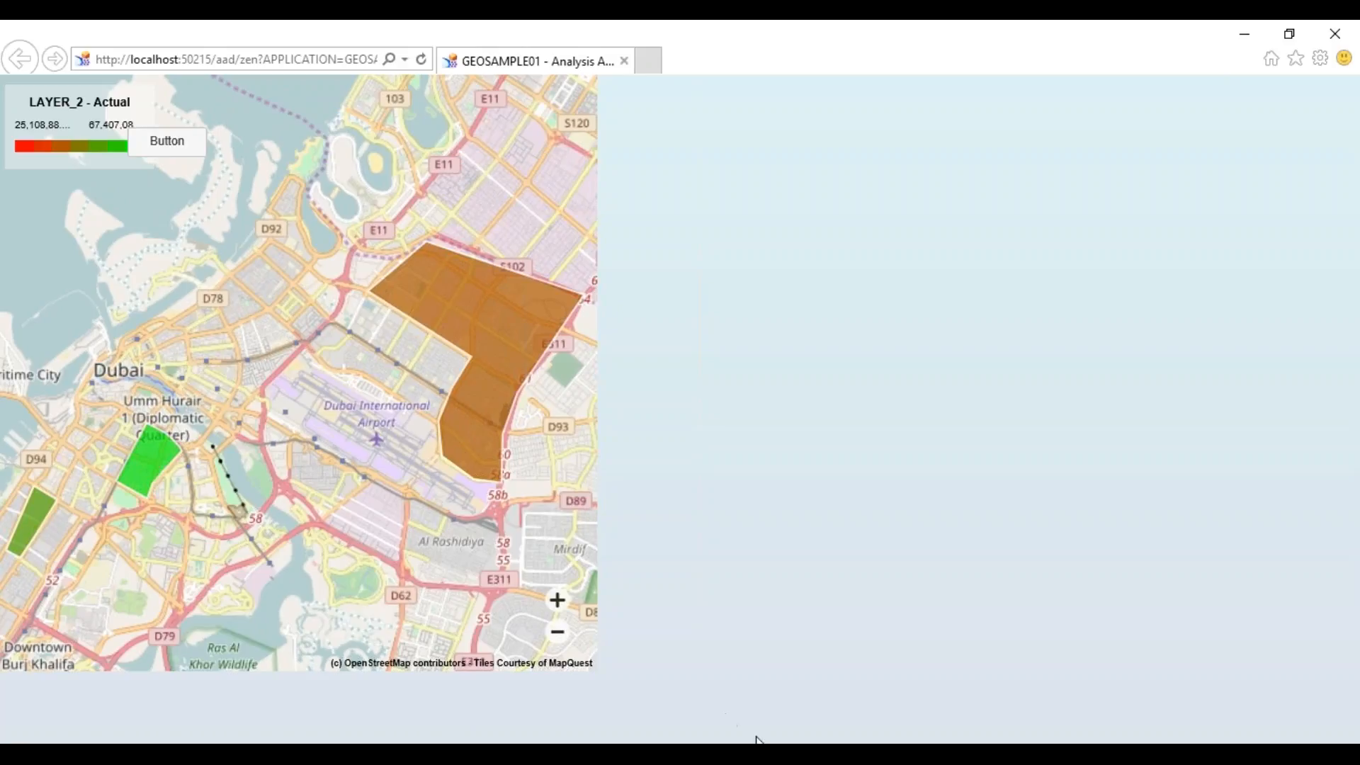
mouse_move(756, 738)
left_click(755, 680)
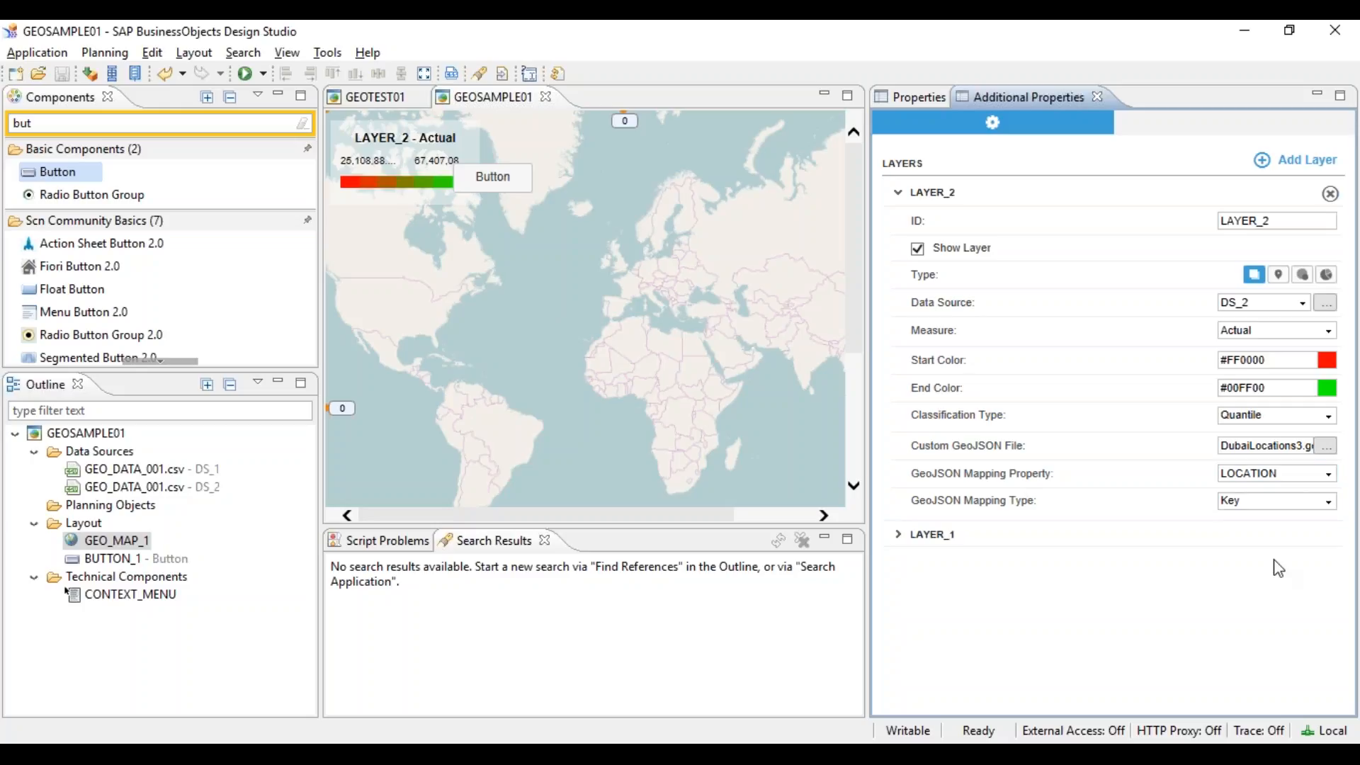
key("alt+Tab")
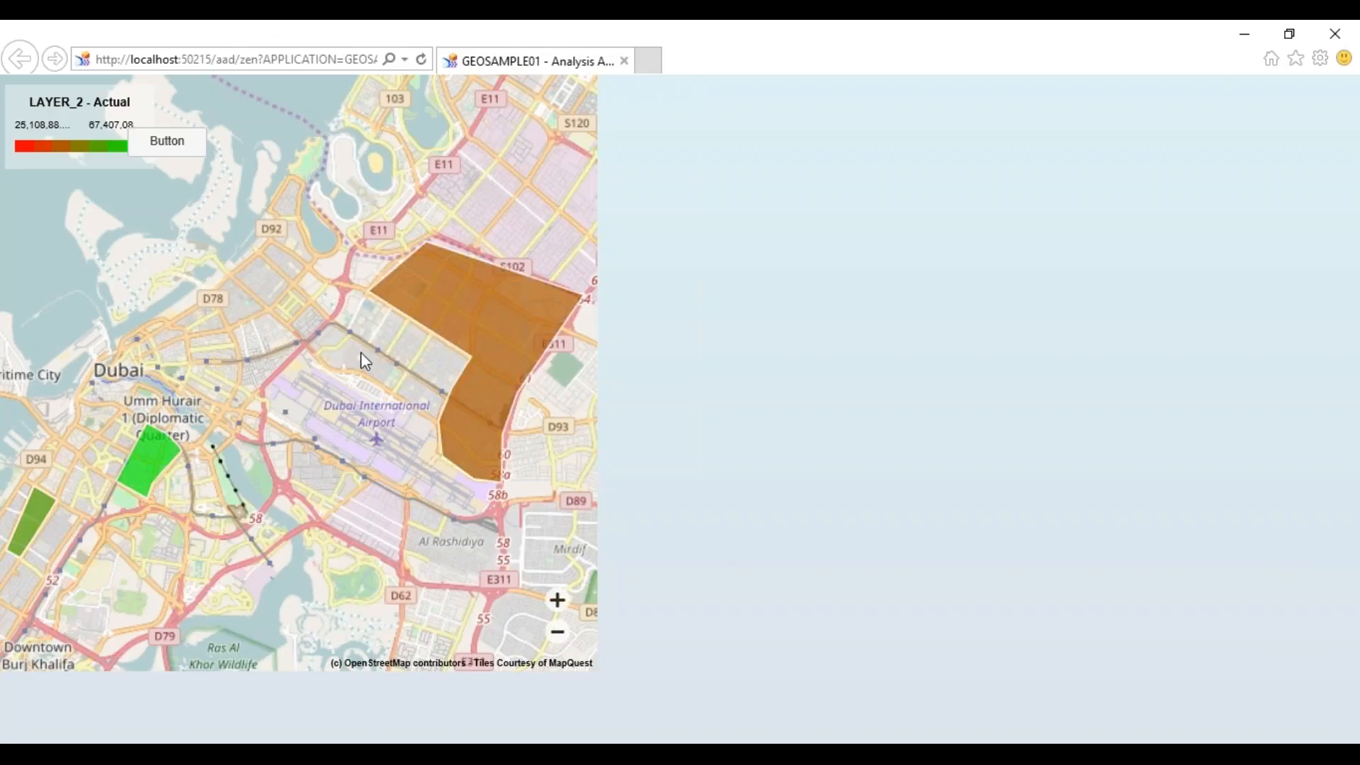
mouse_move(471, 351)
mouse_move(410, 278)
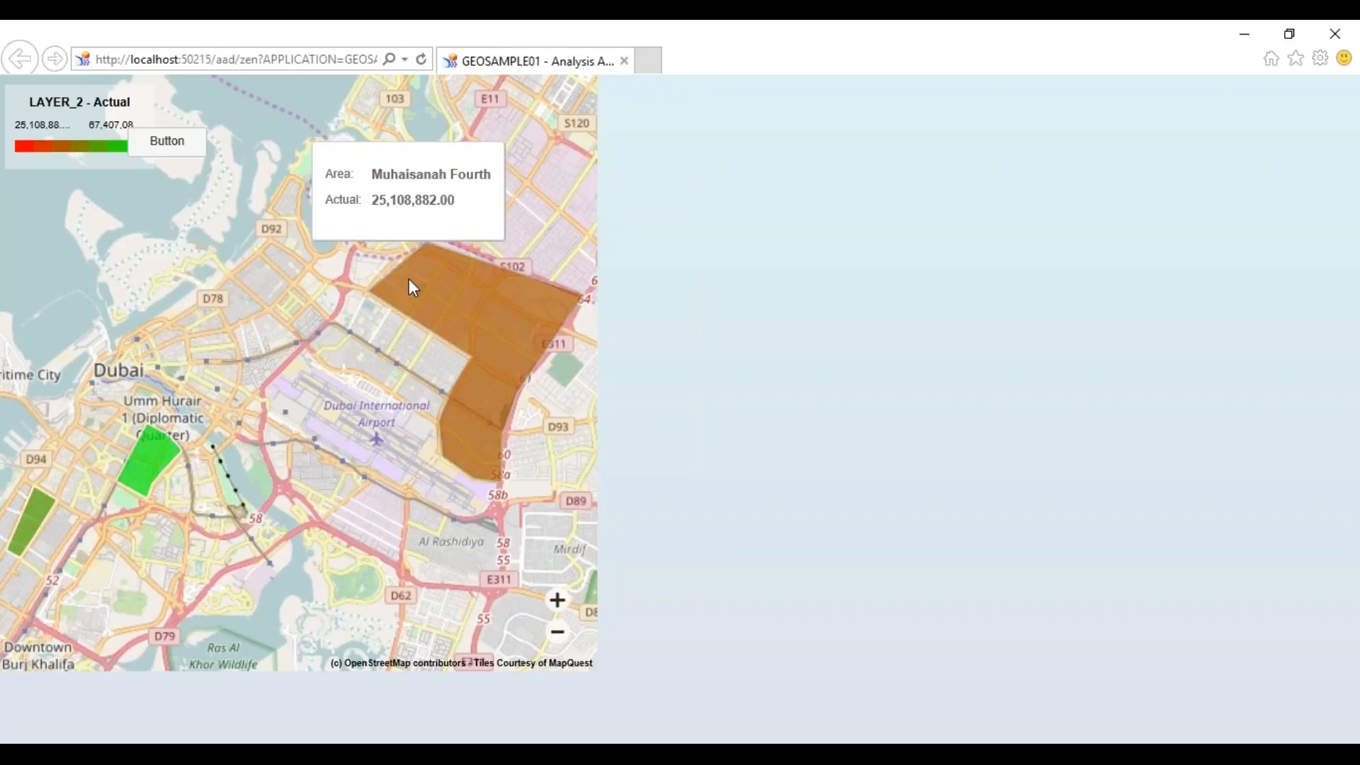
Step: Run the map's button action to show the store location markers and examine the store details of individual markers
left_click(183, 152)
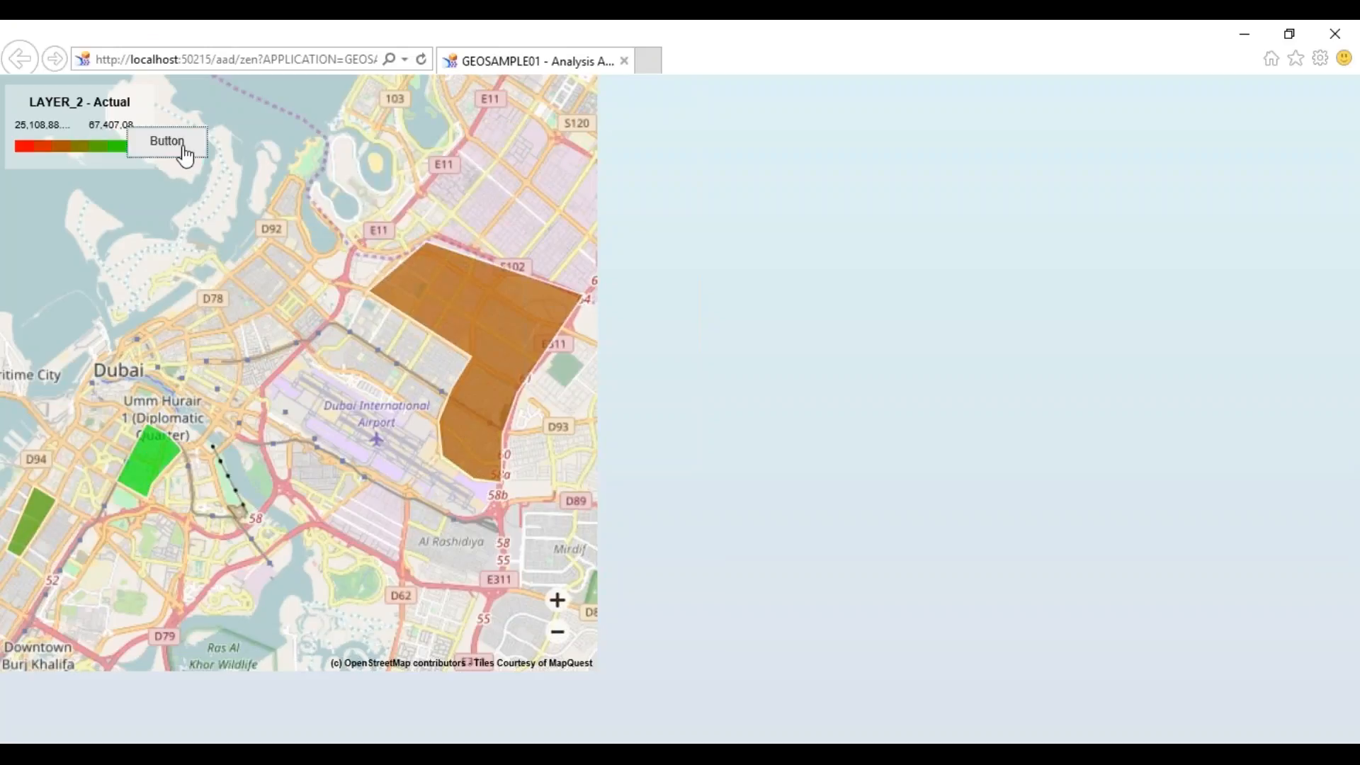
mouse_move(177, 434)
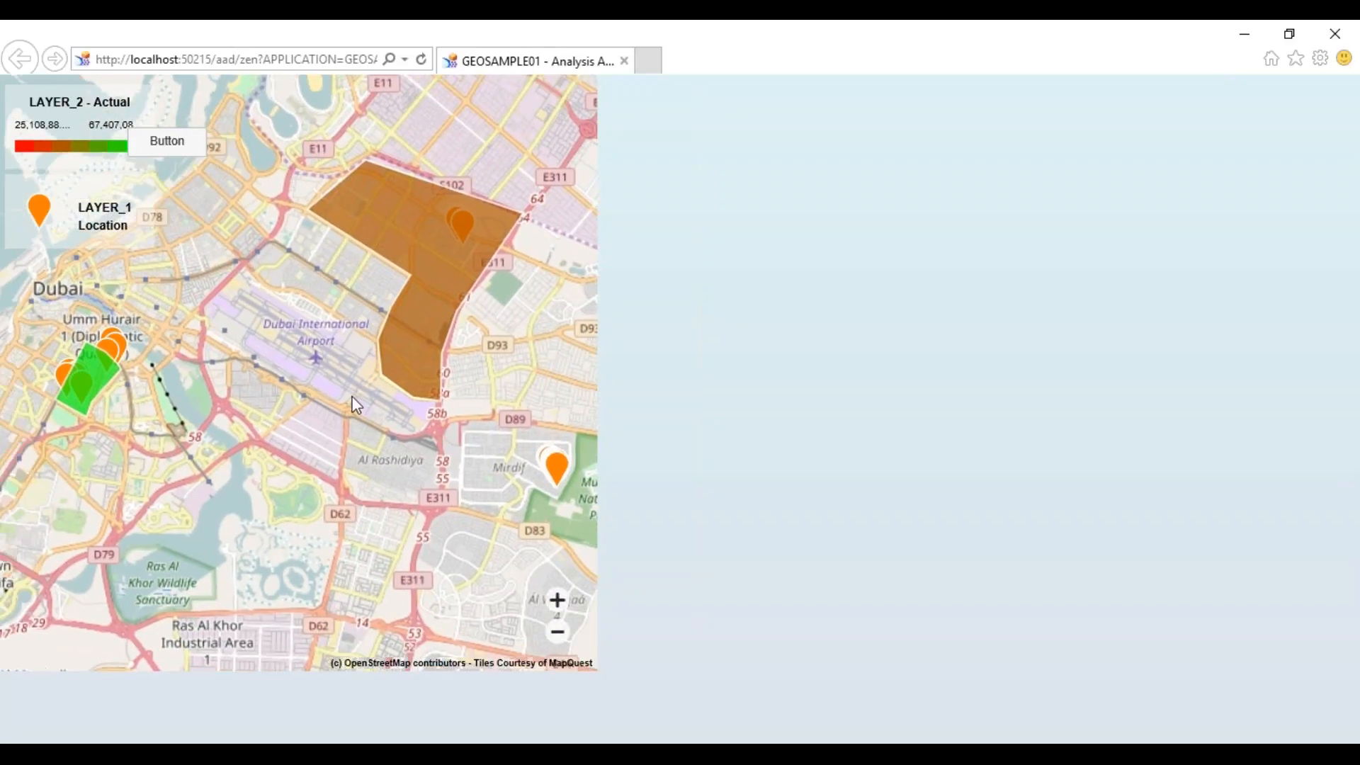
mouse_move(115, 347)
mouse_move(557, 474)
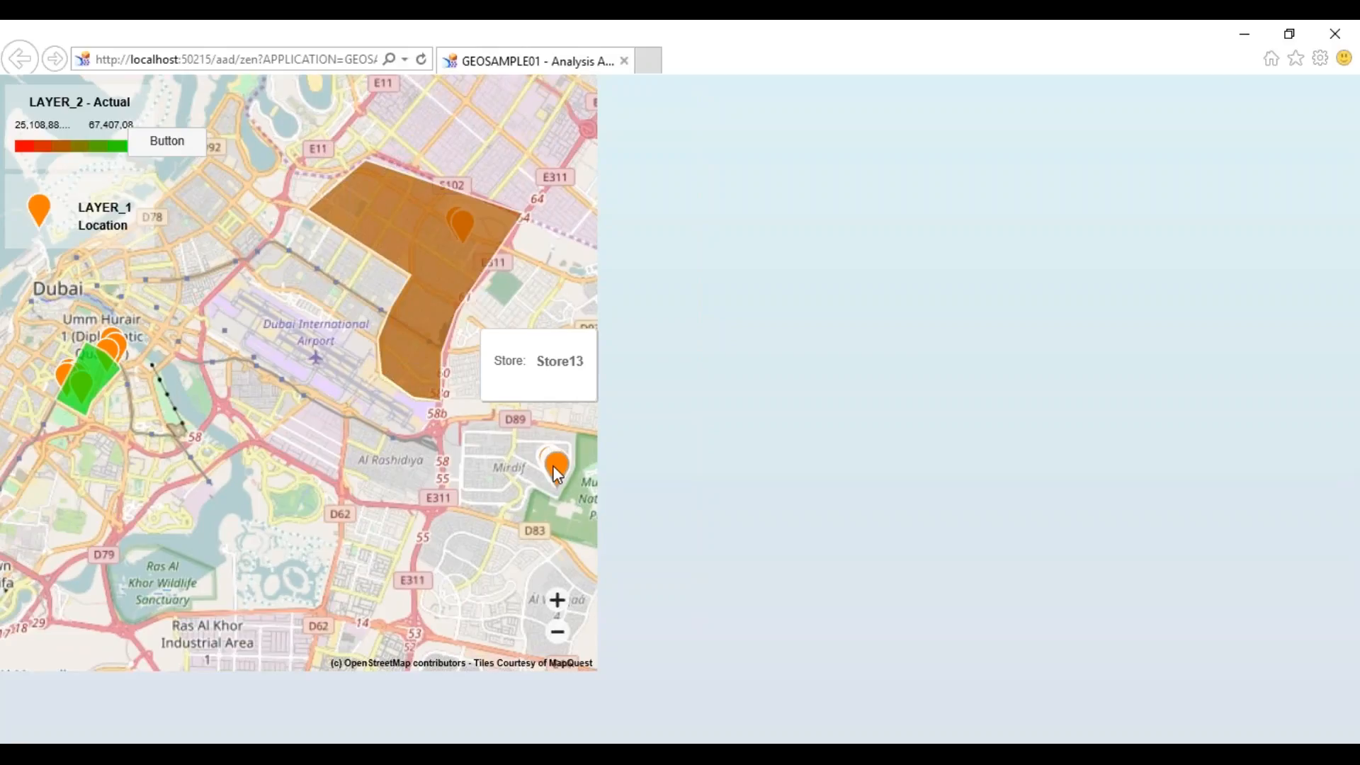
Step: Switch to SAP BusinessObjects Design Studio, try the bubble type on LAYER_2, and restore its shaded-area type
key("alt+Tab")
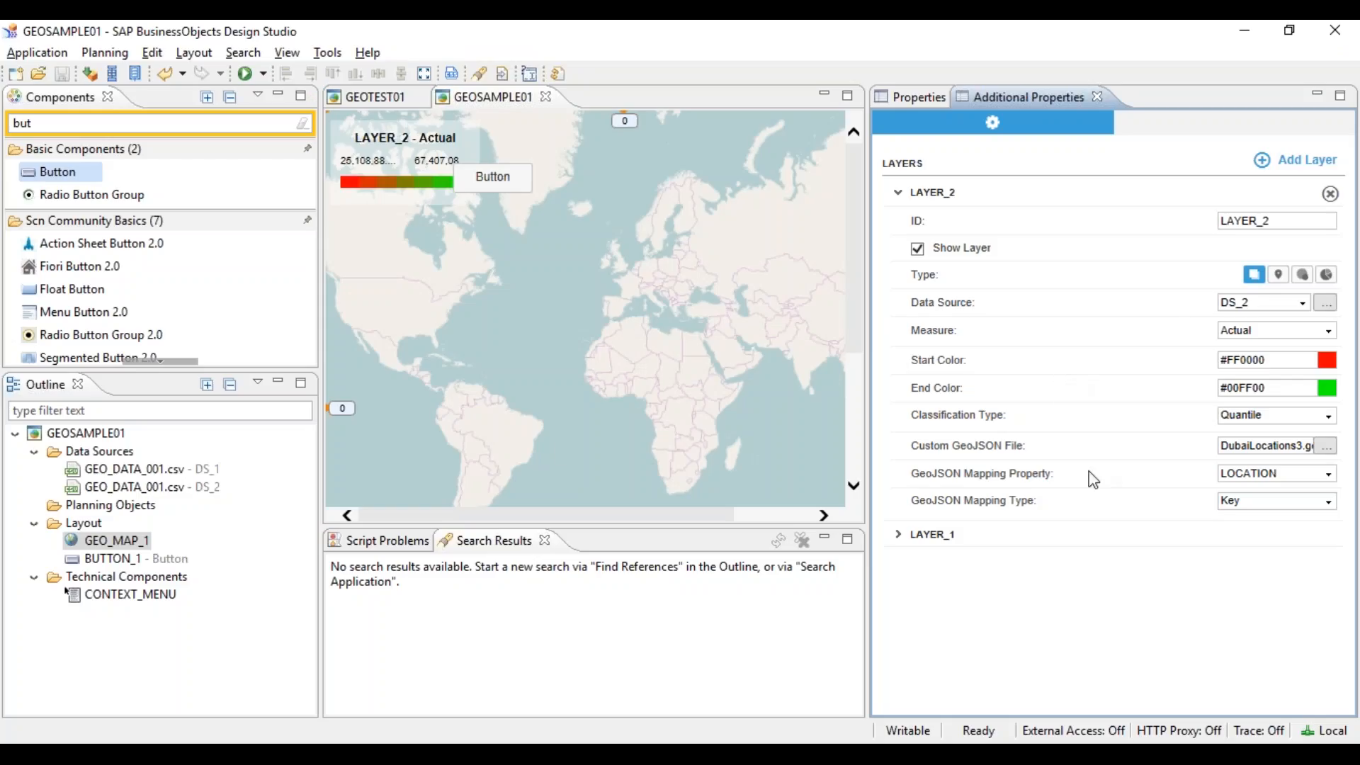
mouse_move(963, 471)
left_click(1297, 276)
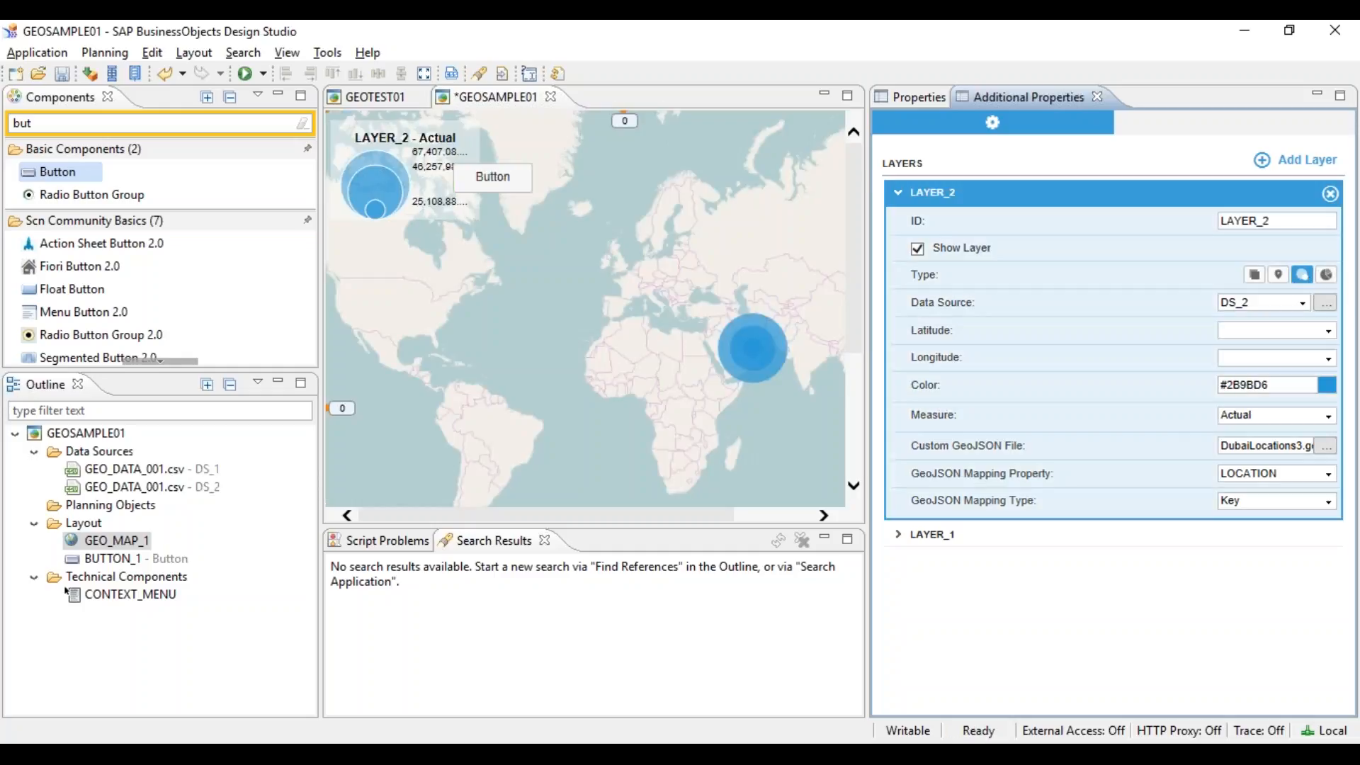
left_click(1254, 276)
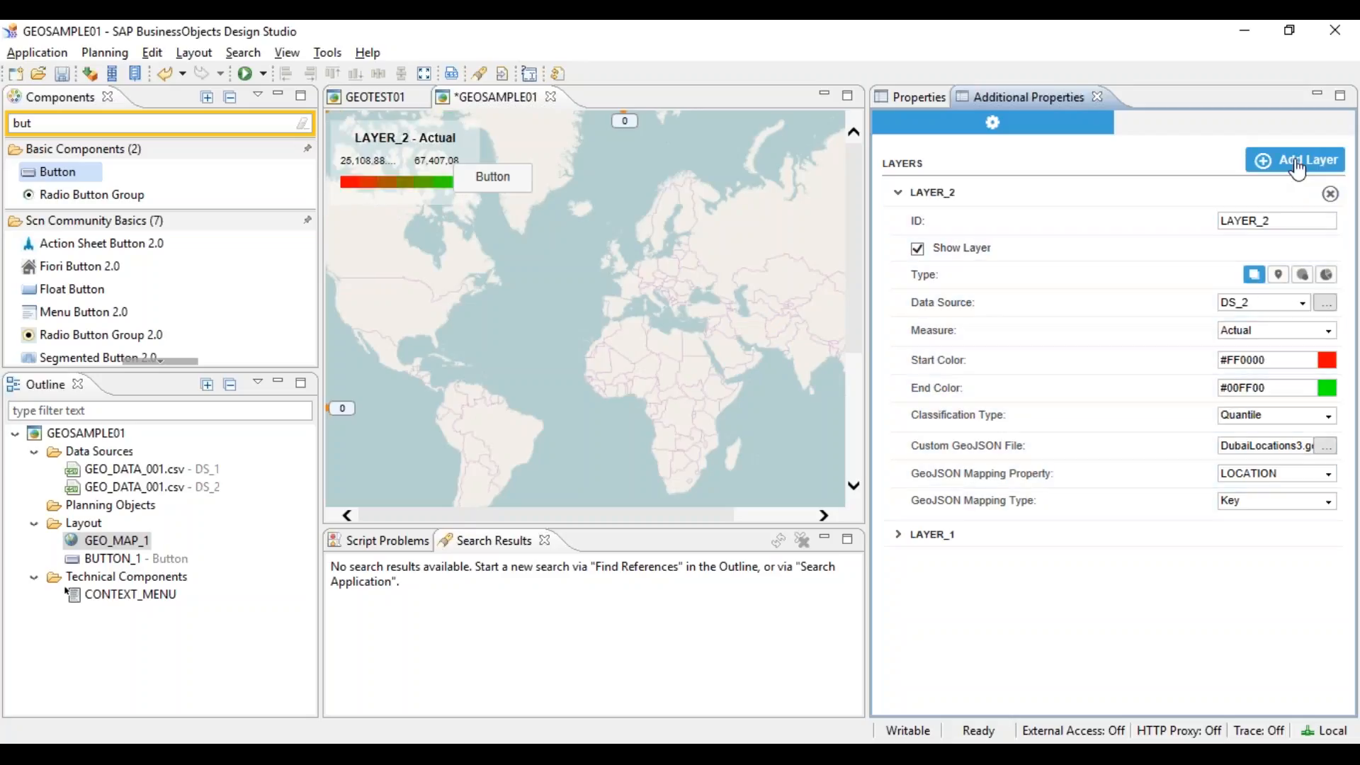
Step: Add a new bubble-type layer with DS_1 as its data source, and hide LAYER_2
left_click(1297, 169)
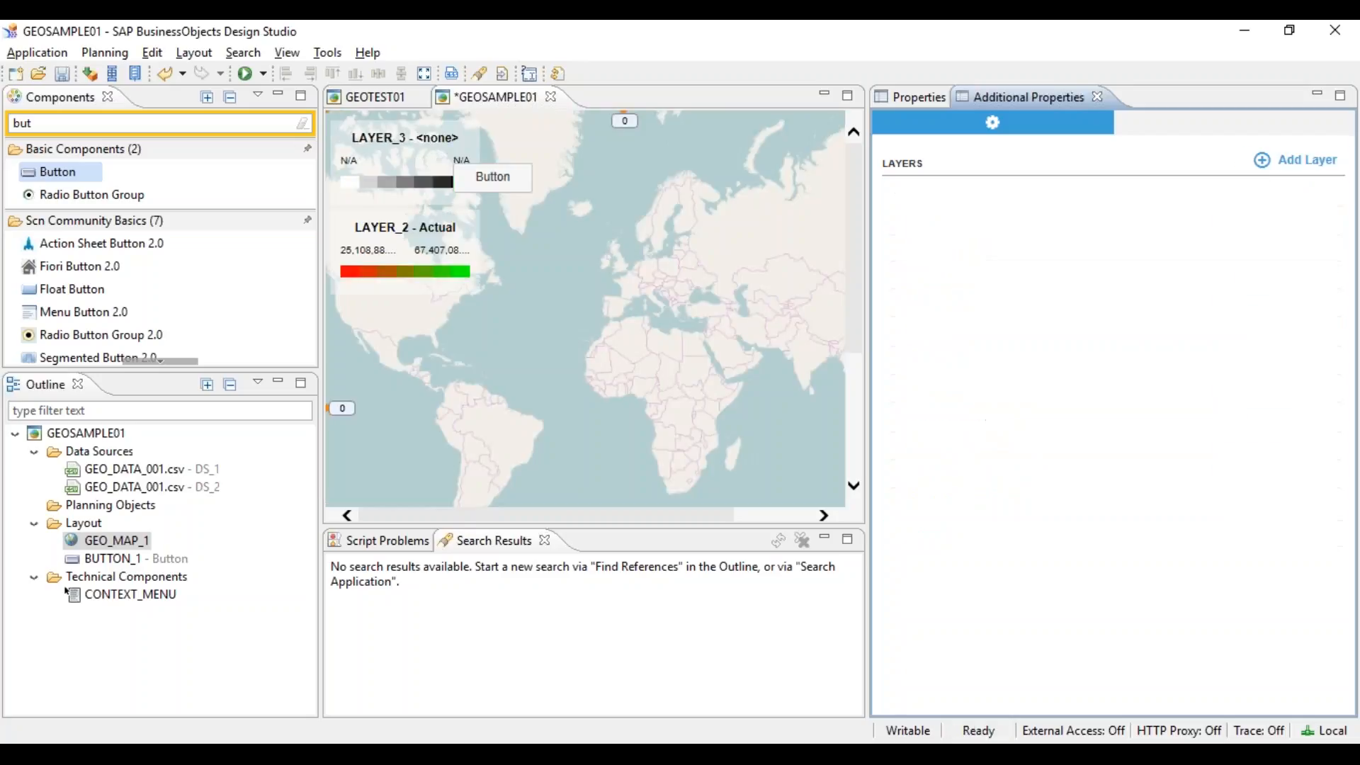
left_click(1285, 275)
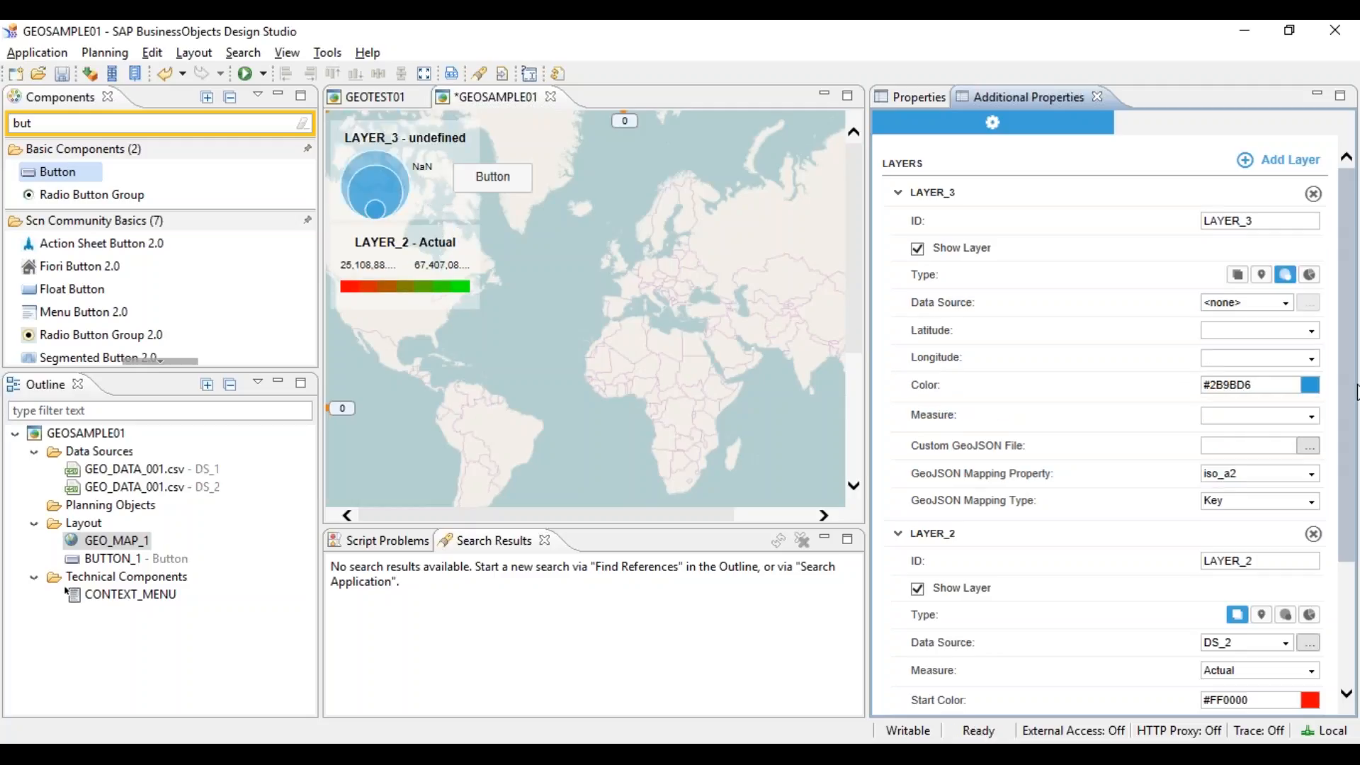
left_click(1285, 303)
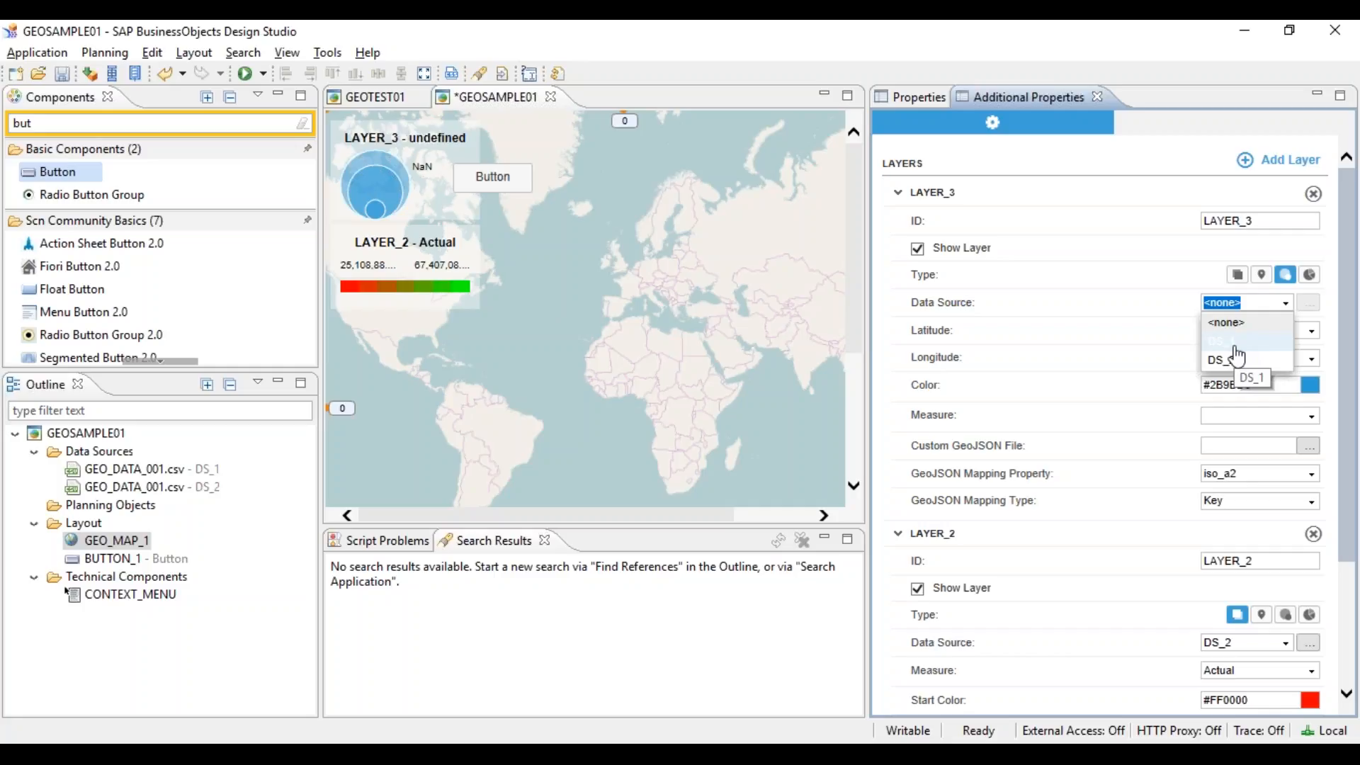
left_click(1236, 343)
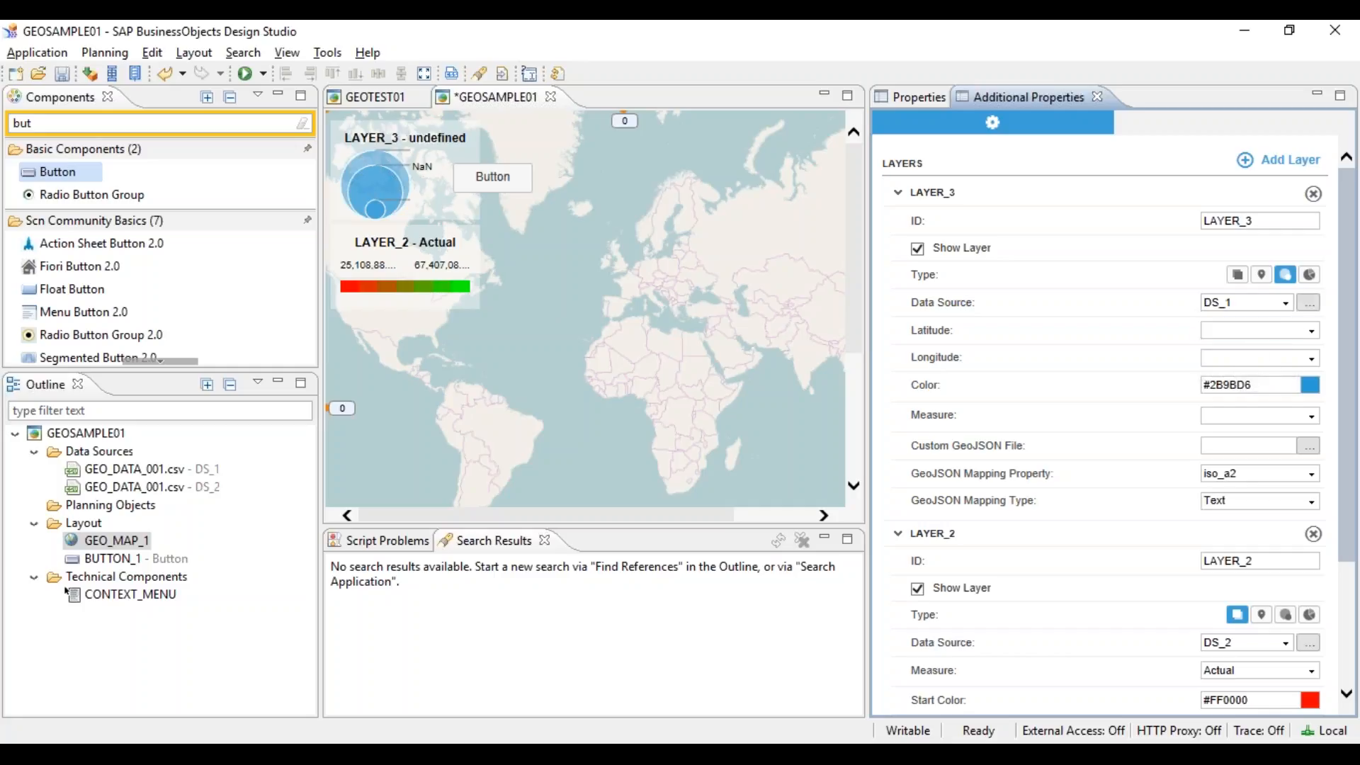
left_click(918, 590)
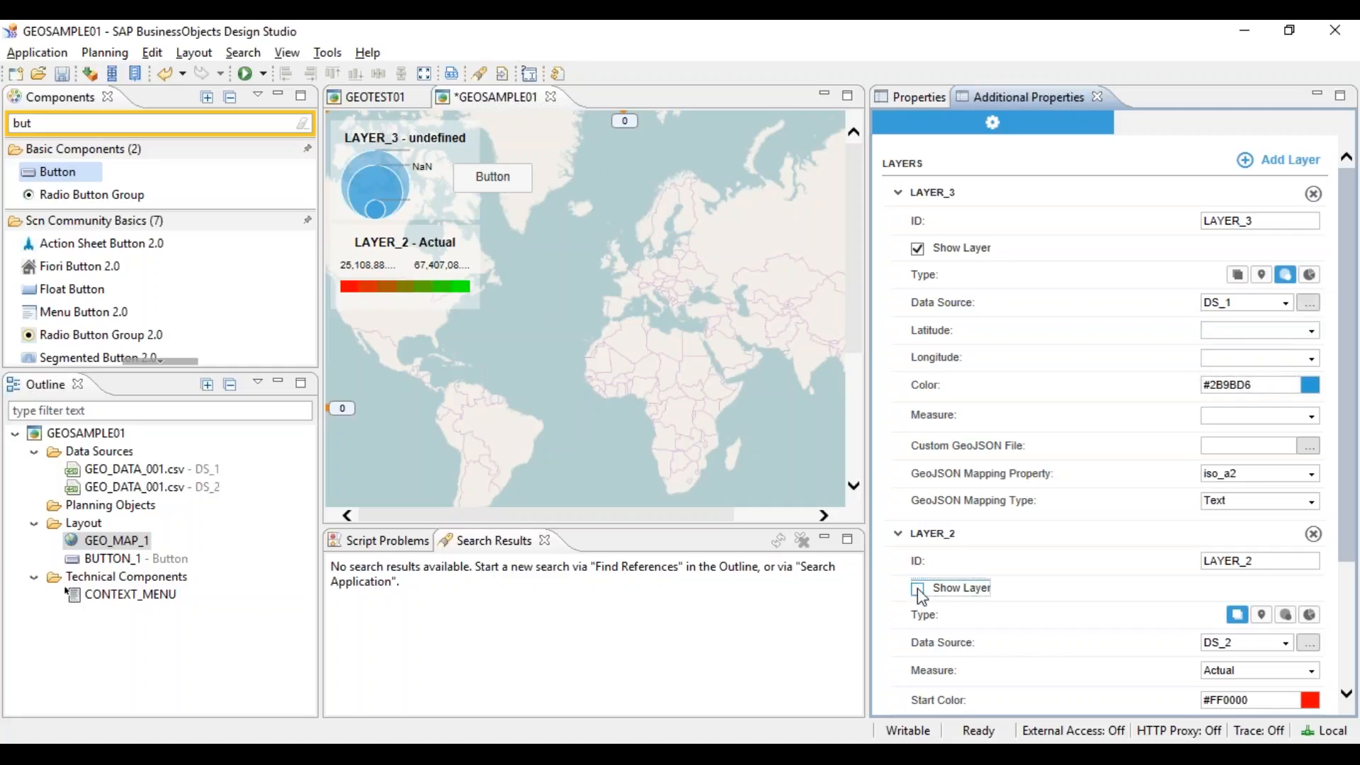
left_click(898, 533)
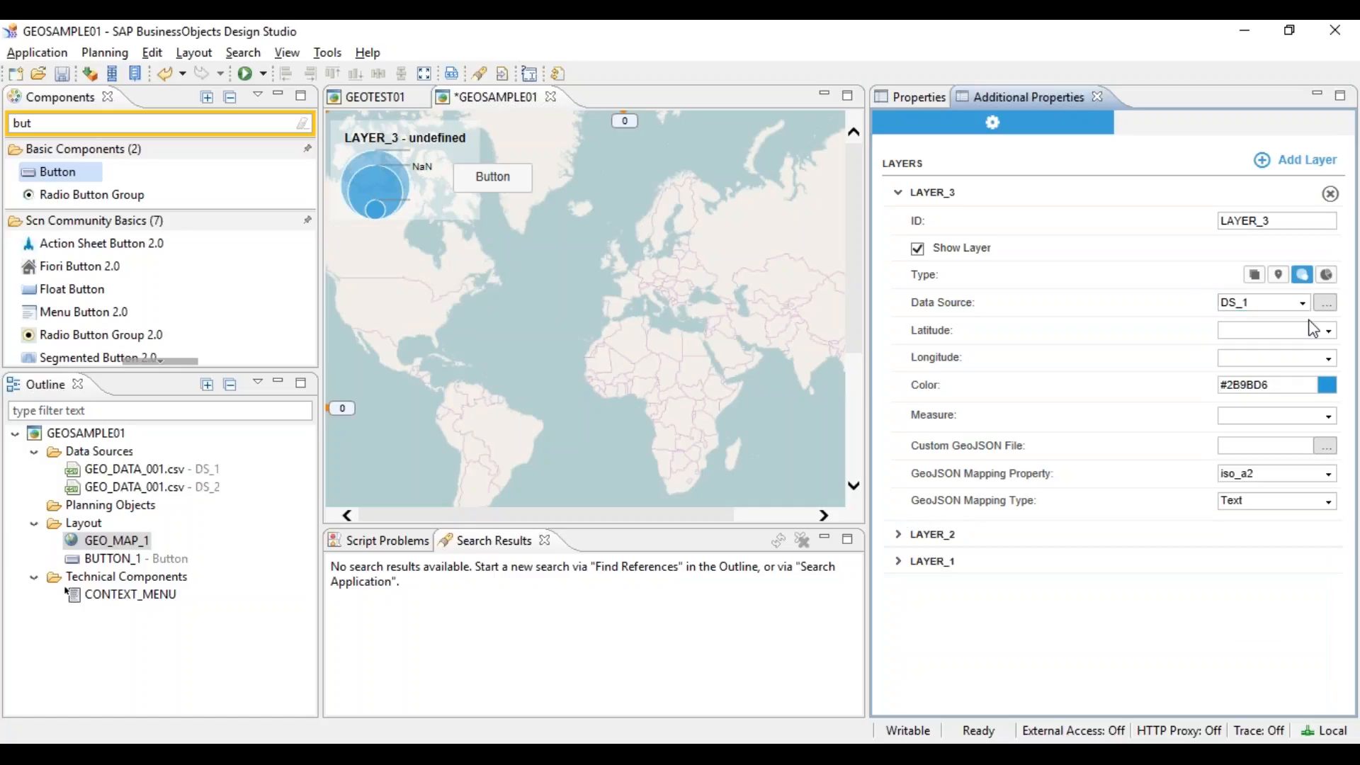
Step: Map the new bubble layer's coordinates to the Latitude and Longitude fields and set its measure to Actual
left_click(1327, 330)
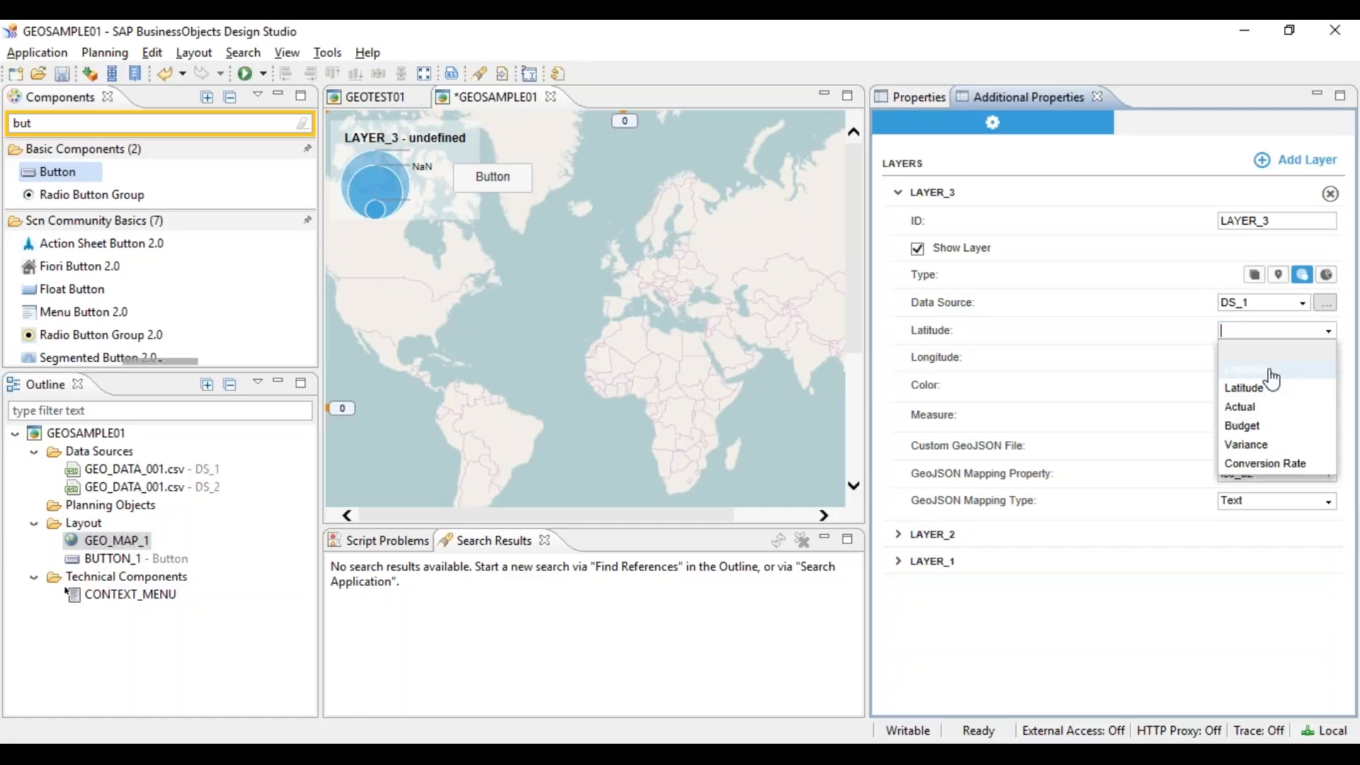
left_click(1271, 388)
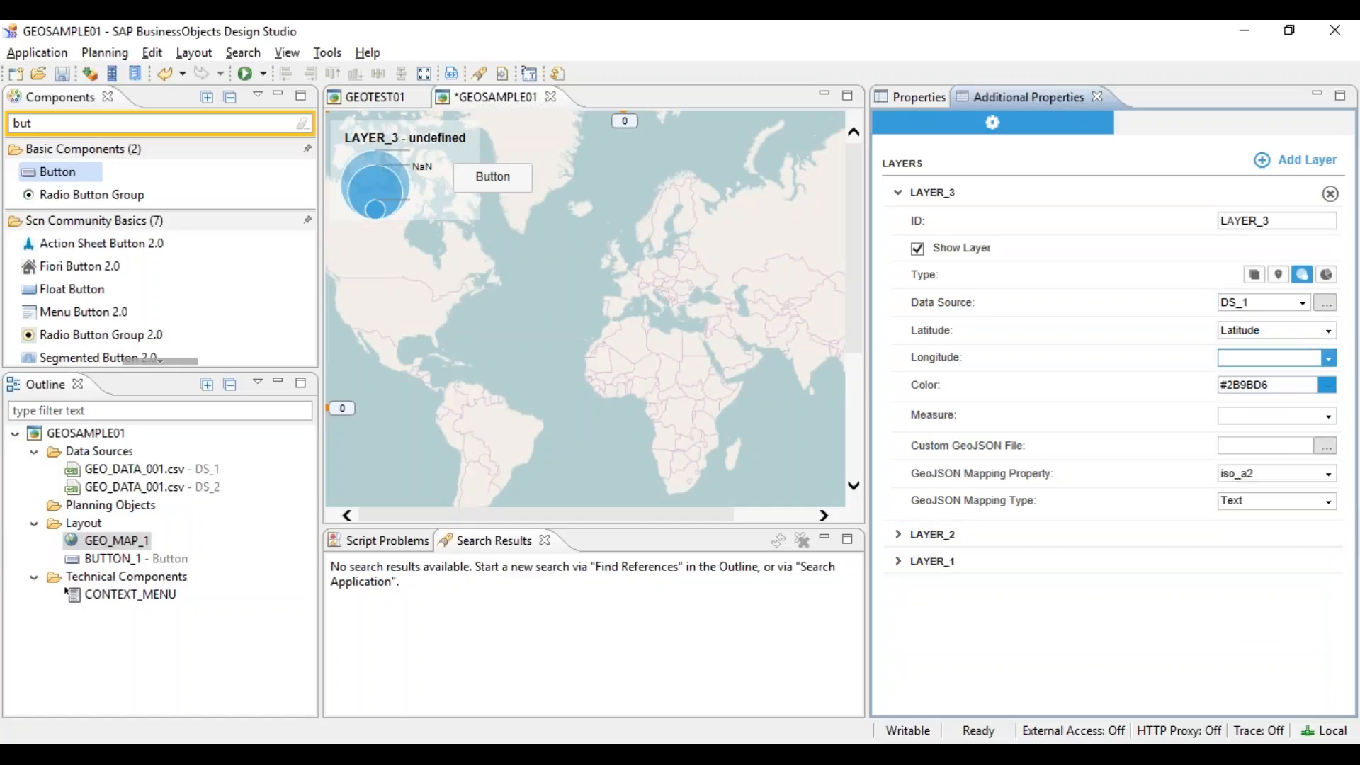
left_click(1328, 358)
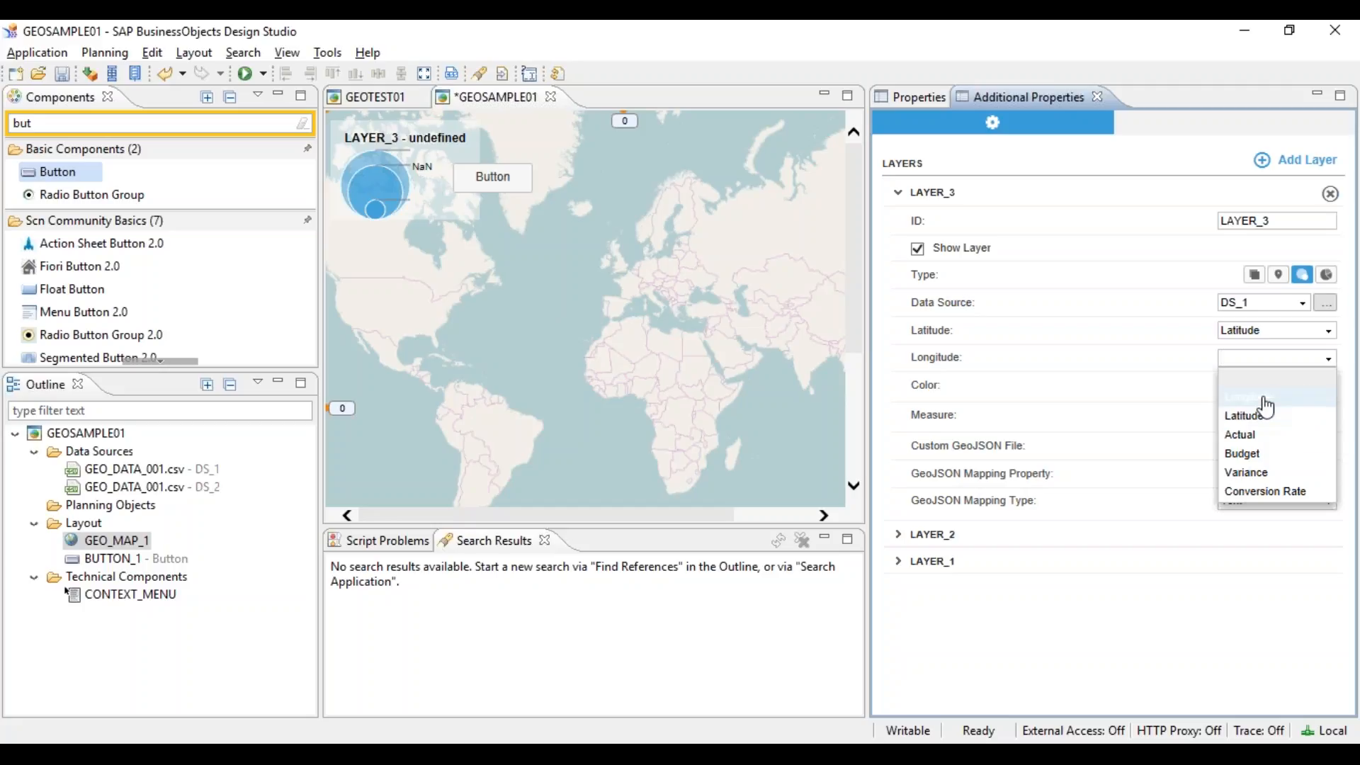
left_click(1265, 407)
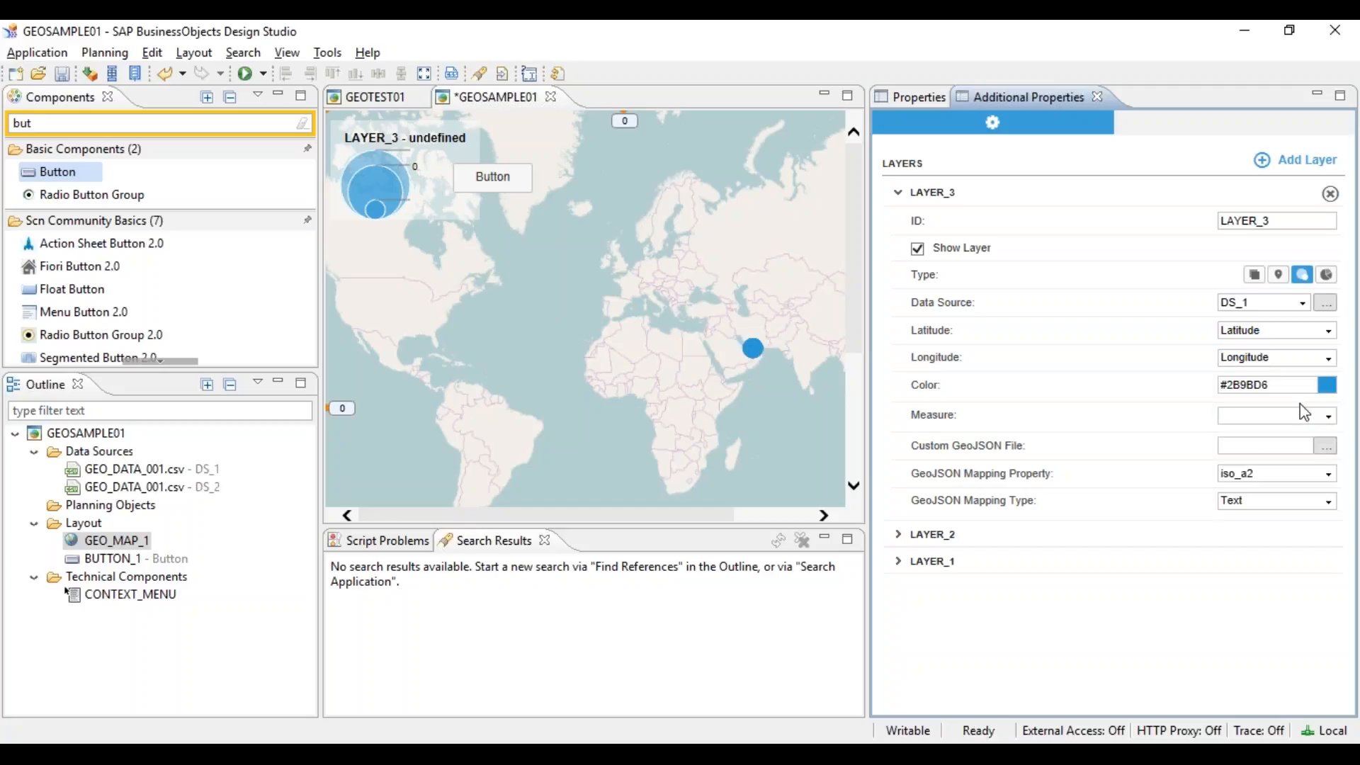
left_click(1328, 415)
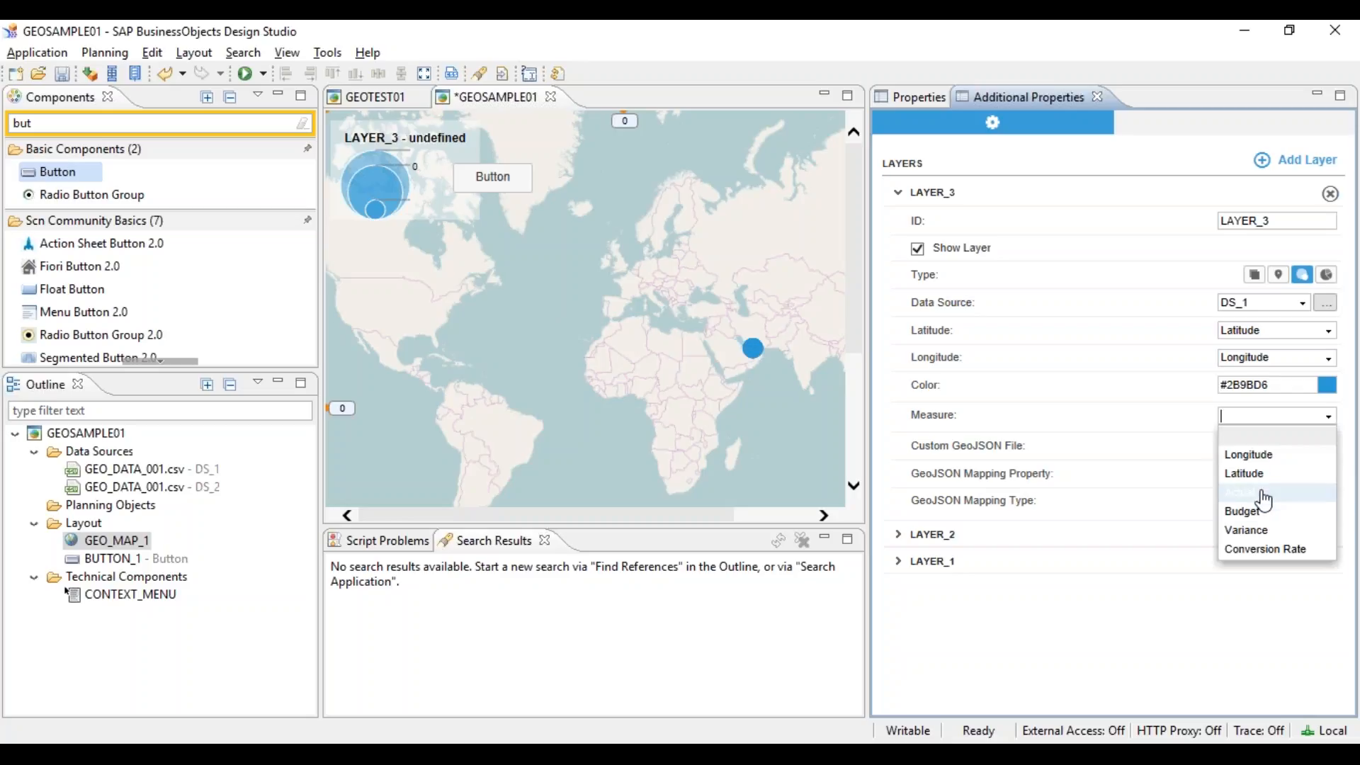
left_click(1264, 494)
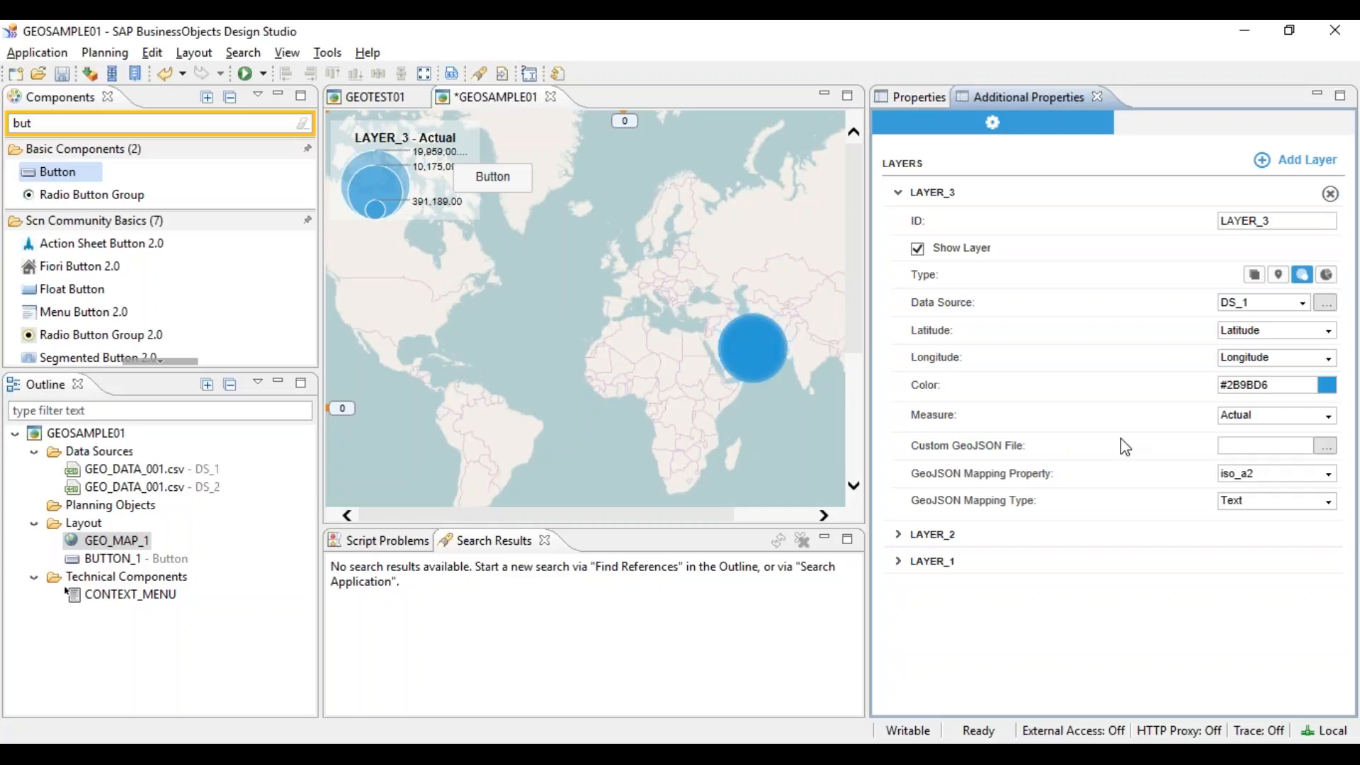
Step: Run the application locally and examine the individual bubbles around Dubai on the map at close range
left_click(245, 73)
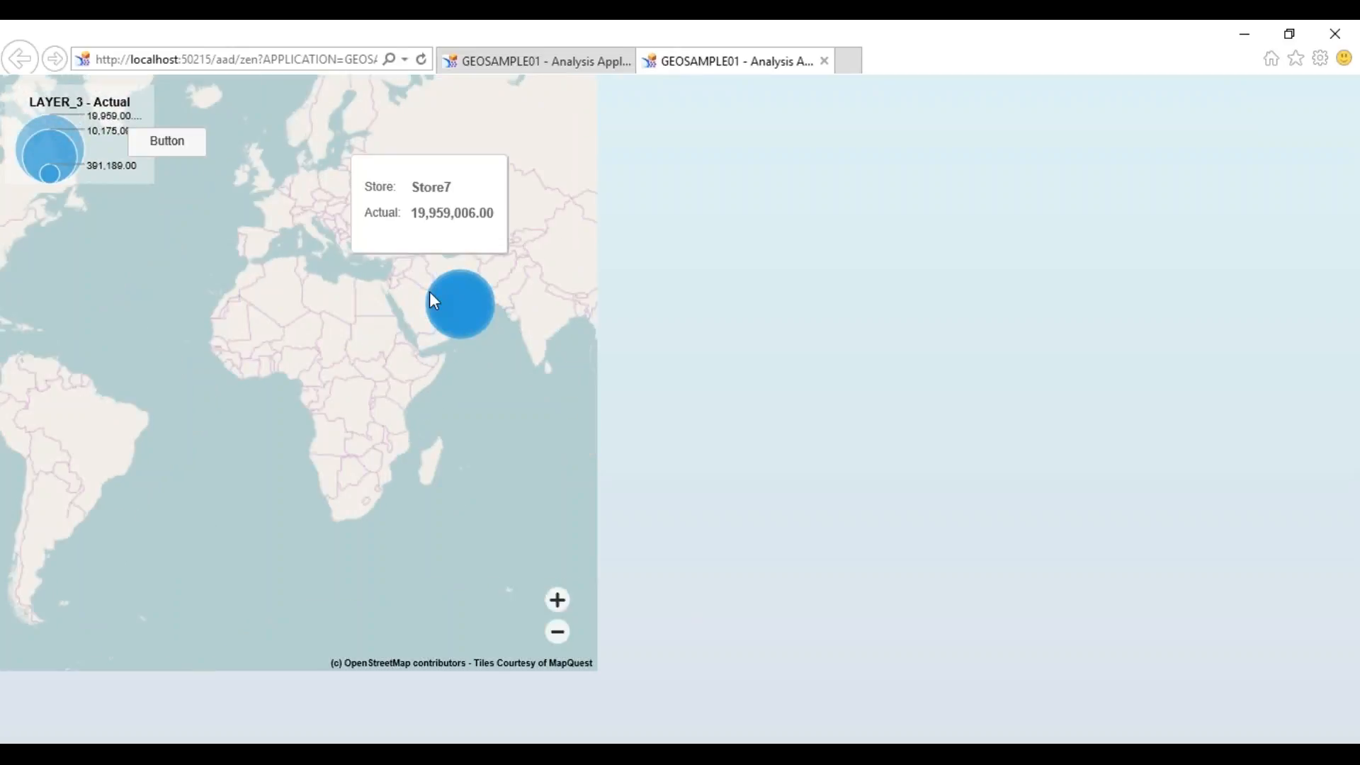
scroll(395, 294, "up", 1)
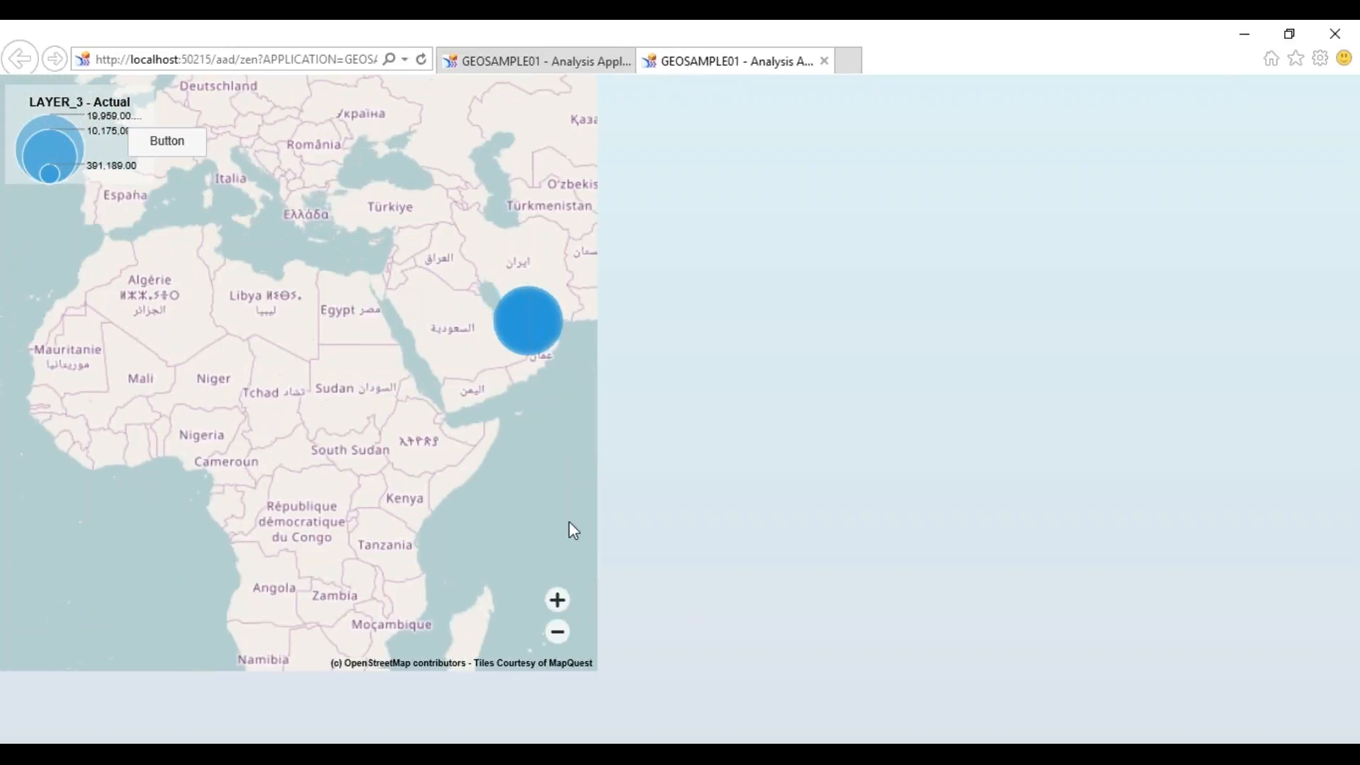
left_click(558, 600)
left_click_drag(545, 403, 111, 517)
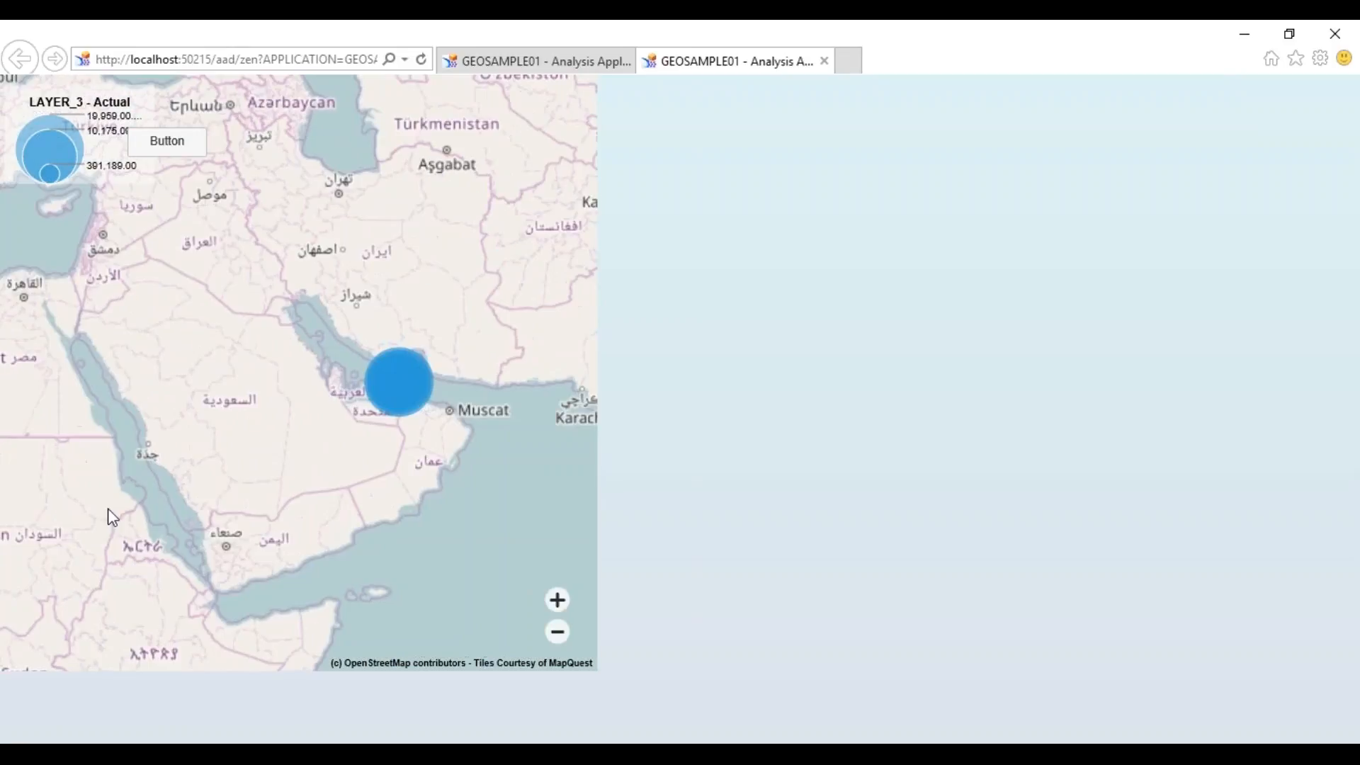
left_click(557, 600)
left_click_drag(560, 449, 205, 541)
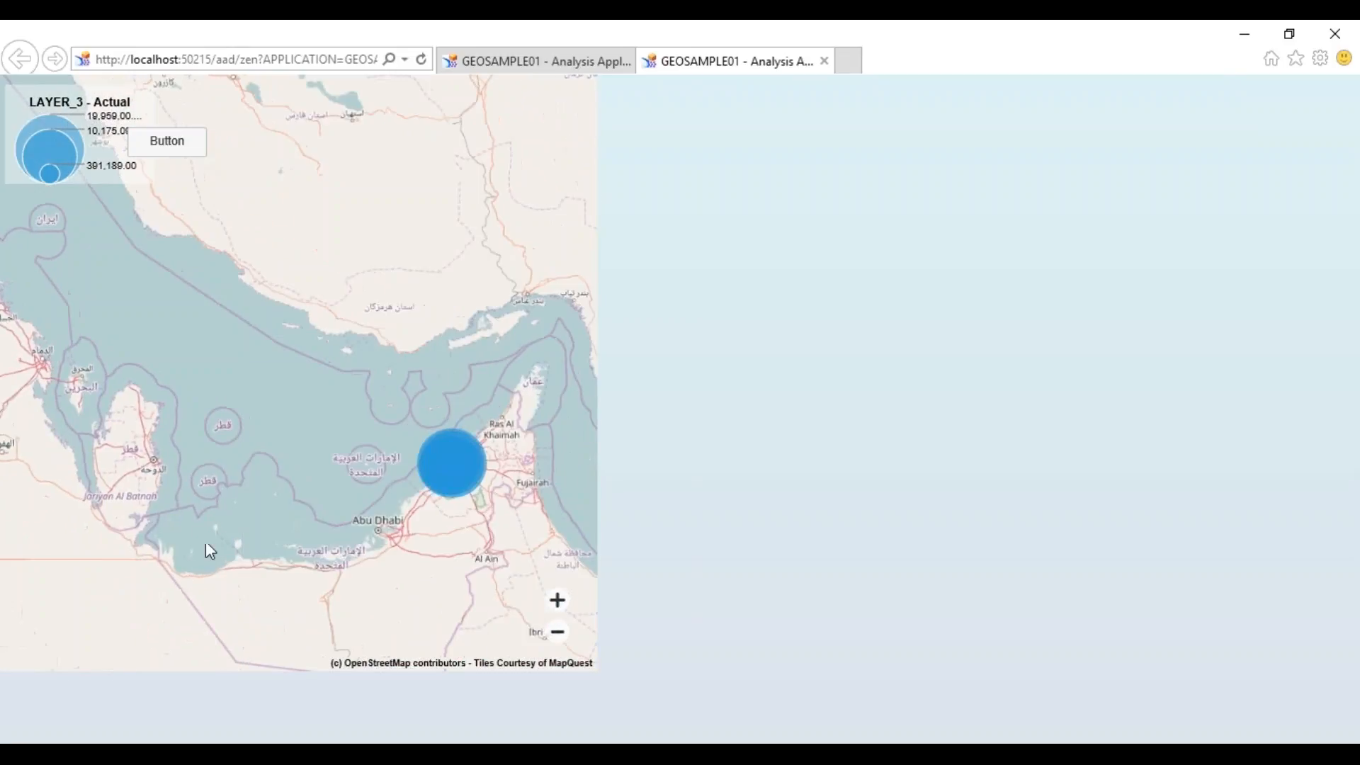
left_click(563, 608)
left_click(565, 608)
left_click(564, 608)
left_click_drag(488, 577, 197, 406)
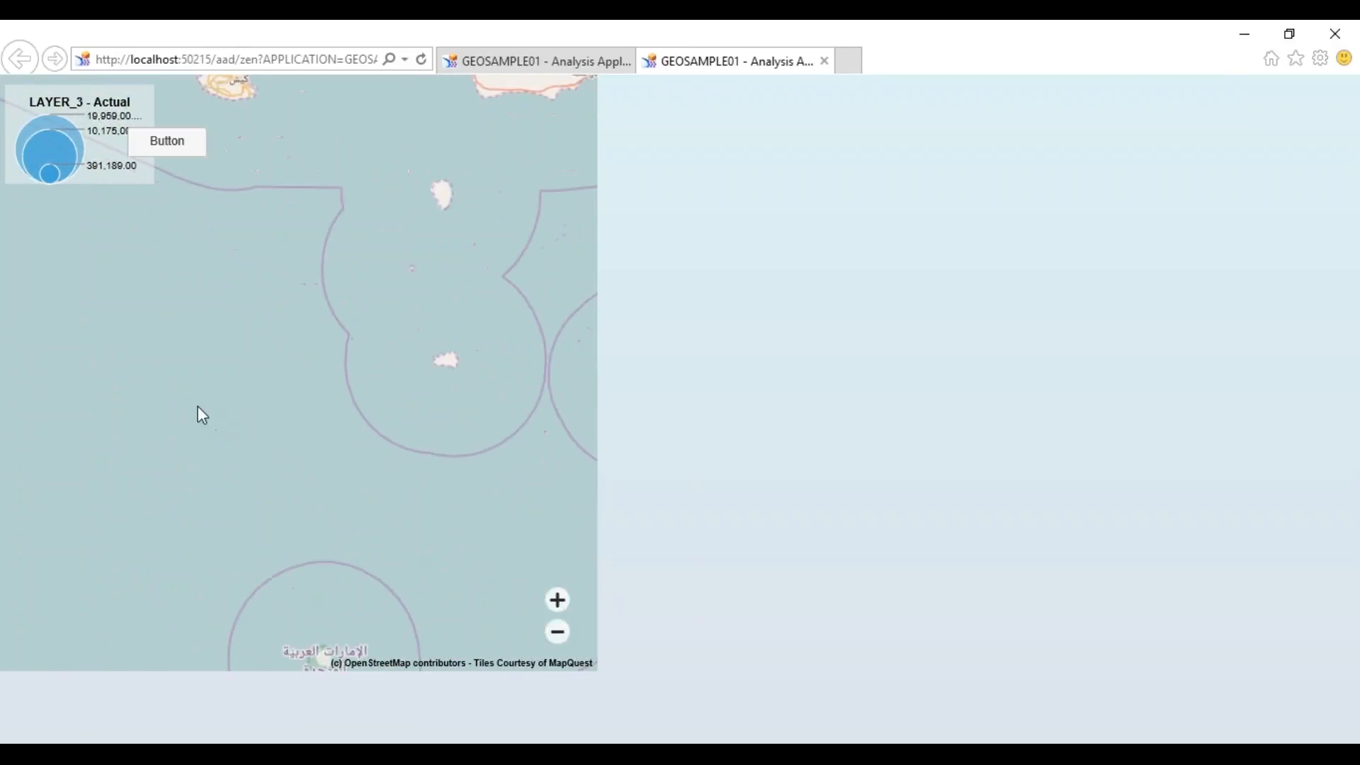
left_click_drag(464, 530, 142, 281)
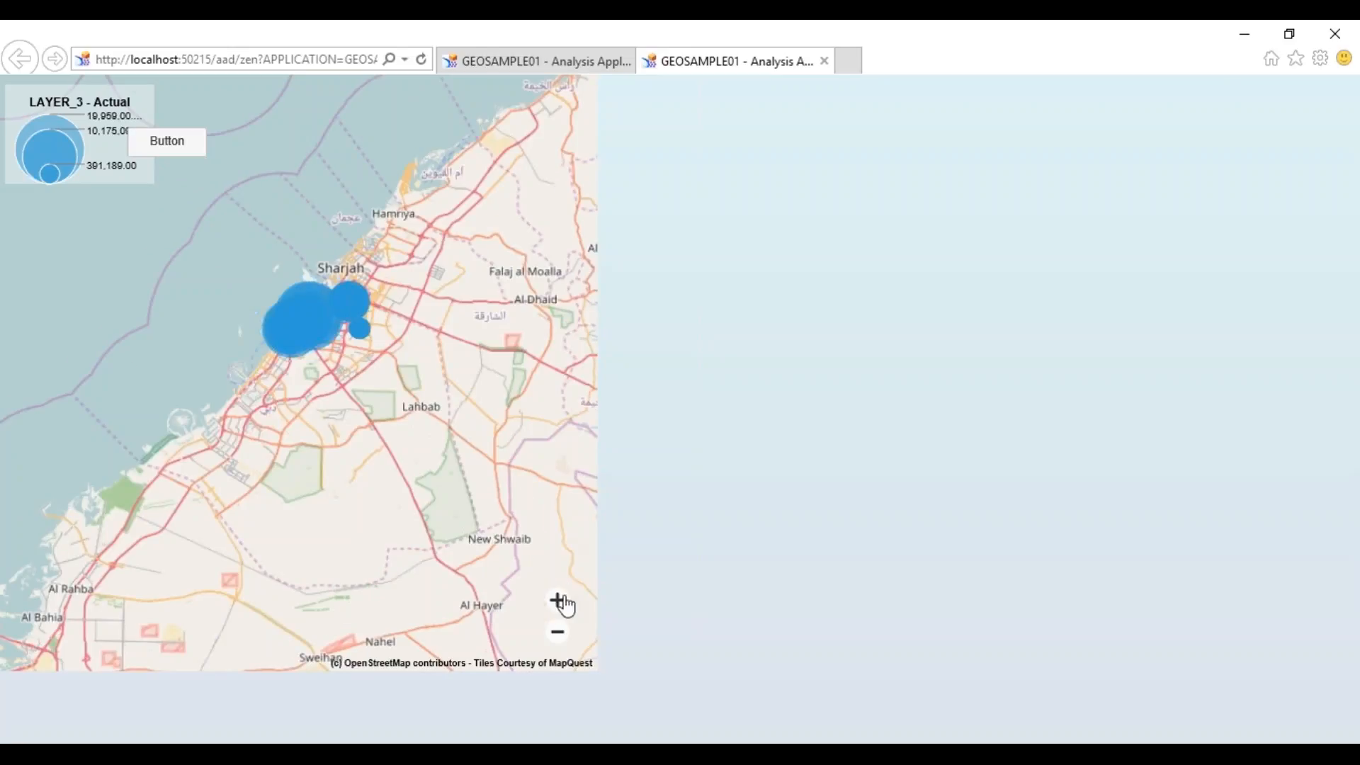
left_click(560, 601)
left_click_drag(459, 386, 314, 412)
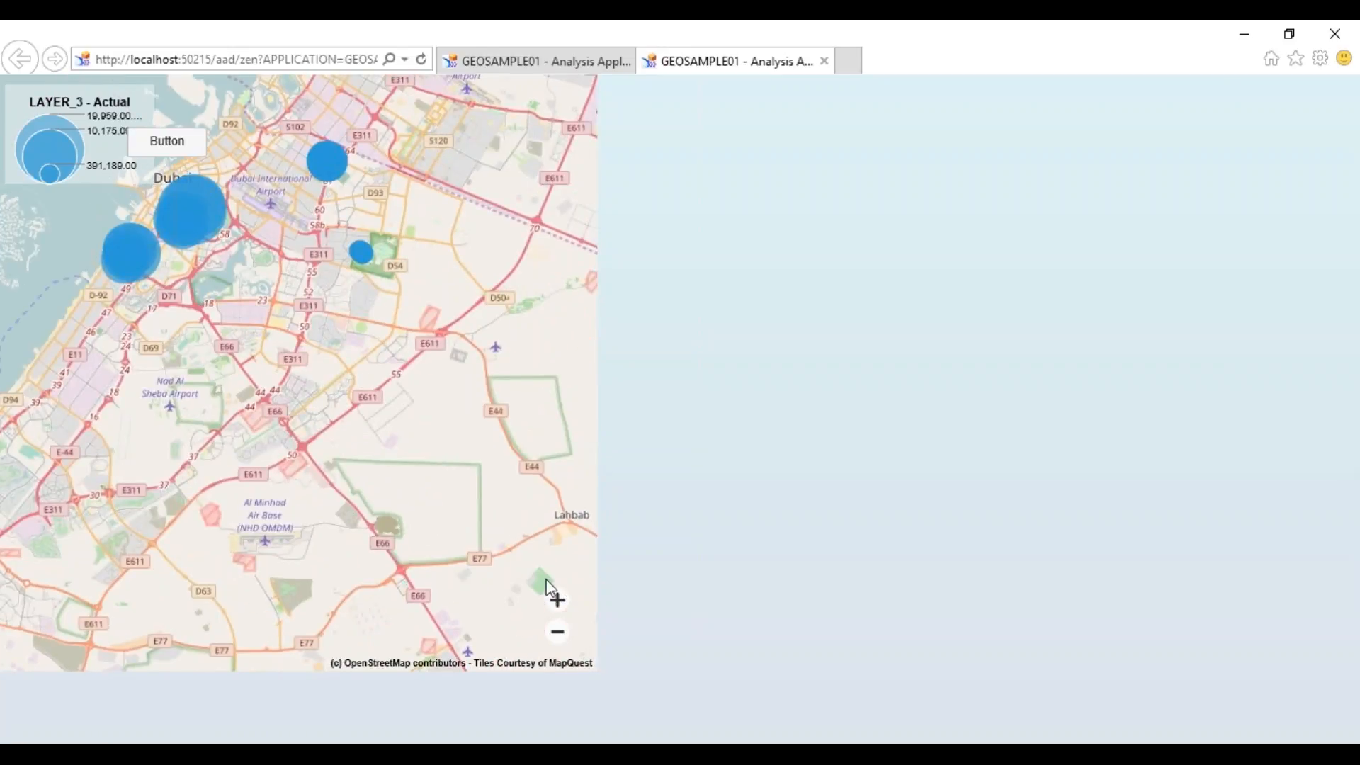
left_click(557, 601)
left_click_drag(381, 328, 414, 584)
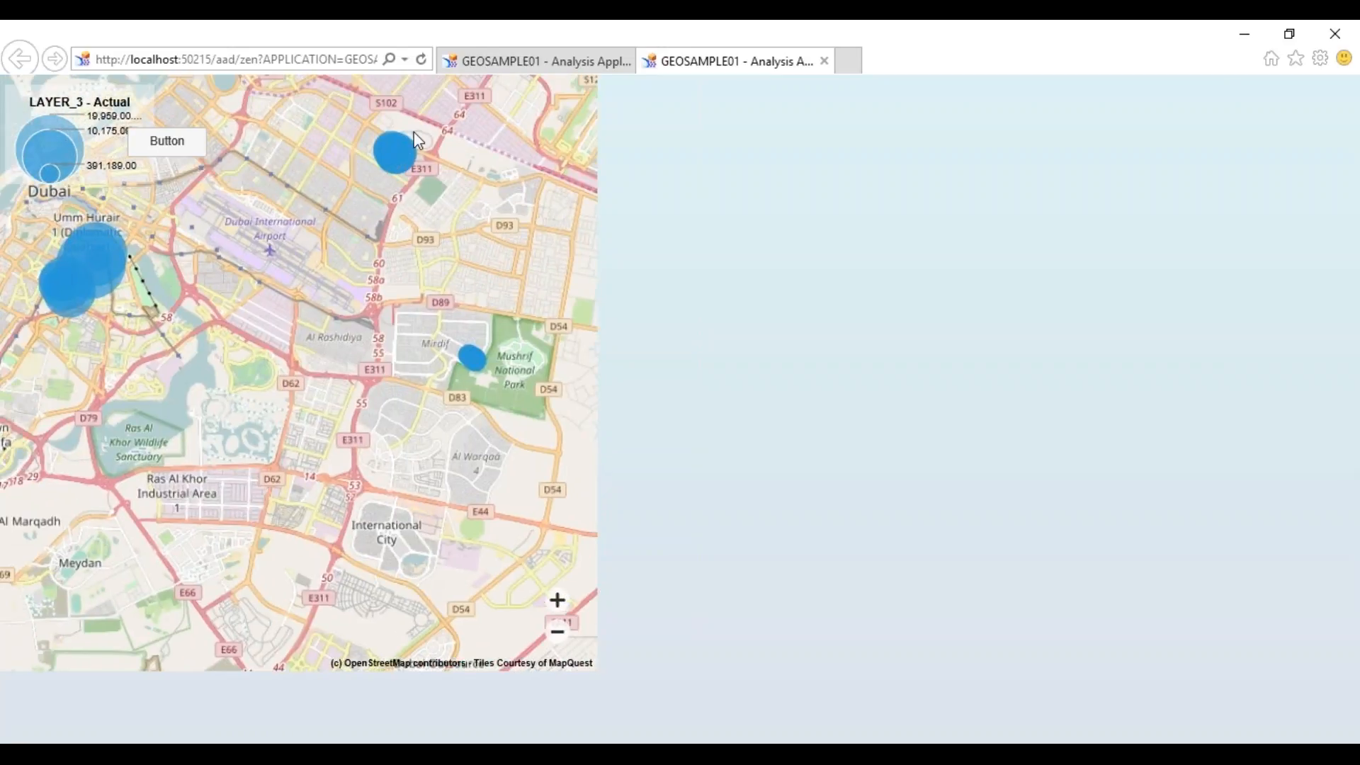
Step: Inspect the bubbles near the airport and Mushrif National Park, and close the browser preview
mouse_move(390, 155)
mouse_move(476, 359)
key("alt+F4")
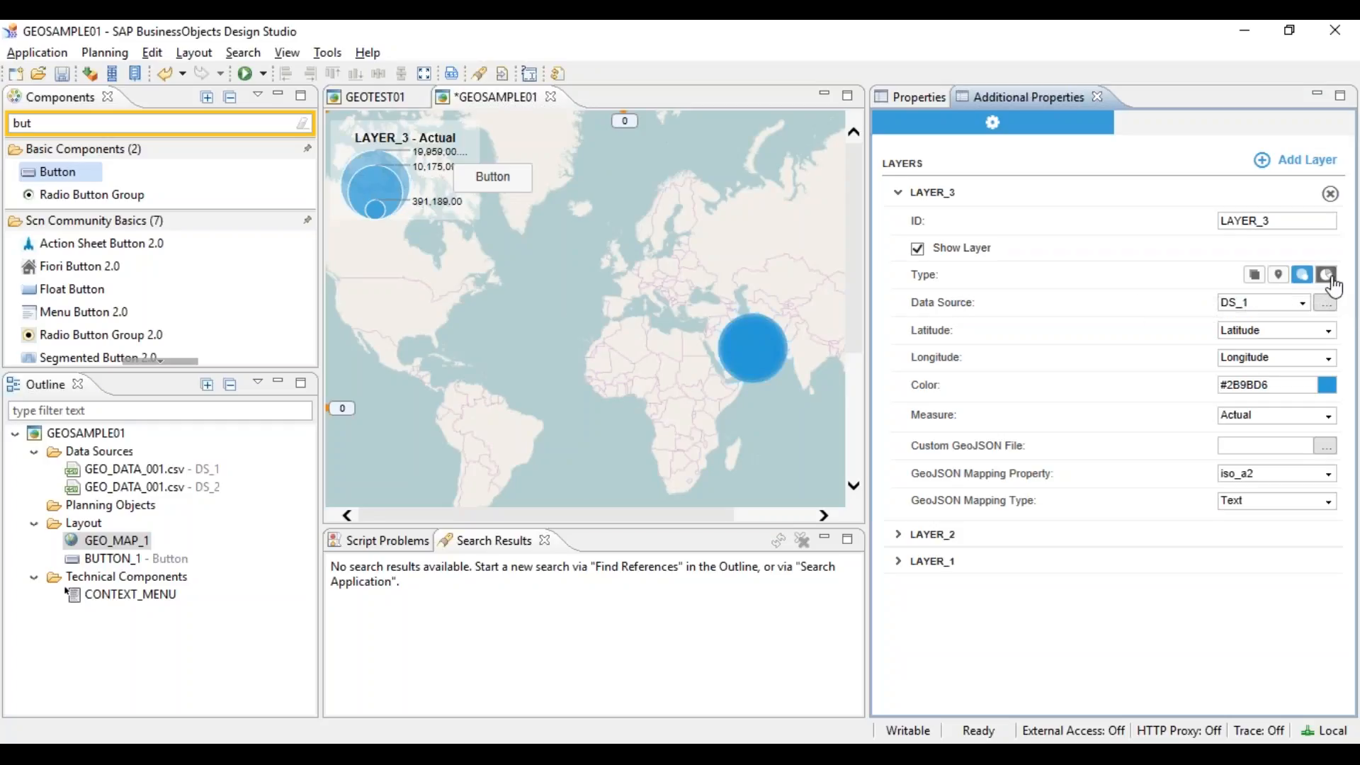
Step: Add a new pie-type layer to the map with DS_1 as its data source
left_click(1292, 161)
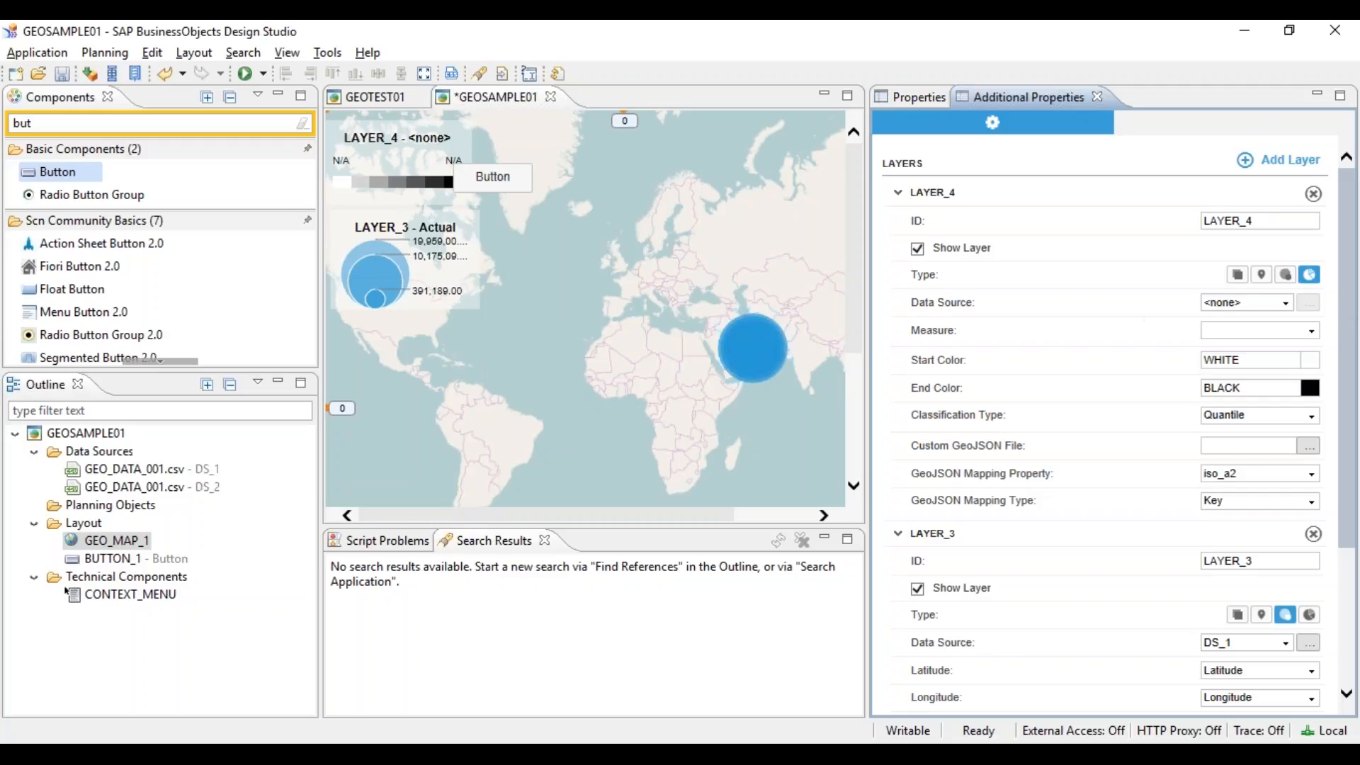
left_click(1287, 305)
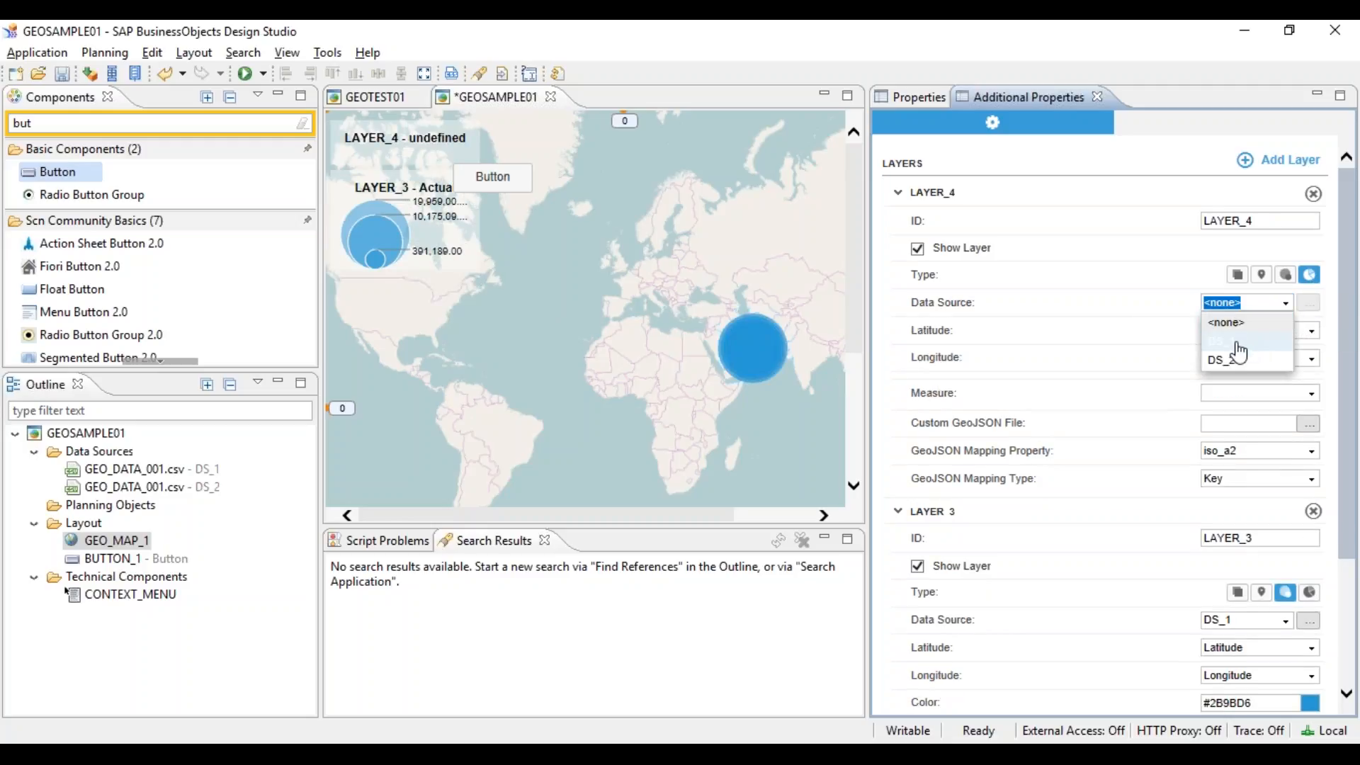
left_click(1229, 341)
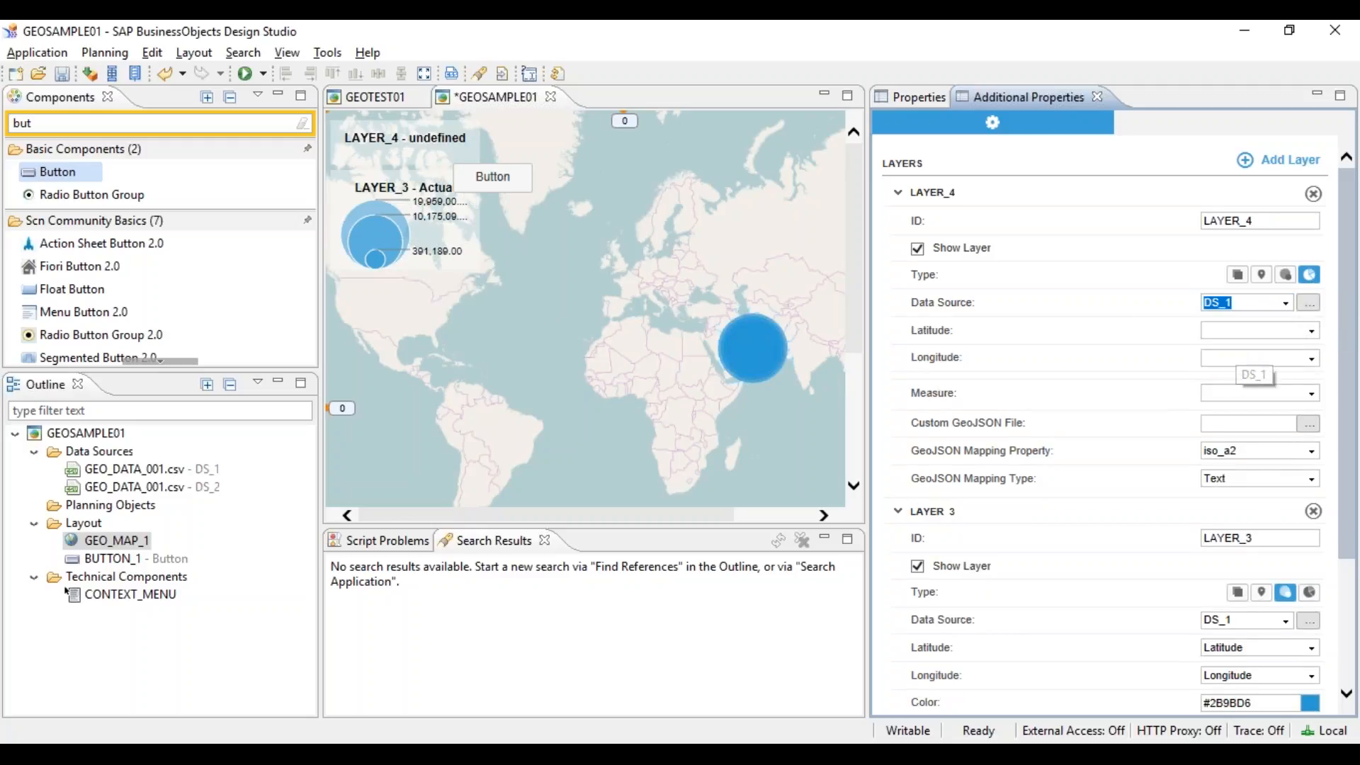
Step: Map LAYER_4's coordinates to the Latitude and Longitude fields and set its measure to Actual
left_click(1311, 331)
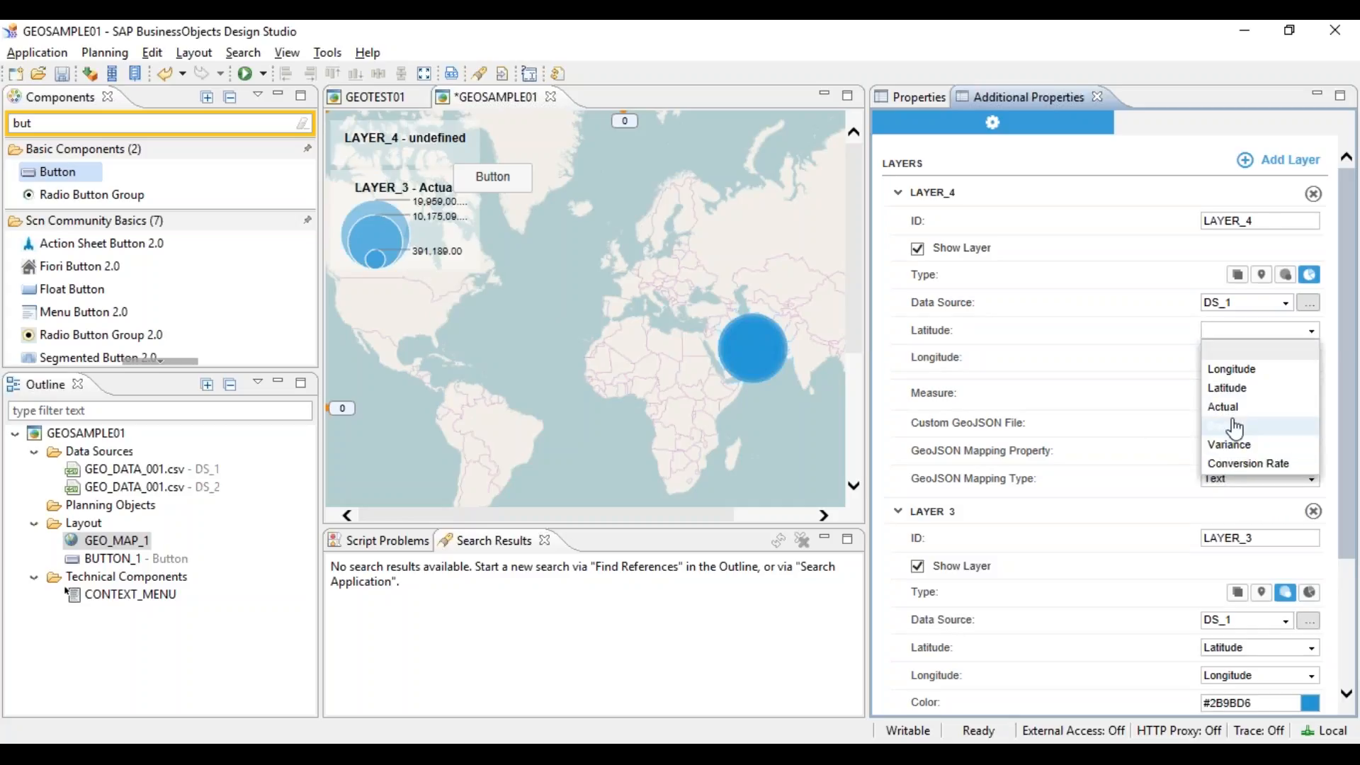
left_click(1259, 388)
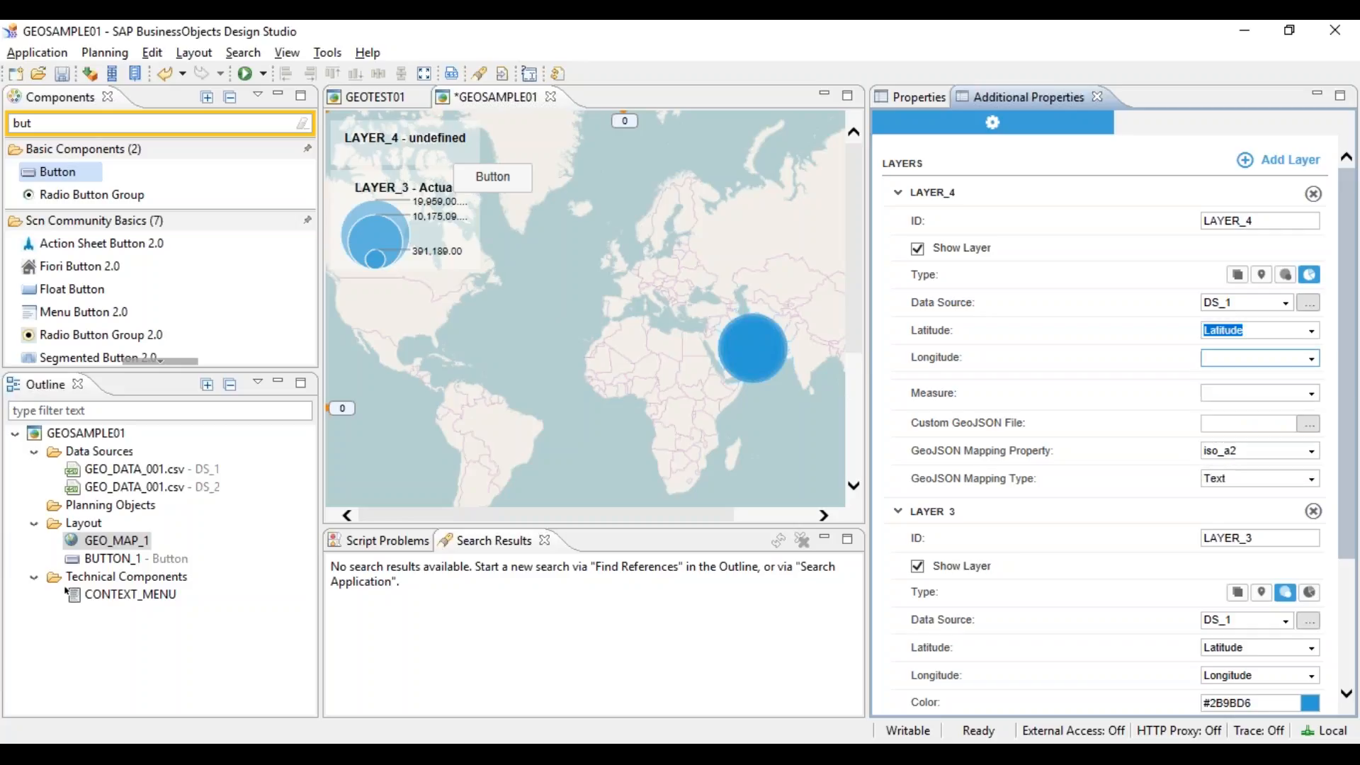
left_click(1312, 352)
left_click(1311, 390)
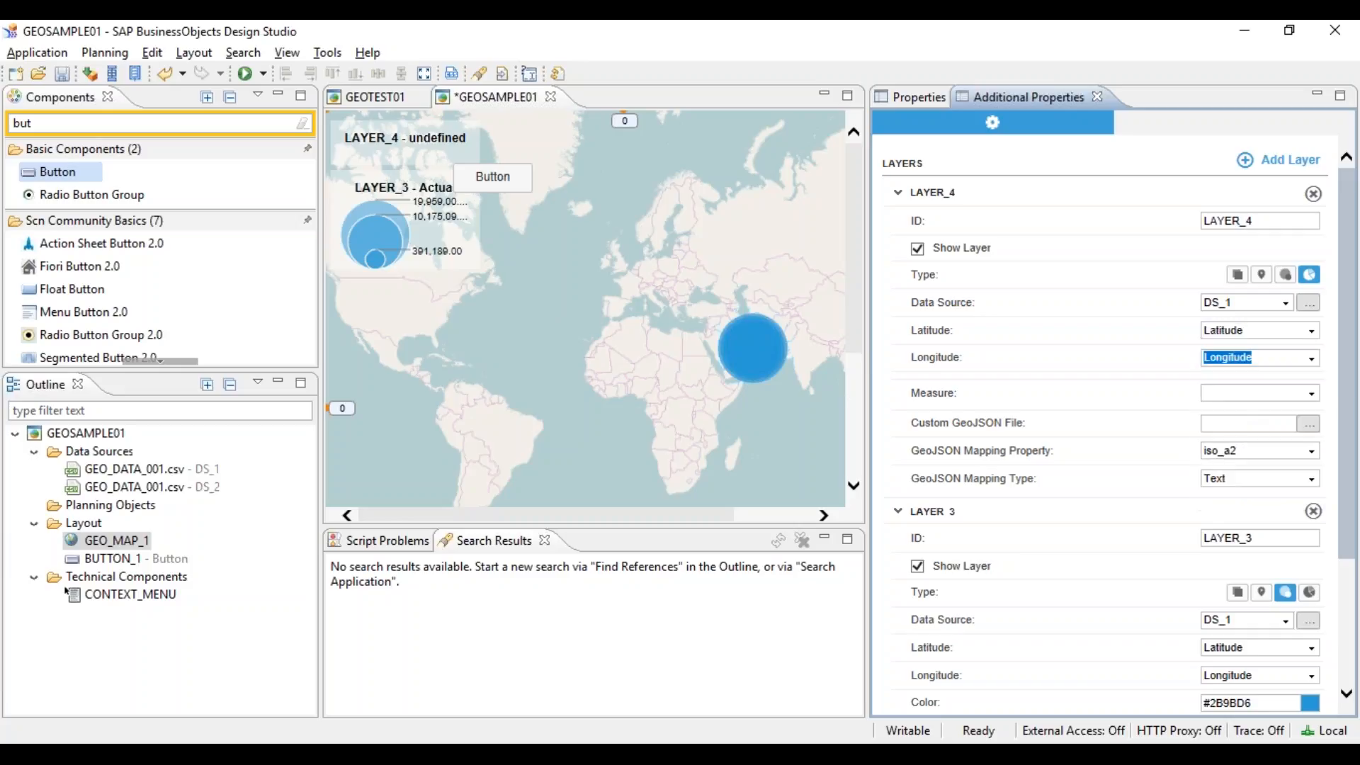
left_click(1312, 393)
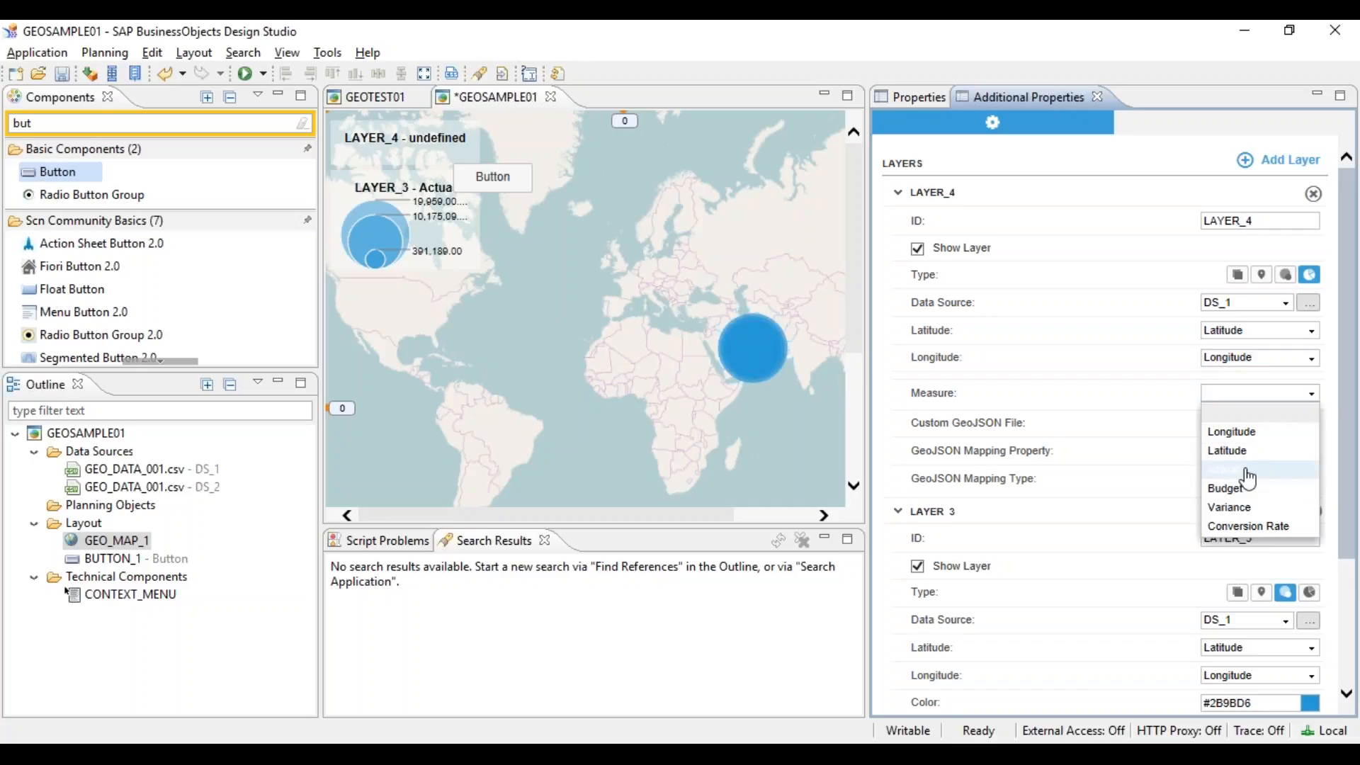
left_click(1244, 470)
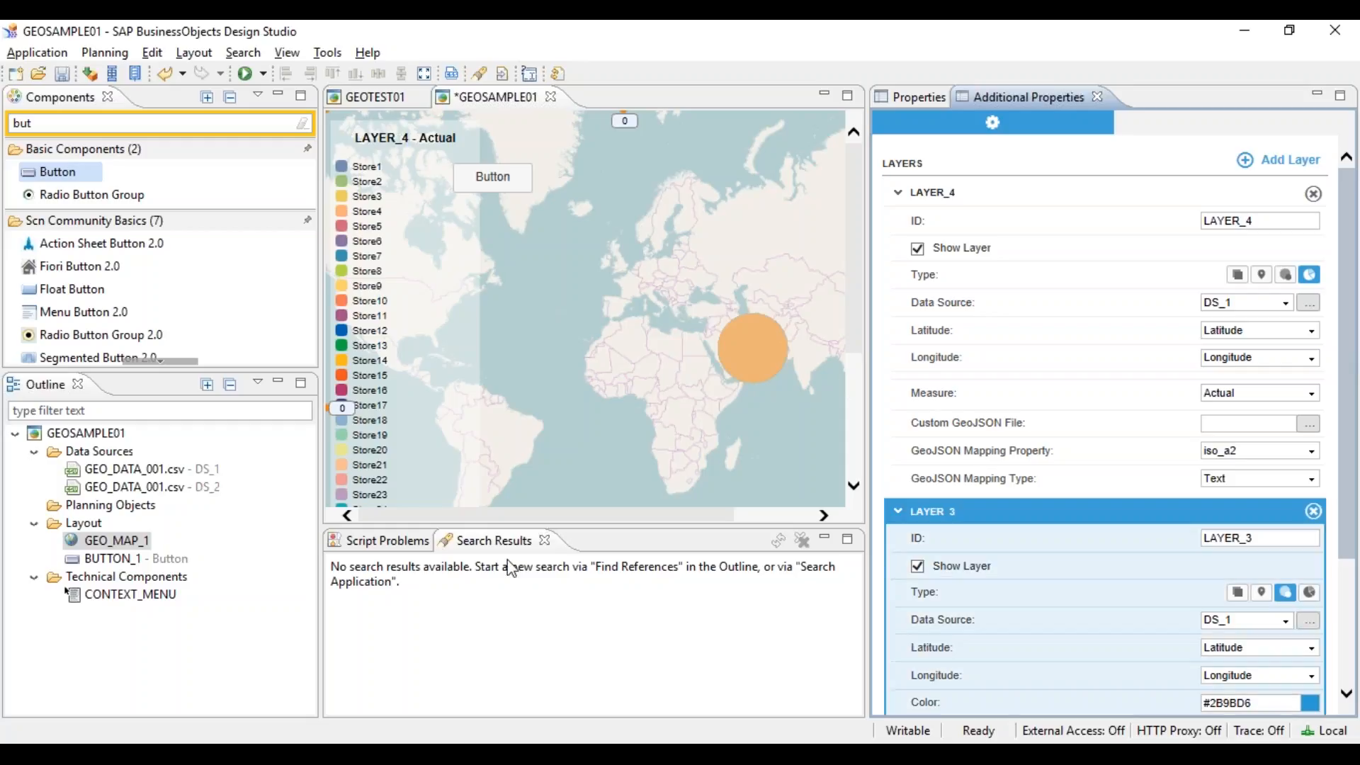
Step: Switch to Excel 2013 and create a blank workbook
left_click(10, 740)
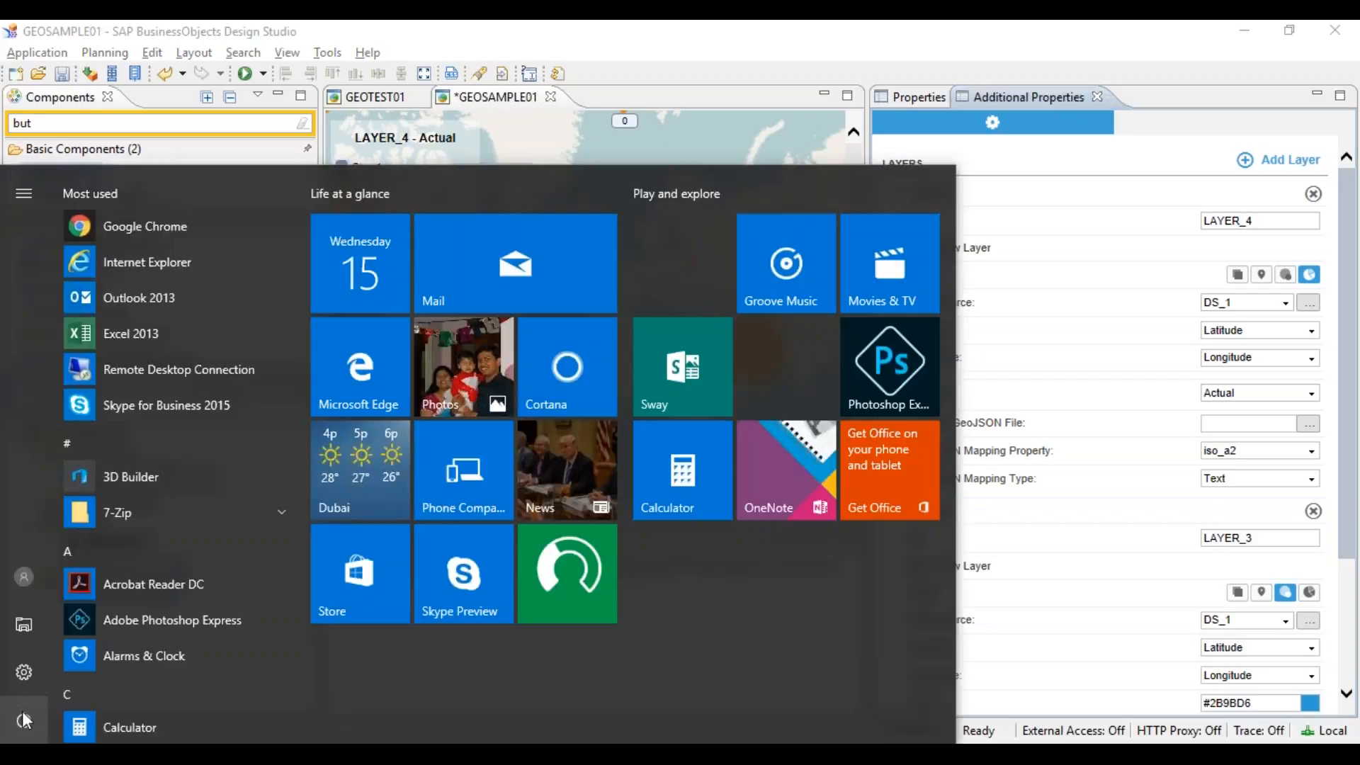
type("excel")
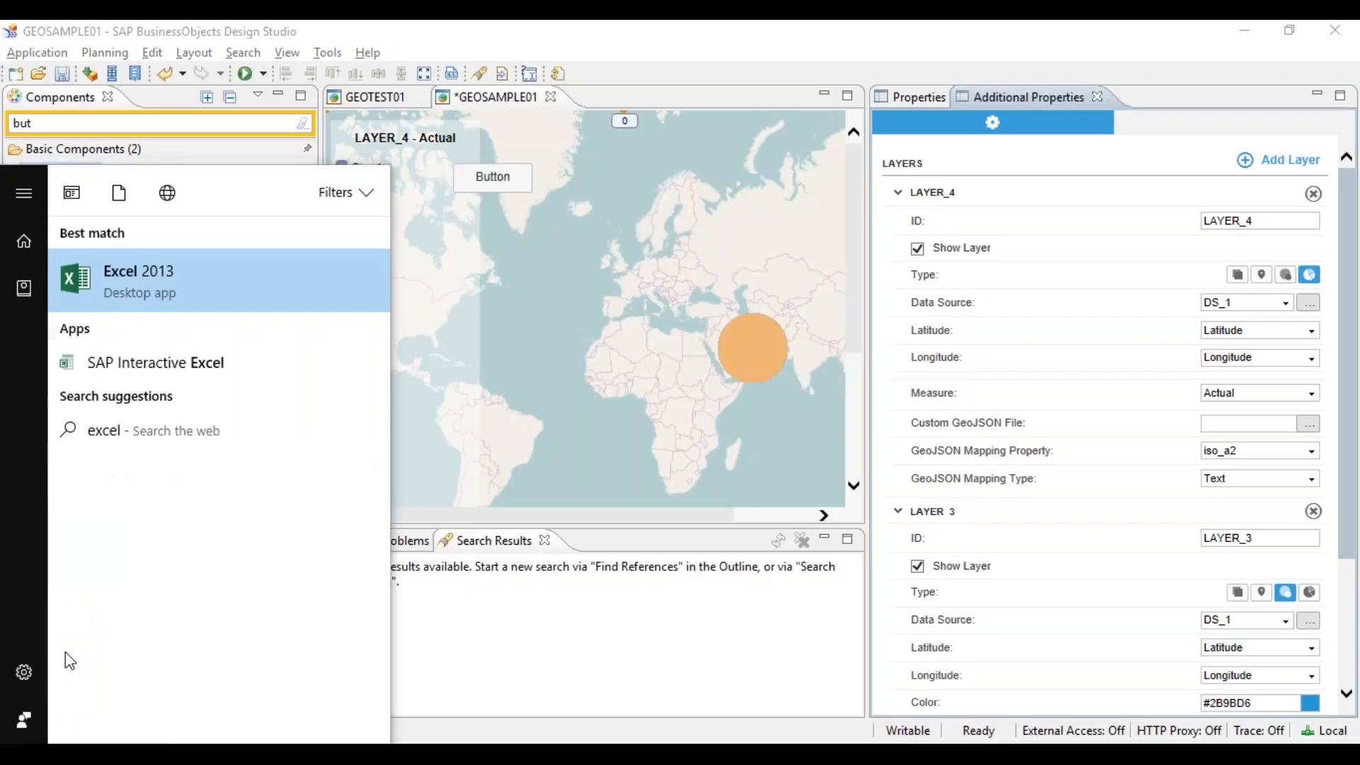
key("Return")
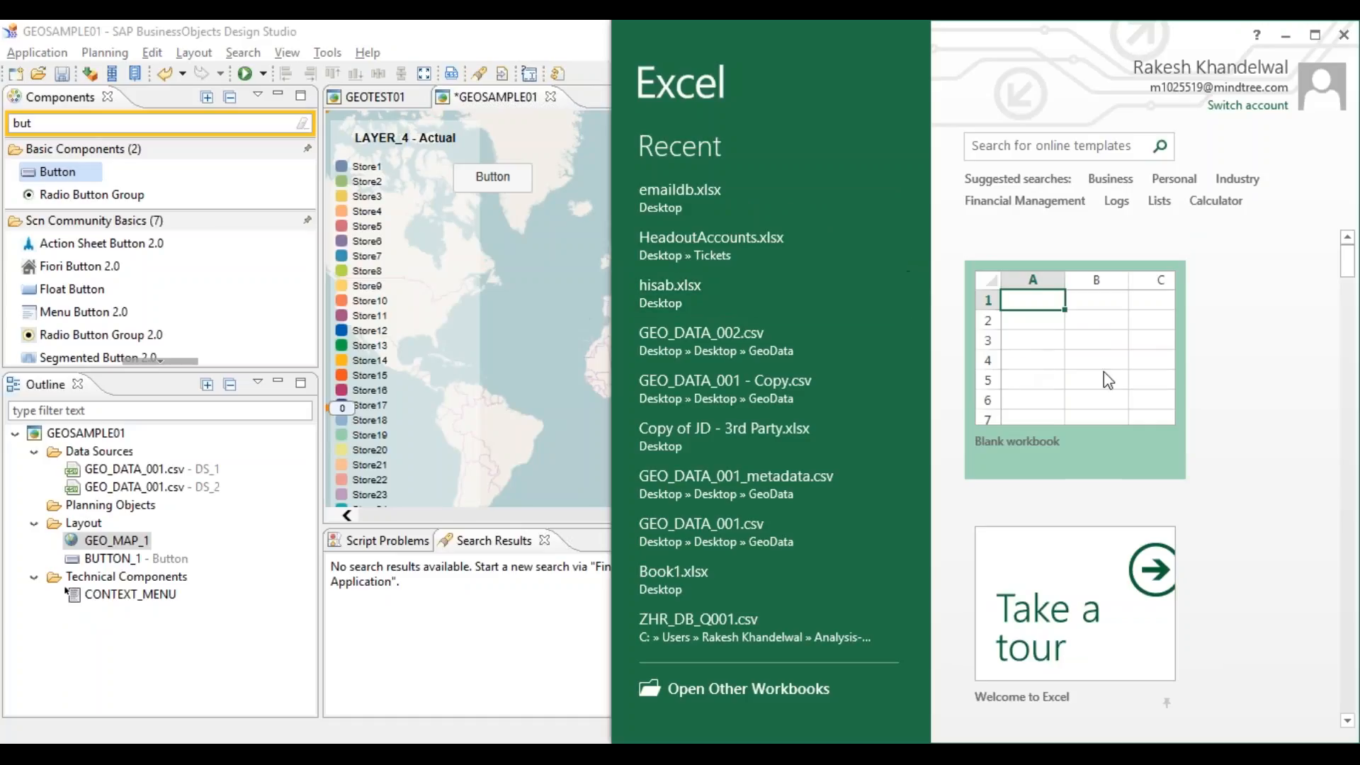
left_click(1103, 371)
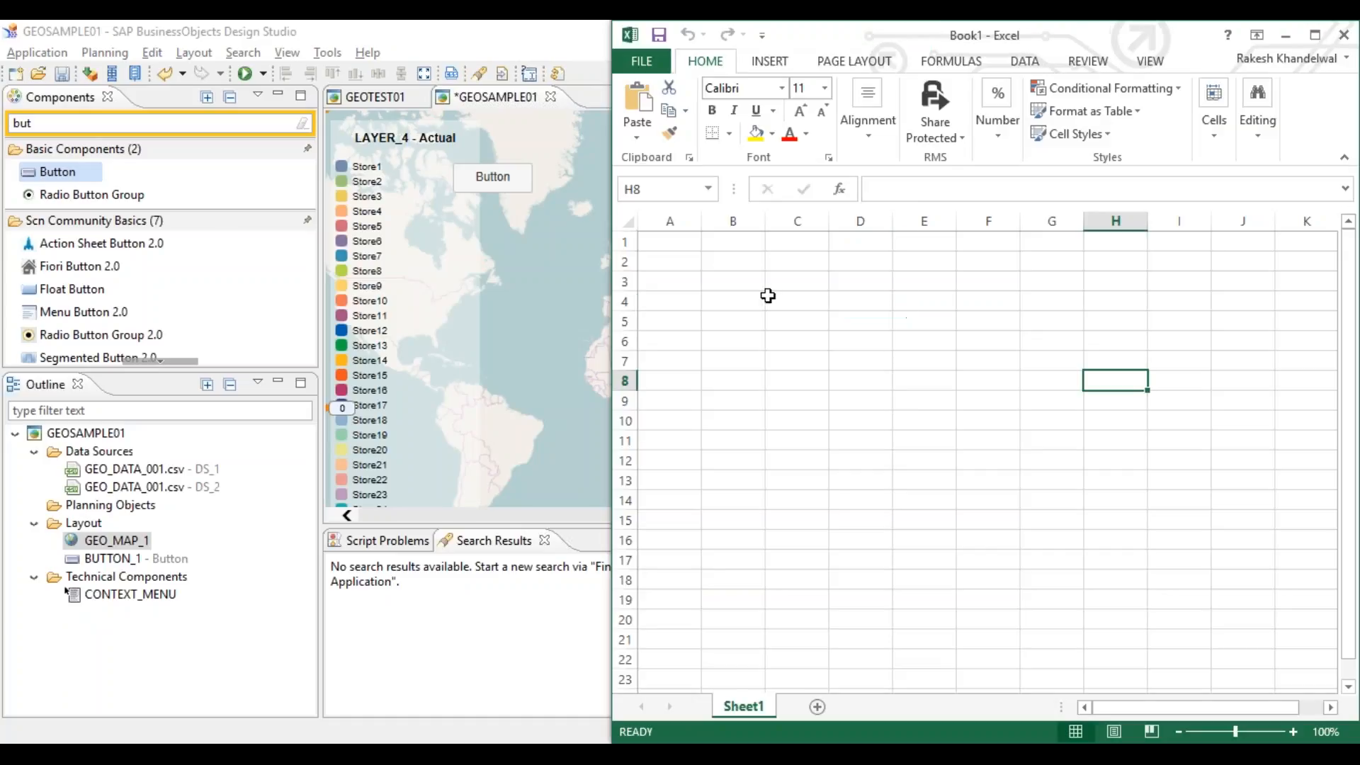
Step: Enter Store1 in cell C4 and 100 in cell D4, correcting the store name's misspelling
left_click(779, 299)
type("Stpre1")
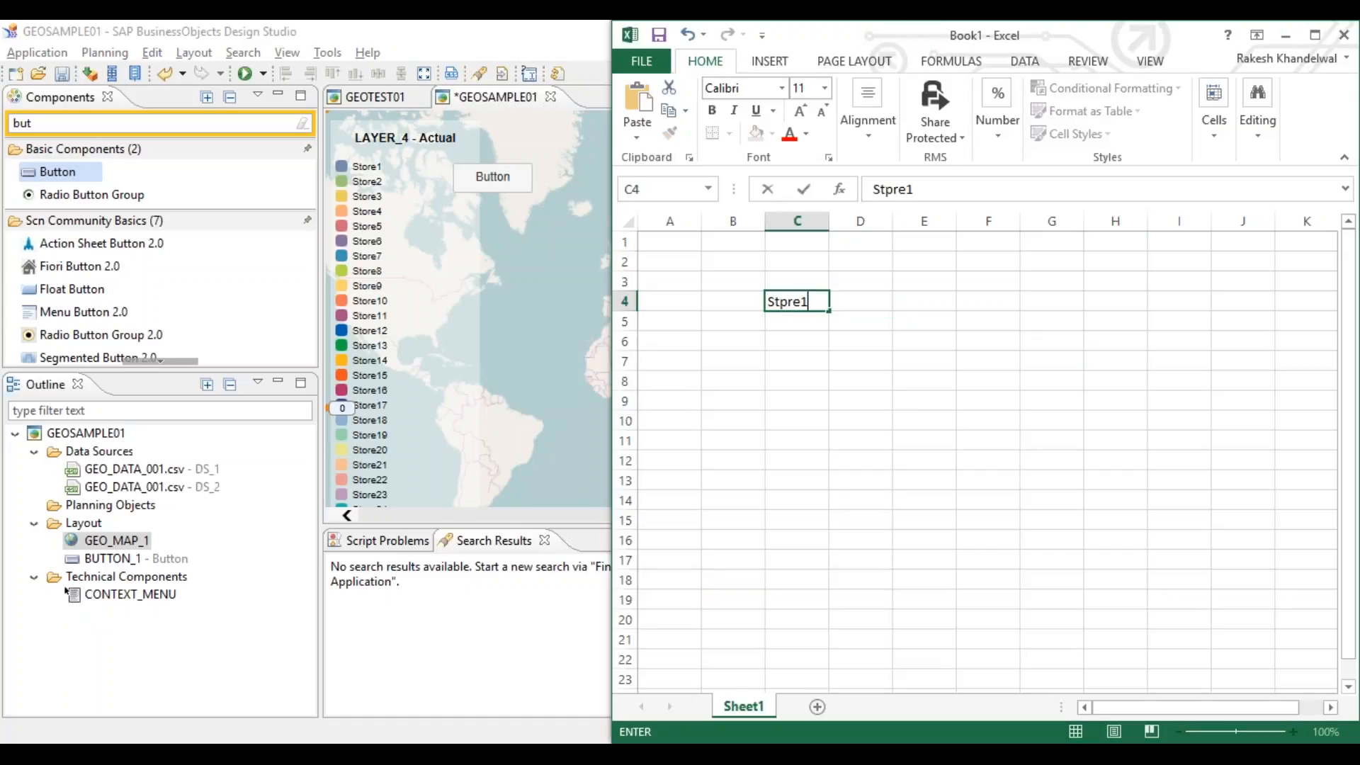
key("Tab")
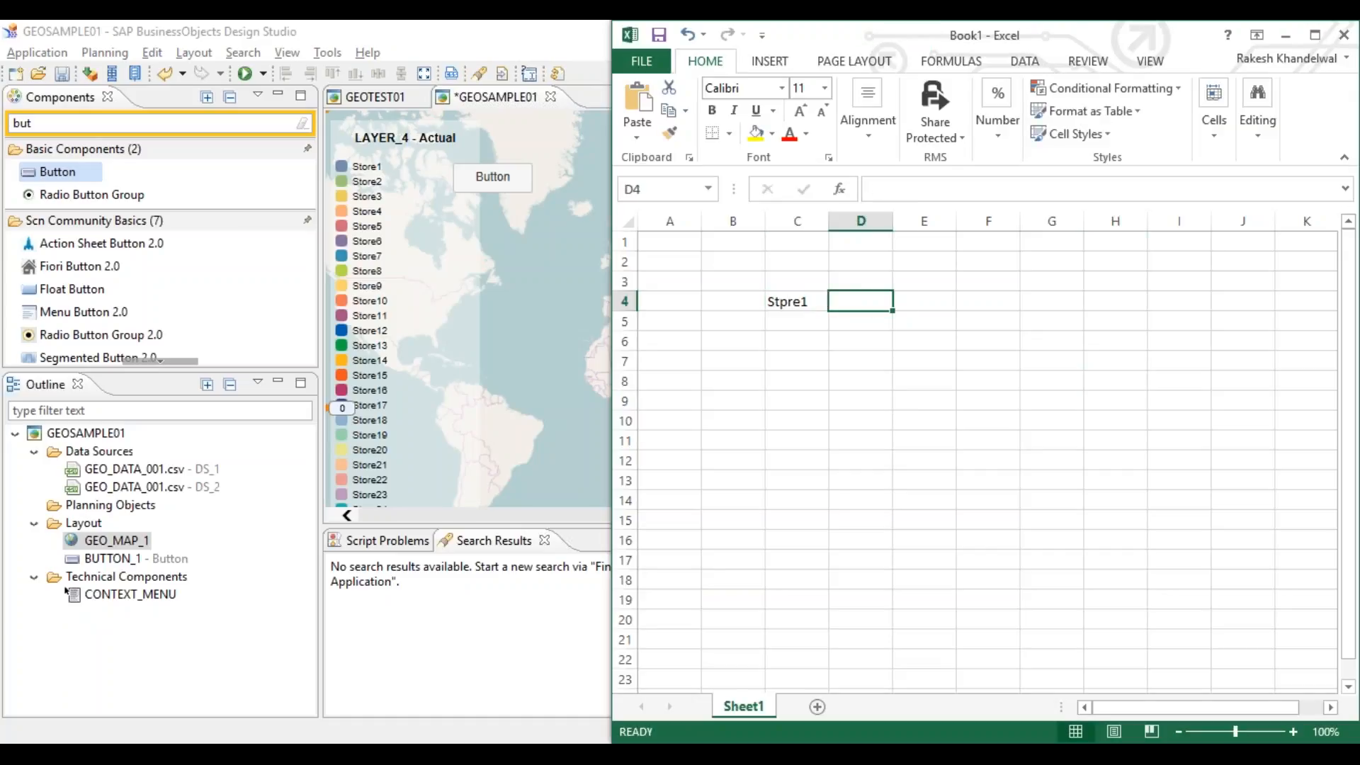
type("100")
key("Return")
key("Up")
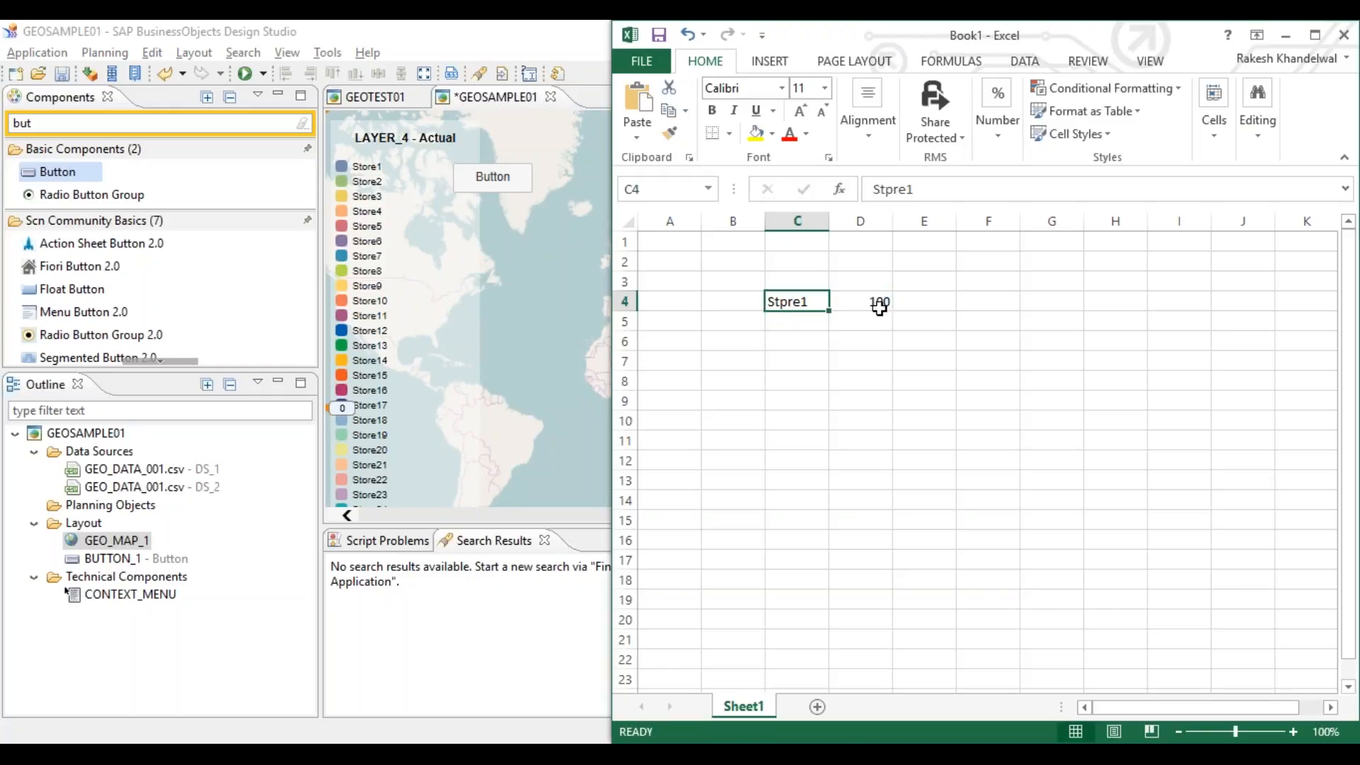
double_click(767, 302)
type("Str")
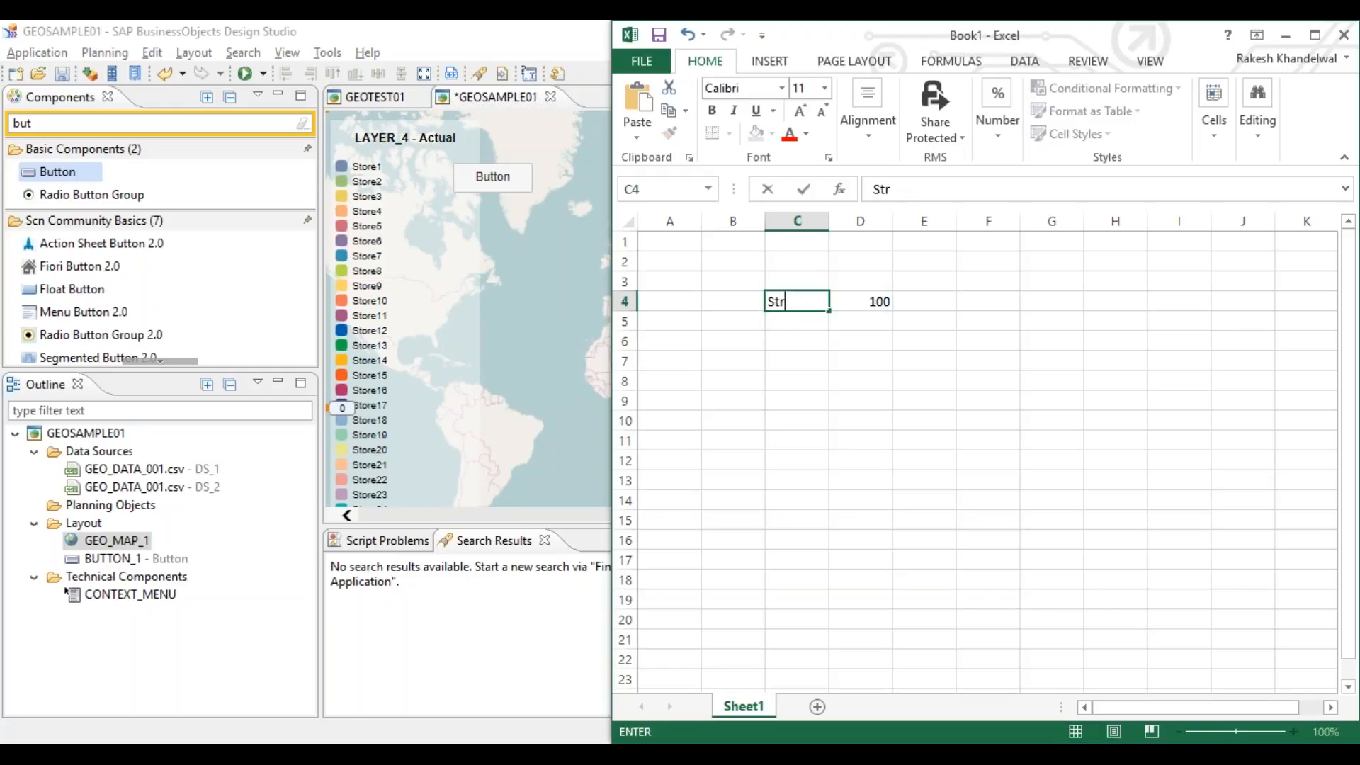
type("ore1")
key("Return")
Step: Replace the content of cell D4 with Category1 and enter 10 in cell E4
left_click(878, 300)
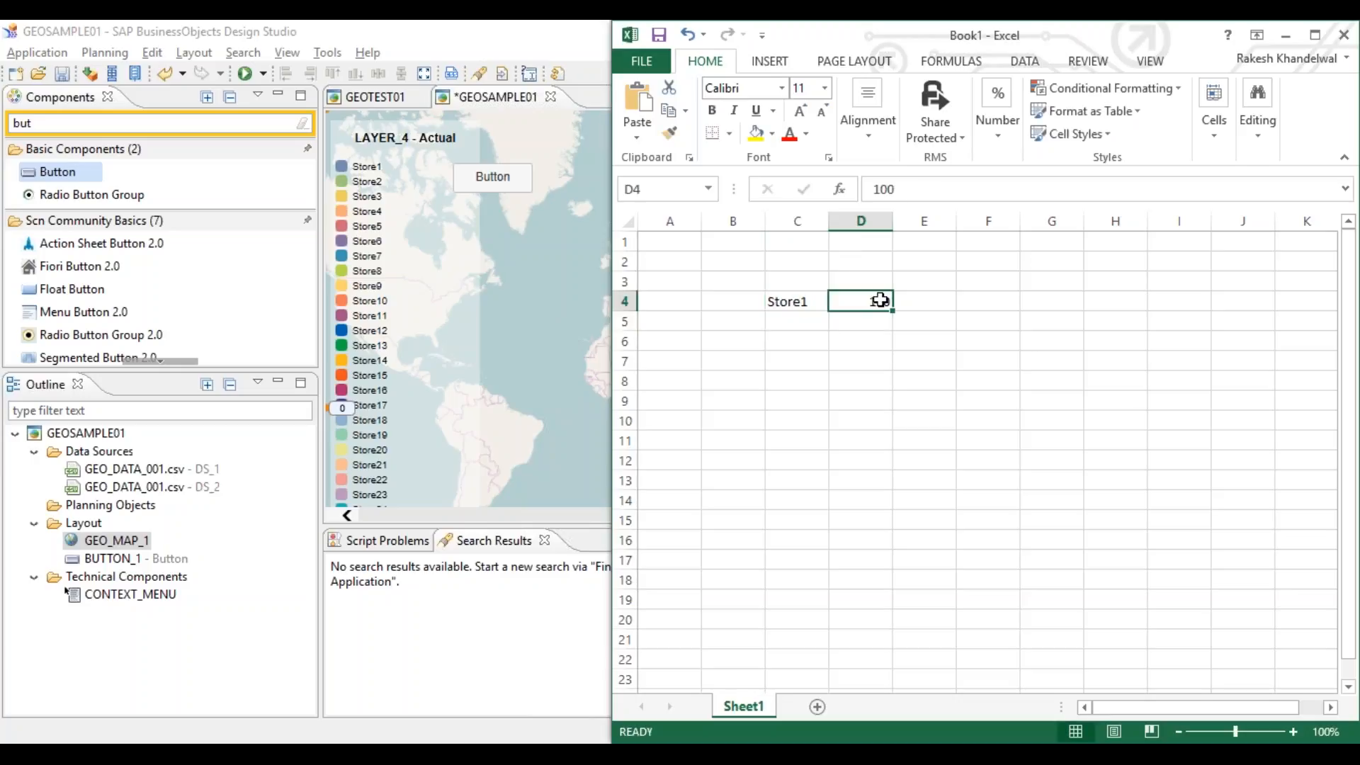
type("Category1")
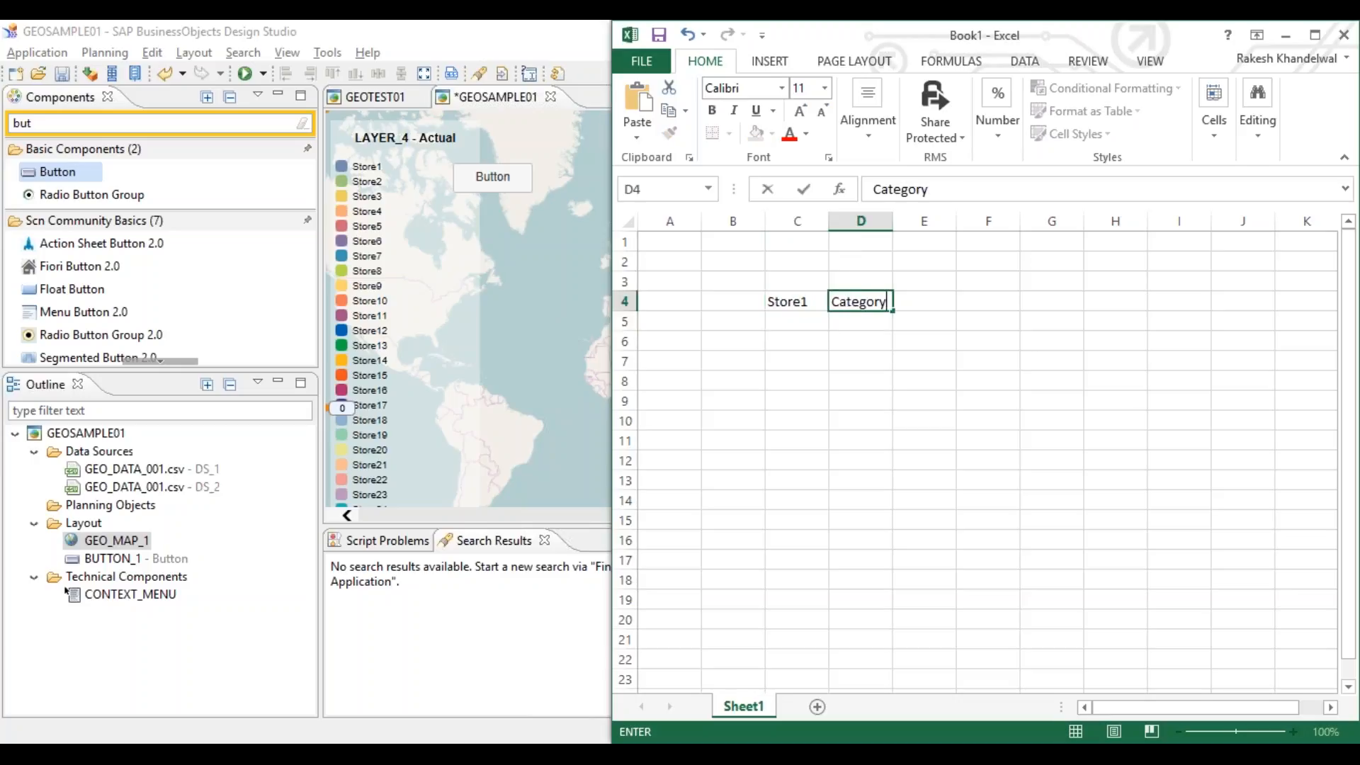
key("Tab")
type("10")
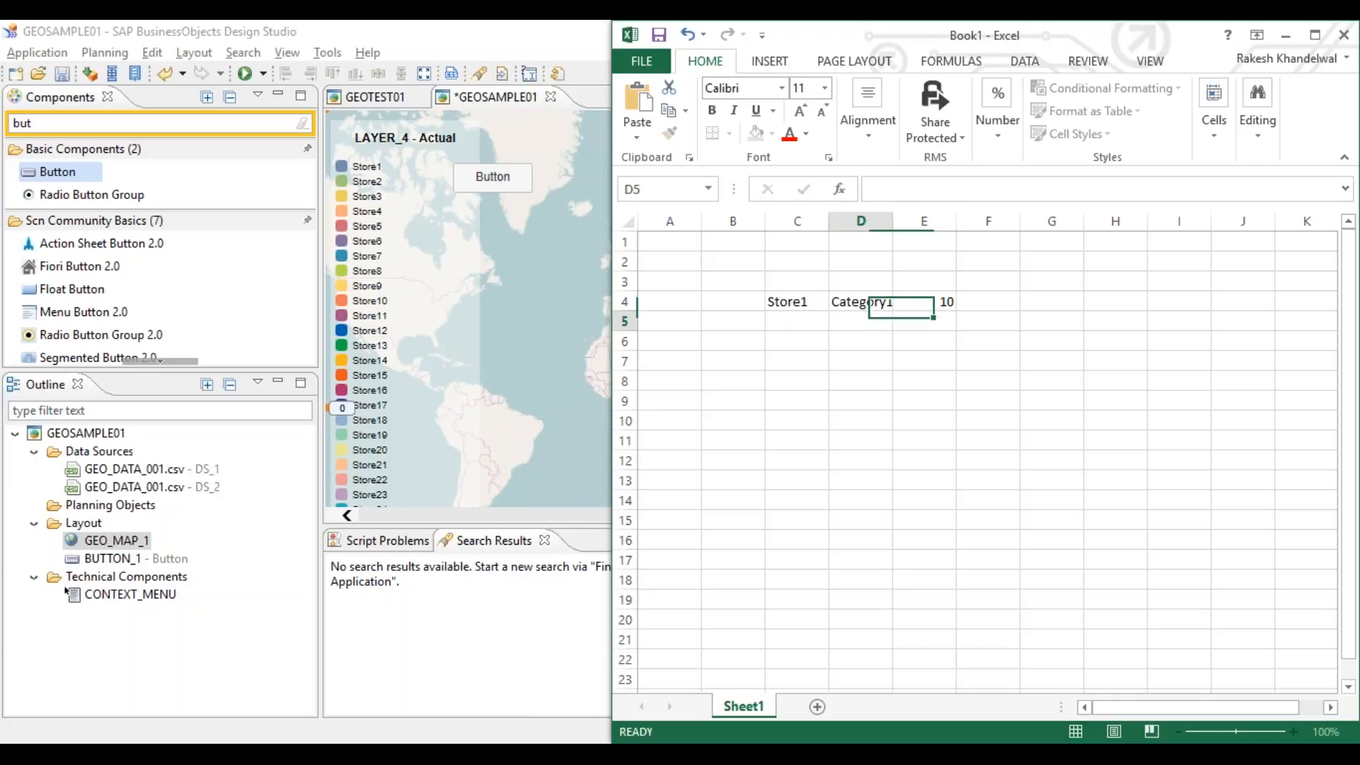
key("Return")
Step: Copy the Store1 entry from cell C4 into cell C5
key("Up")
key("ctrl+c")
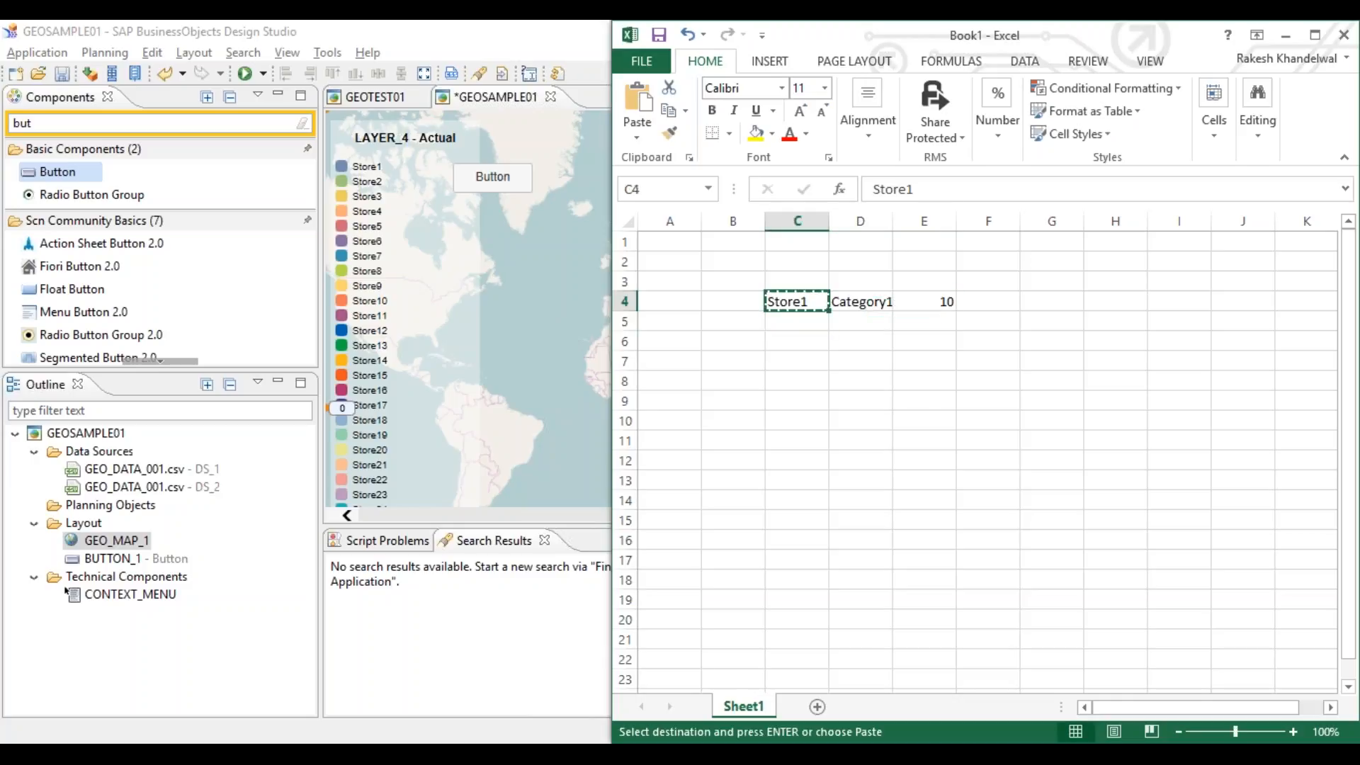
key("ctrl+Down")
key("ctrl+Up")
key("Up")
key("Down")
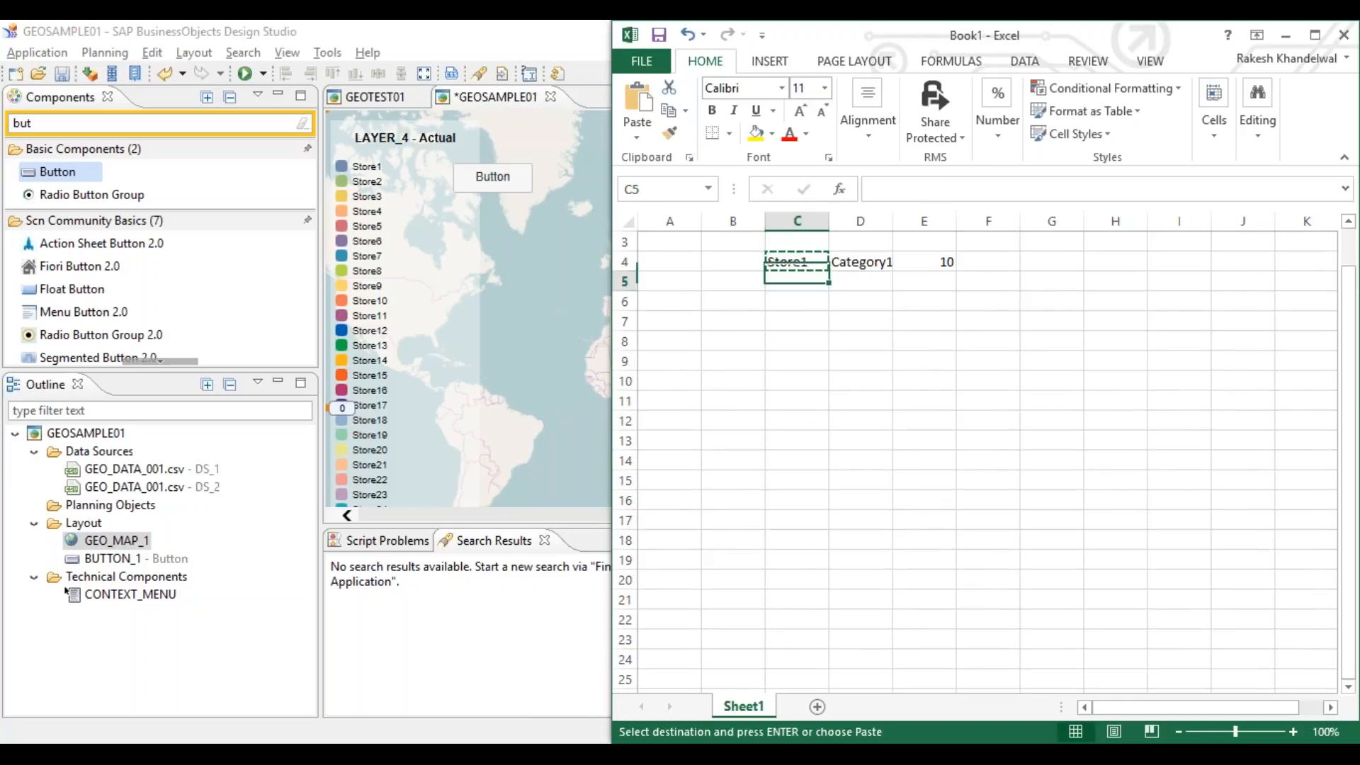
key("Down")
key("ctrl+v")
Step: Enter Category2 in cell D5 and 20 in cell E5
key("Right")
type("Categor")
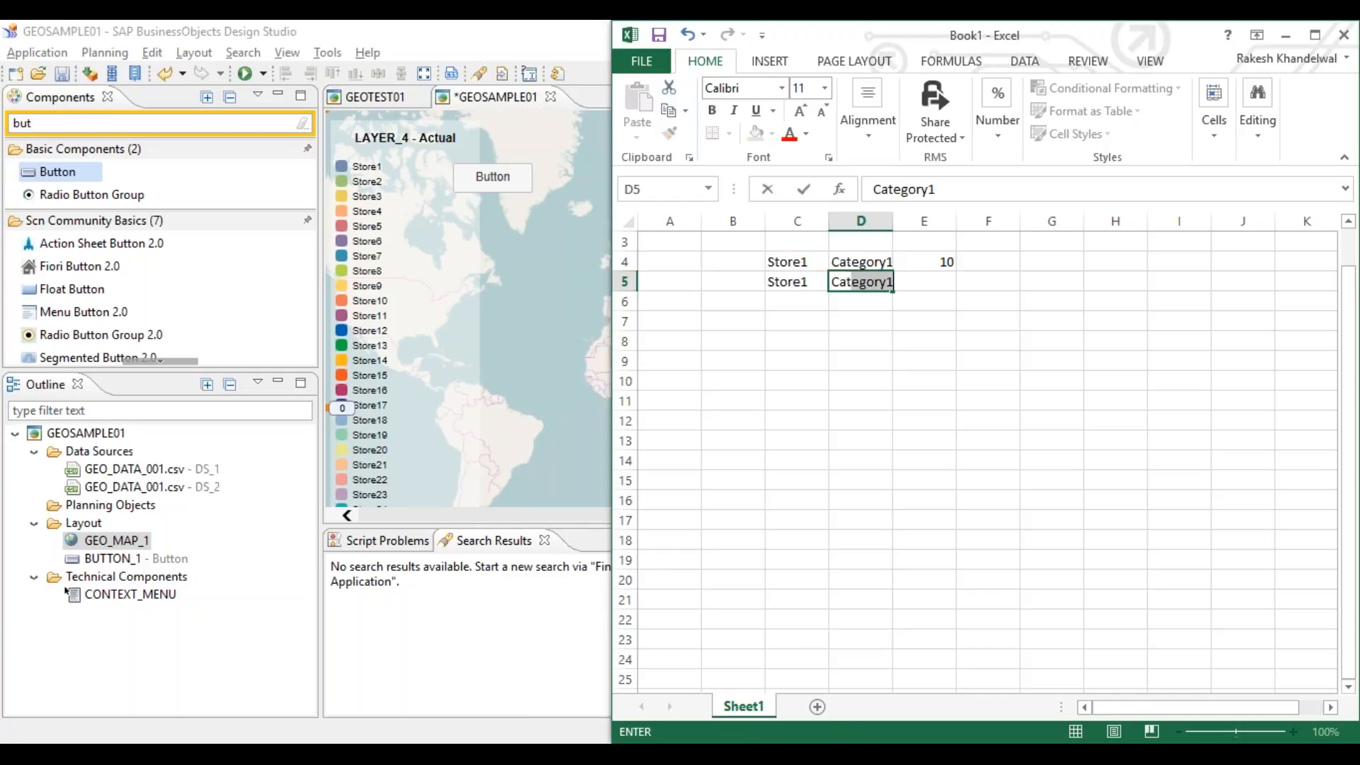
type("y2")
key("Tab")
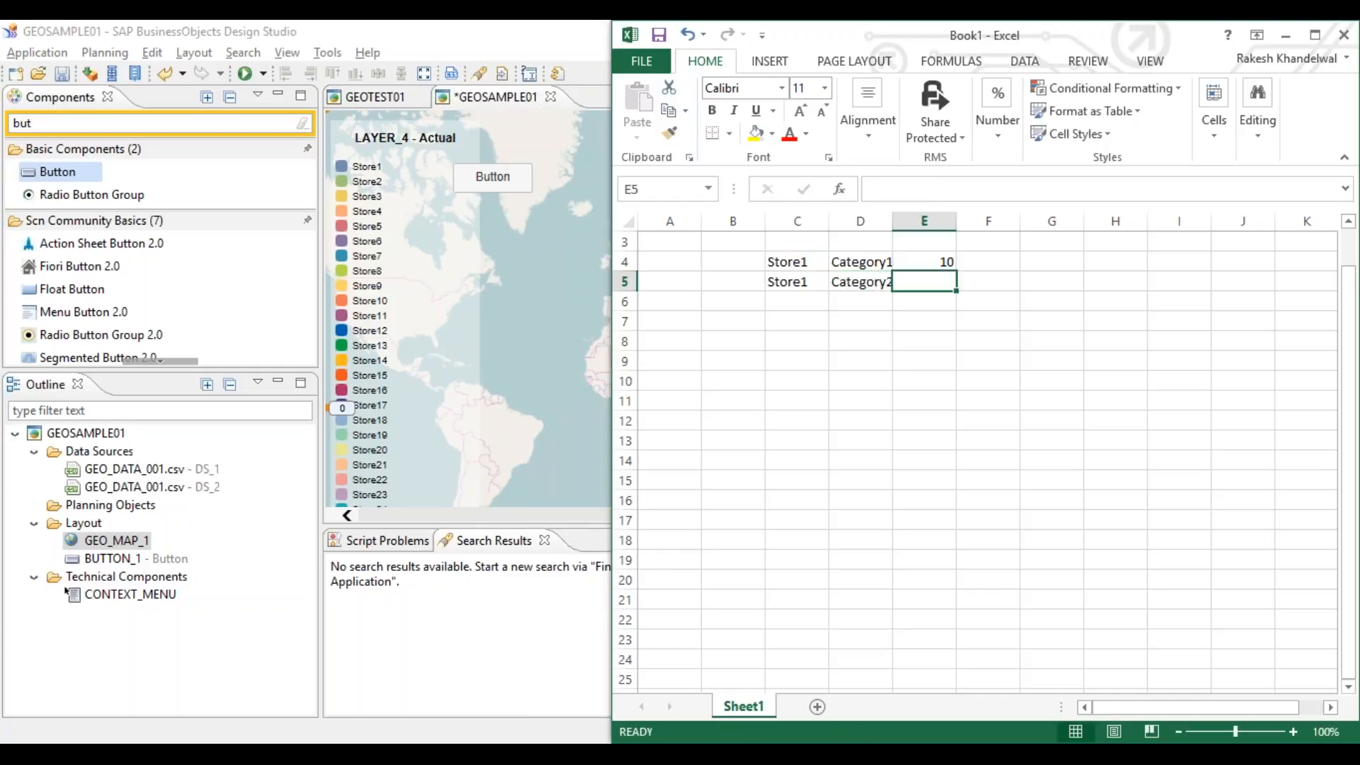
type("20")
key("Return")
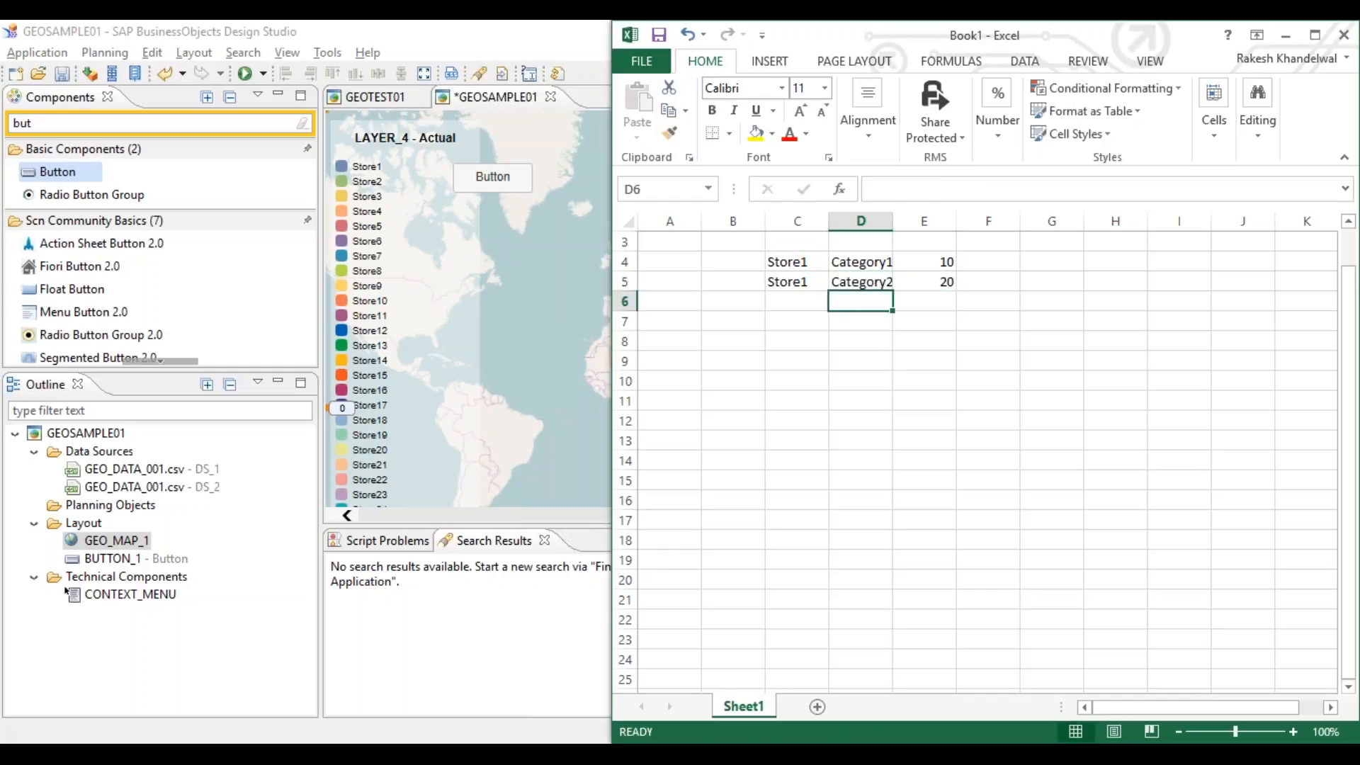
Step: Enter Category3 in cell D6 and 70 in cell E6
type("Categr")
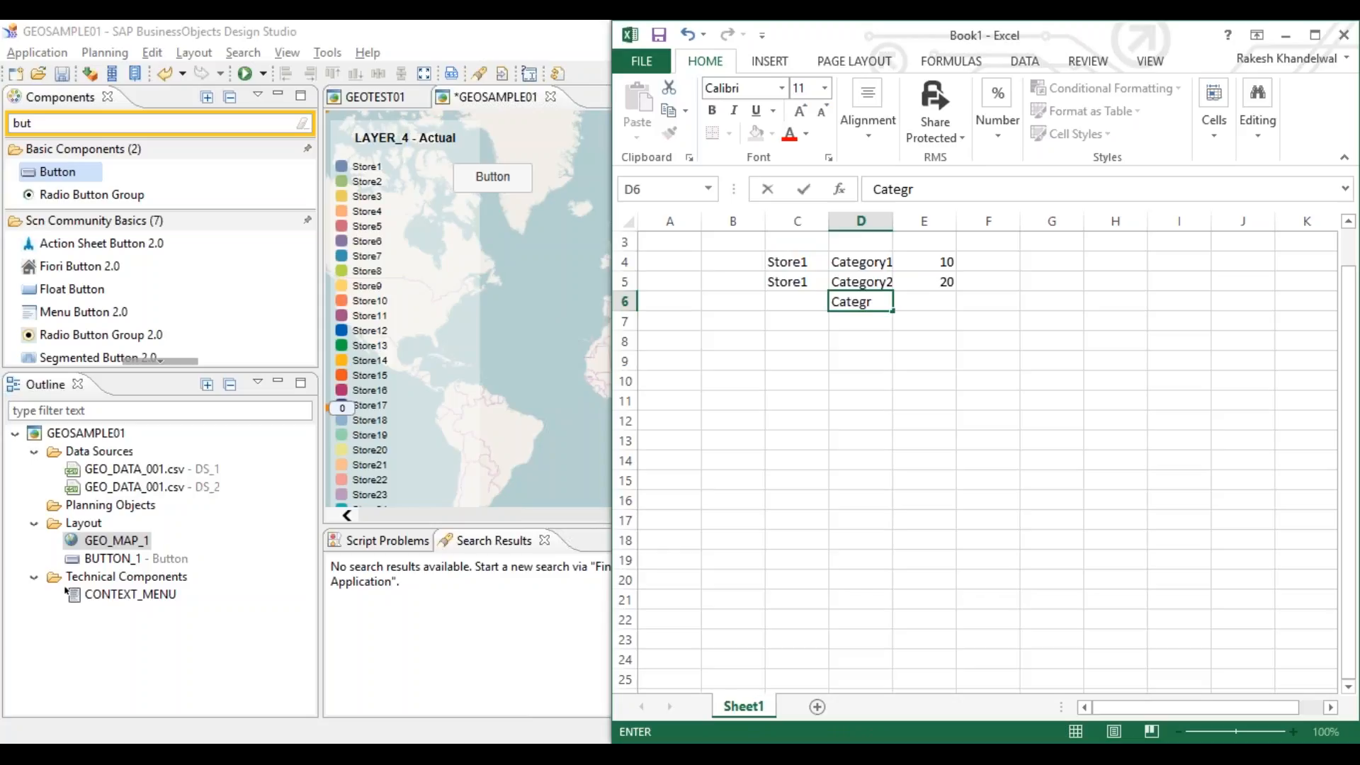
type("ory")
key("Tab")
type("70")
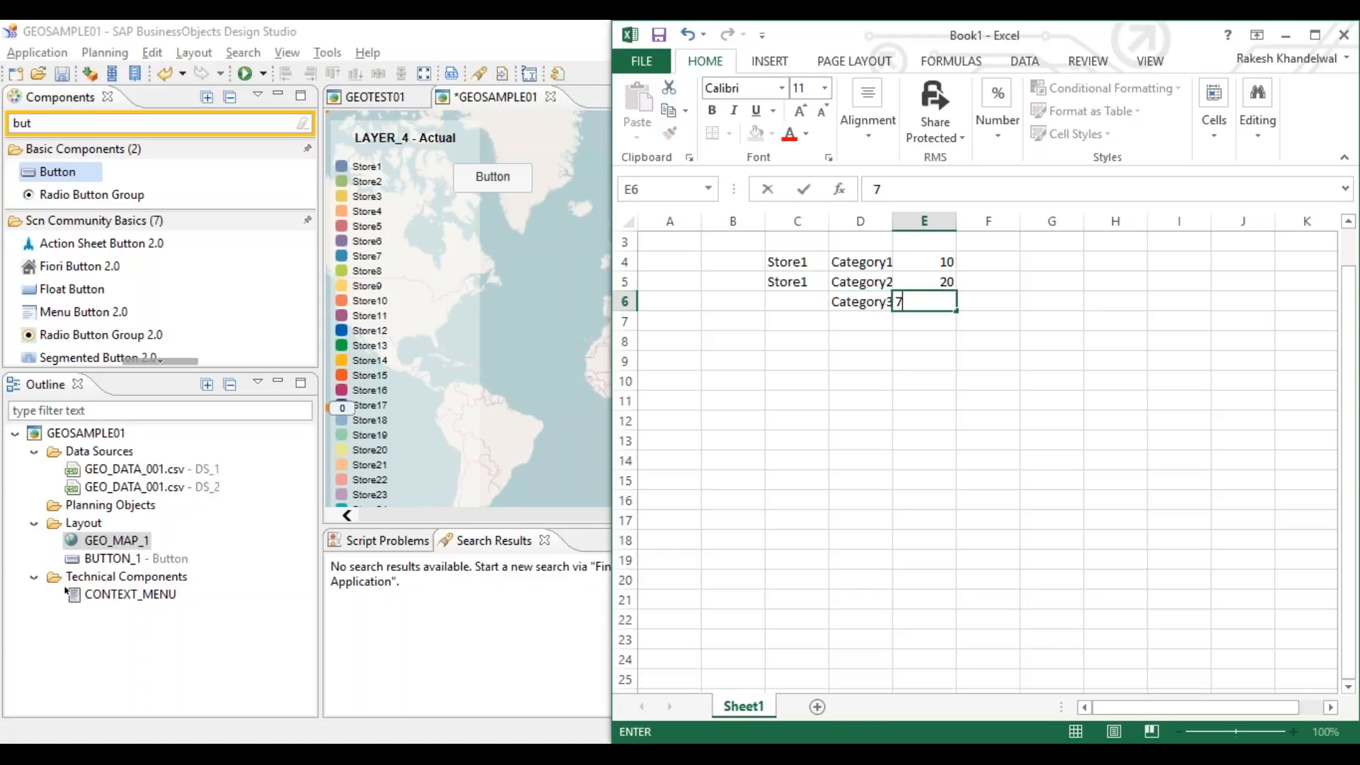
key("Return")
Step: Review the three categories and their values in cells D4:E6
left_click_drag(859, 267, 871, 302)
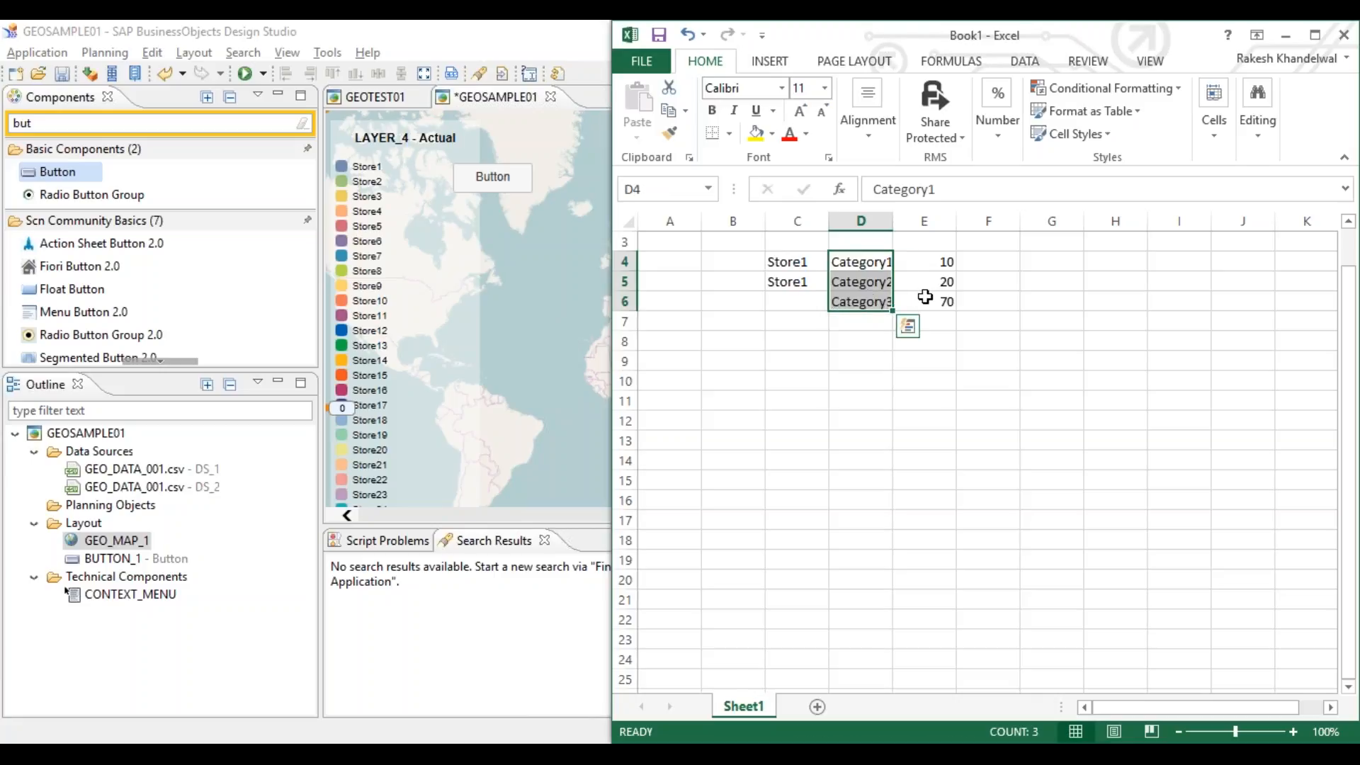
left_click(920, 302, "shift")
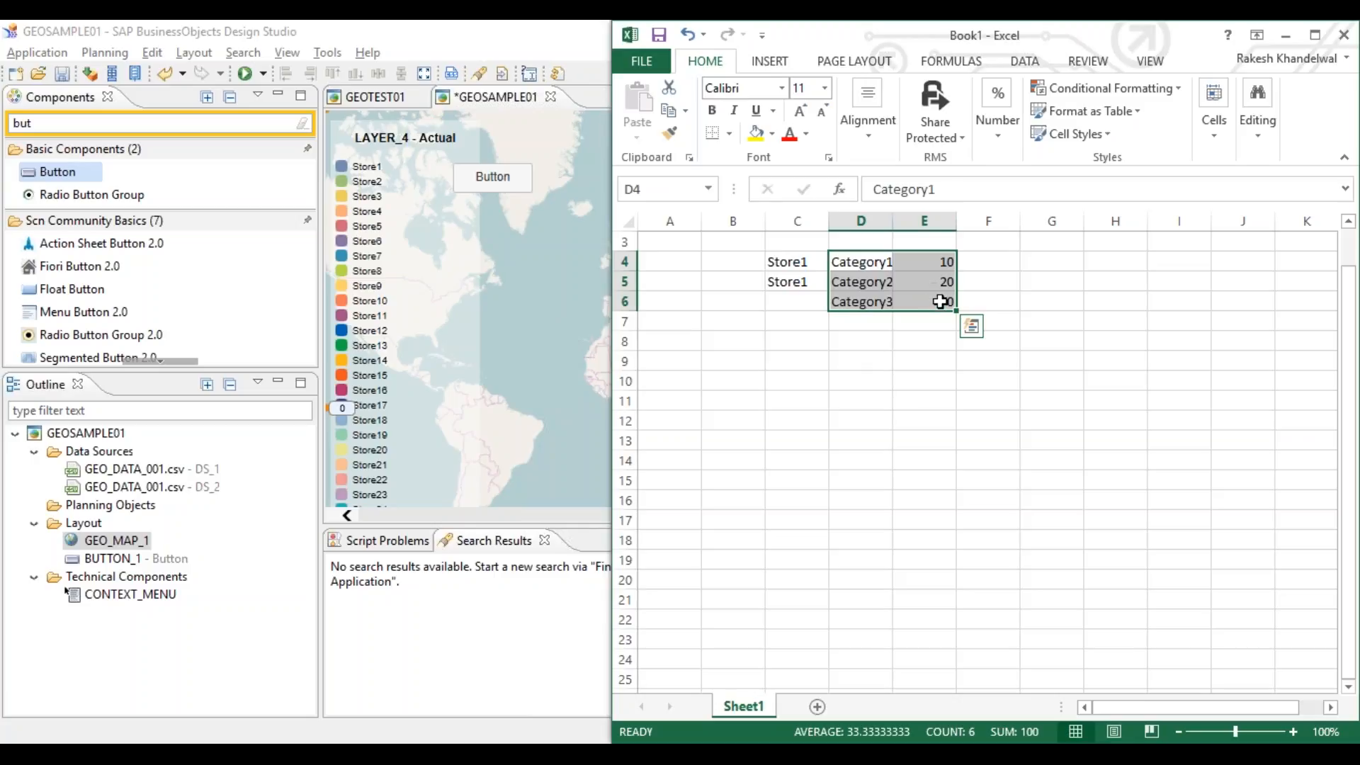
left_click(861, 316)
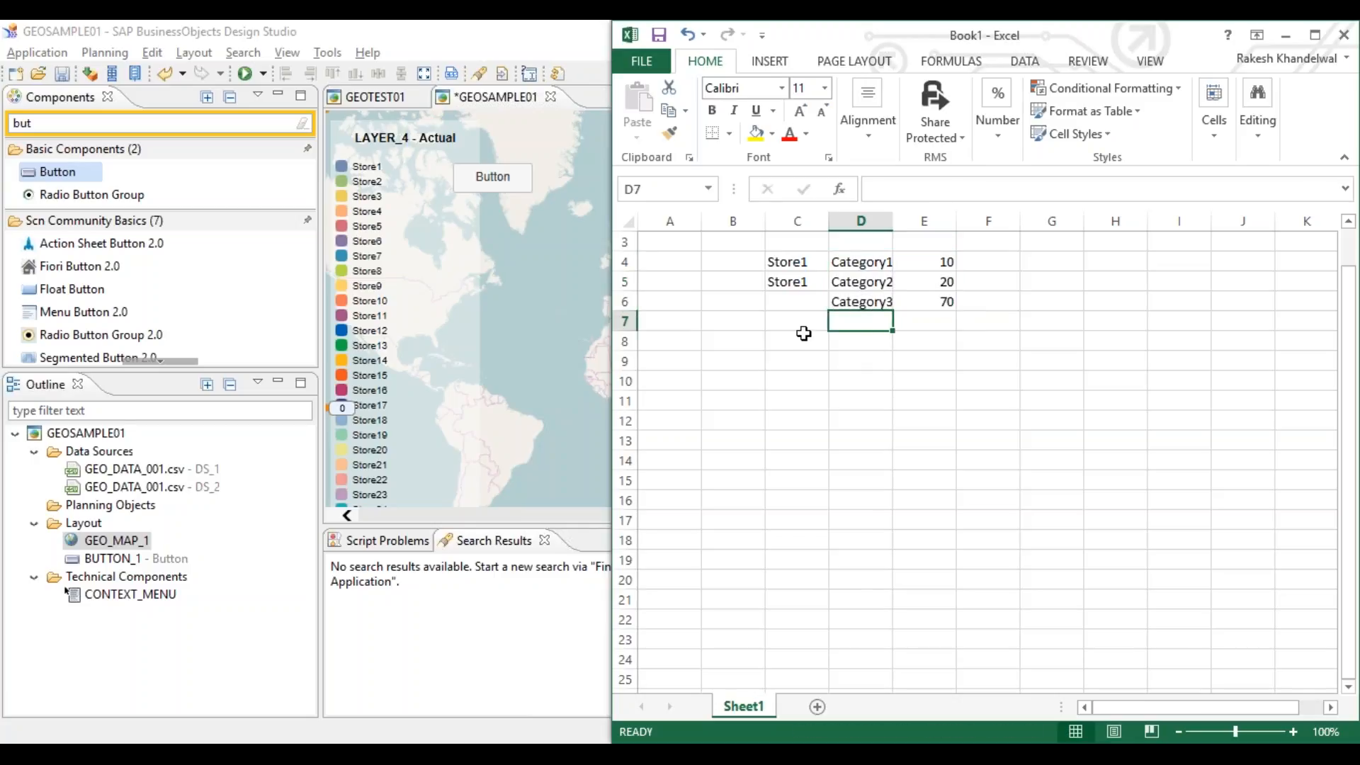
Step: Switch back to SAP BusinessObjects Design Studio, collapse LAYER_3's settings and hide LAYER_4
key("alt+Tab")
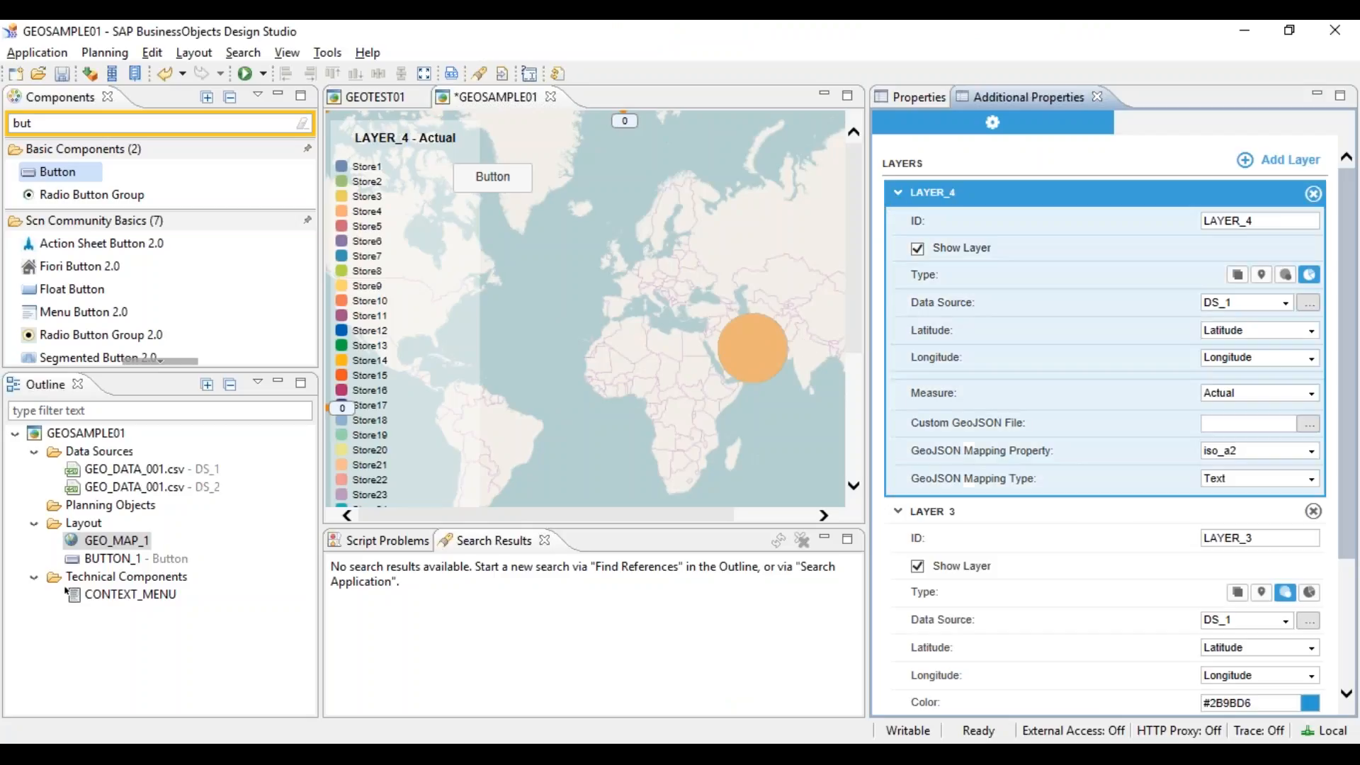
left_click(900, 205)
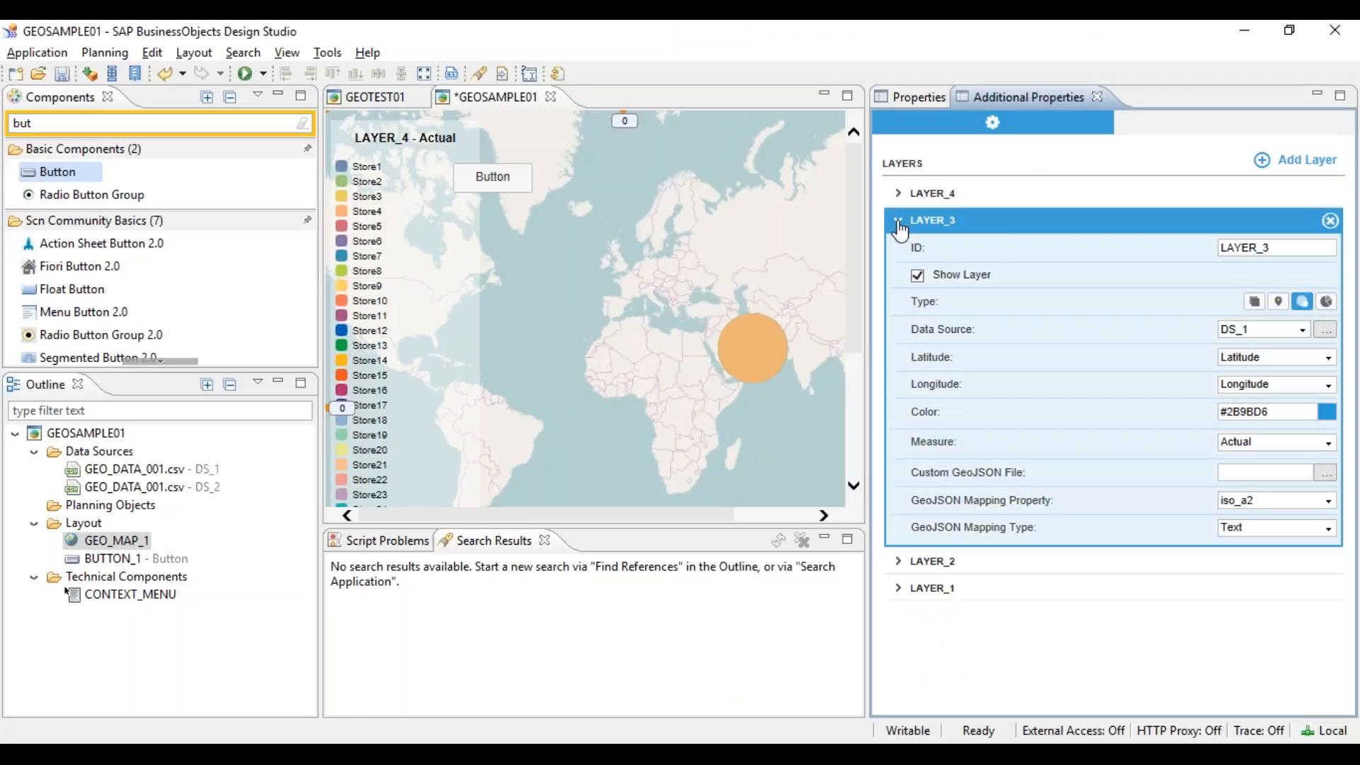
left_click(900, 224)
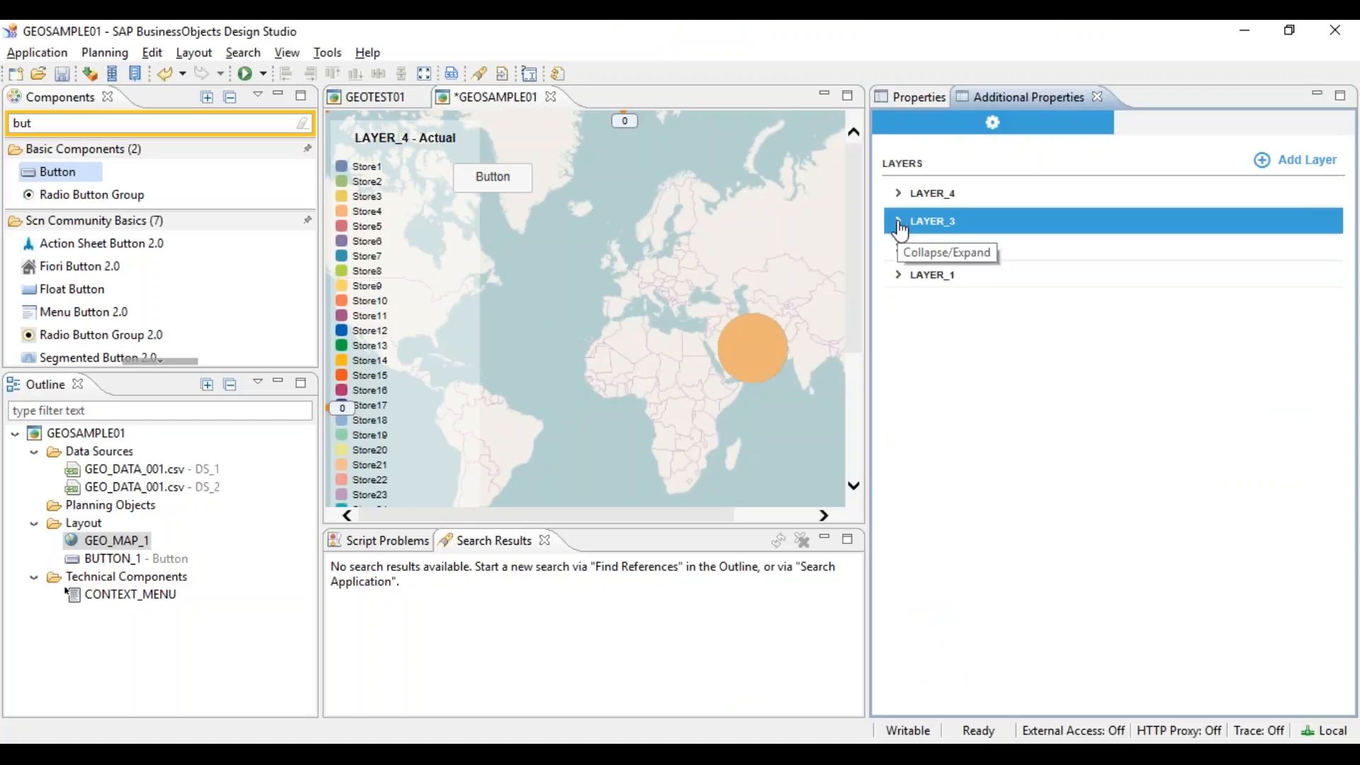
left_click(899, 193)
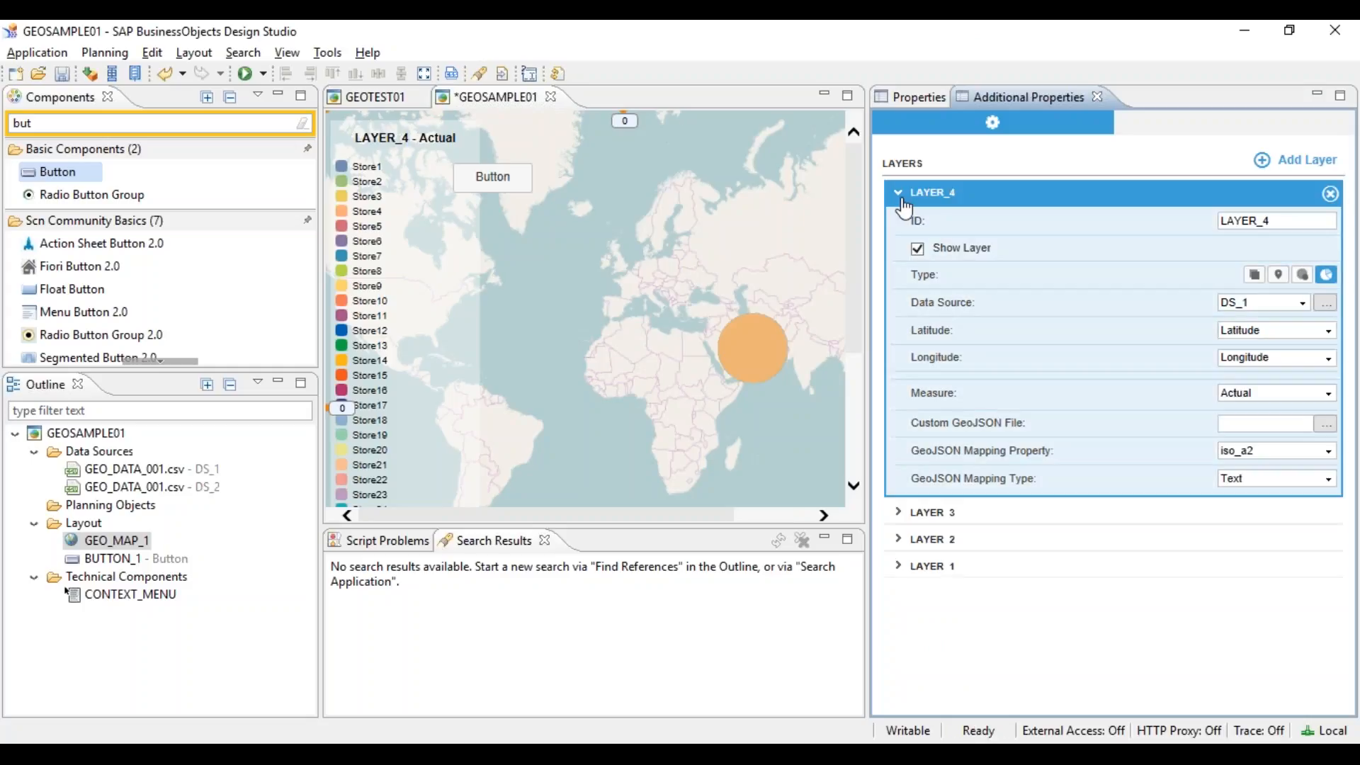
left_click(919, 248)
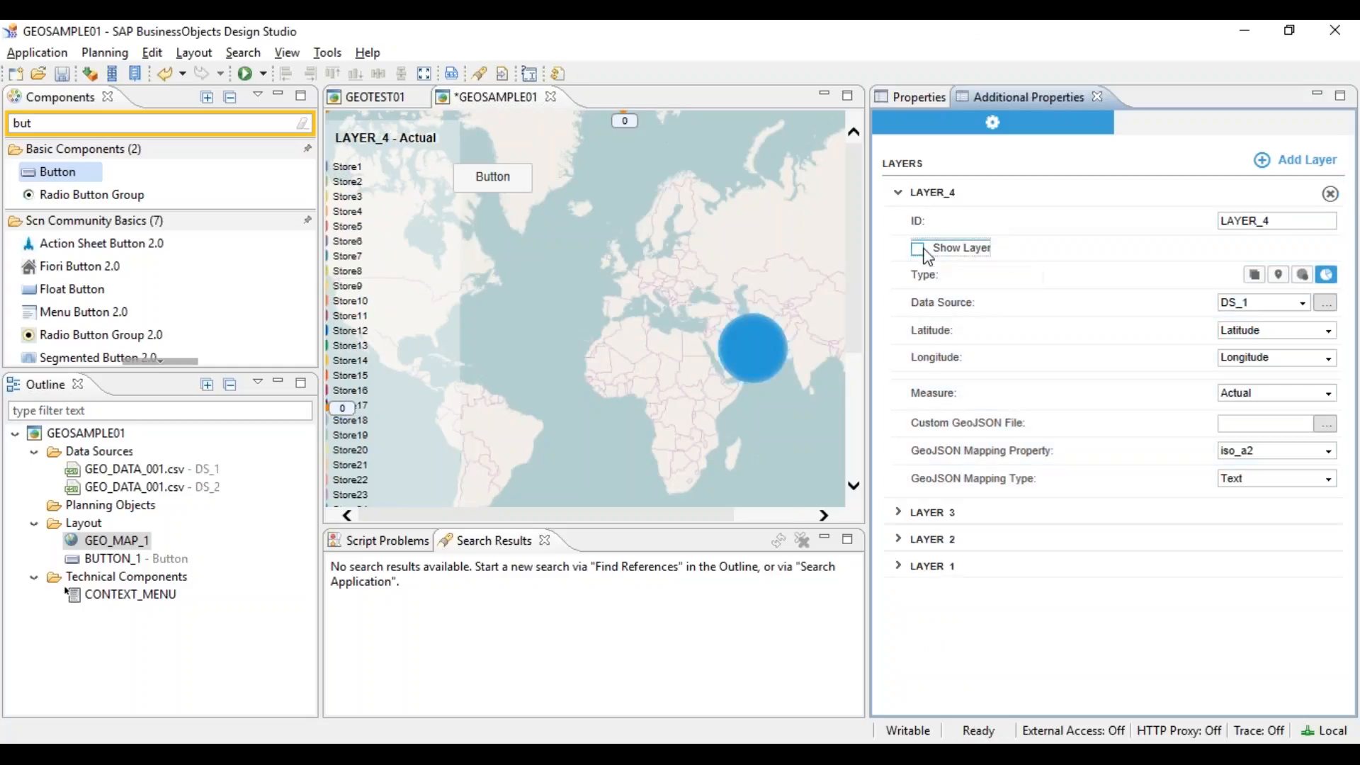
Step: Delete LAYER_3 and LAYER_4 from the geo map's layers
left_click(901, 195)
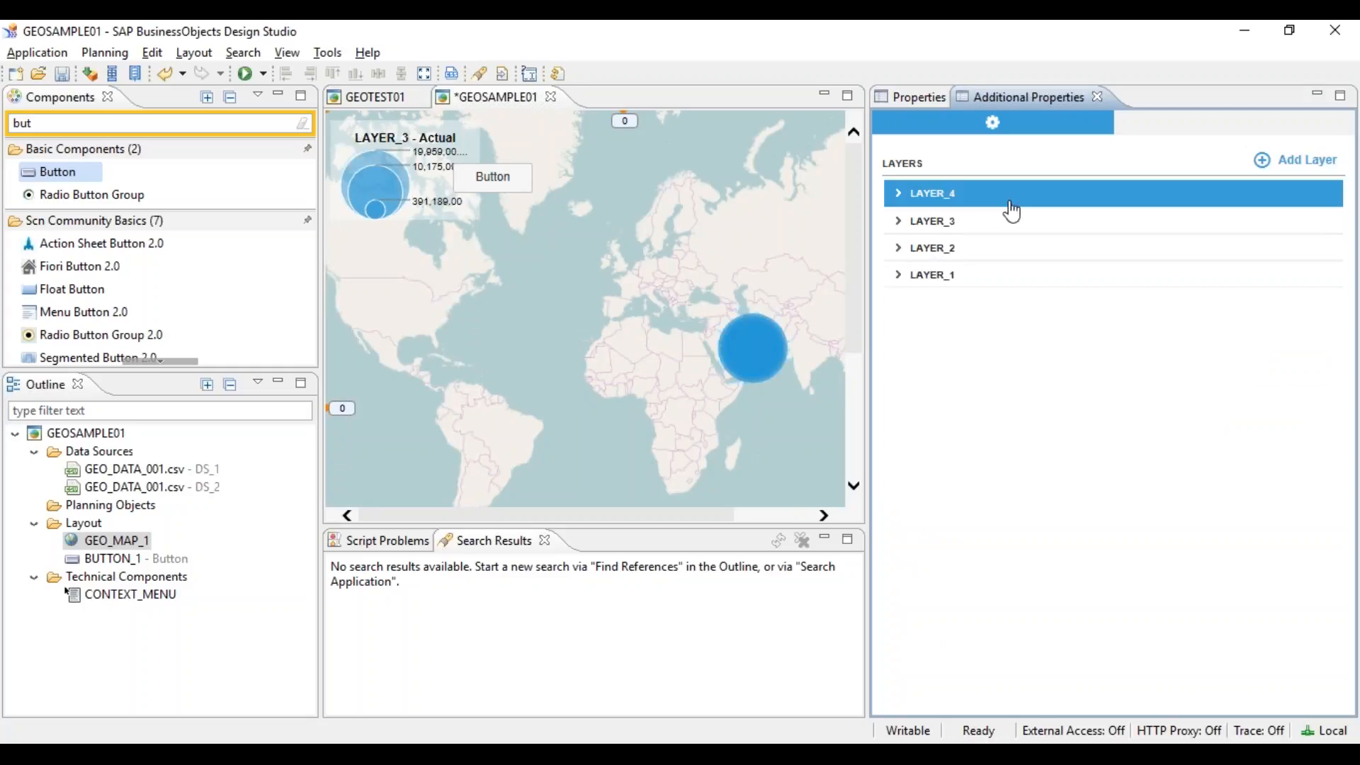
left_click(905, 223)
left_click(940, 276)
left_click(1330, 220)
left_click(899, 193)
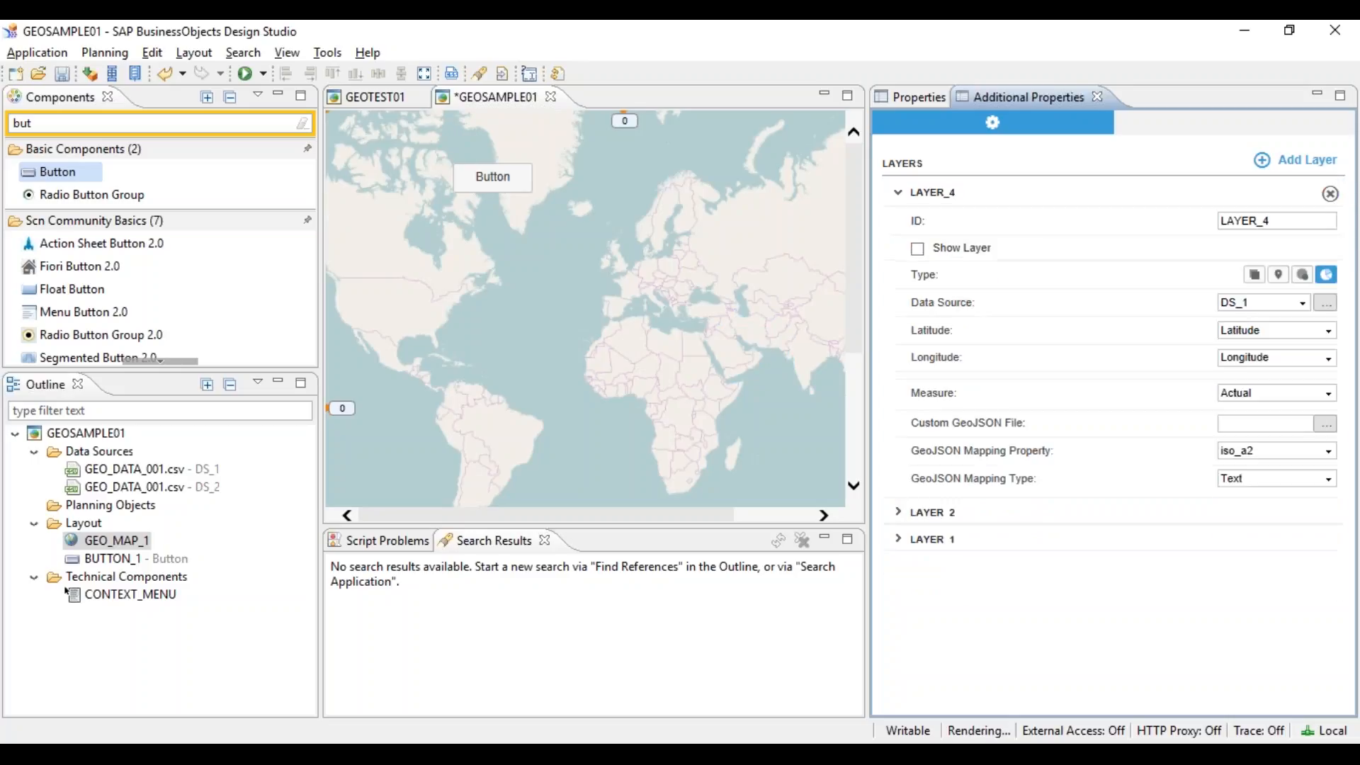
left_click(1330, 193)
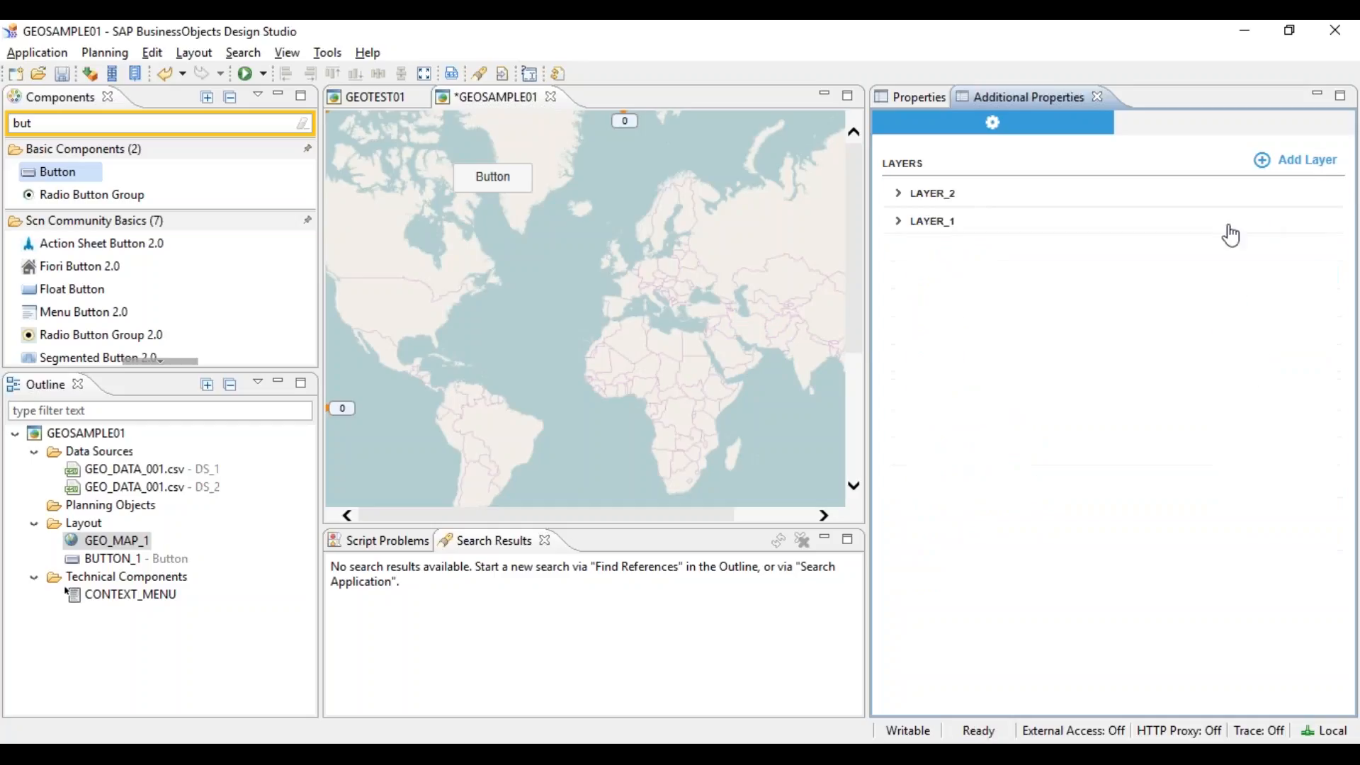
Step: Turn on the display of LAYER_2 and save the GEOSAMPLE01 application
left_click(902, 200)
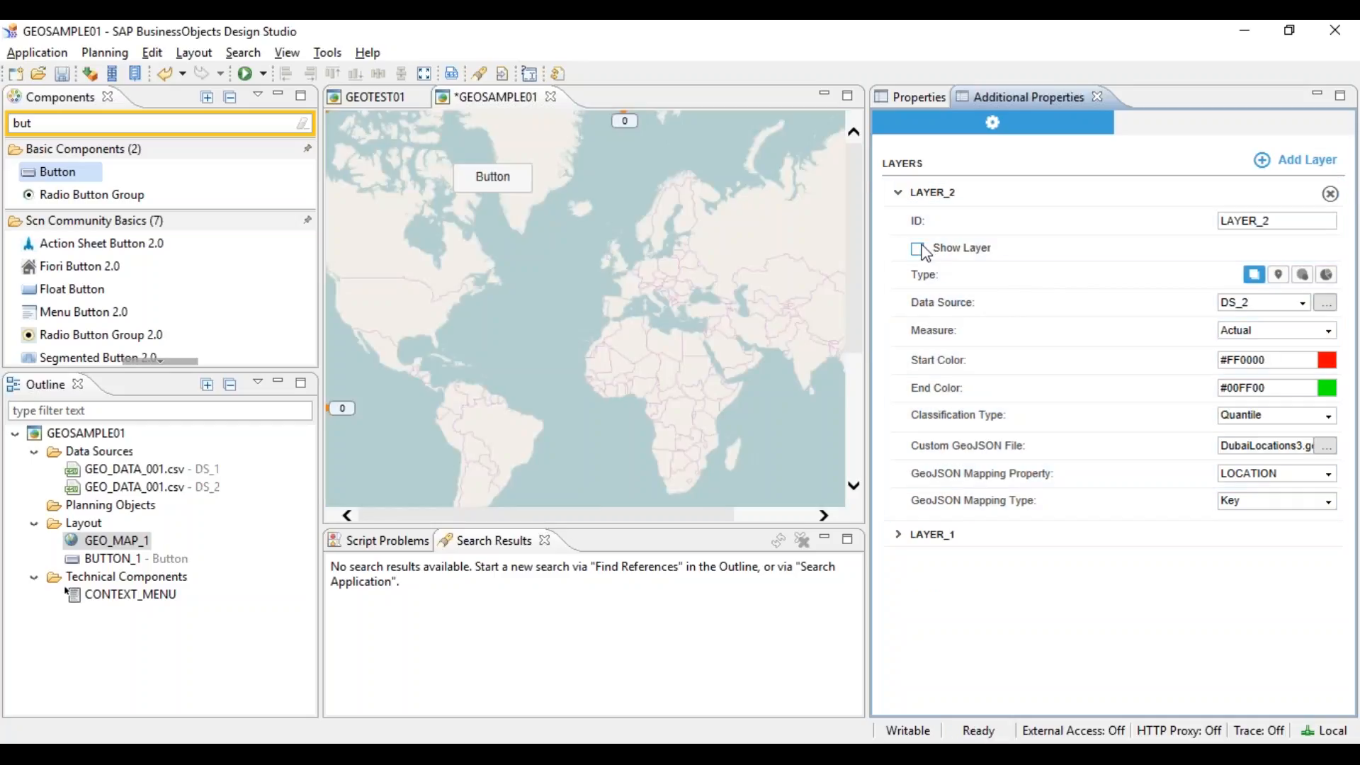
left_click(917, 248)
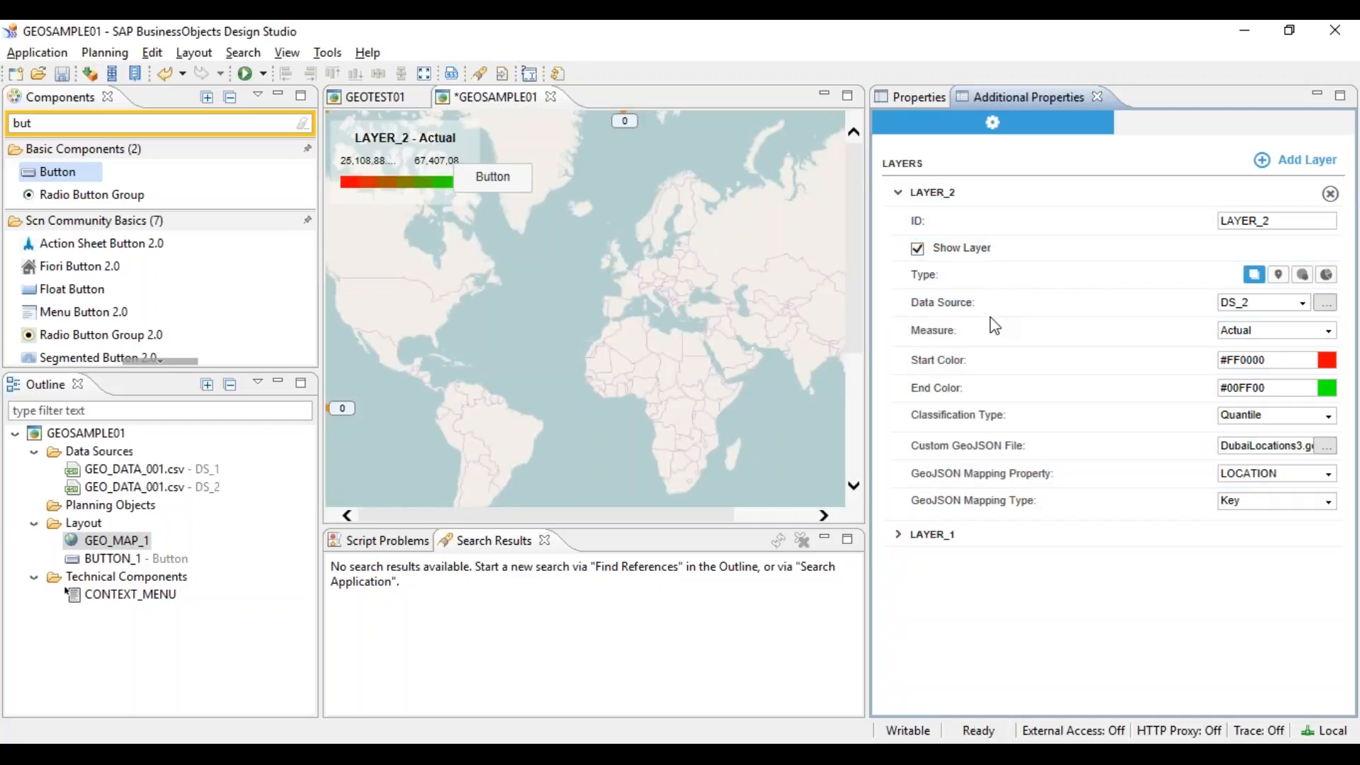
key("ctrl+s")
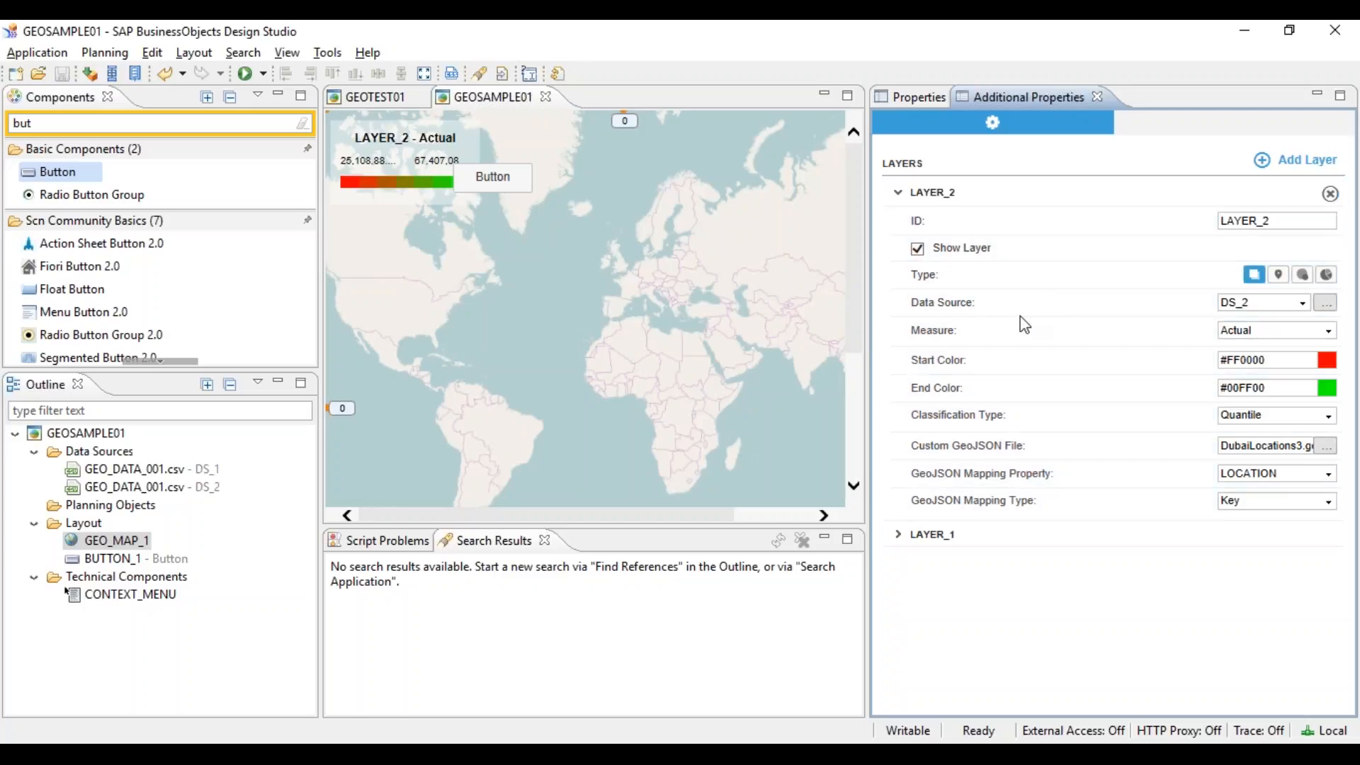
Step: Run GEOSAMPLE01 in the browser and close the two older preview tabs
left_click(244, 74)
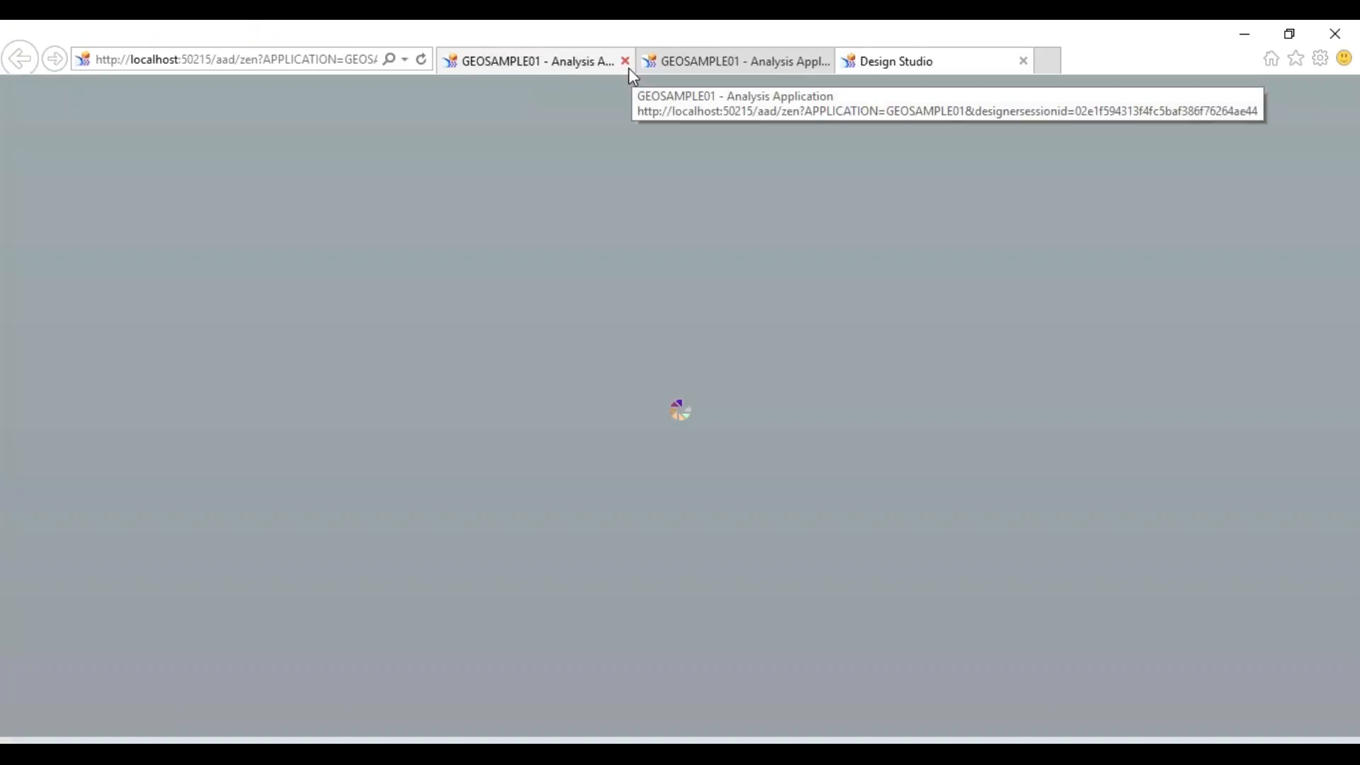
left_click(627, 64)
left_click(627, 64)
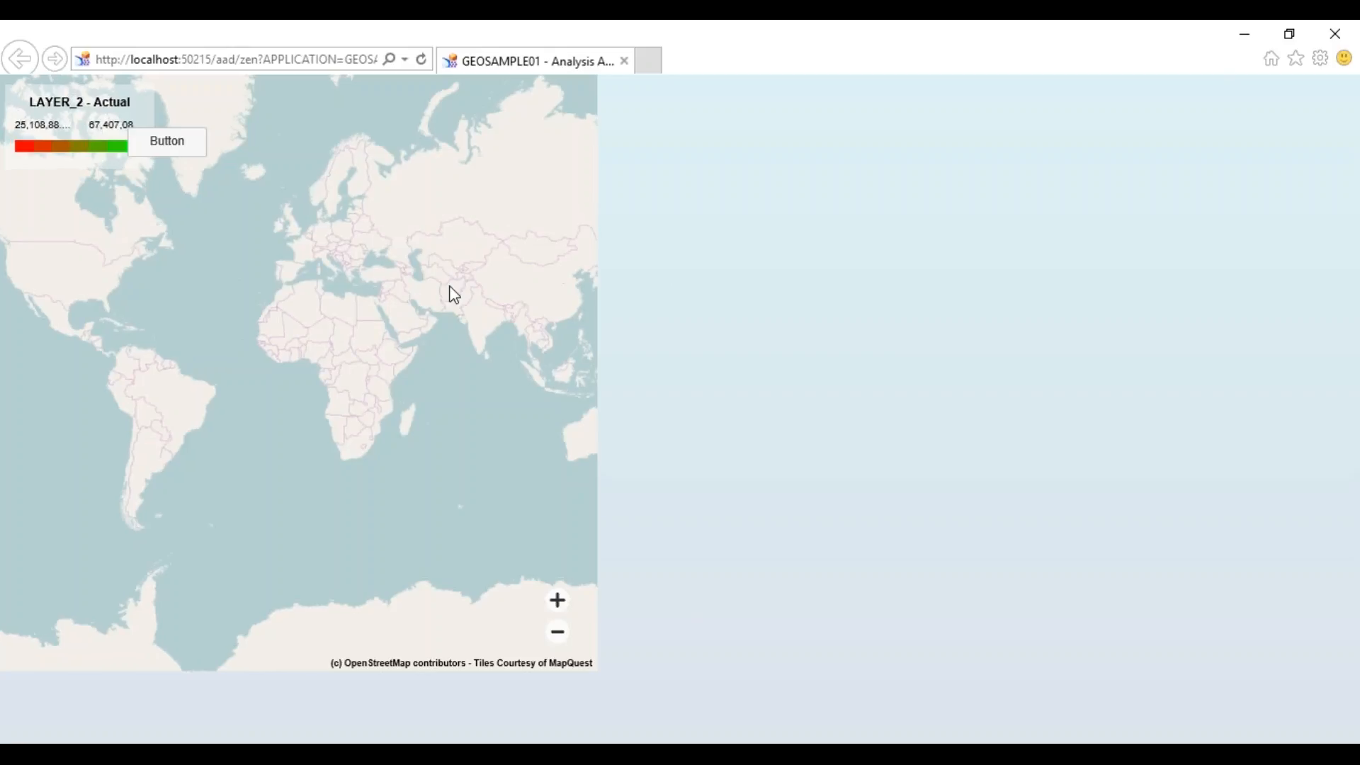
Step: Zoom the previewed map in to Dubai, select the green area and inspect the details of the Muhaisanah Fourth area
scroll(447, 296, "up", 1)
scroll(439, 331, "up", 1)
scroll(439, 333, "up", 1)
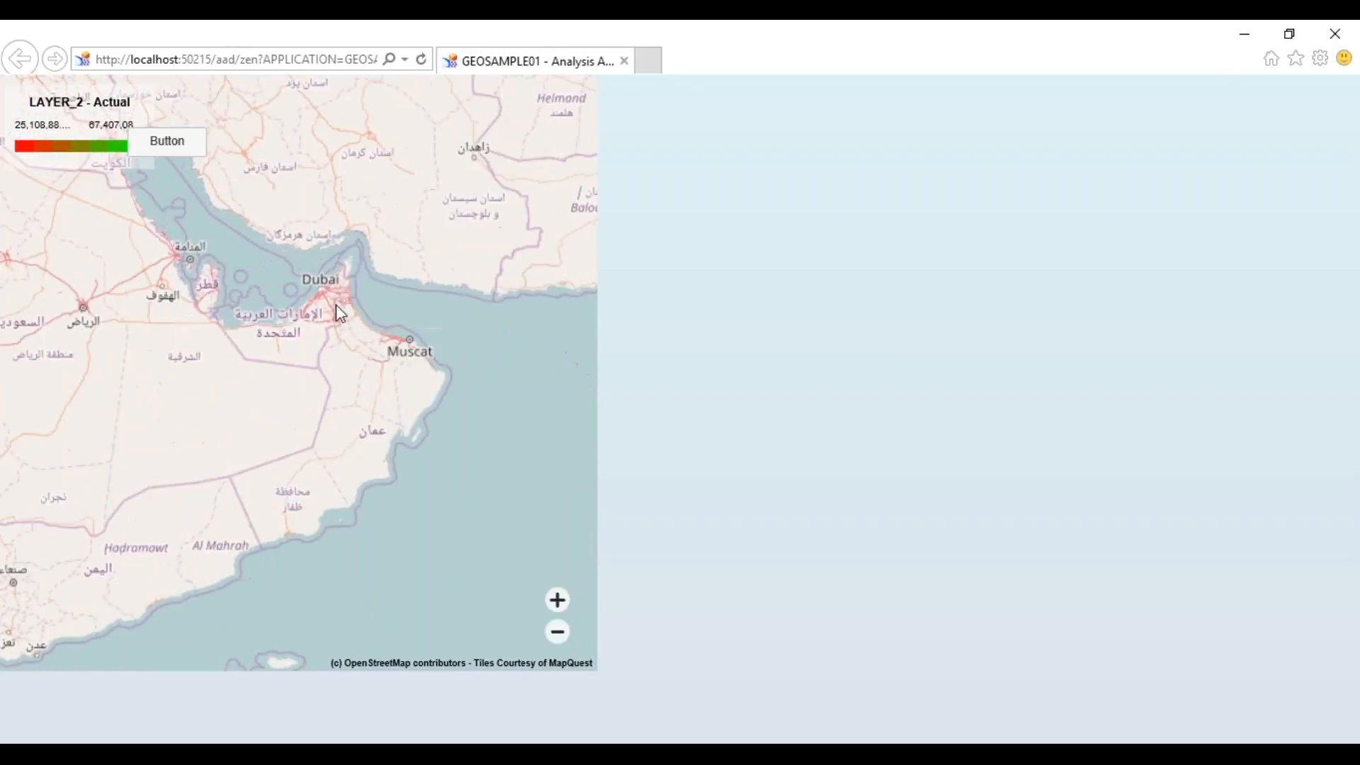
scroll(335, 305, "up", 1)
scroll(311, 283, "up", 1)
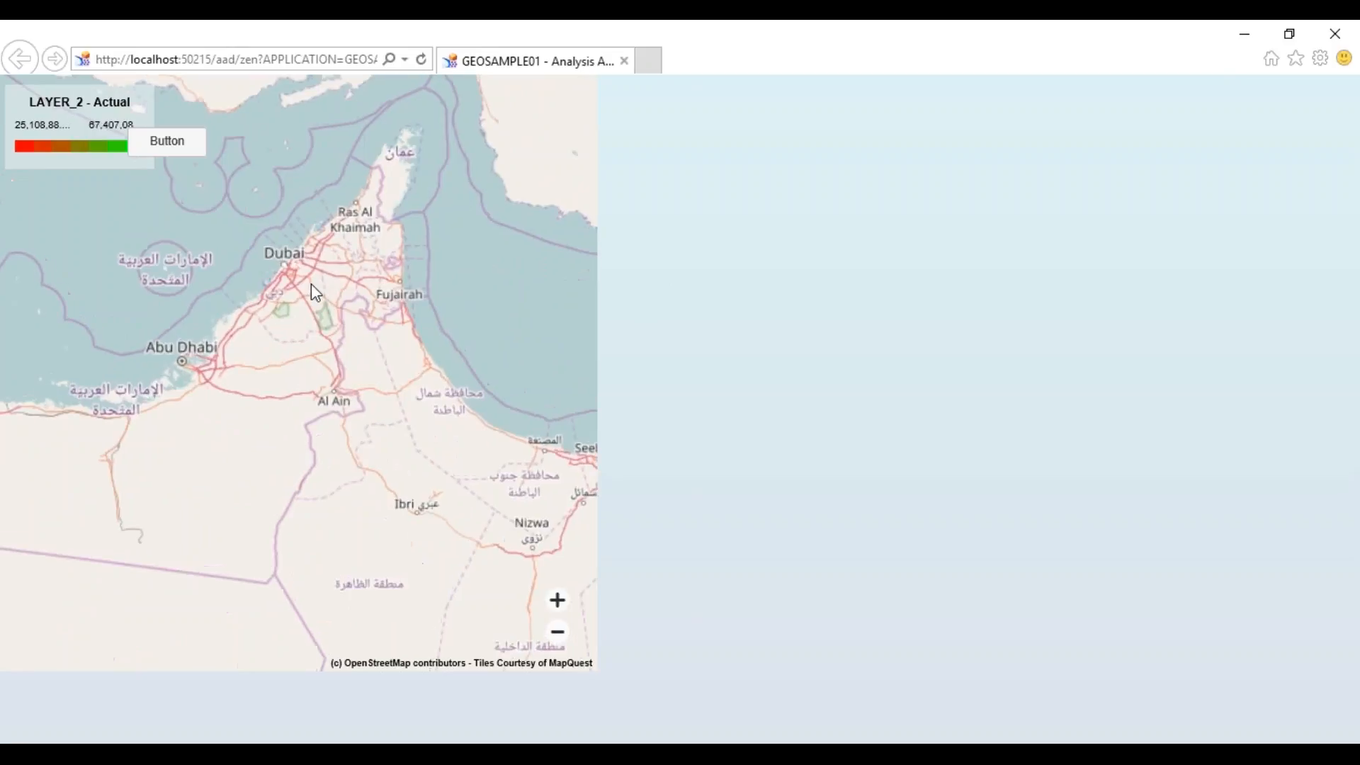
scroll(312, 285, "up", 1)
scroll(299, 287, "up", 1)
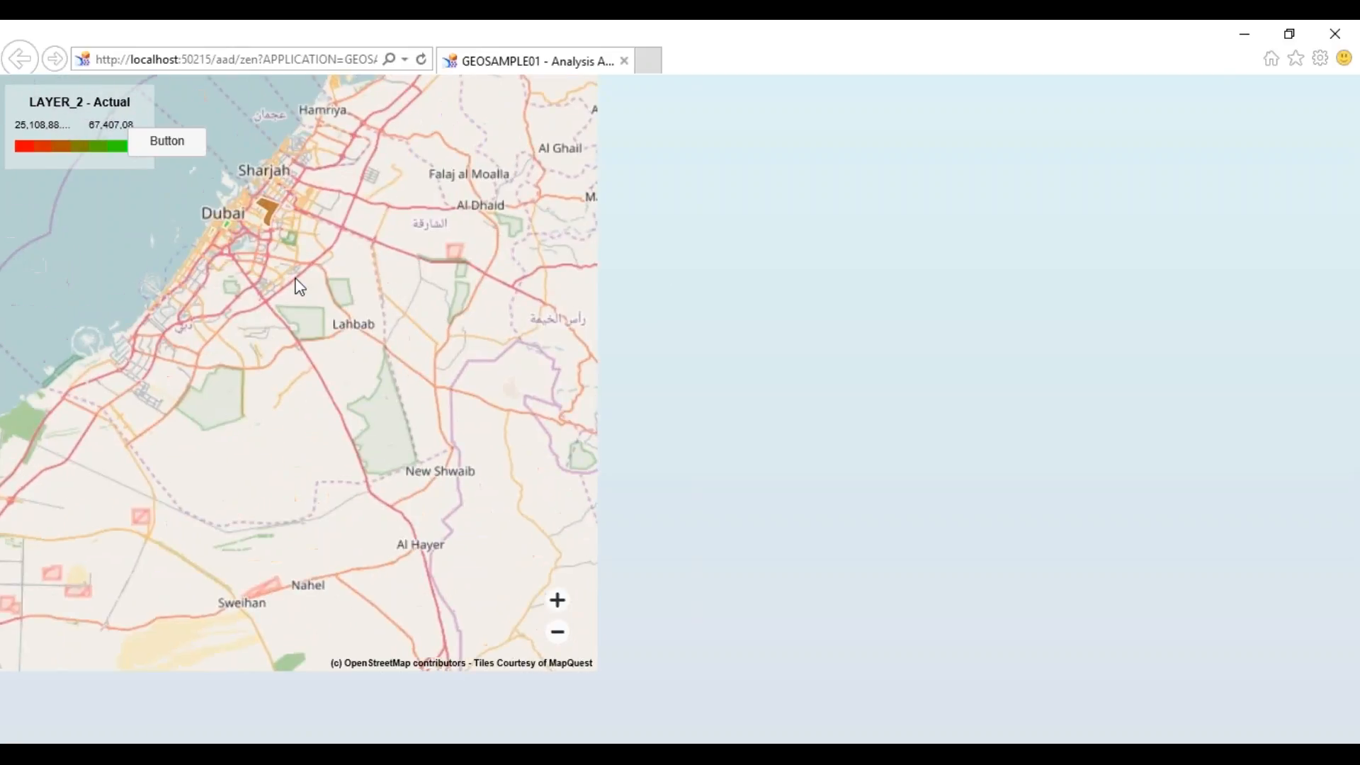
scroll(391, 437, "up", 1)
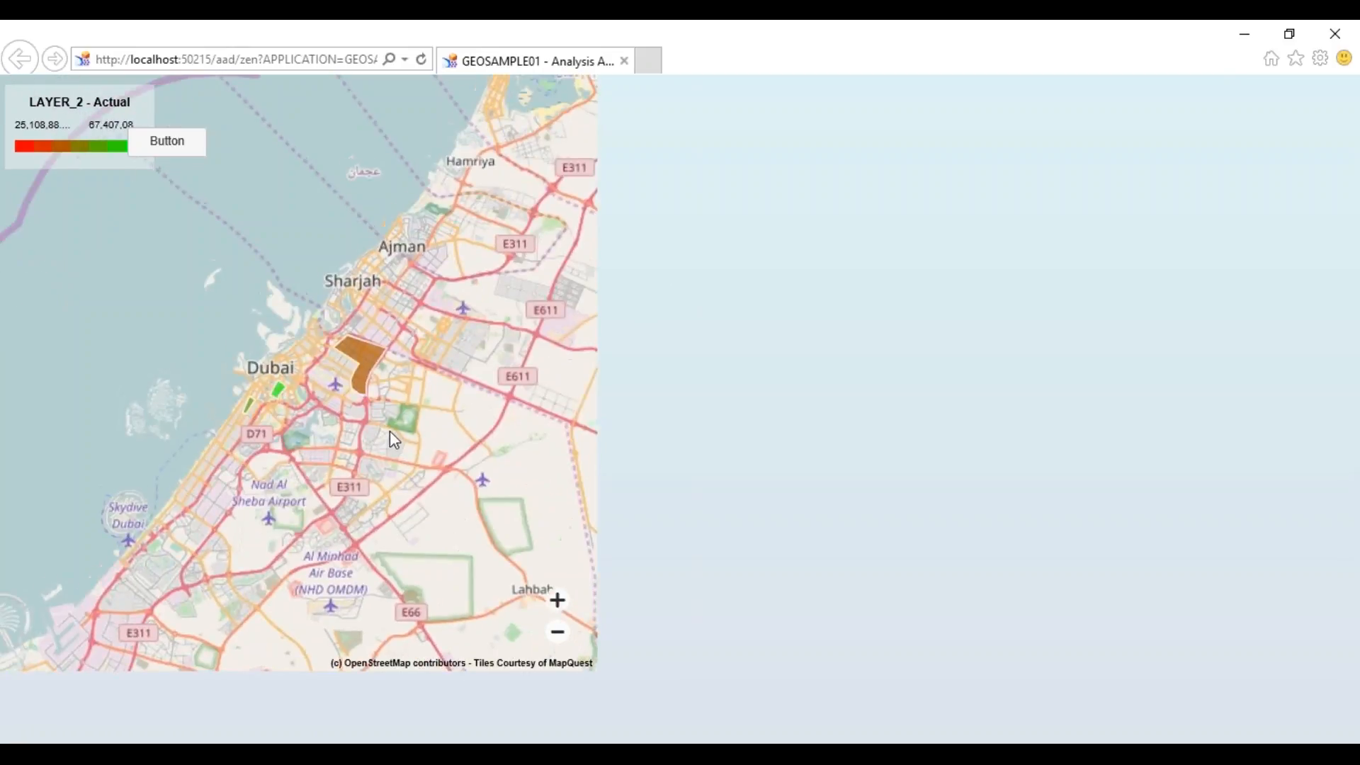
scroll(318, 423, "up", 1)
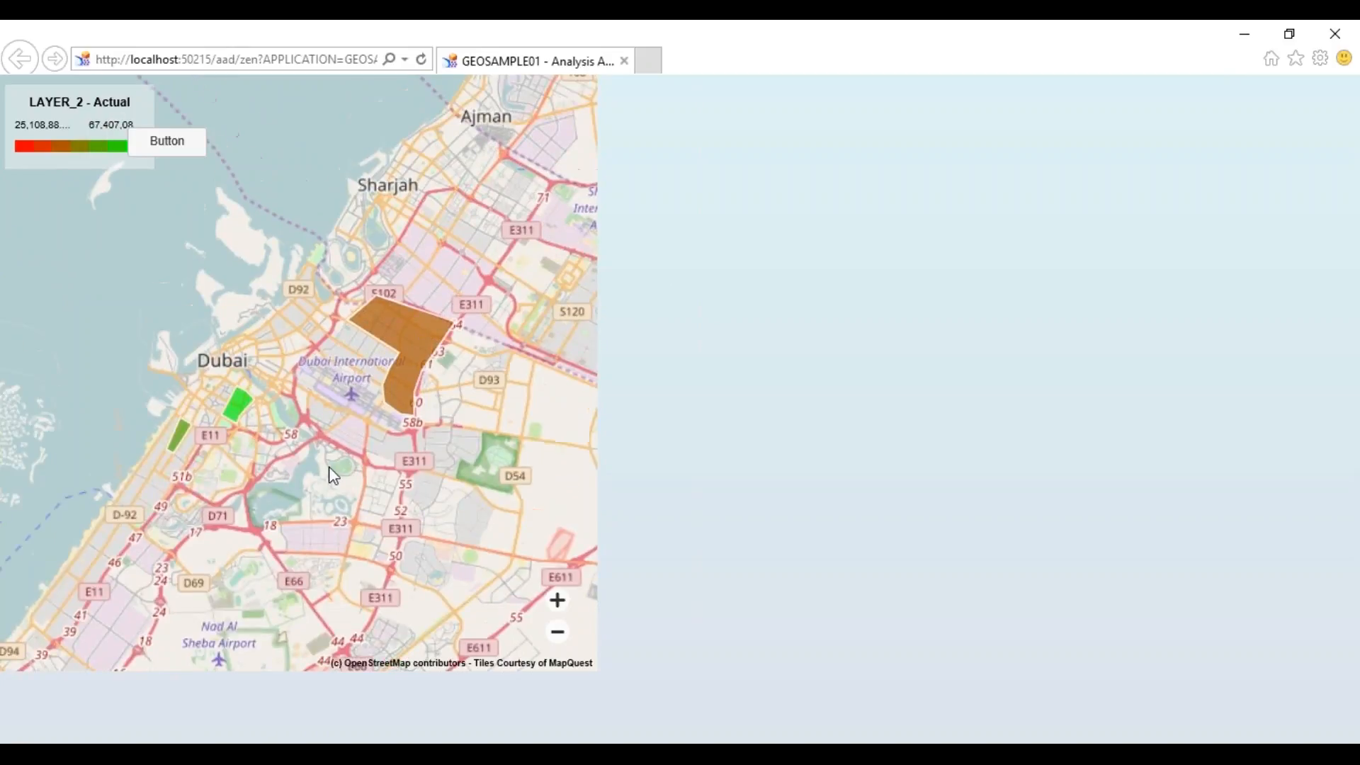
left_click(246, 443)
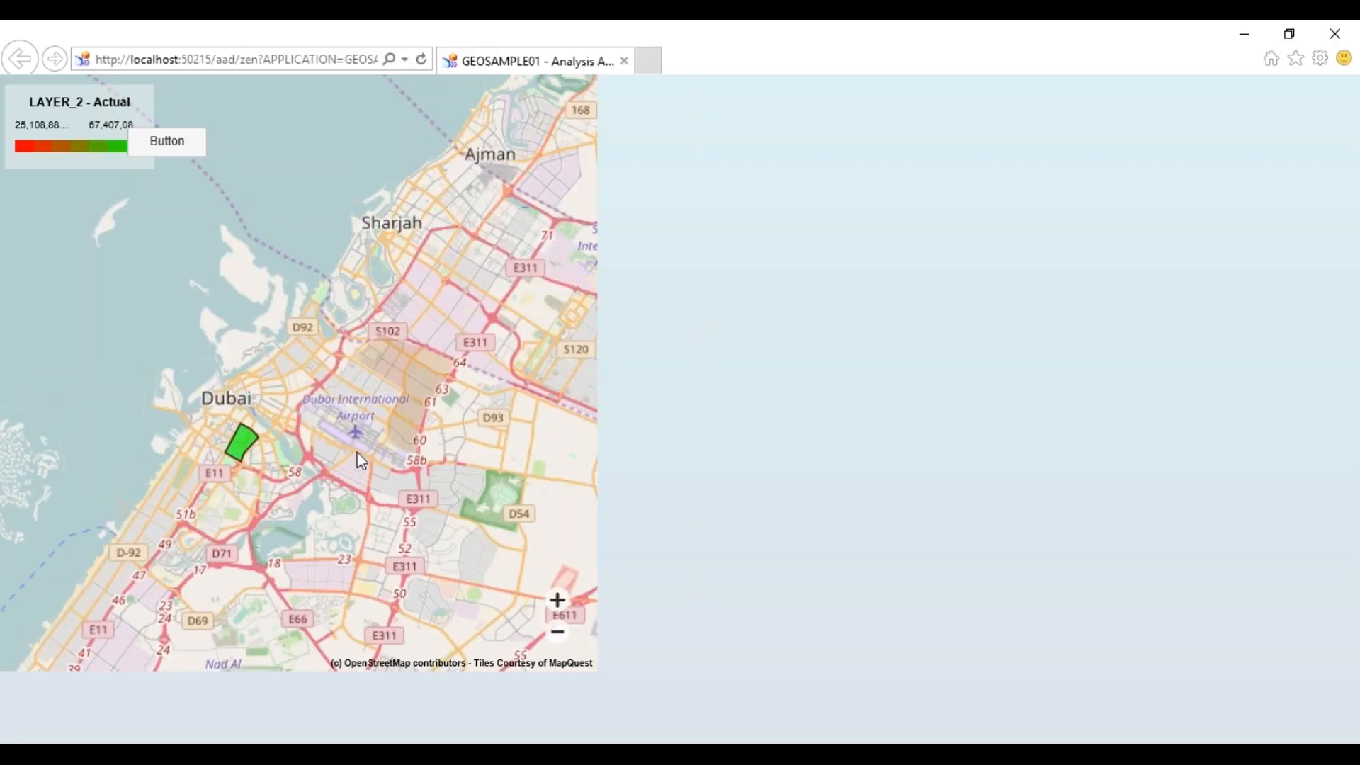
mouse_move(415, 389)
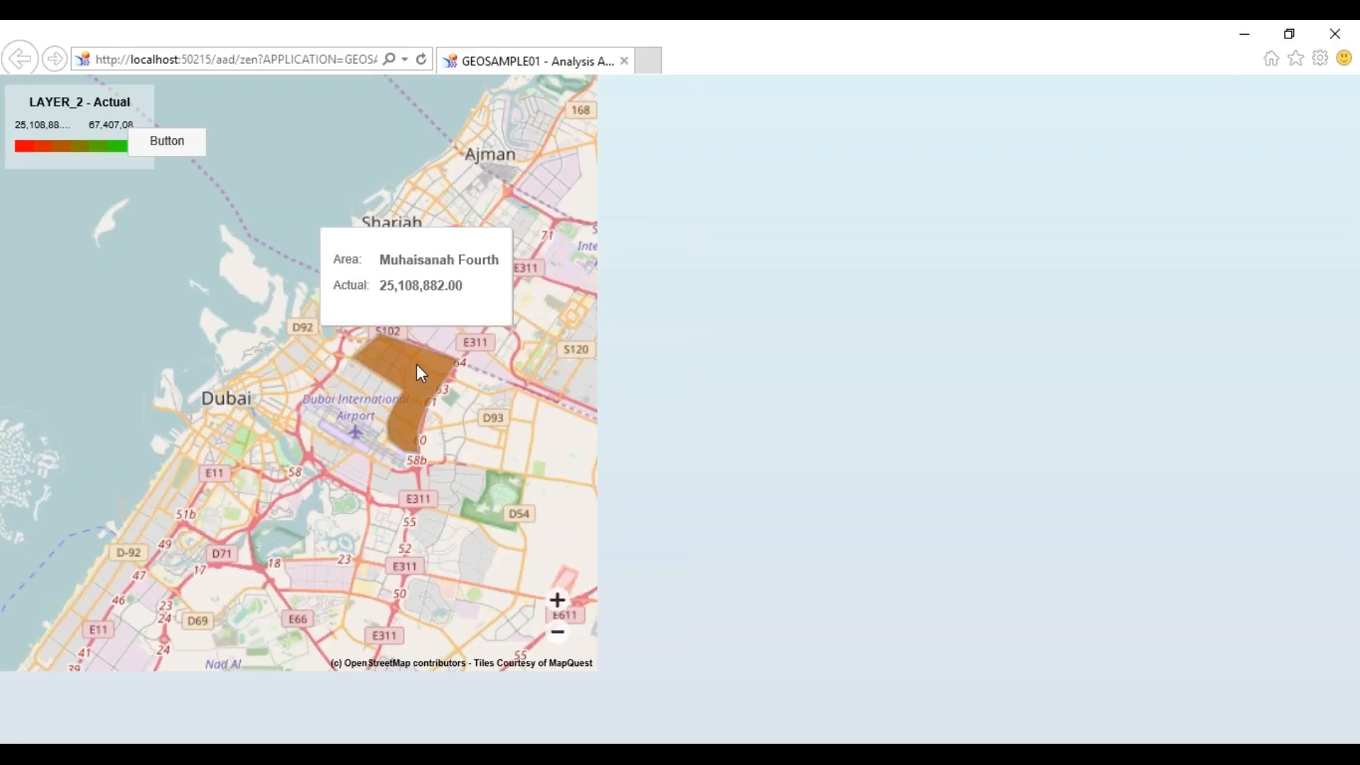
Step: Switch back to SAP BusinessObjects Design Studio, open the On Select script of GEO_MAP_1 in GEOSAMPLE01 and close it without changes
key("alt+Tab")
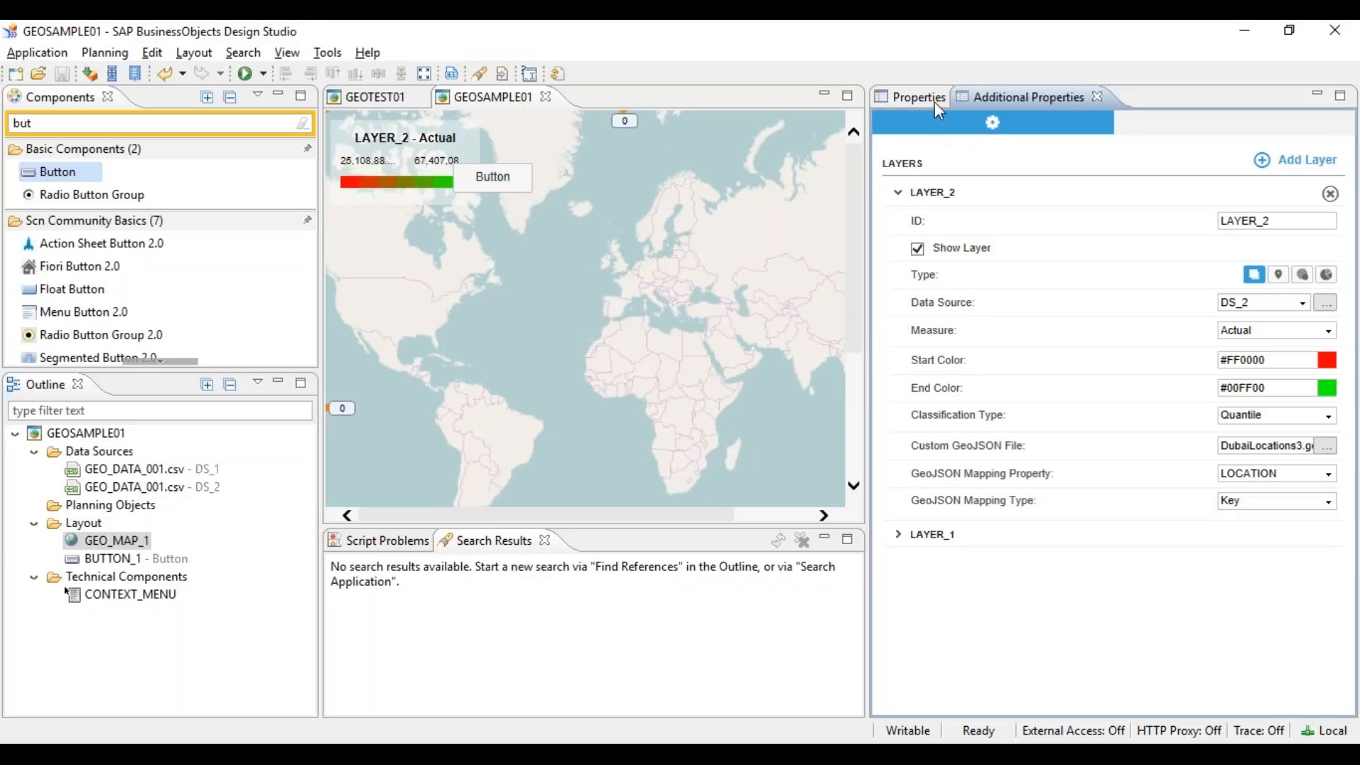
left_click(913, 101)
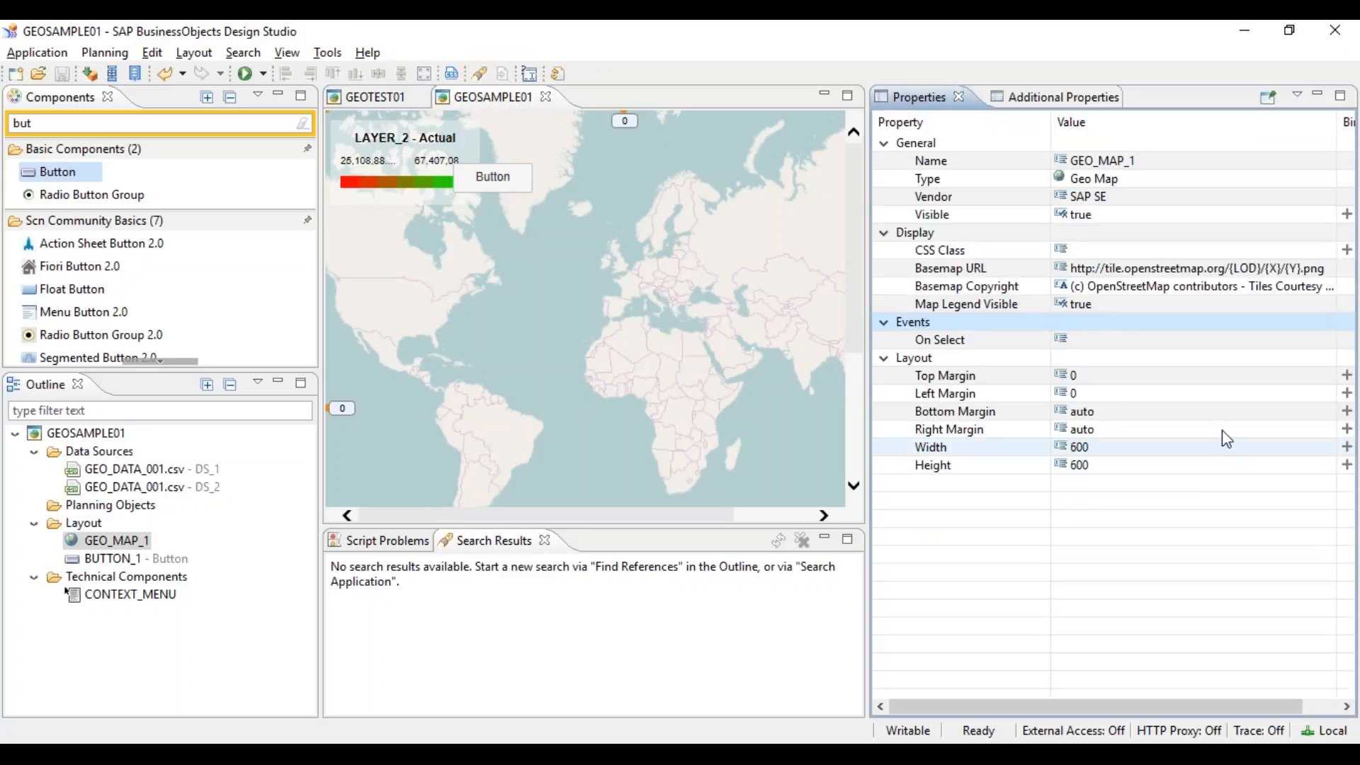
left_click(1126, 347)
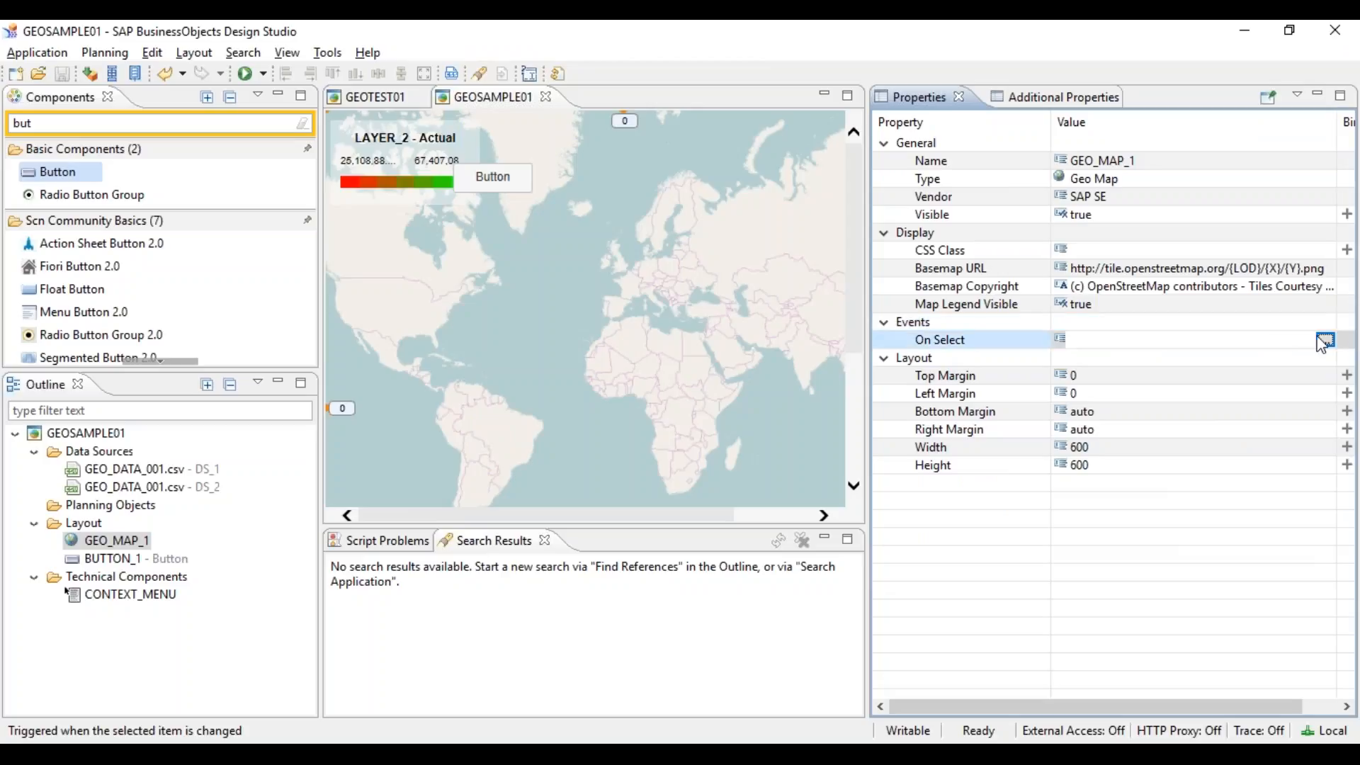
left_click(1329, 340)
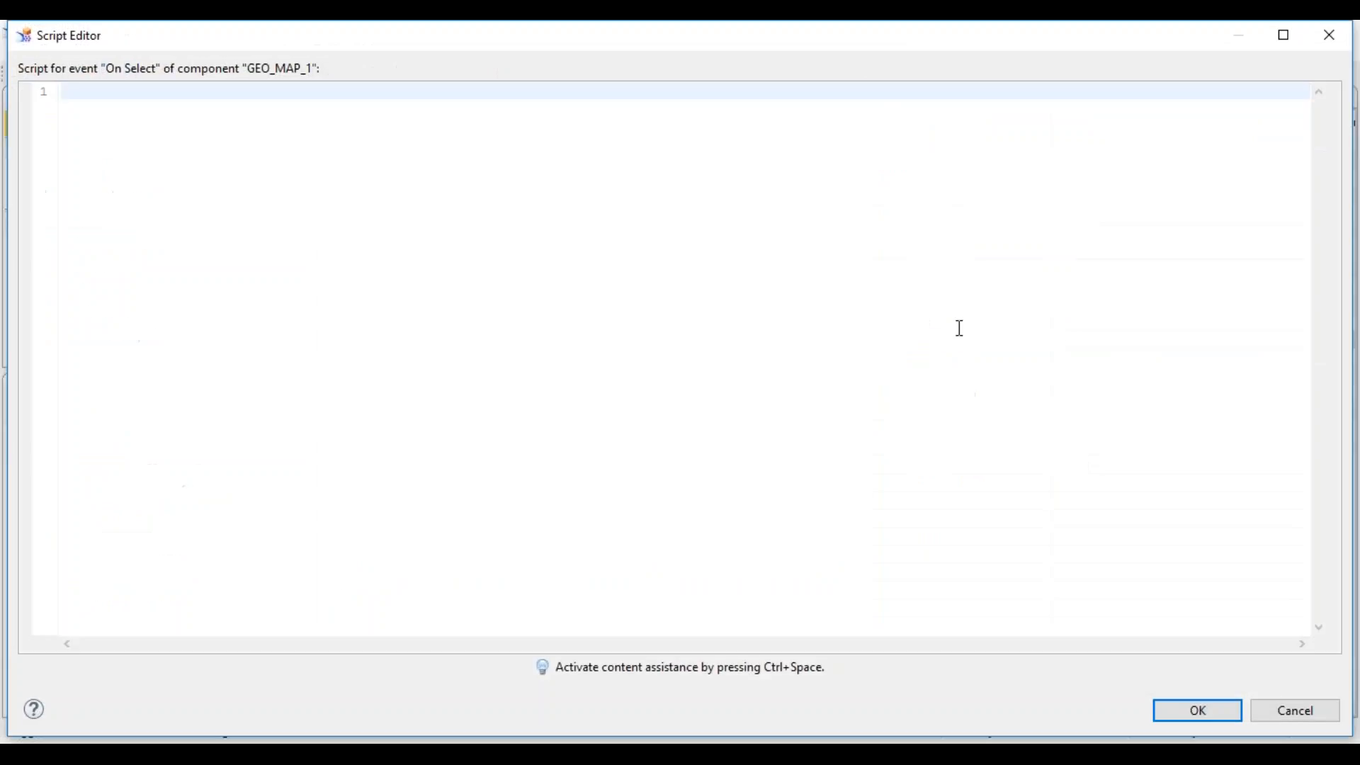
left_click(1334, 36)
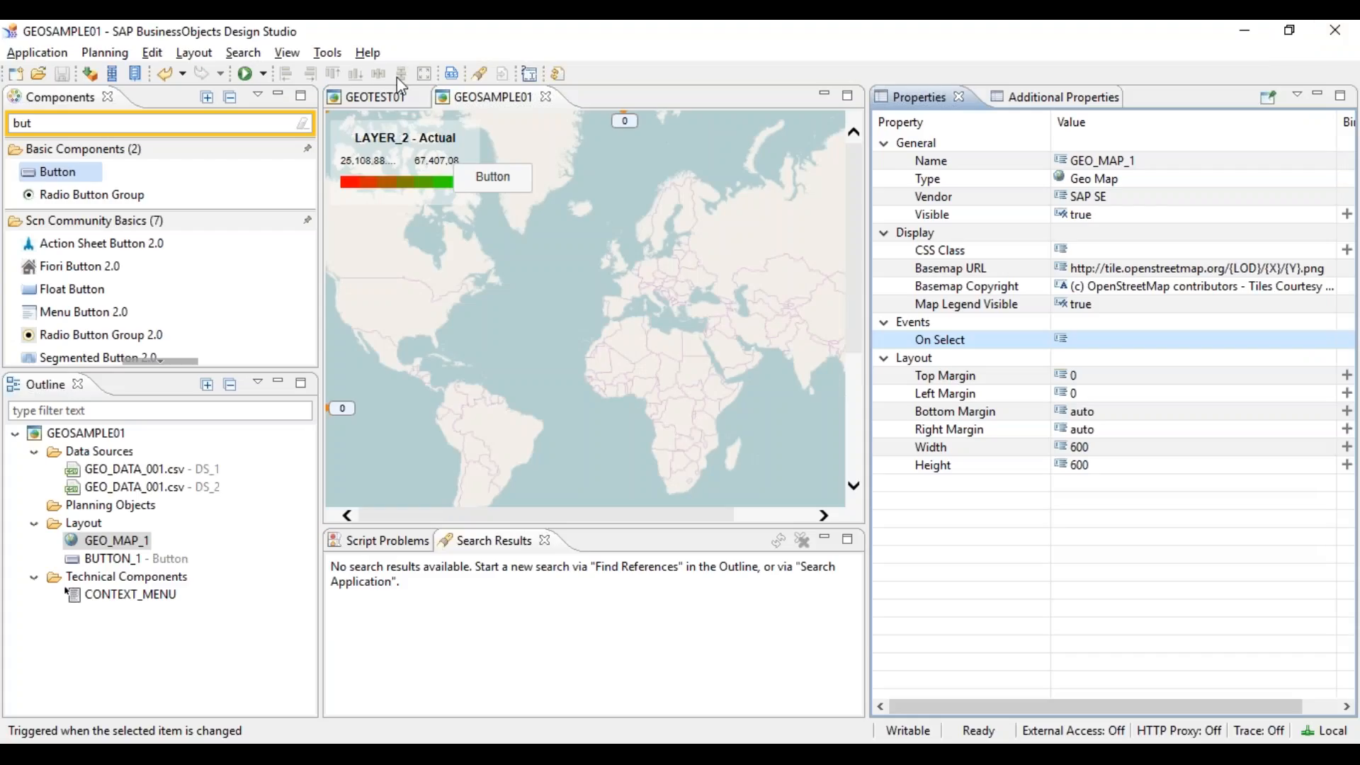
Step: Review the whole On Select script of GEO_MAP_1 in GEOTEST01 and close it without changes
left_click(378, 97)
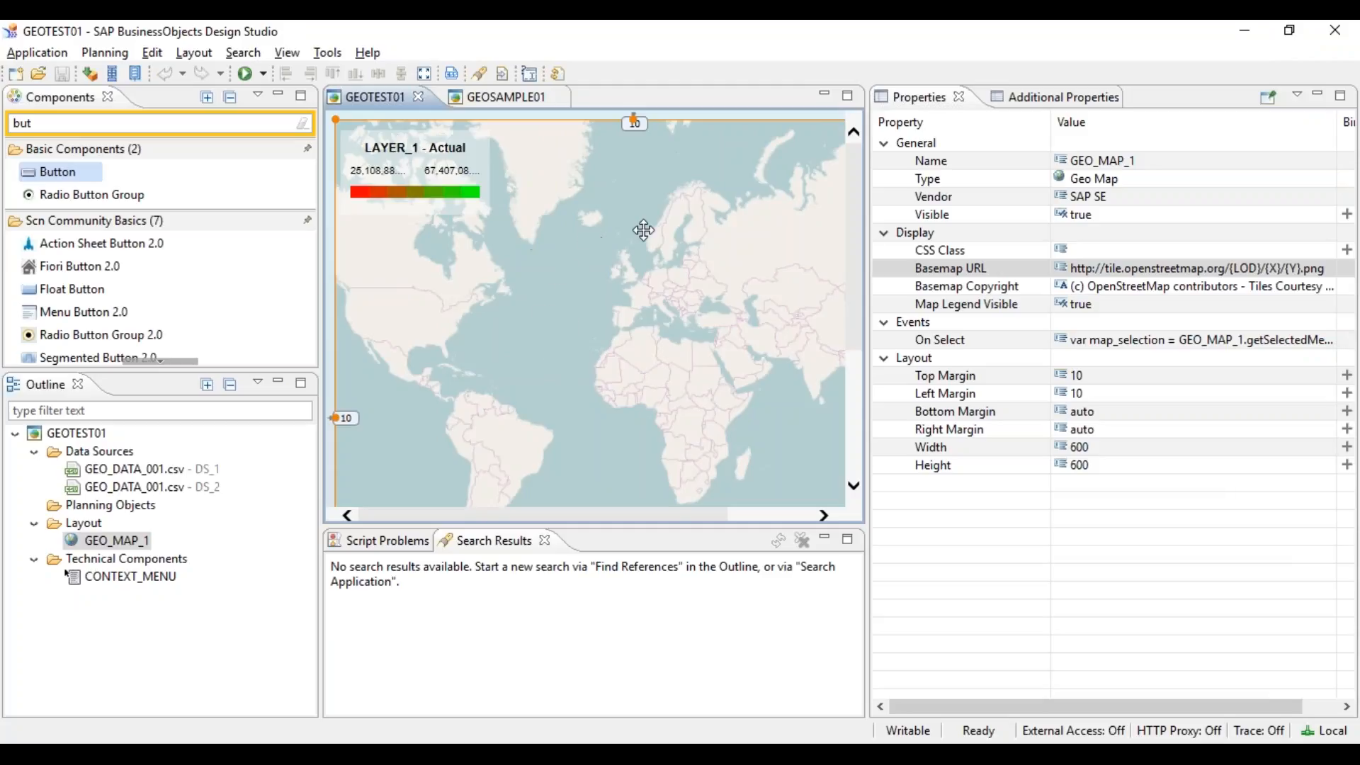
left_click(1323, 341)
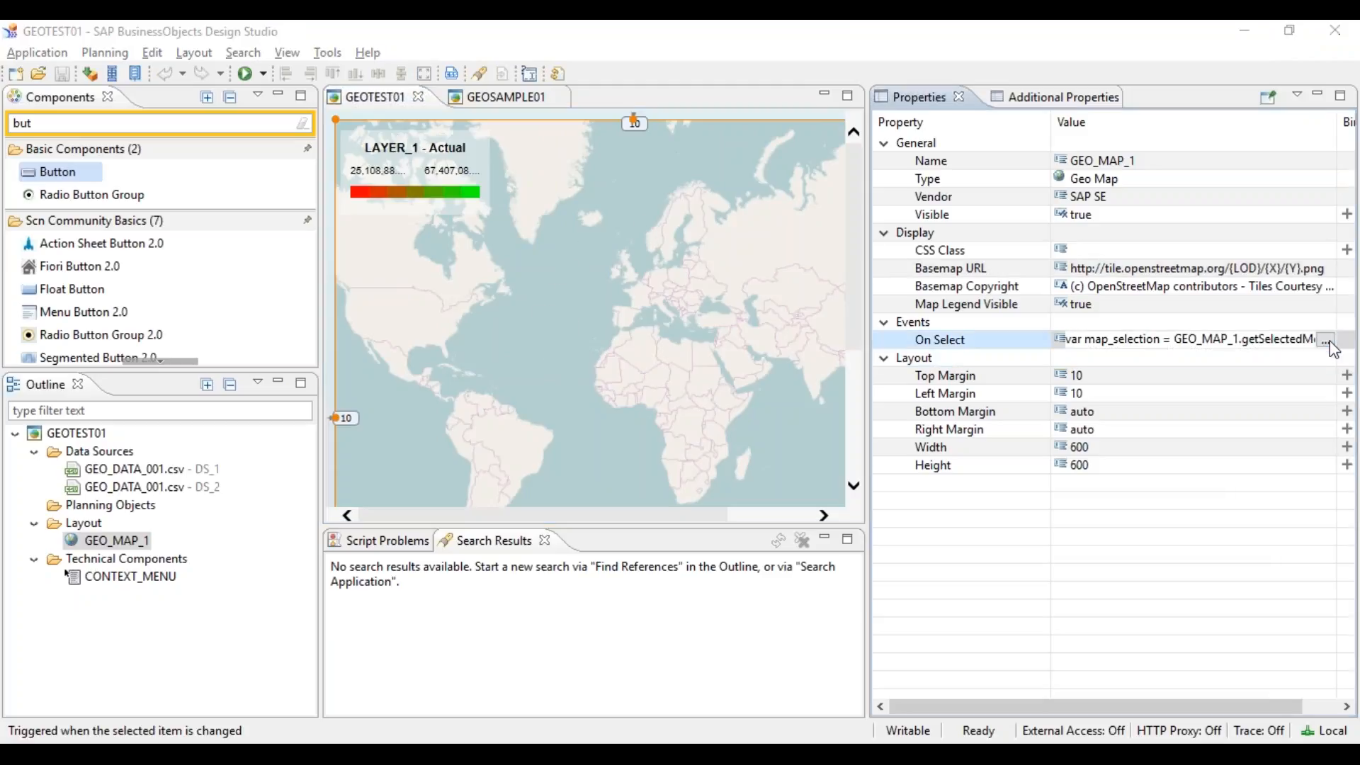
left_click(1327, 342)
left_click_drag(784, 352, 11, 89)
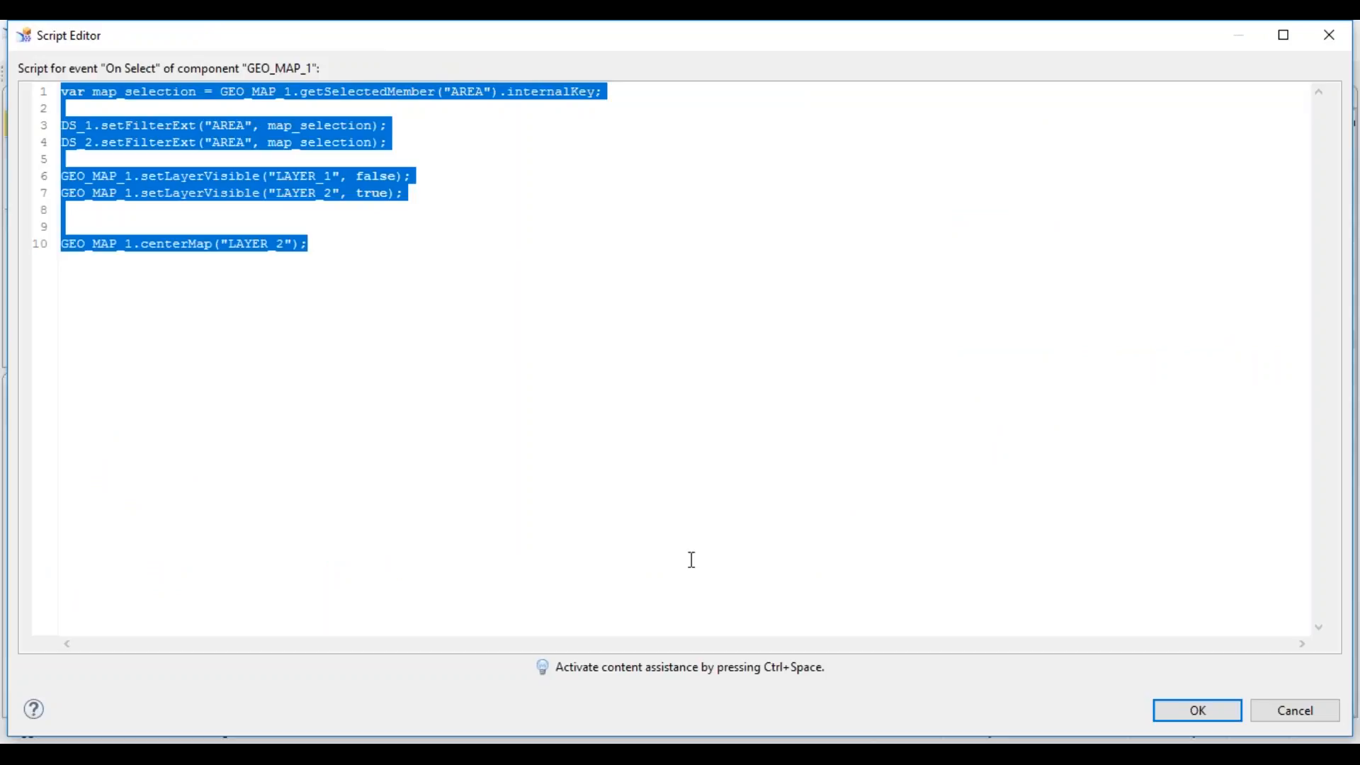
left_click(1295, 711)
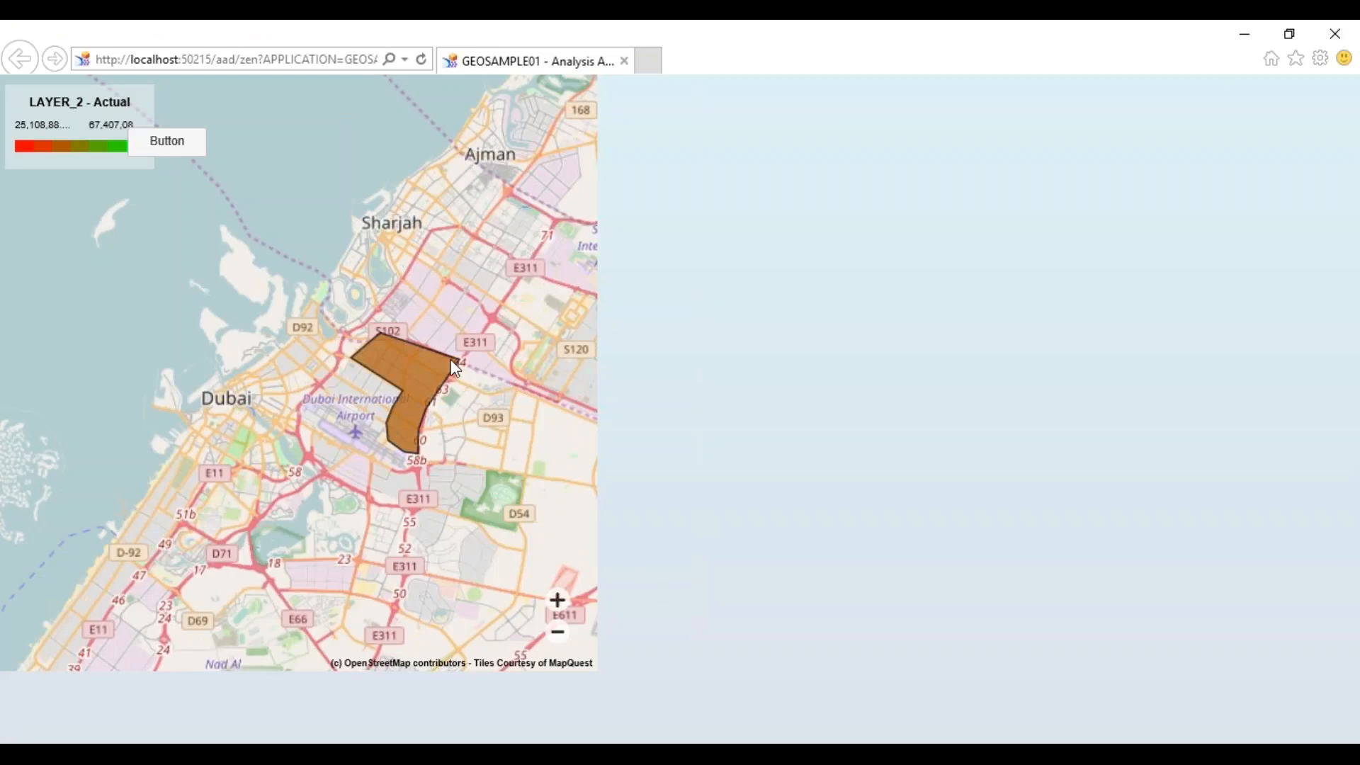
Step: Run GEOTEST01 from SAP BusinessObjects Design Studio in the browser and close the old GEOSAMPLE01 preview tab
mouse_move(417, 373)
mouse_move(761, 740)
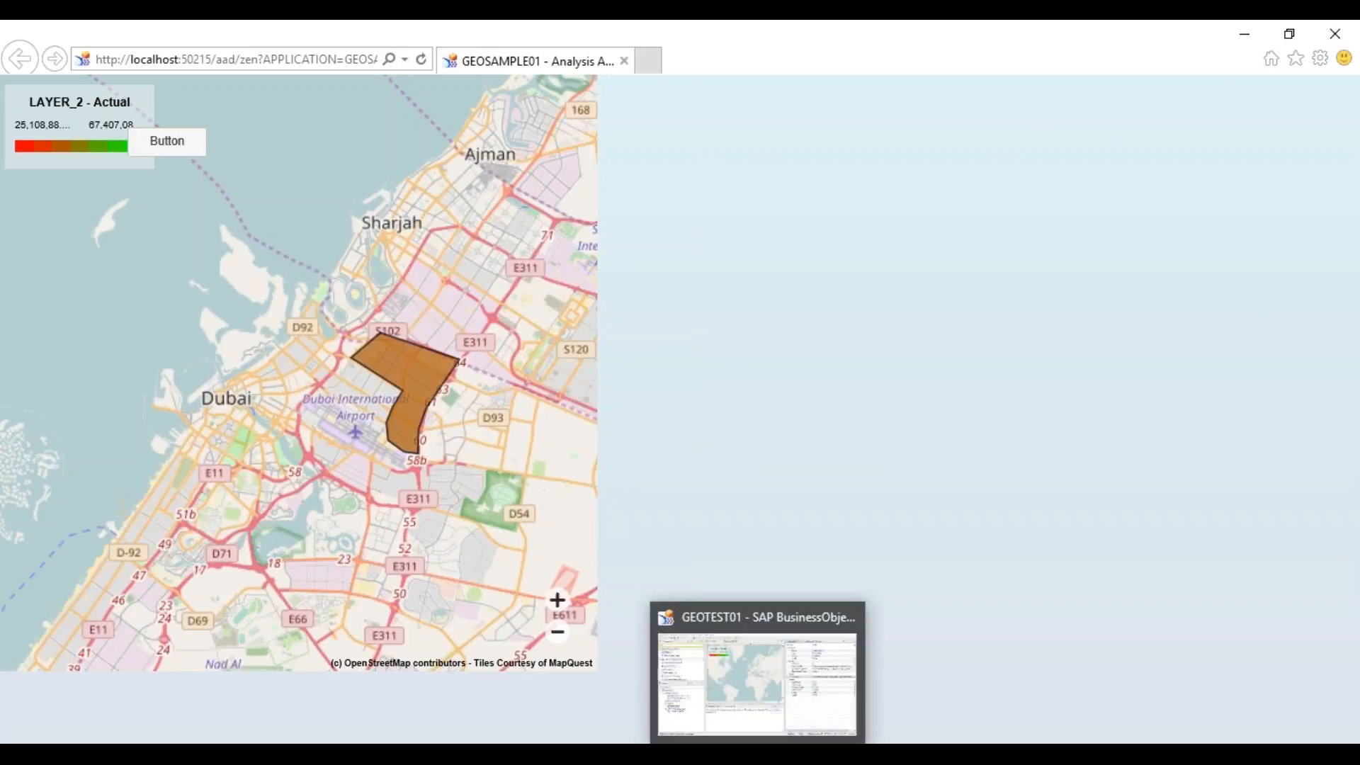
left_click(756, 671)
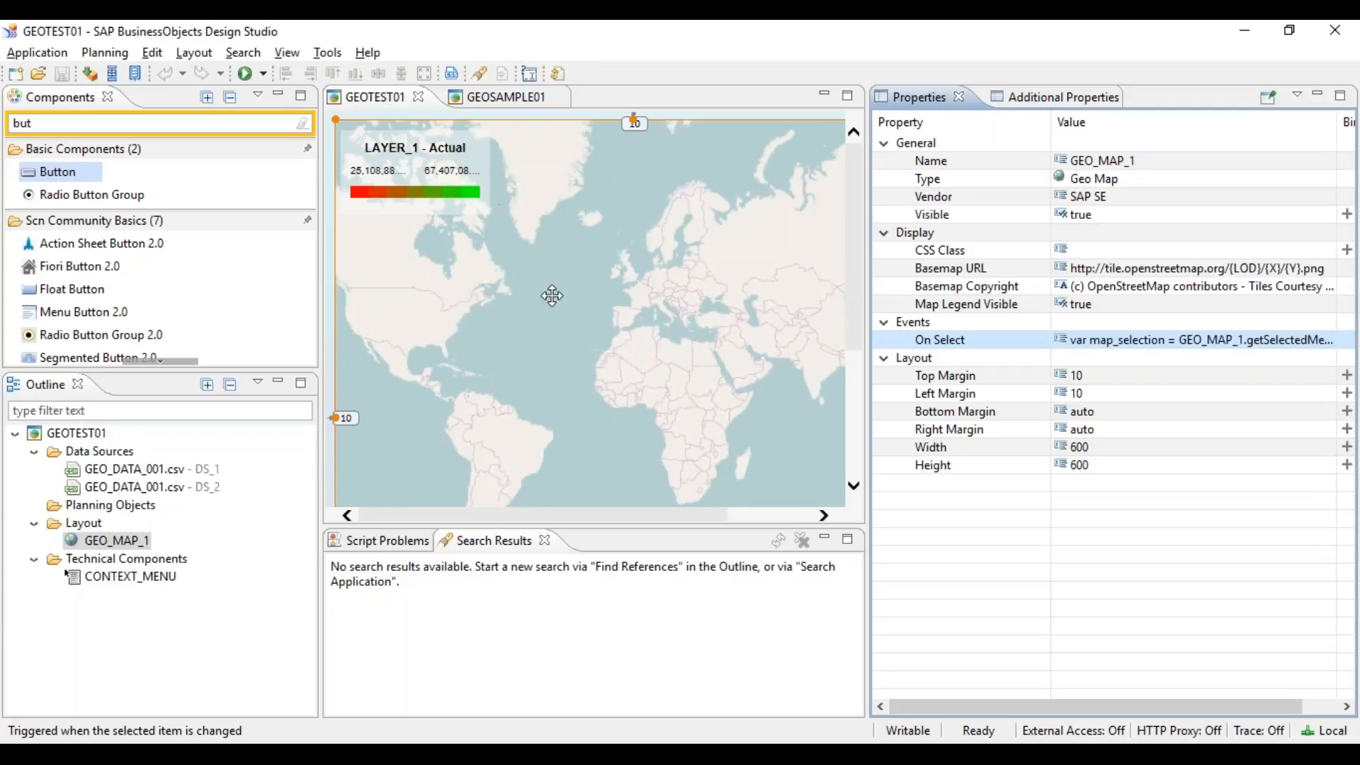
left_click(252, 75)
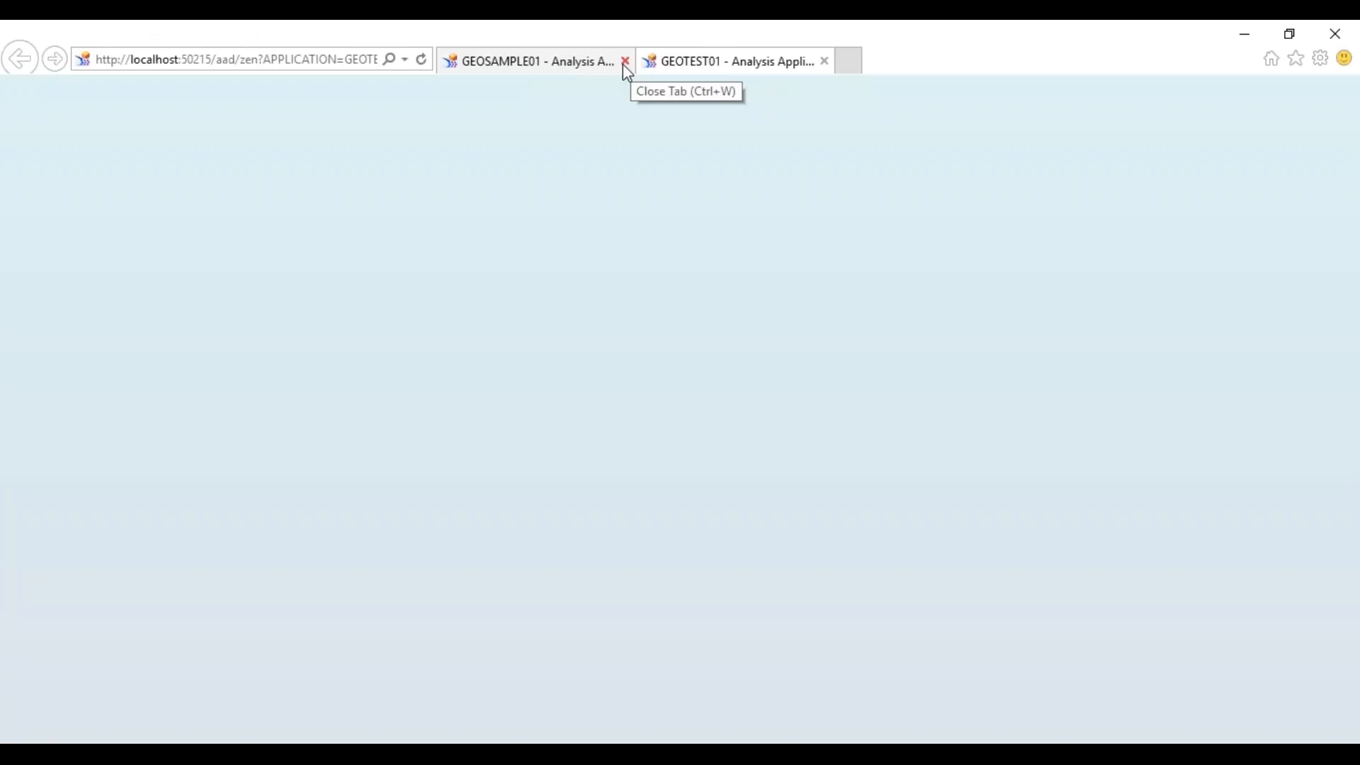
left_click(626, 61)
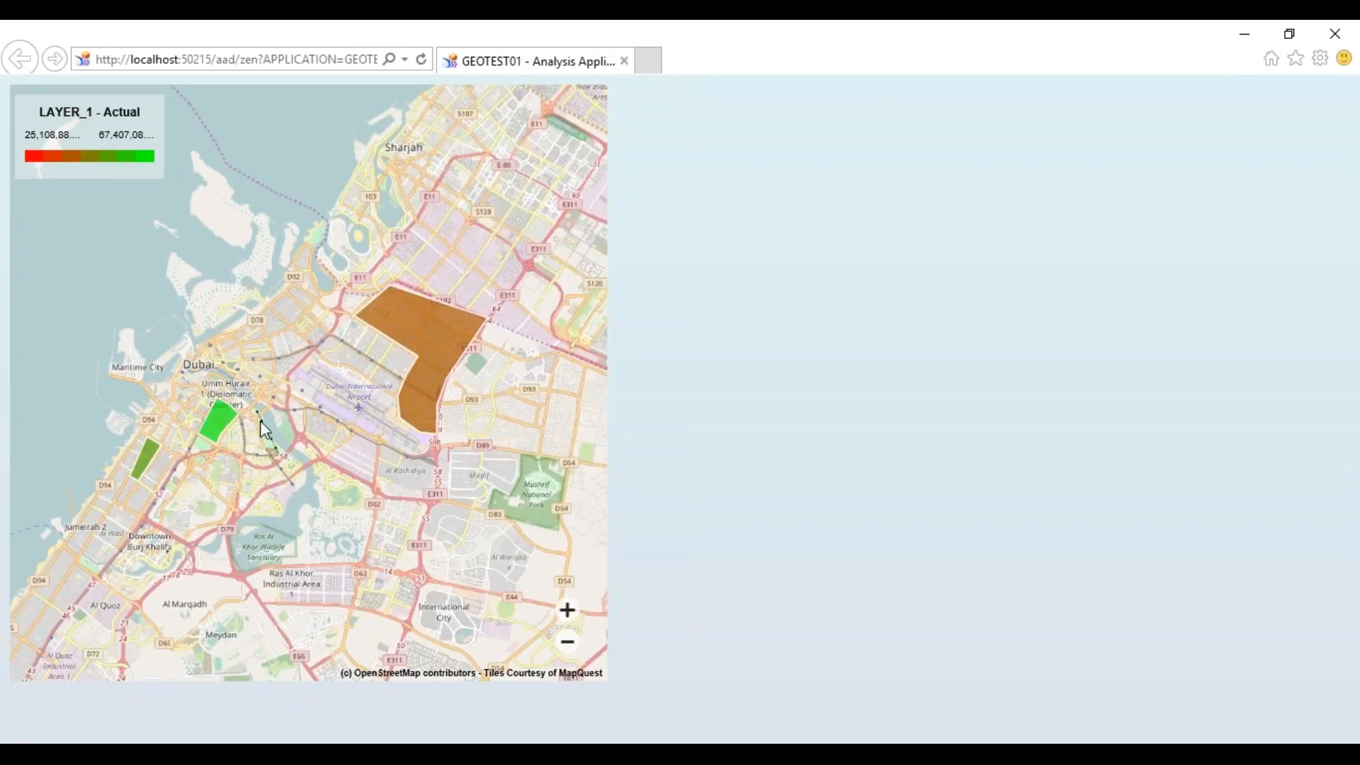
Step: Select the Al Karama area on the GEOTEST01 map to drill down to its stores, and select the Store5 marker
mouse_move(223, 425)
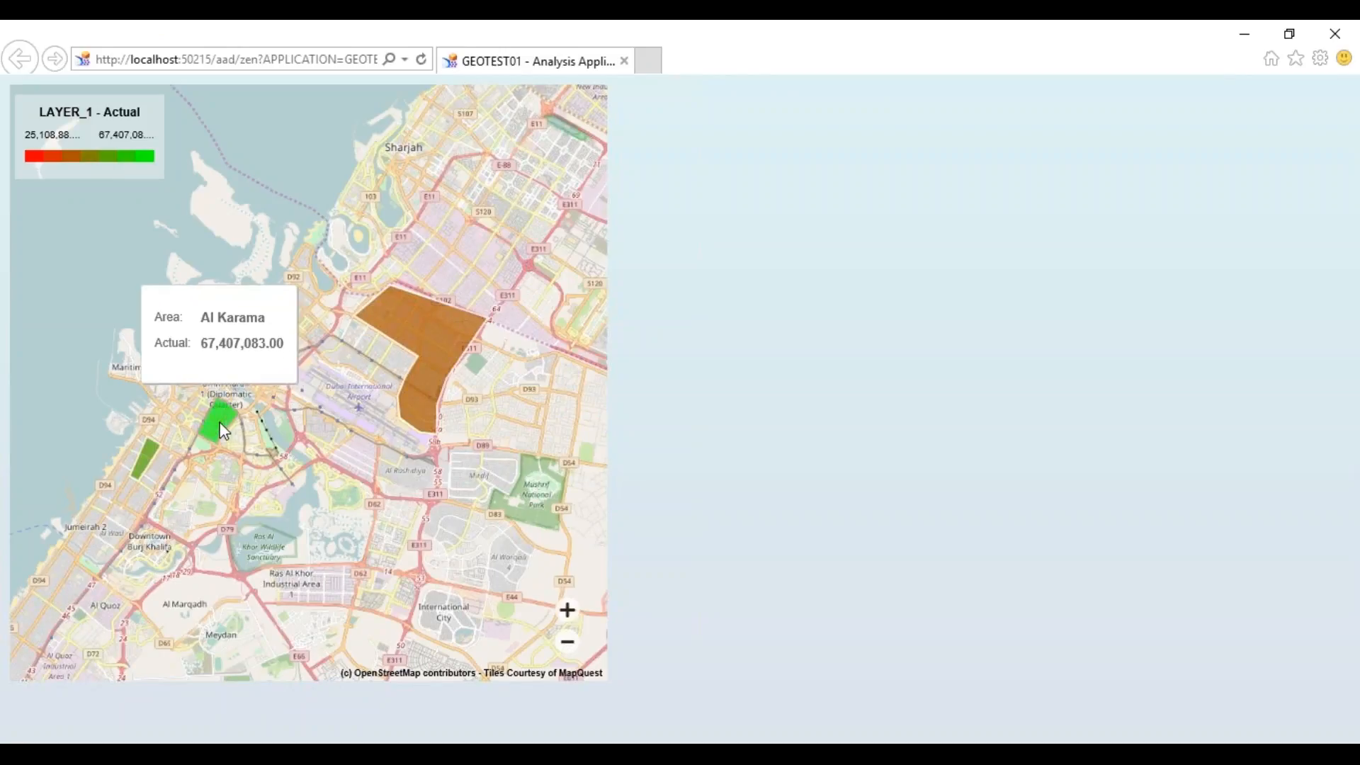
left_click(223, 429)
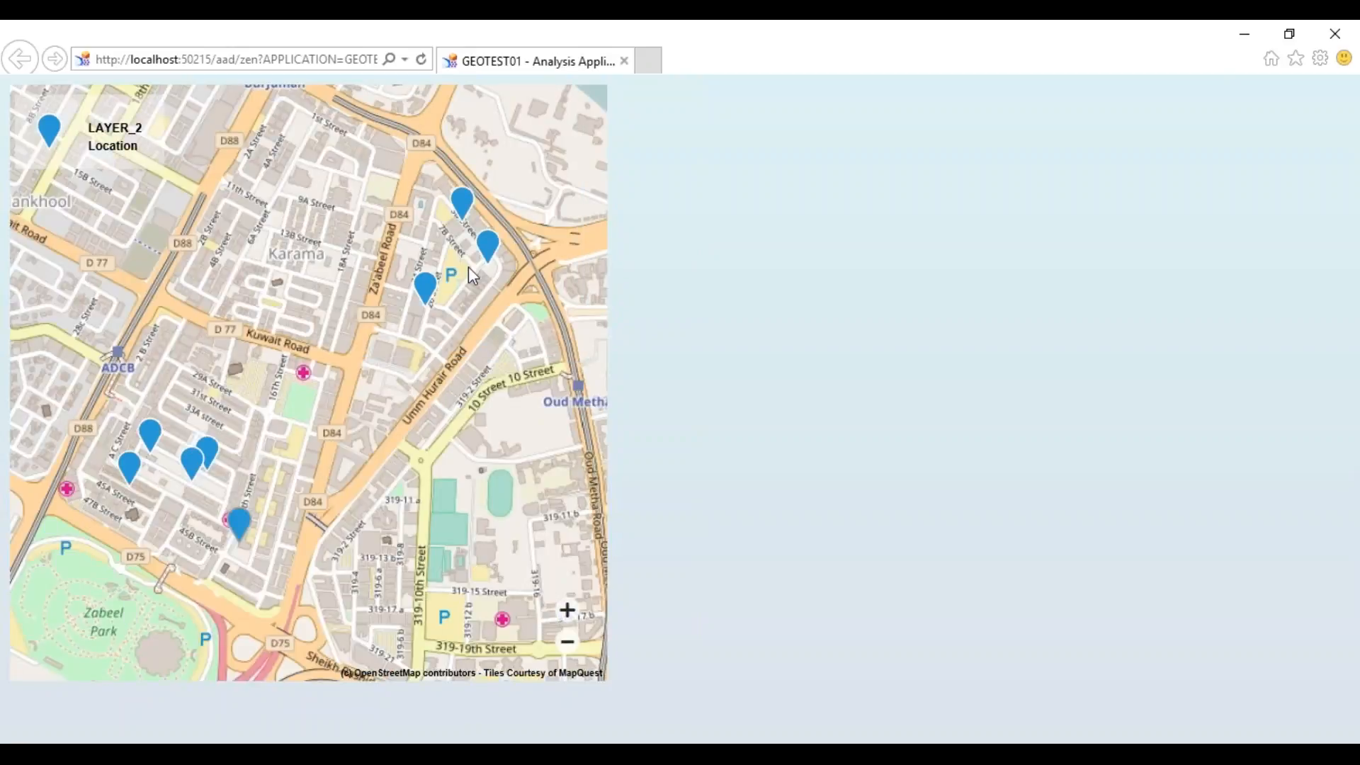
mouse_move(199, 458)
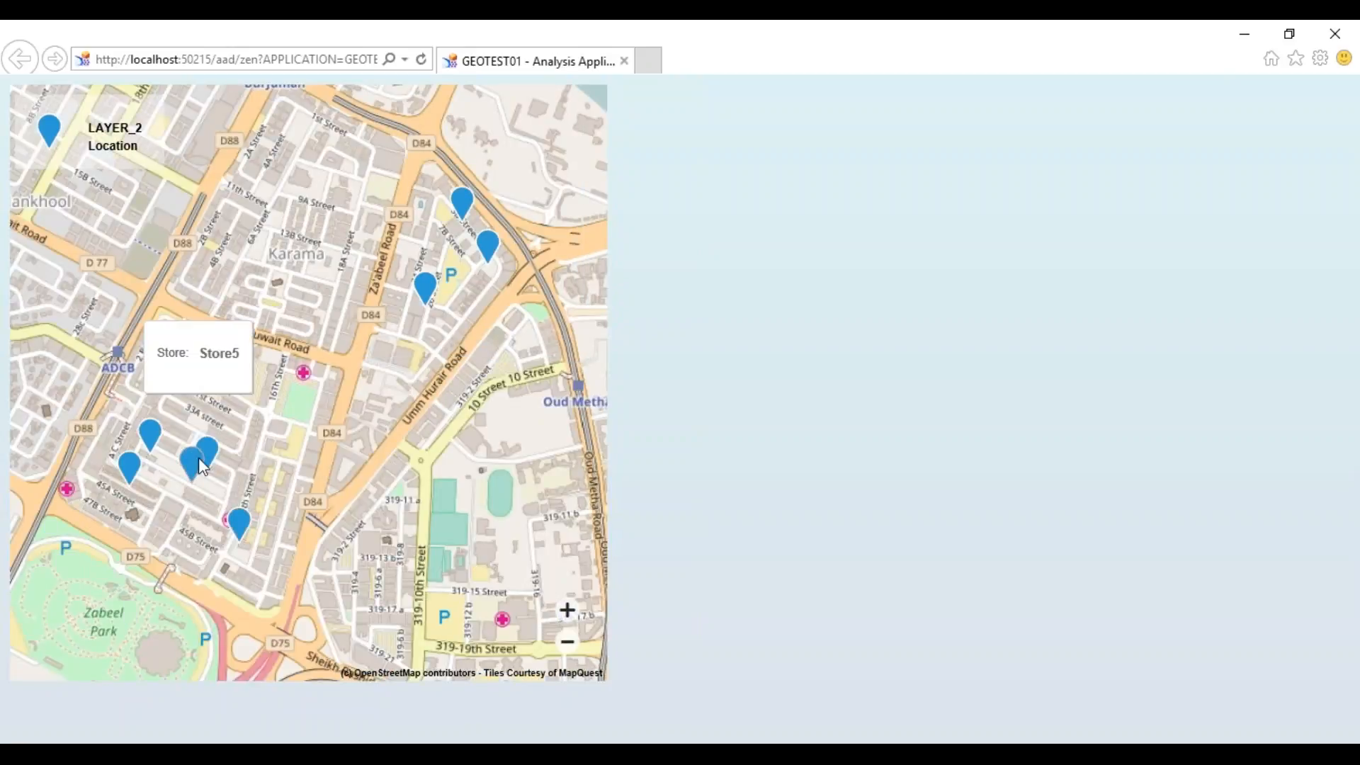
left_click(198, 457)
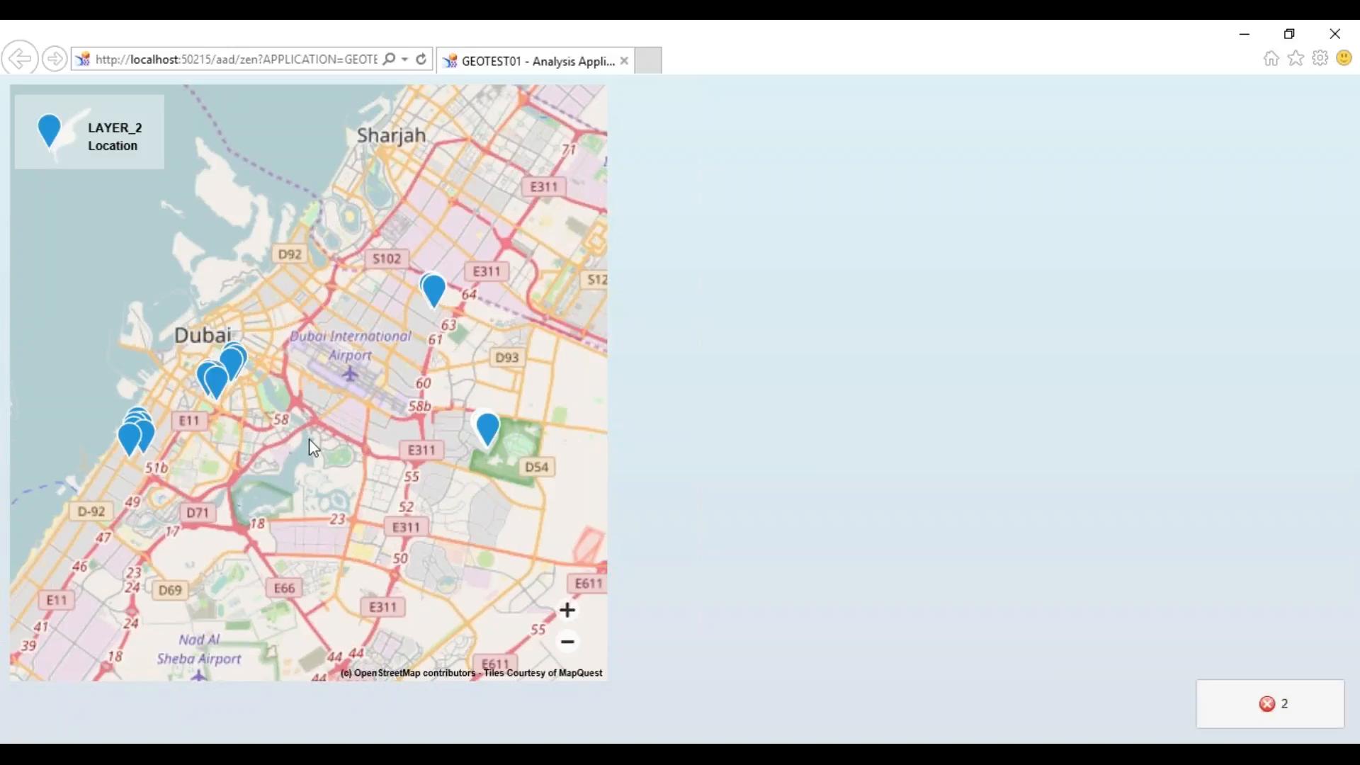
Step: Open the message list of the GEOTEST01 preview and clear all messages
mouse_move(216, 388)
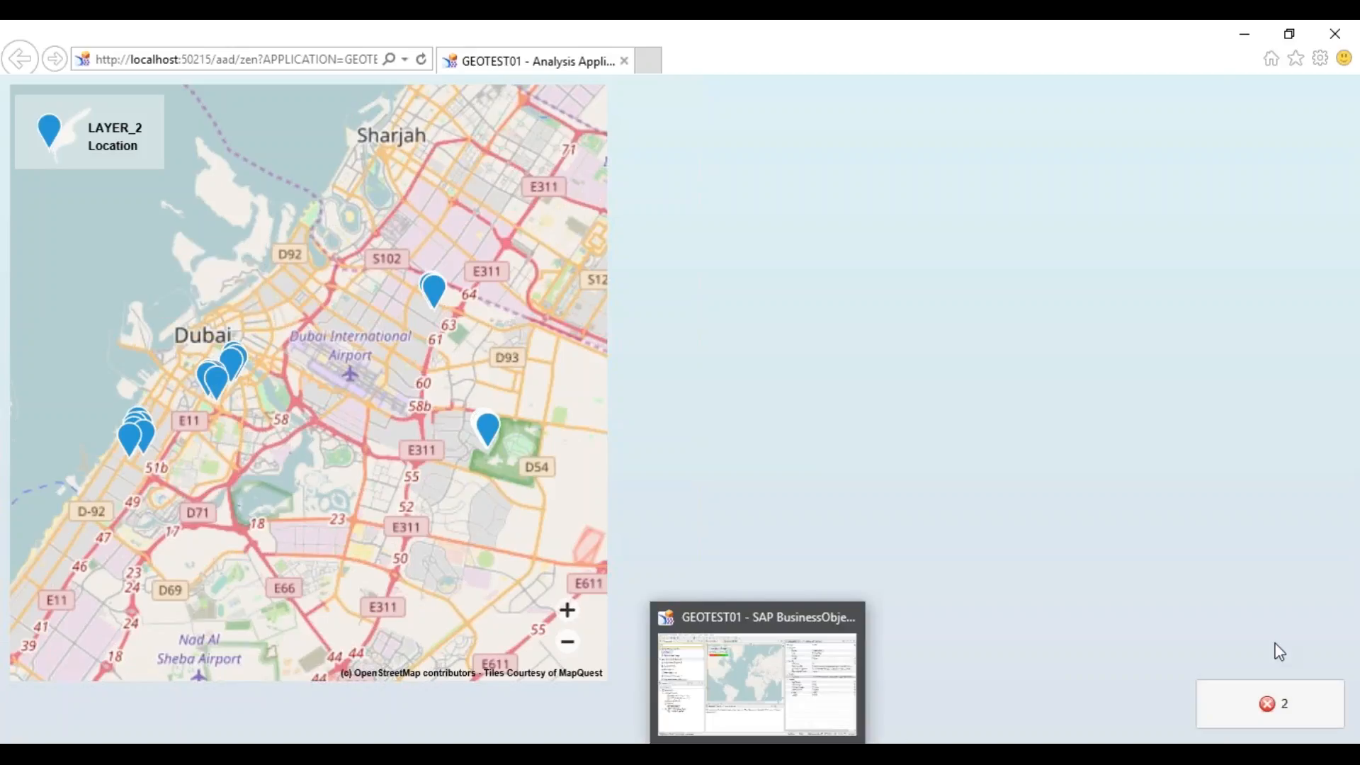
left_click(1273, 703)
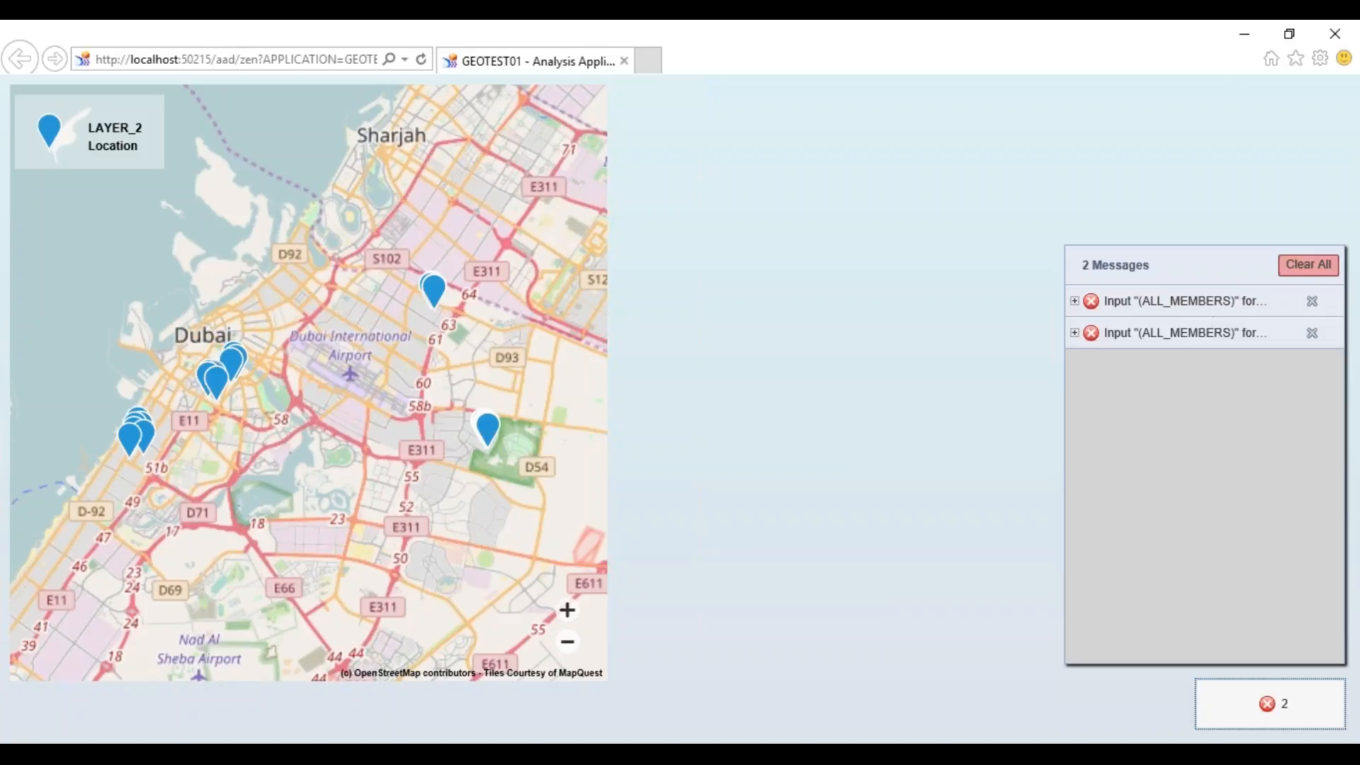
left_click(1308, 266)
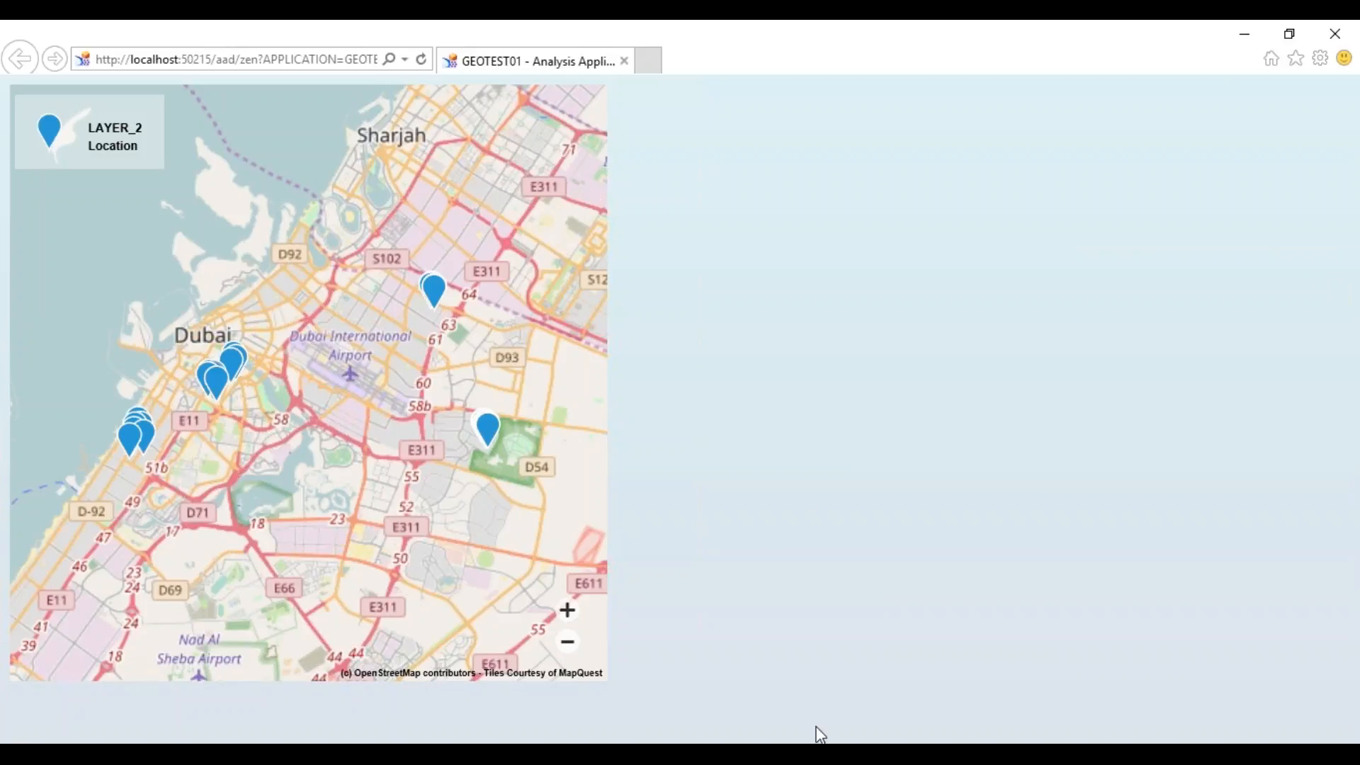
Step: Close the GEOTEST01 preview and open the On Select script of GEO_MAP_1 in SAP BusinessObjects Design Studio
left_click(1335, 33)
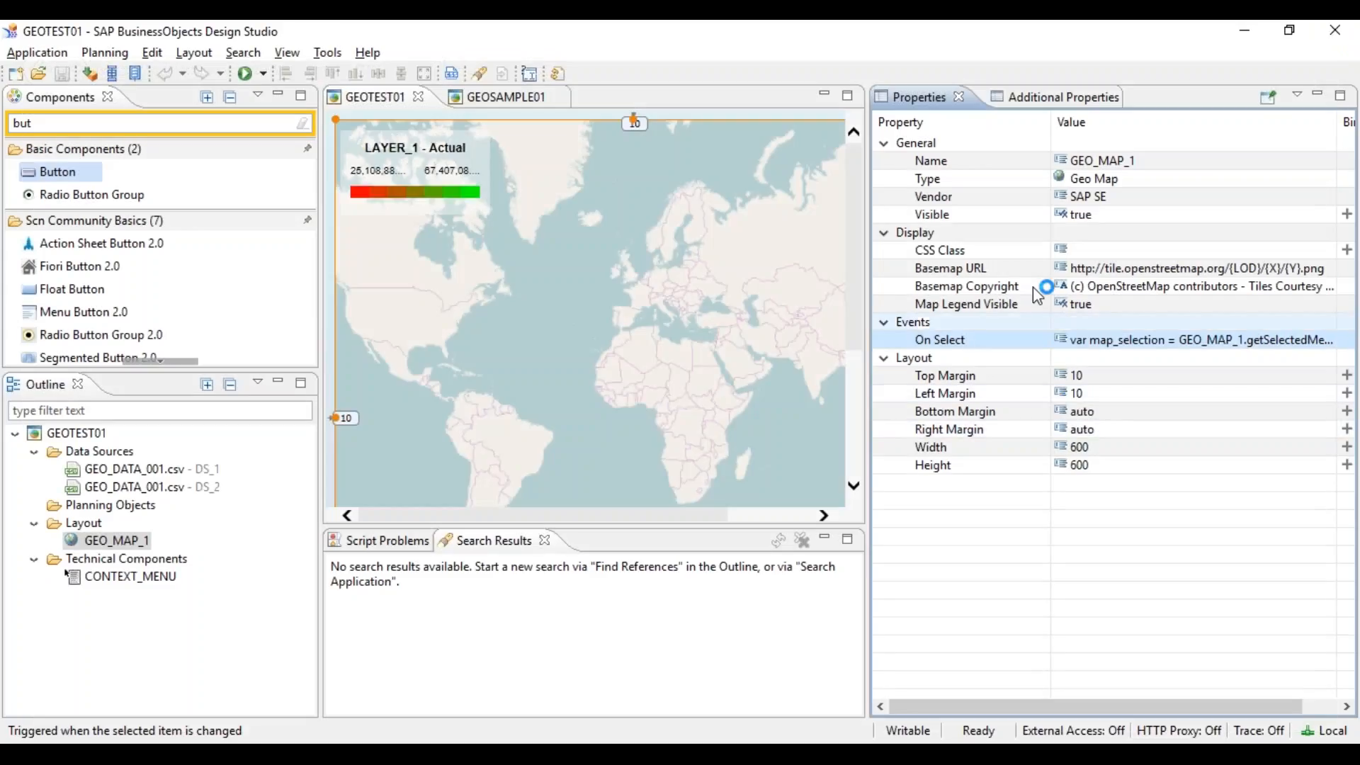
left_click(1327, 342)
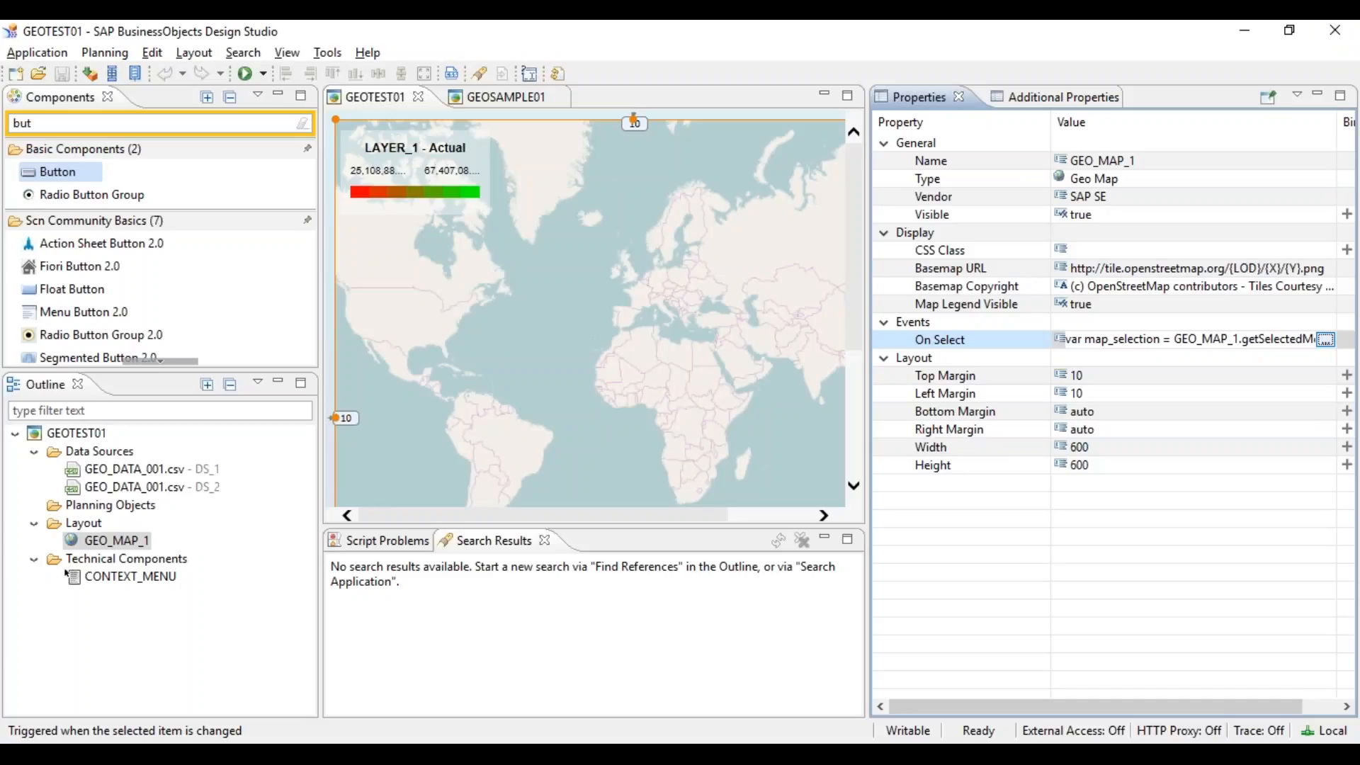
left_click(1325, 340)
left_click(587, 391)
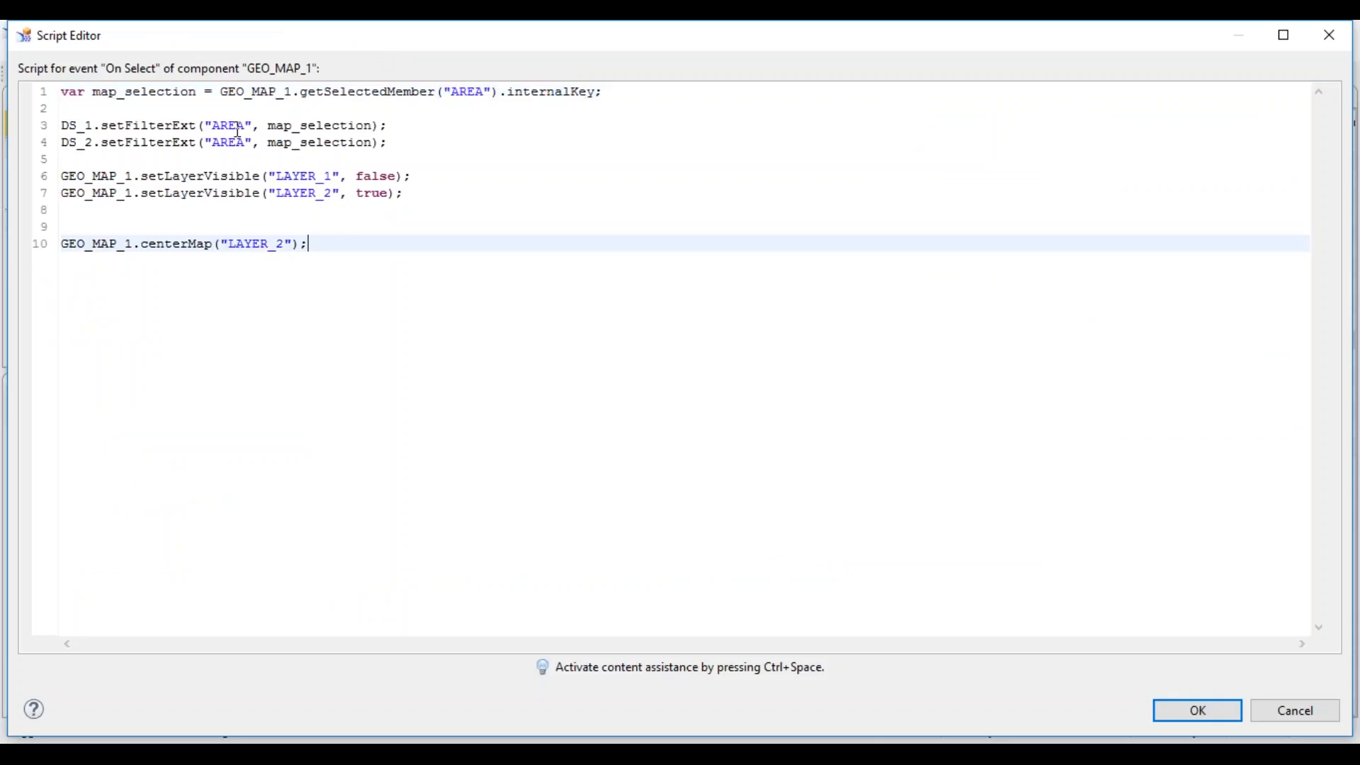
Step: Examine the map_selection variable and its getSelectedMember("AREA").internalKey assignment, including the variable's type hint
left_click(66, 94)
left_click_drag(65, 94, 106, 88)
left_click(193, 90)
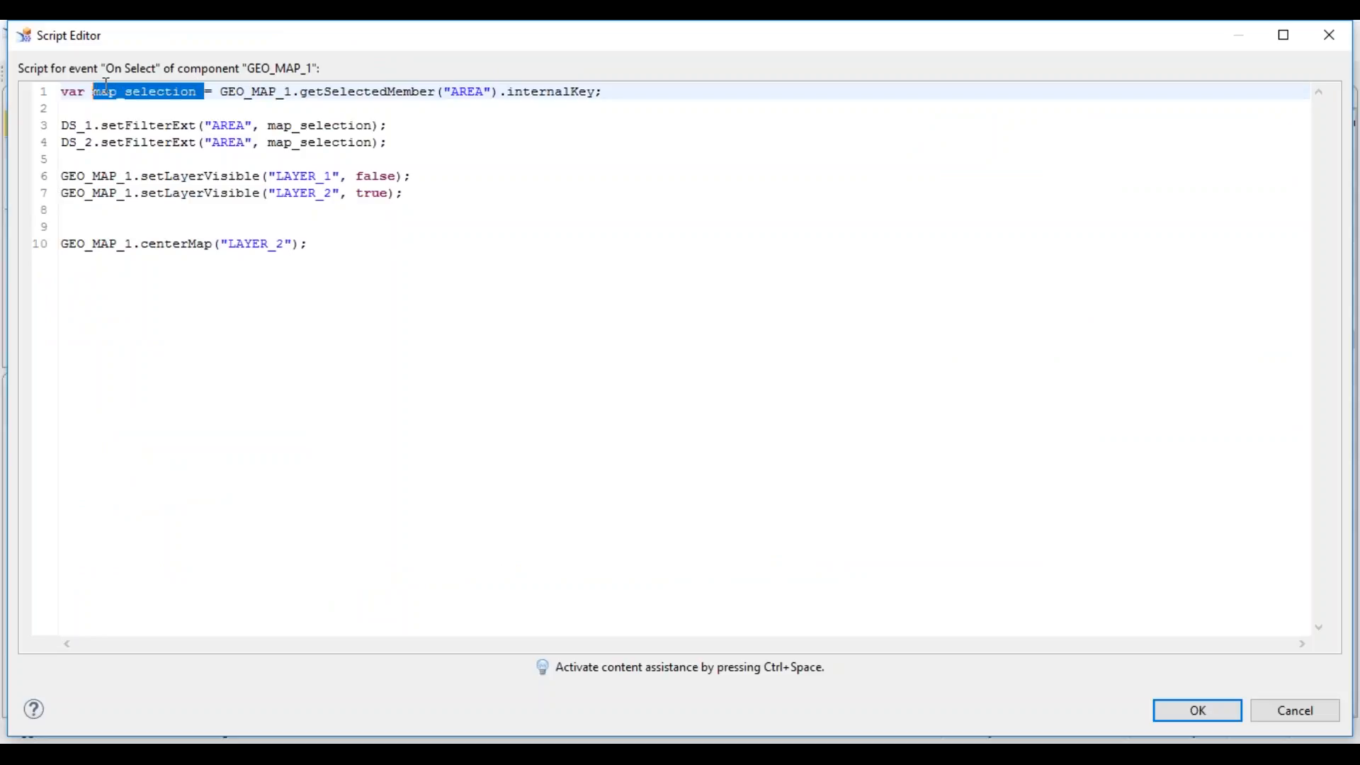
left_click_drag(220, 92, 616, 95)
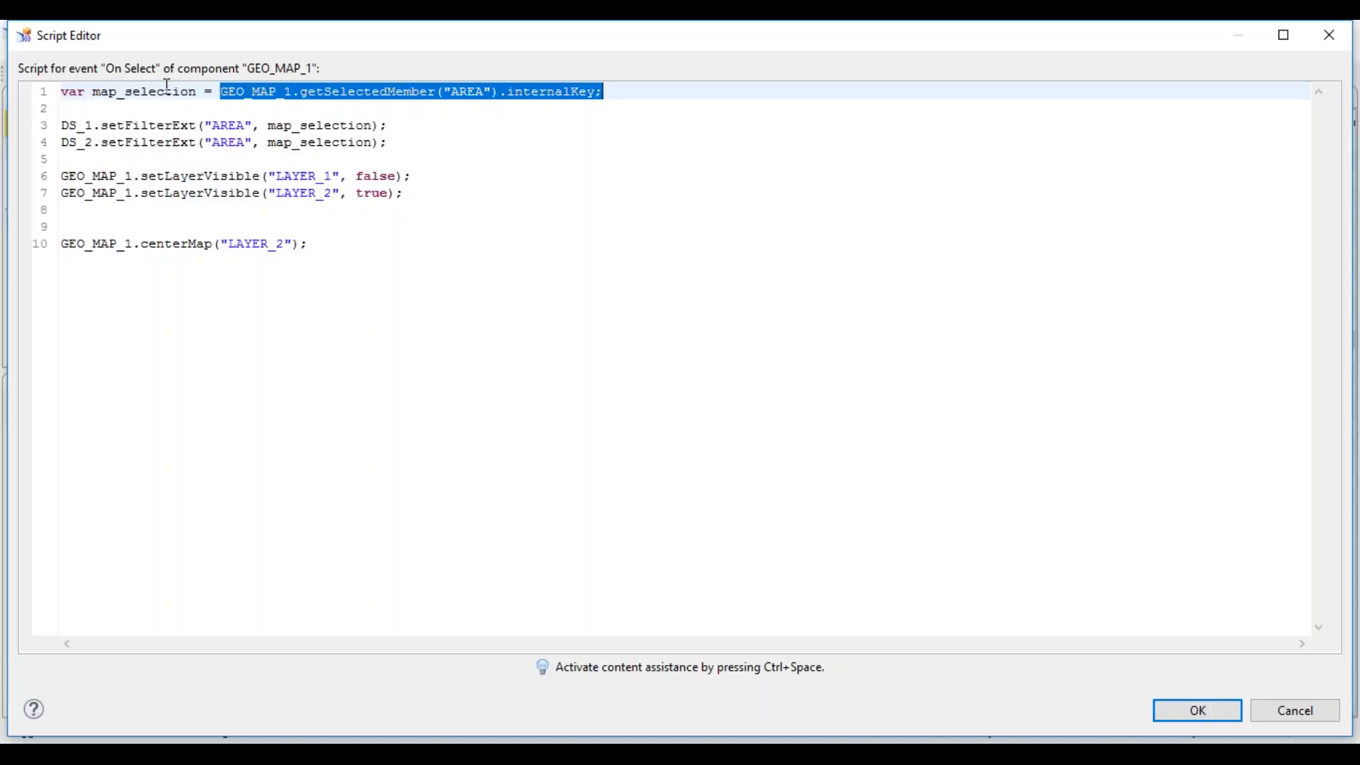
mouse_move(202, 90)
mouse_move(99, 87)
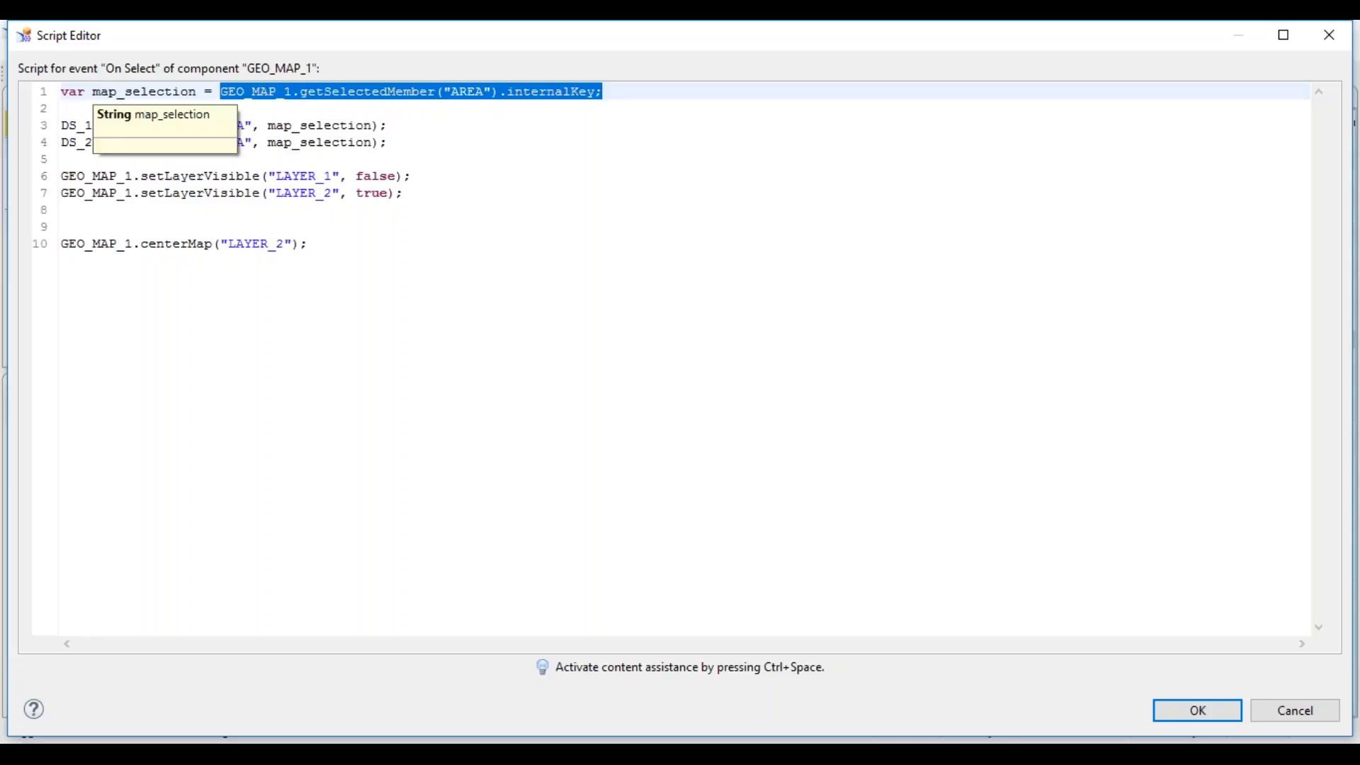
Step: Examine the DS_1 and DS_2 filter lines on AREA and read the help for setFilterExt
left_click(110, 126)
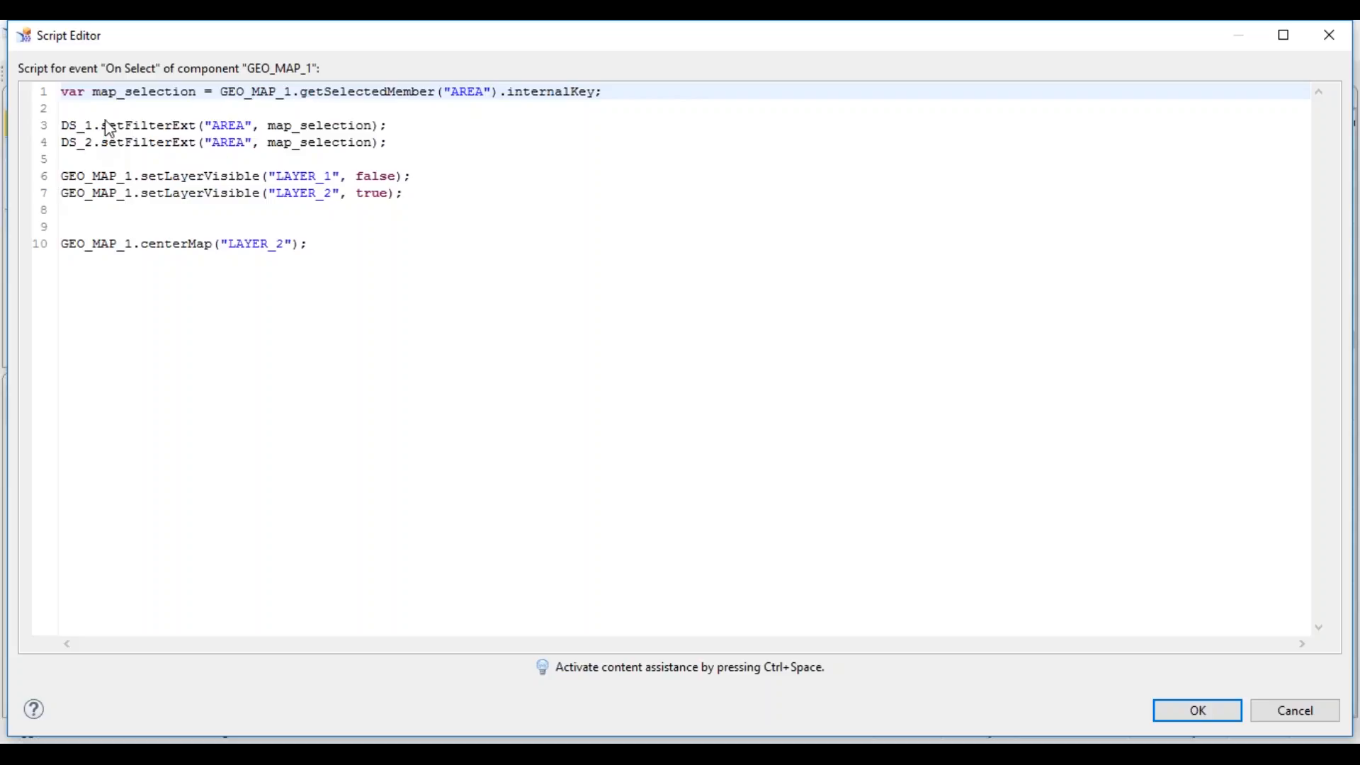
left_click(72, 127)
left_click_drag(72, 130, 394, 118)
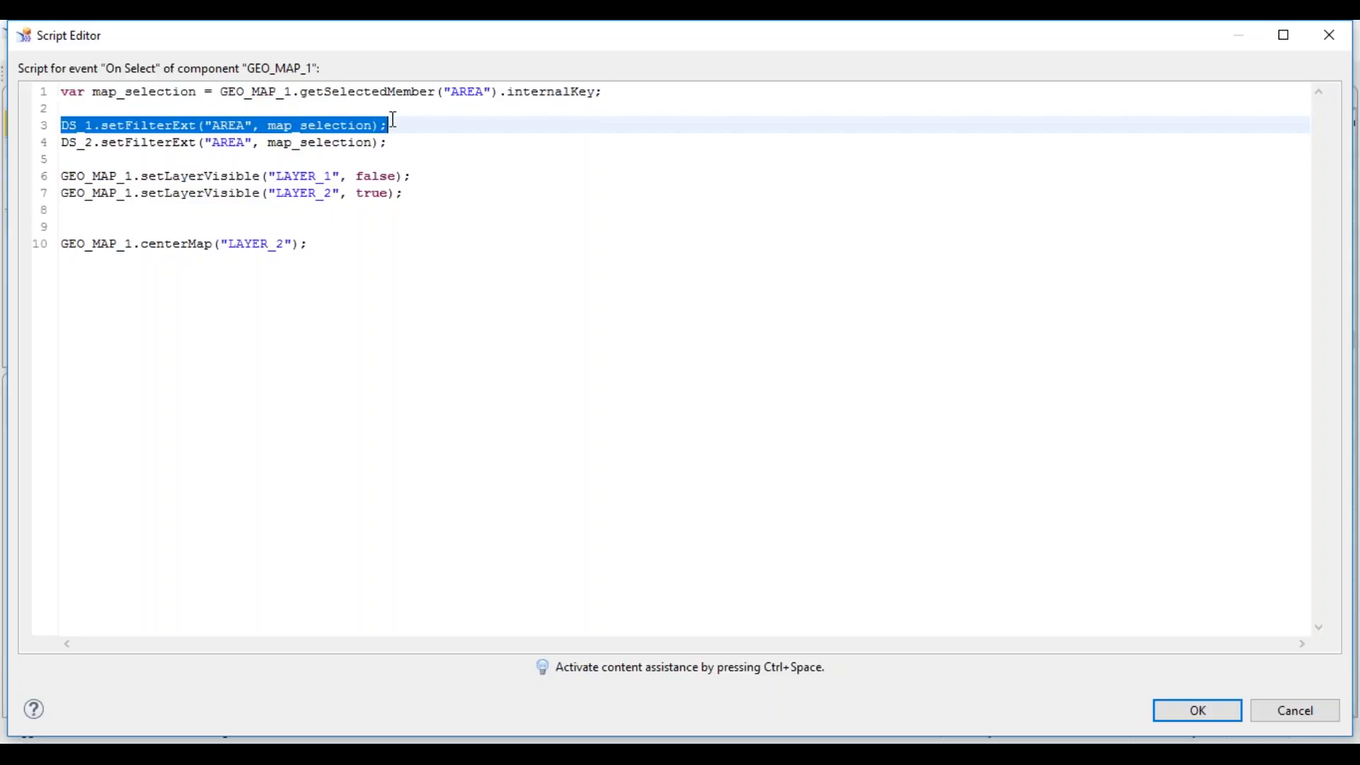
left_click(366, 126)
mouse_move(377, 138)
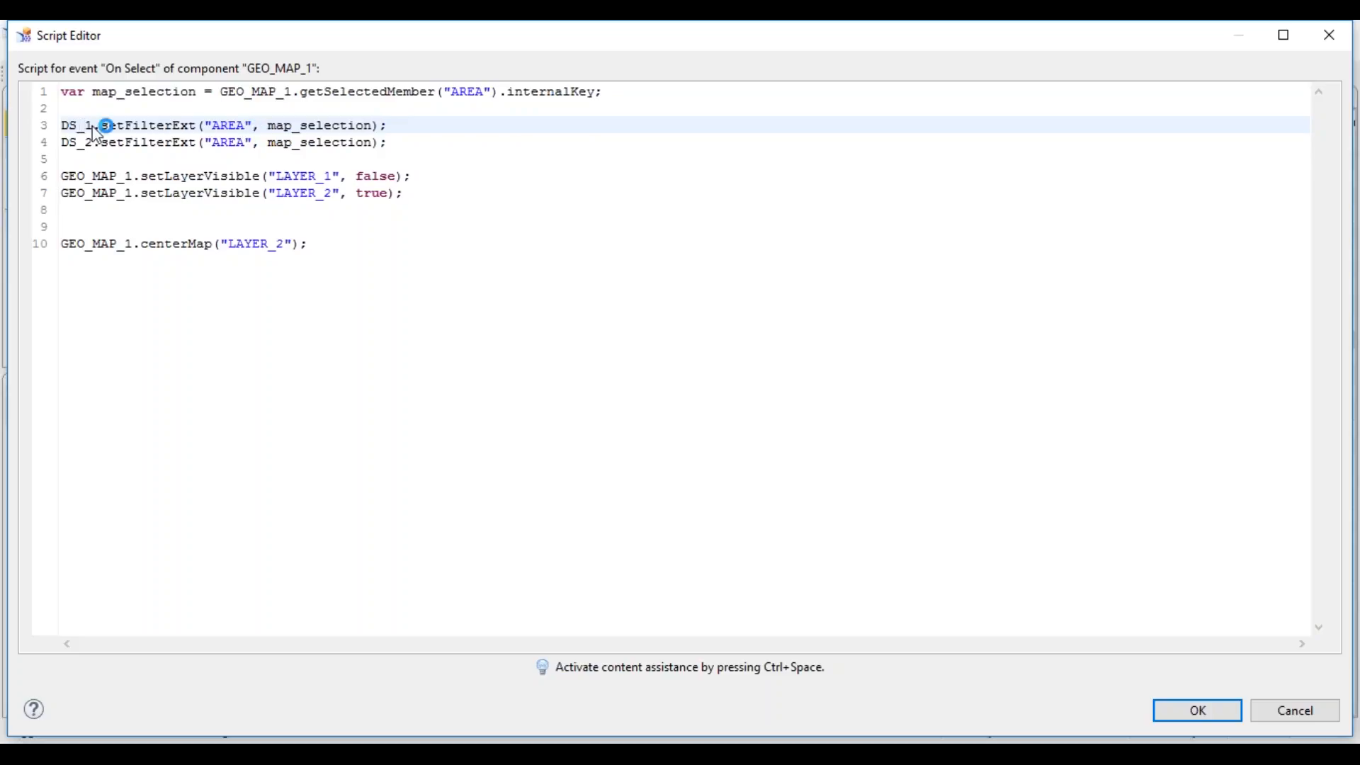
mouse_move(99, 125)
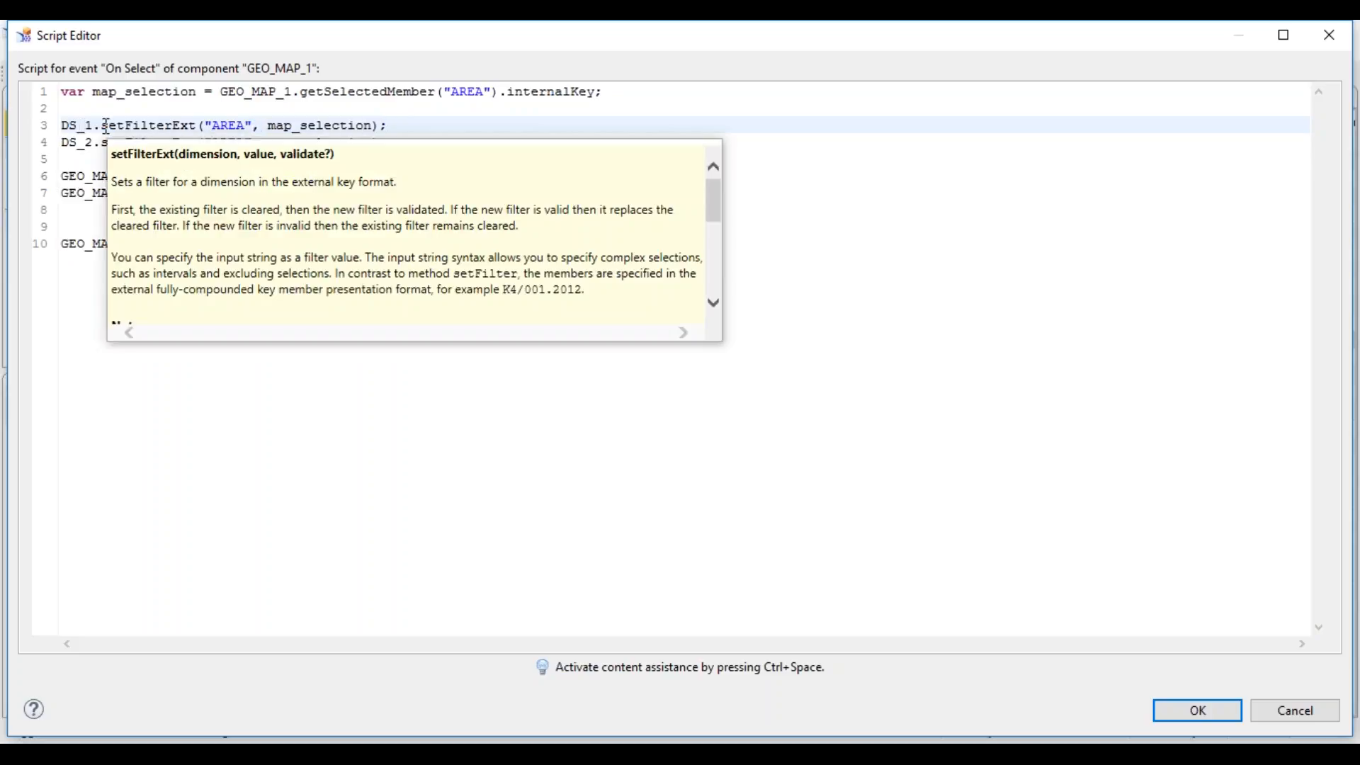
left_click_drag(61, 125, 388, 122)
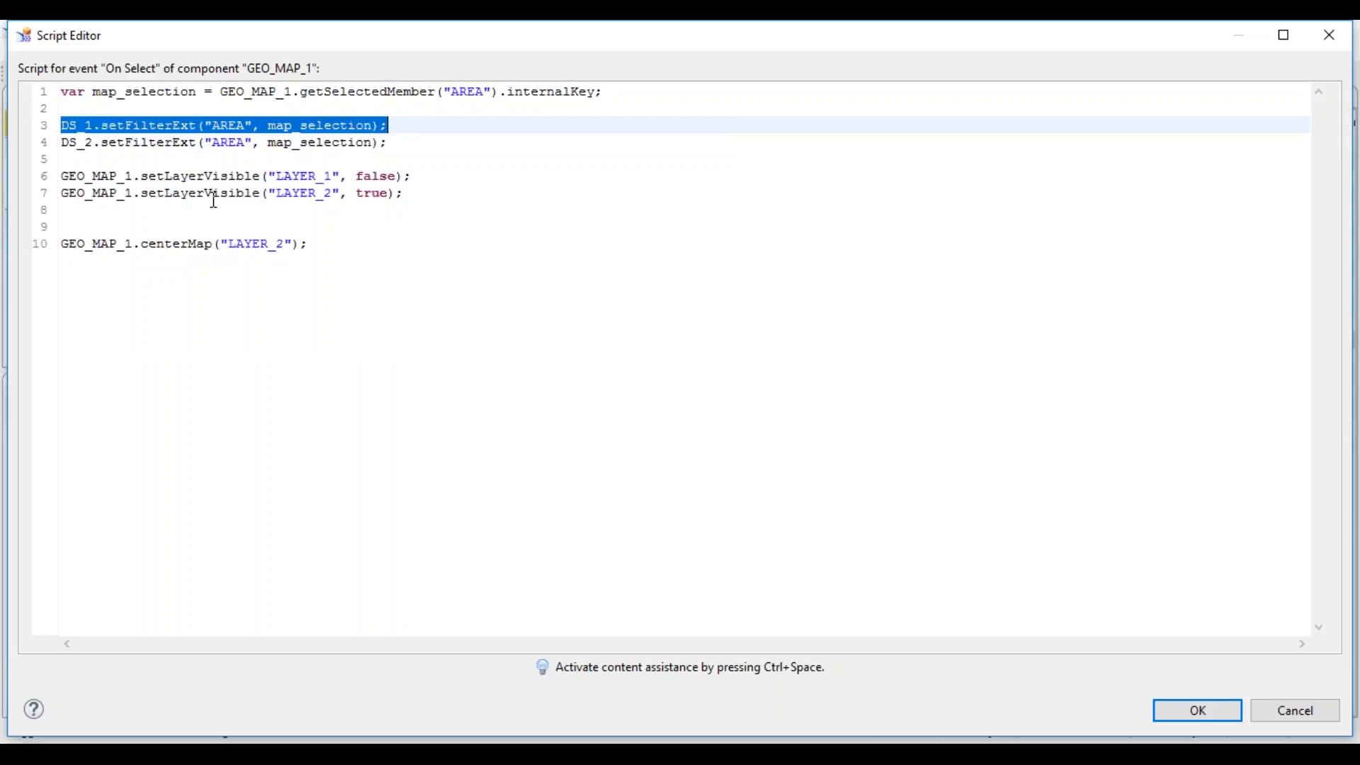
Step: Examine the setLayerVisible lines for LAYER_1 and LAYER_2 and close the script without changes
mouse_move(62, 175)
left_mouse_down()
mouse_move(142, 193)
mouse_move(429, 198)
mouse_move(370, 177)
mouse_move(247, 191)
mouse_move(65, 179)
left_mouse_up()
left_click(429, 198)
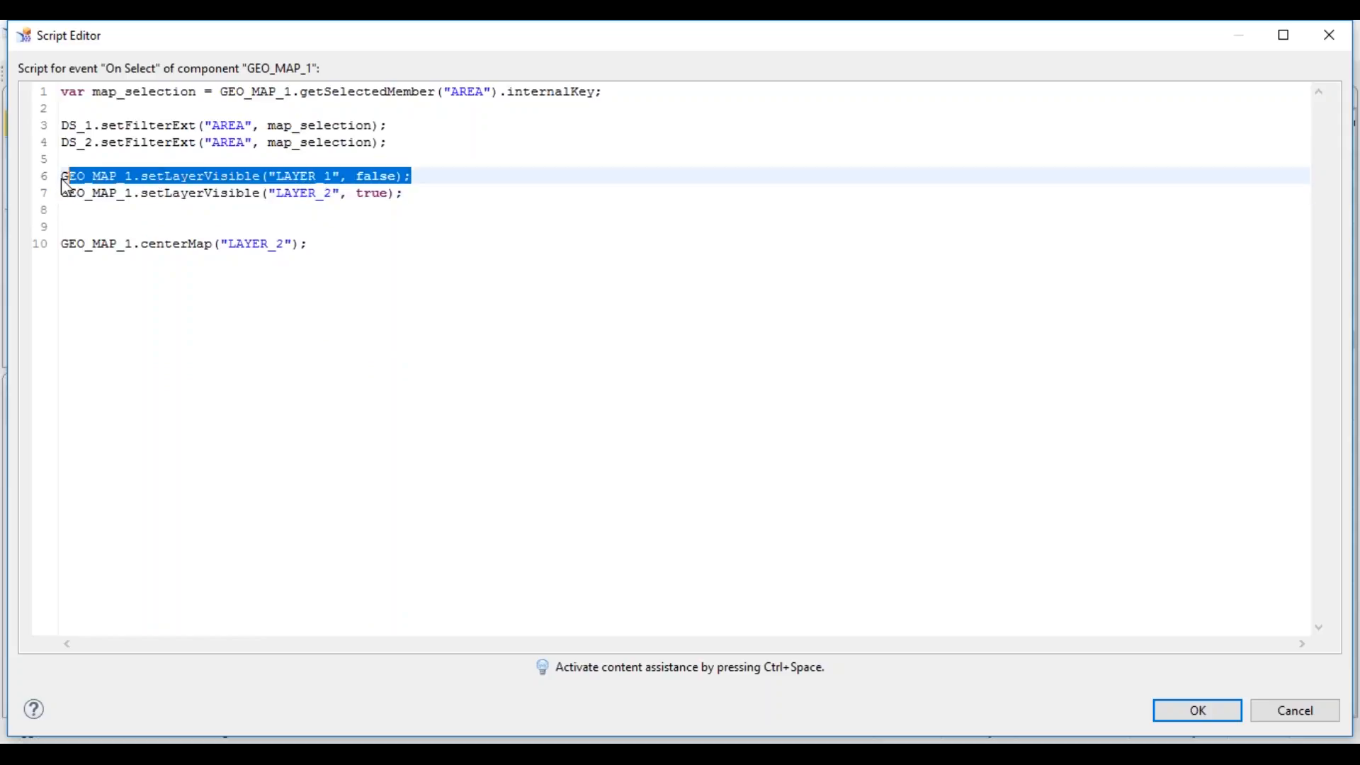
left_click(73, 194)
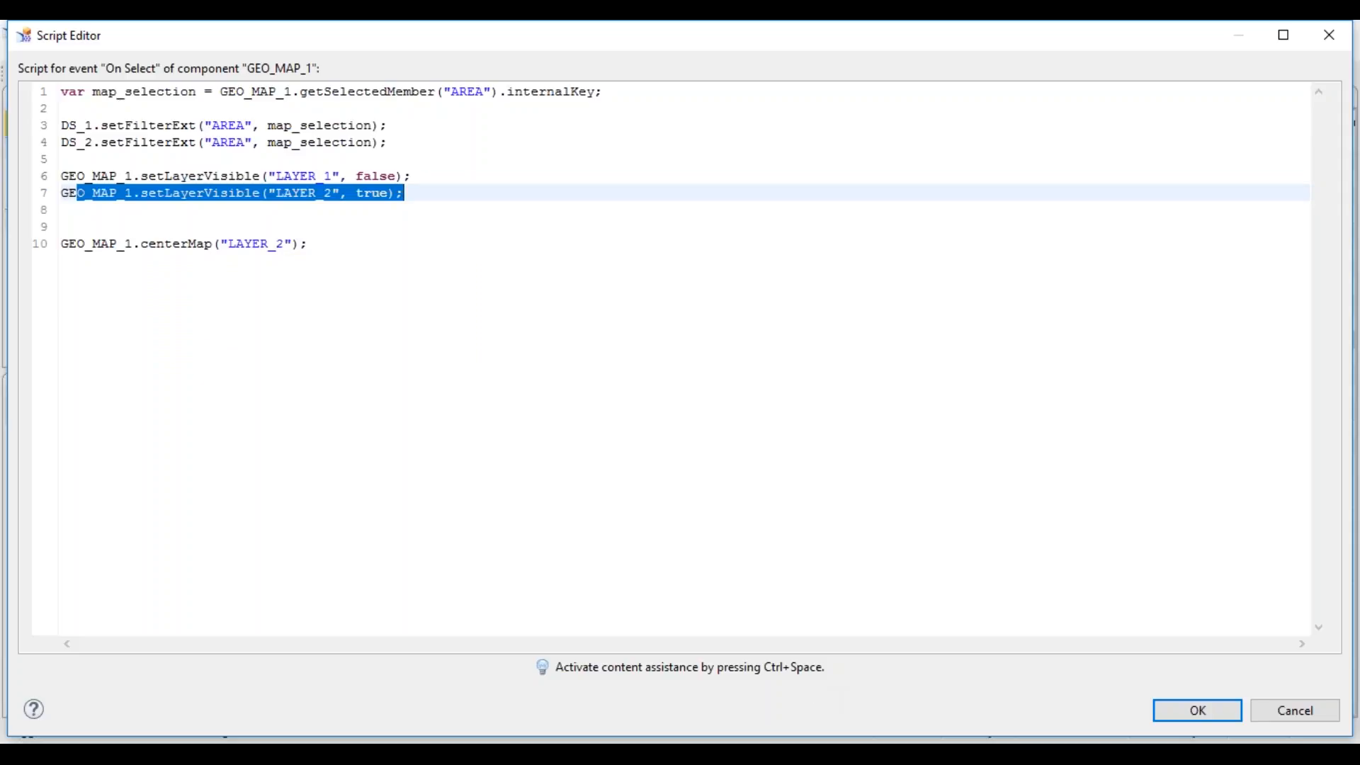
left_click(1281, 711)
Step: Run GEOTEST01 in the browser, drill down from the small westernmost area to its stores, and zoom the map out to wider Dubai
left_click(245, 74)
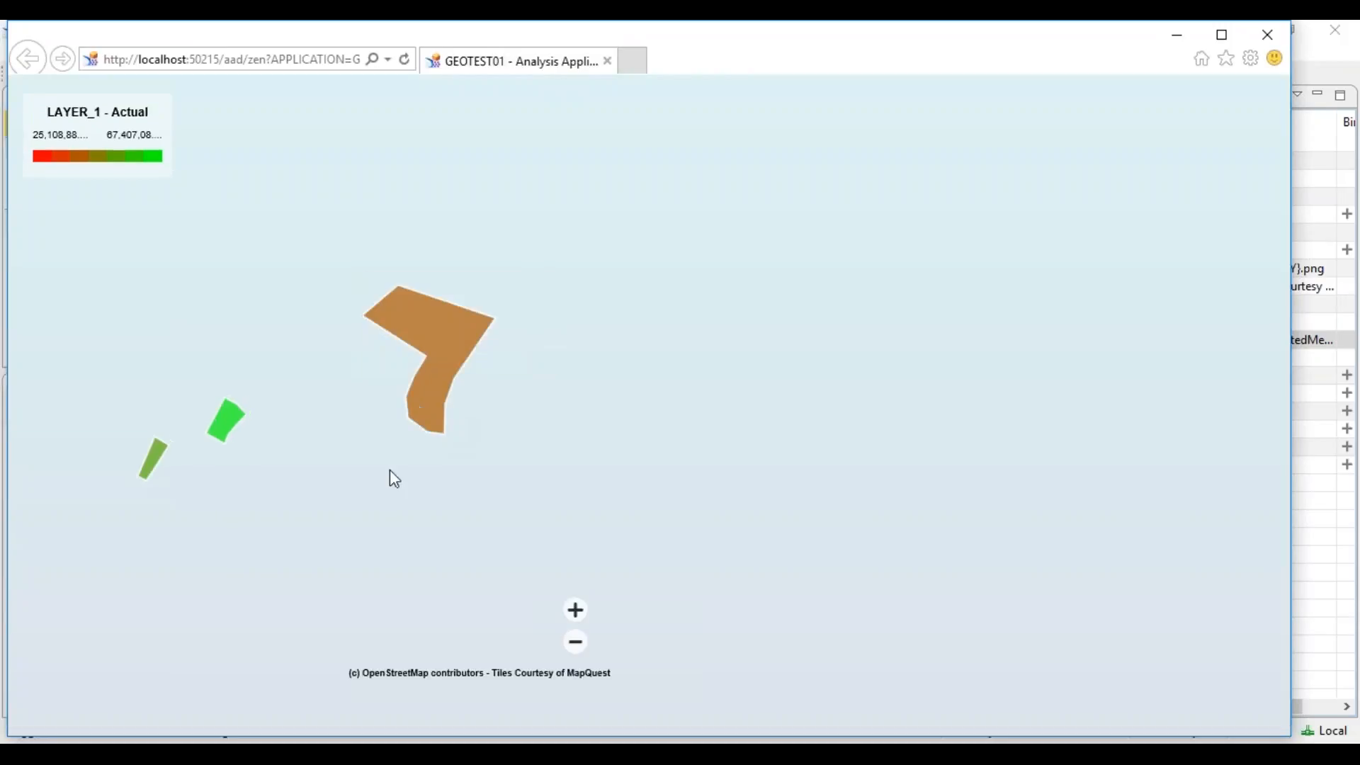
mouse_move(152, 464)
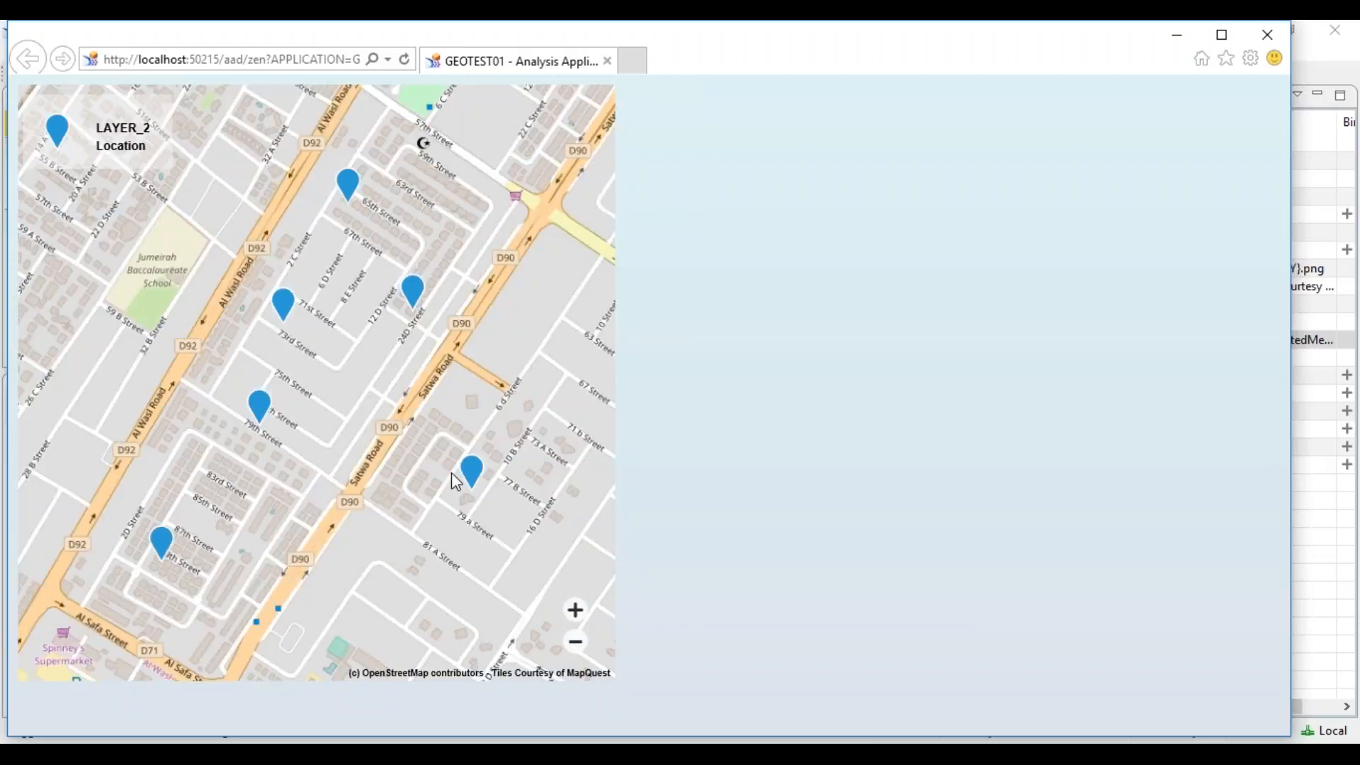
left_click(577, 644)
left_click(577, 645)
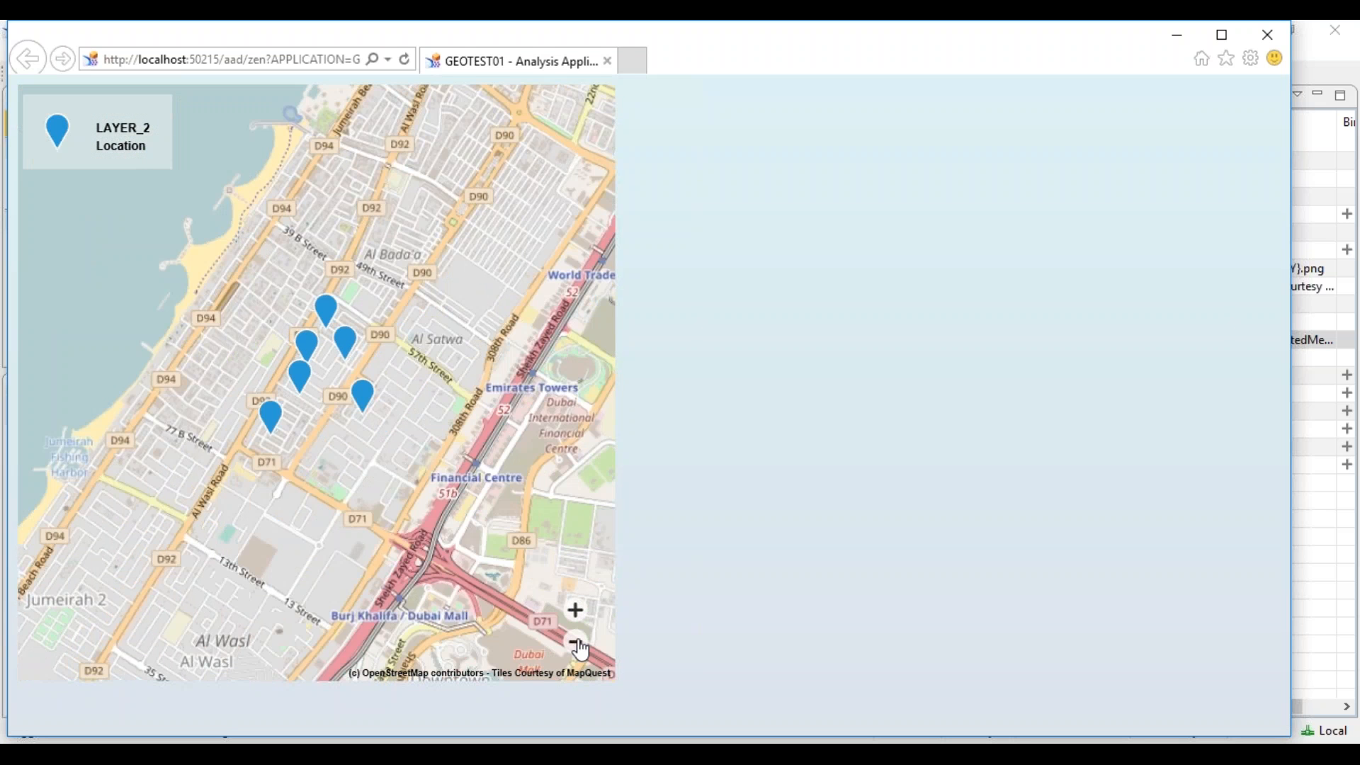
left_click(577, 645)
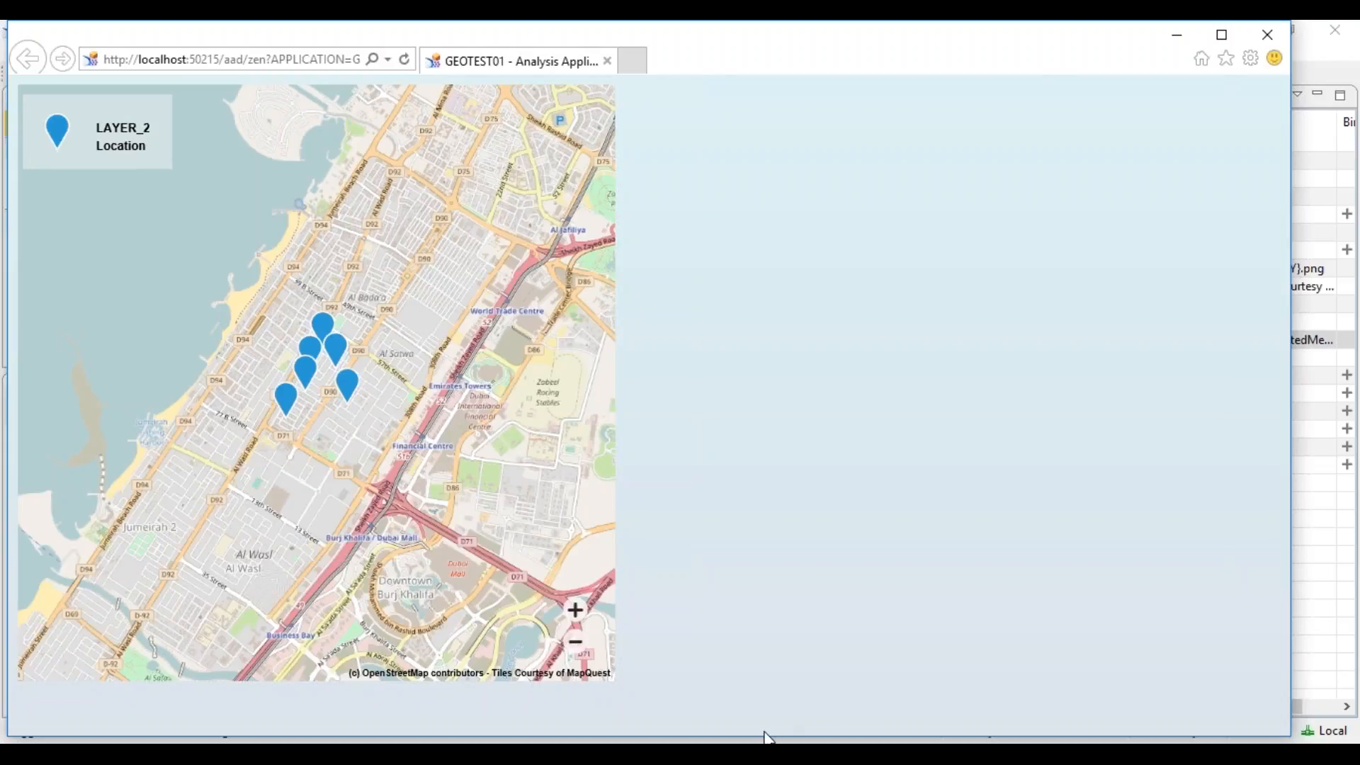
mouse_move(761, 751)
left_click(575, 649)
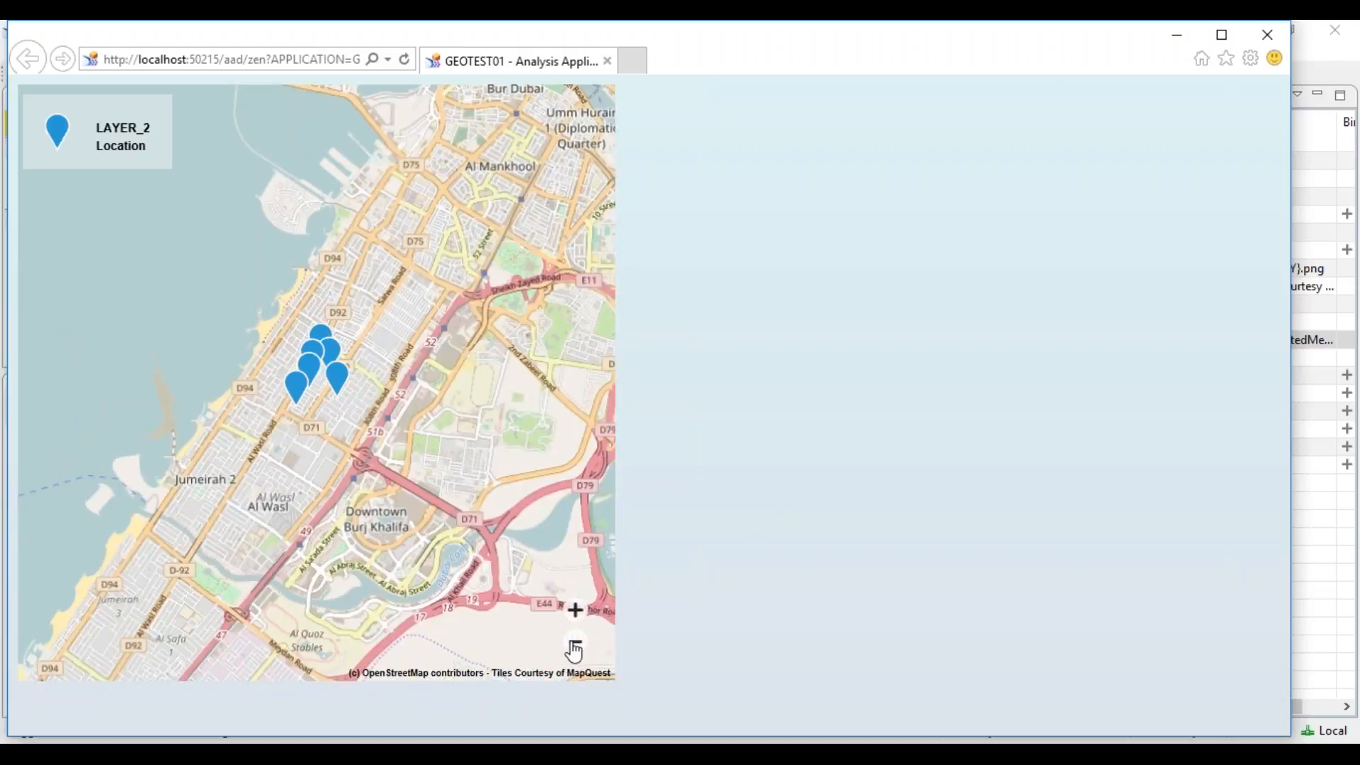
left_click(575, 649)
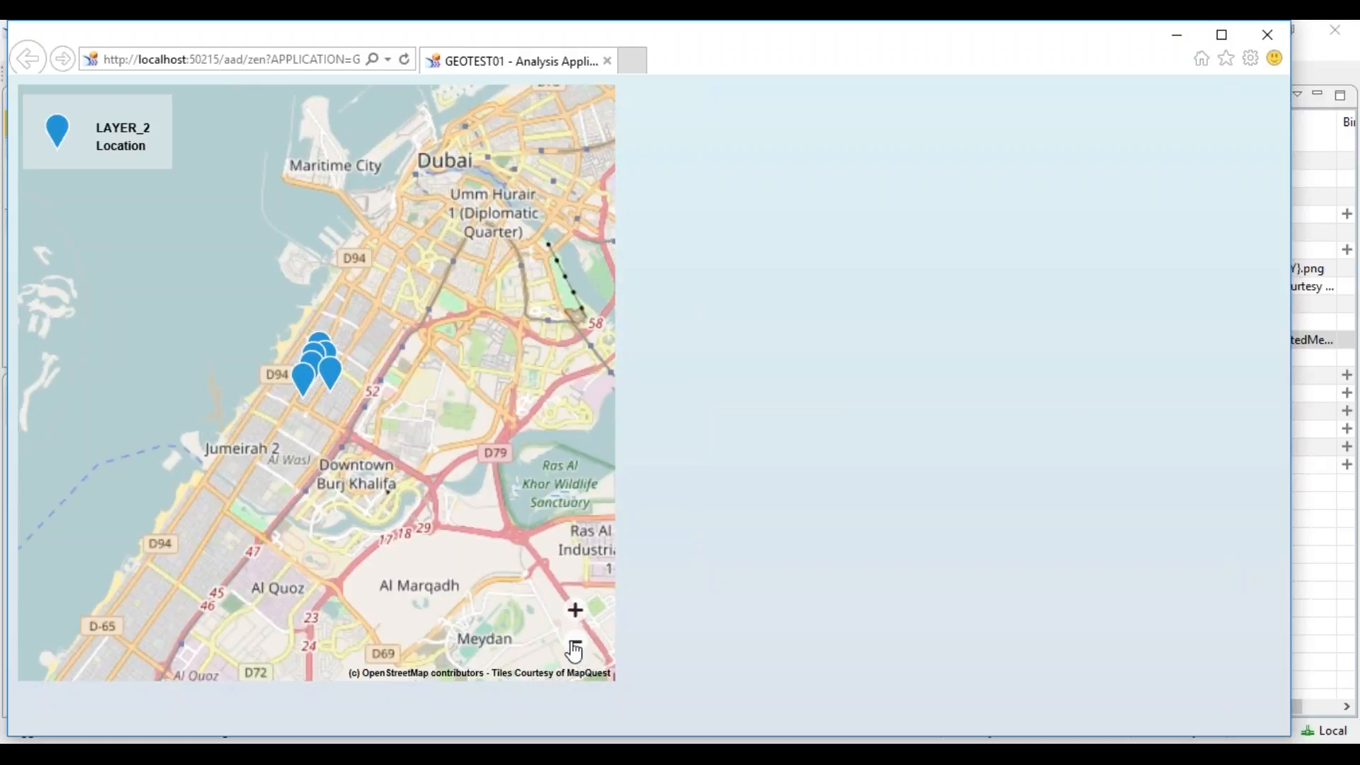
mouse_move(659, 754)
Step: Return to SAP BusinessObjects Design Studio and review the LAYER_1 and LAYER_2 settings in the additional properties of GEO_MAP_1
key("alt+Tab")
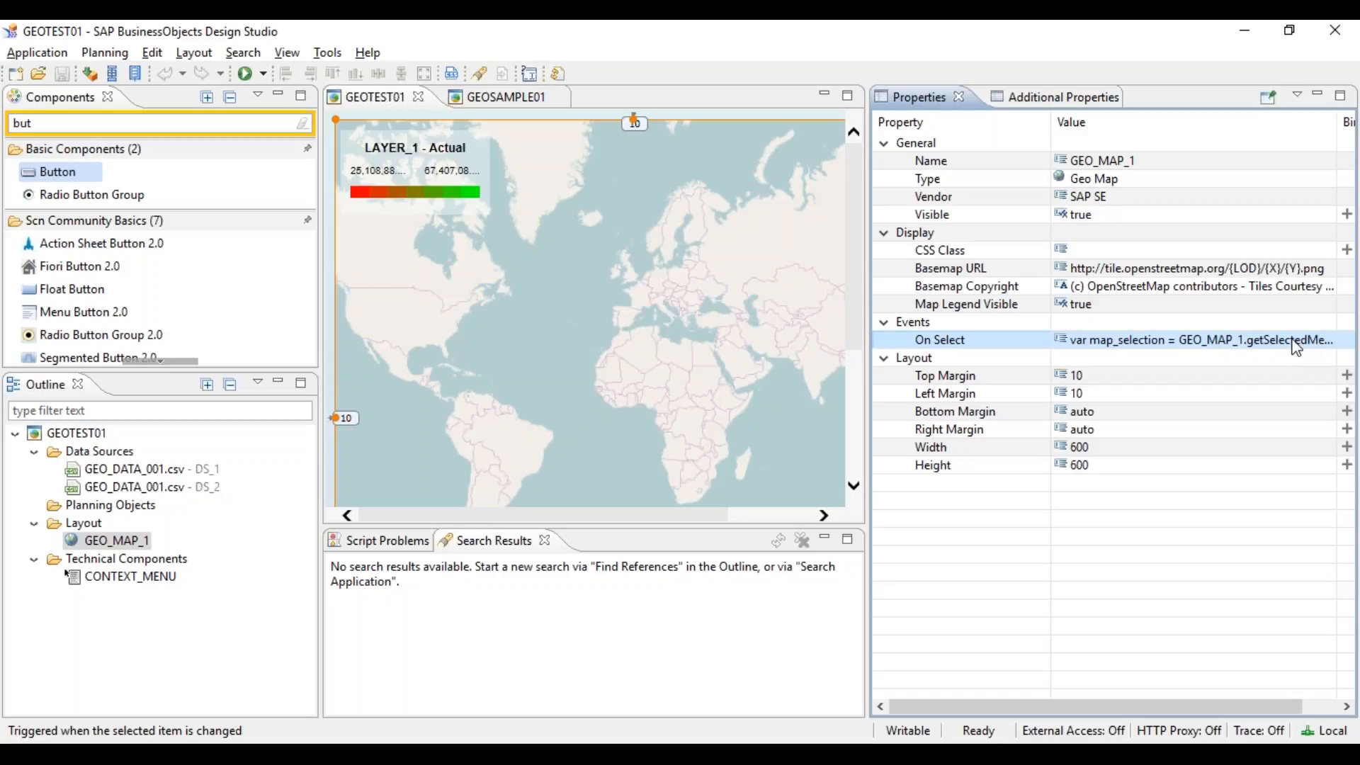
left_click(1041, 97)
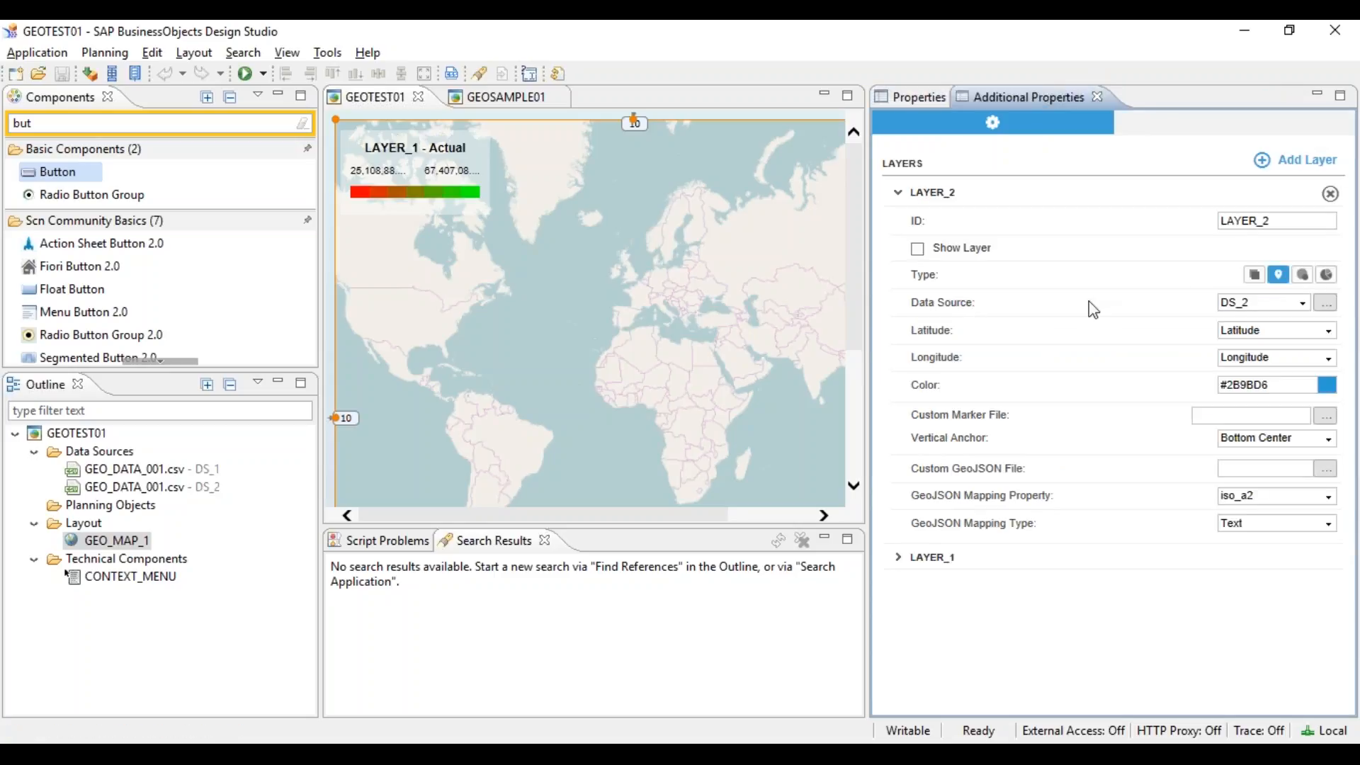
left_click(898, 193)
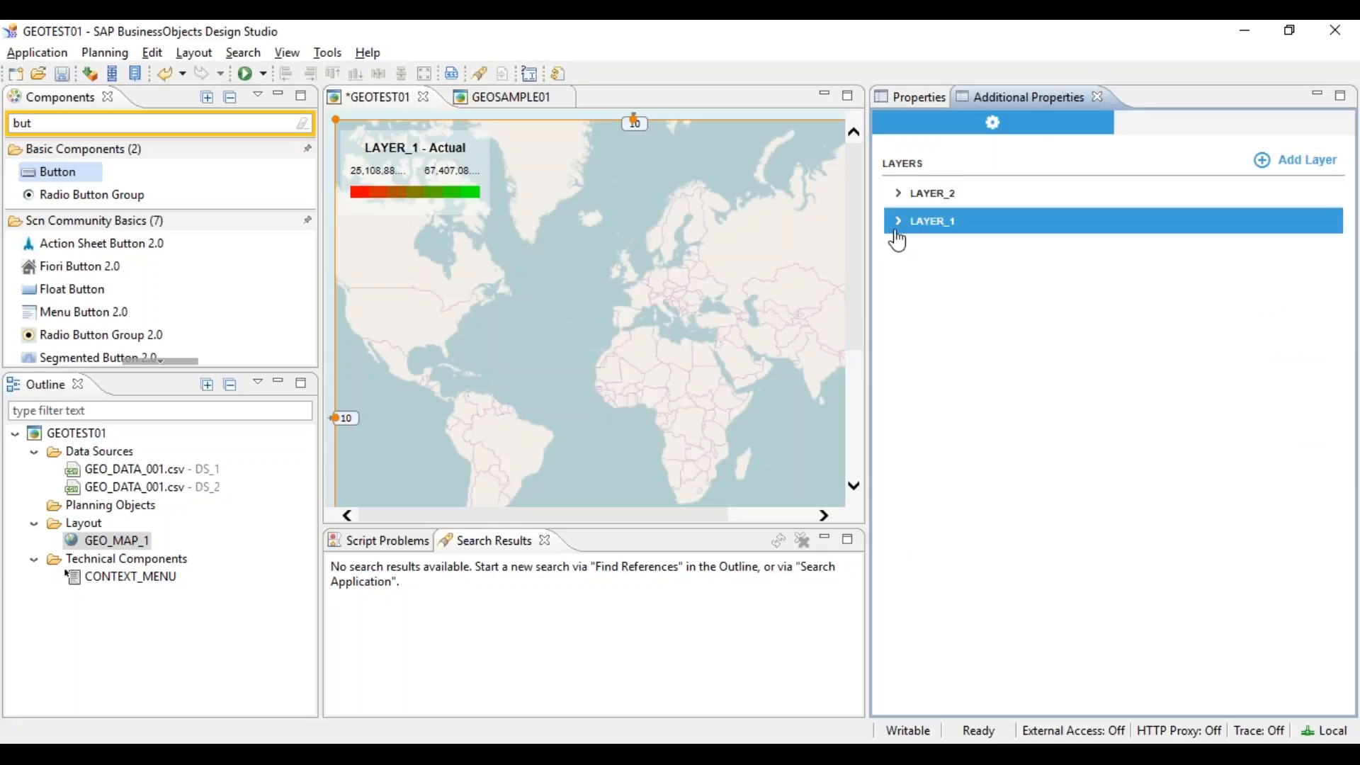
left_click(896, 232)
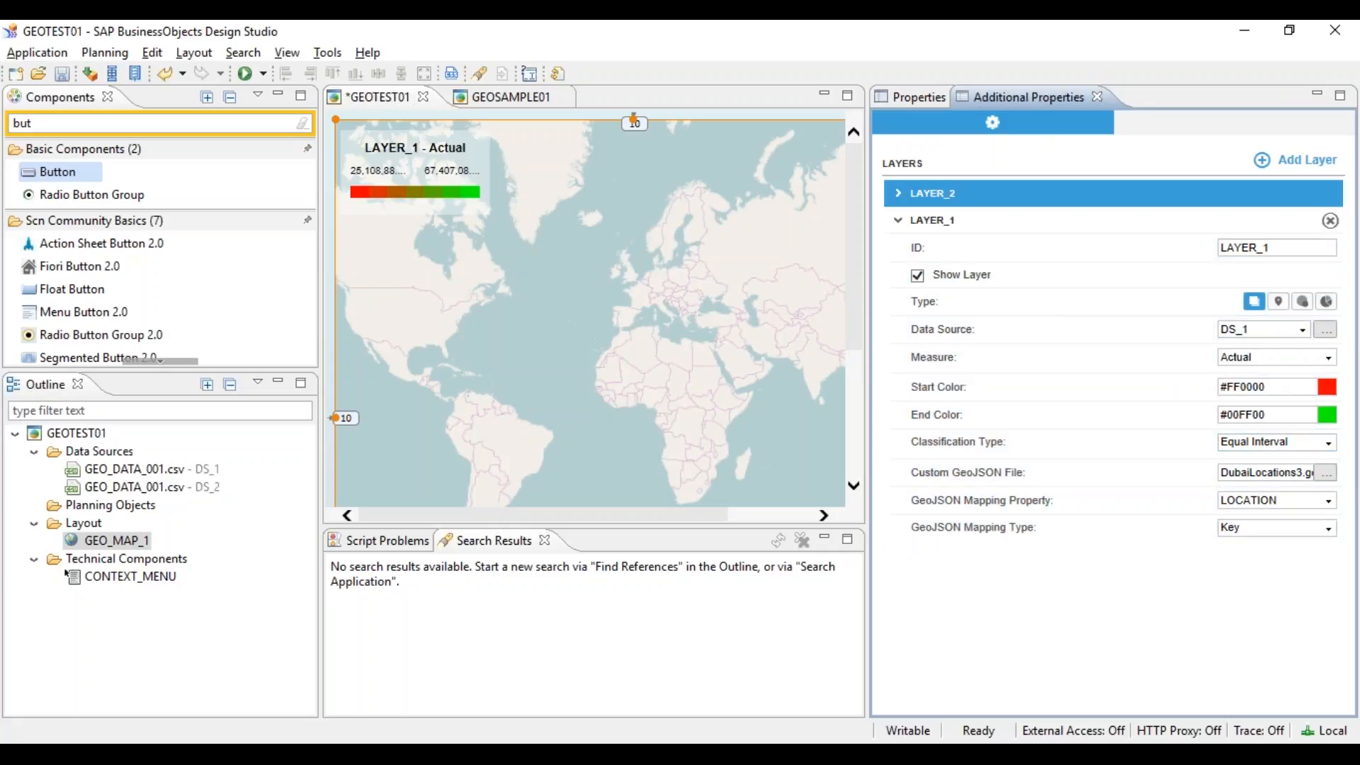
left_click(898, 193)
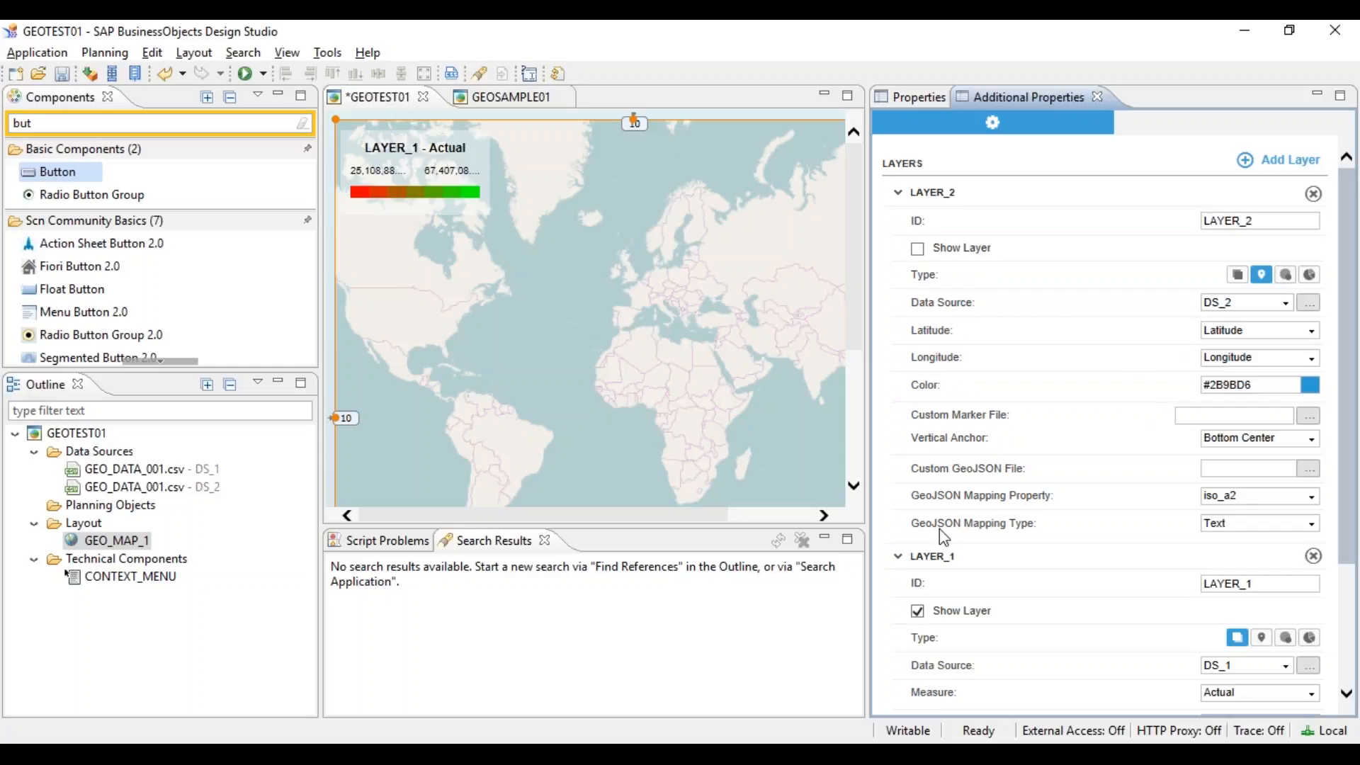
left_click_drag(1354, 388, 1353, 497)
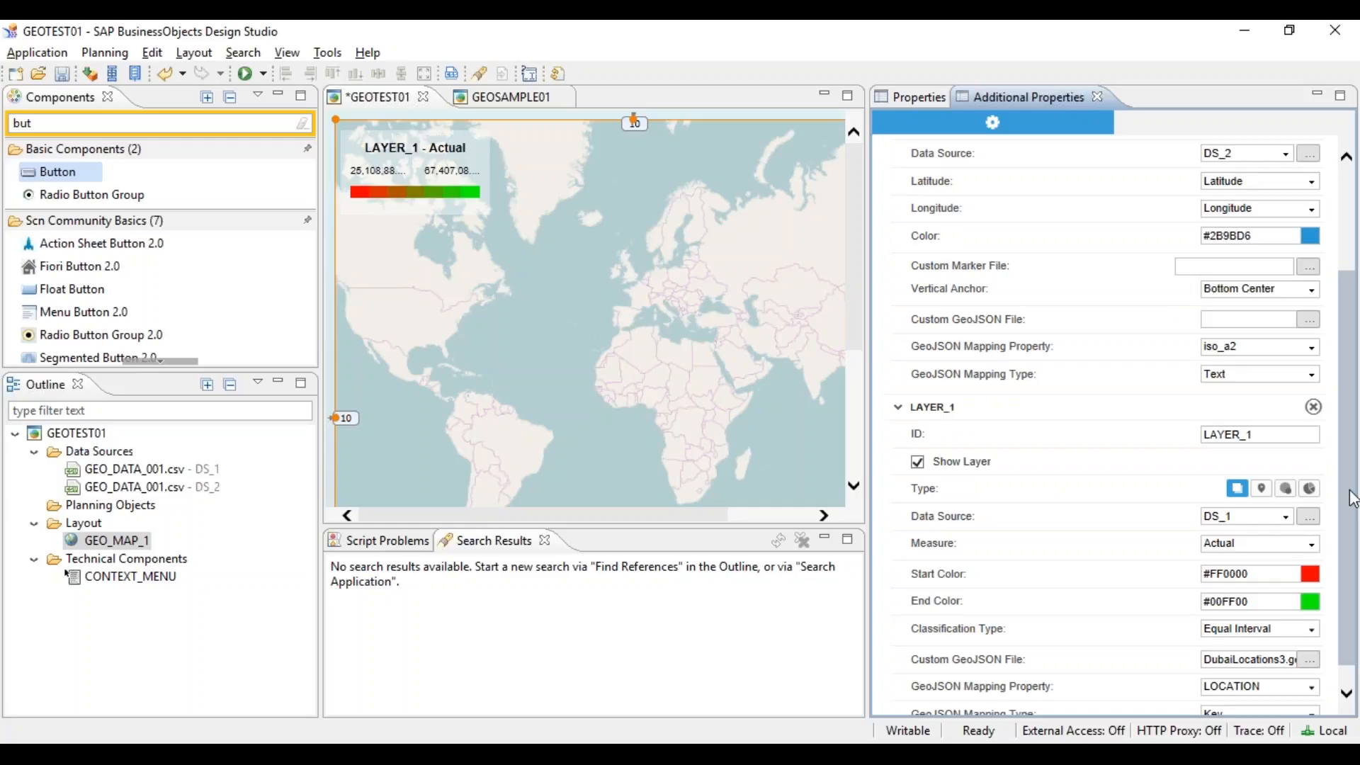
Step: Switch to File Explorer, open the Desktop folder under This PC, and find the DesignStudio_Retail_Mindtree.mp4 video
key("super")
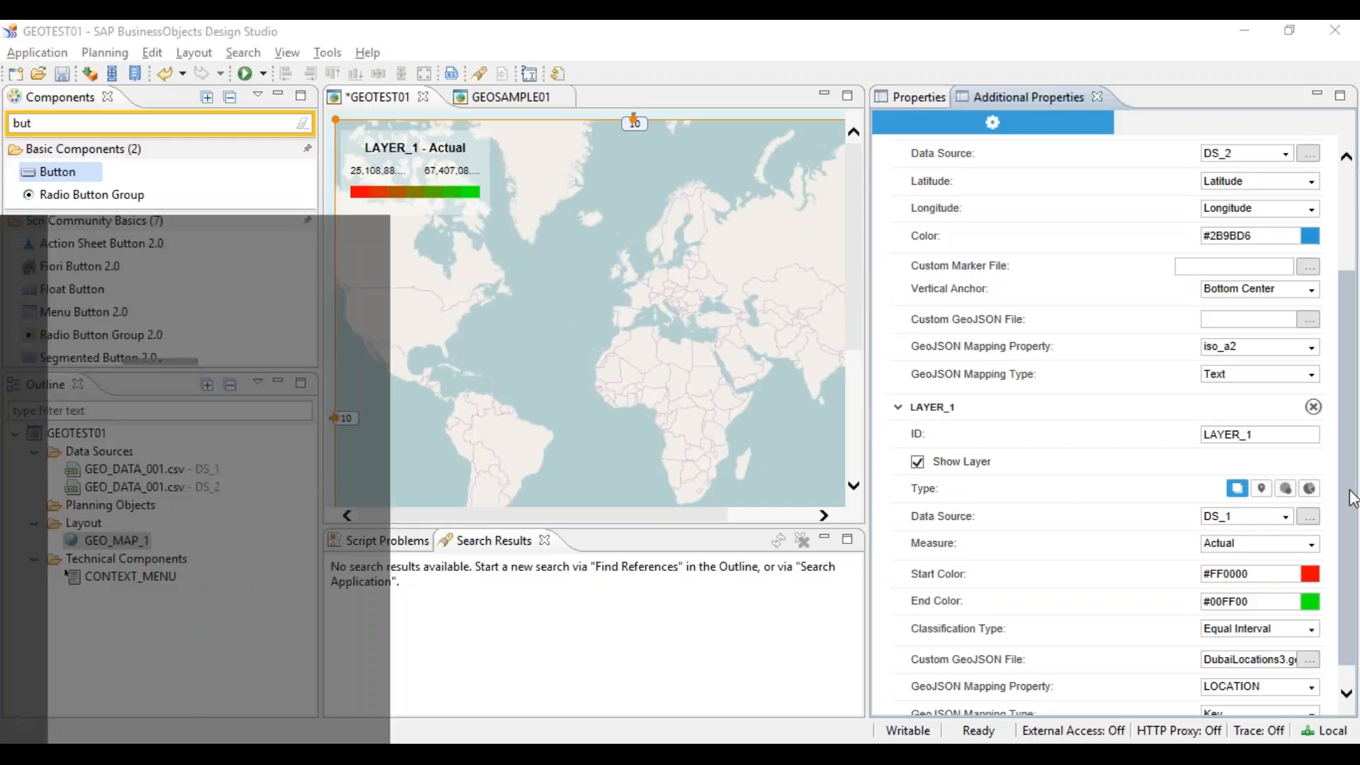
left_click(724, 30)
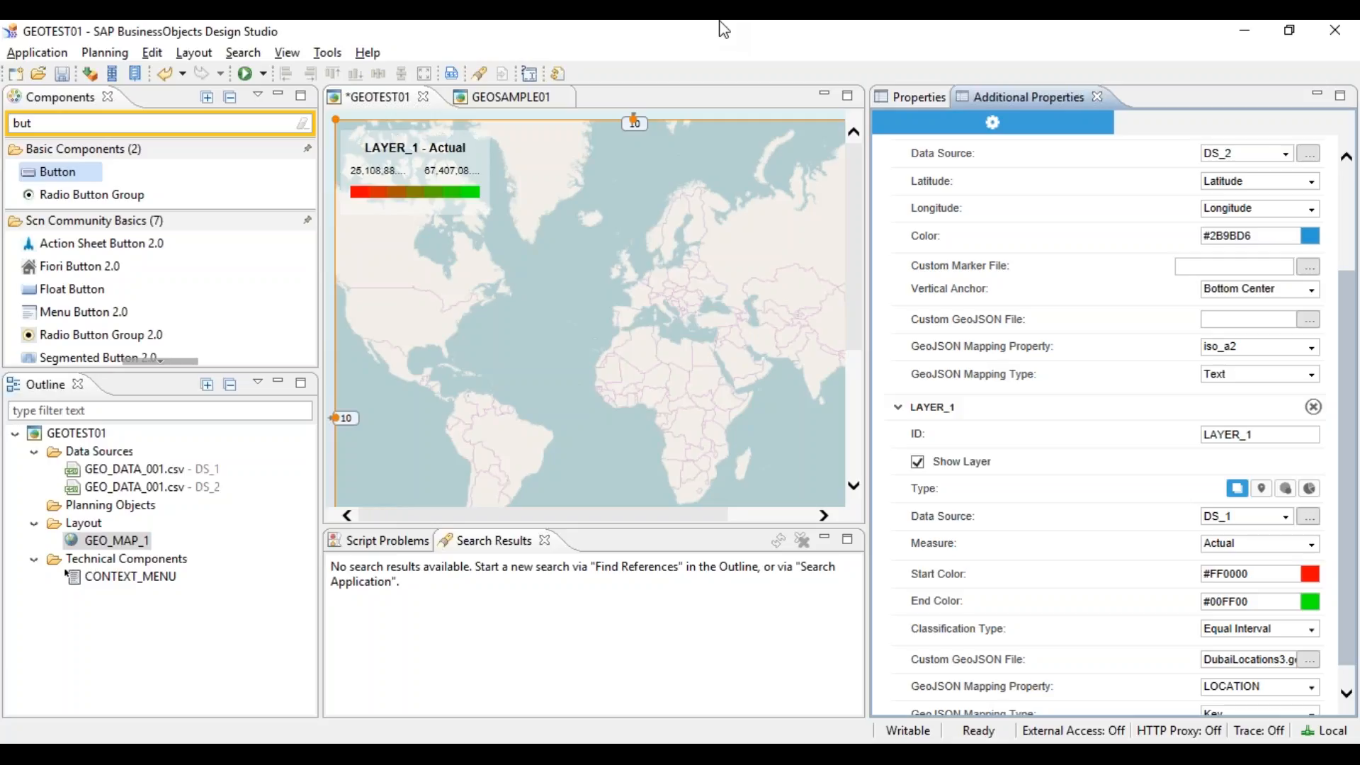
key("super")
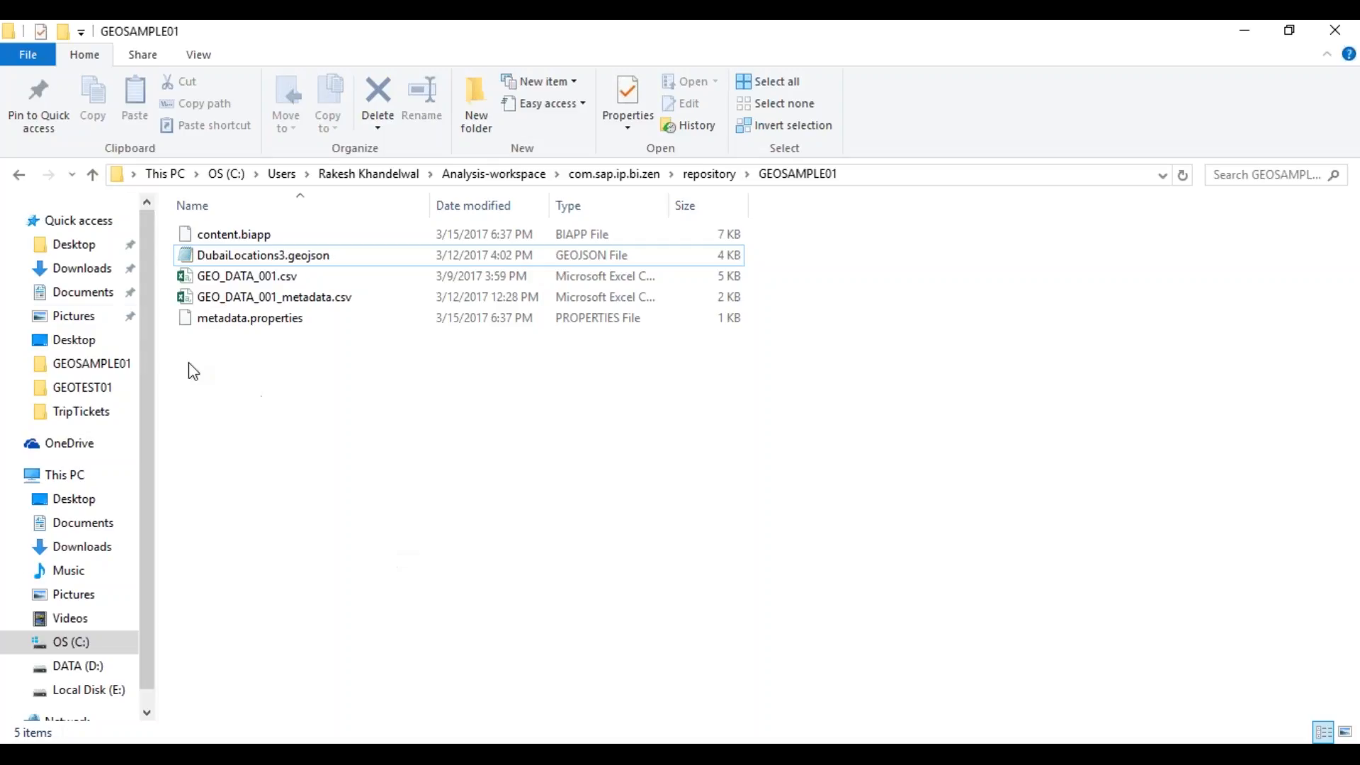
left_click(74, 244)
left_click(784, 411)
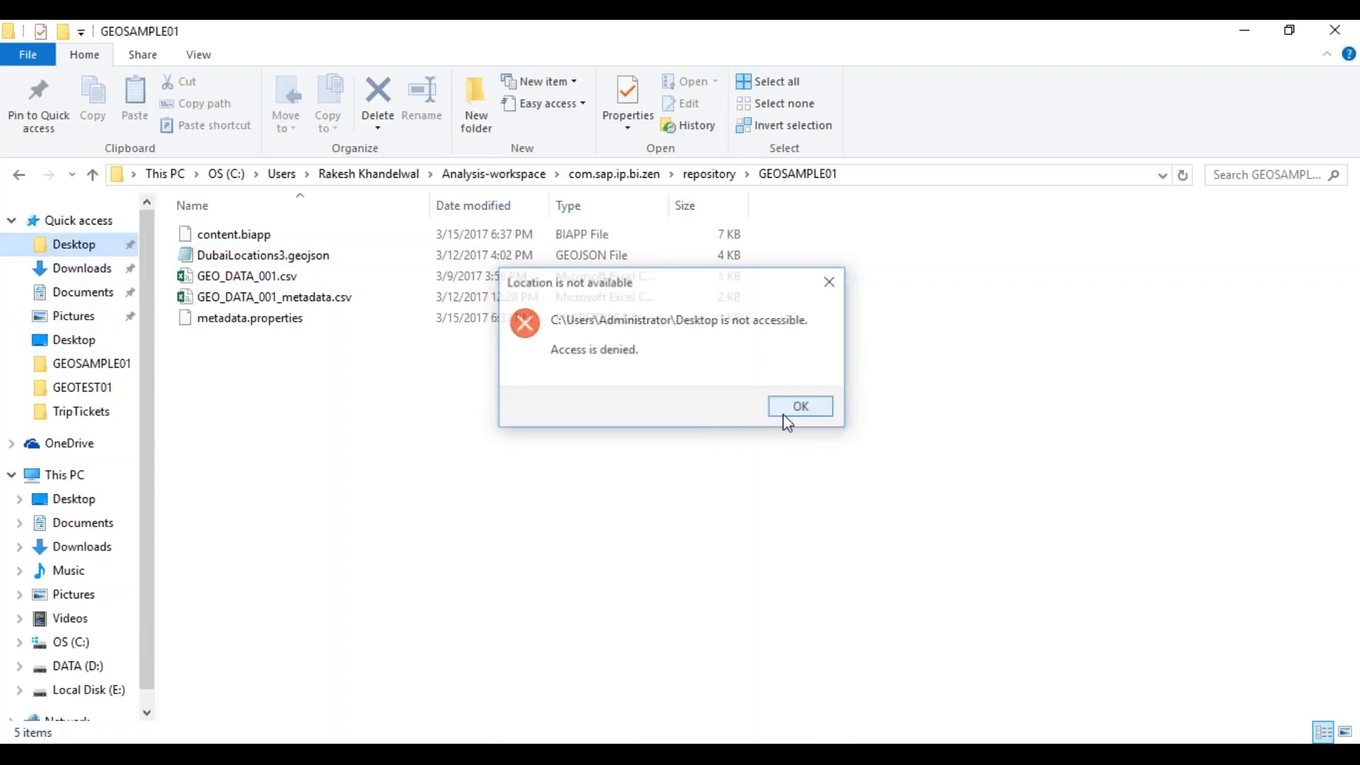
left_click(74, 498)
left_click(447, 377)
type("des")
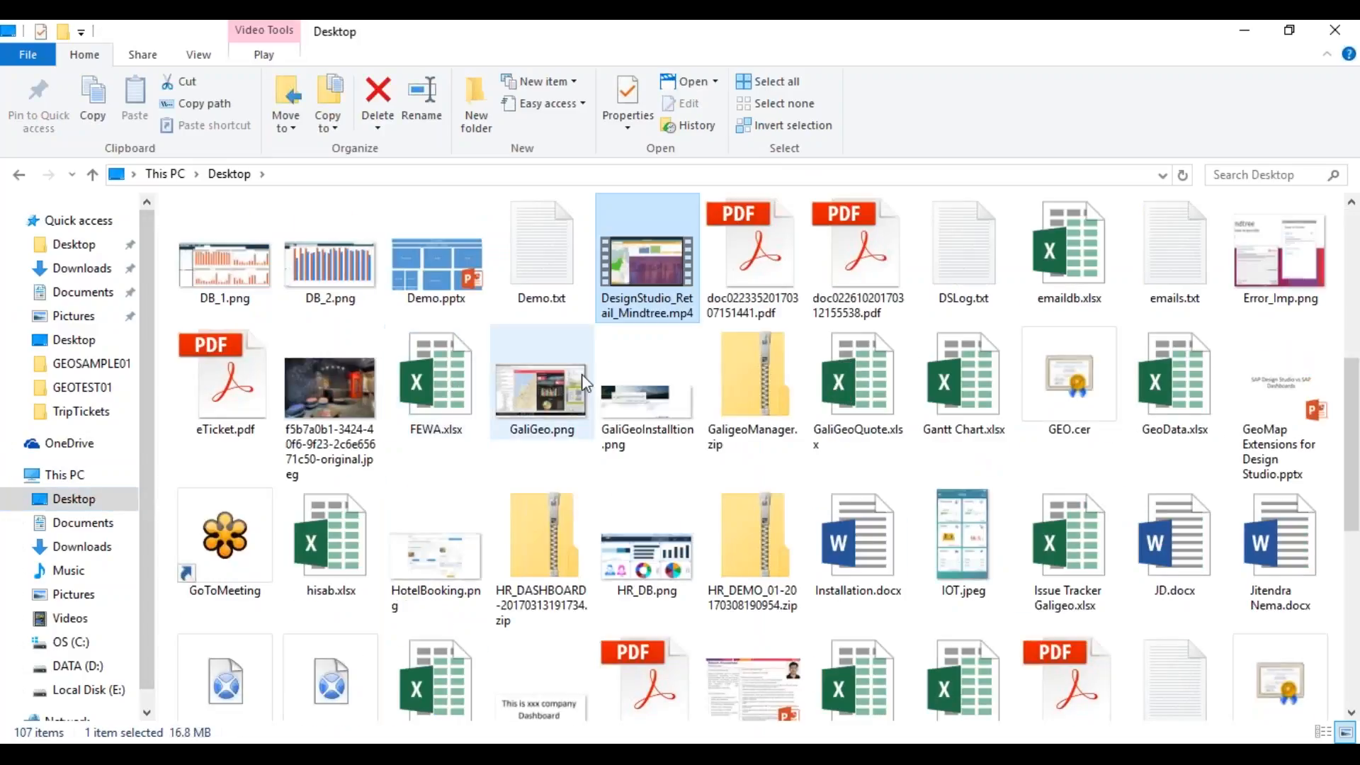
Step: Open DesignStudio_Retail_Mindtree.mp4 in VLC media player and pause it at the start
right_click(649, 313)
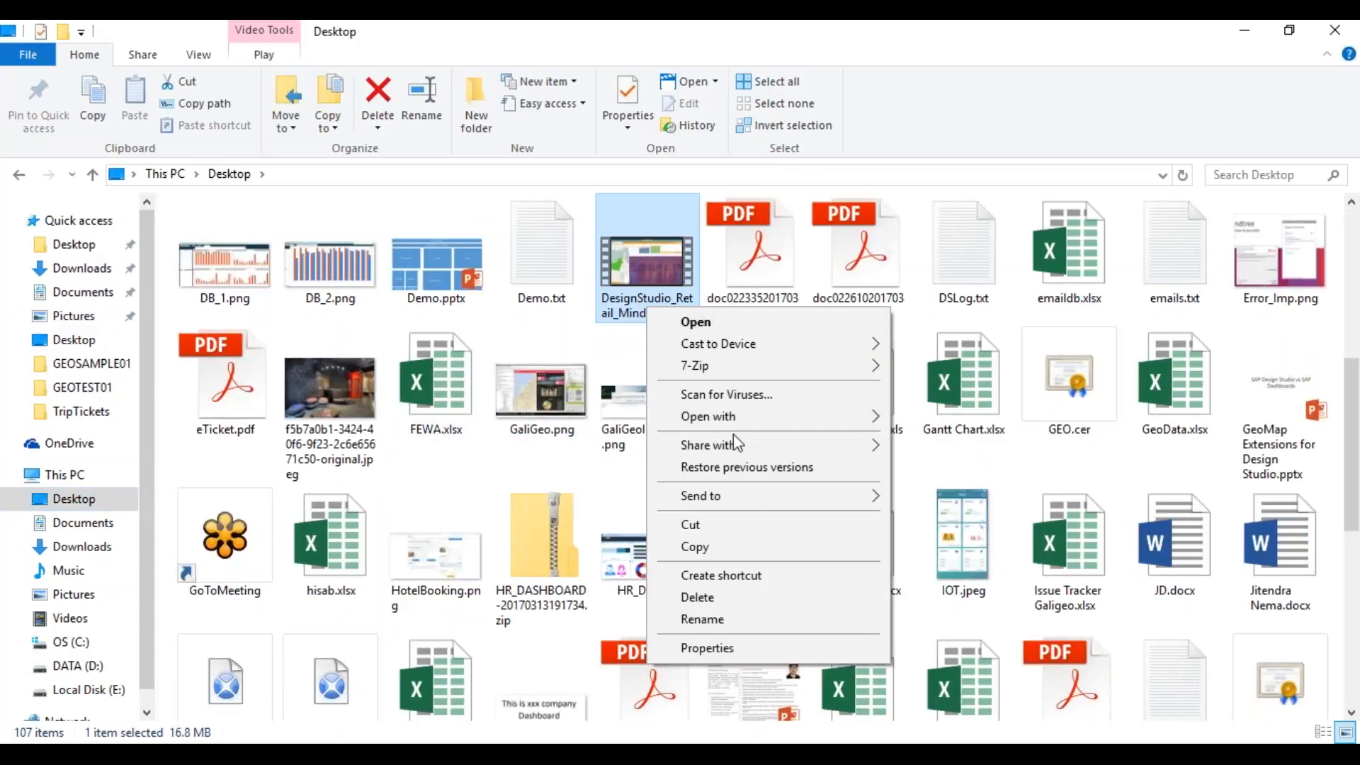
mouse_move(807, 424)
left_click(929, 483)
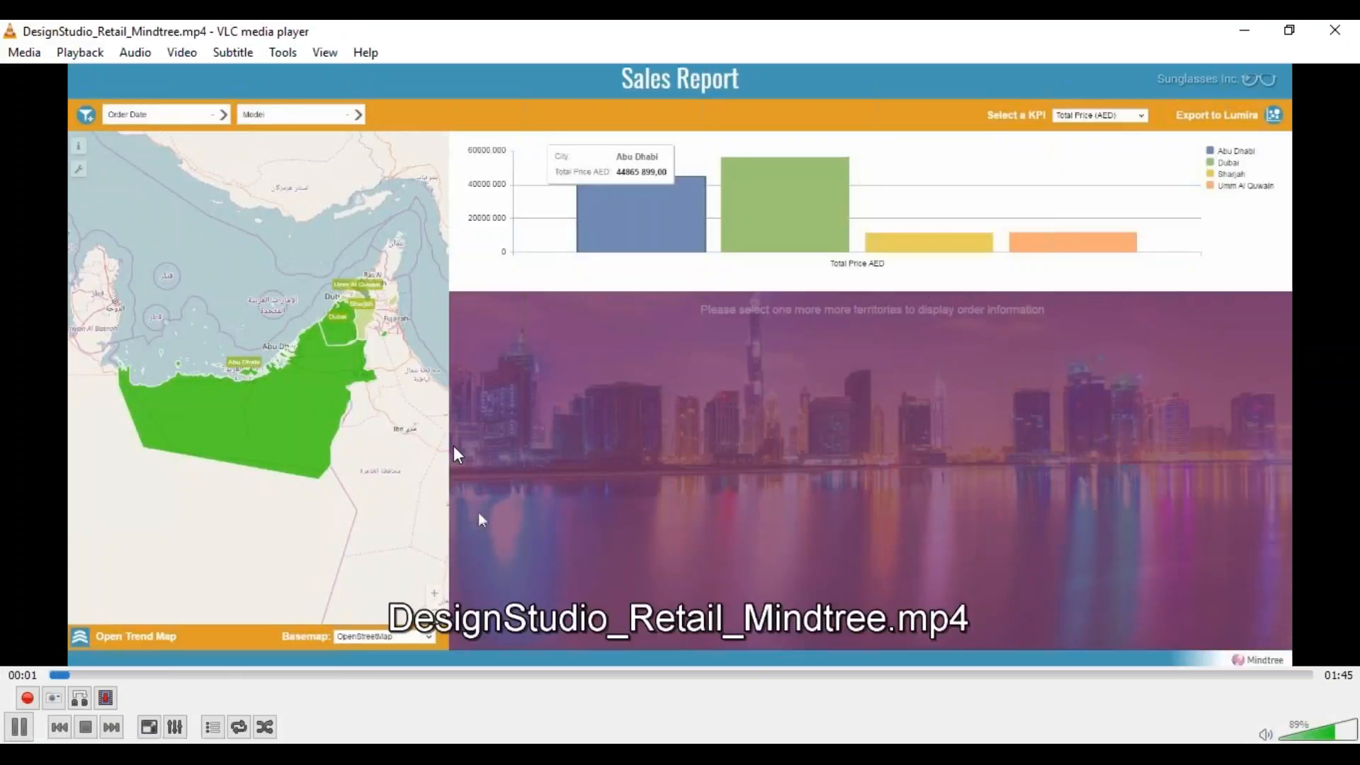
key("space")
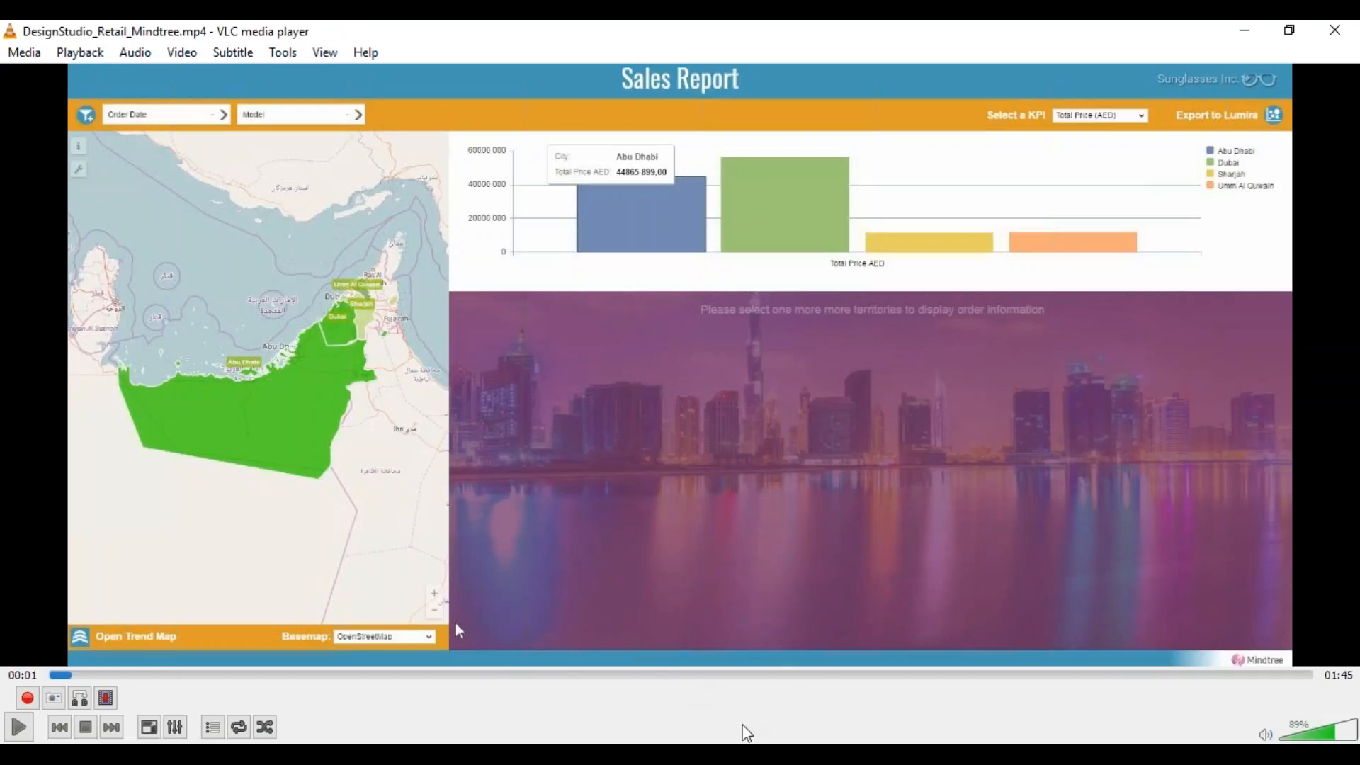
Step: Switch back to SAP BusinessObjects Design Studio and clear the component search filter
left_click(716, 722)
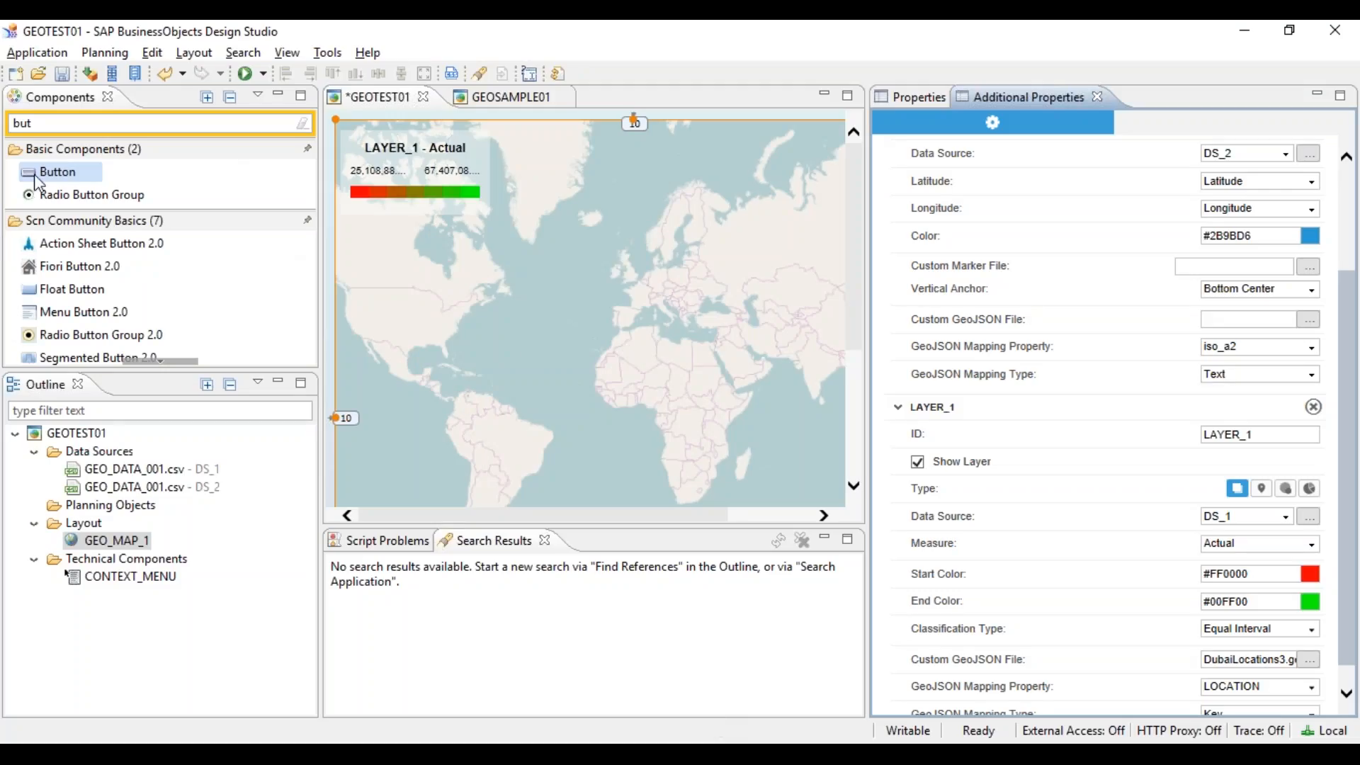
left_click(307, 125)
left_click(137, 125)
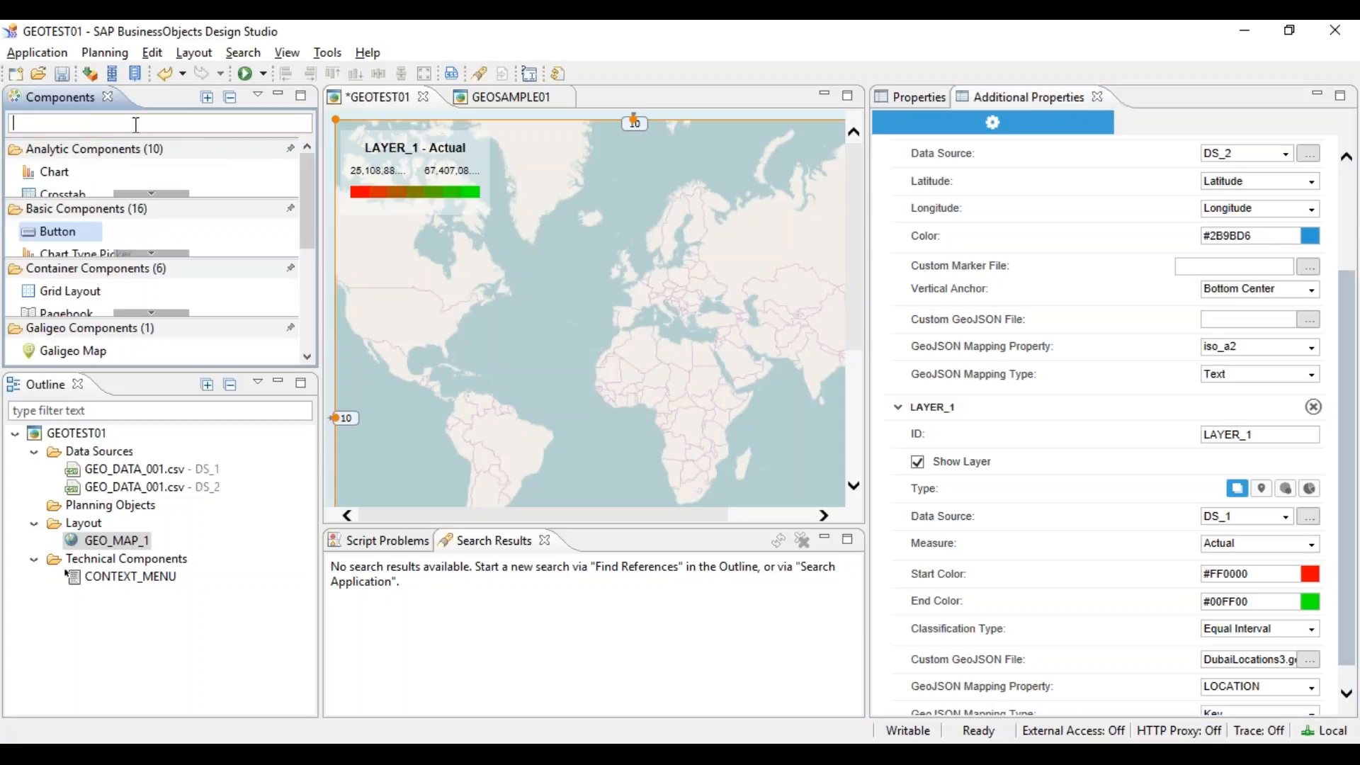
Step: Filter the component list by "gal" and switch to the DesignStudio_Retail_Mindtree.mp4 video in VLC media player
type("gal")
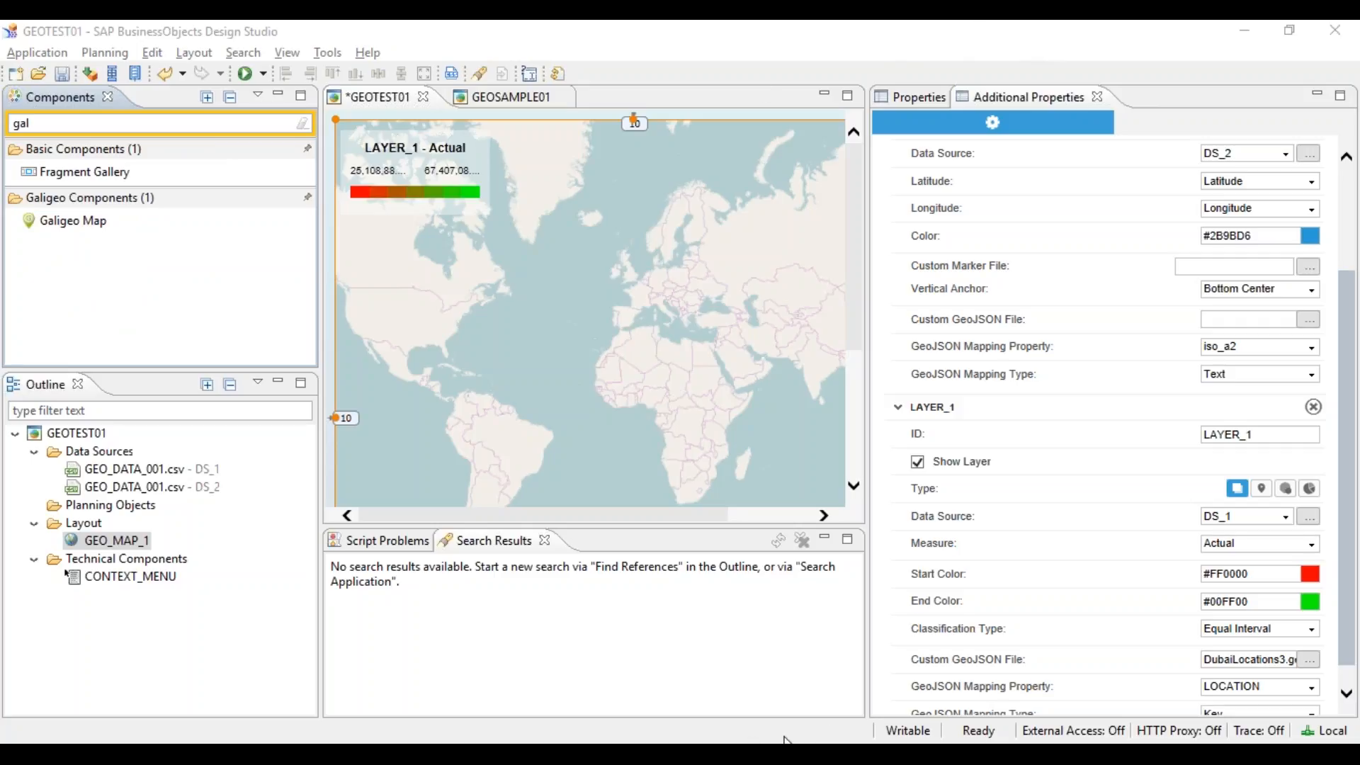
mouse_move(758, 757)
mouse_move(708, 756)
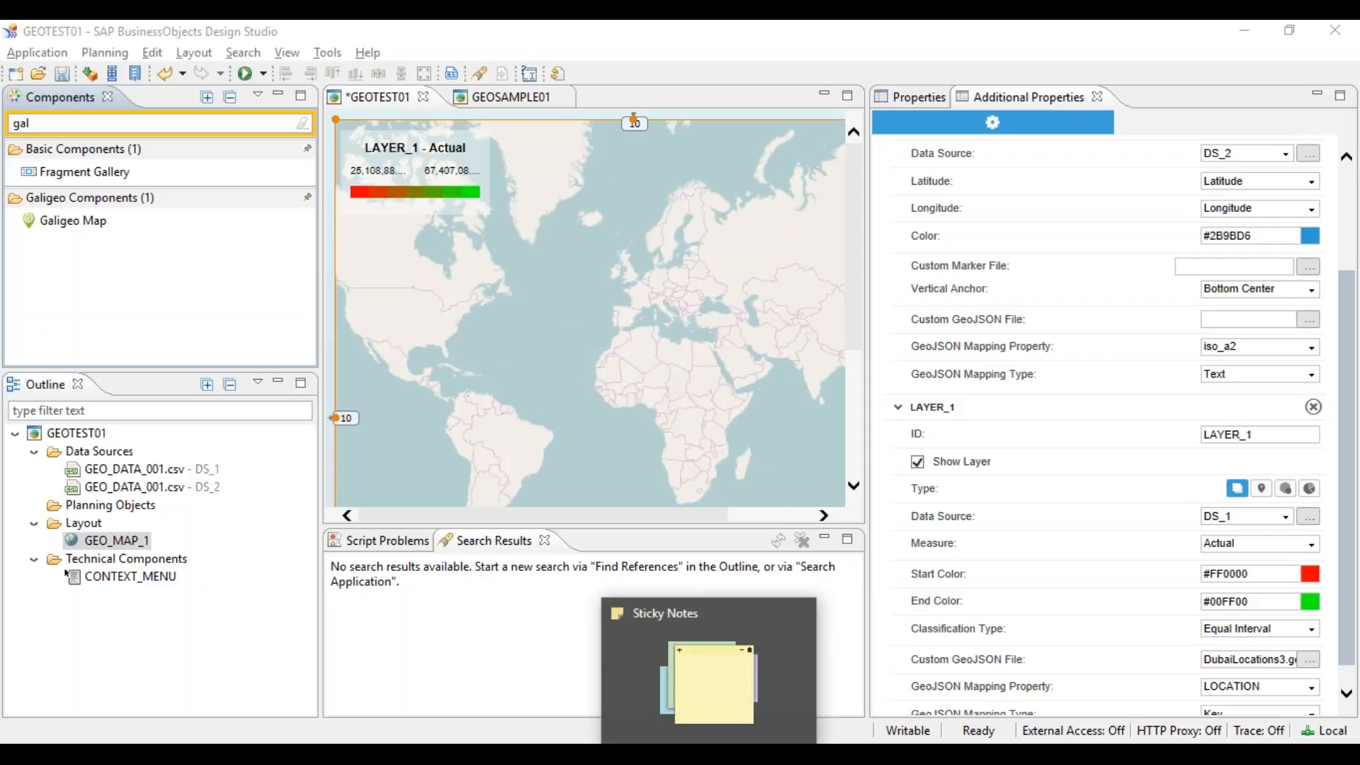
mouse_move(880, 756)
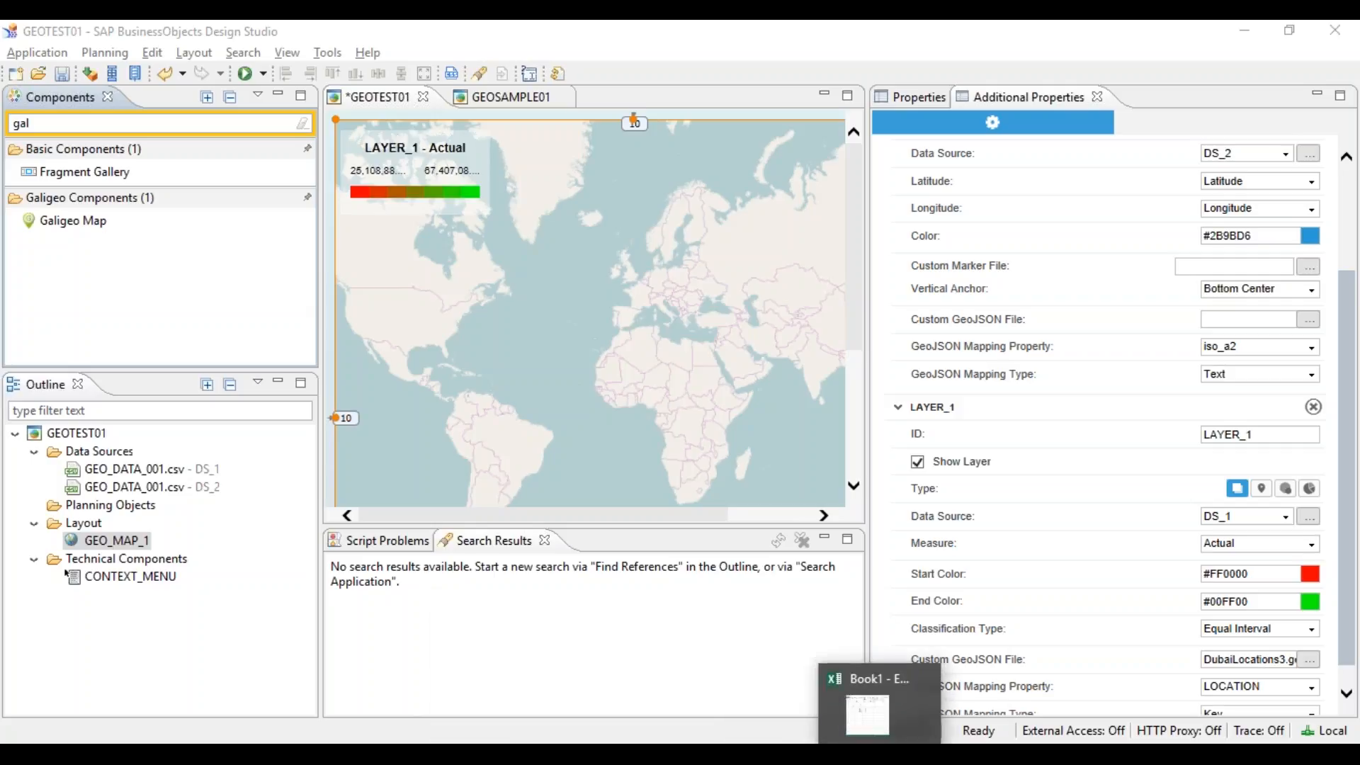
left_click(971, 756)
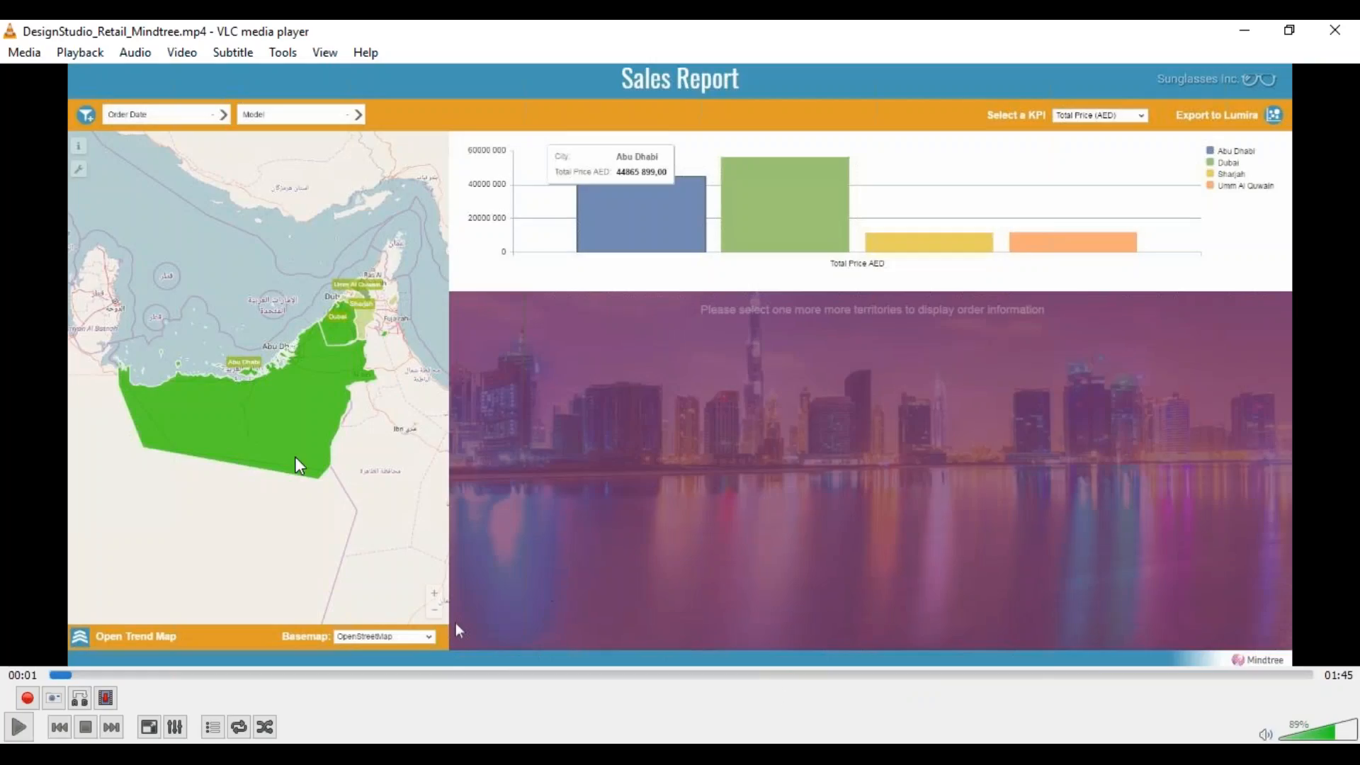
Step: Play the Sales Report video in short stretches to 00:13, pausing to examine the basemap choices and the trend map
key("space")
key("space")
key("space")
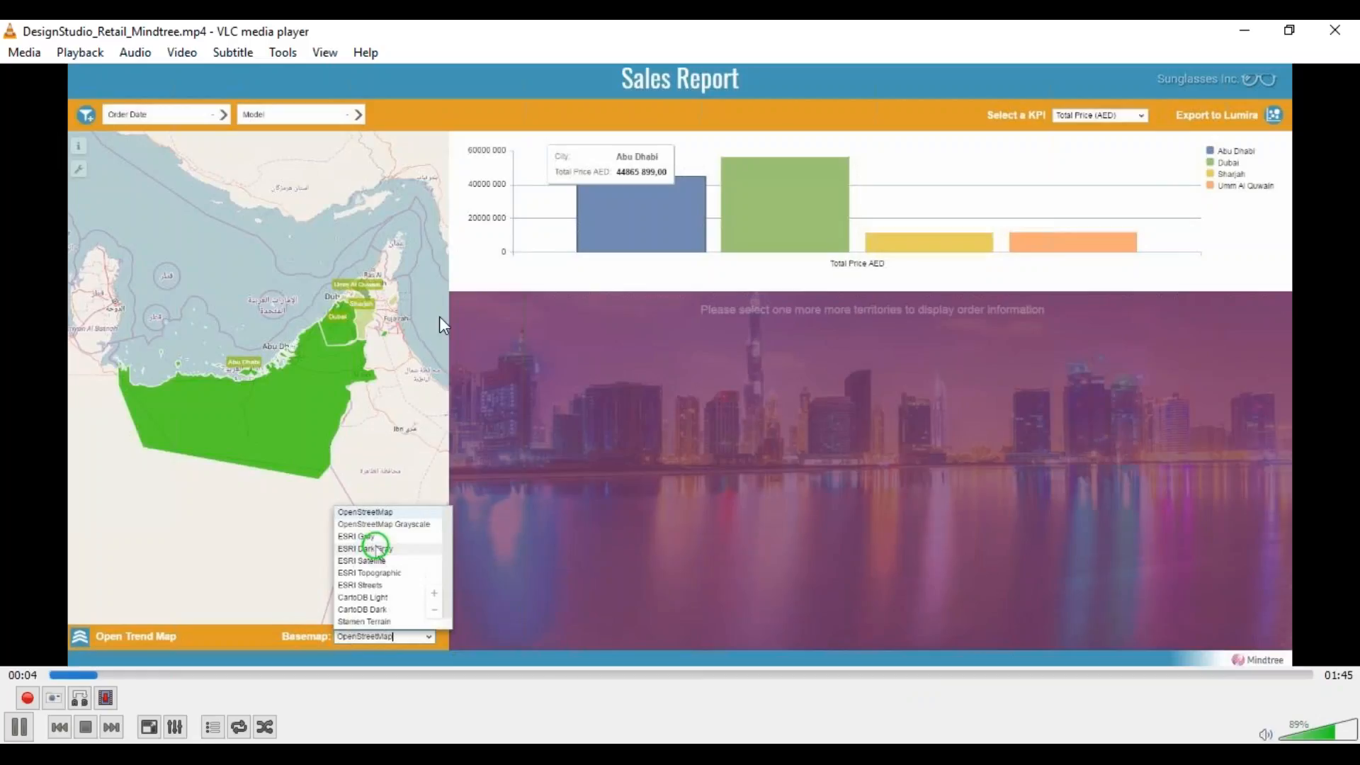
key("space")
key("space")
key("space")
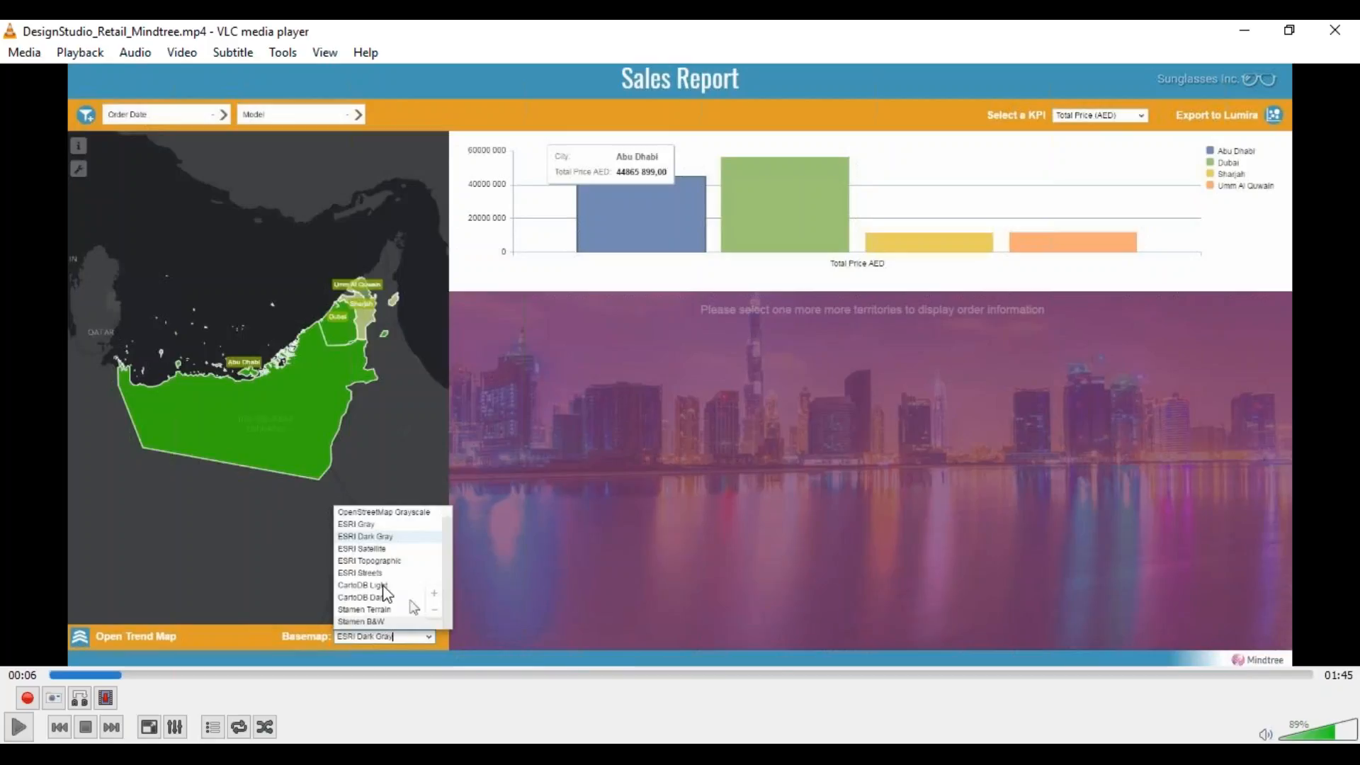
key("space")
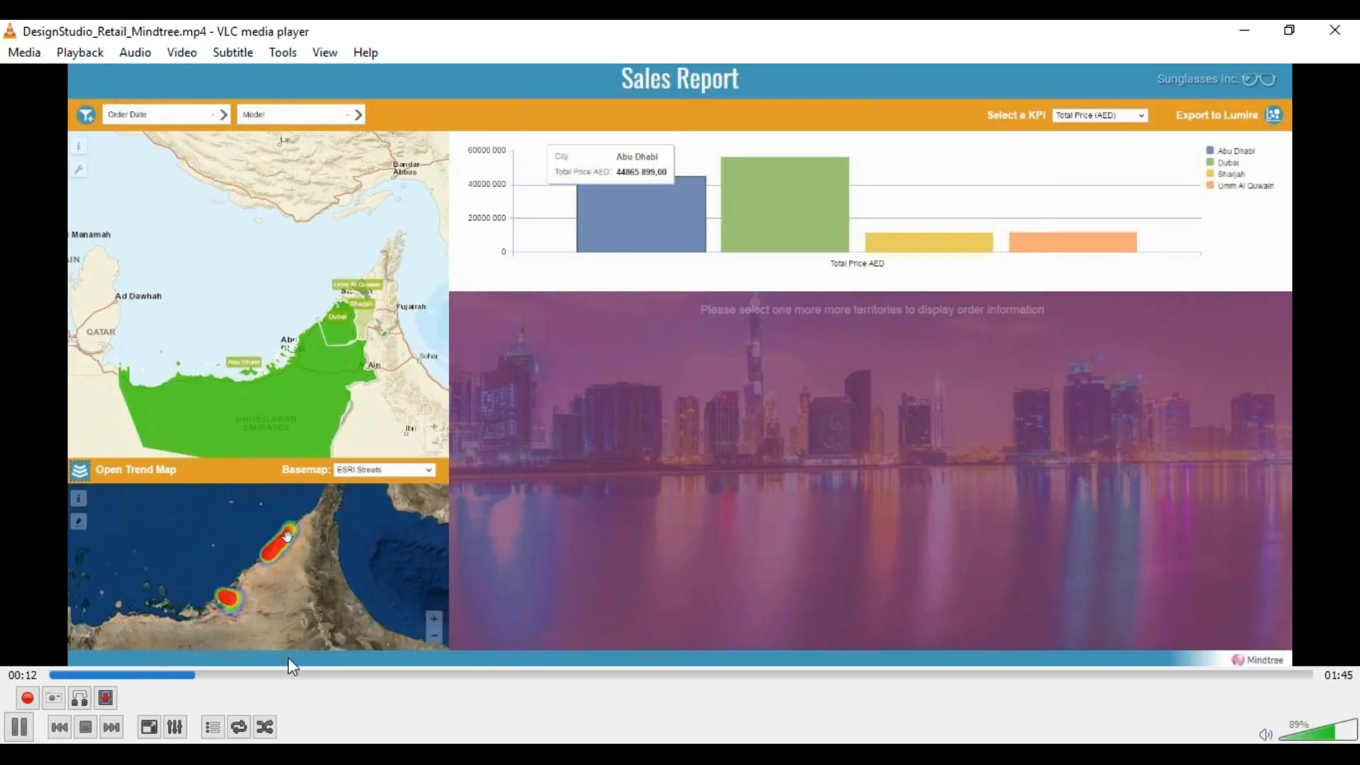
key("space")
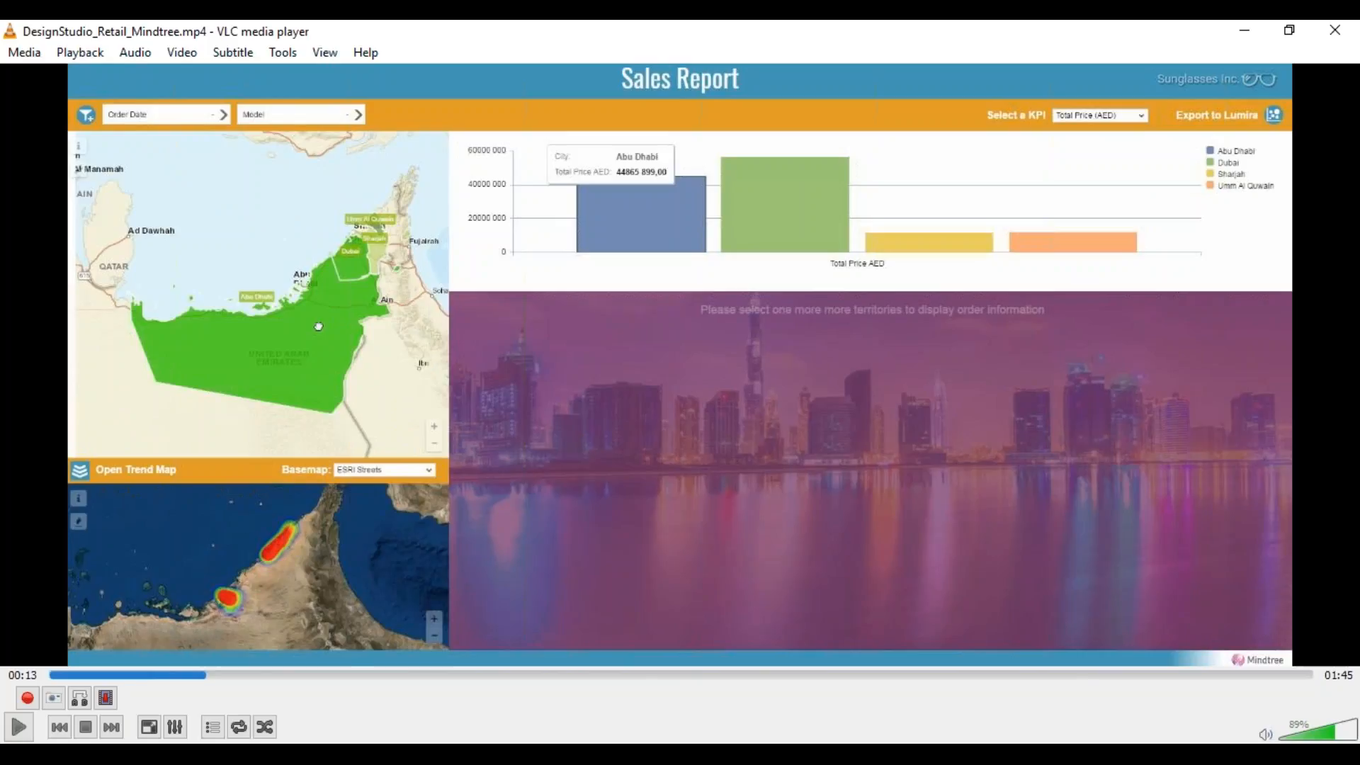
Step: Continue the video to 00:34, pausing at 00:31 to examine the drill-down from Dubai into its territories
key("space")
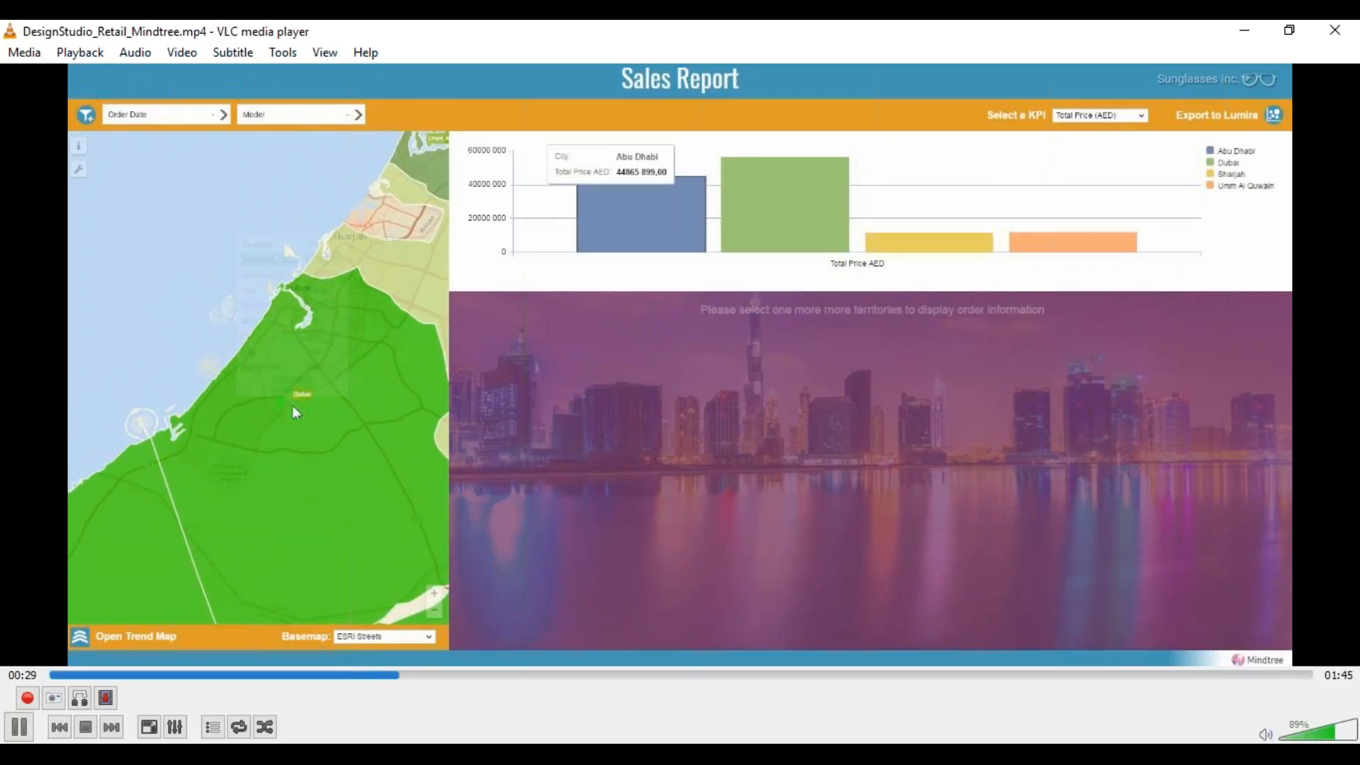
key("space")
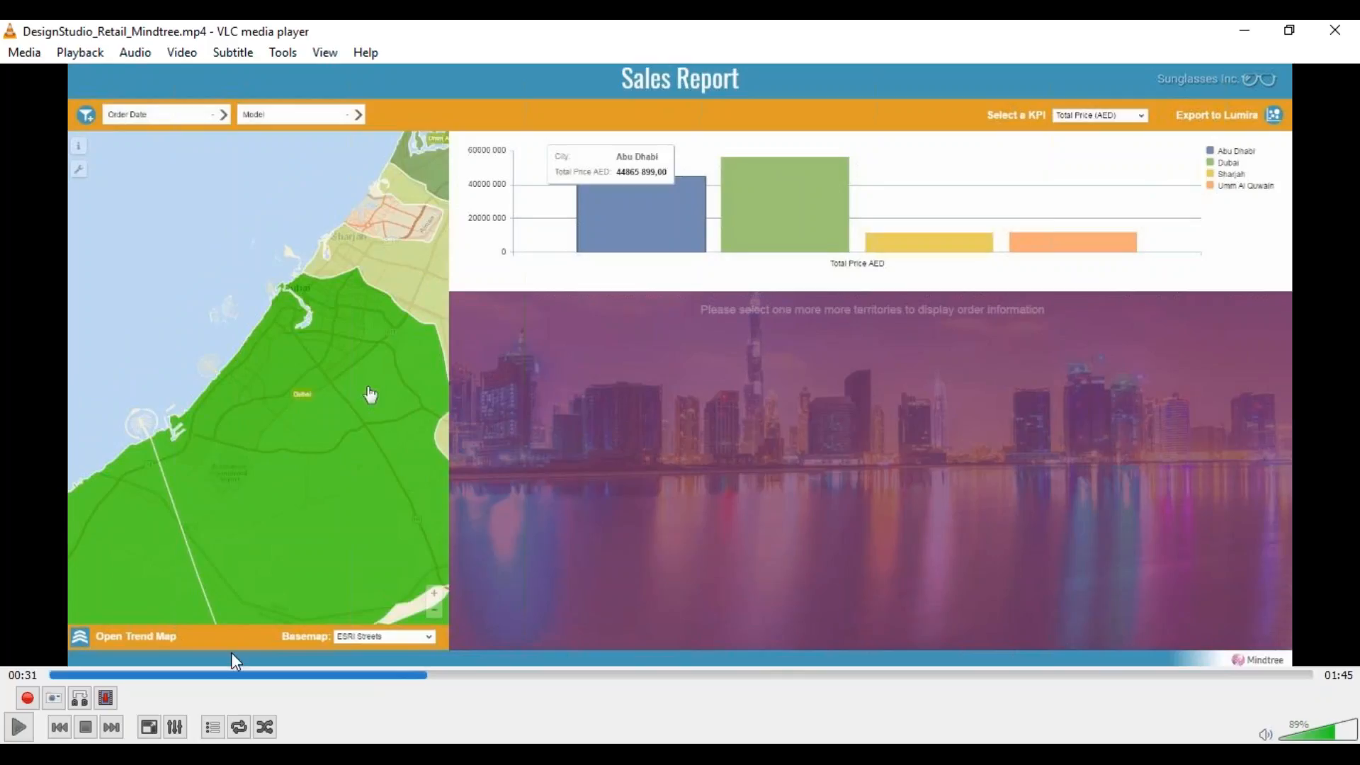
key("space")
key("space")
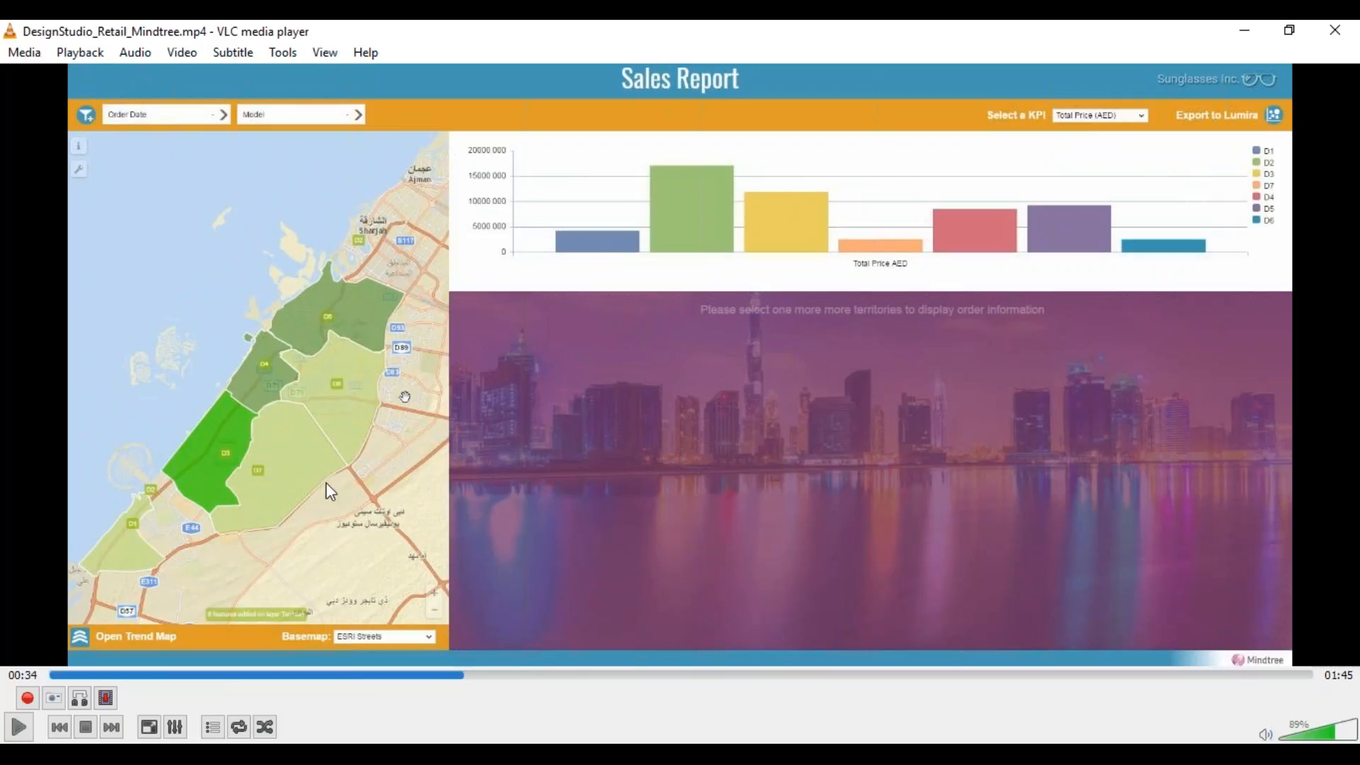
Step: Return to SAP BusinessObjects Design Studio and collapse the LAYER_2 and LAYER_1 settings in the additional properties of GEO_MAP_1
left_click(744, 741)
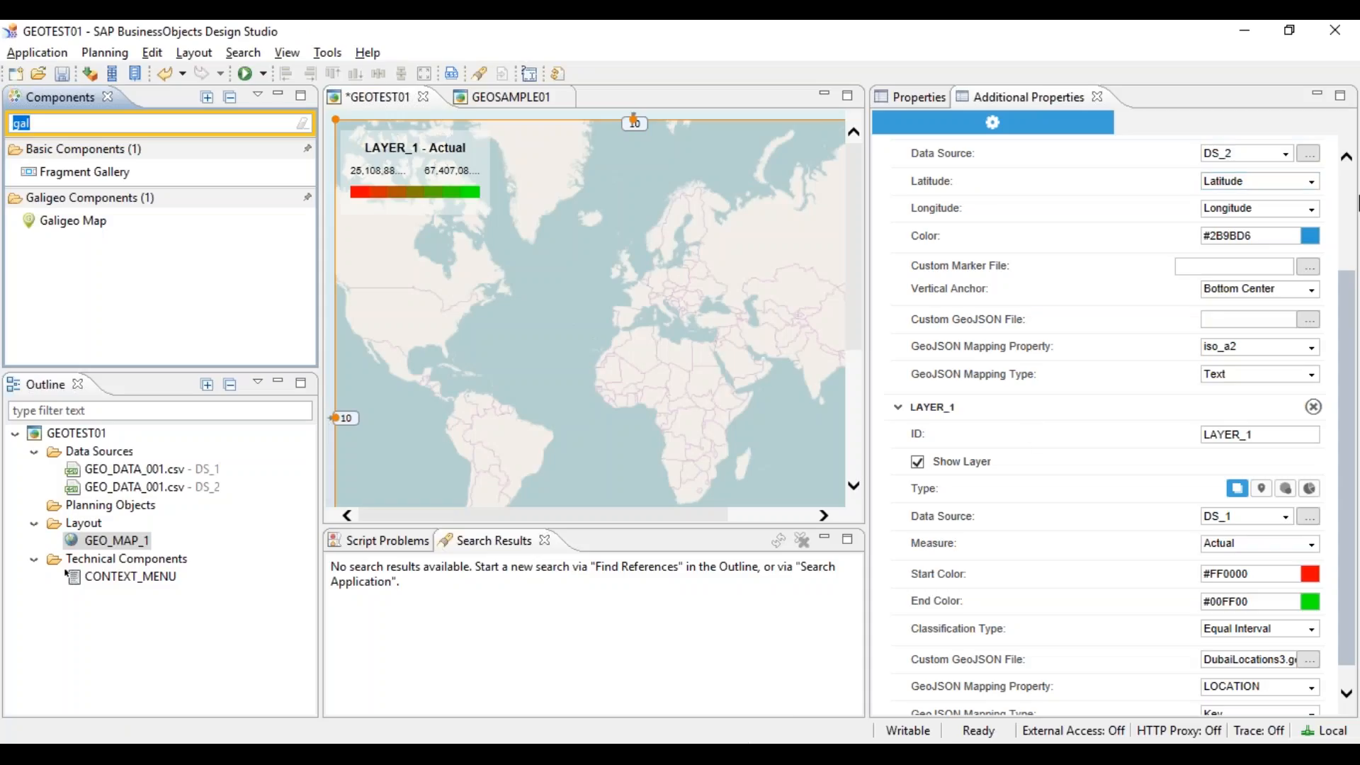
scroll(1105, 354, "up", 3)
left_click(905, 202)
left_click(904, 200)
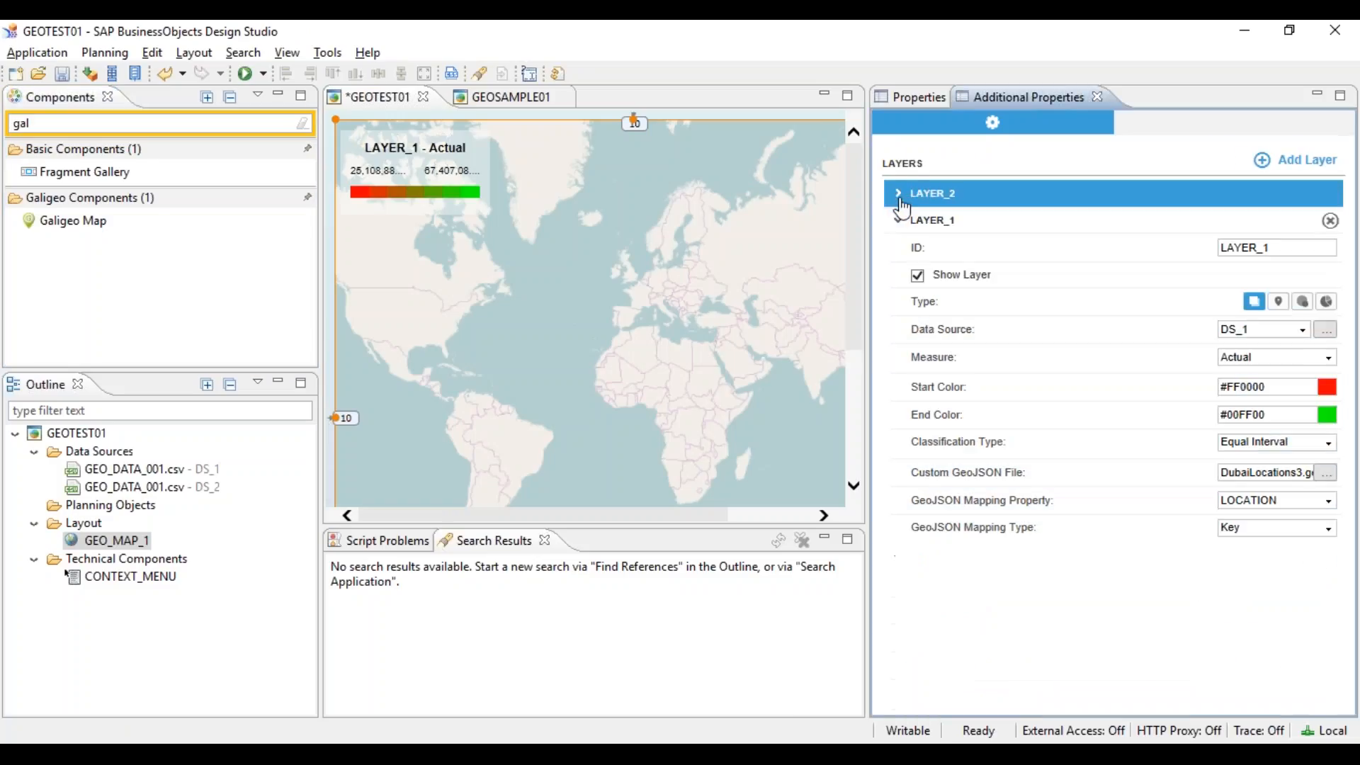
left_click(903, 223)
left_click(908, 222)
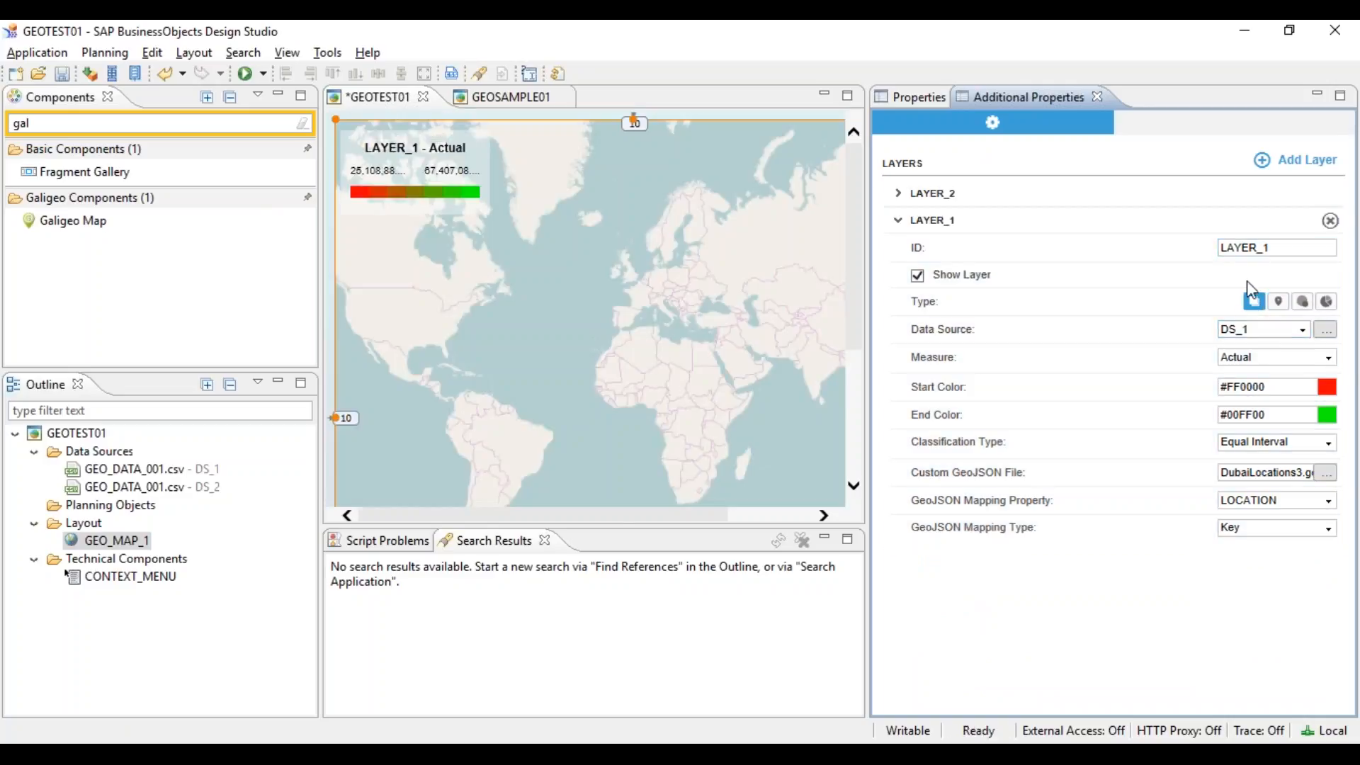
left_click(921, 244)
left_click(905, 226)
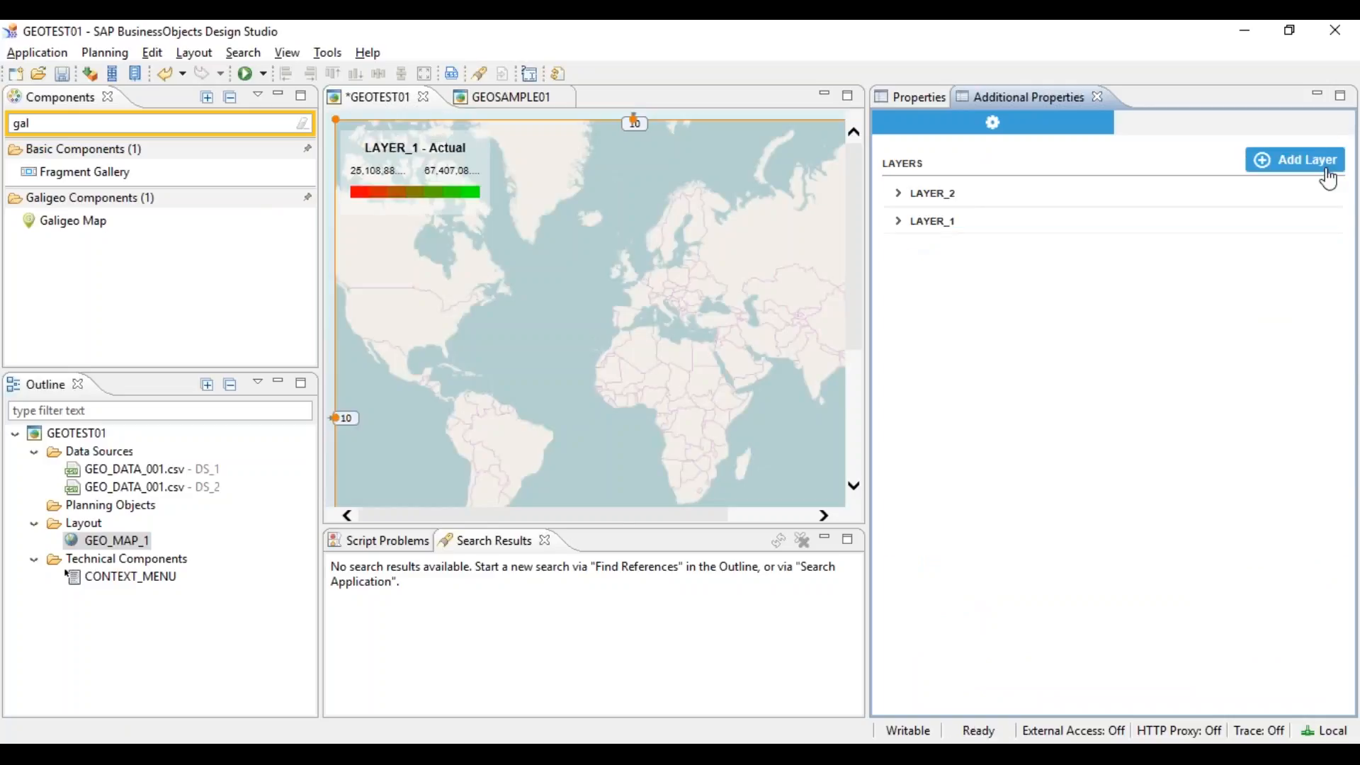
Step: Add another layer to GEO_MAP_1 and look at its Custom GeoJSON File setting
left_click(1278, 159)
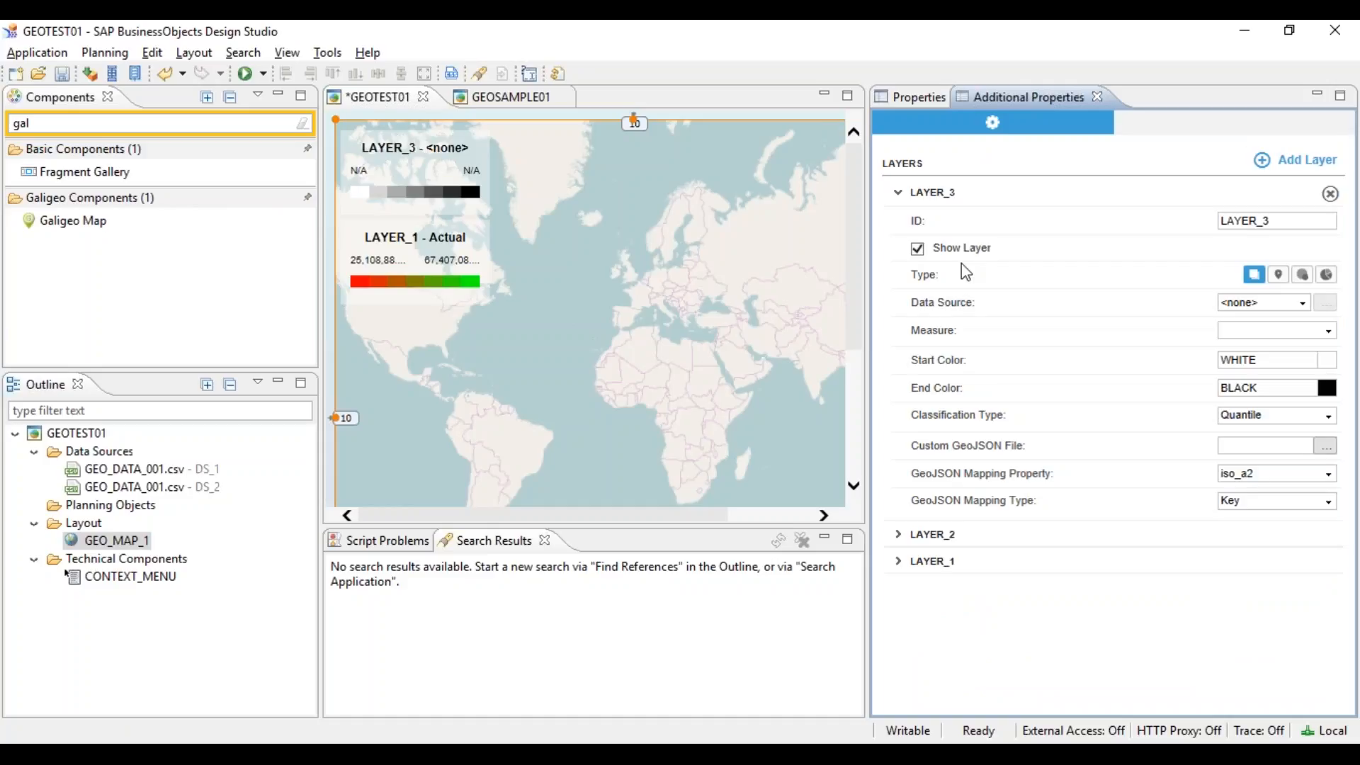
left_click(1304, 448)
Step: Switch to VLC media player and play the video in stretches to 01:03, examining the territory selection and the freehand area selection
key("alt+Tab")
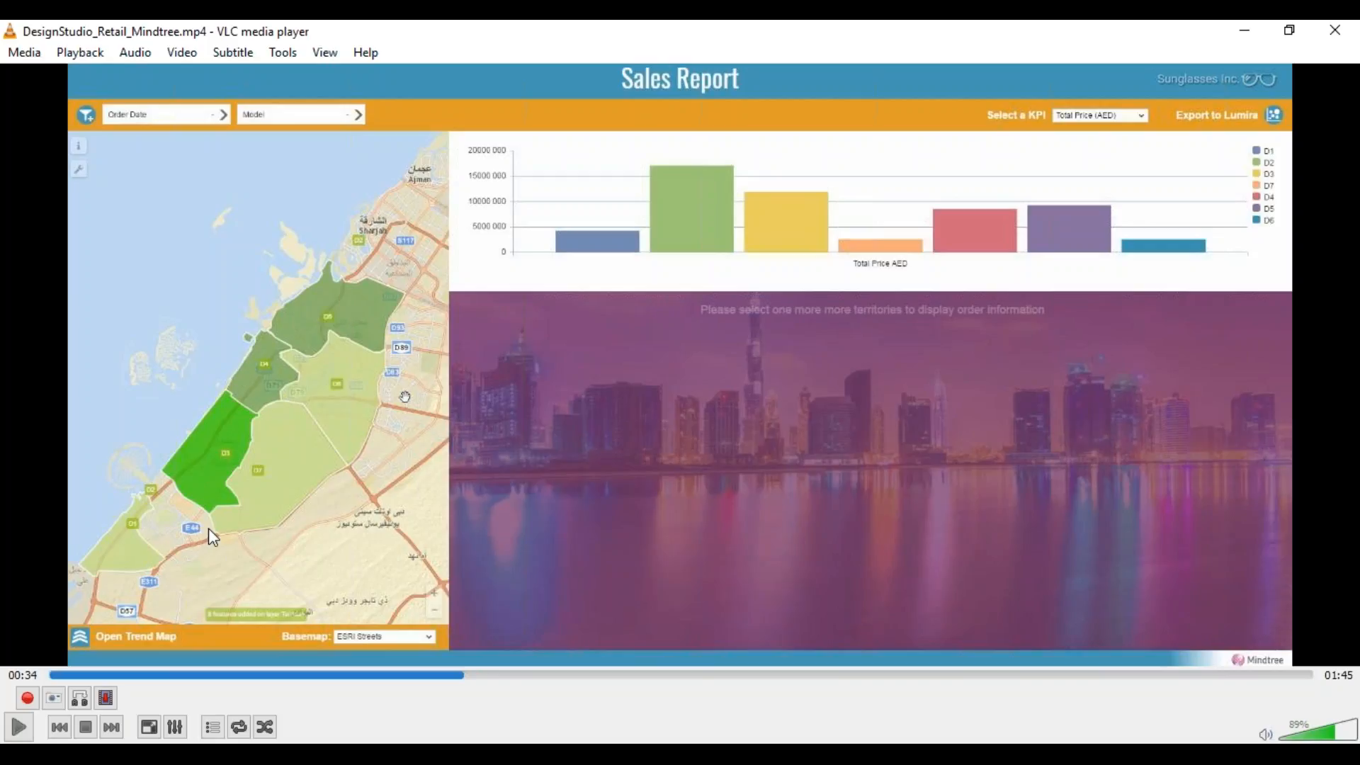
key("space")
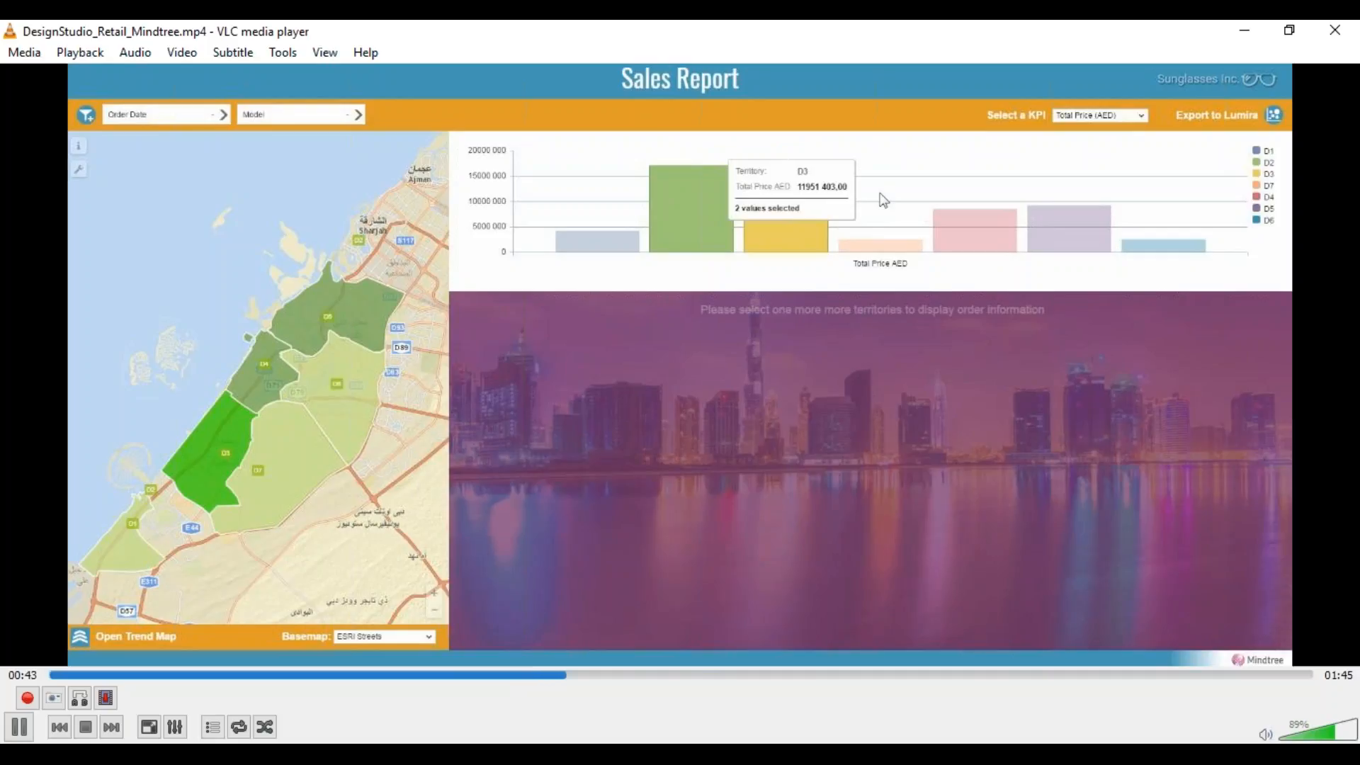
key("space")
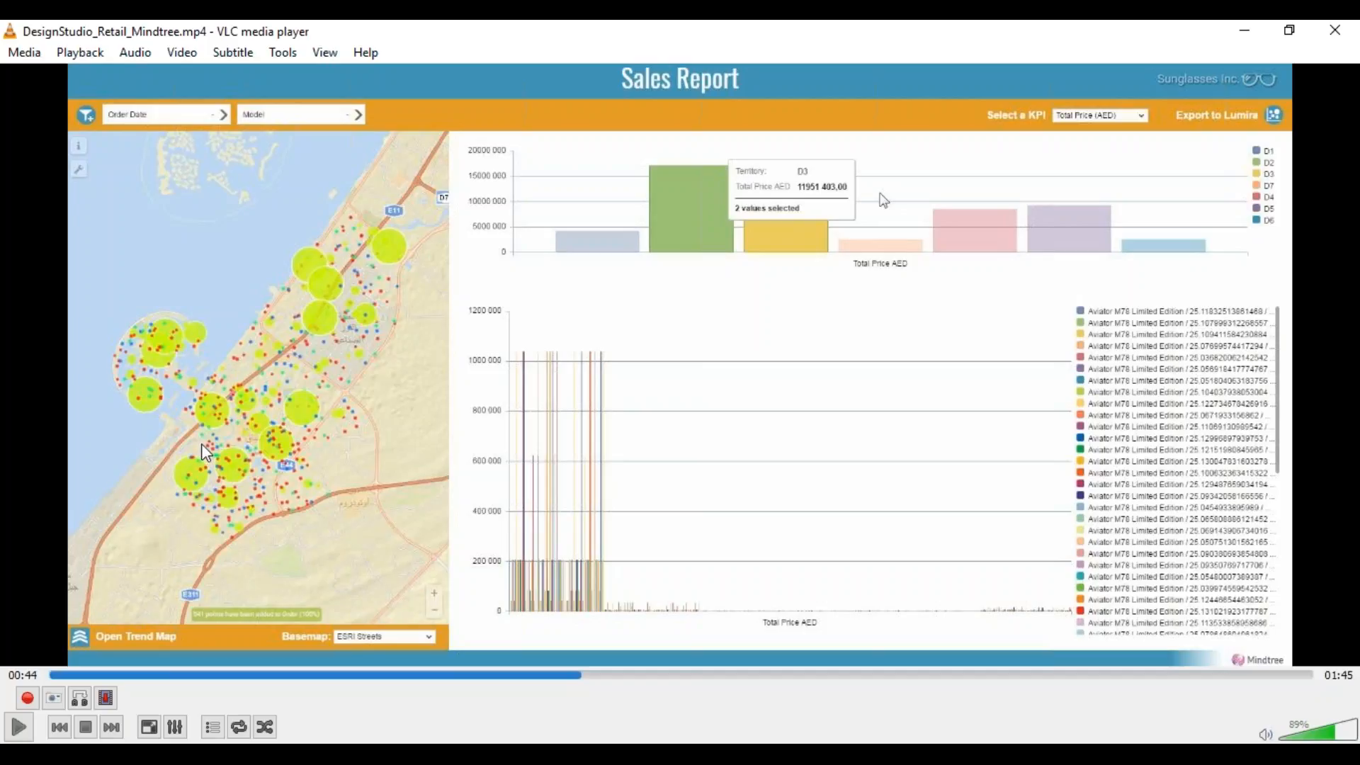
key("space")
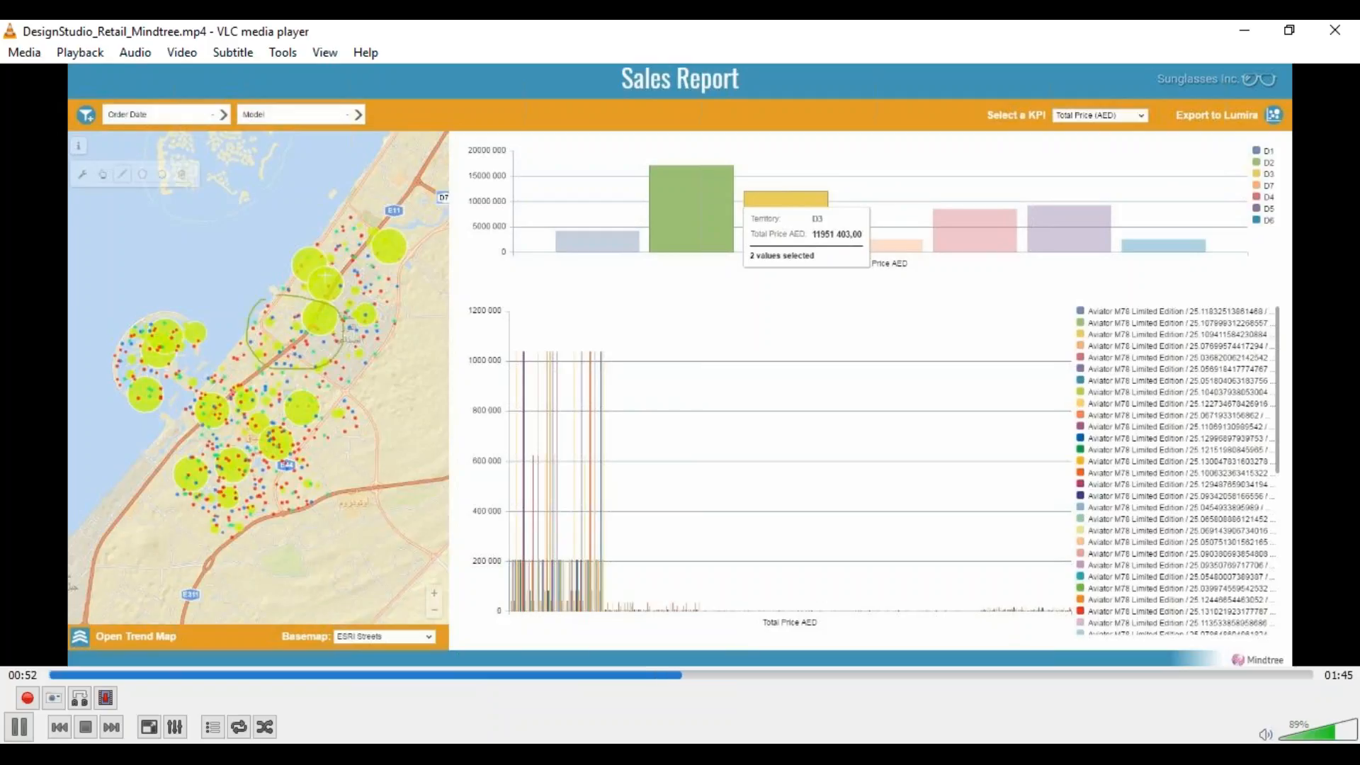
key("space")
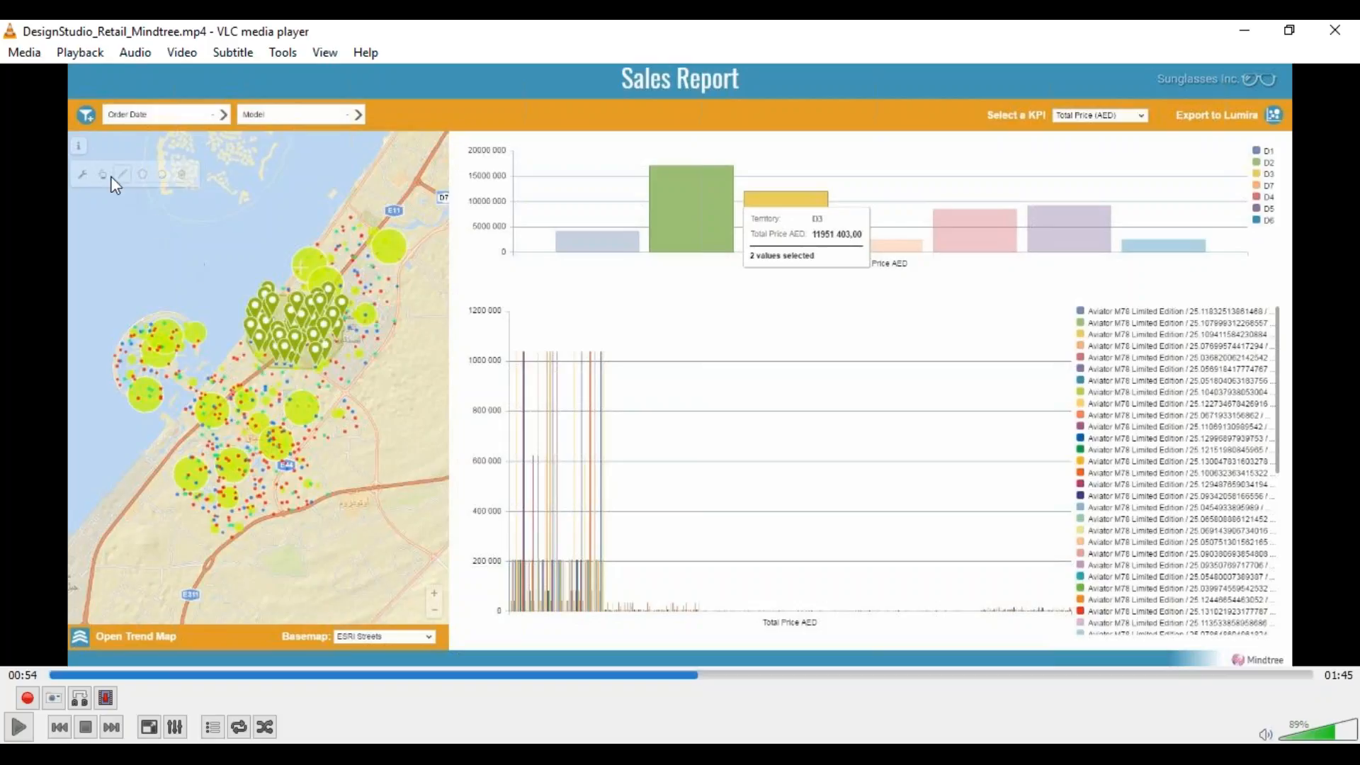
key("space")
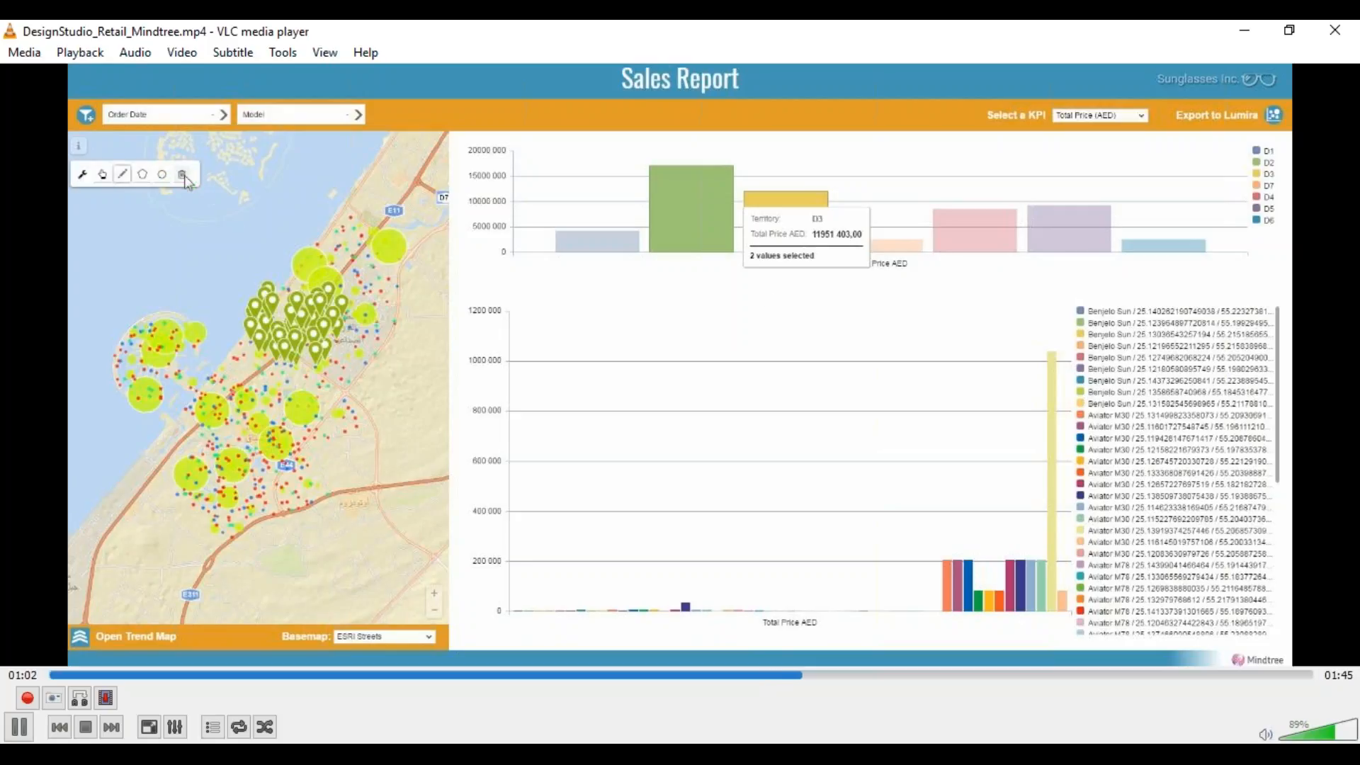
key("space")
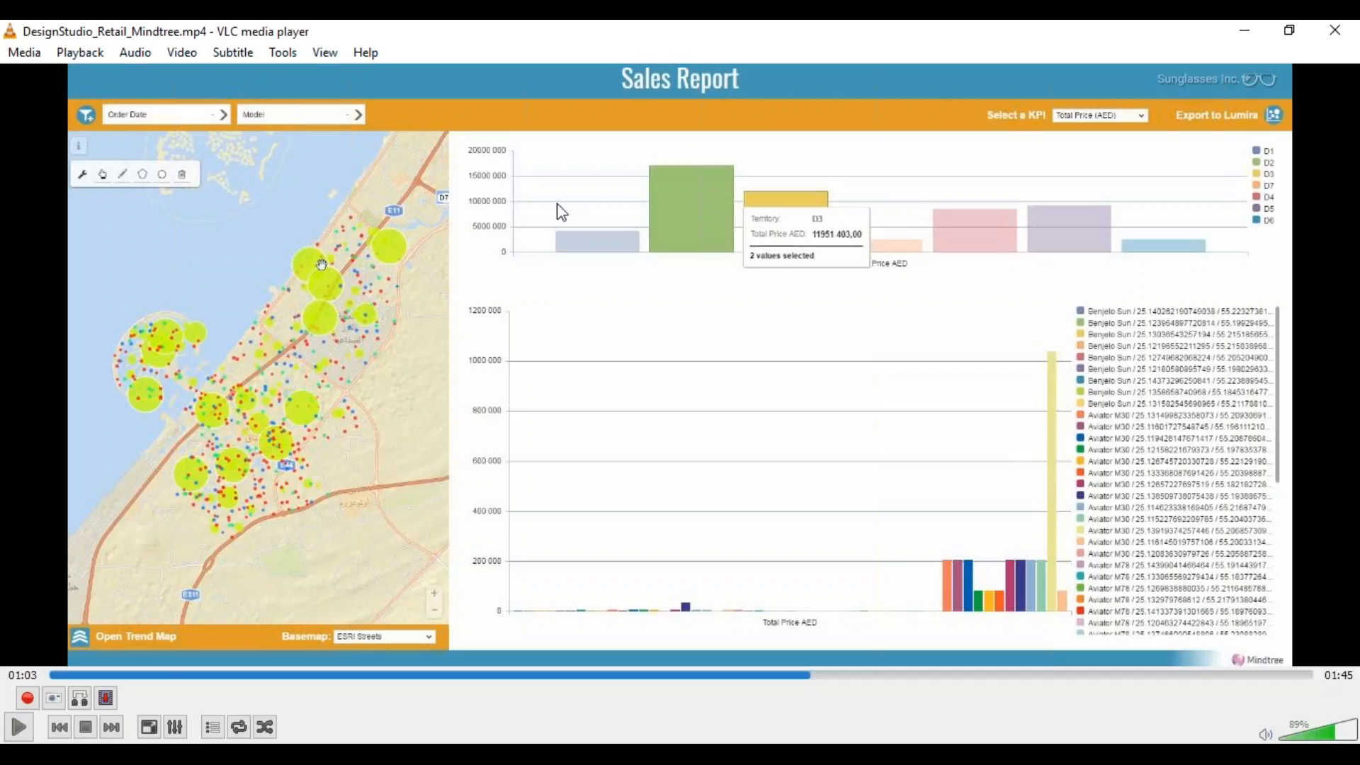
Step: Switch to Design Studio, review the setLayerVisible lines in GEO_MAP_1's On Select script, cancel the editor, and reopen the additional properties
left_click(758, 757)
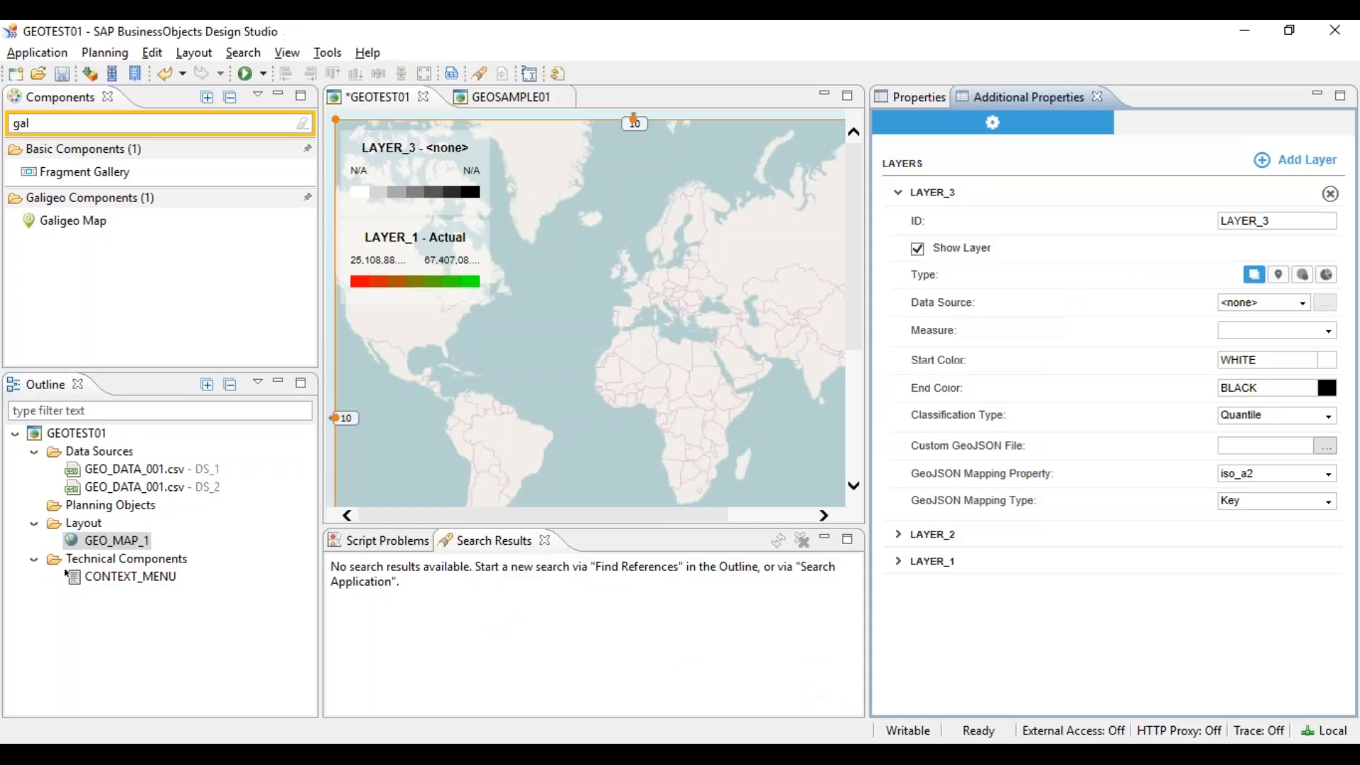
left_click(915, 101)
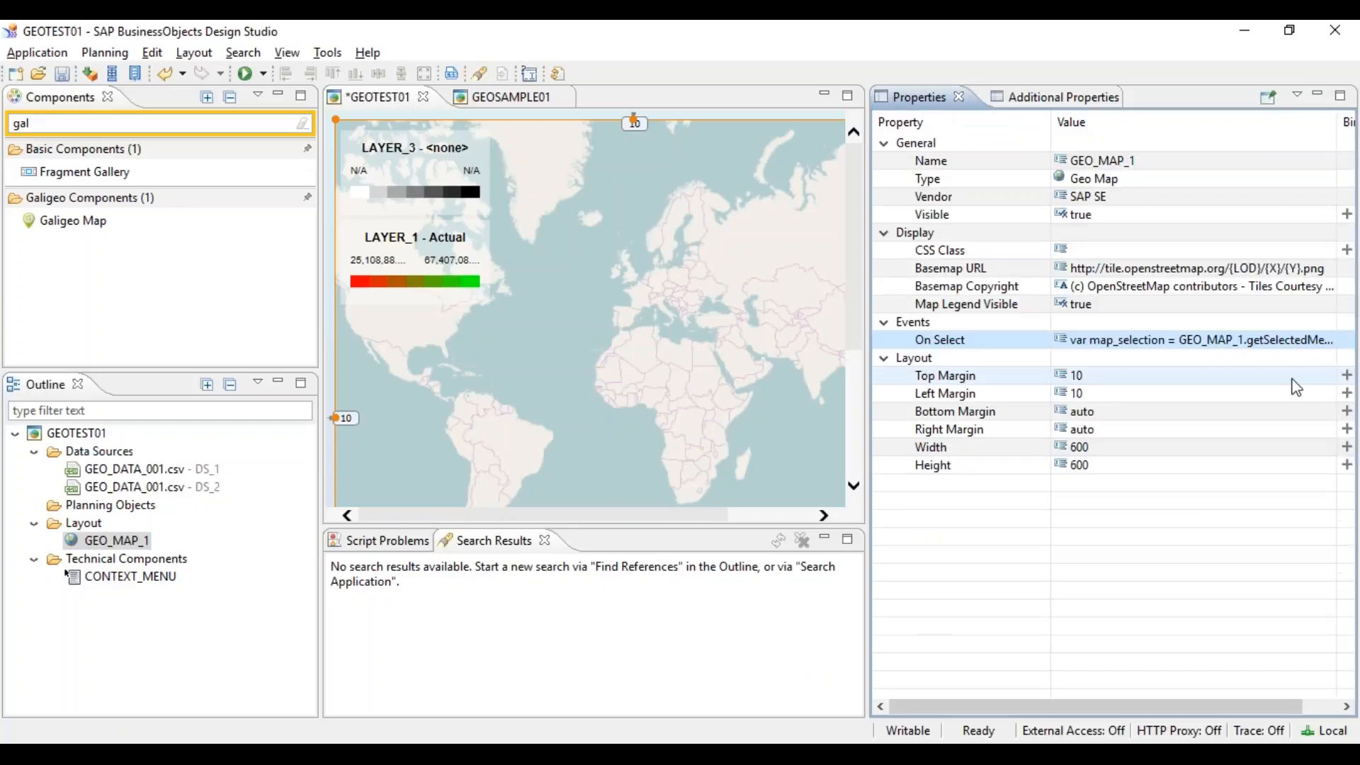
left_click(1324, 338)
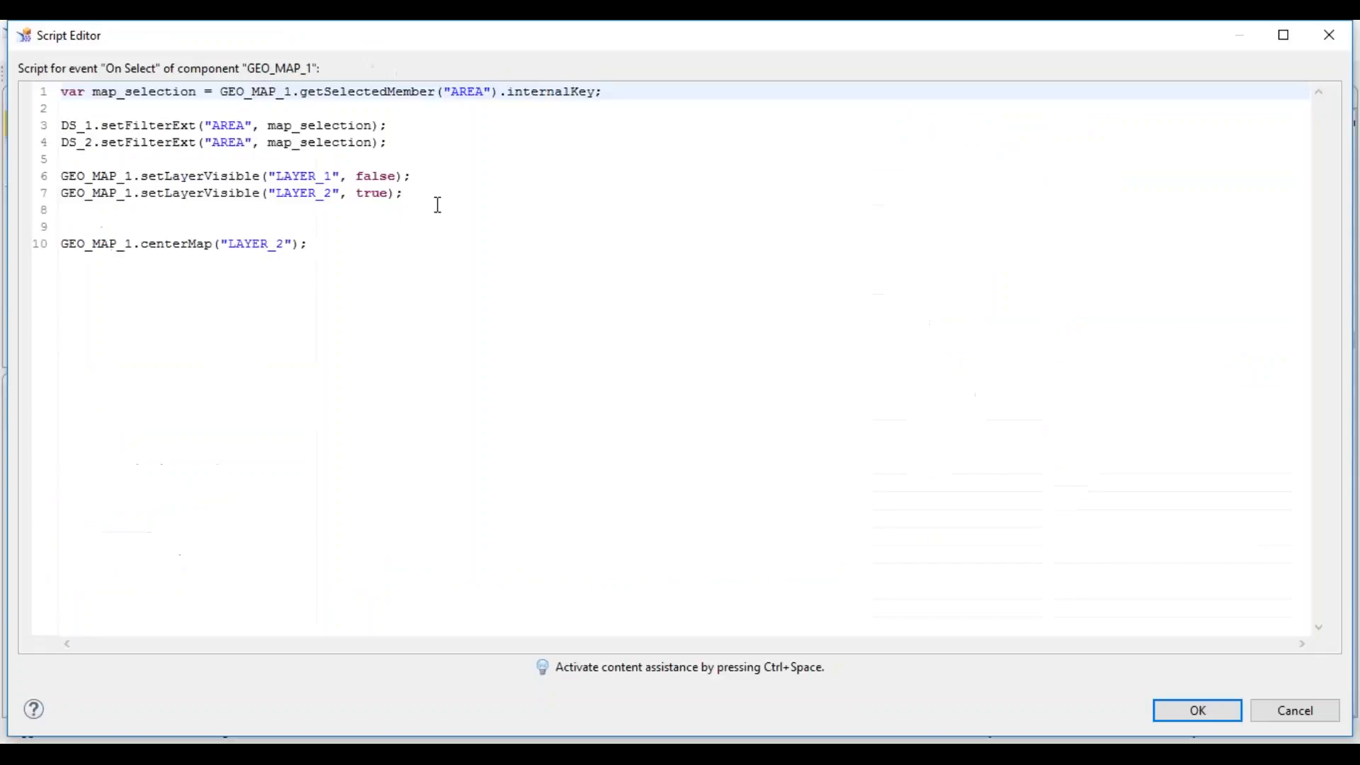
left_click_drag(66, 175, 254, 177)
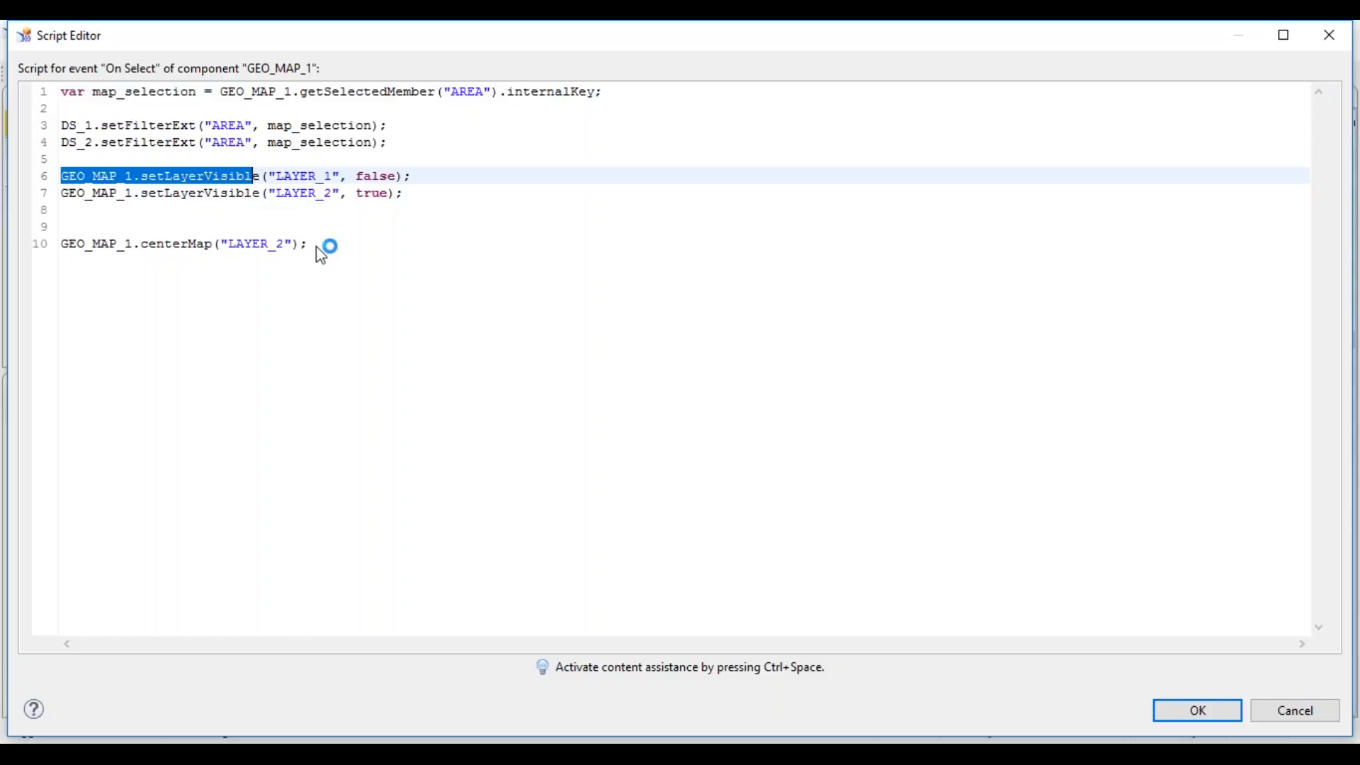
key("shift+Right")
left_click(1272, 726)
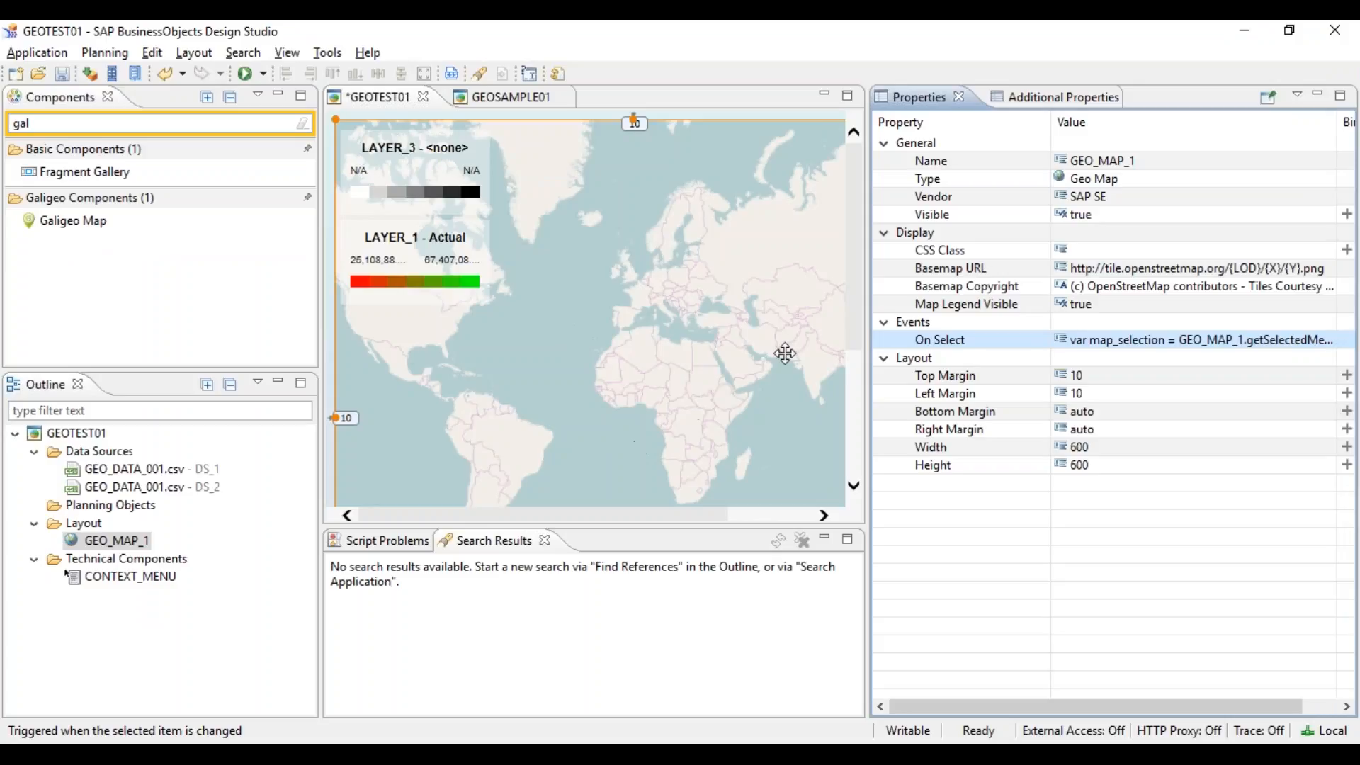
left_click(1054, 98)
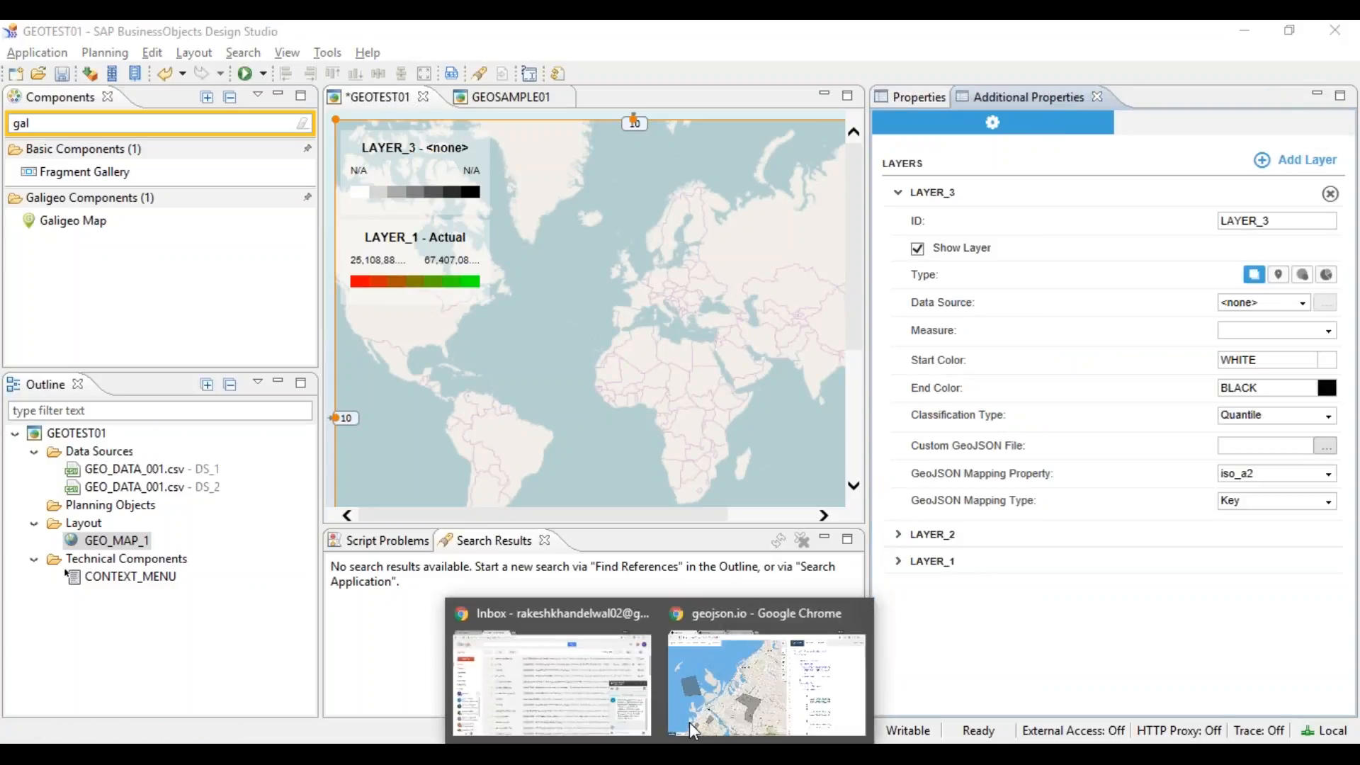
Step: Switch back to the video in VLC media player and rewind it to 00:24
left_click(861, 712)
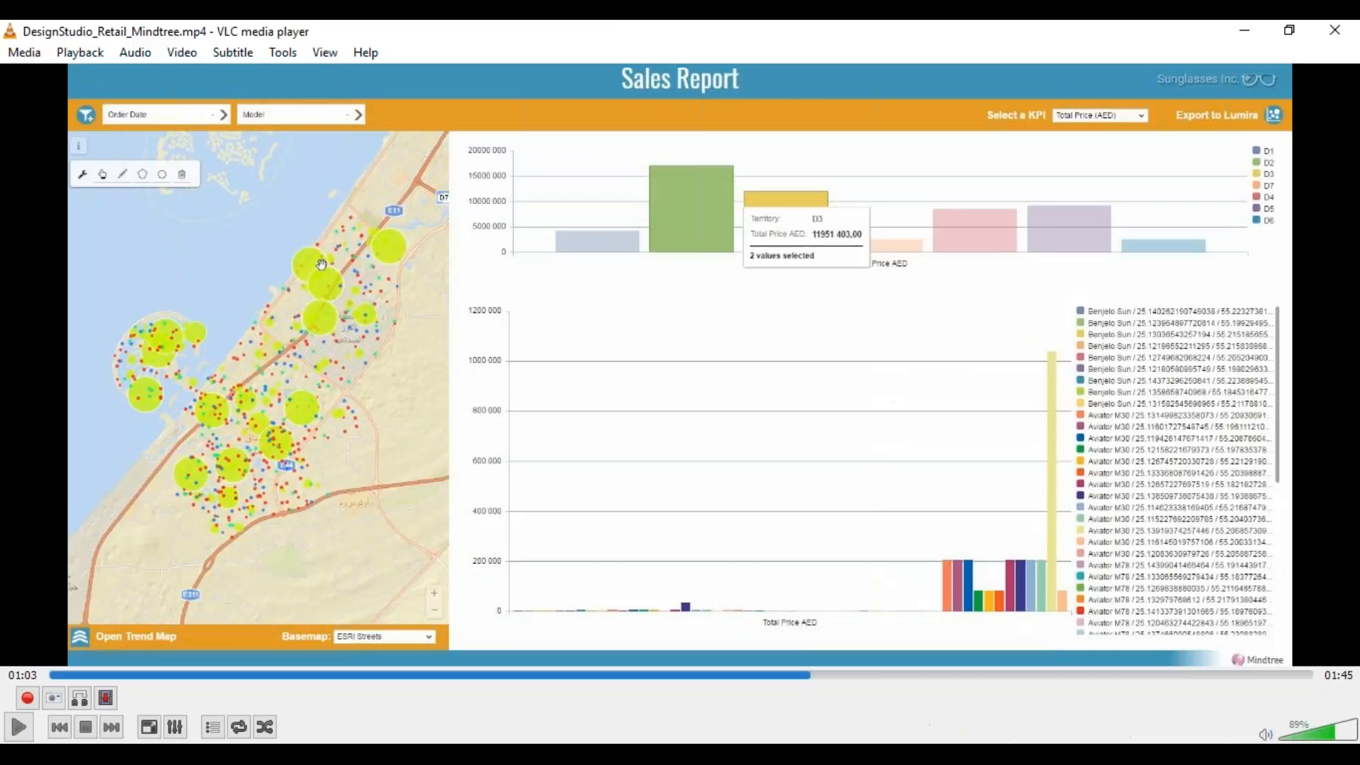
key("Left")
key("Left")
key("Left")
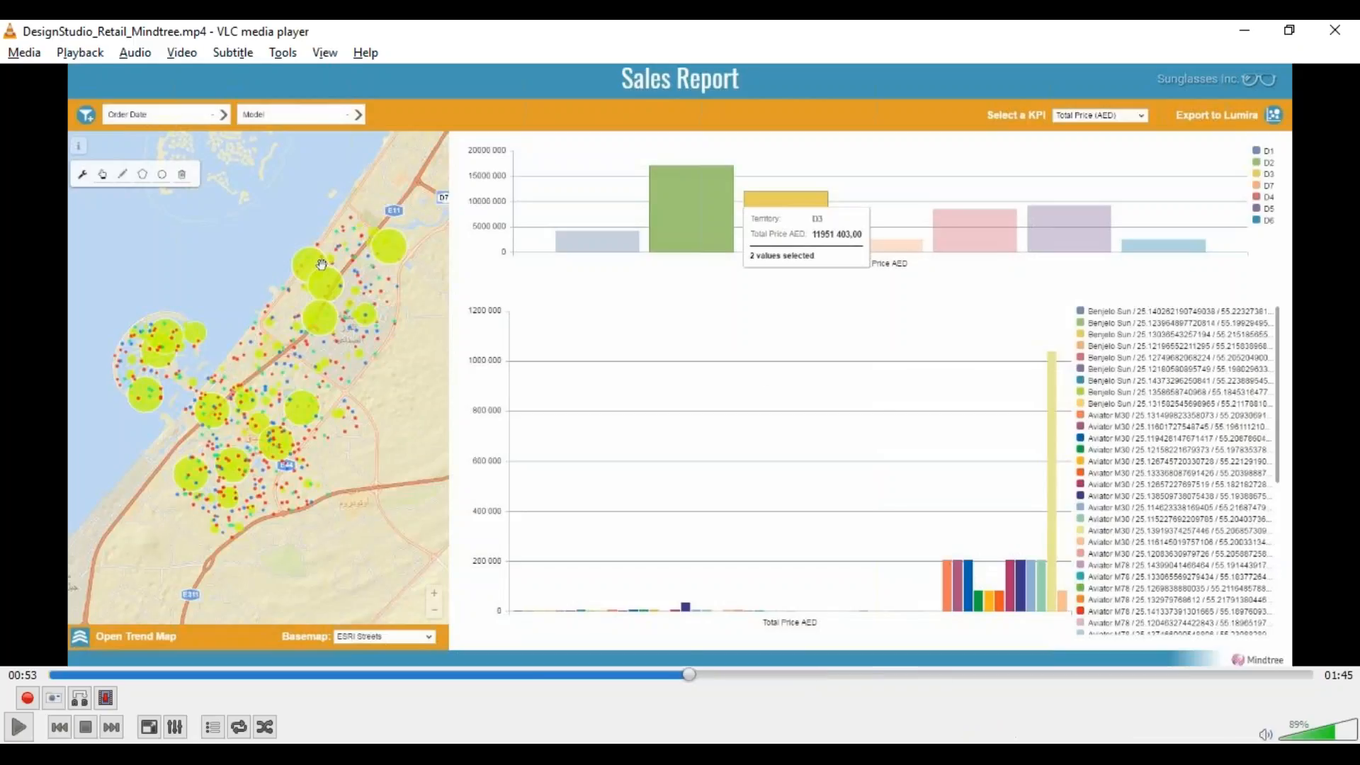
key("Left")
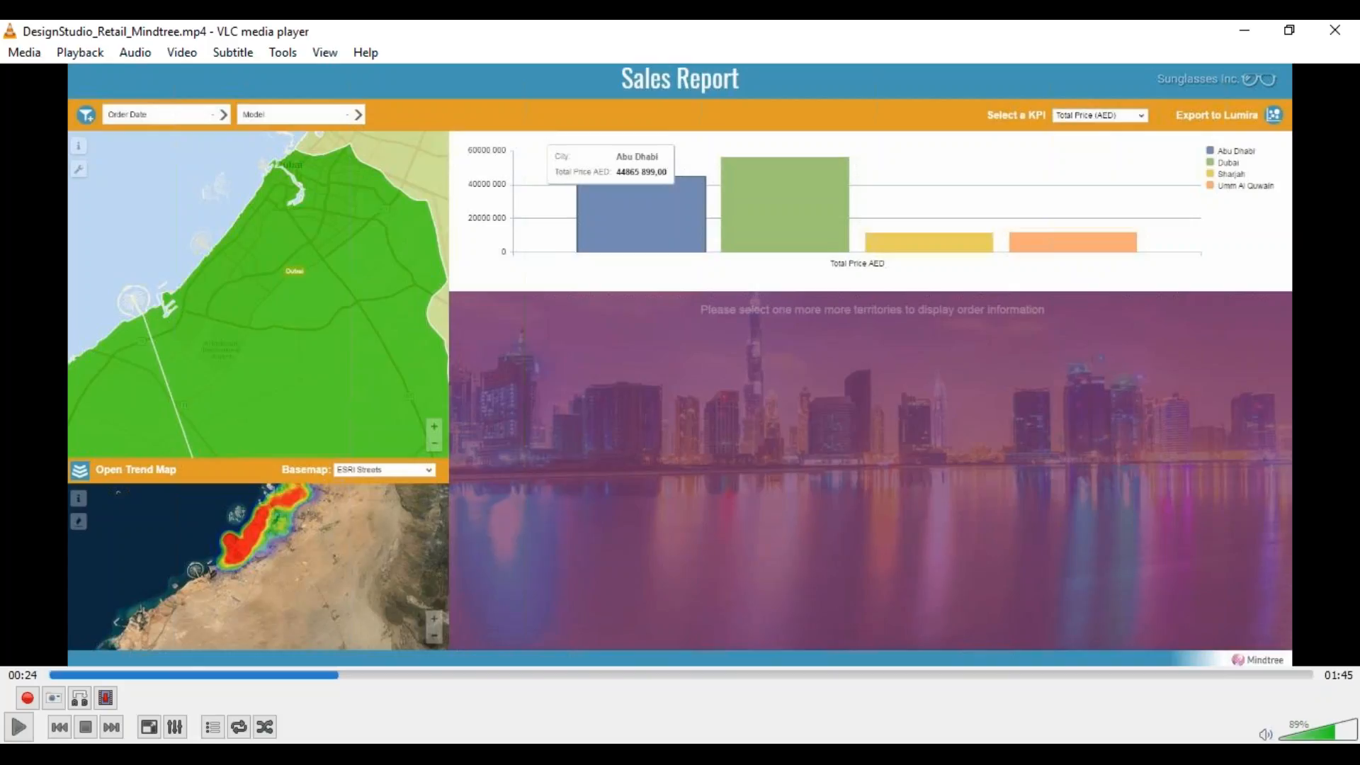
Step: Skip the video ahead to 01:31 and near its end, and minimize VLC media player to return to Design Studio
left_click(1143, 674)
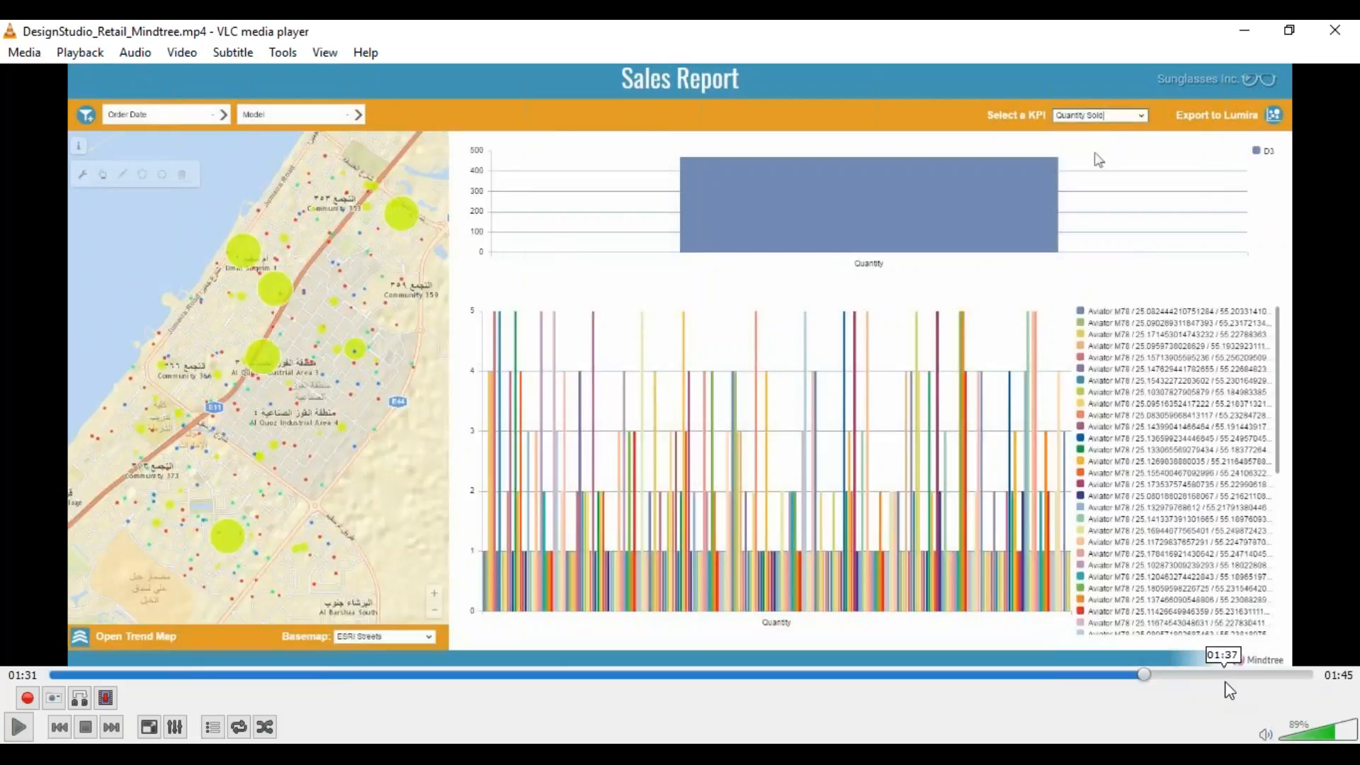
left_click(1275, 674)
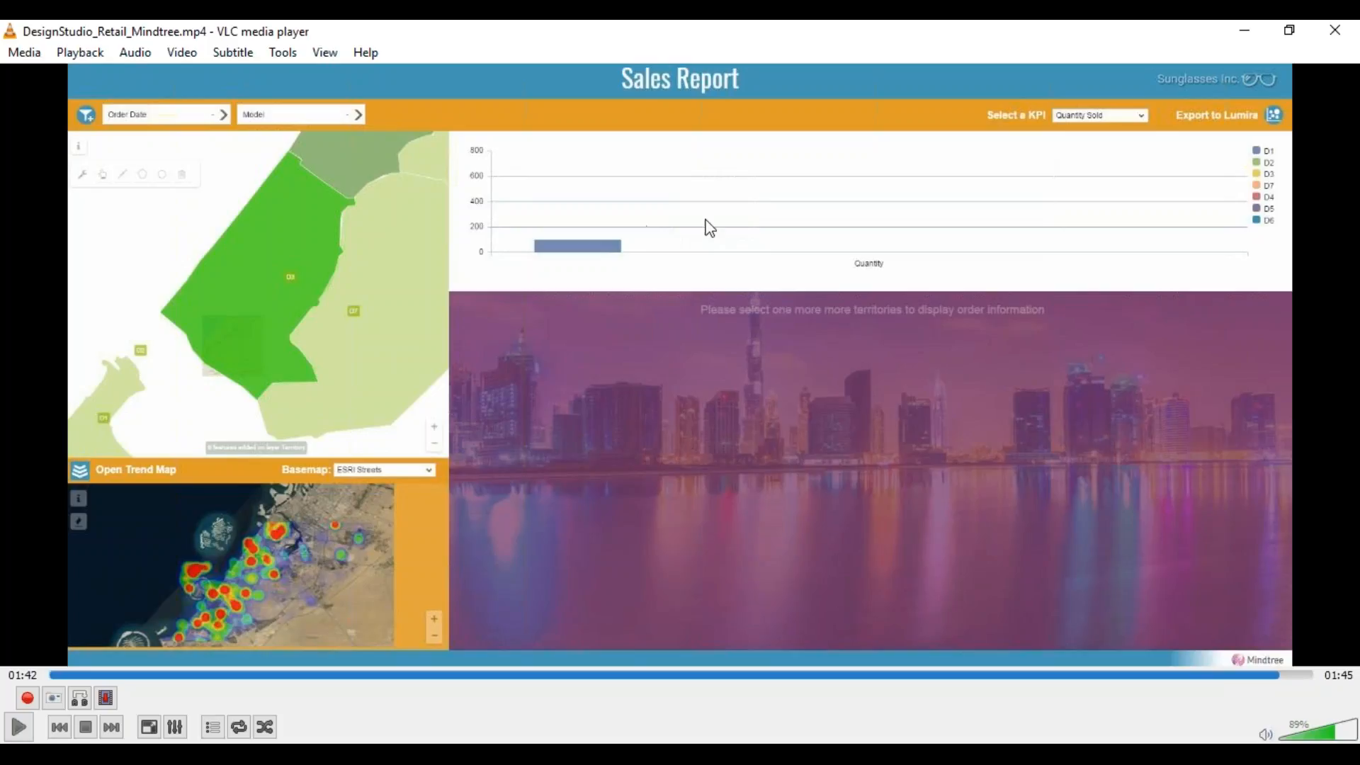
left_click(1245, 29)
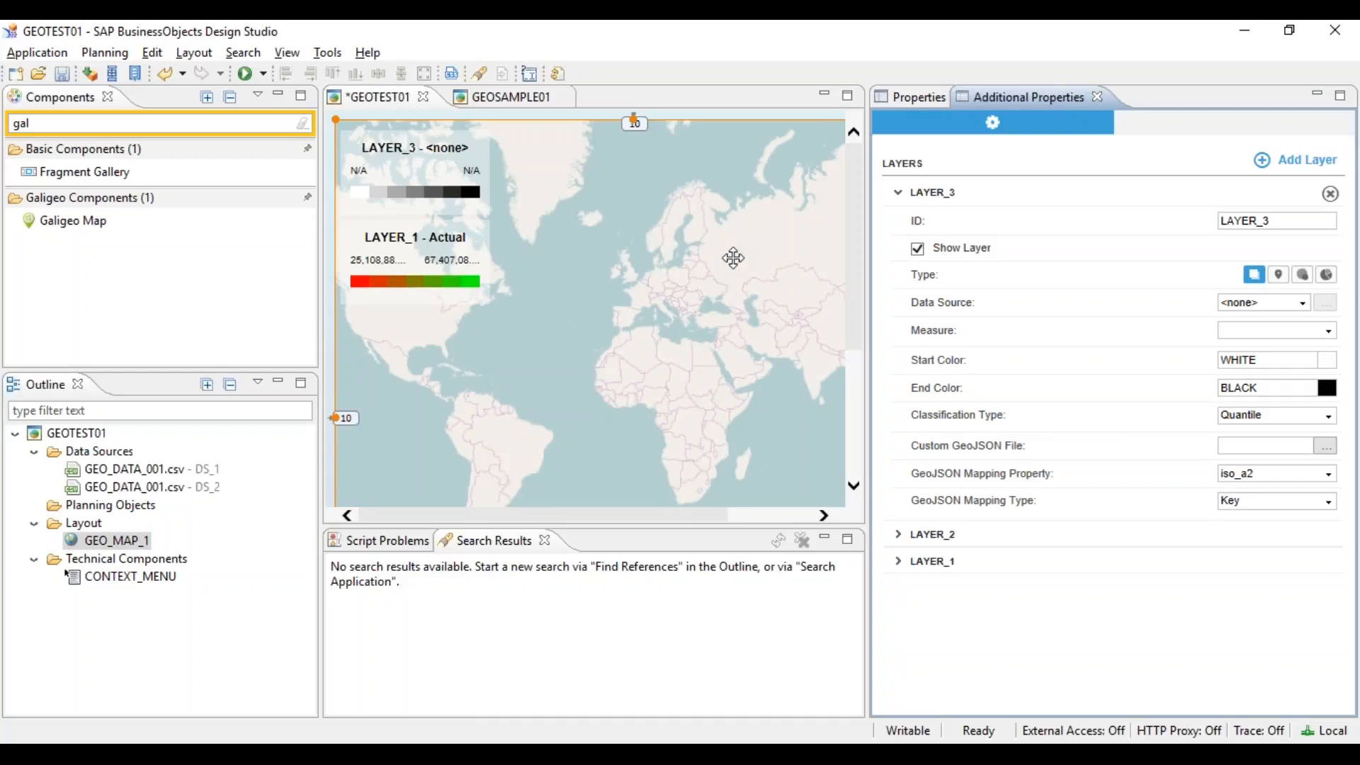
Step: Save the GEOTEST01 application, collapse LAYER_3 and expand the settings of LAYER_1 for the geo map
key("ctrl+s")
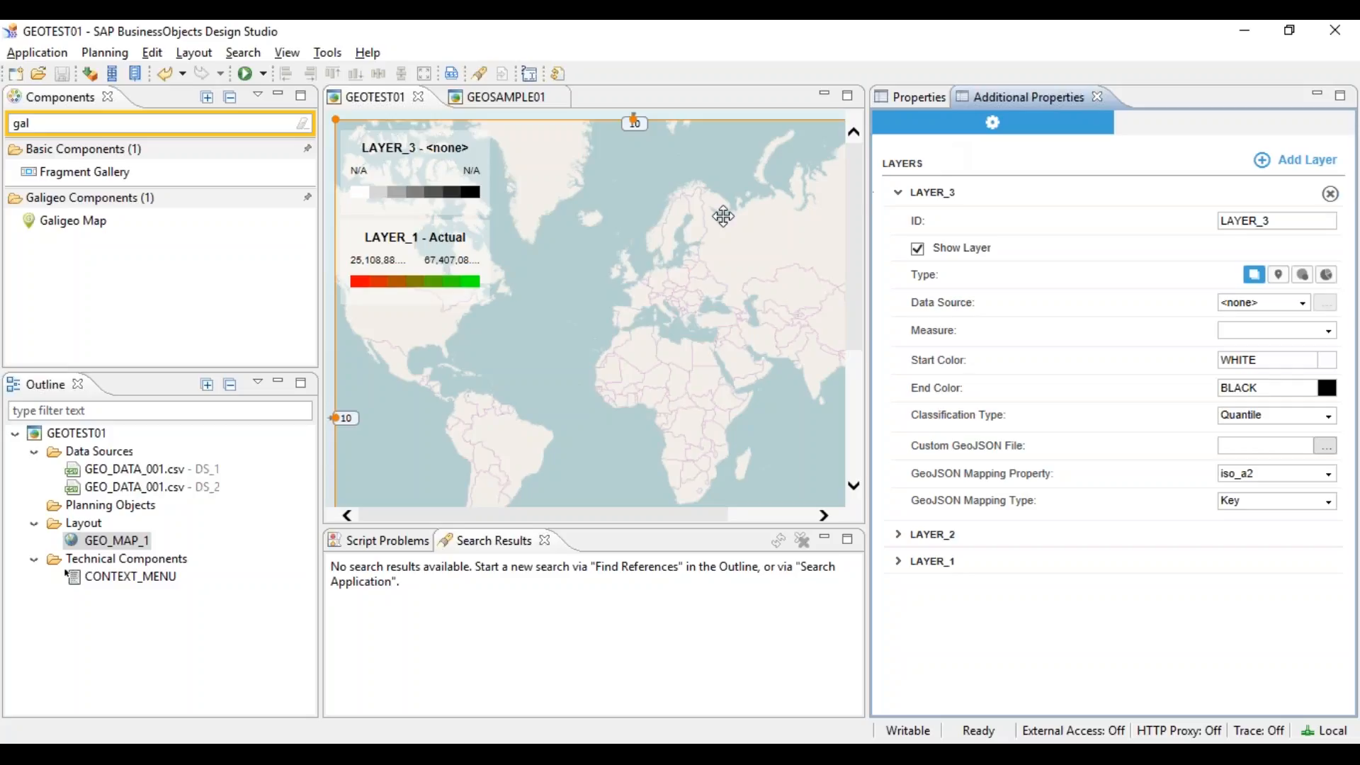
left_click(657, 260)
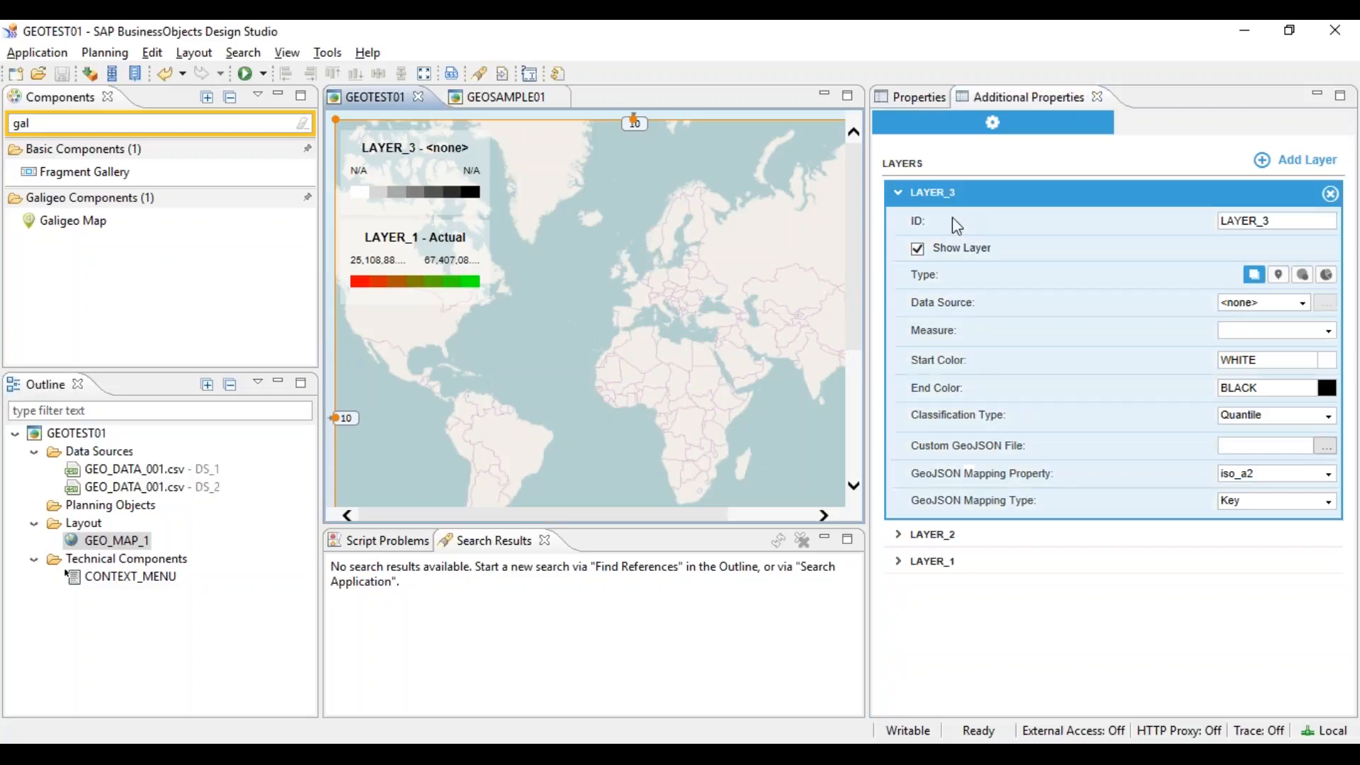
left_click(929, 198)
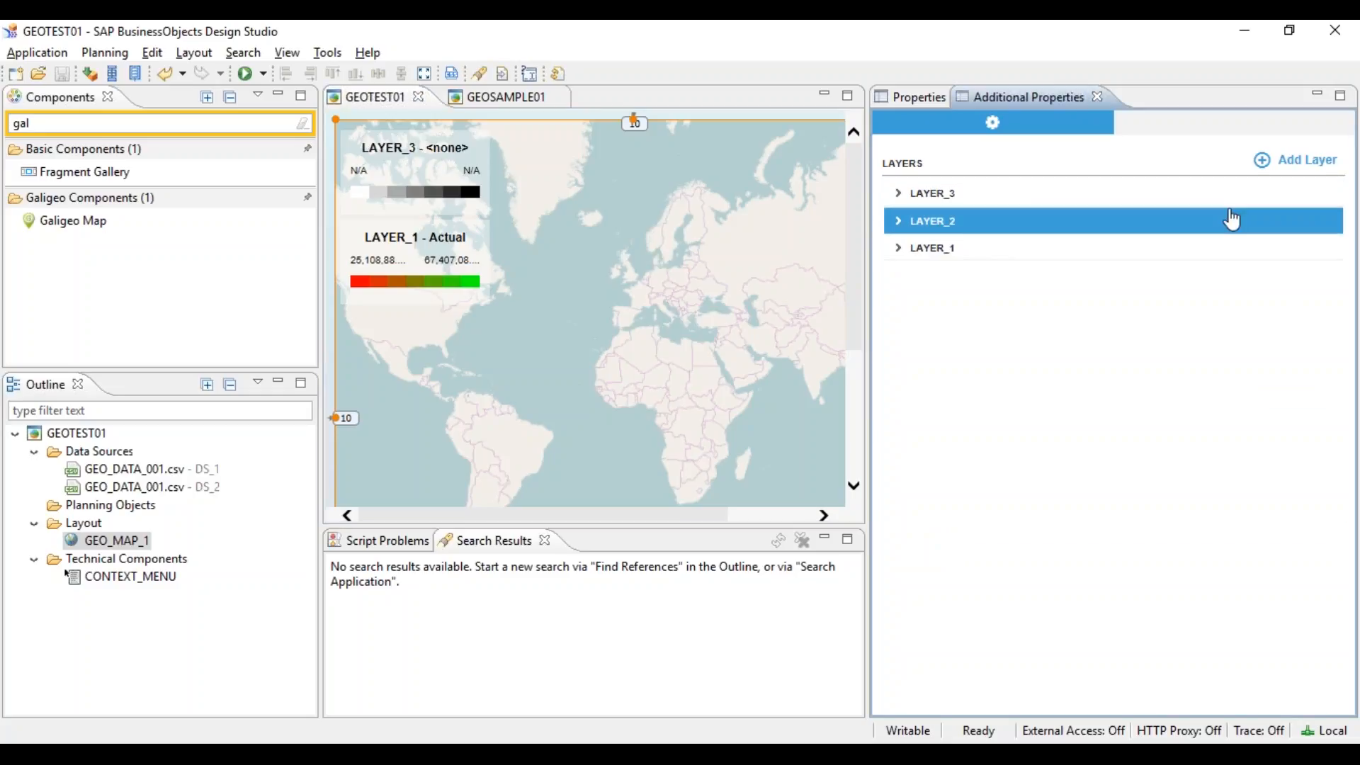
left_click(904, 249)
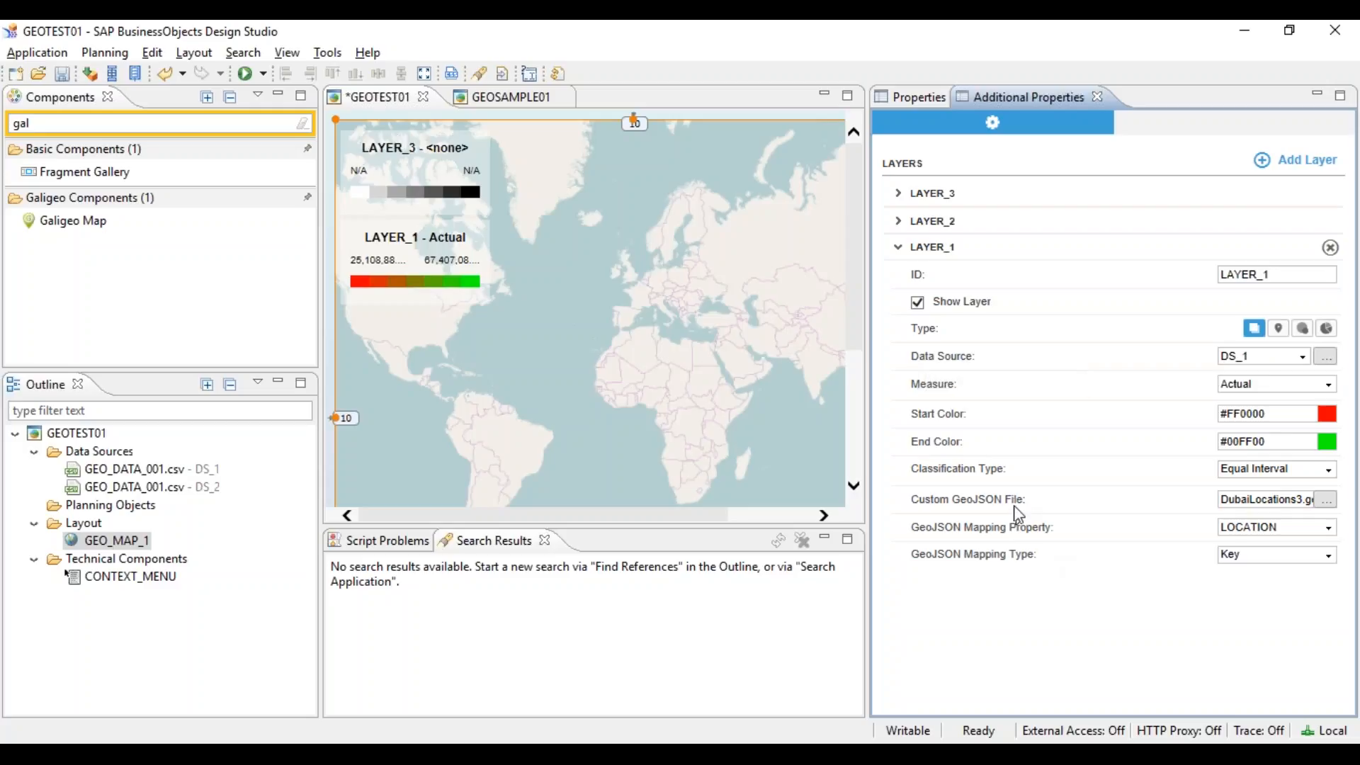
Step: Review LAYER_1's custom GeoJSON file and data source settings and the available GeoJSON mapping properties
left_click_drag(1025, 500, 920, 506)
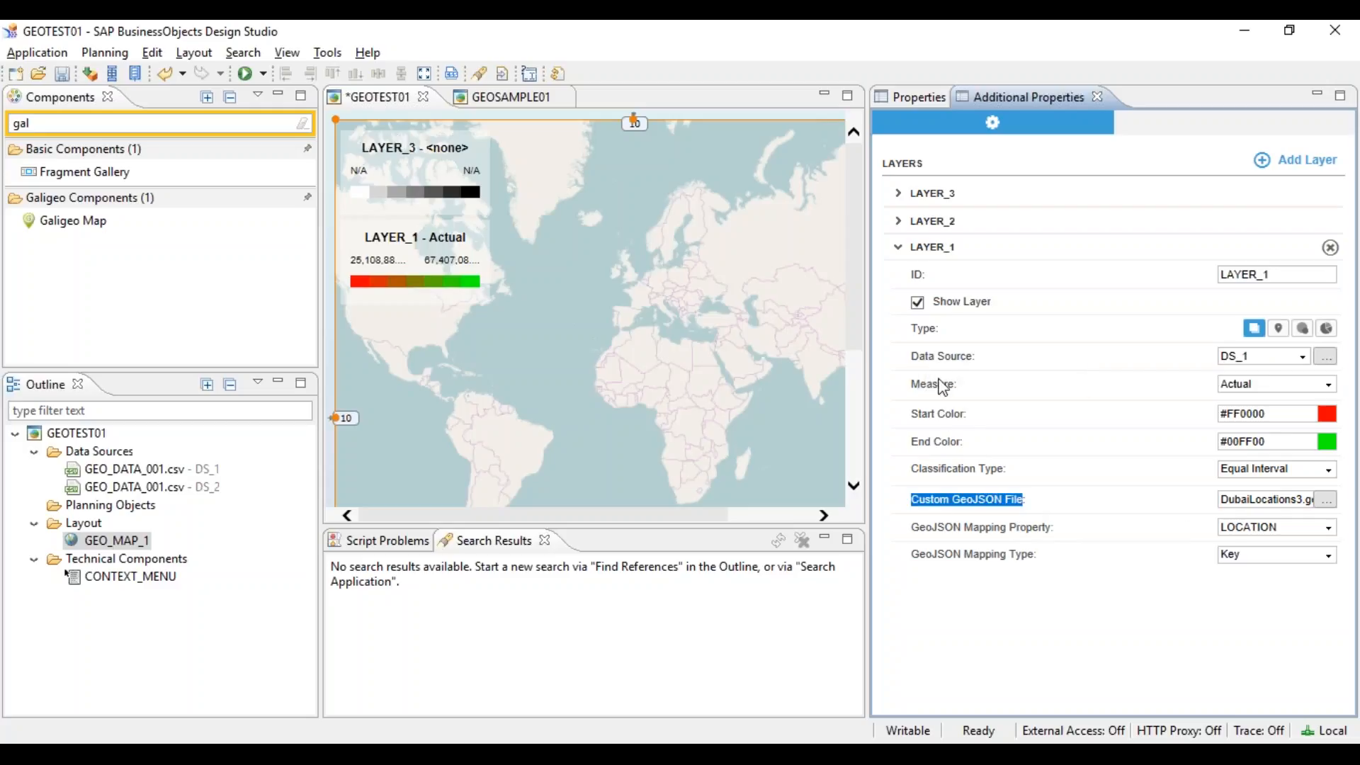
left_click_drag(910, 355, 974, 365)
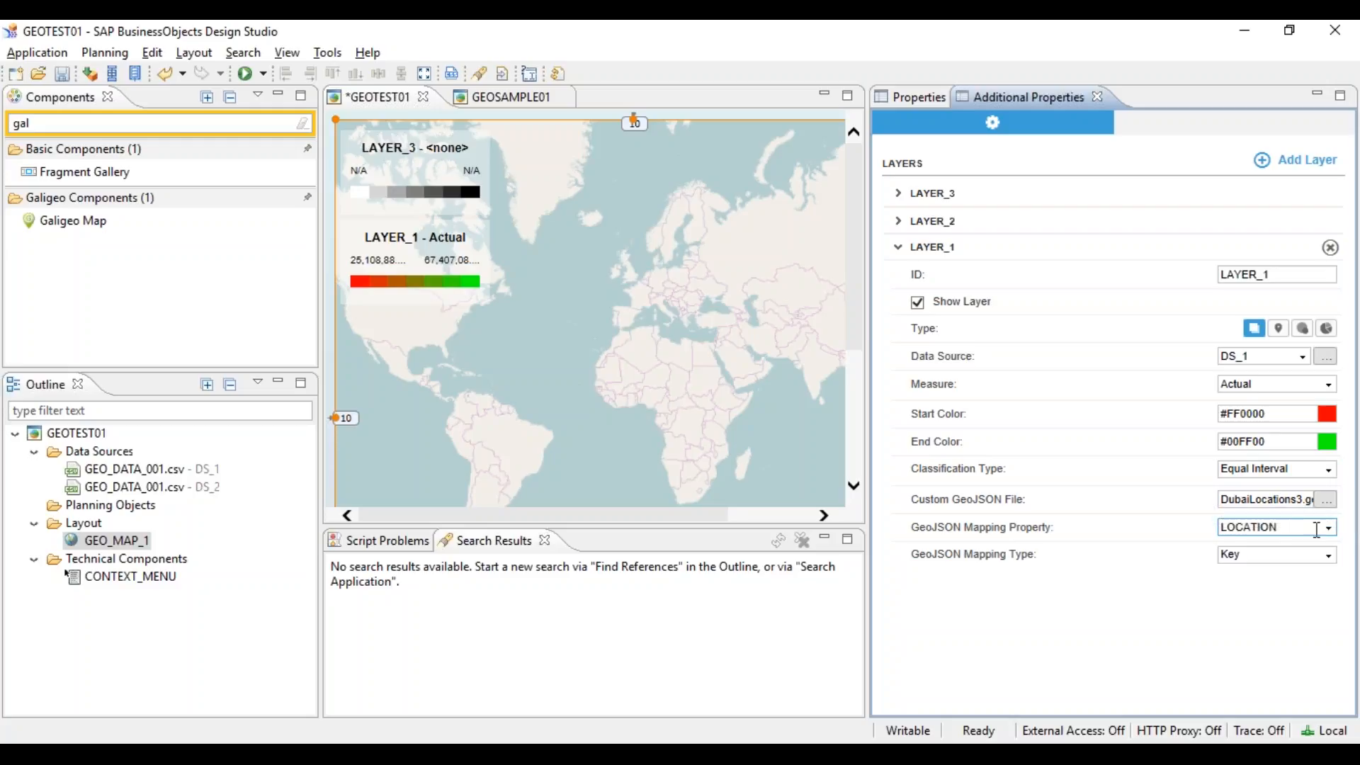
left_click(1293, 527)
left_click(1328, 529)
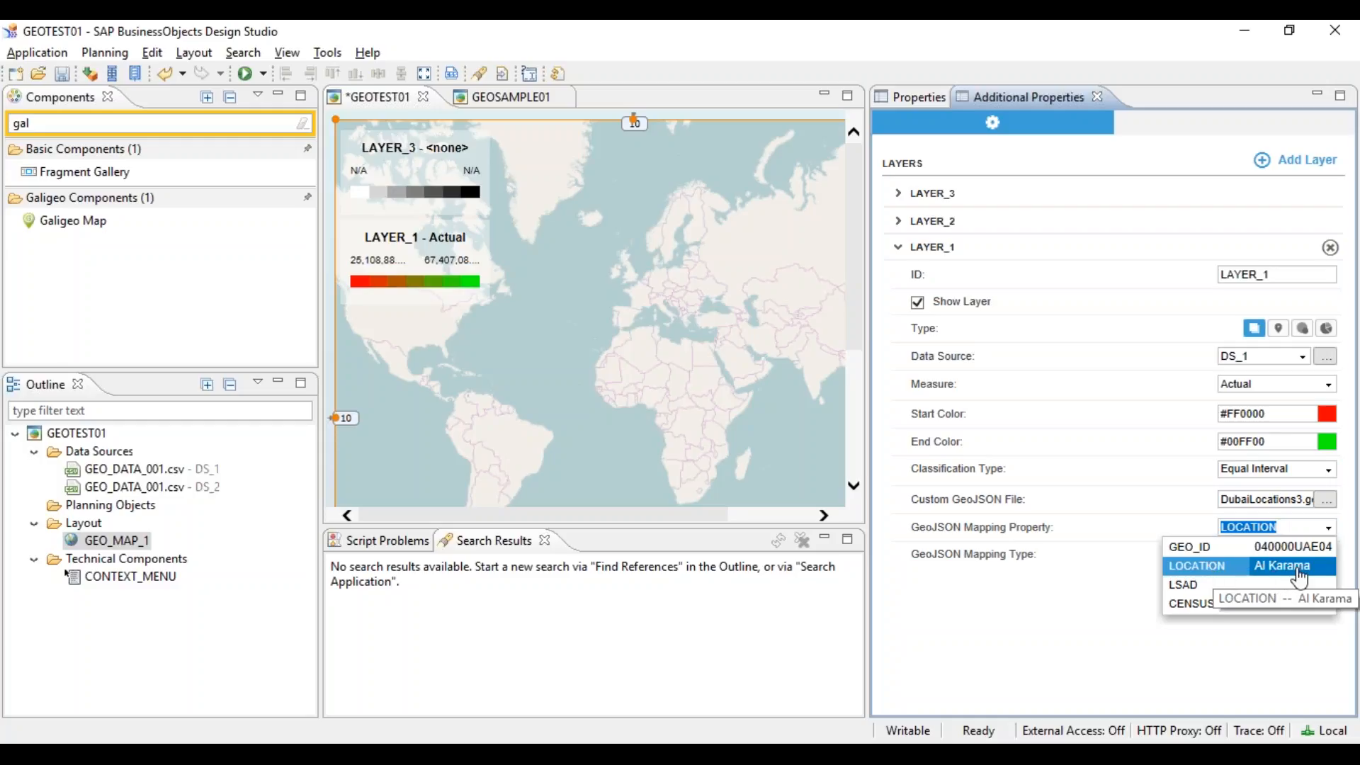
Step: Examine the Area values in the initial view of data source DS_1 and leave it without changes
left_click(173, 471)
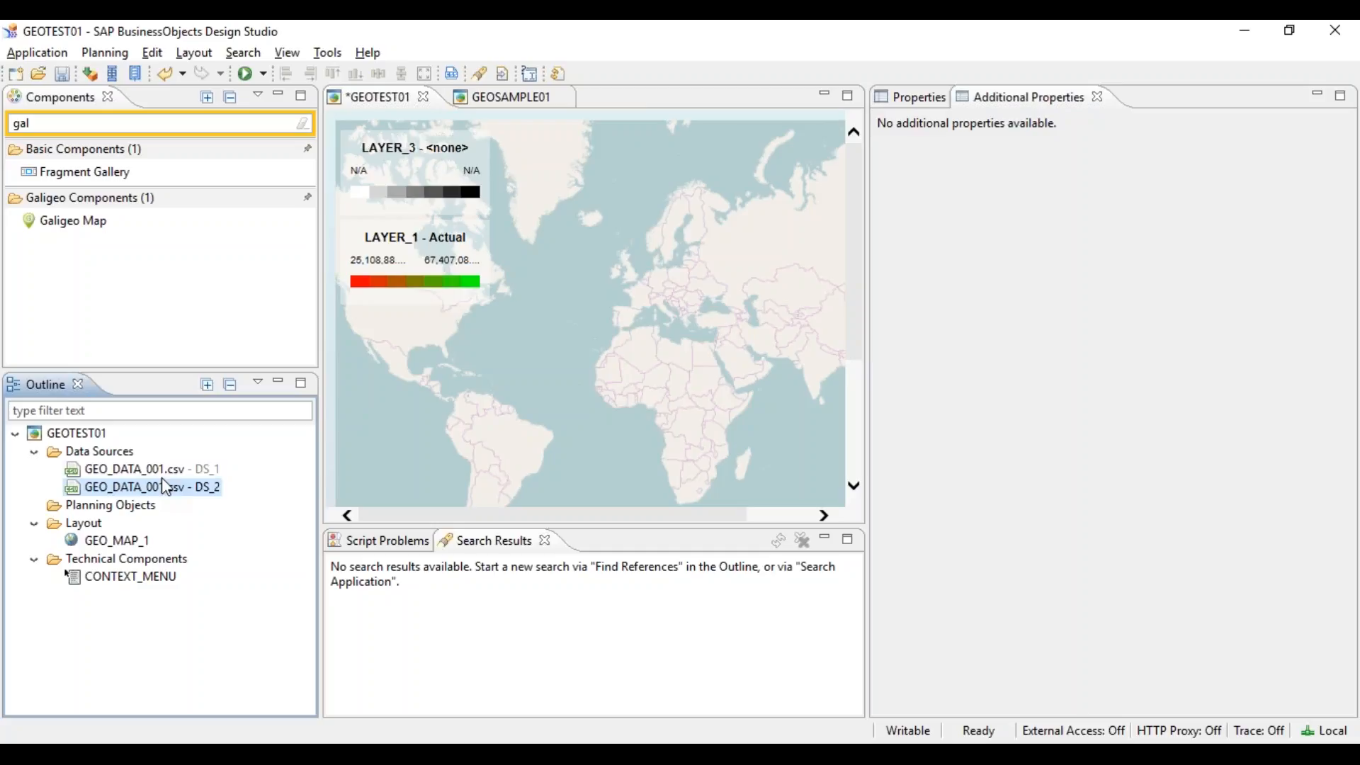
right_click(161, 471)
left_click(231, 608)
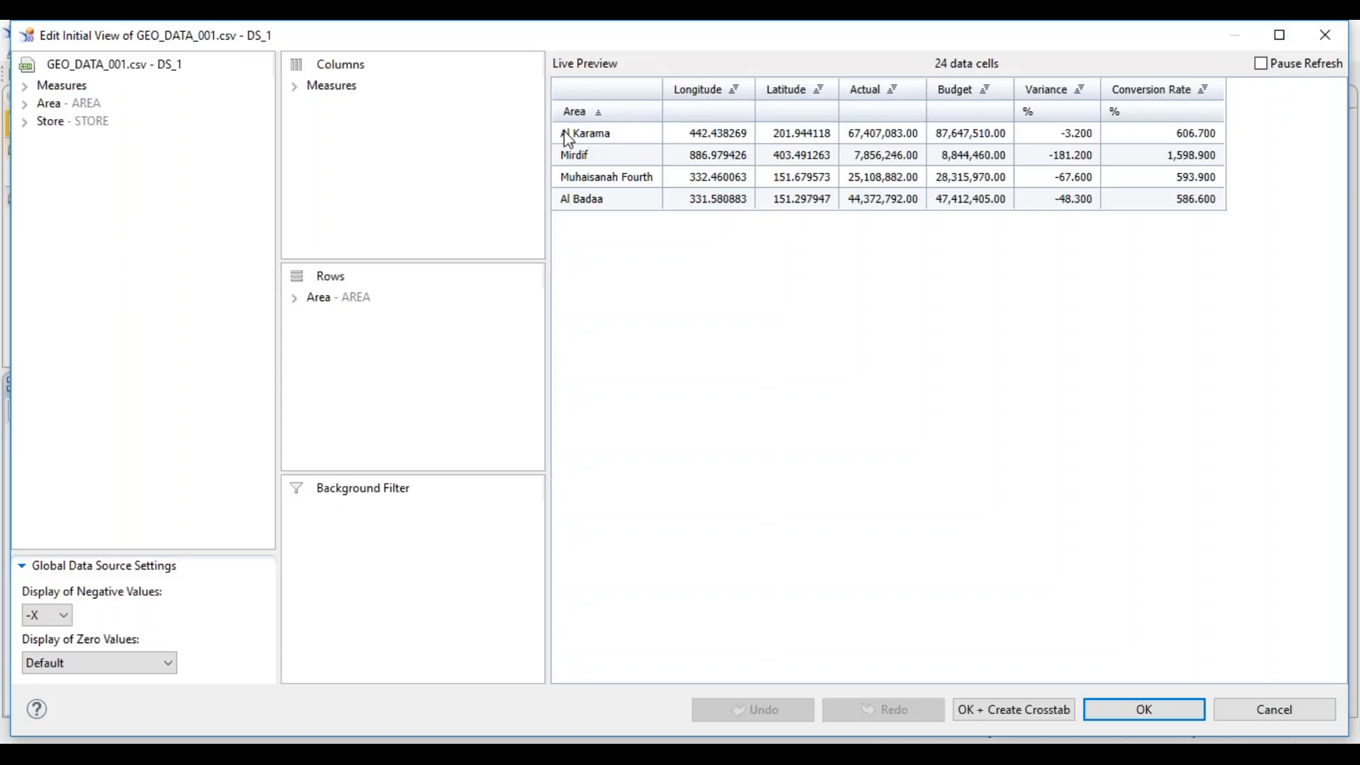
left_click(1286, 721)
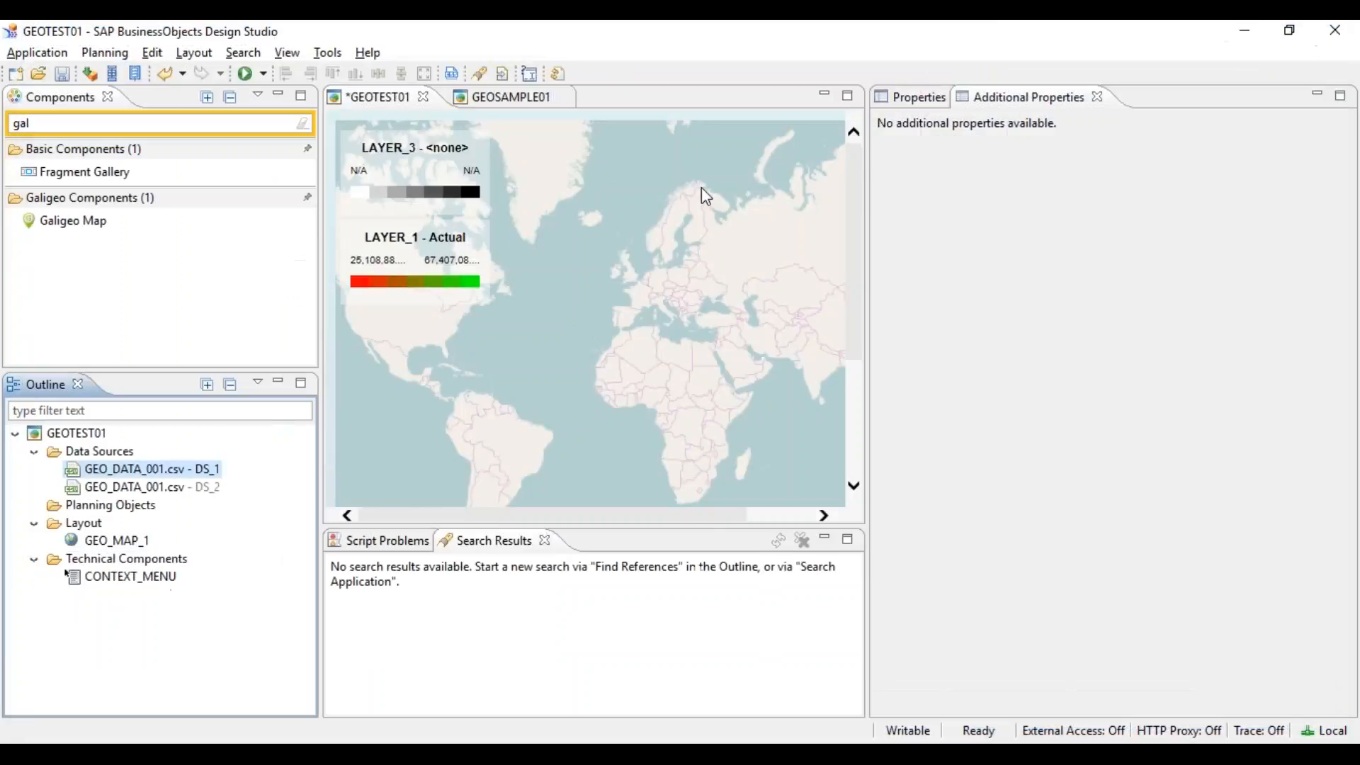
Step: Open DubaiLocations3.geojson from the application's repository folder in Notepad and highlight the first feature's Al Karama location value
left_click(32, 52)
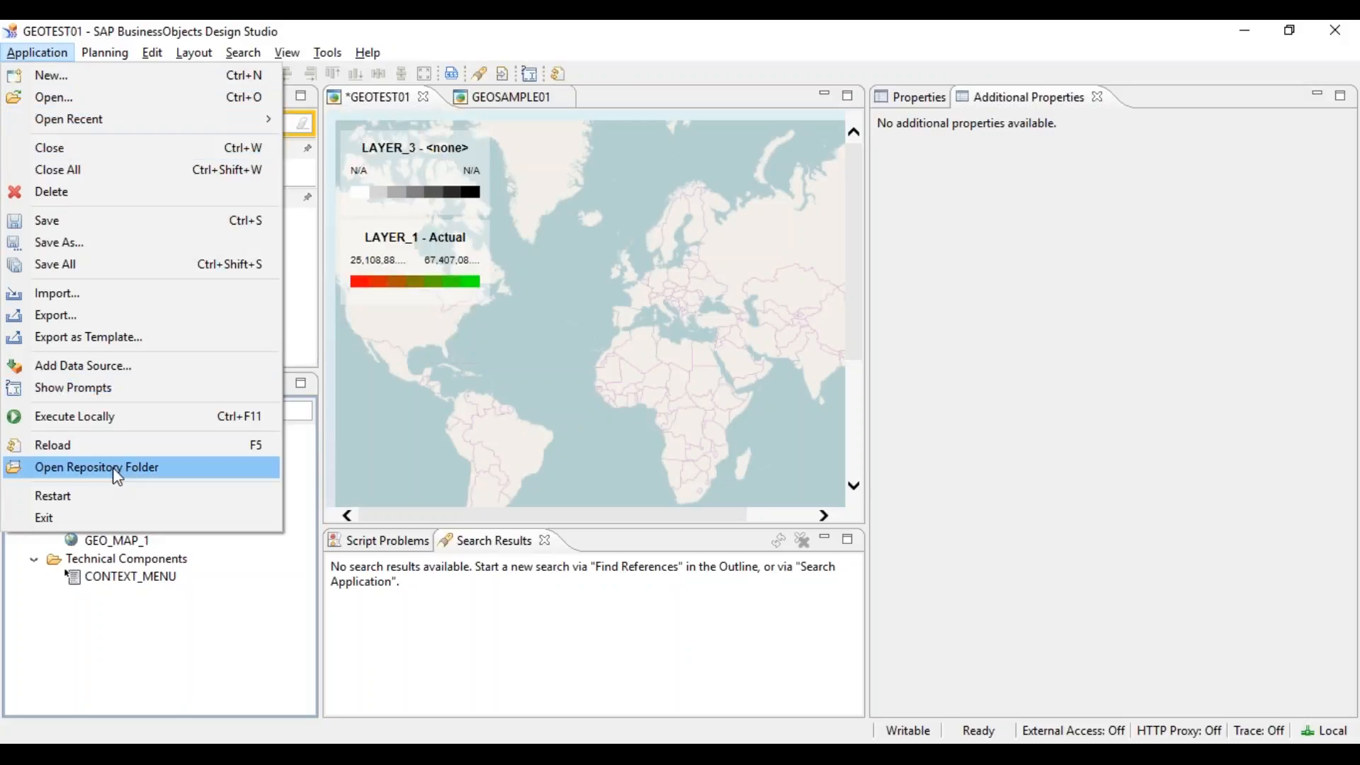
left_click(243, 467)
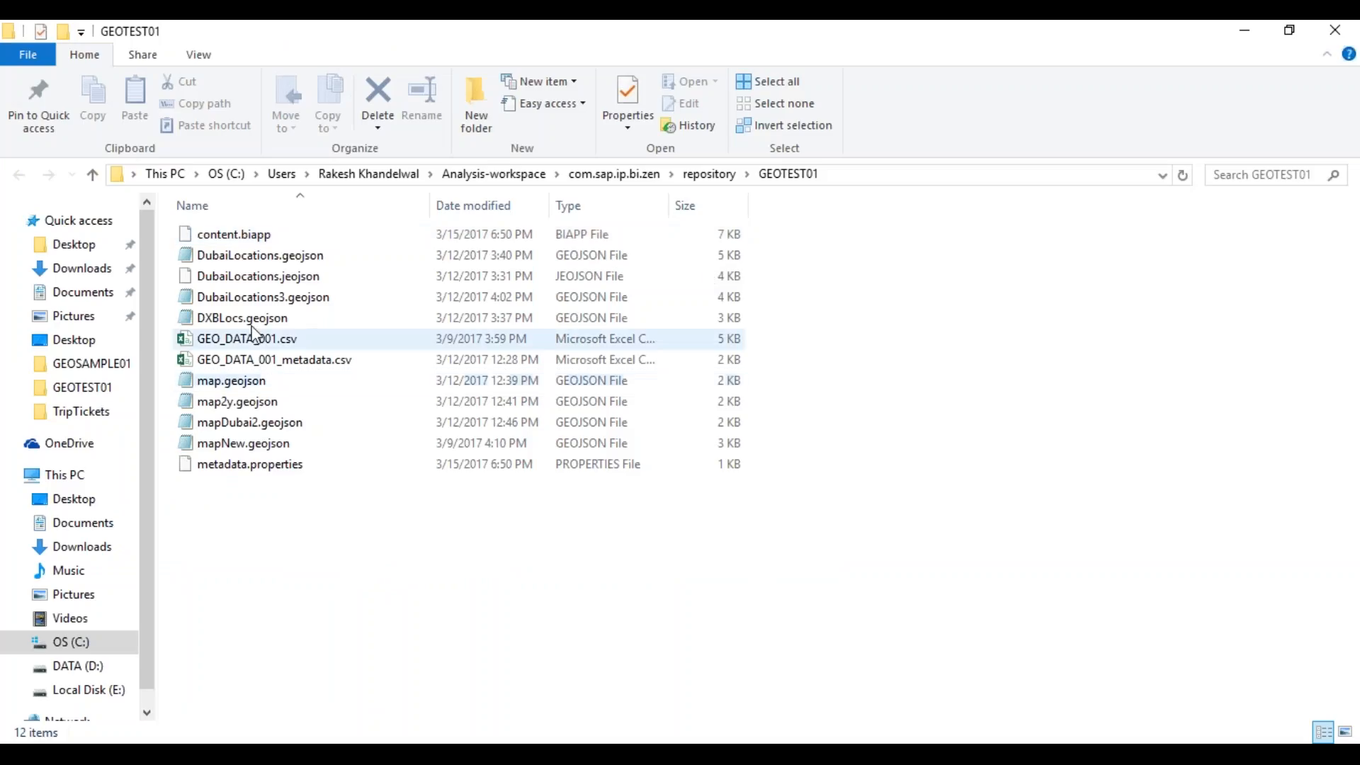
left_click(274, 299)
right_click(271, 292)
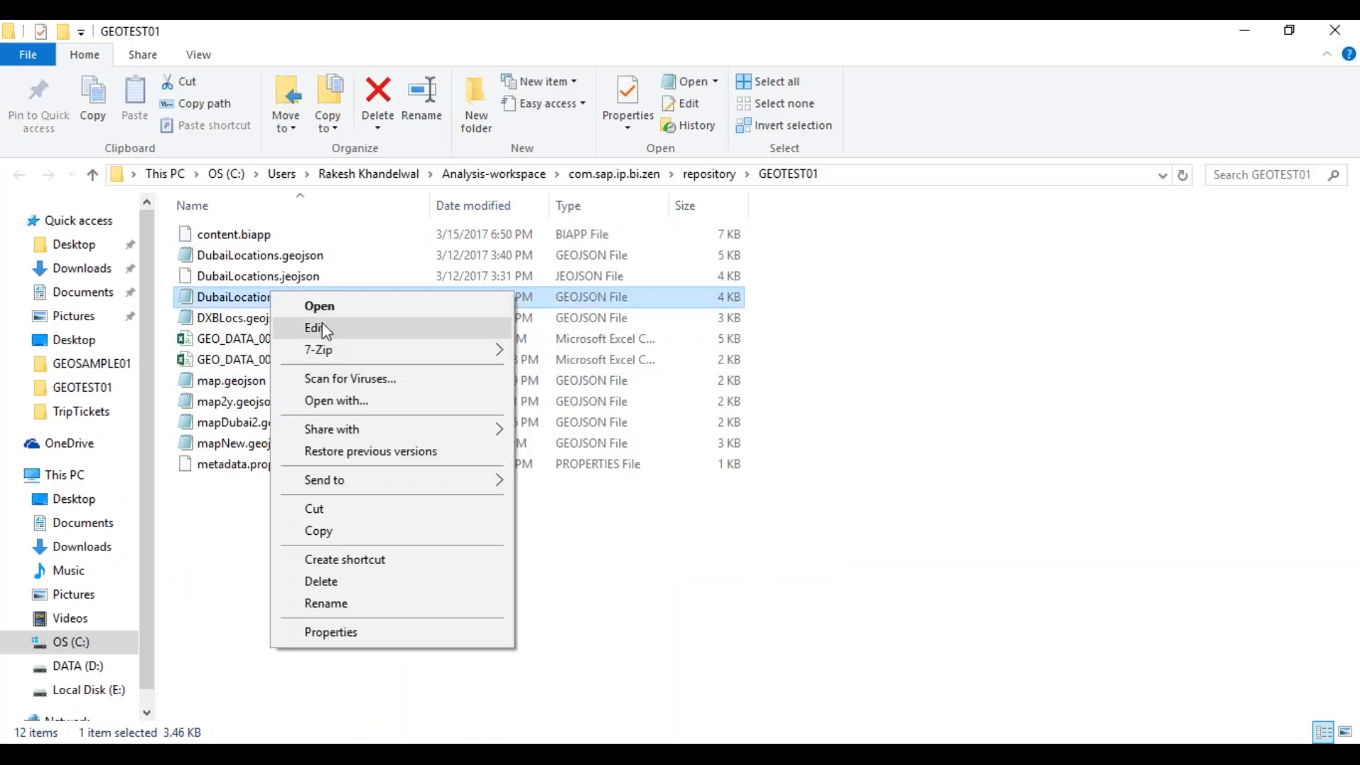
left_click(325, 330)
double_click(602, 331)
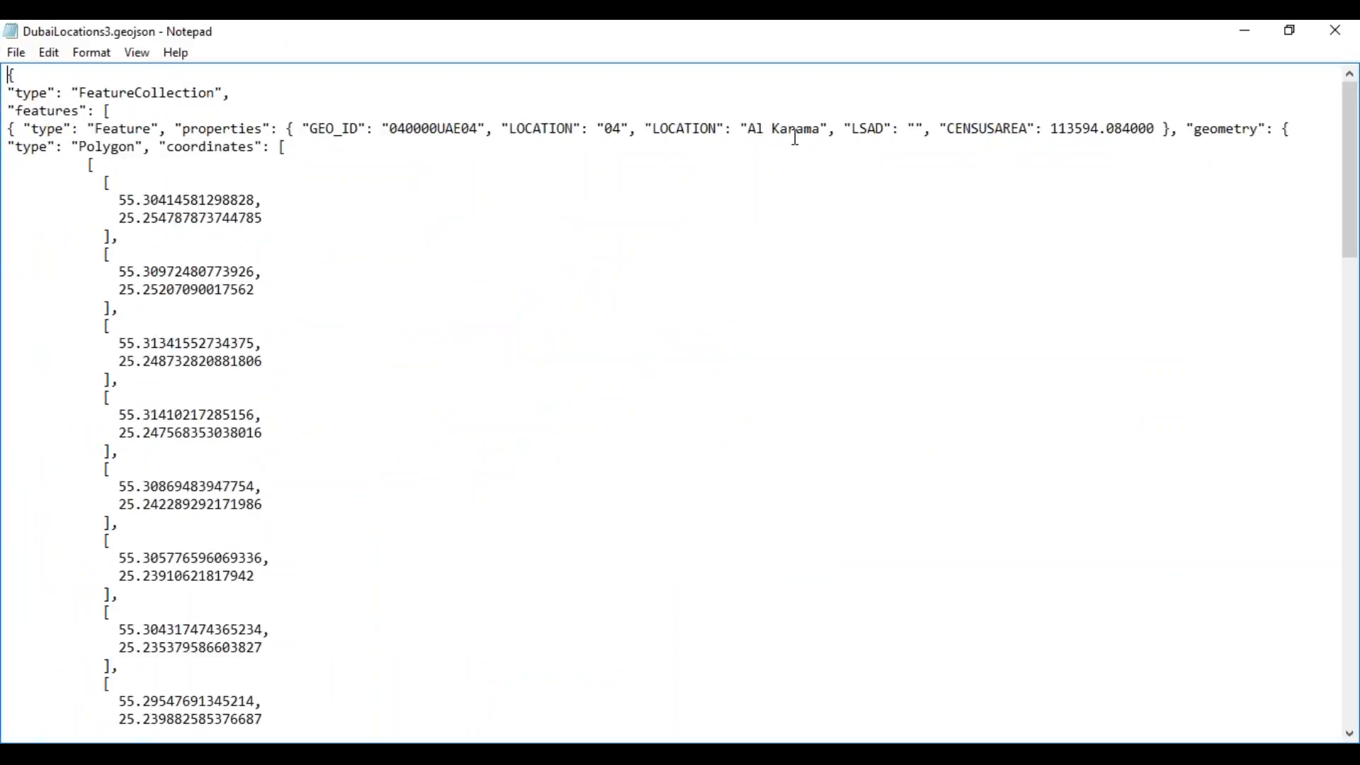
left_click_drag(748, 129, 815, 135)
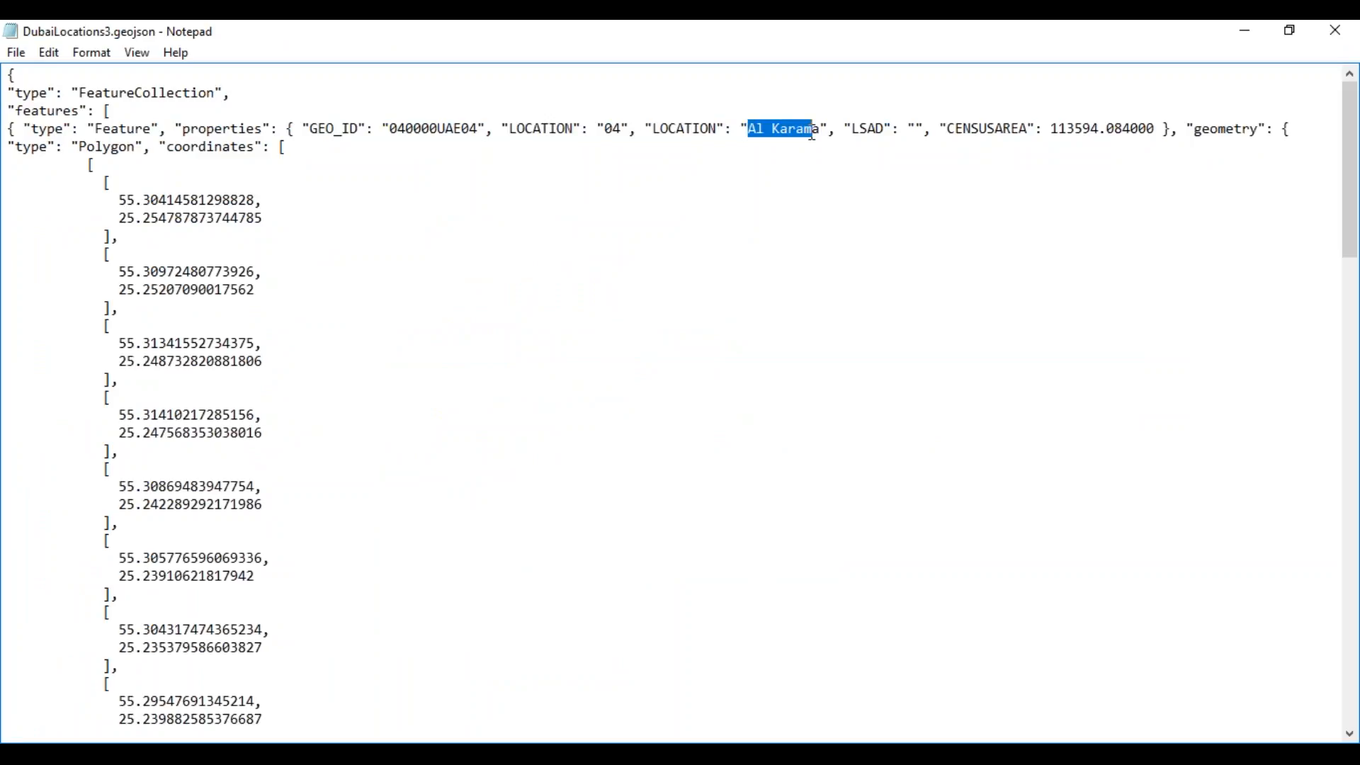
Step: Switch to geojson.io in Chrome to view the Dubai polygons and their JSON, and return to Notepad
mouse_move(680, 737)
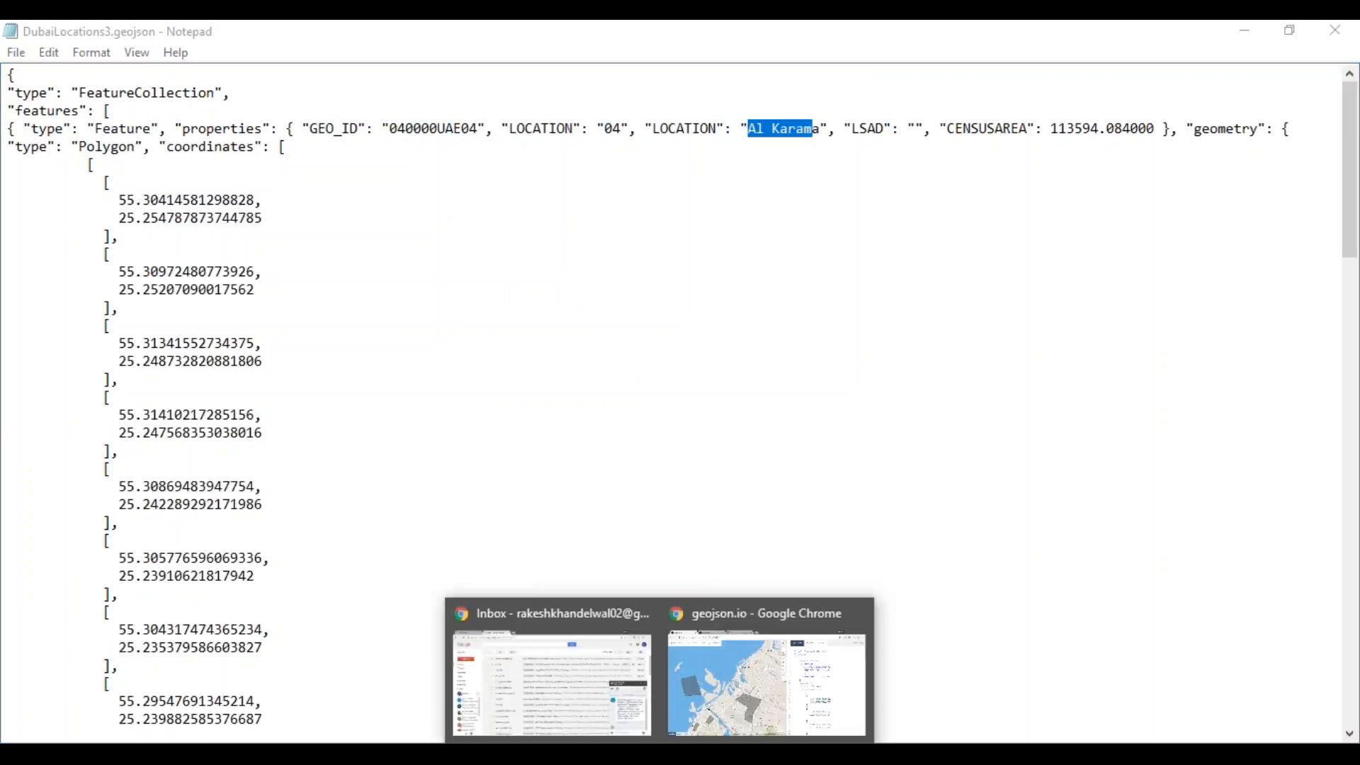
left_click(738, 668)
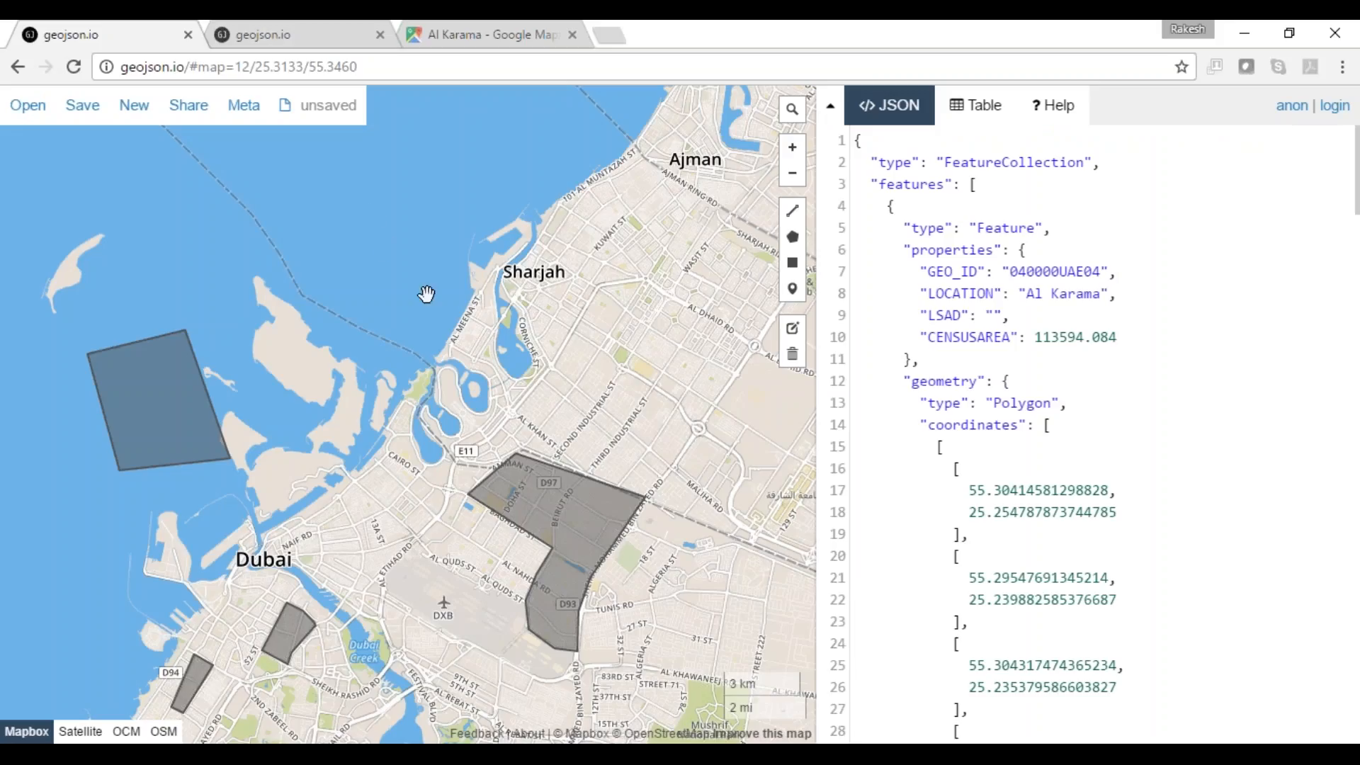
left_click(1244, 33)
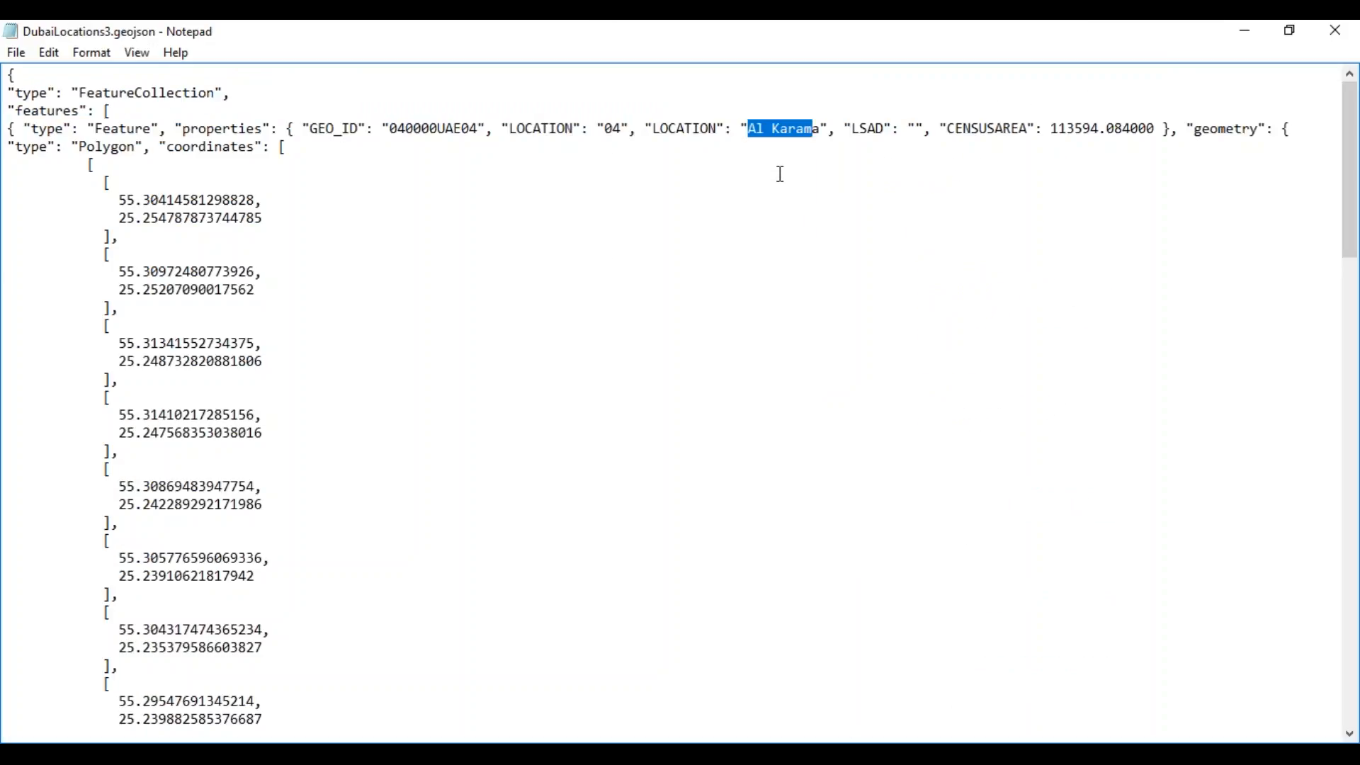
Step: Insert an extra space between "Al" and "Karama" in the first feature's LOCATION value, and save and close DubaiLocations3.geojson
left_click(771, 130)
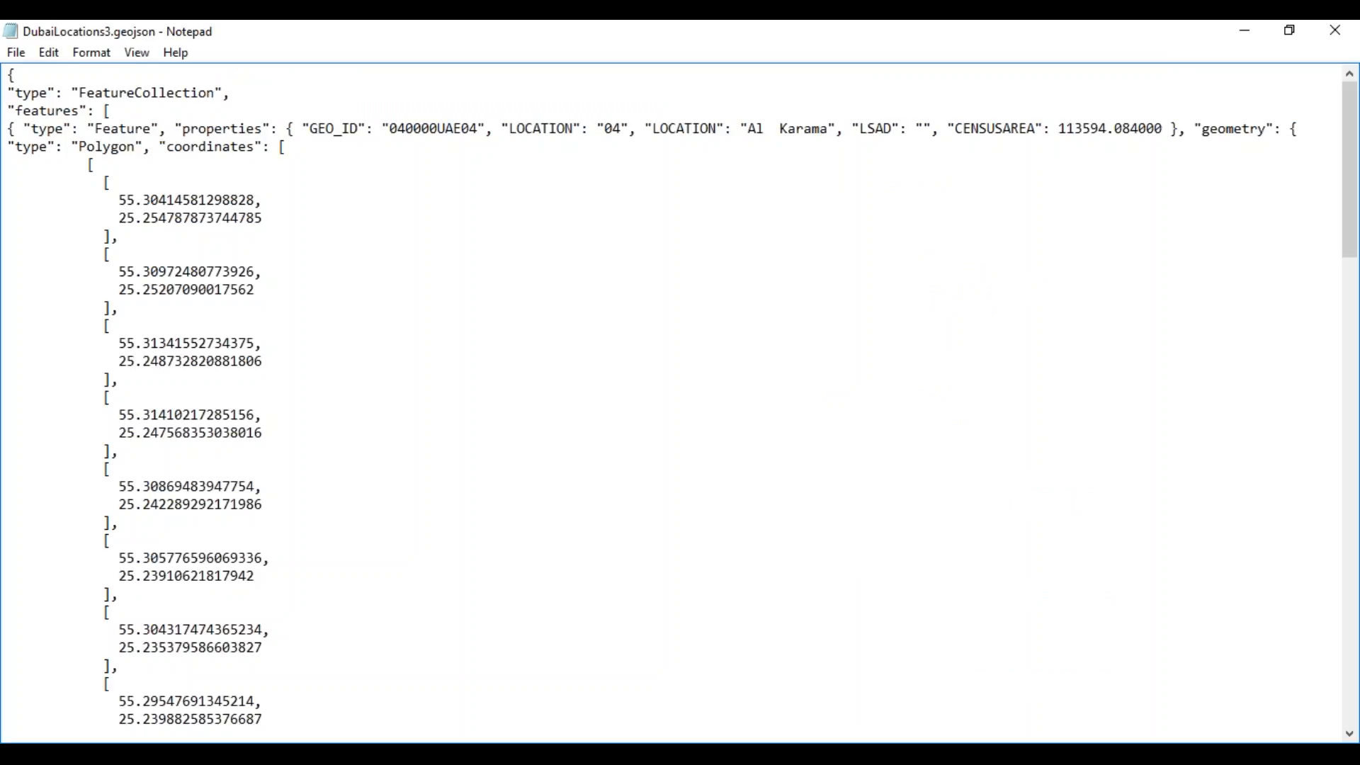
key("shift+Left")
key("shift+Left")
left_click(1335, 30)
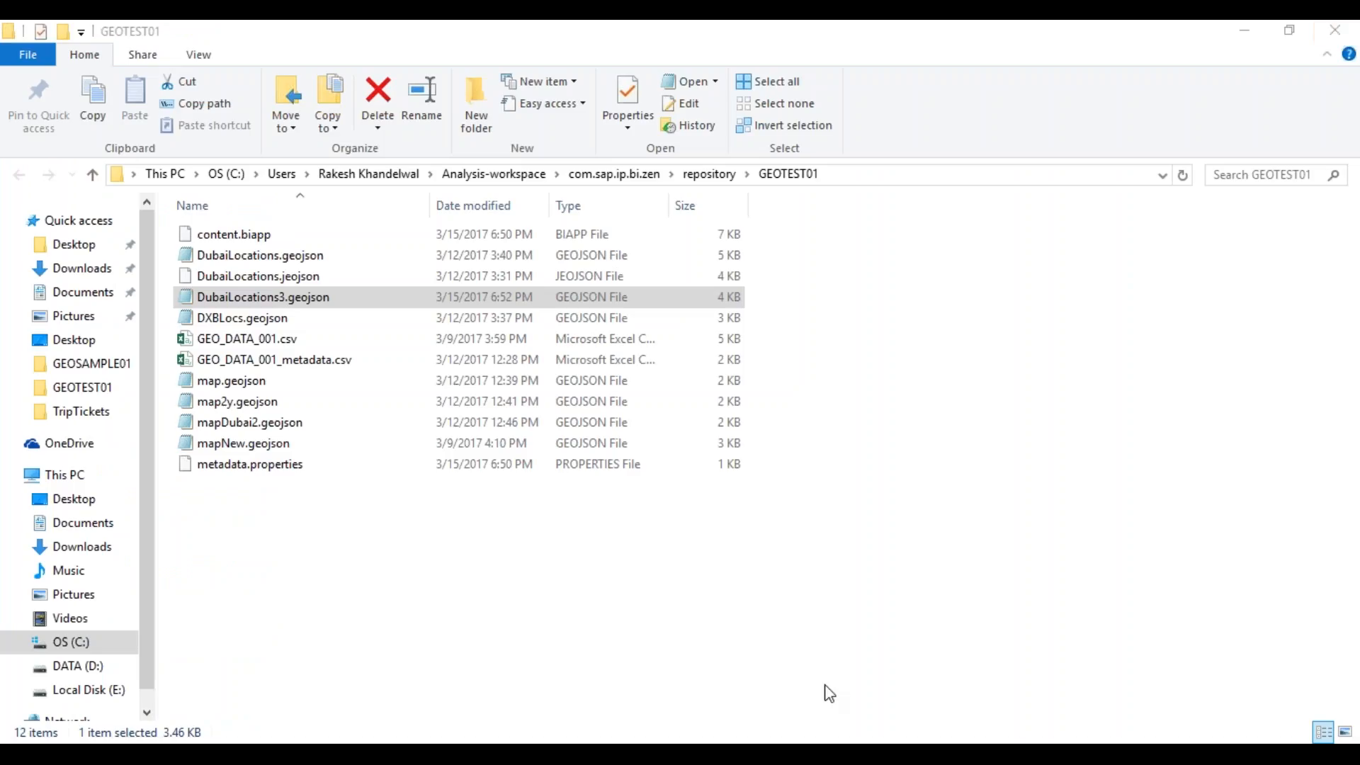
Step: Switch to Design Studio, load DubaiLocations3.geojson again as LAYER_1's custom GeoJSON file and set its mapping property to LOCATION
left_click(779, 754)
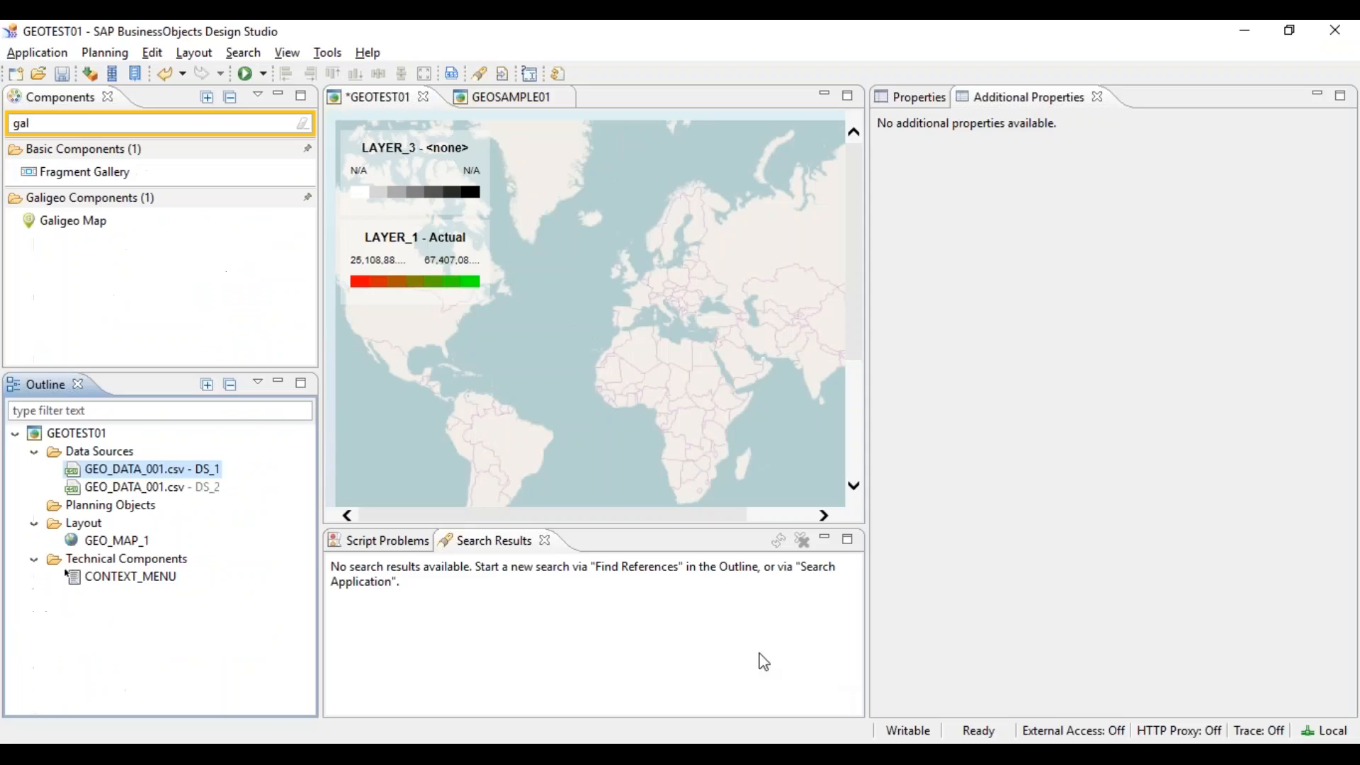
left_click(638, 323)
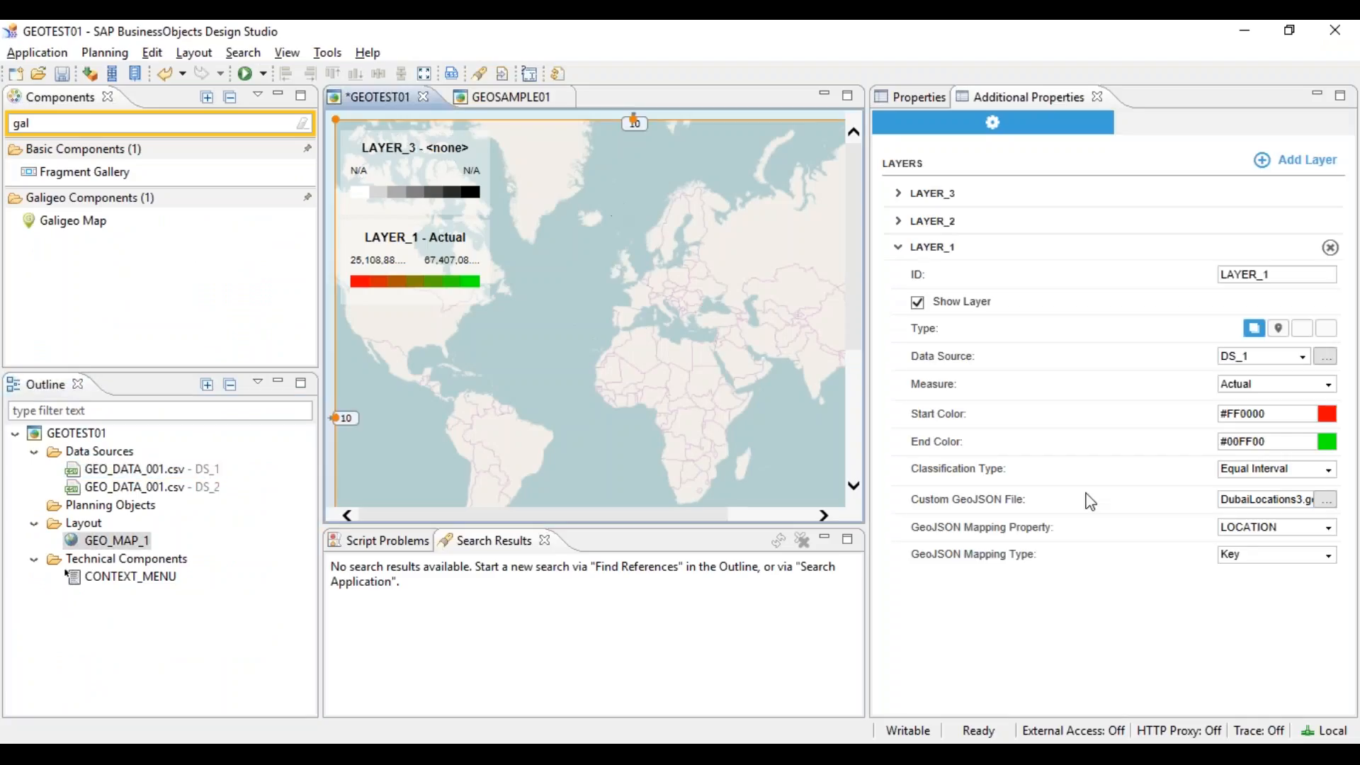
left_click(1323, 502)
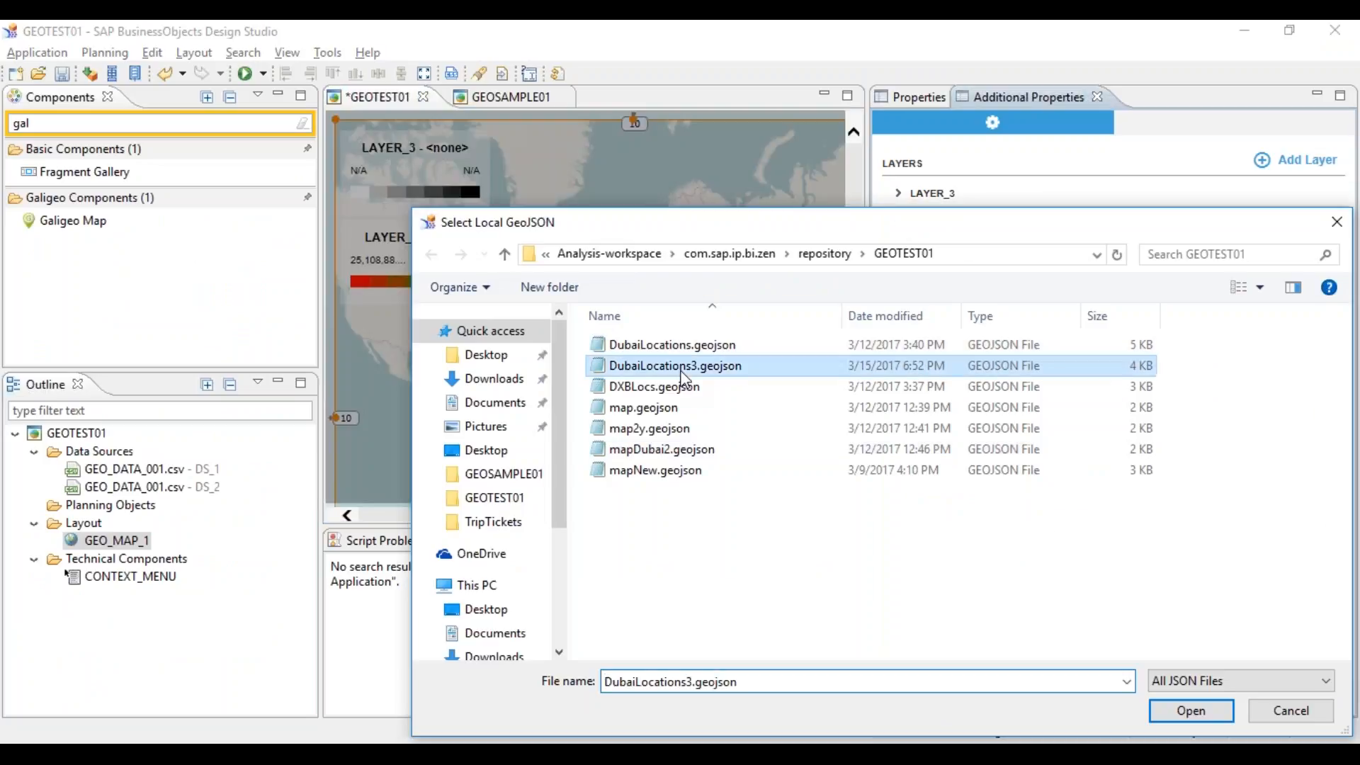
double_click(682, 369)
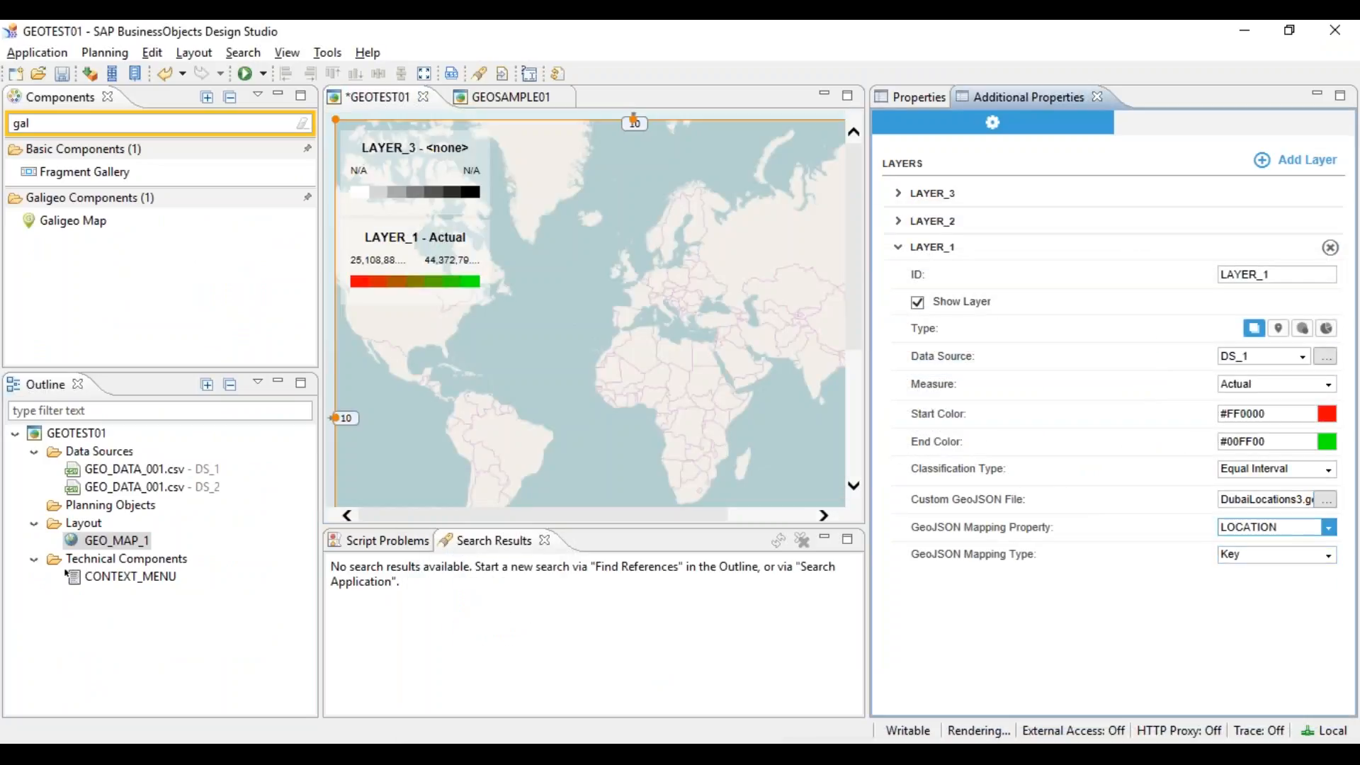
left_click(1328, 530)
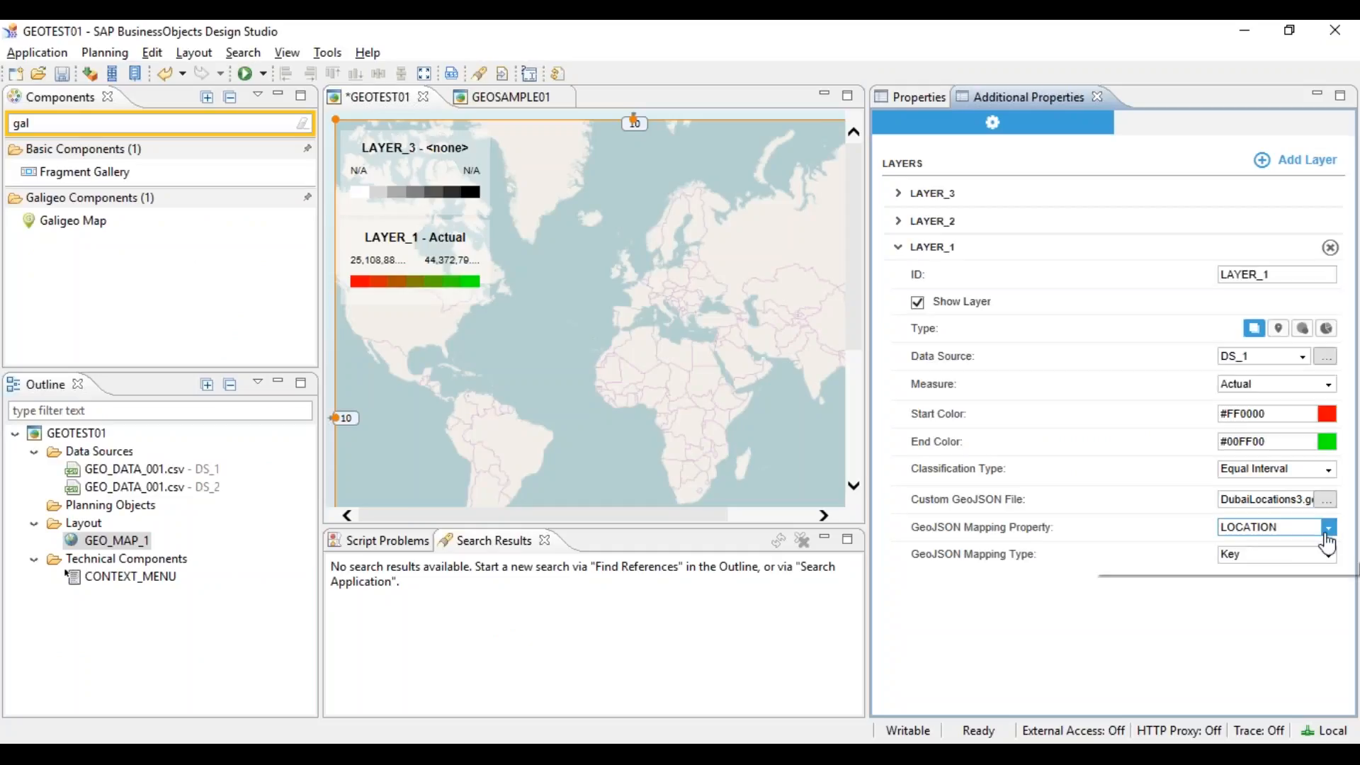
left_click(1302, 565)
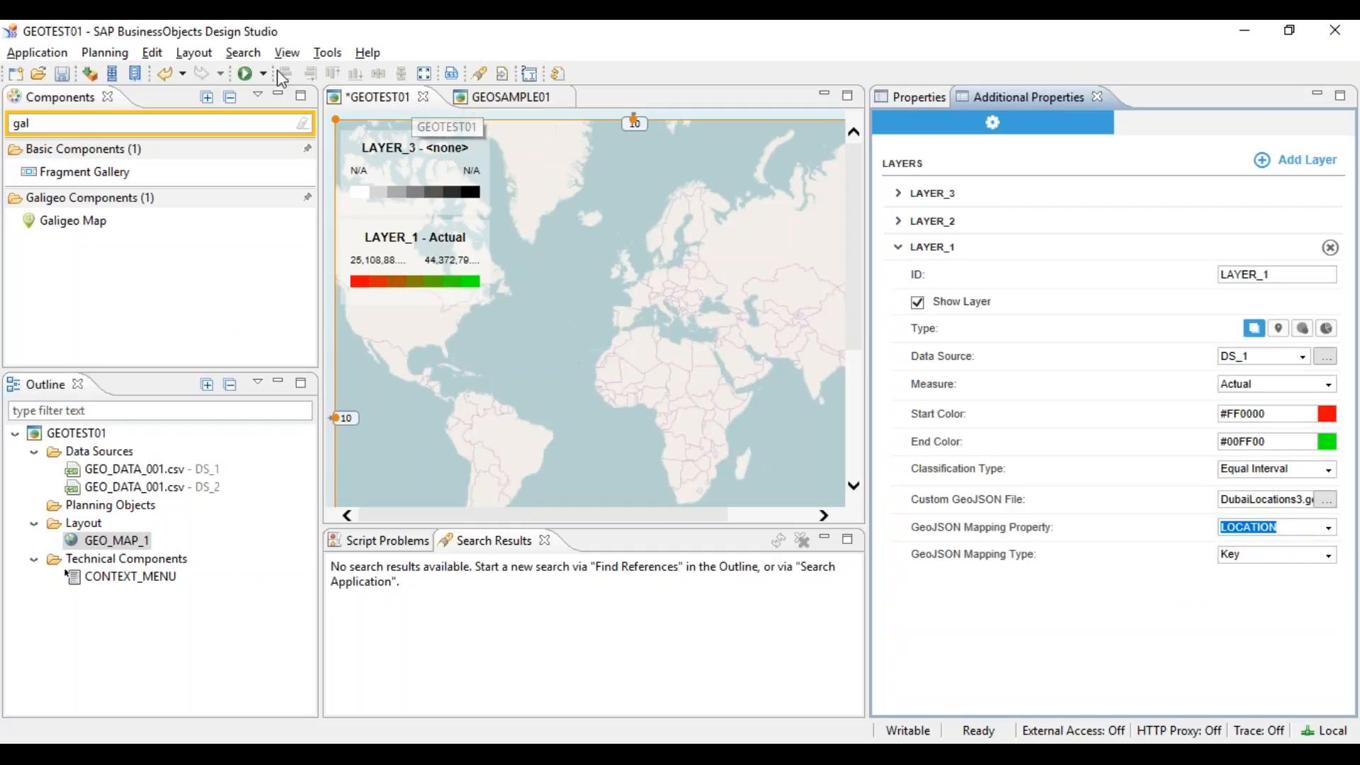
Step: Execute the GEOTEST01 application locally and close the previous run's browser tab
left_click(245, 74)
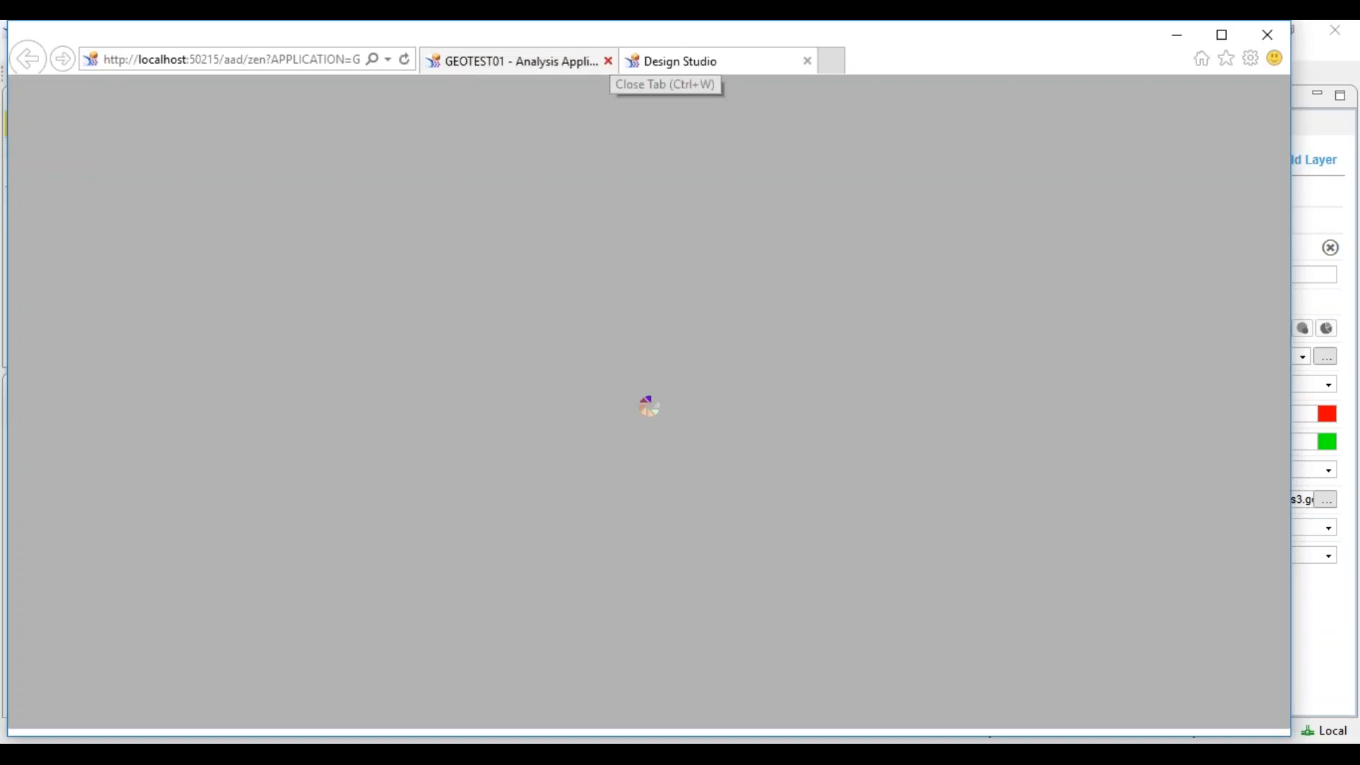
left_click(609, 61)
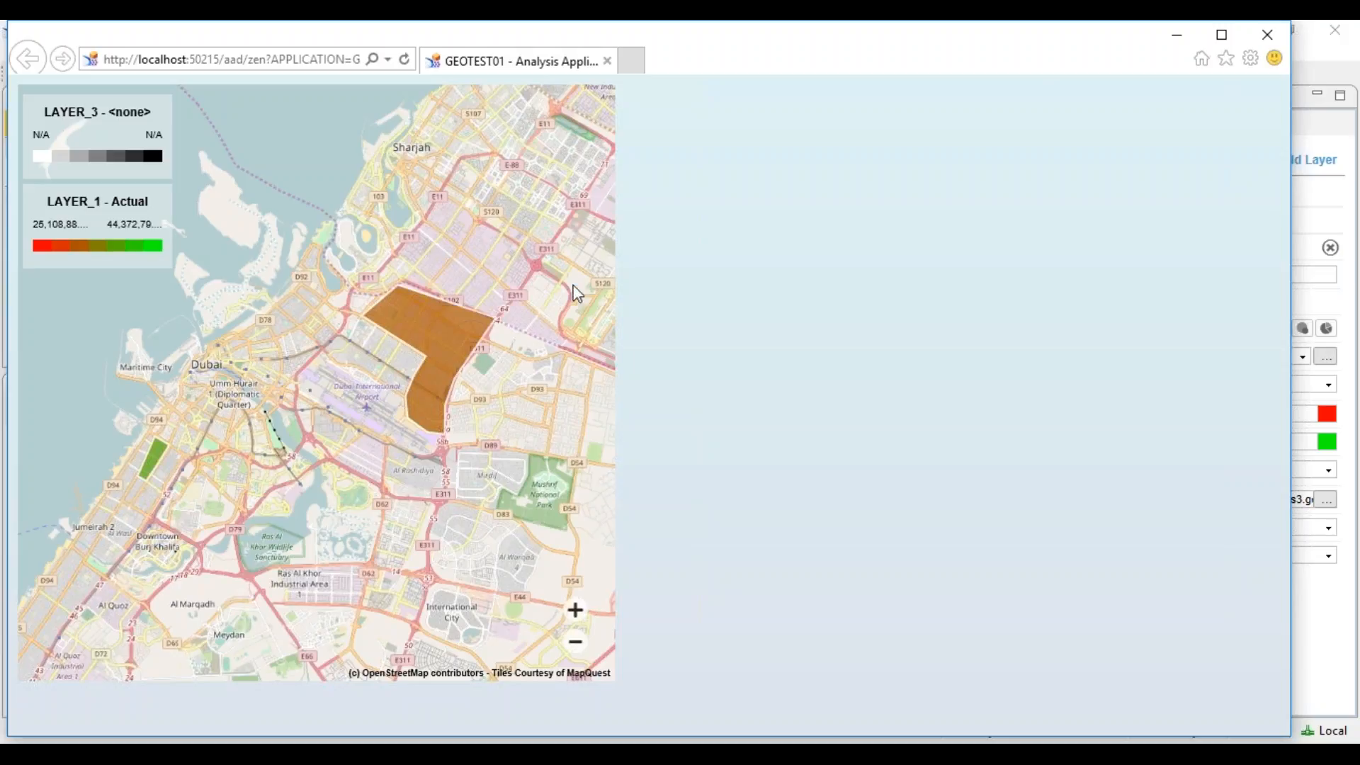
Step: Switch to geojson.io in Chrome and inspect the LOCATION property of the Al Karama polygon
mouse_move(659, 752)
left_click(765, 669)
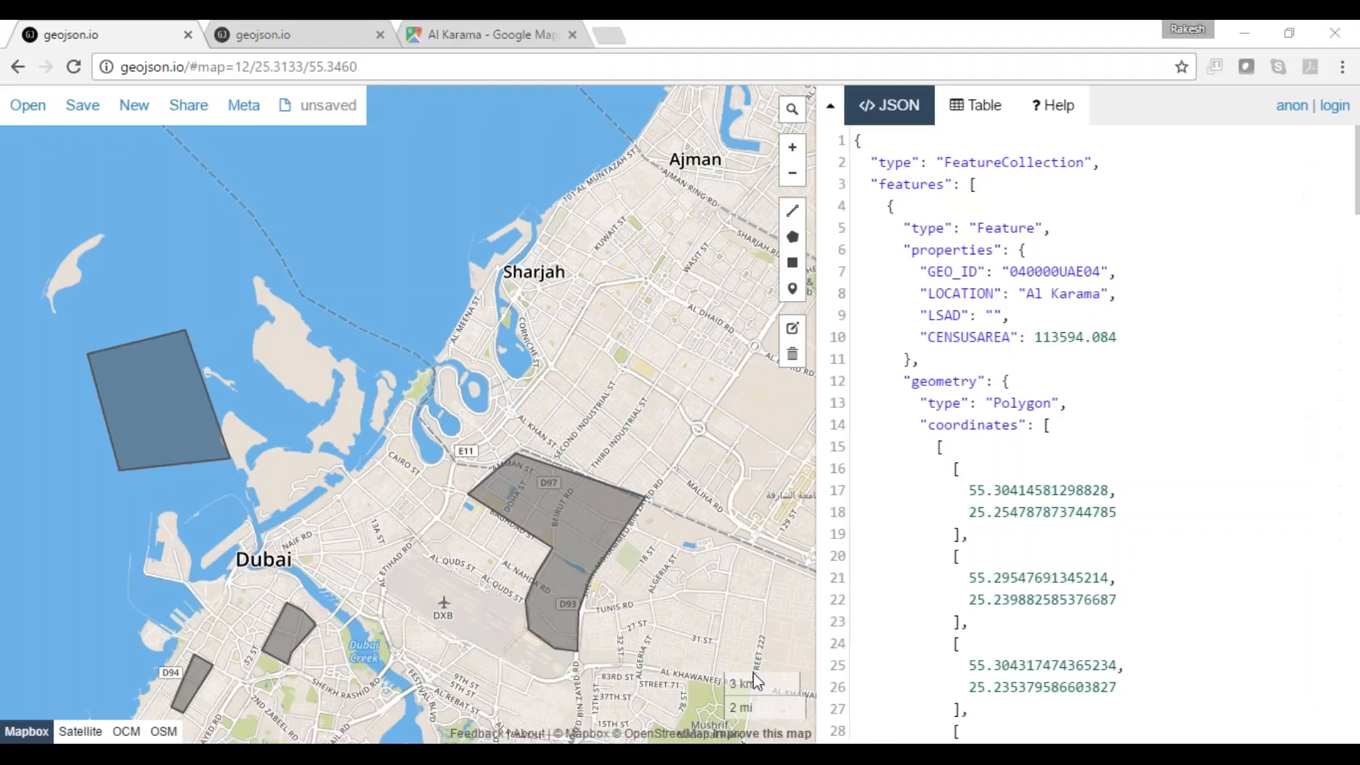
left_click(296, 648)
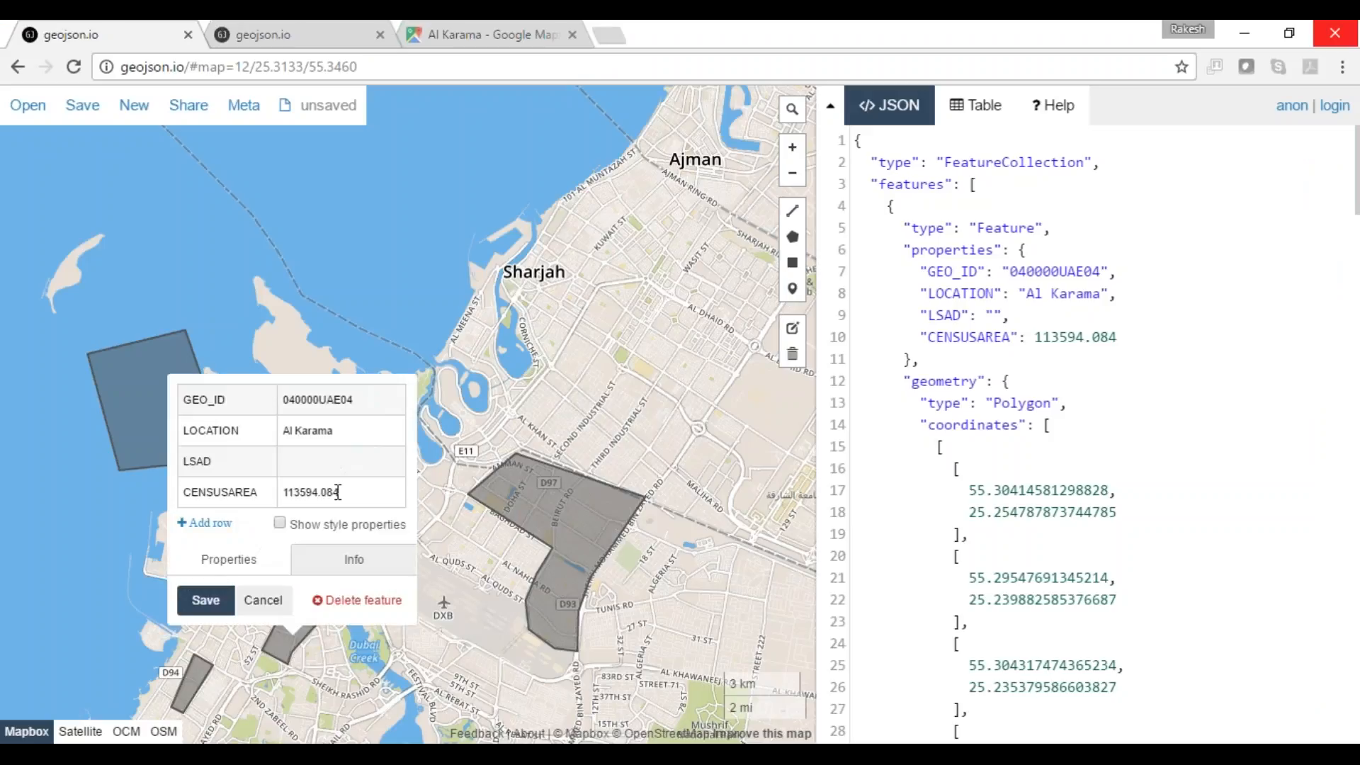
left_click_drag(341, 431, 260, 426)
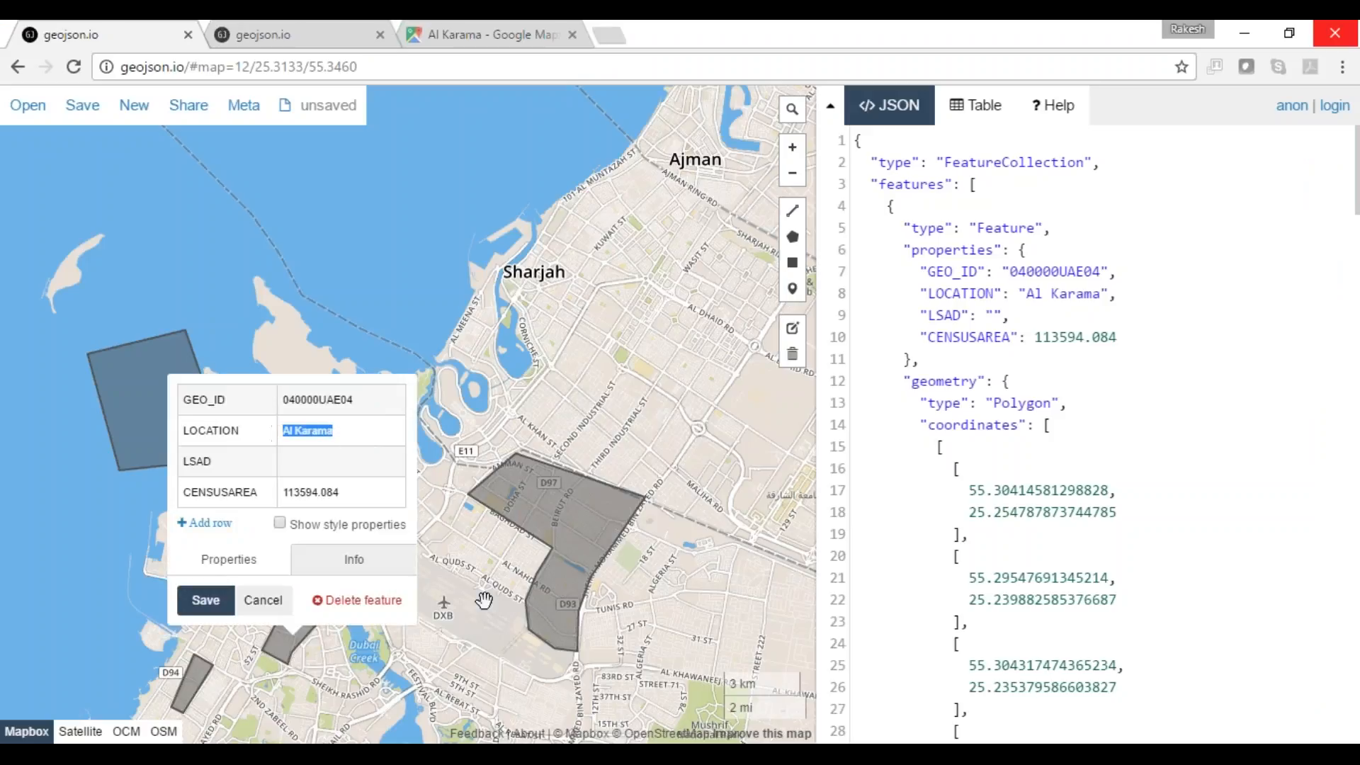
Step: Switch to the GEOTEST01 folder, remove the extra space between "Al" and "Karama" in DubaiLocations3.geojson, and save and close the file
key("alt+Tab")
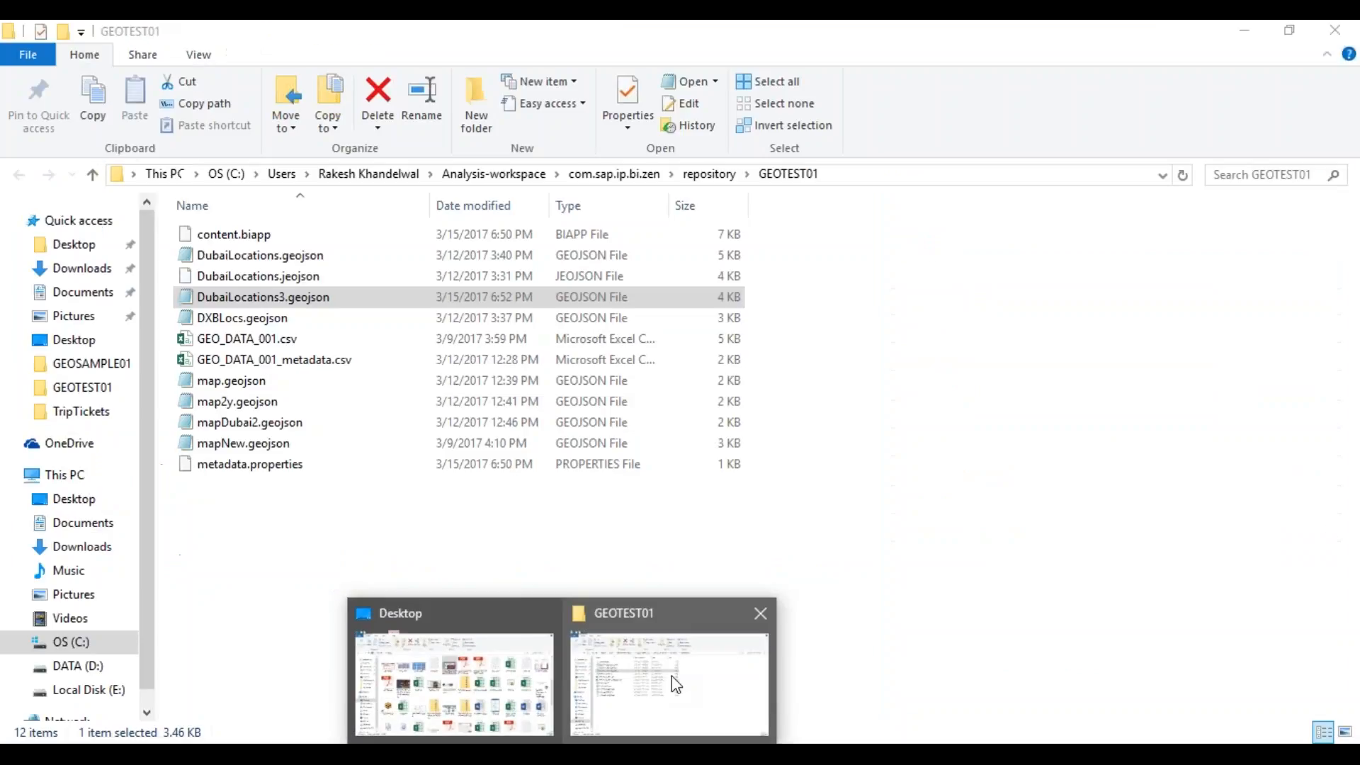
left_click(671, 675)
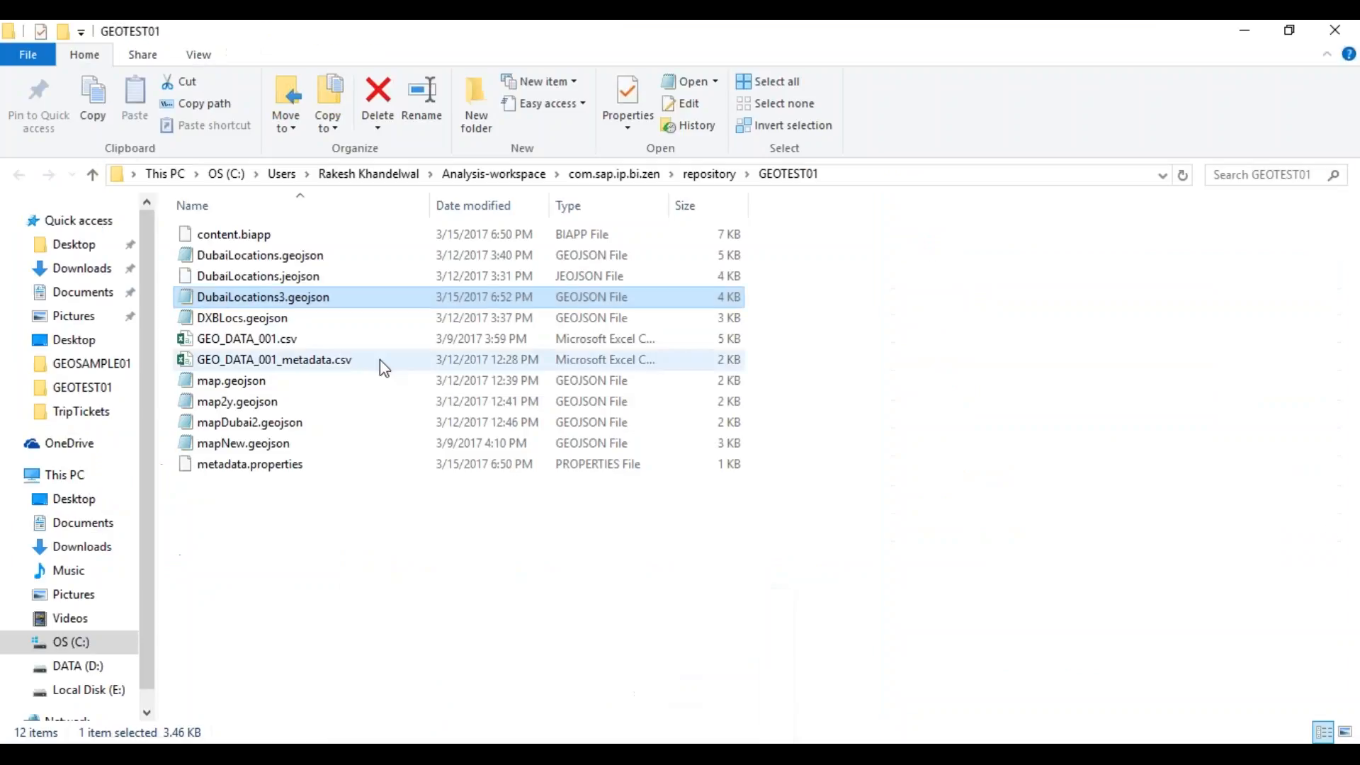
right_click(297, 303)
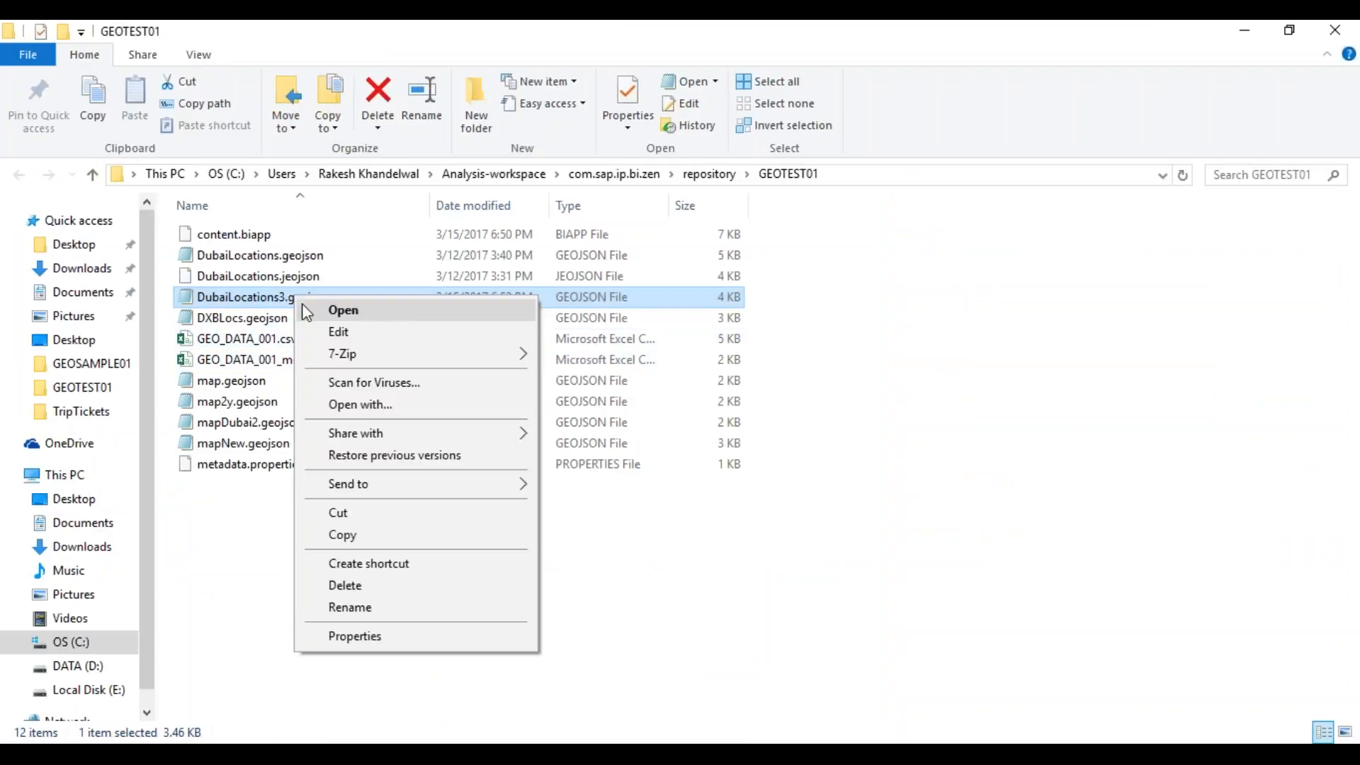
left_click(329, 331)
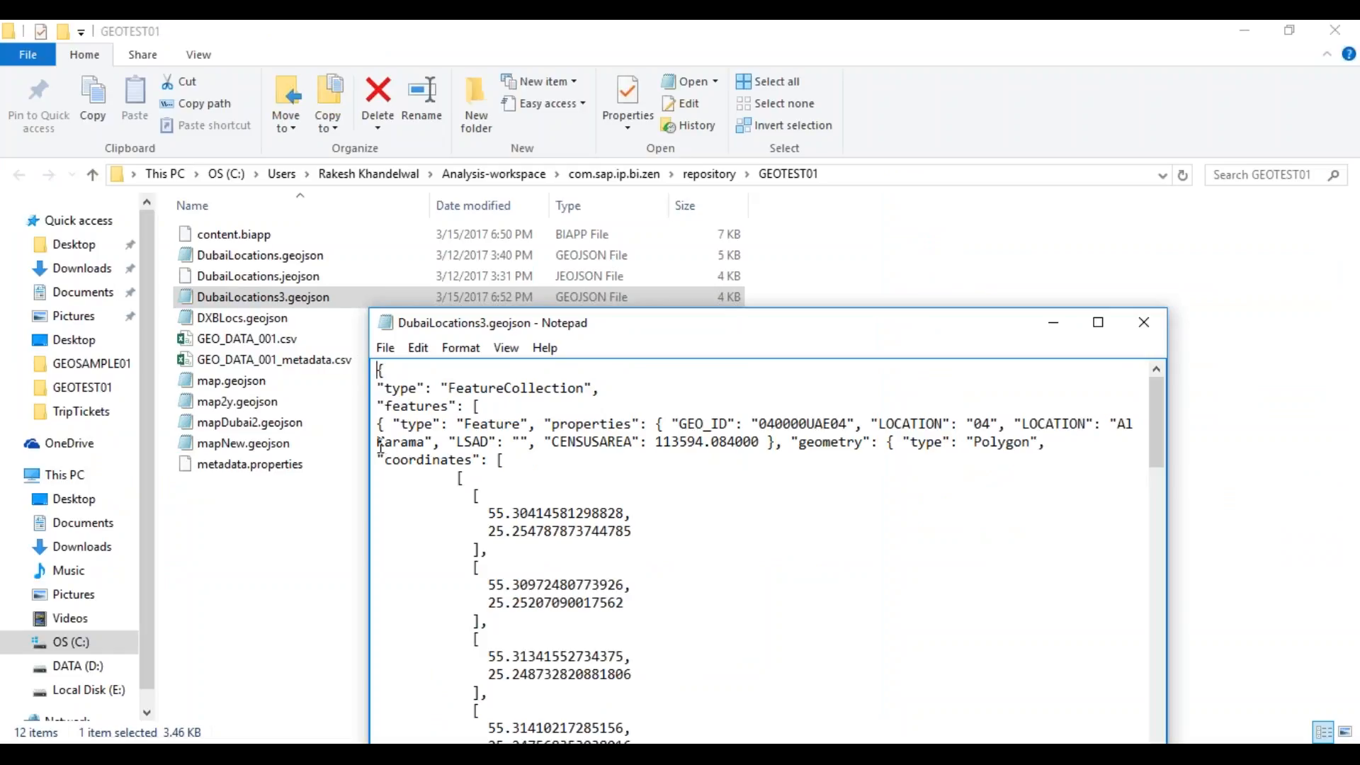
double_click(565, 324)
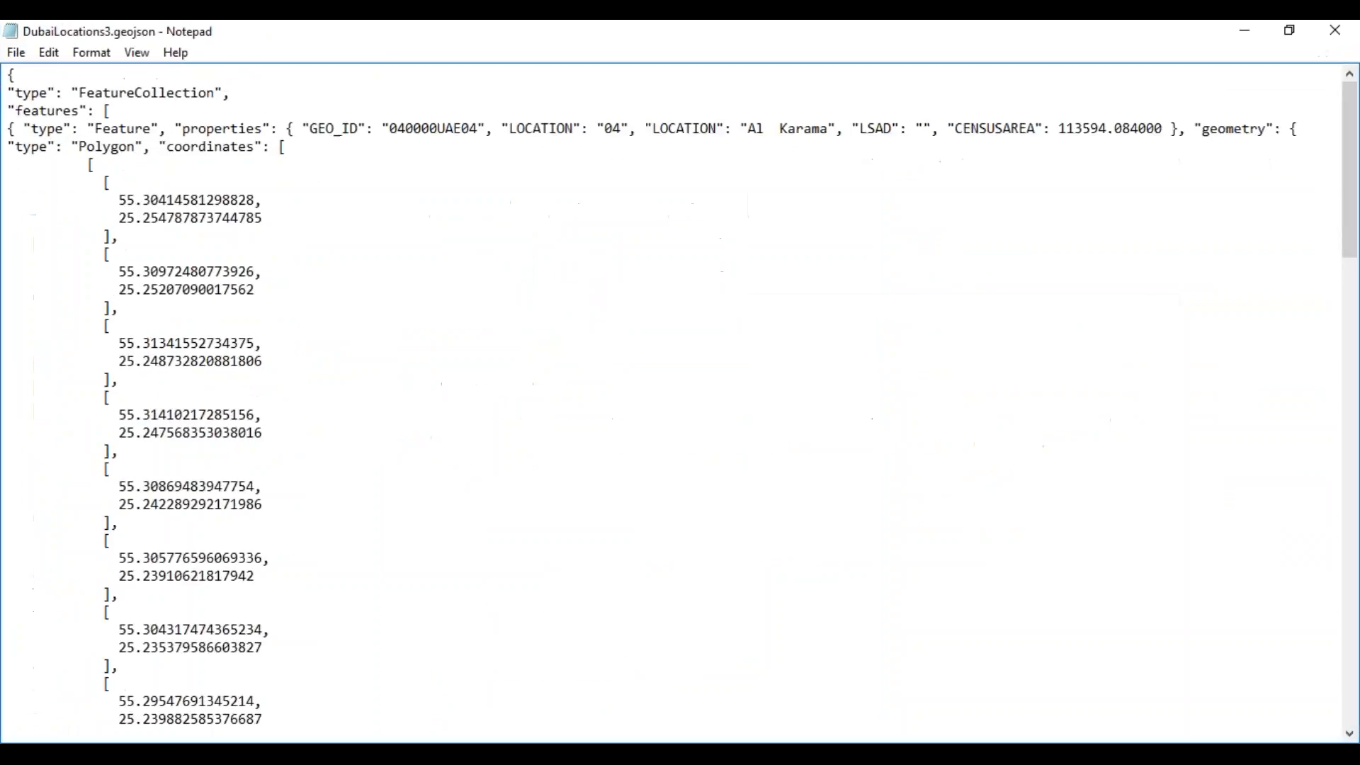
left_click(779, 129)
key("BackSpace")
left_click(1317, 47)
left_click(617, 420)
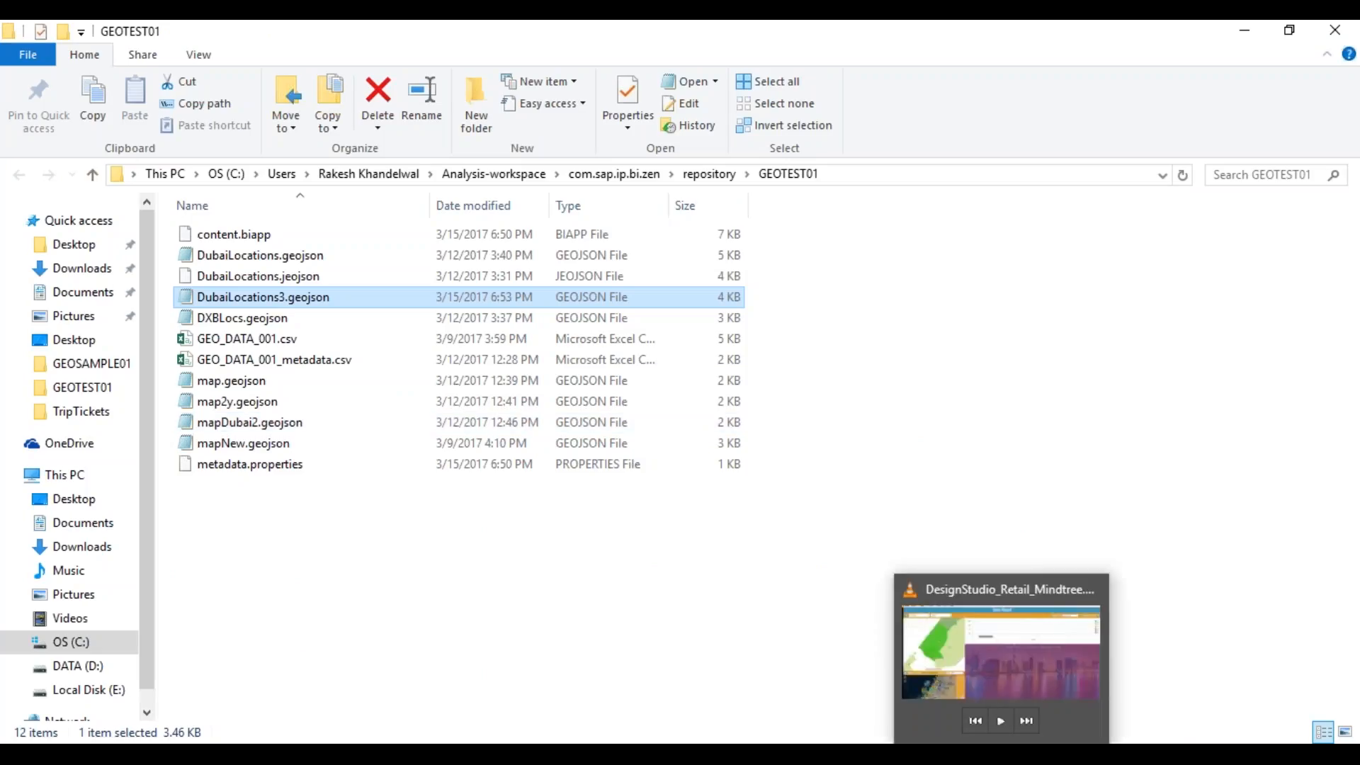
Step: Switch to geojson.io in Chrome and dismiss the Al Karama polygon's properties to view all the drawn polygons
left_click(806, 647)
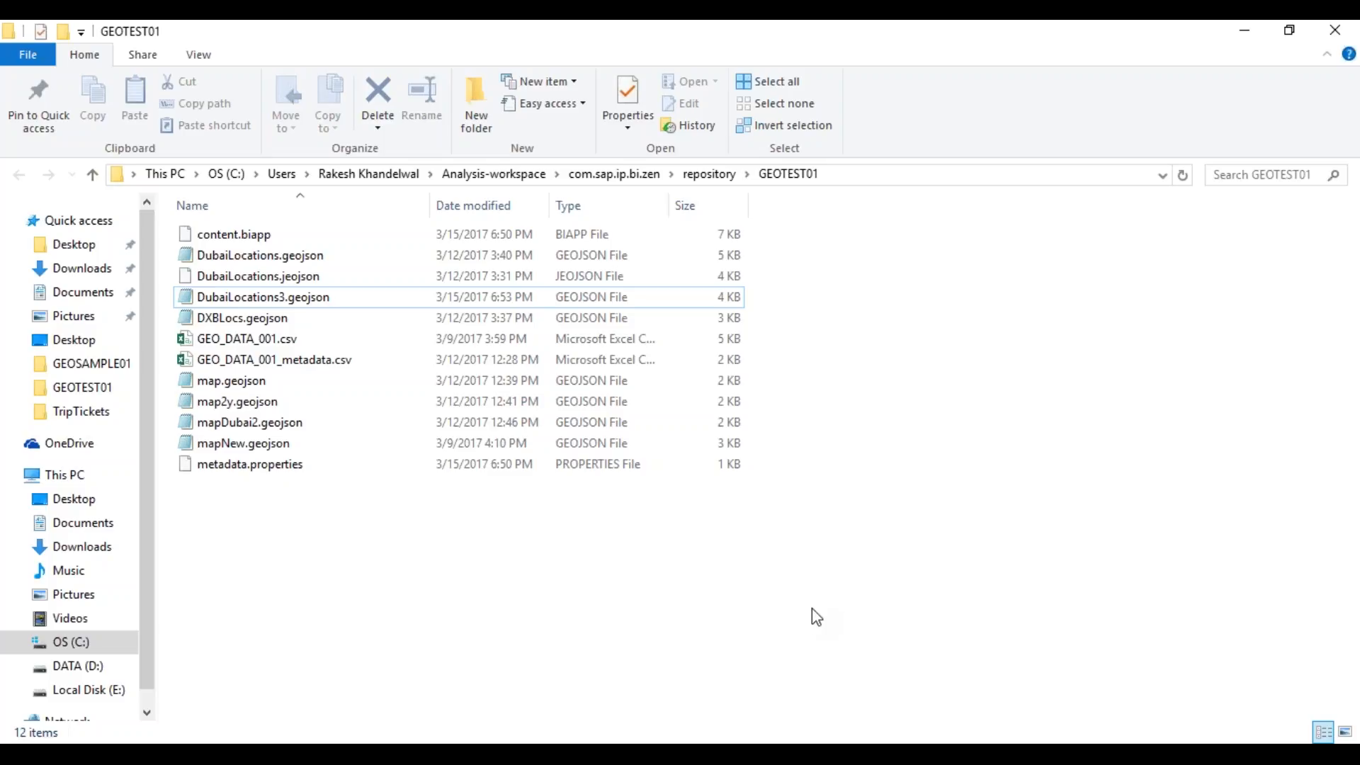
left_click(660, 754)
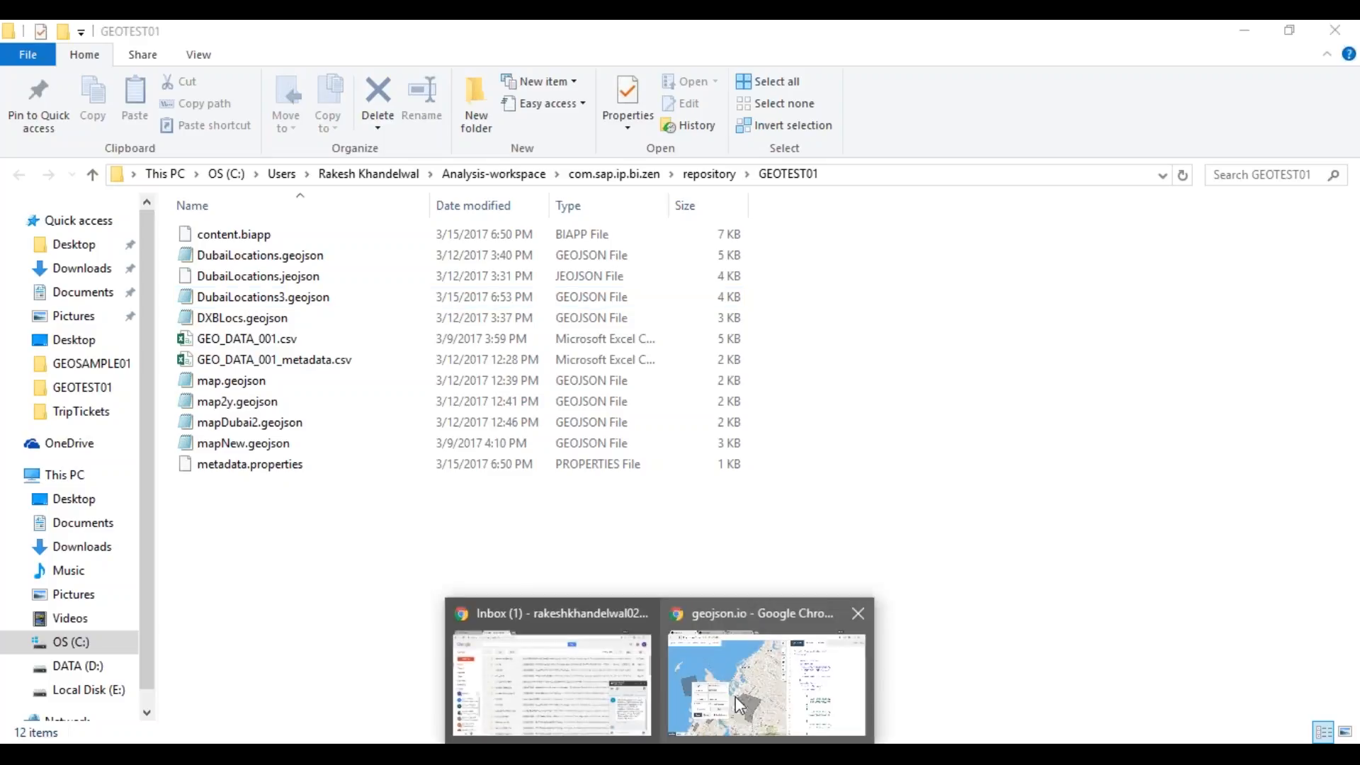
left_click(738, 705)
left_click(485, 346)
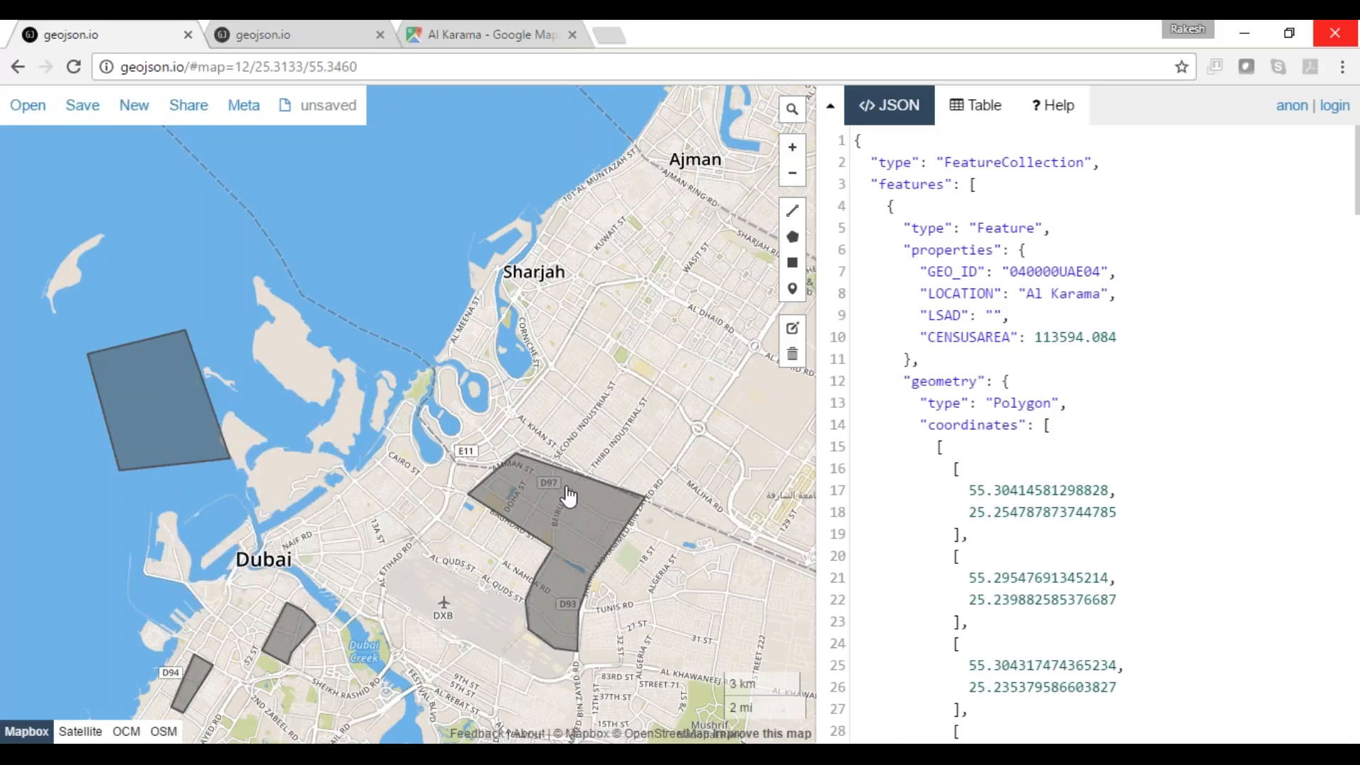
left_click(541, 497)
left_click(507, 448)
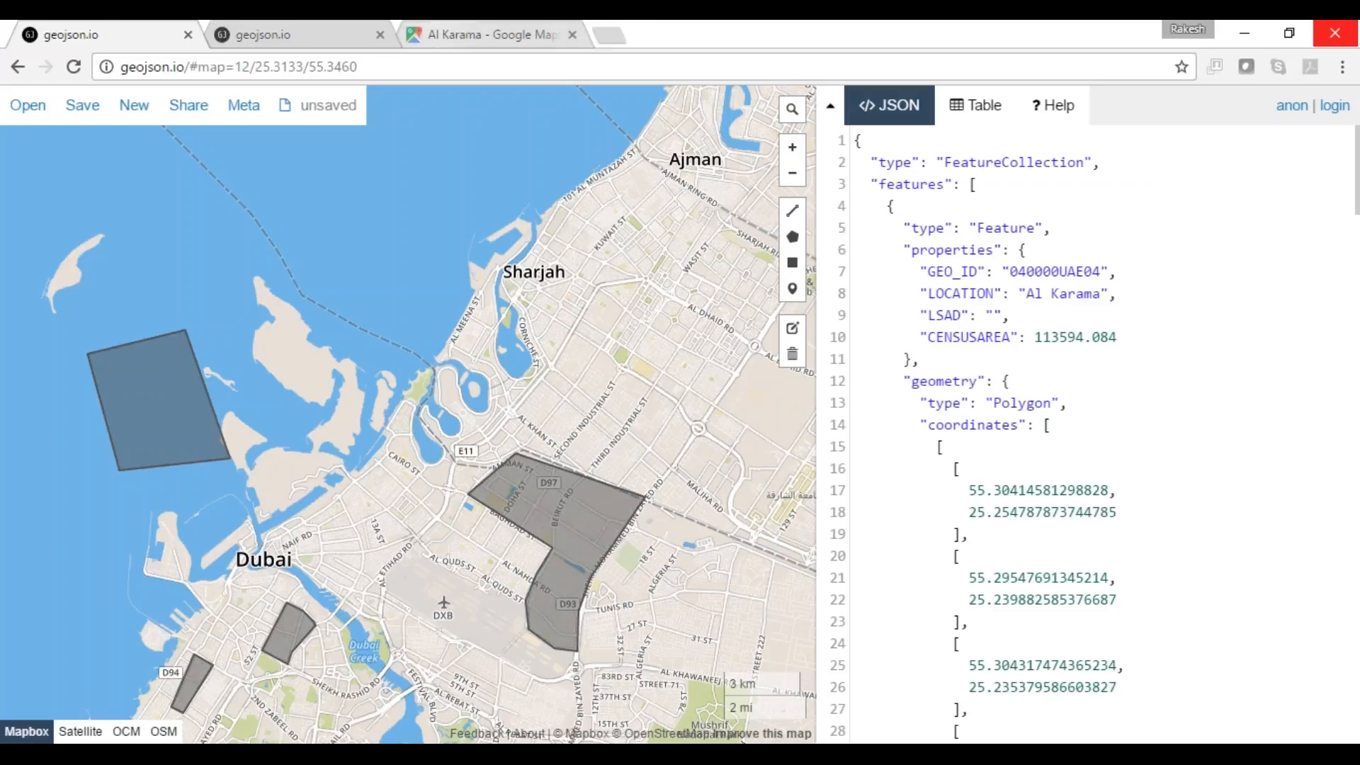
Step: Examine the Al Karama boundary and the neighbouring Al Mankhool area in Google Maps
left_click(489, 34)
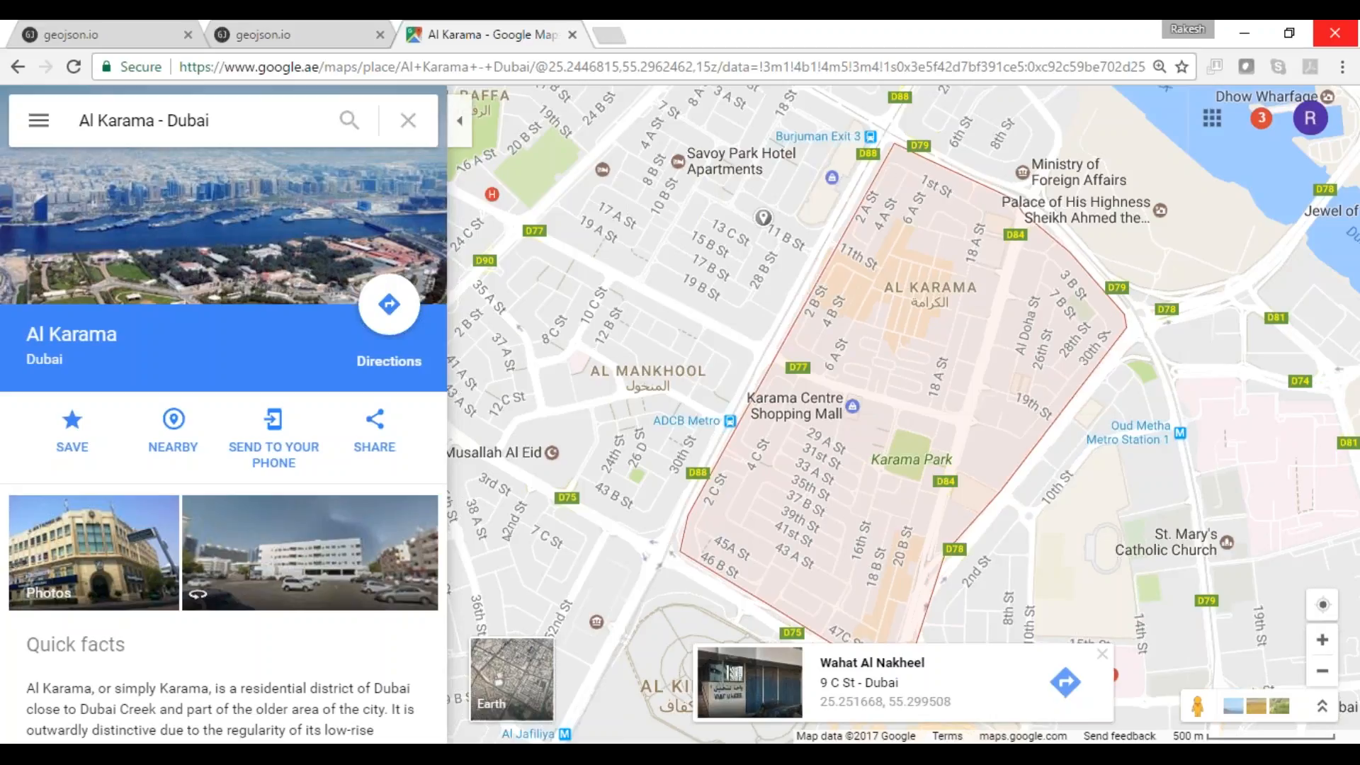
left_click_drag(943, 396, 976, 361)
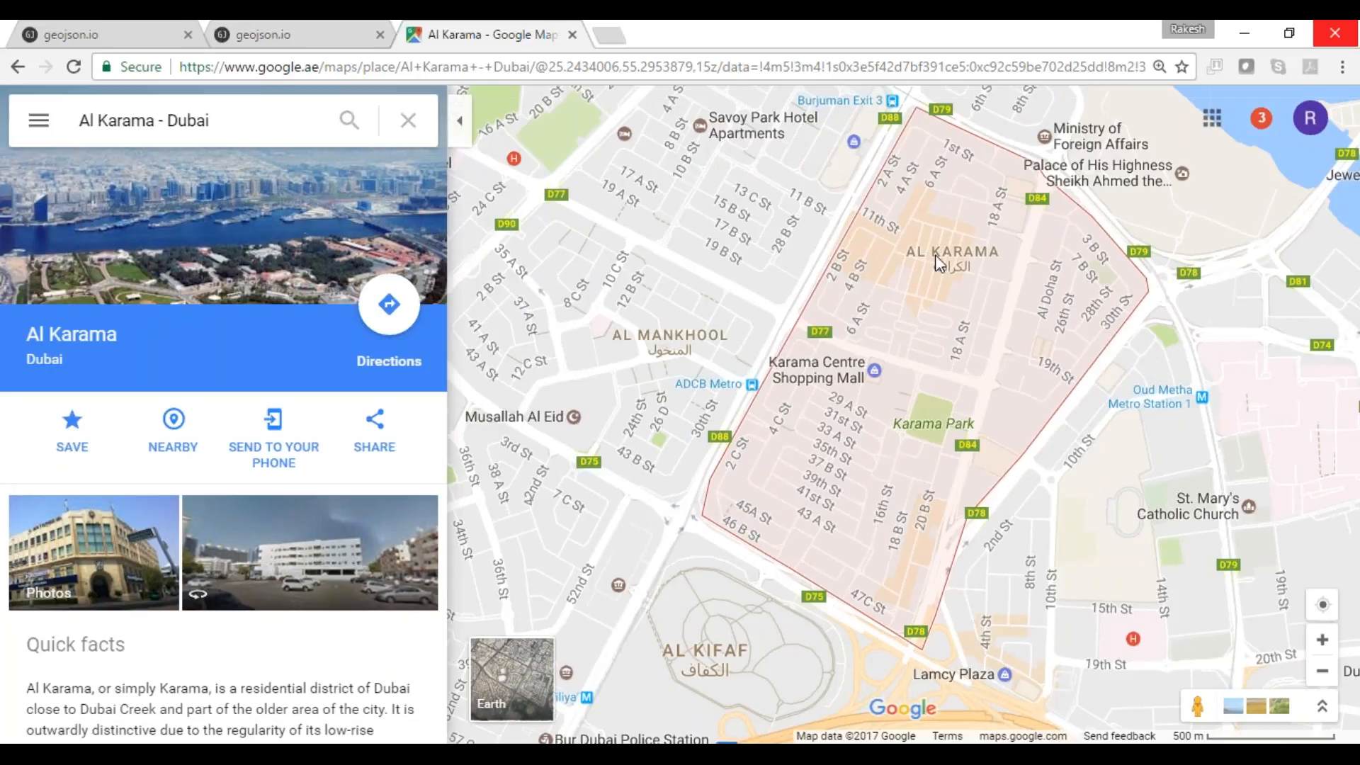
left_click_drag(714, 289, 733, 337)
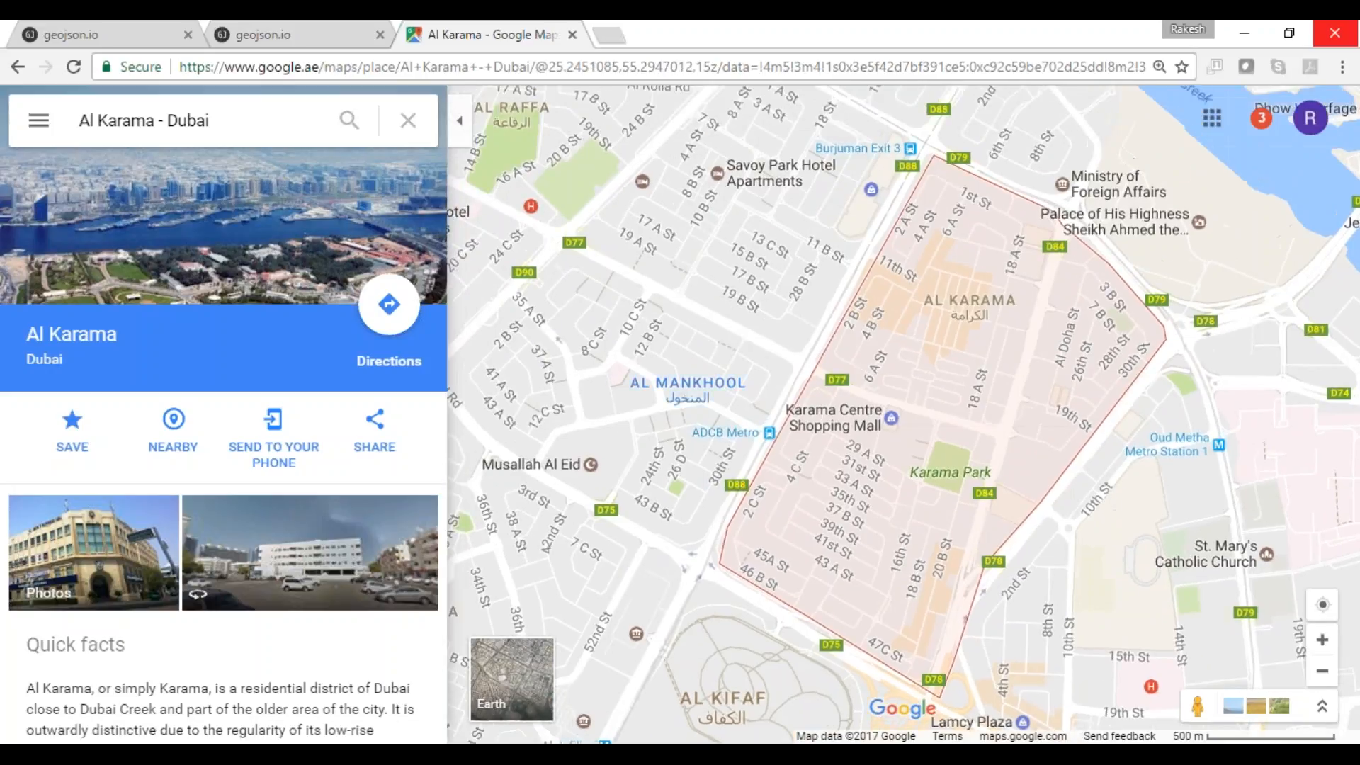
Step: In the second geojson.io map, draw a four-sided polygon over Al Mankhool beside the two existing polygons, leaving its properties empty
left_click(329, 23)
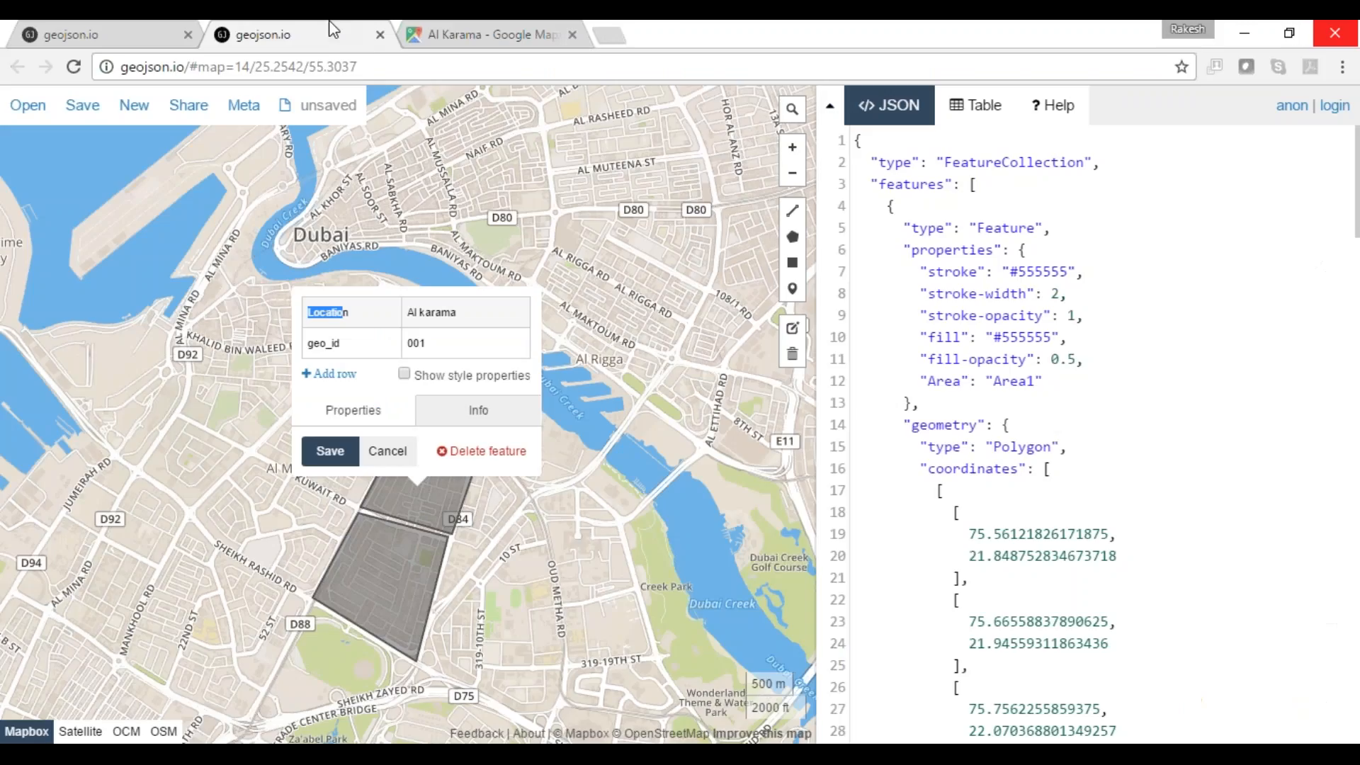
left_click(388, 457)
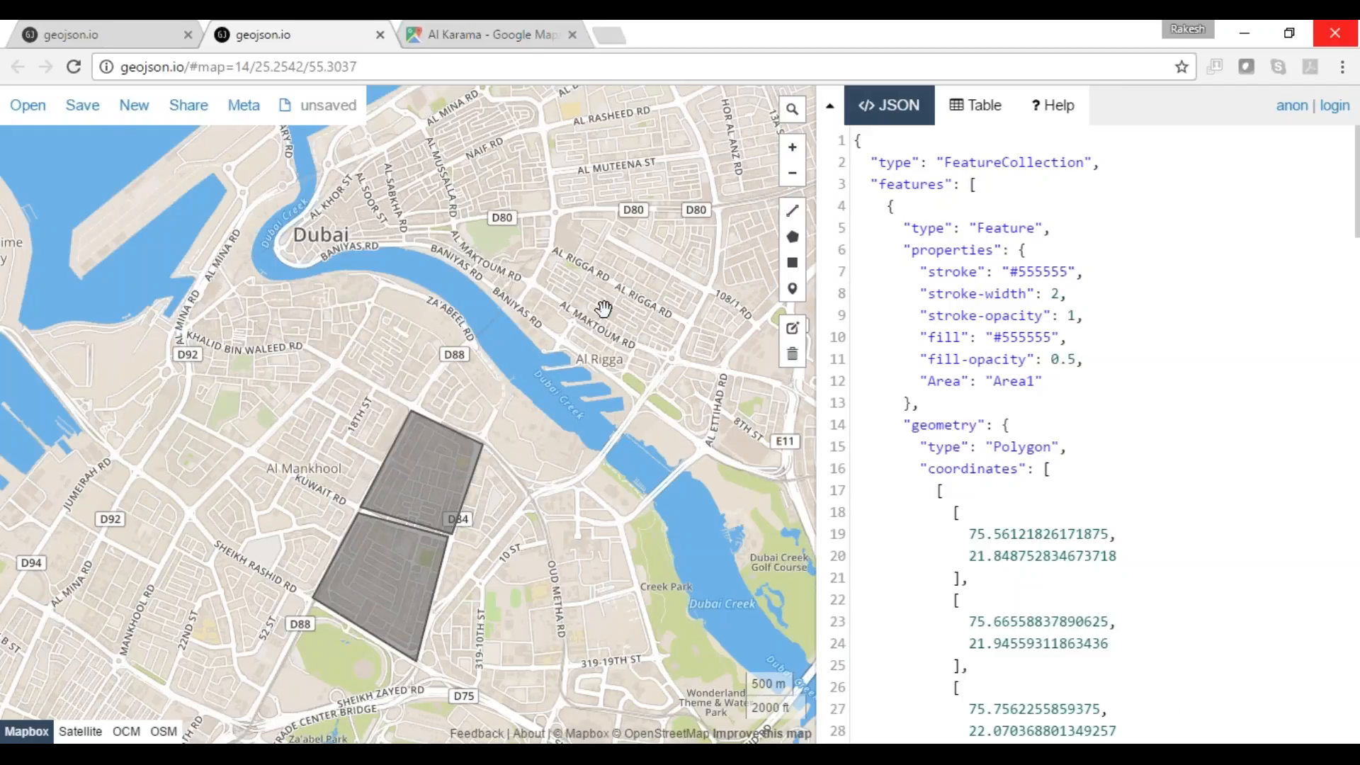
left_click(792, 236)
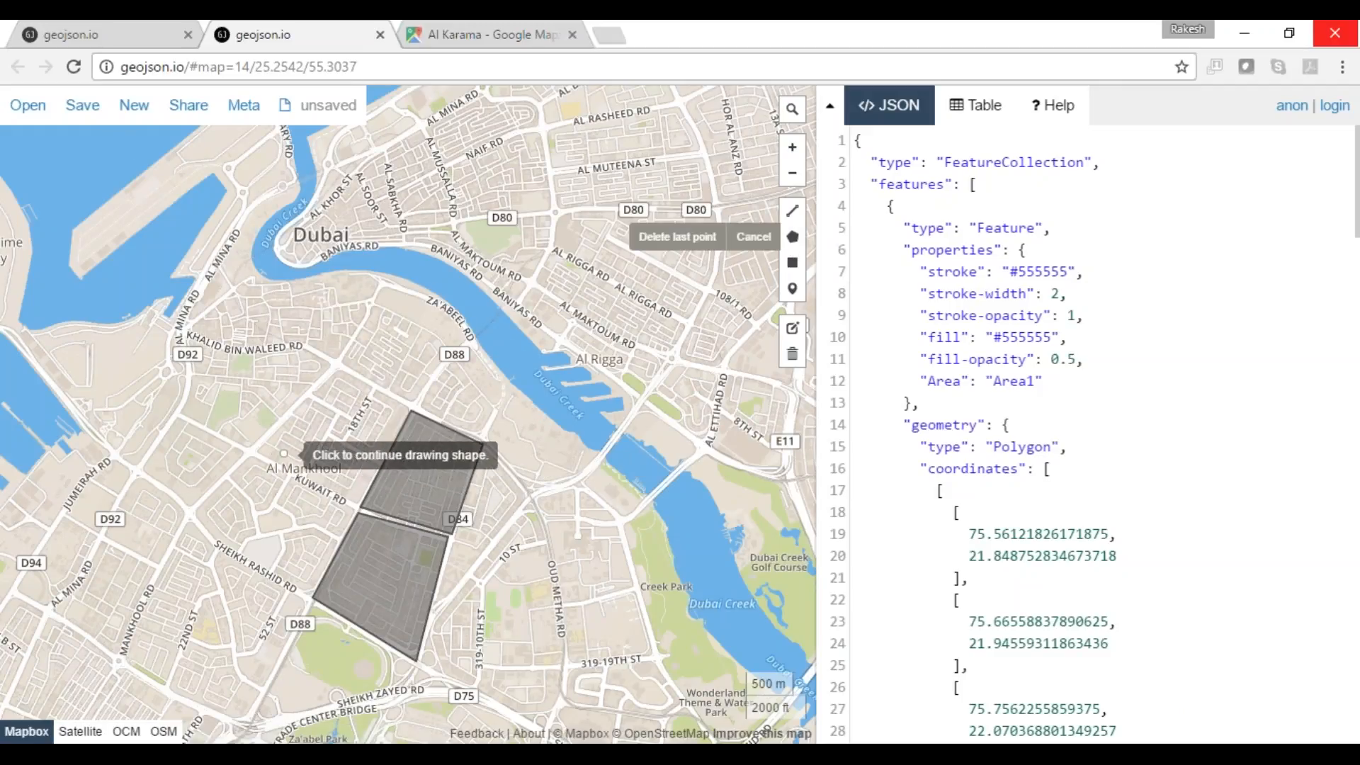
left_click(284, 452)
left_click(370, 485)
left_click(396, 418)
left_click(310, 397)
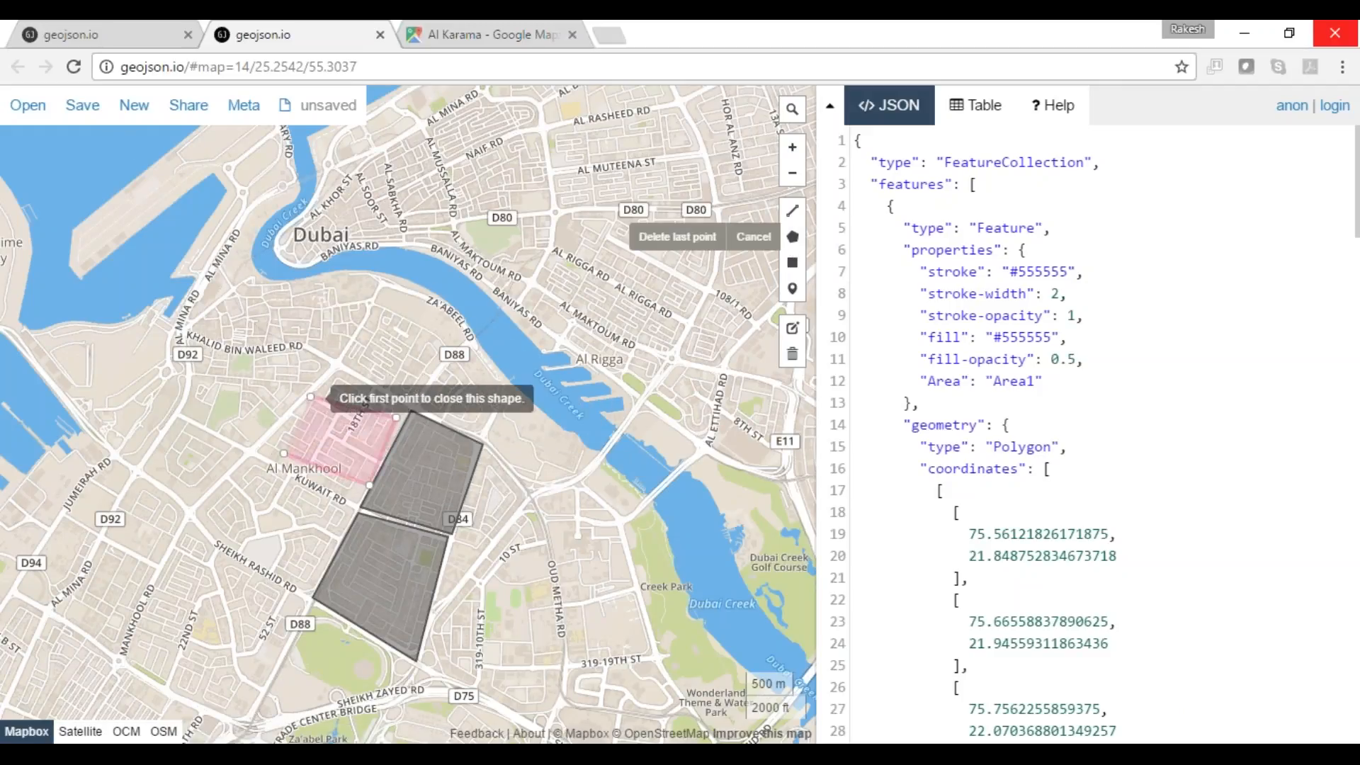
left_click(283, 453)
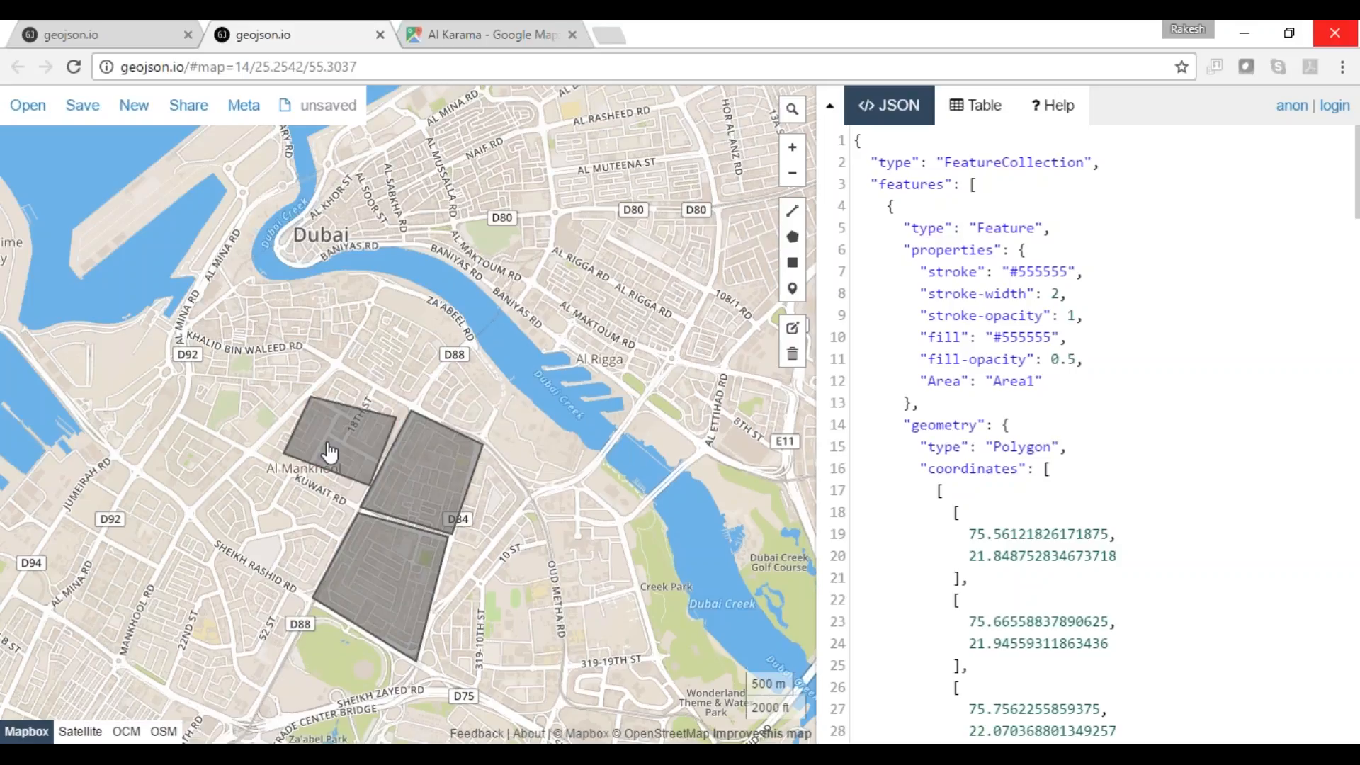
left_click(329, 452)
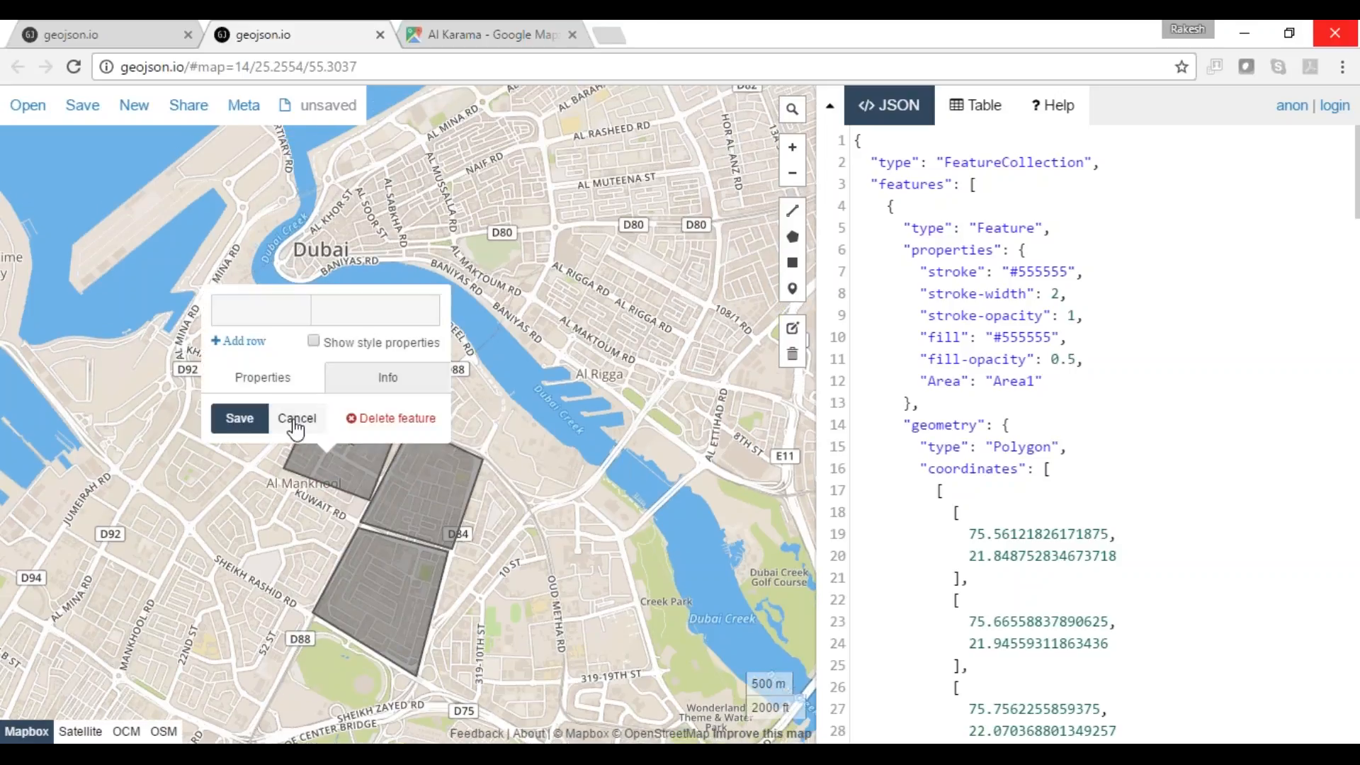
left_click(296, 419)
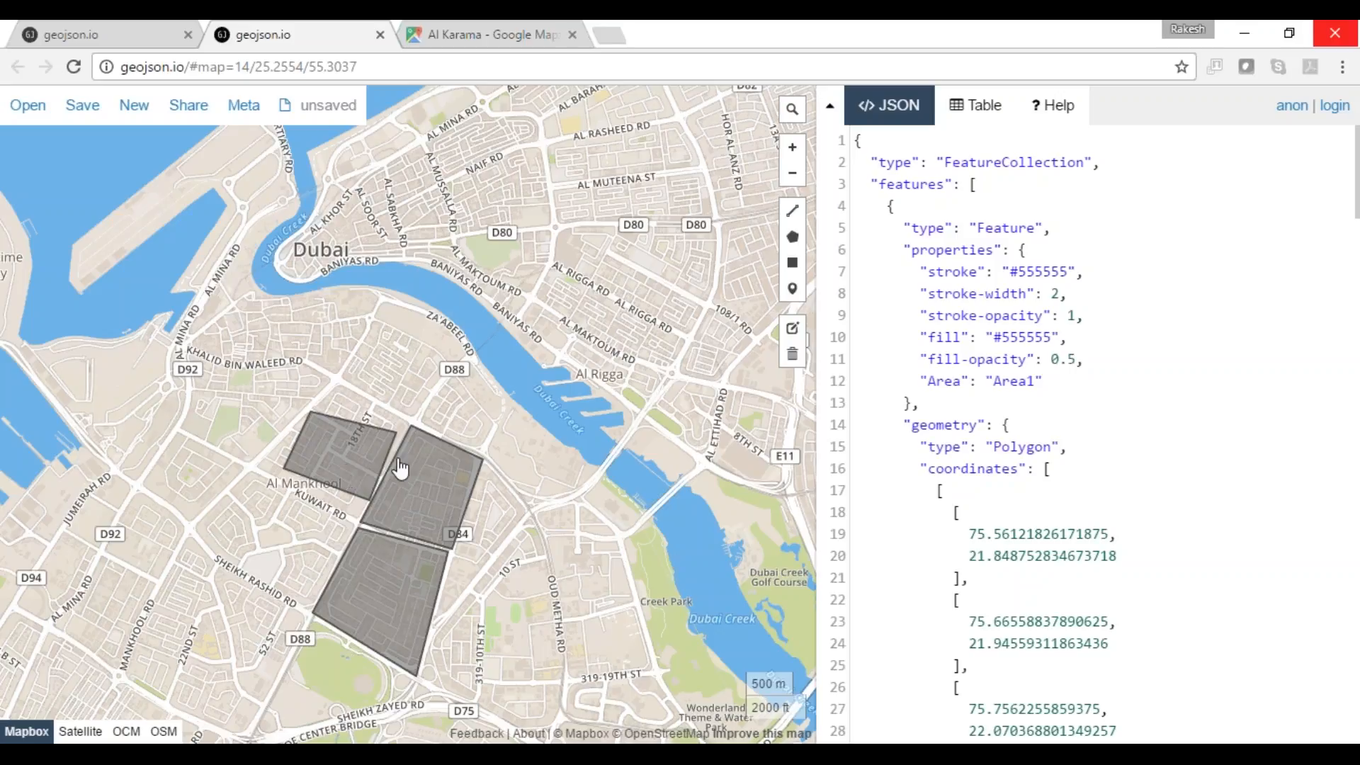
Step: Highlight the first coordinate pair of the first polygon in the JSON code to examine it
left_click_drag(968, 536, 1108, 557)
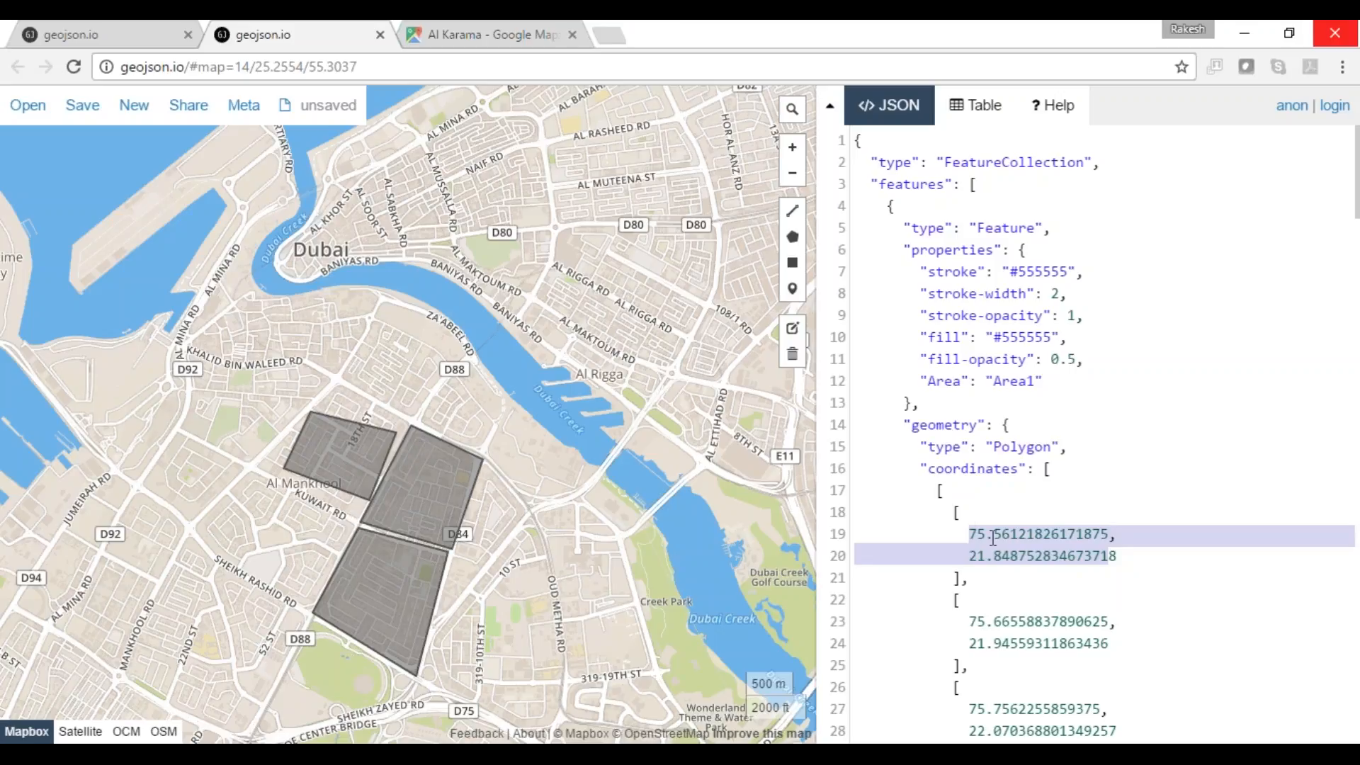
key("Home")
key("shift+Down")
key("shift+Down")
key("shift+Down")
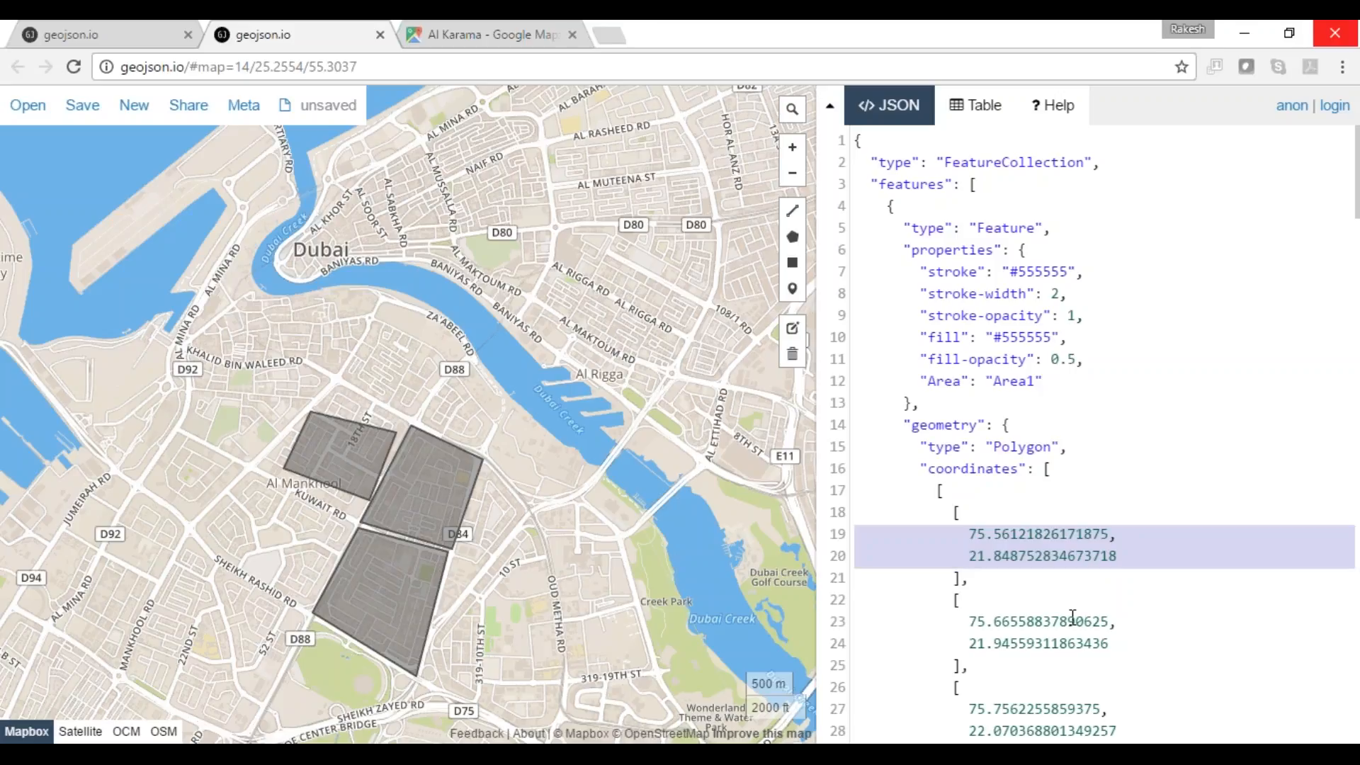
key("Down")
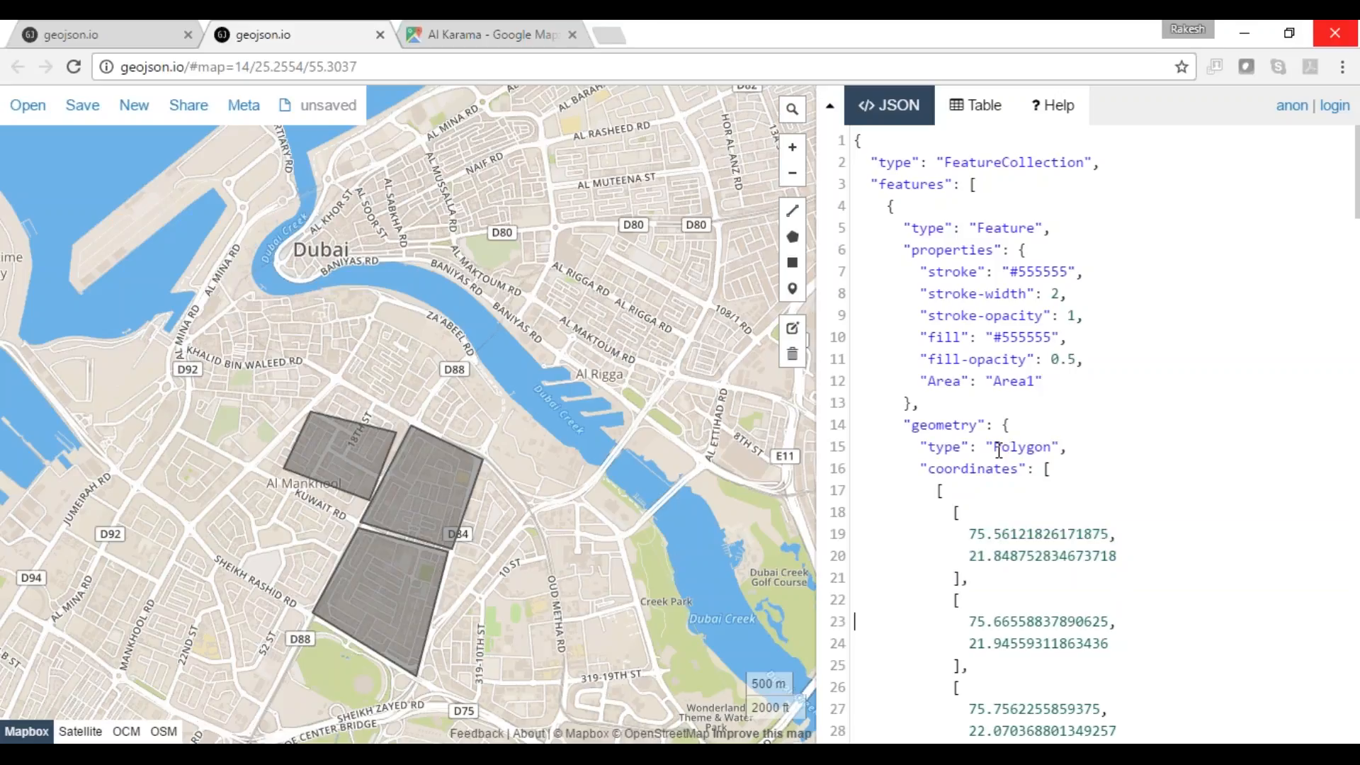
Step: Look up the coordinates of a point in Al Mankhool on Google Maps and return to the second geojson.io map
left_click(433, 32)
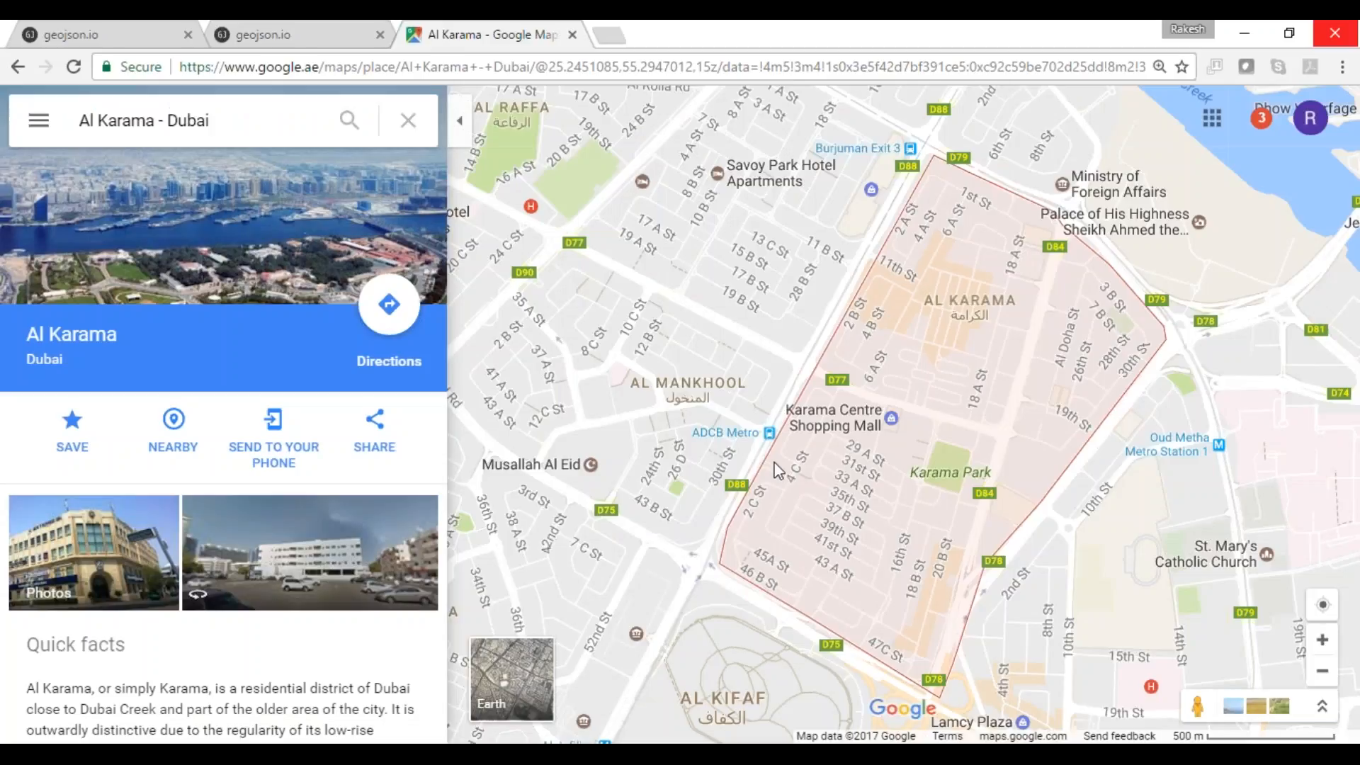
left_click(709, 310)
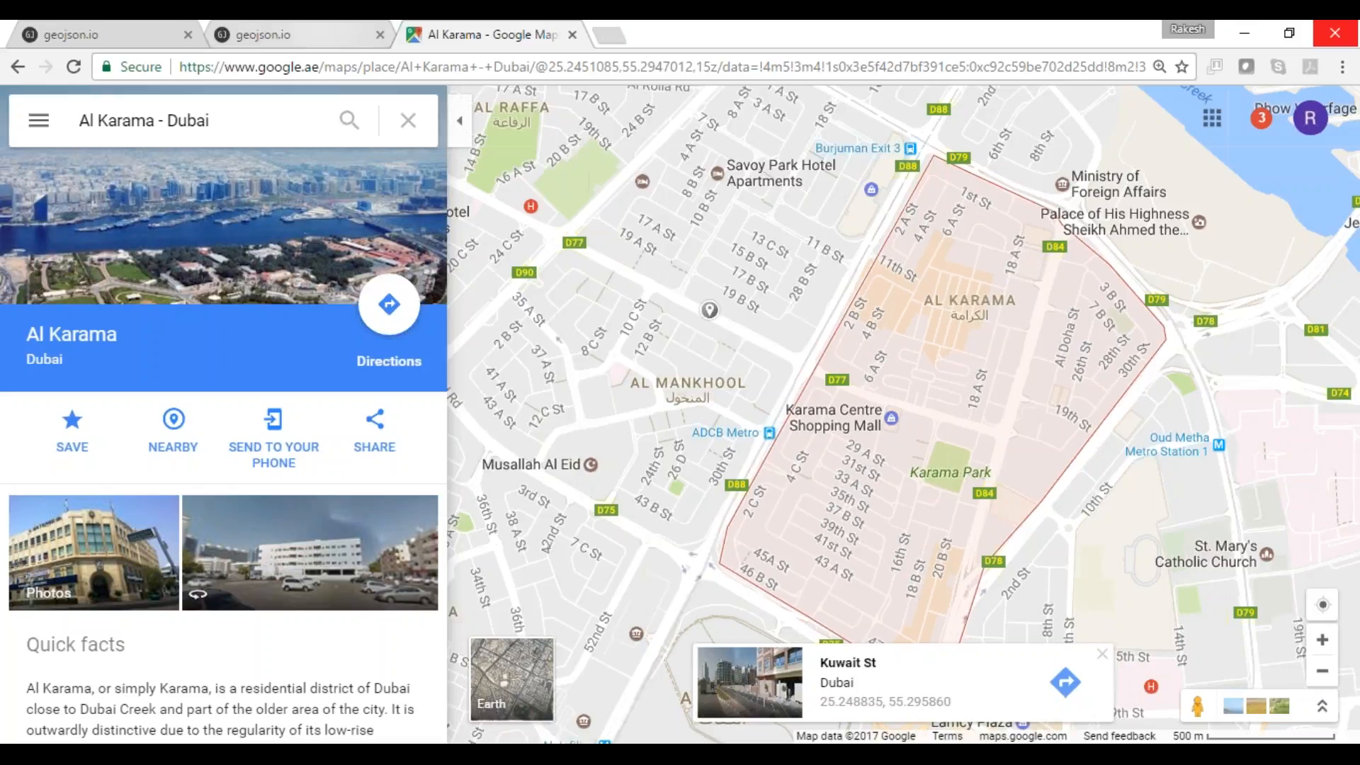
left_click(296, 26)
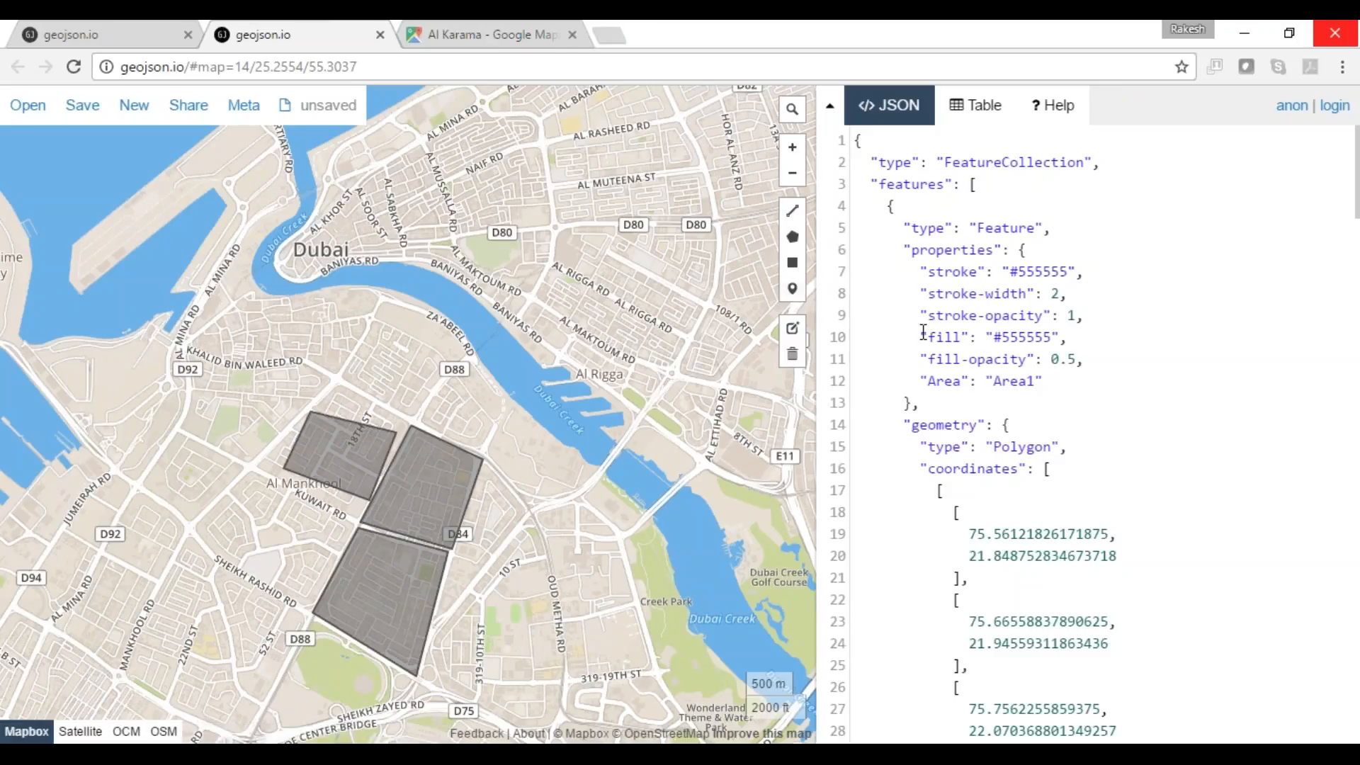
Step: Place two point markers on the map north of Al Rigga
left_click(794, 292)
left_click(567, 249)
left_click(793, 291)
left_click(672, 315)
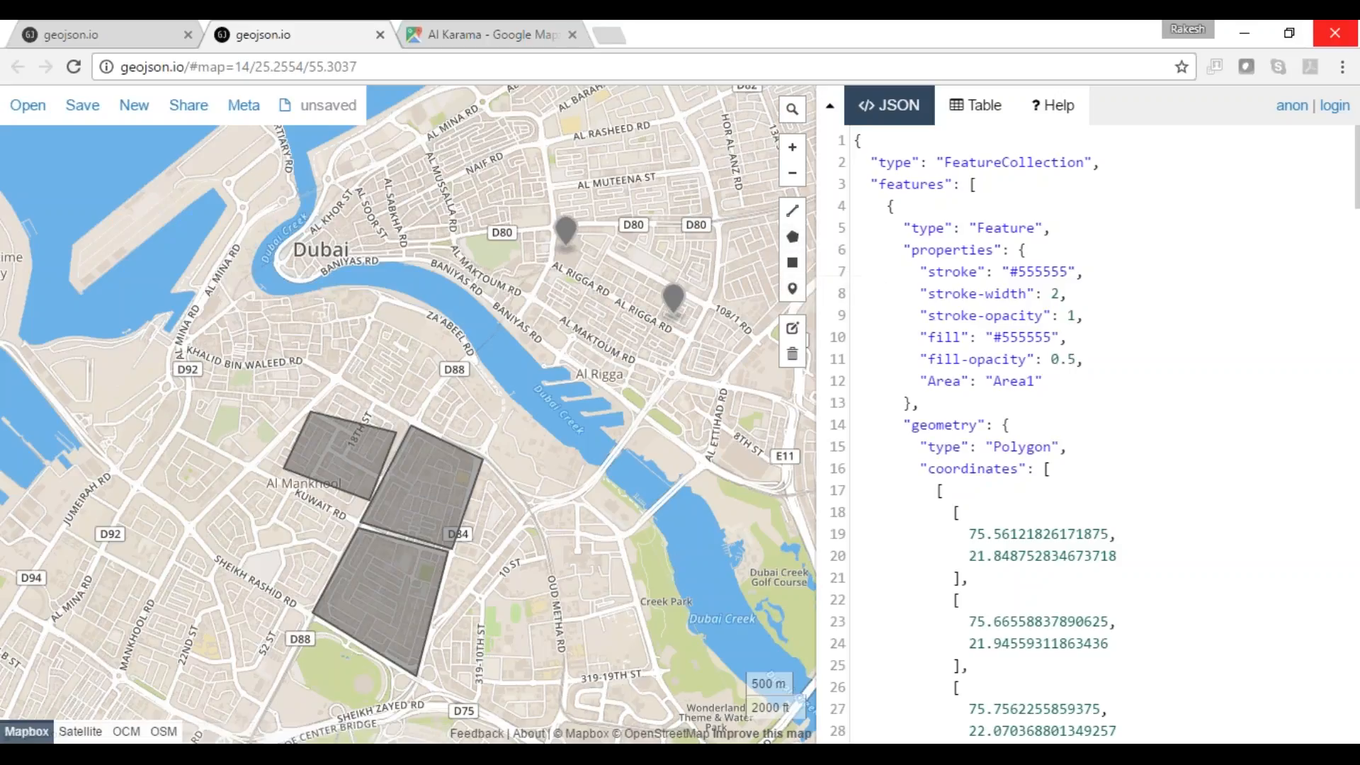
Step: Delete both point markers from the map
left_click(672, 303)
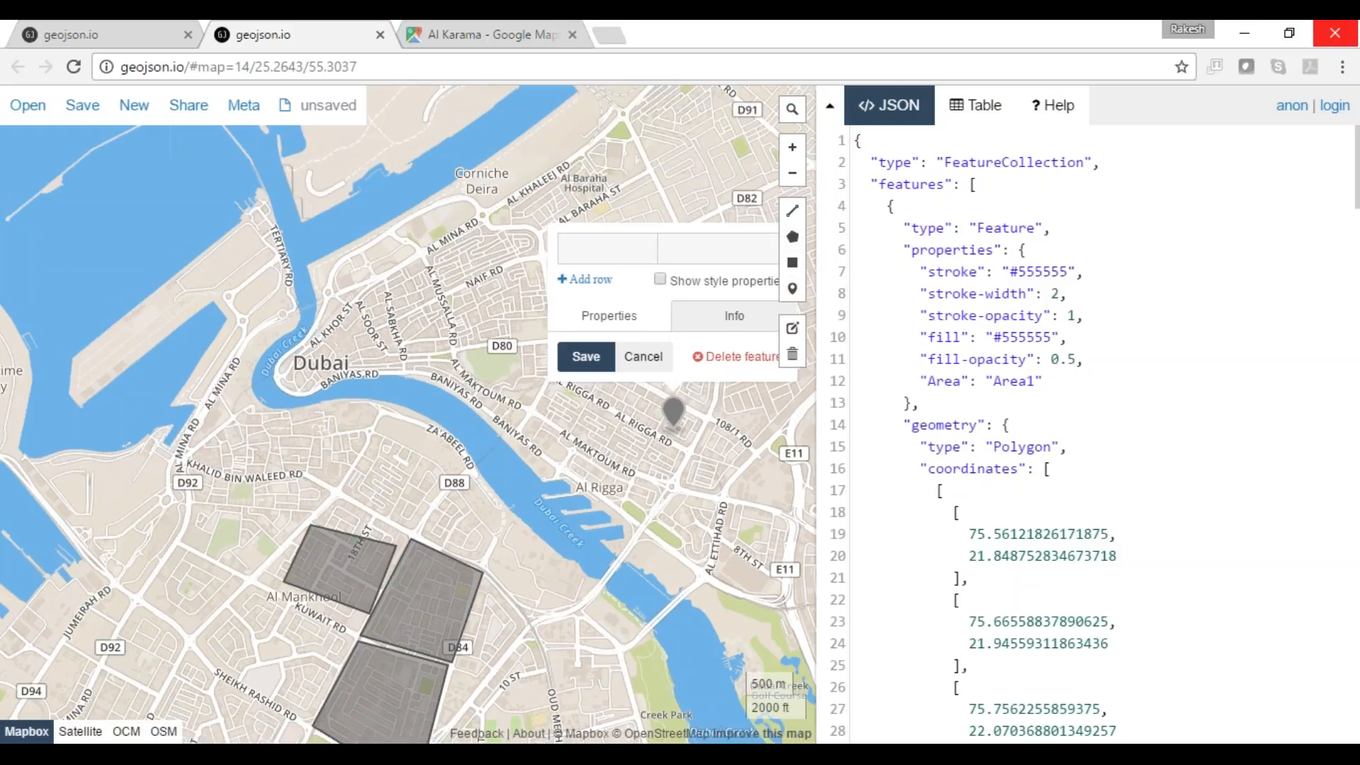
left_click(716, 356)
left_click(564, 341)
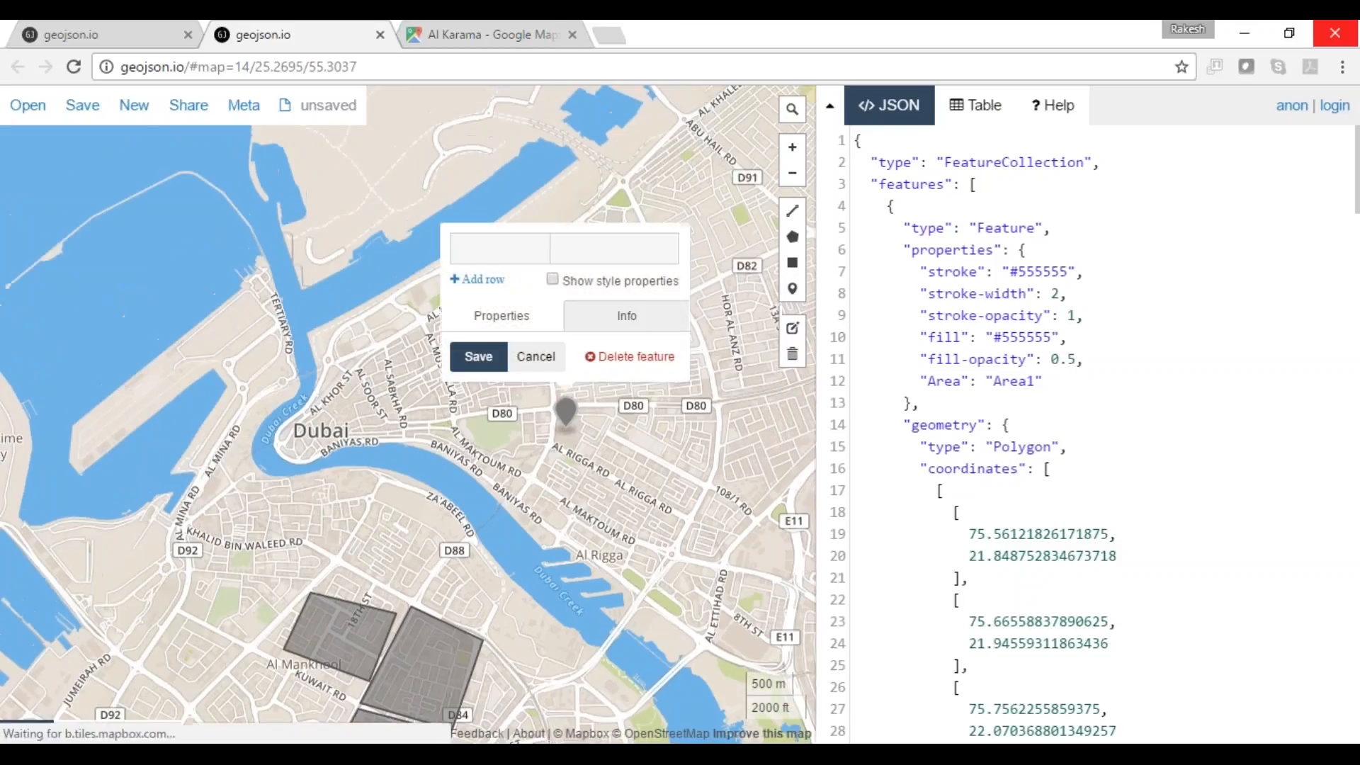
left_click(623, 357)
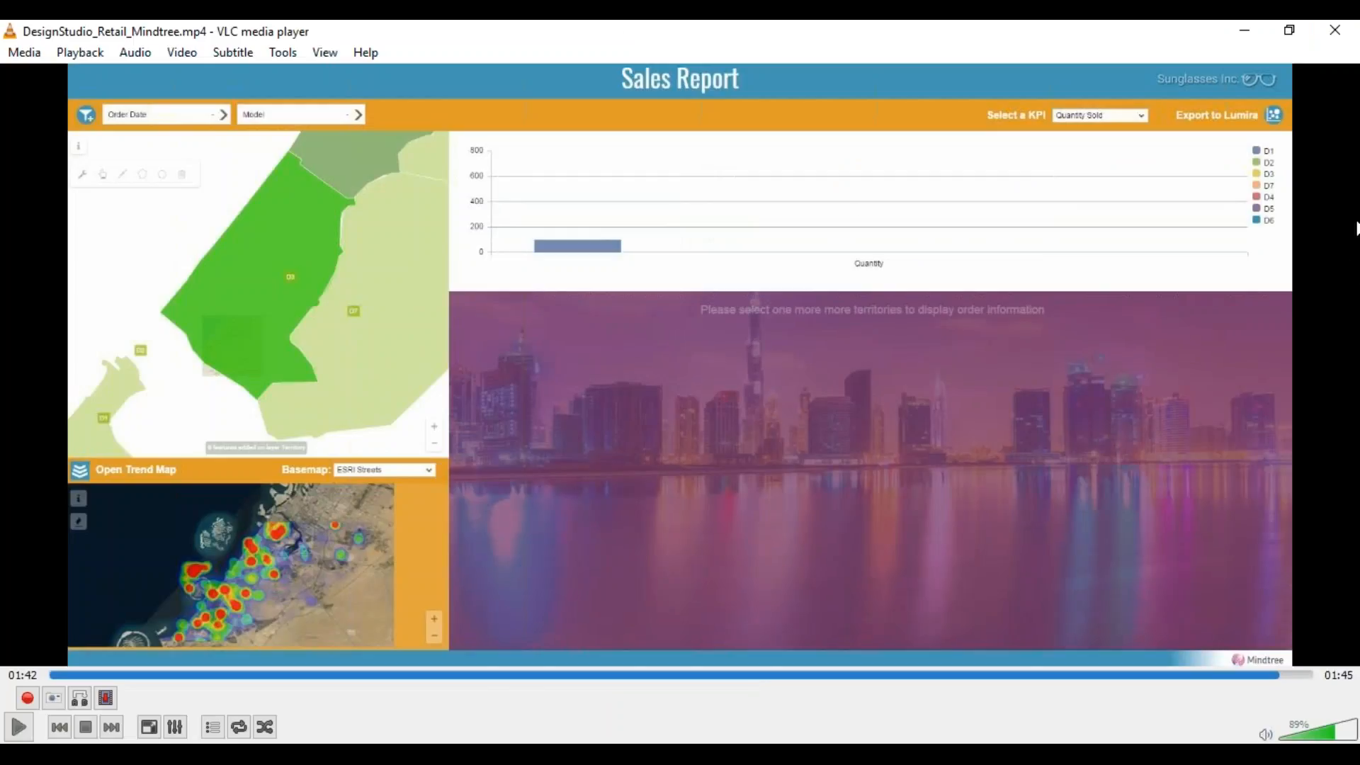
Step: Switch to Design Studio, open the application's repository folder, browse to the GEOSAMPLE01 folder and select GEO_DATA_001_metadata.csv
left_click(1246, 29)
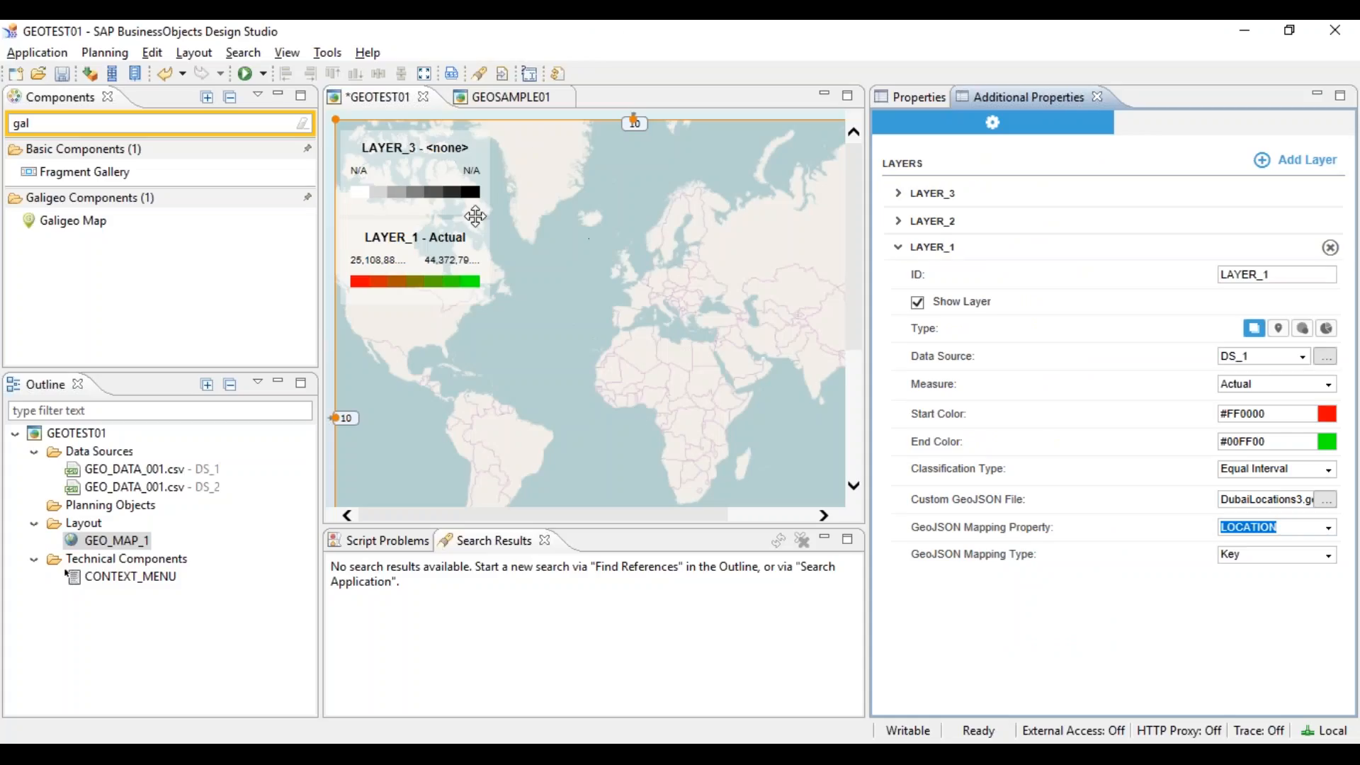
left_click(35, 52)
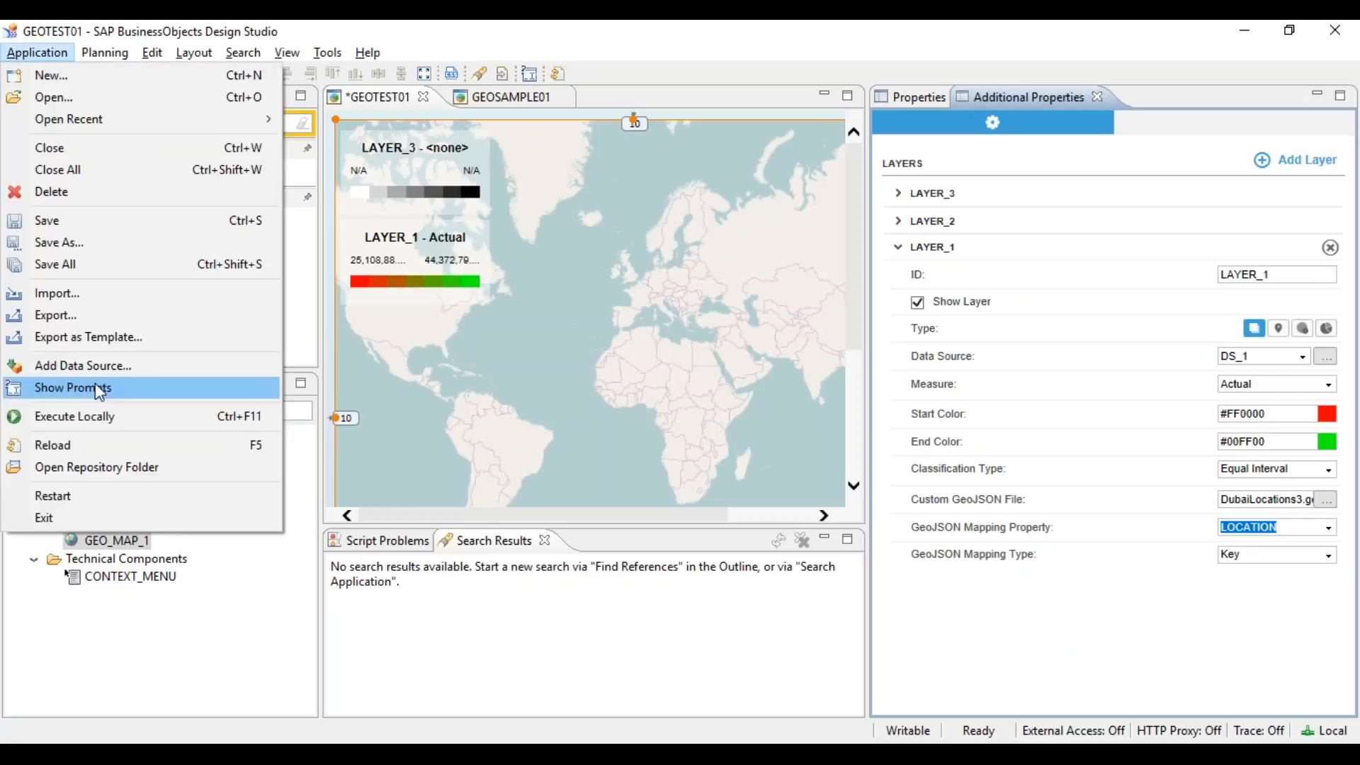
left_click(108, 467)
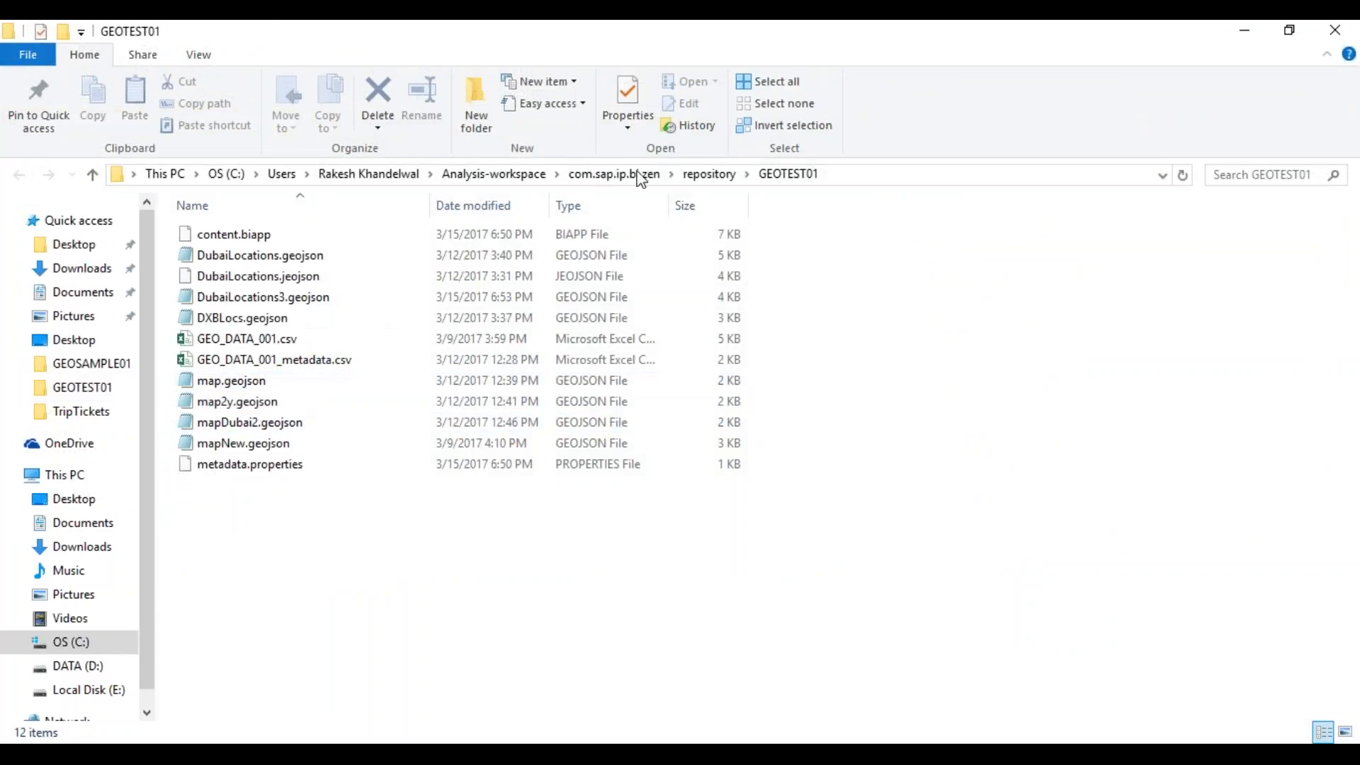
left_click(708, 174)
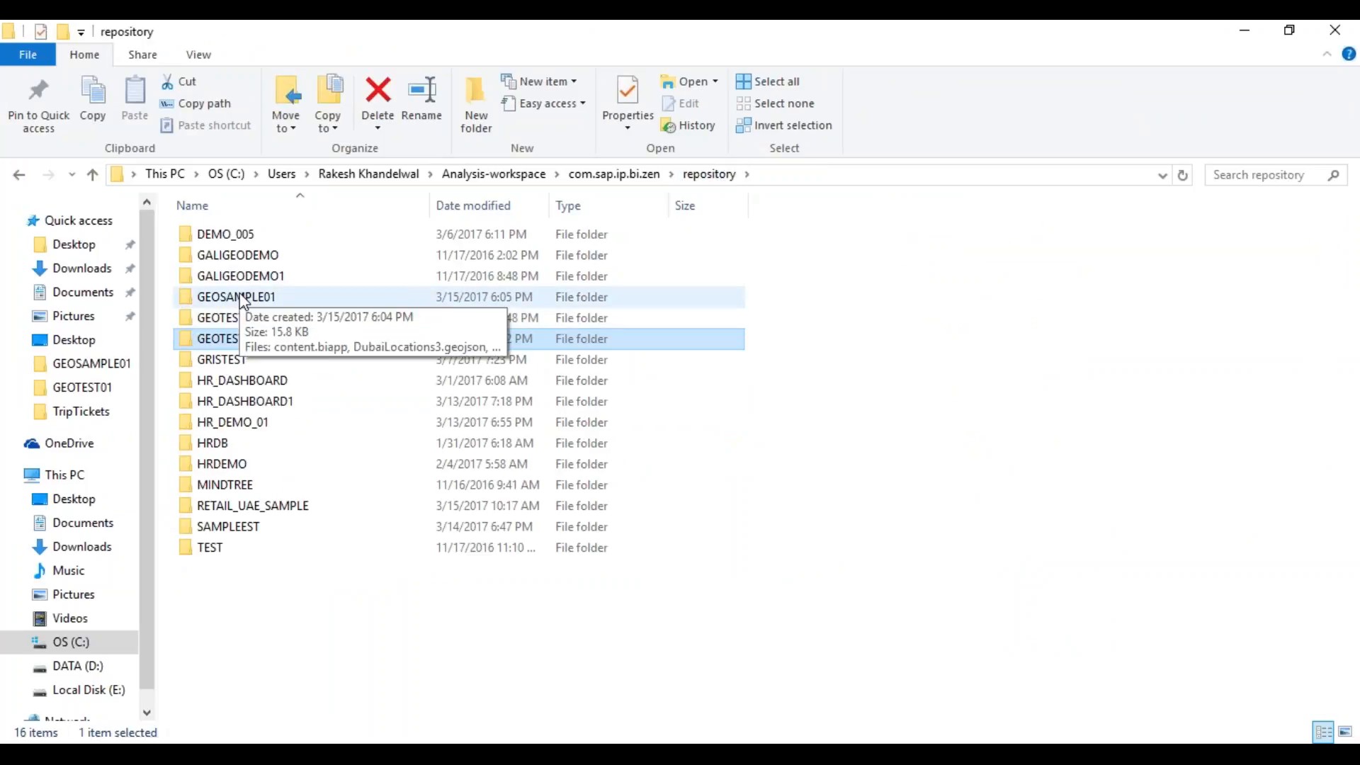
double_click(255, 296)
left_click(292, 301)
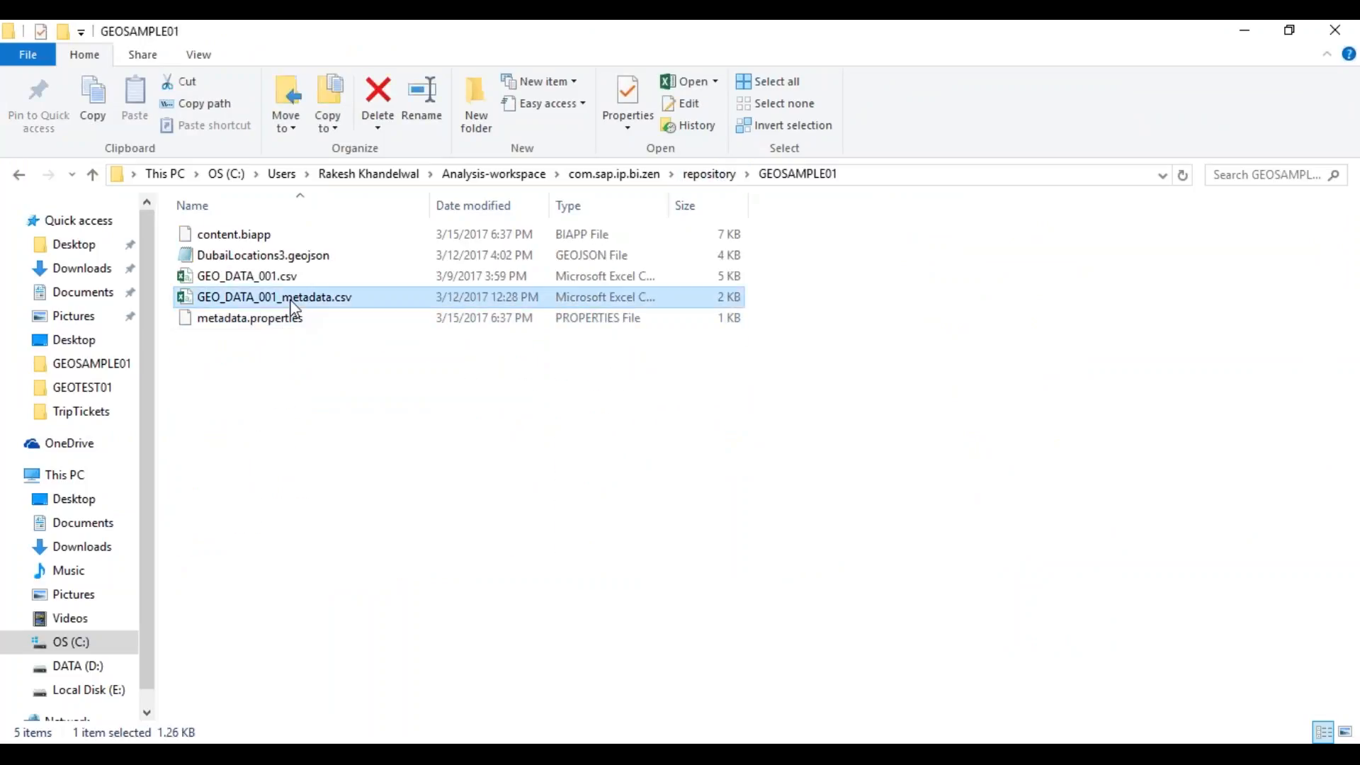
Step: Extend the file selection up to DubaiLocations3.geojson, and search Google for "galigeo design studio" in a new Chrome tab
left_click(281, 261, "shift")
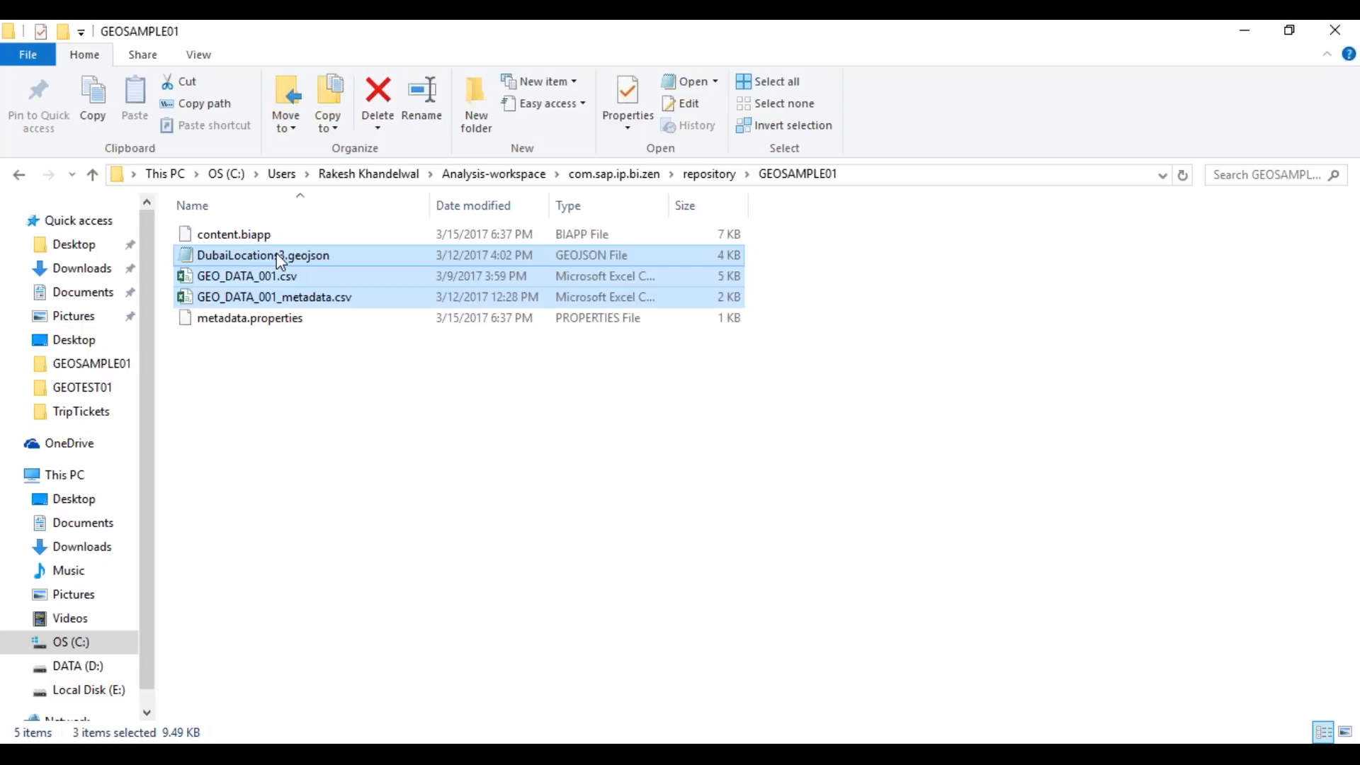
left_click(616, 737)
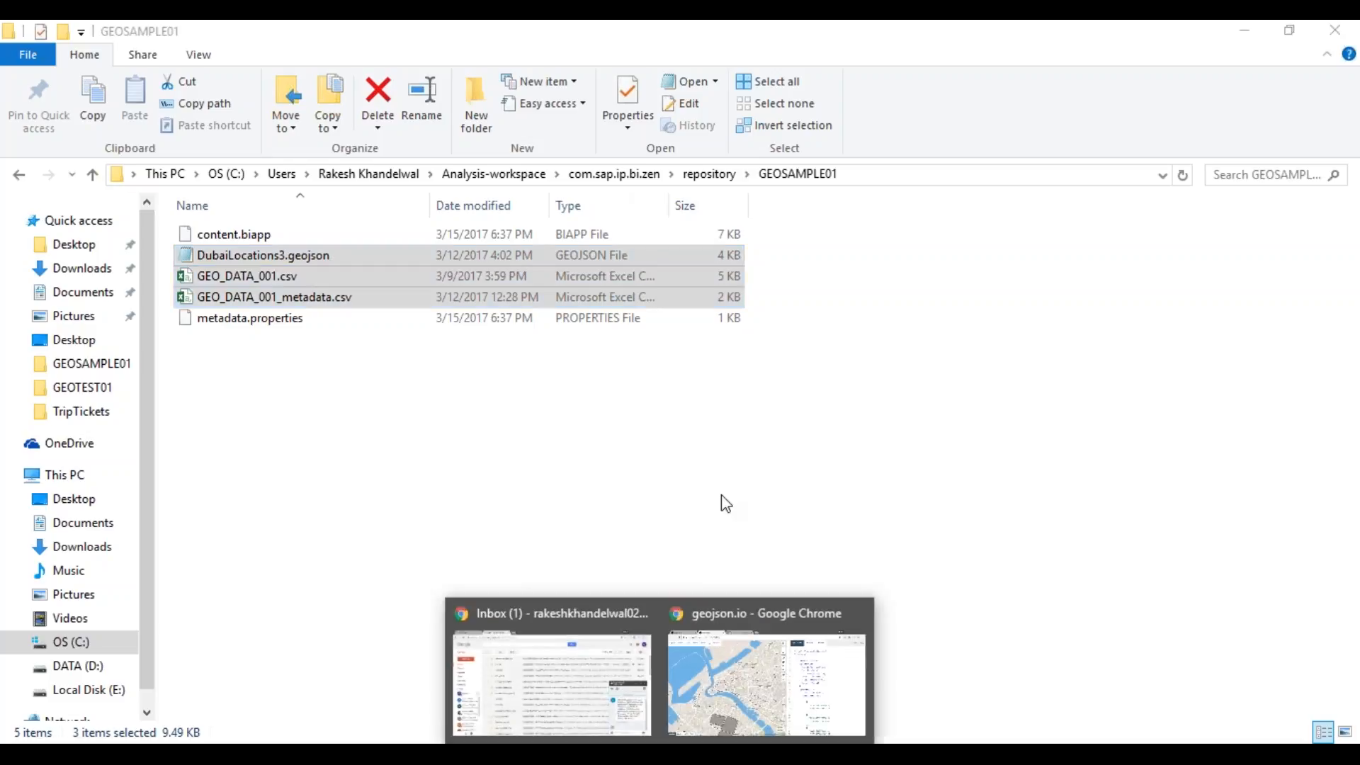
left_click(766, 680)
left_click(609, 35)
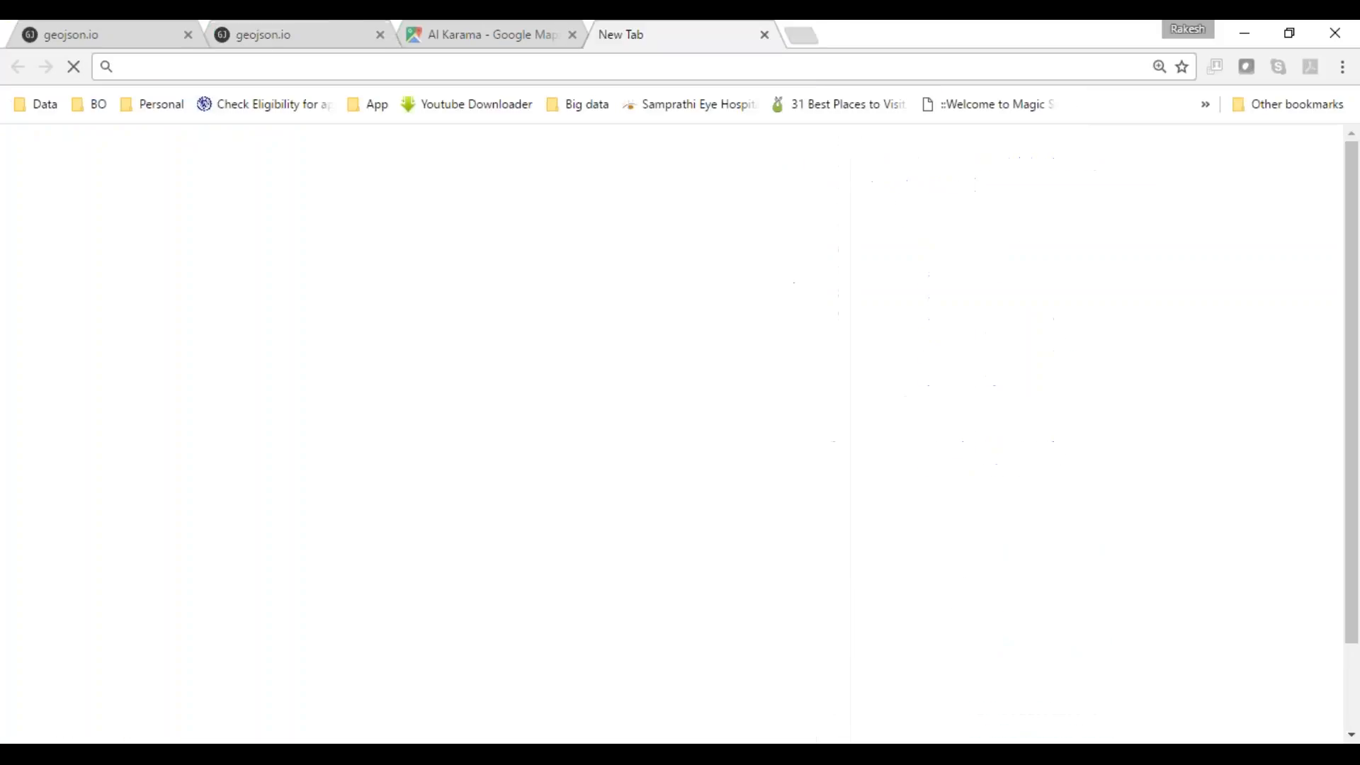
type("galigeo")
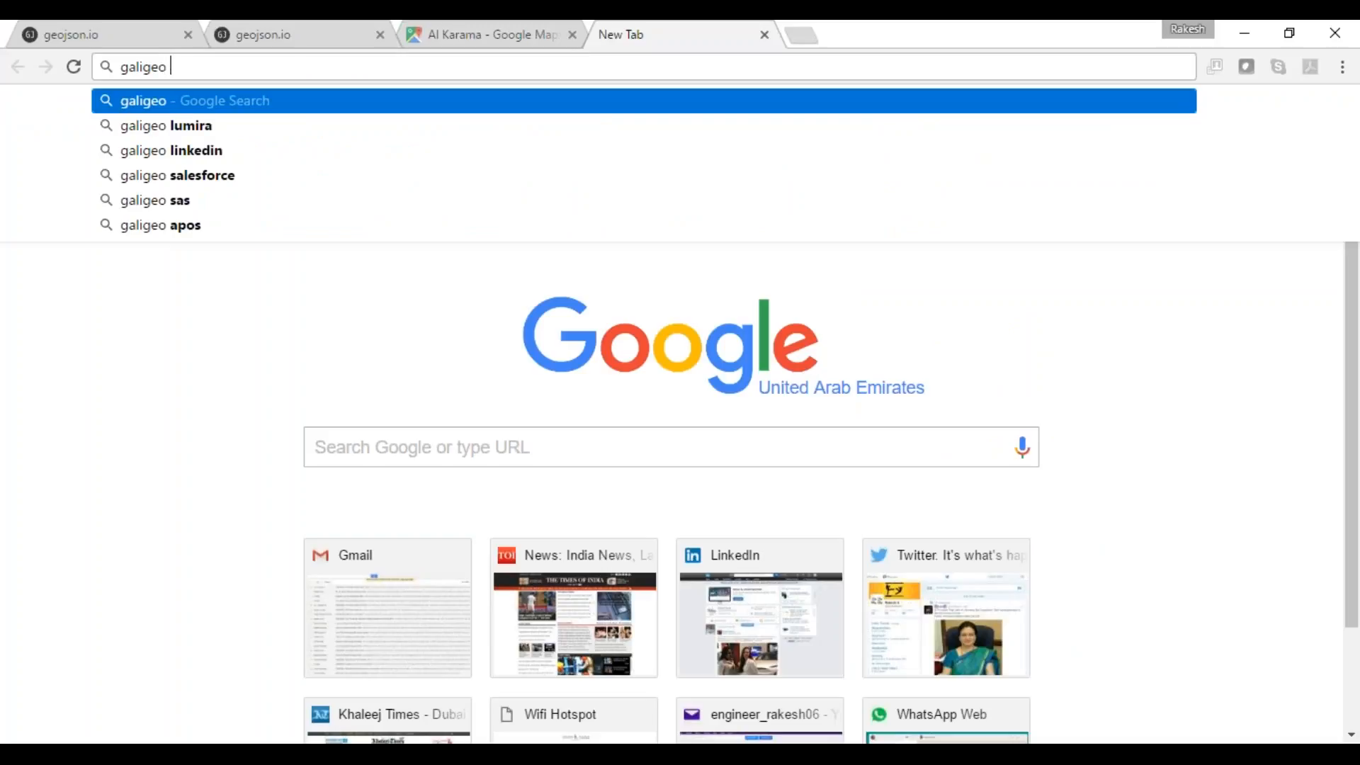
type(" design")
key("Down")
key("Return")
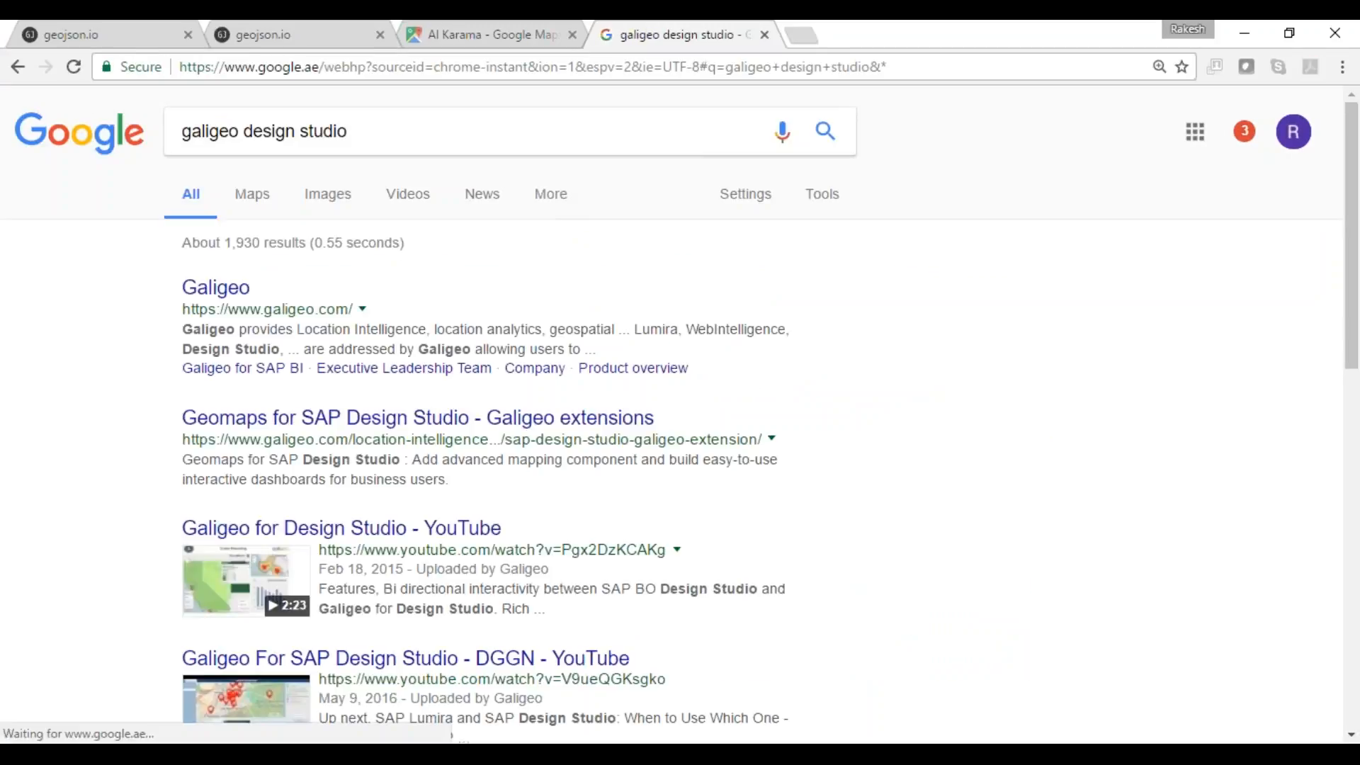
Step: Open the Galigeo website from the search results and go to its Galigeo for SAP Design Studio product page
left_click(190, 290)
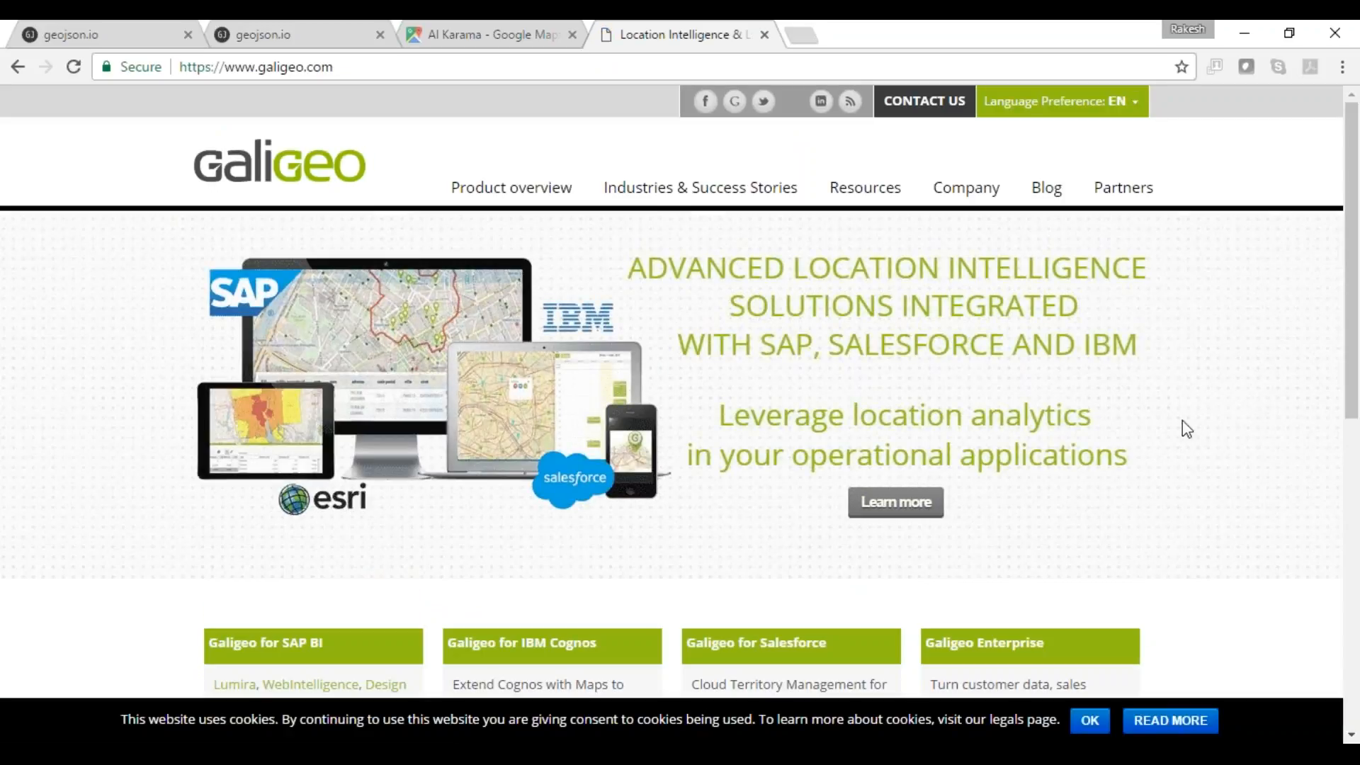
left_click_drag(1357, 298, 1357, 609)
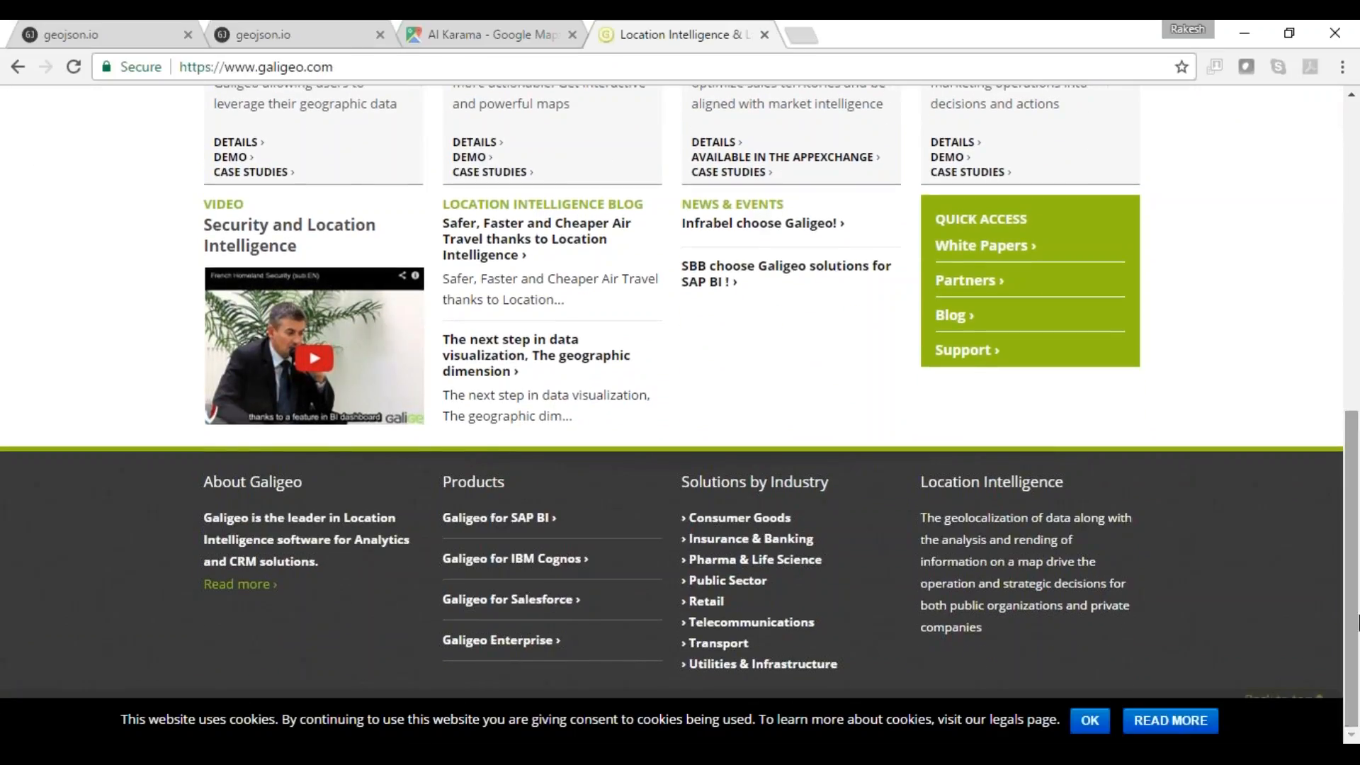
left_click(517, 527)
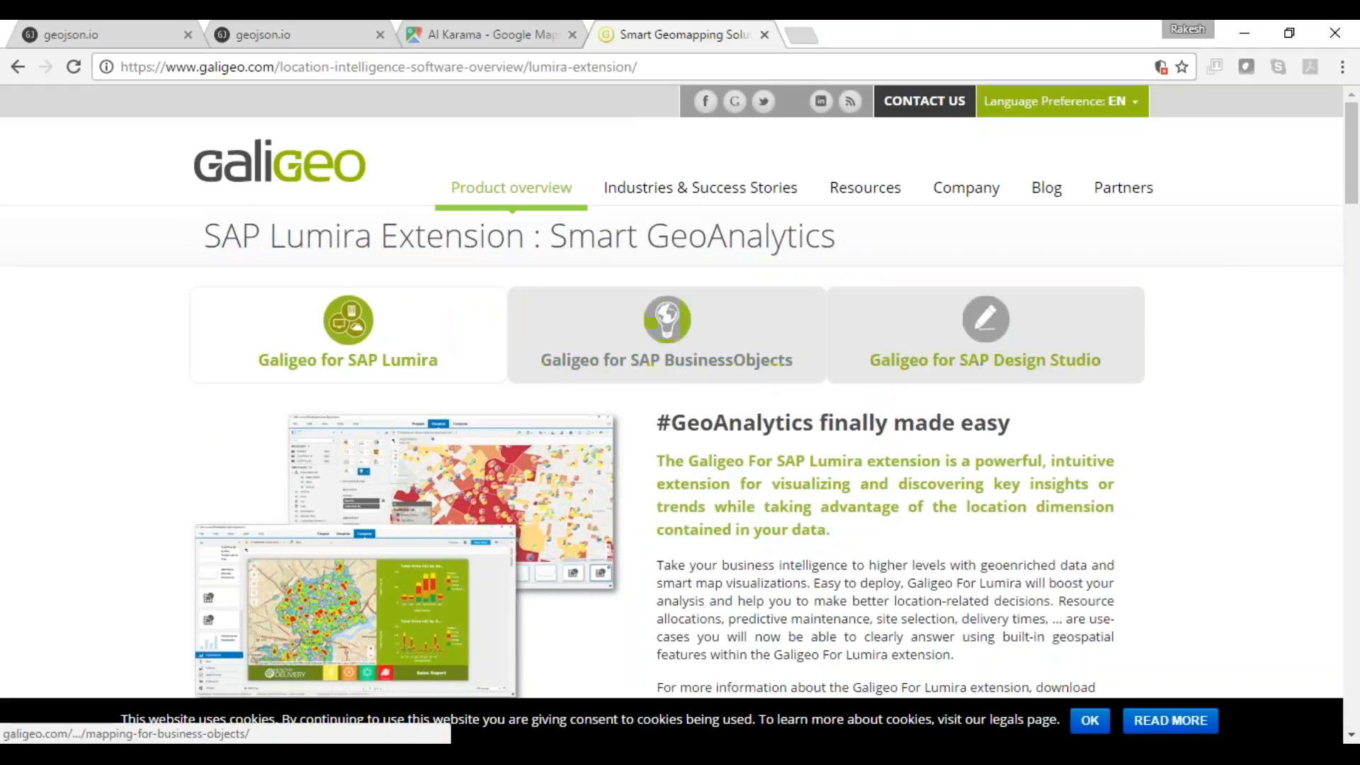
left_click(995, 362)
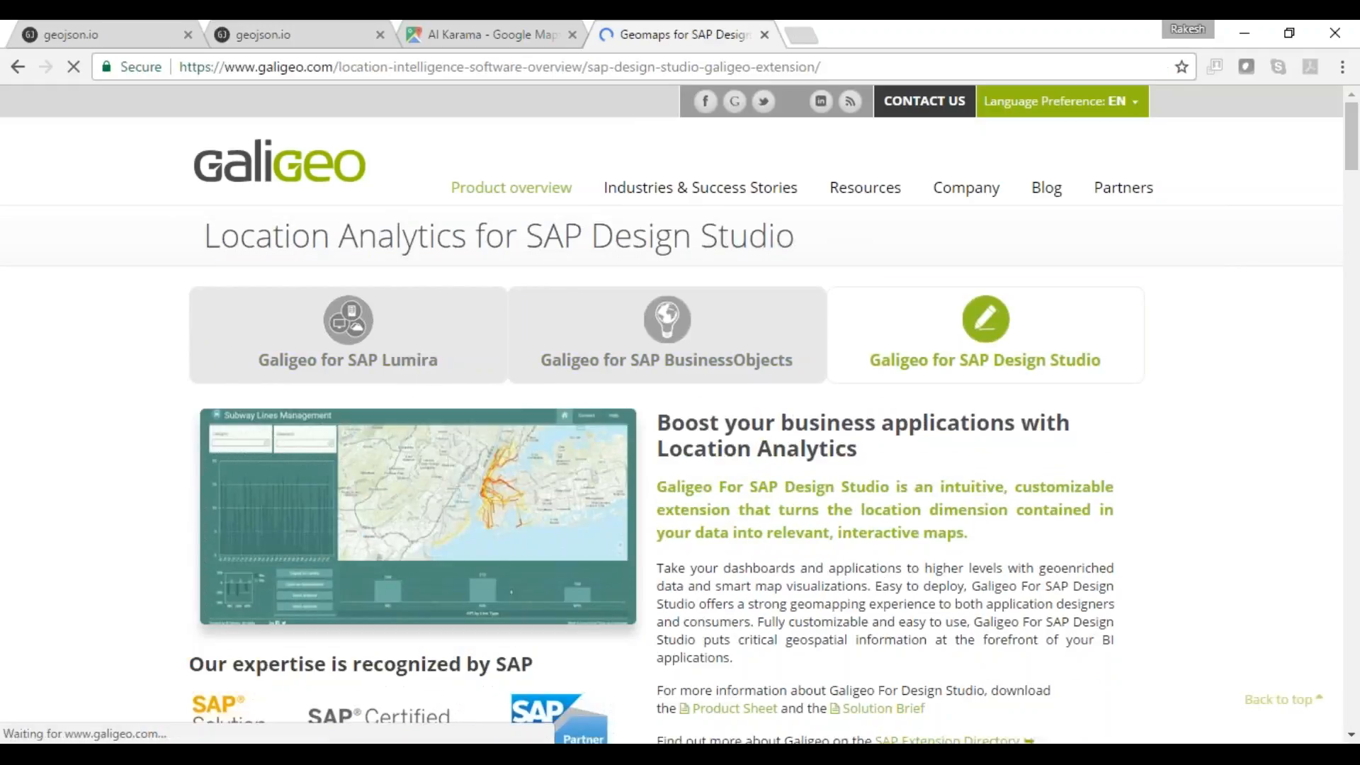
Step: Open the free trial request page for Galigeo for SAP Design Studio and look through its form fields
scroll(680, 389, "down", 3)
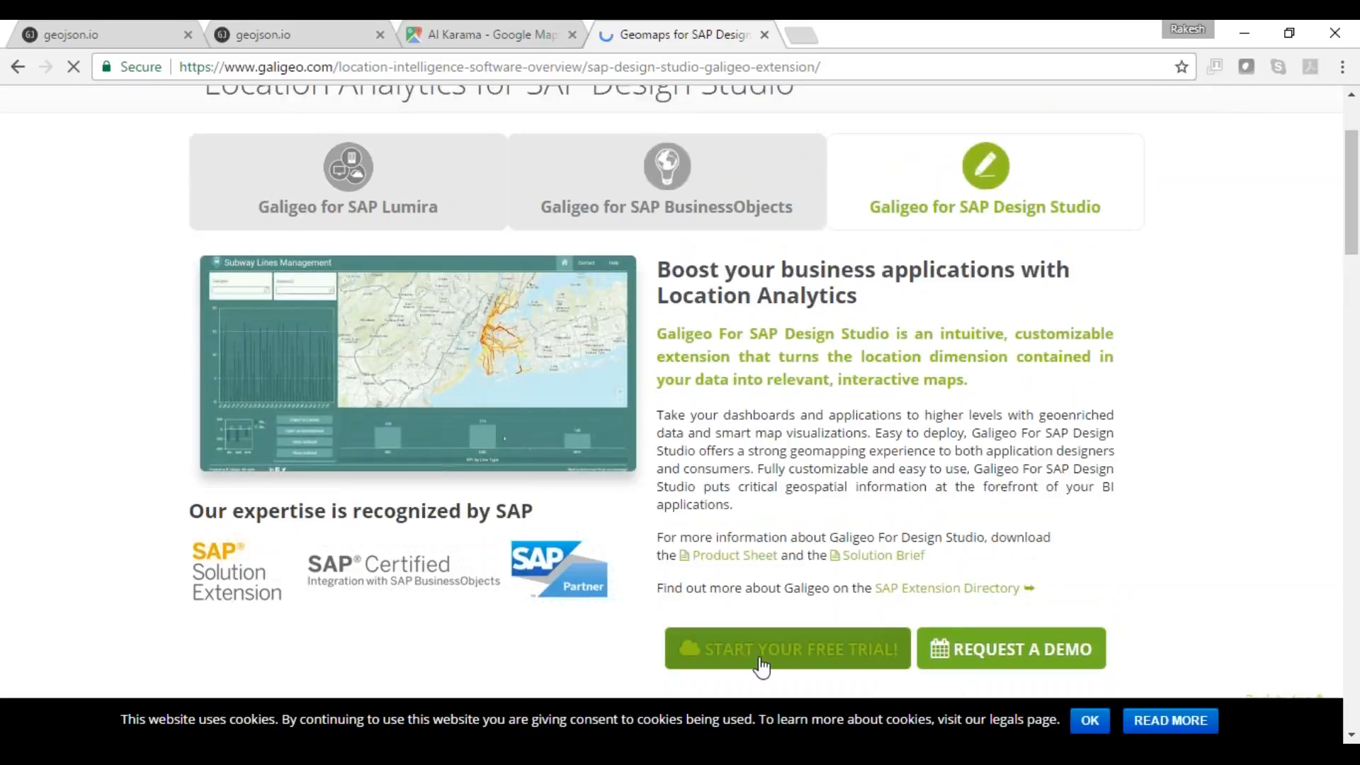
left_click(806, 663)
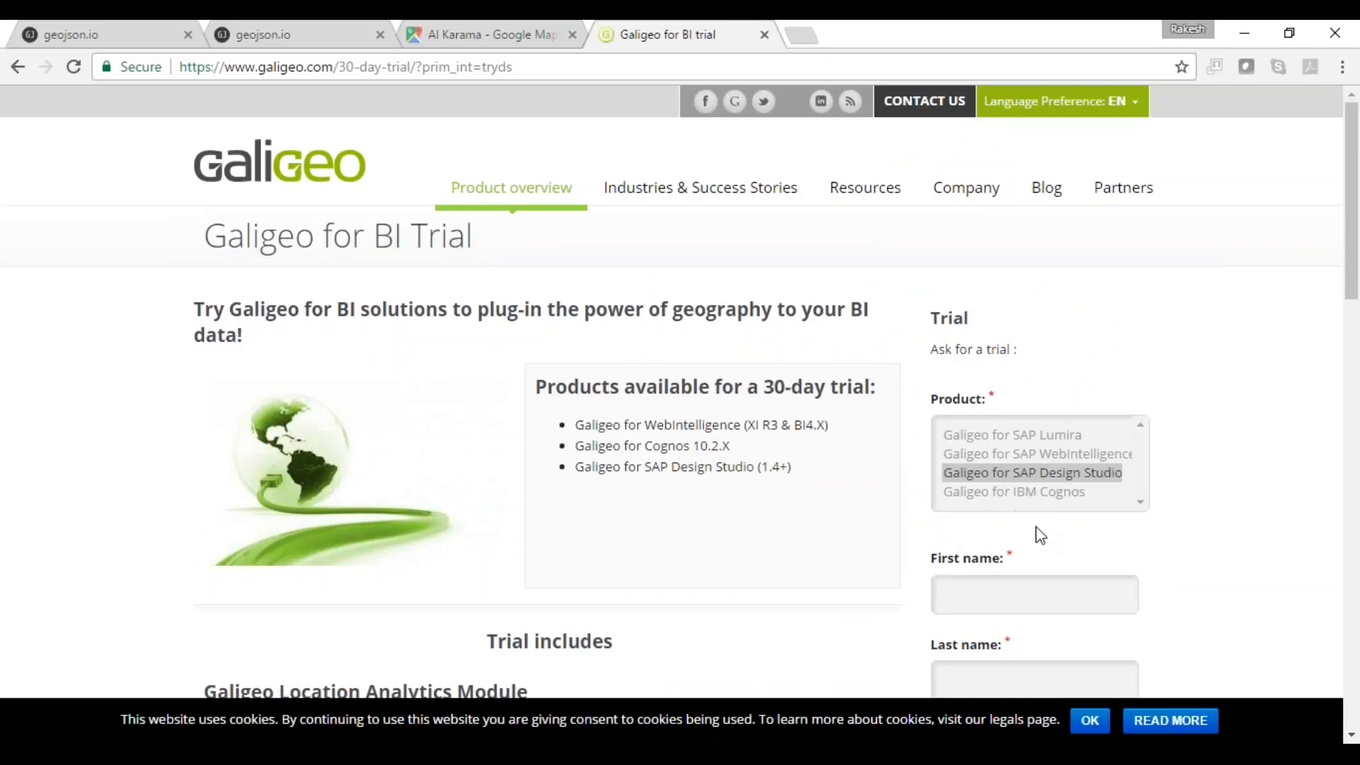
scroll(1351, 372, "down", 4)
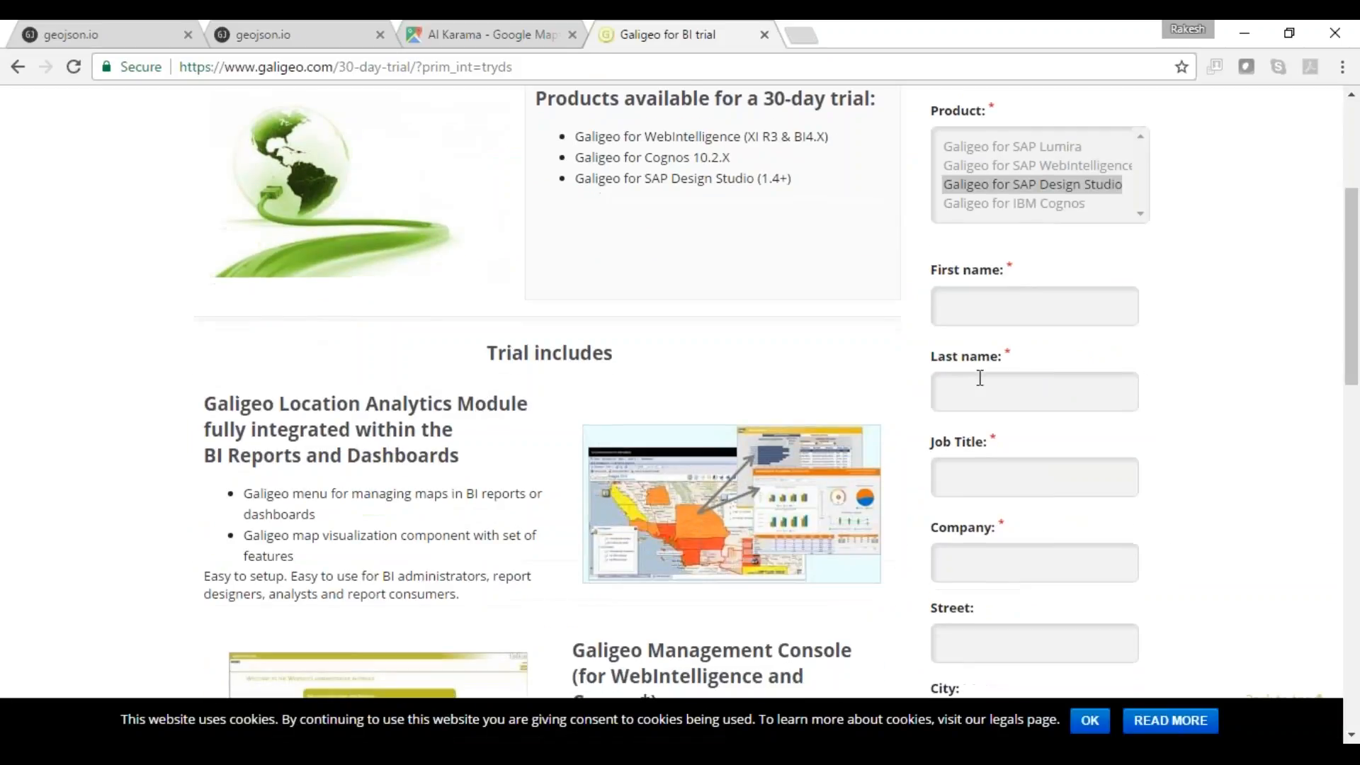
scroll(1133, 397, "down", 5)
scroll(1204, 520, "down", 2)
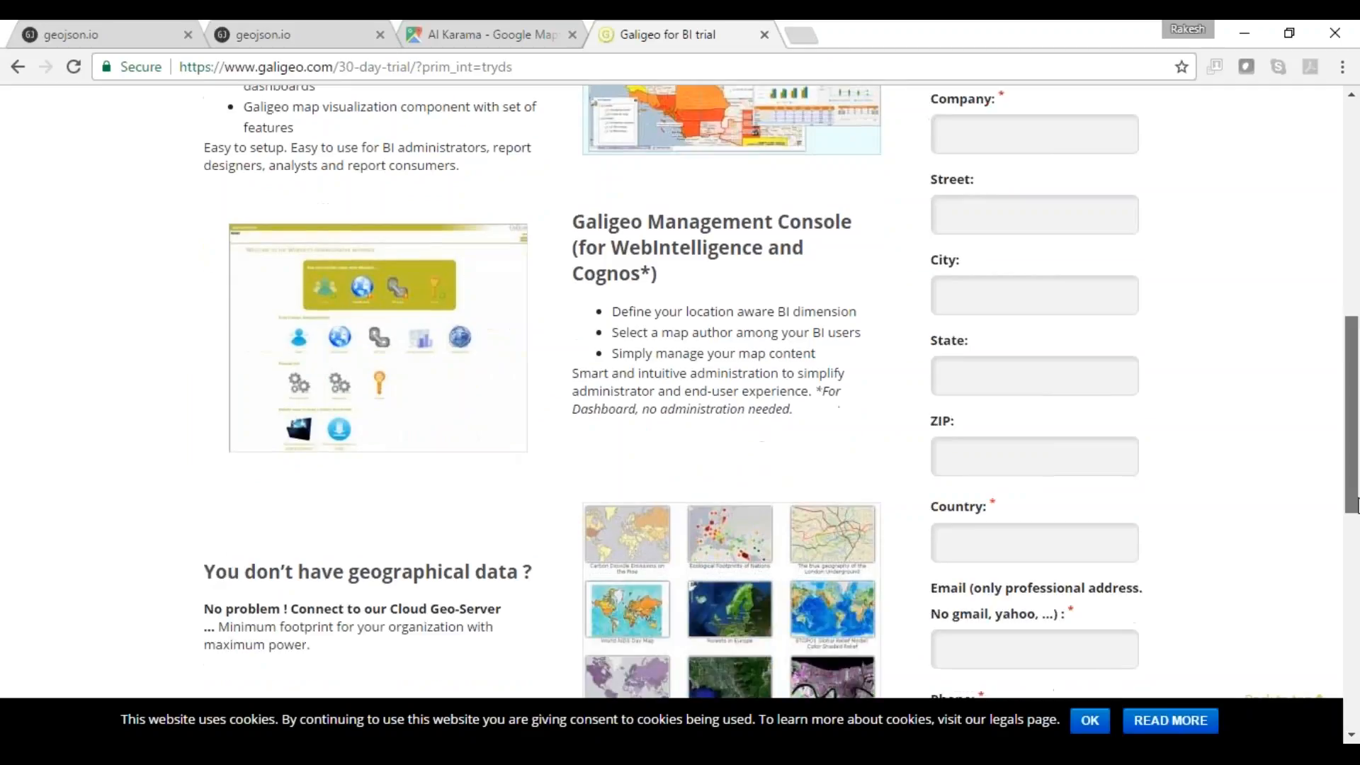
scroll(1356, 504, "down", 7)
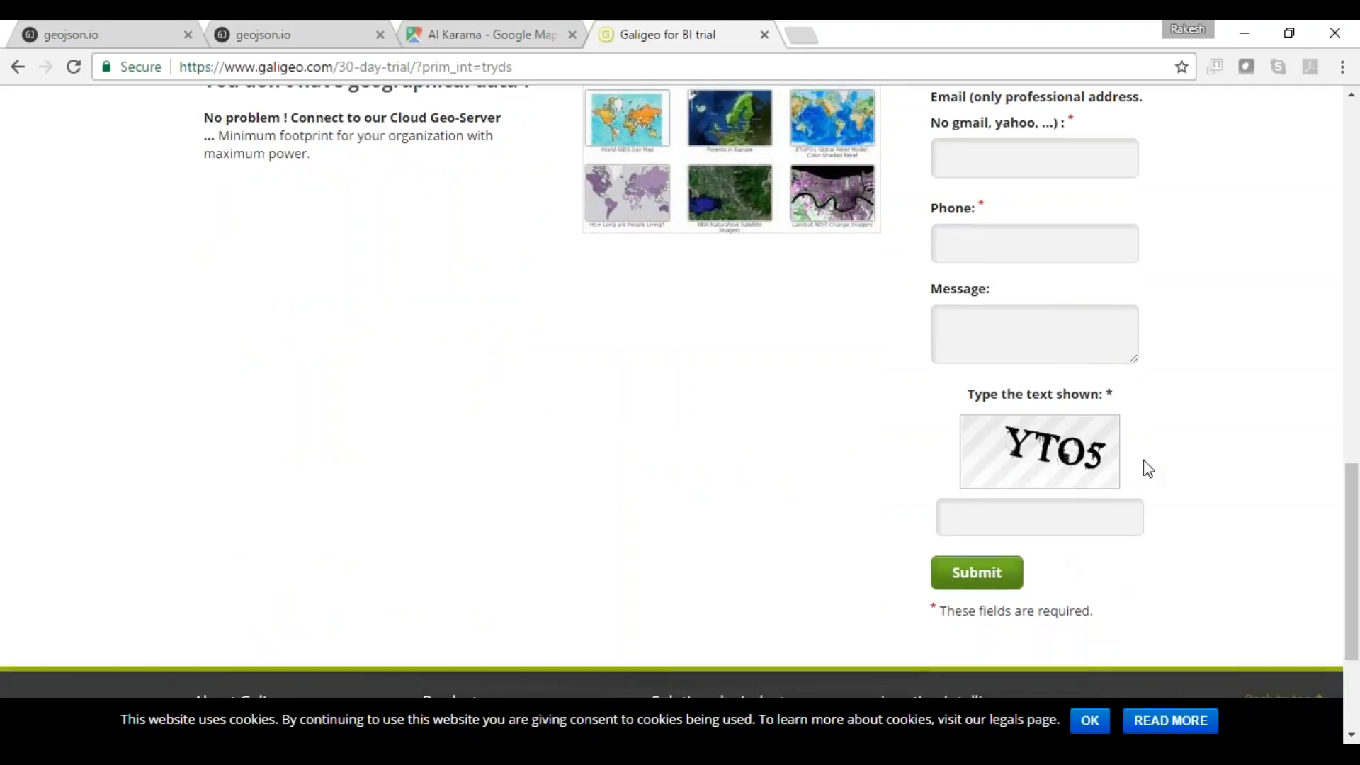
left_click_drag(1353, 588, 1357, 264)
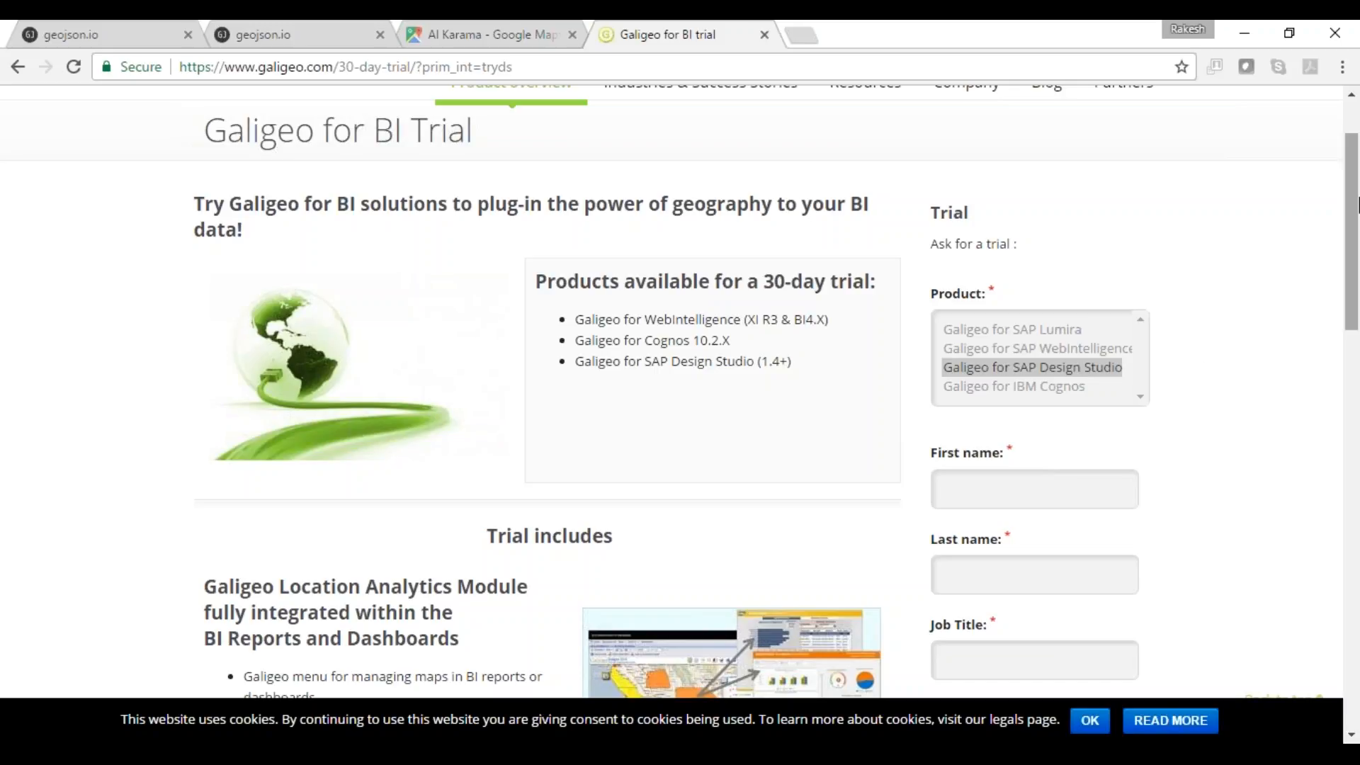
left_click_drag(1356, 206, 1342, 113)
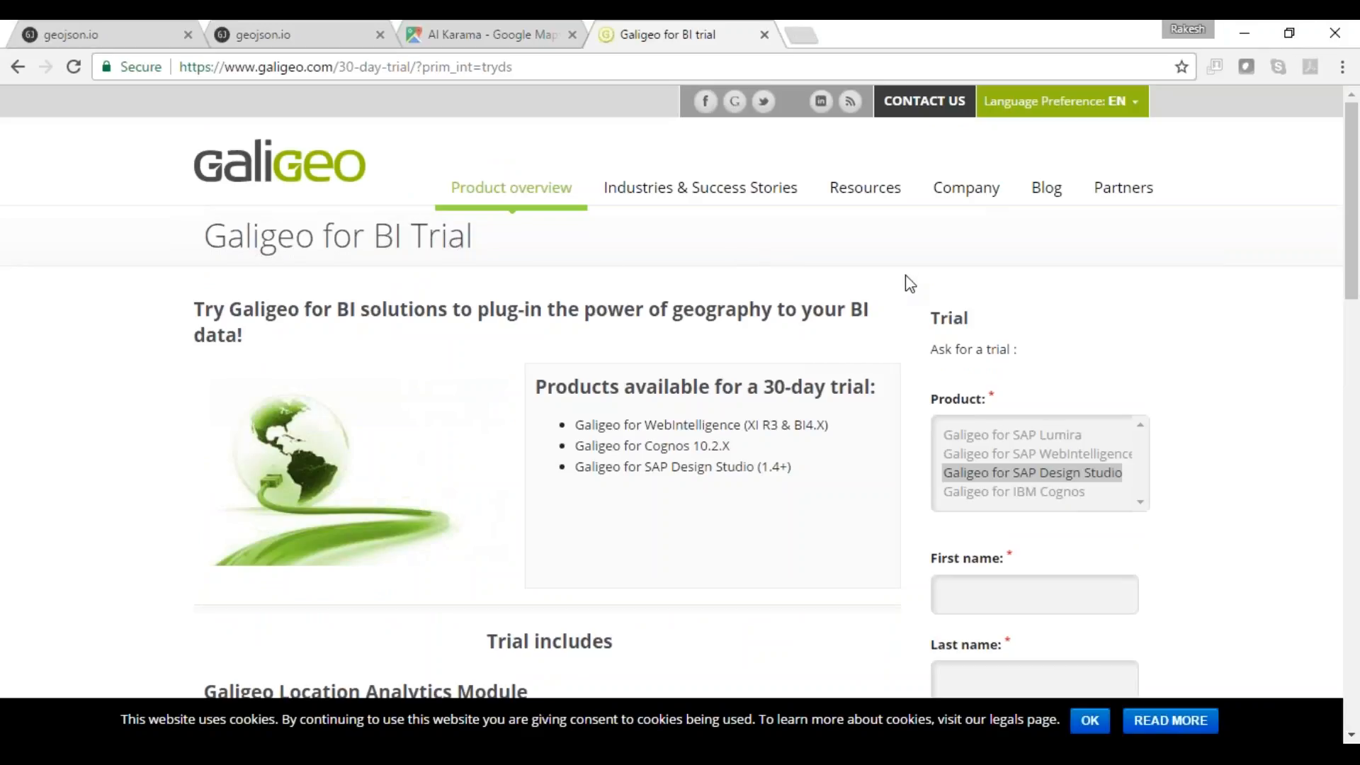
Step: Minimize Chrome, clear the file selection in the GEOSAMPLE01 folder and switch back to Design Studio
left_click(1238, 23)
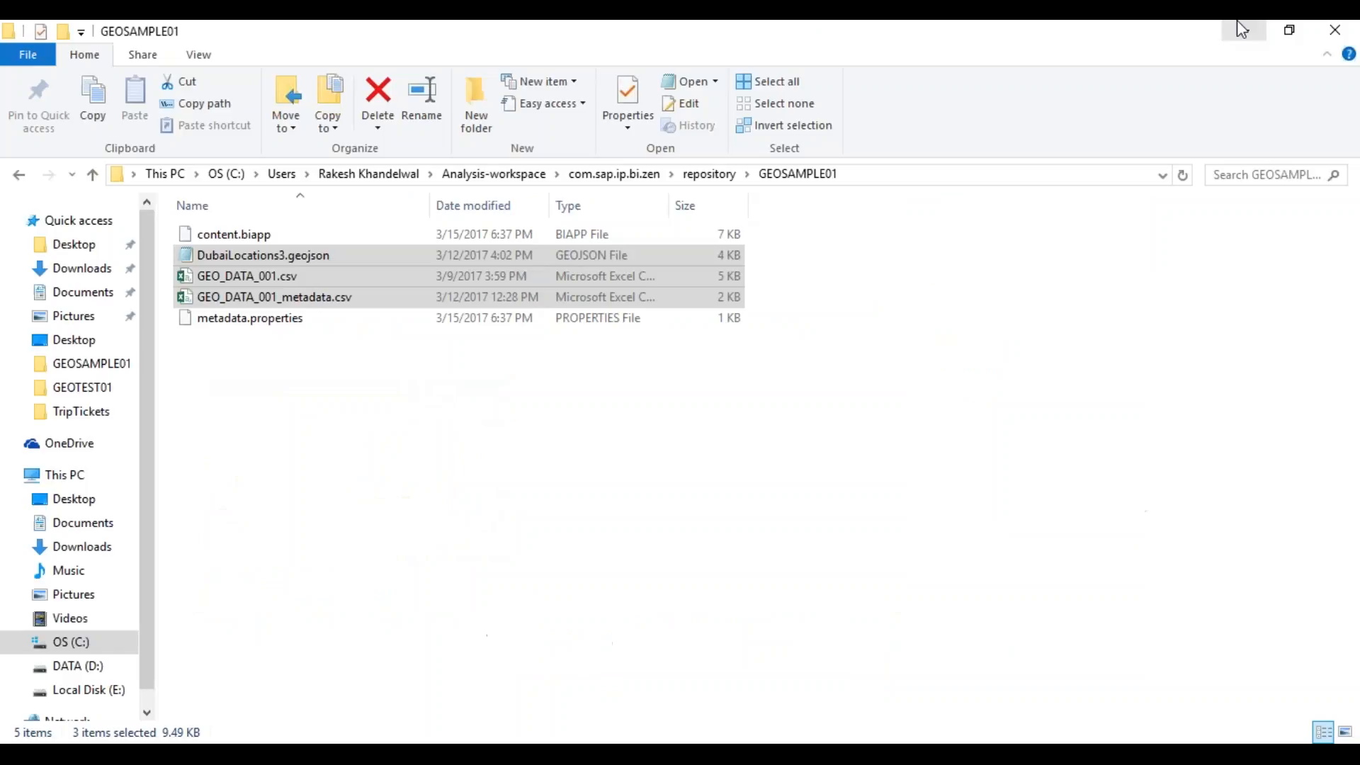
left_click(1055, 348)
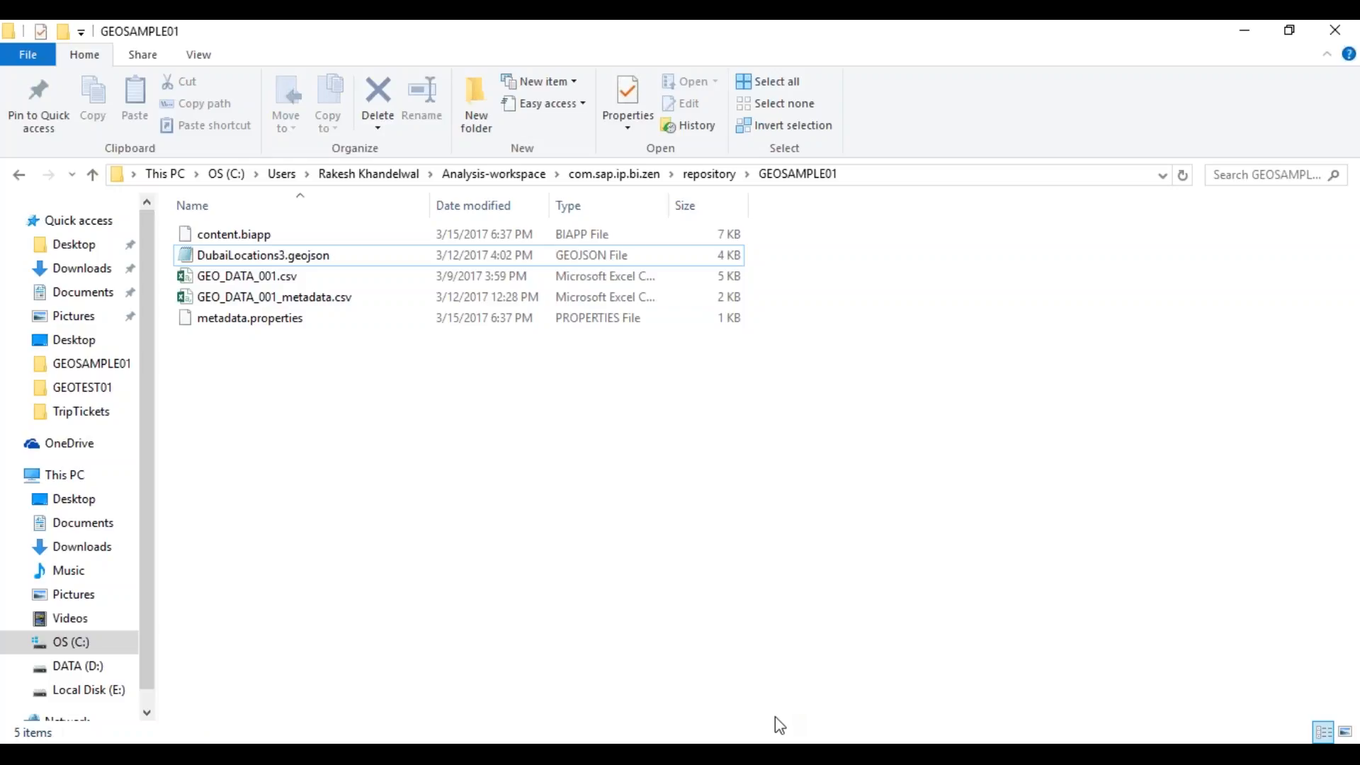
left_click(772, 740)
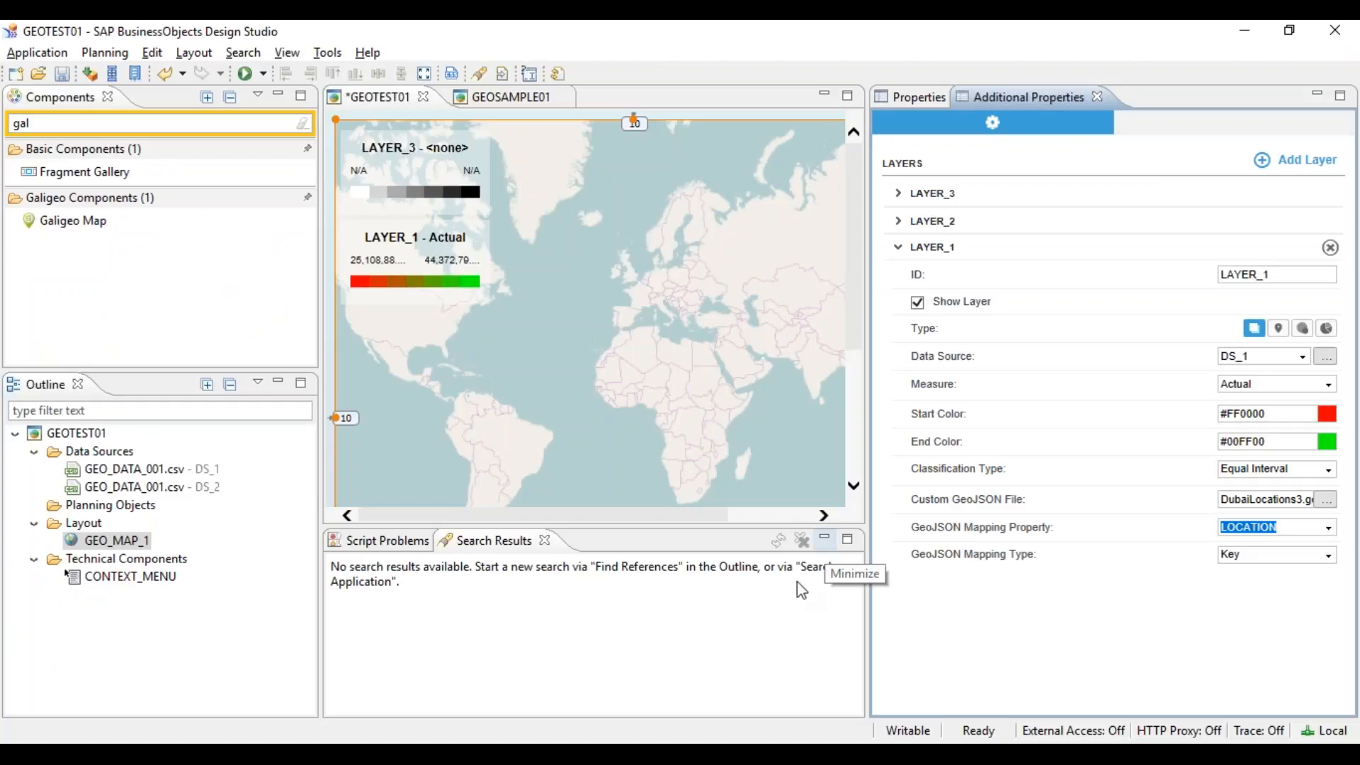
Step: Open the initial view of data source DS_1, examine the measures in its columns and close it without changes
right_click(119, 469)
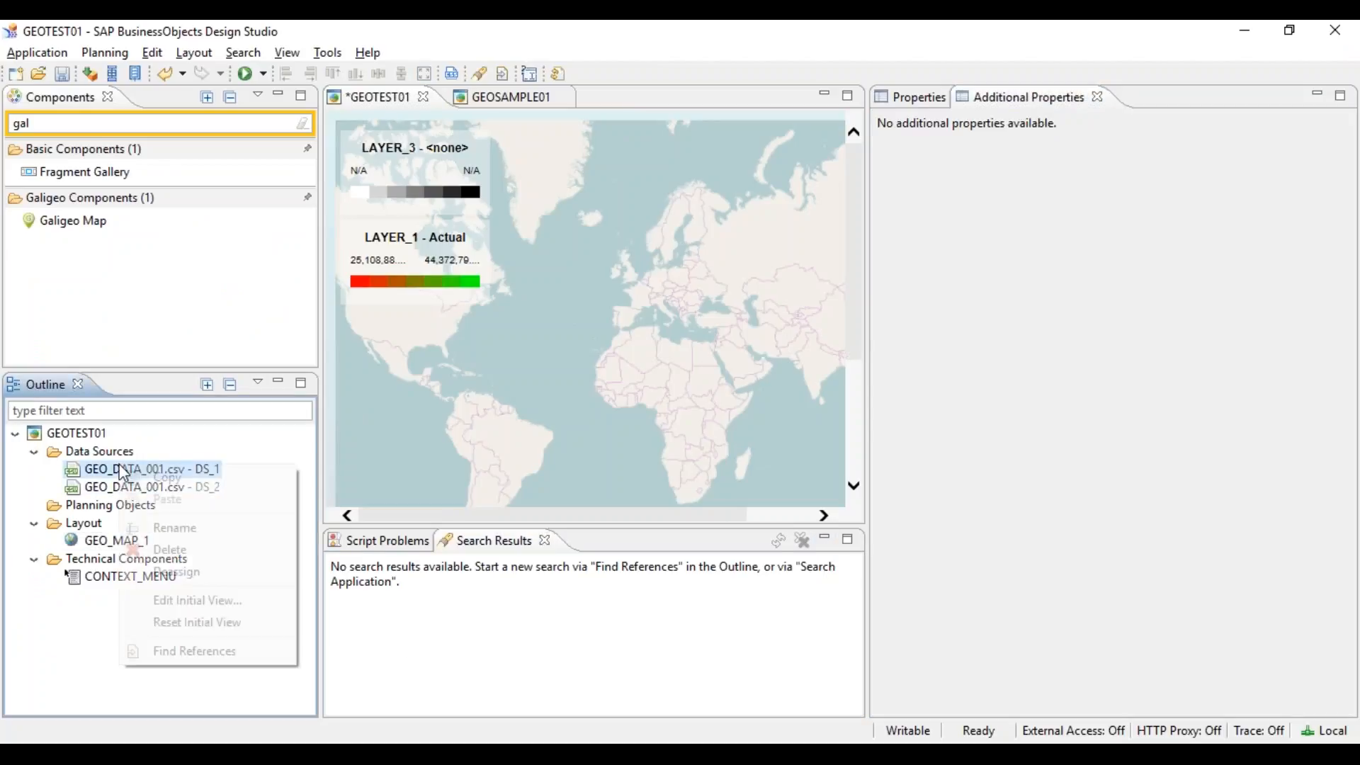
left_click(182, 598)
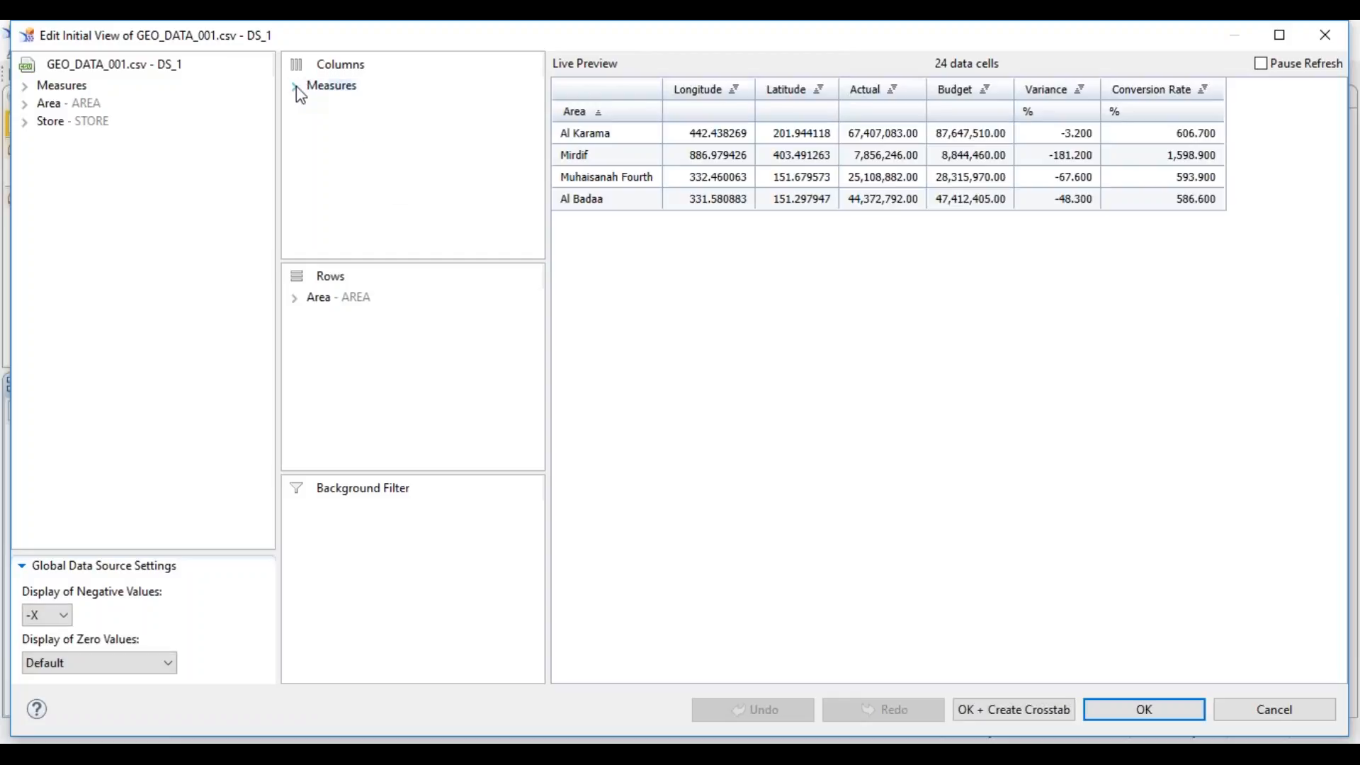
left_click(294, 86)
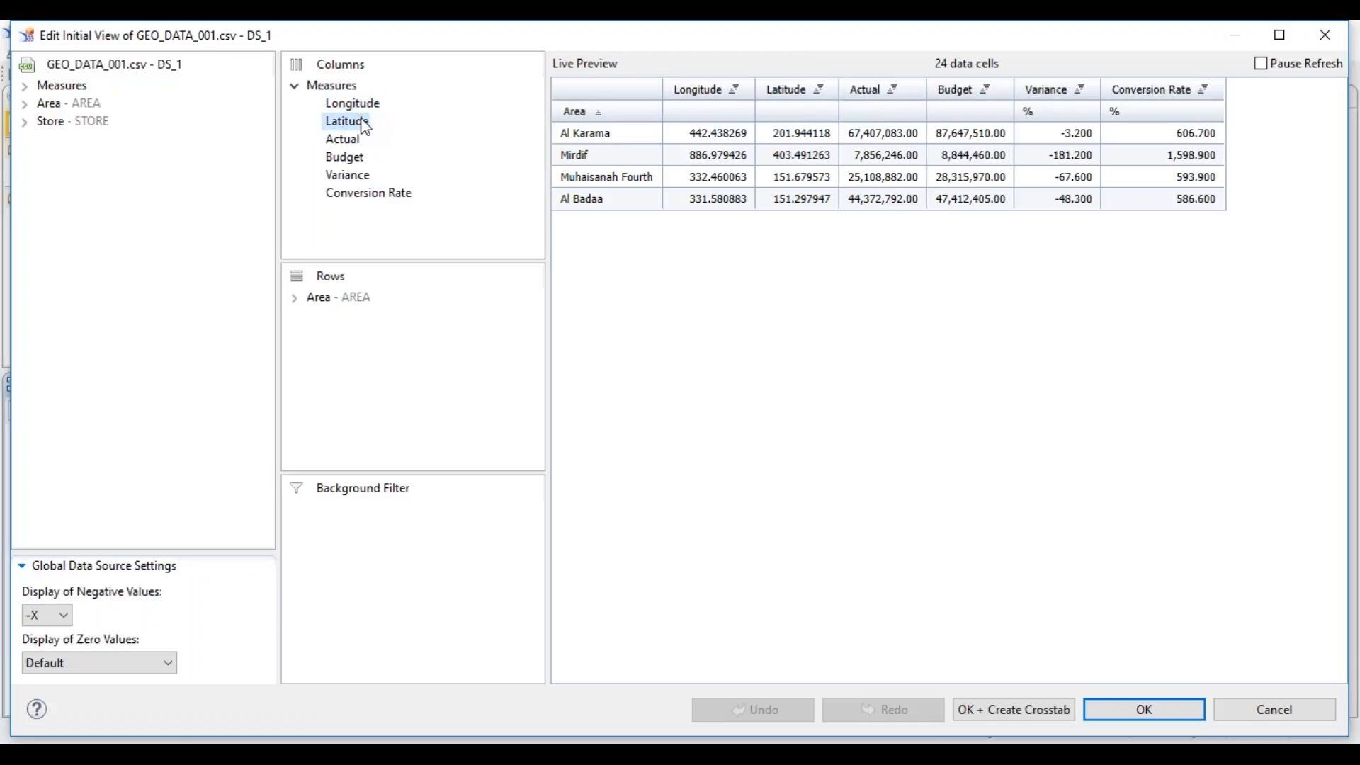
left_click(365, 127)
left_click(1275, 718)
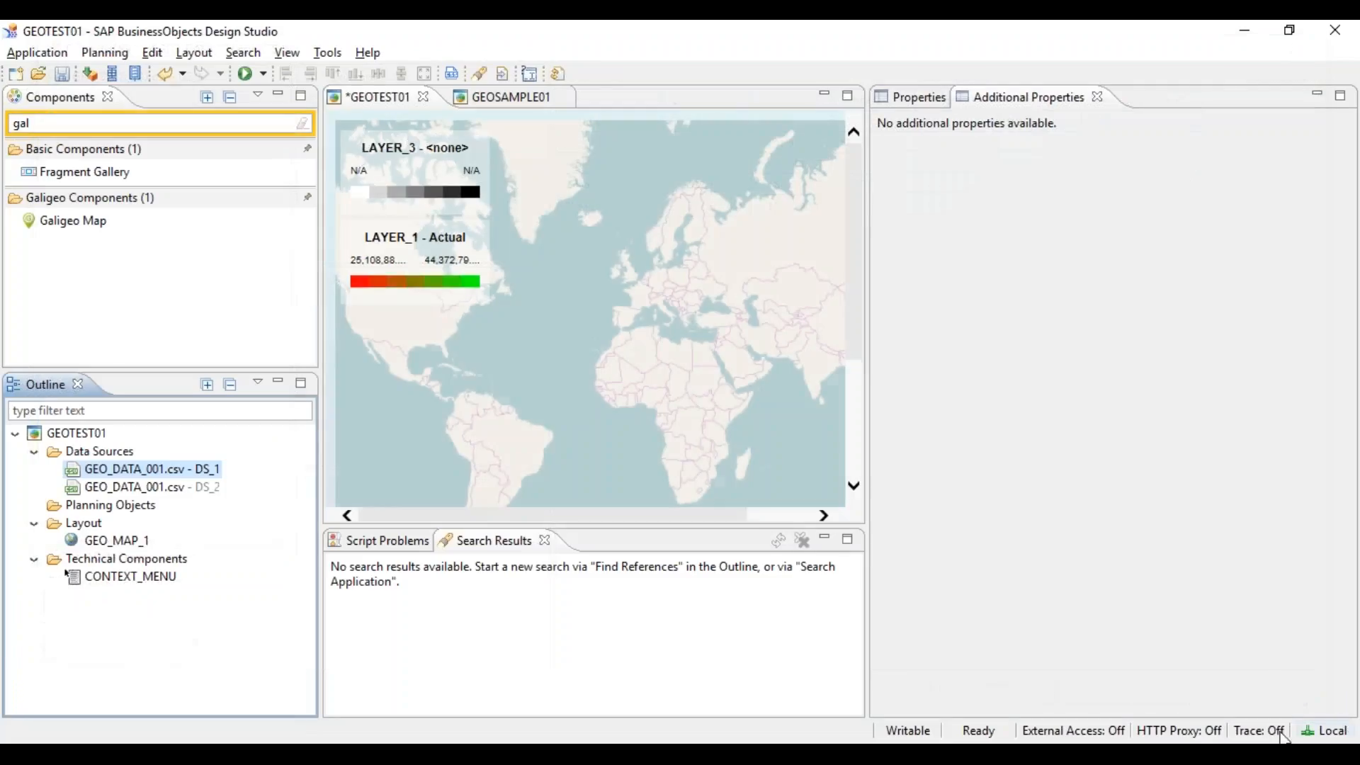
Step: Select the geo map, expand the settings of LAYER_2 and view the measures available for its Latitude property
left_click(607, 304)
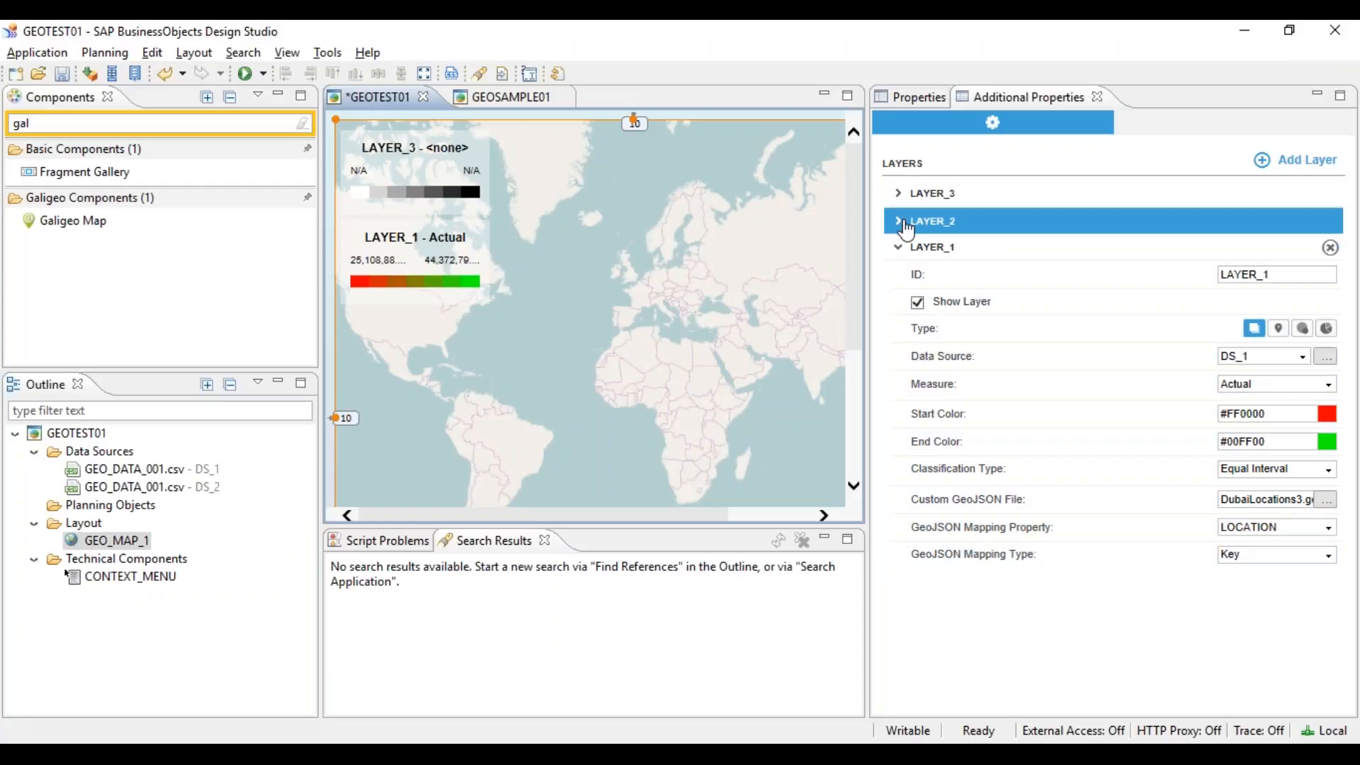
left_click(898, 220)
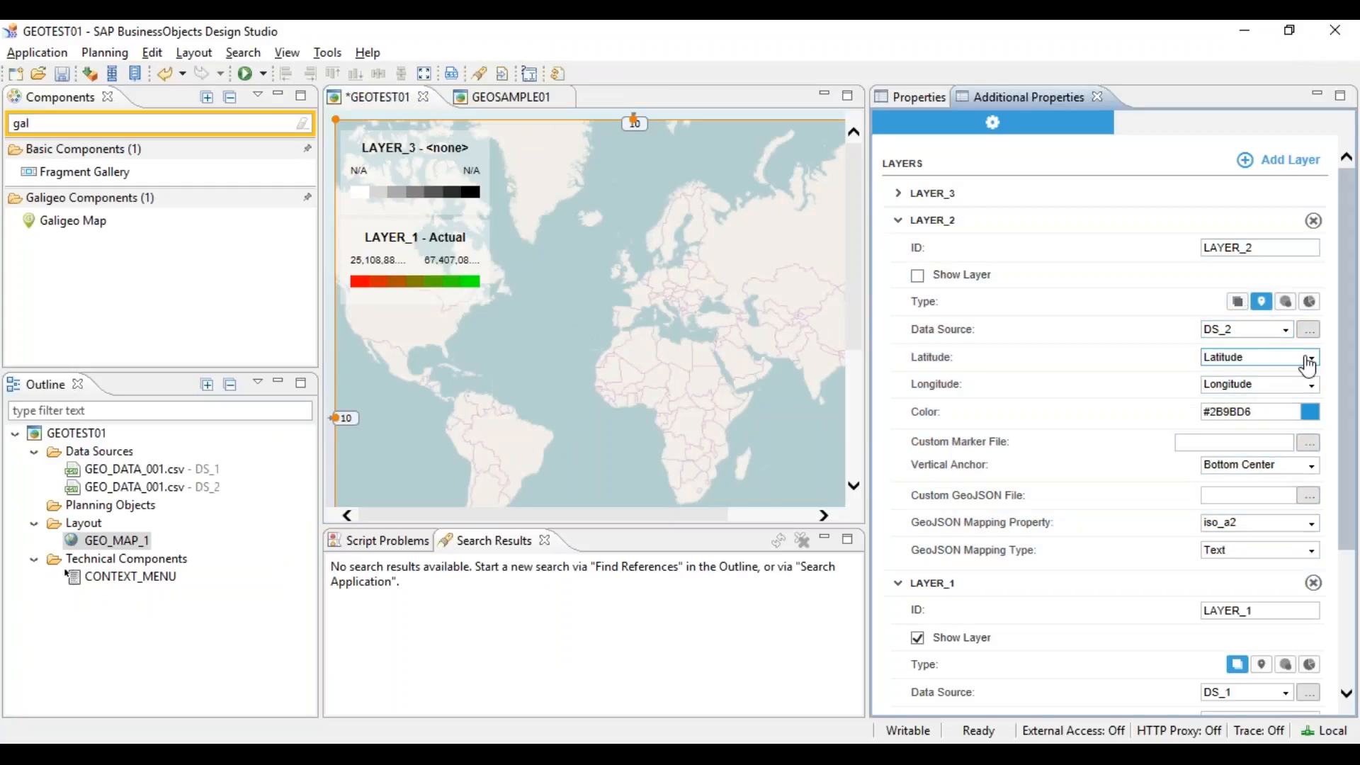
left_click(1317, 363)
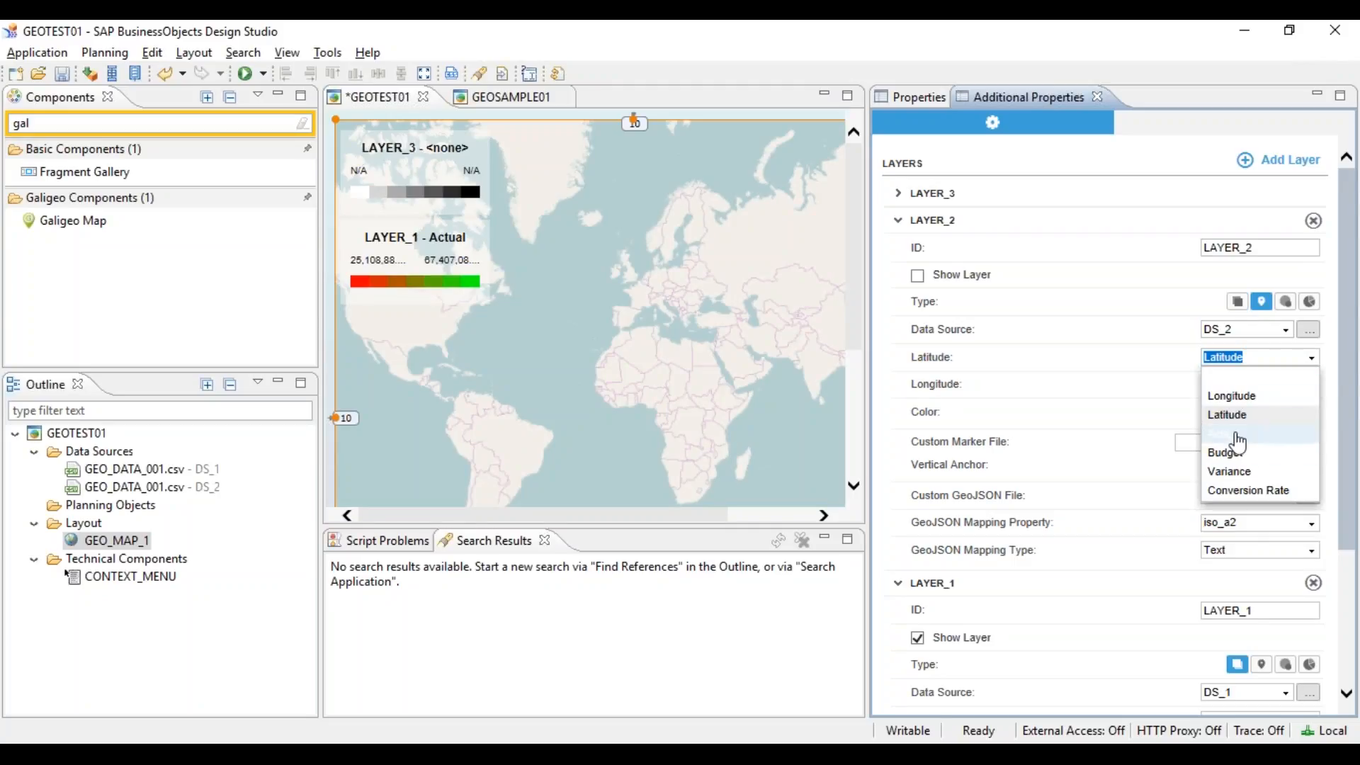
Step: Review the live preview of the area data in the initial view of DS_1, and cancel the editor
left_click(128, 470)
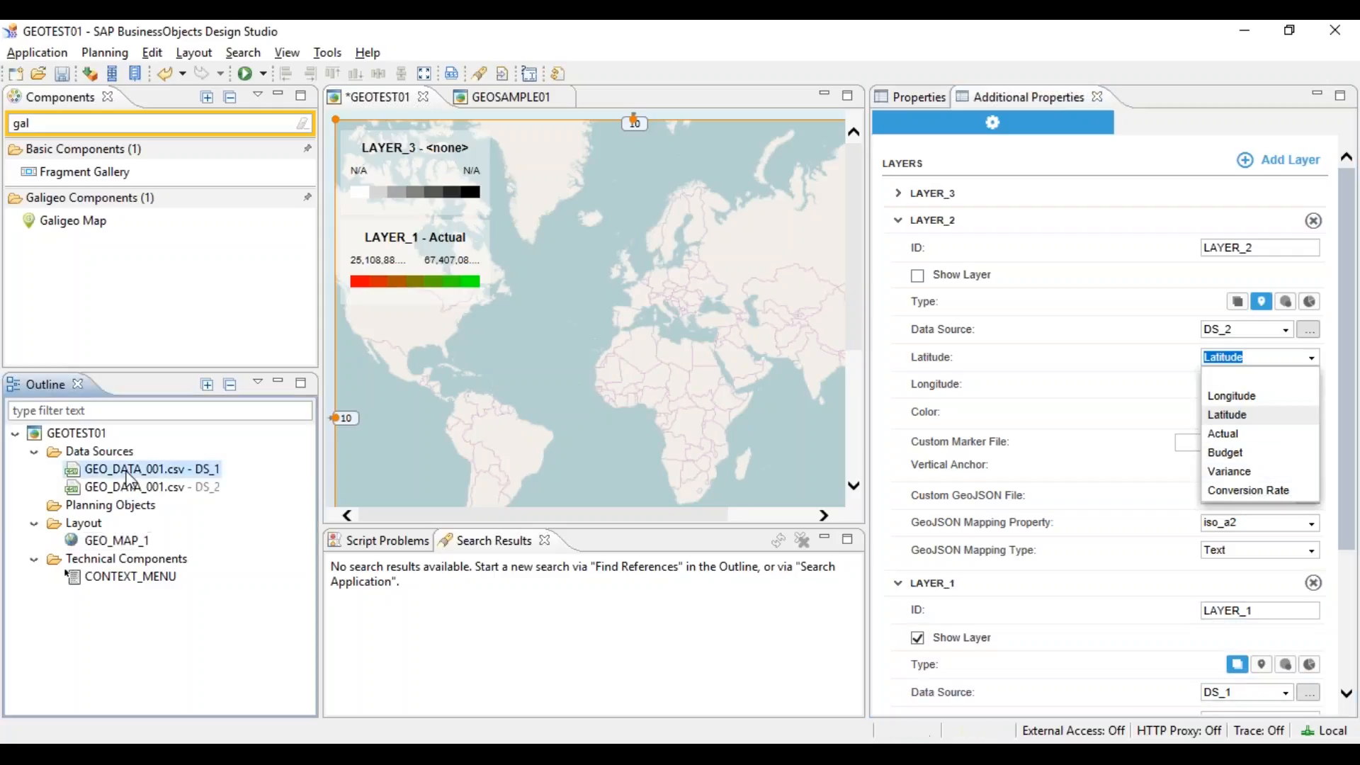
right_click(128, 470)
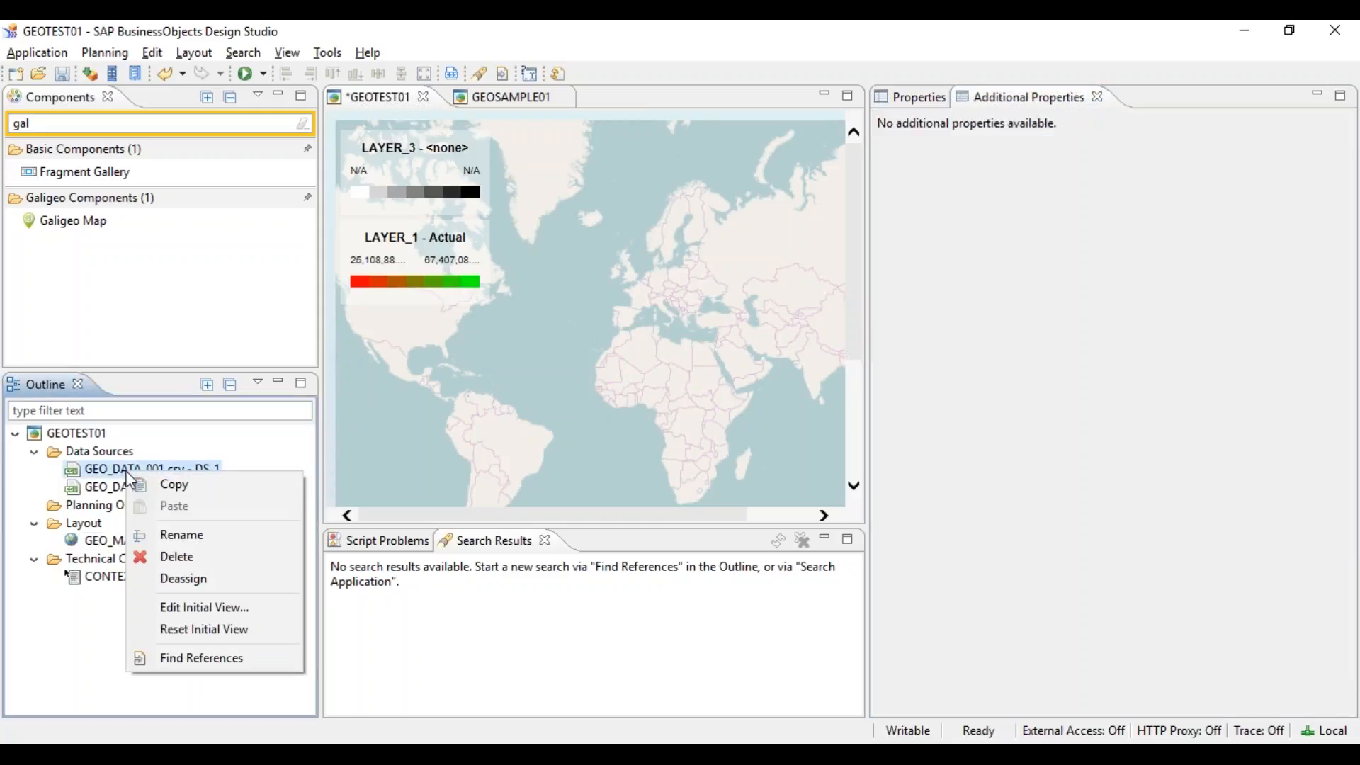
left_click(229, 613)
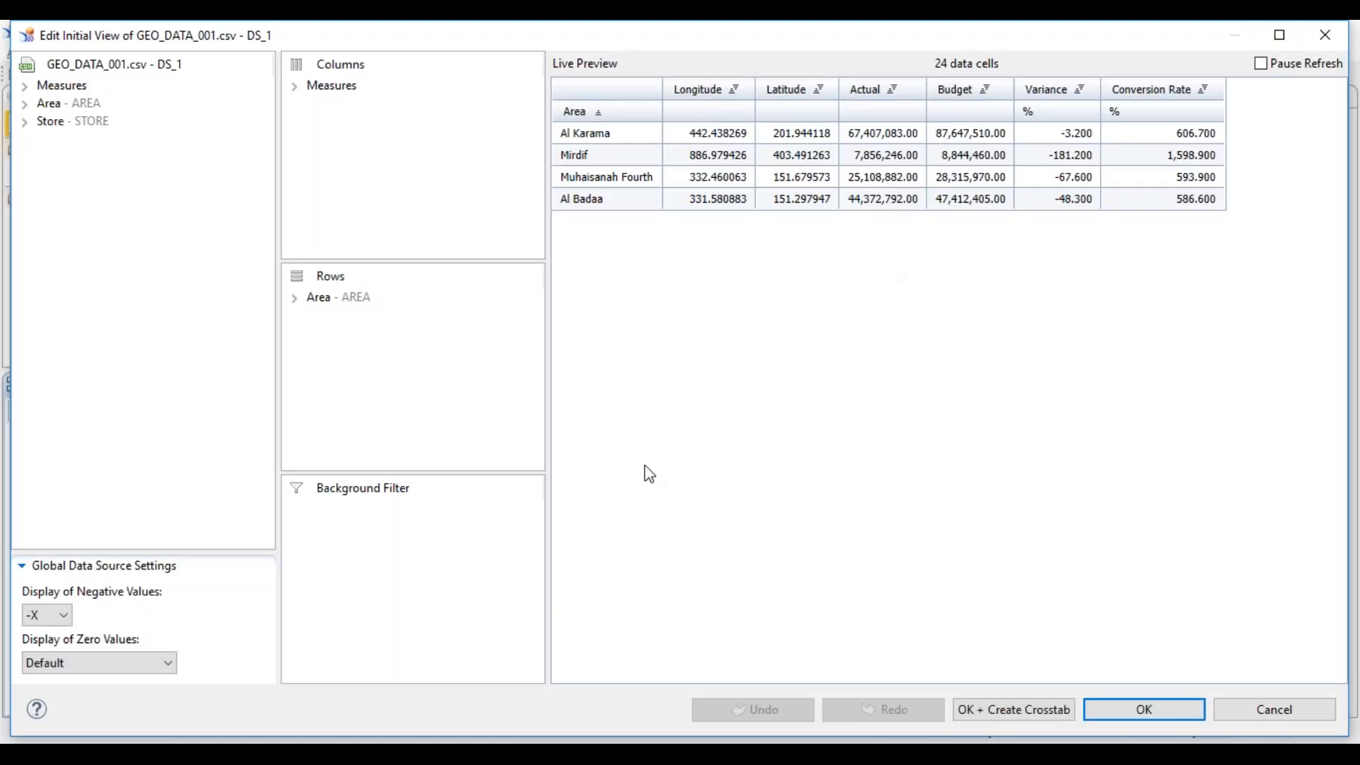
left_click(1278, 719)
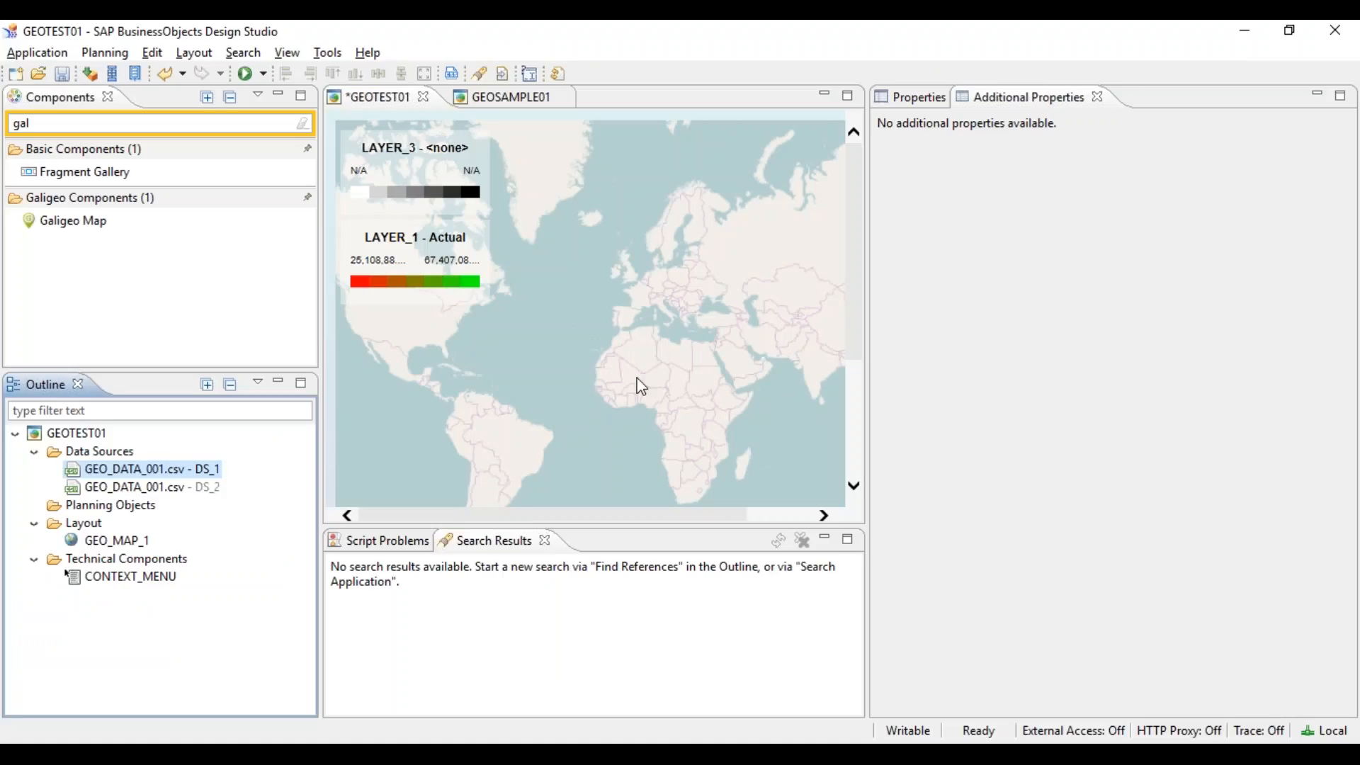
Step: Open the GEOTEST01 application's repository folder and select DubaiLocations3.geojson, GEO_DATA_001.csv and GEO_DATA_001_metadata.csv
left_click(37, 52)
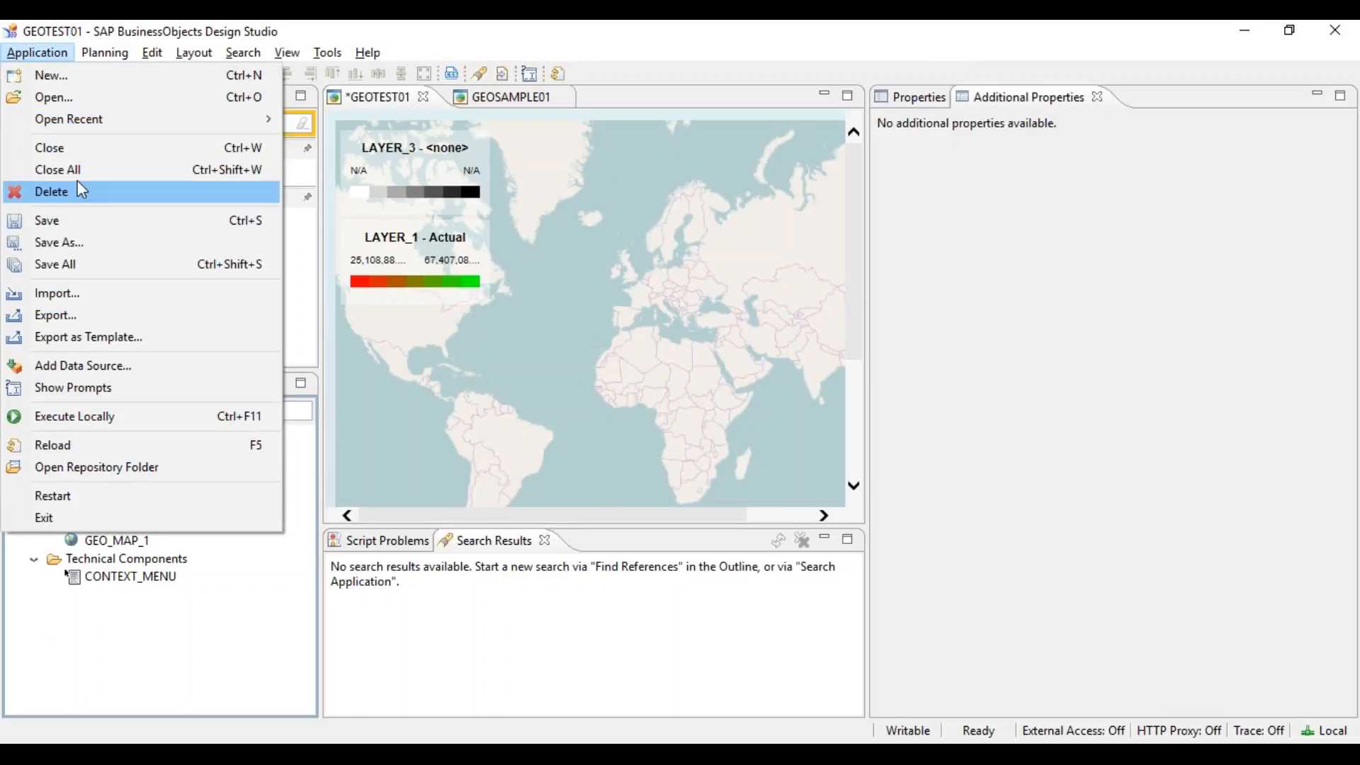
left_click(91, 465)
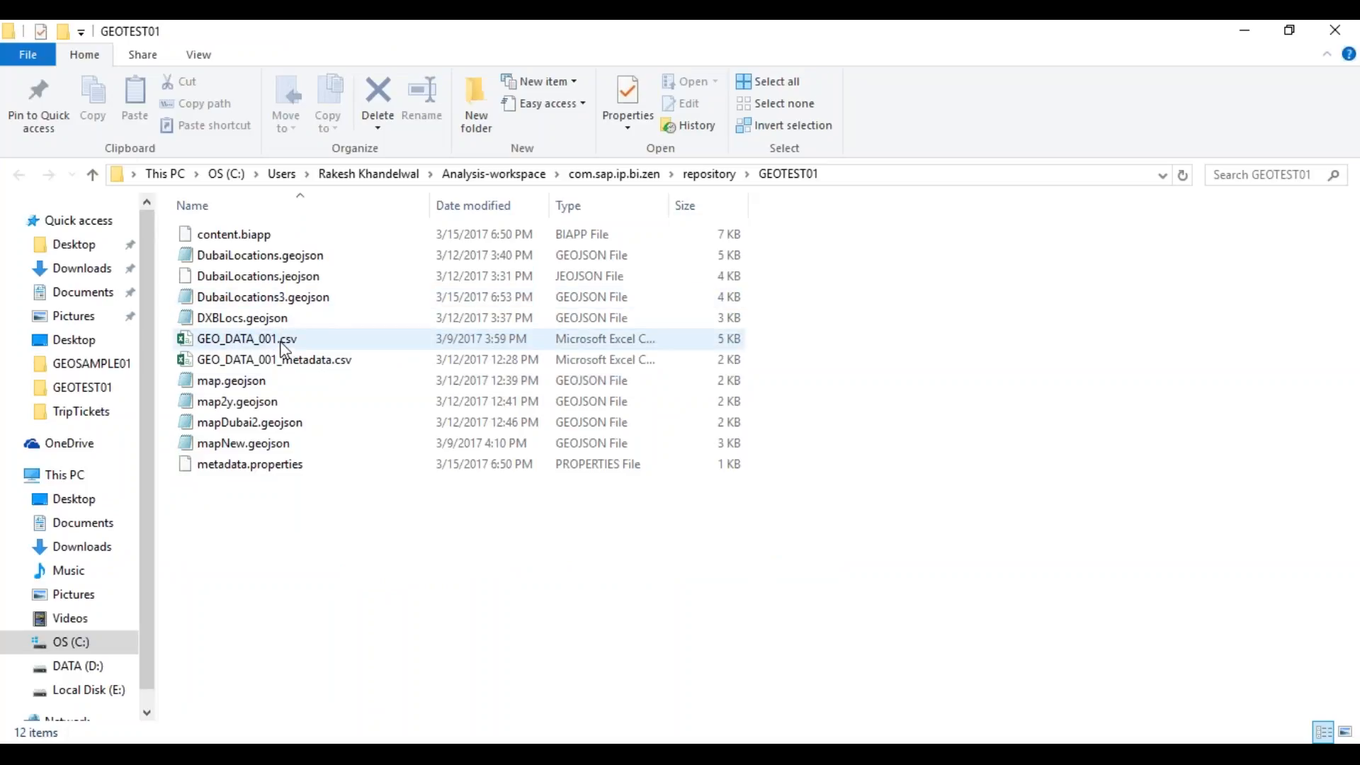
left_click(293, 301)
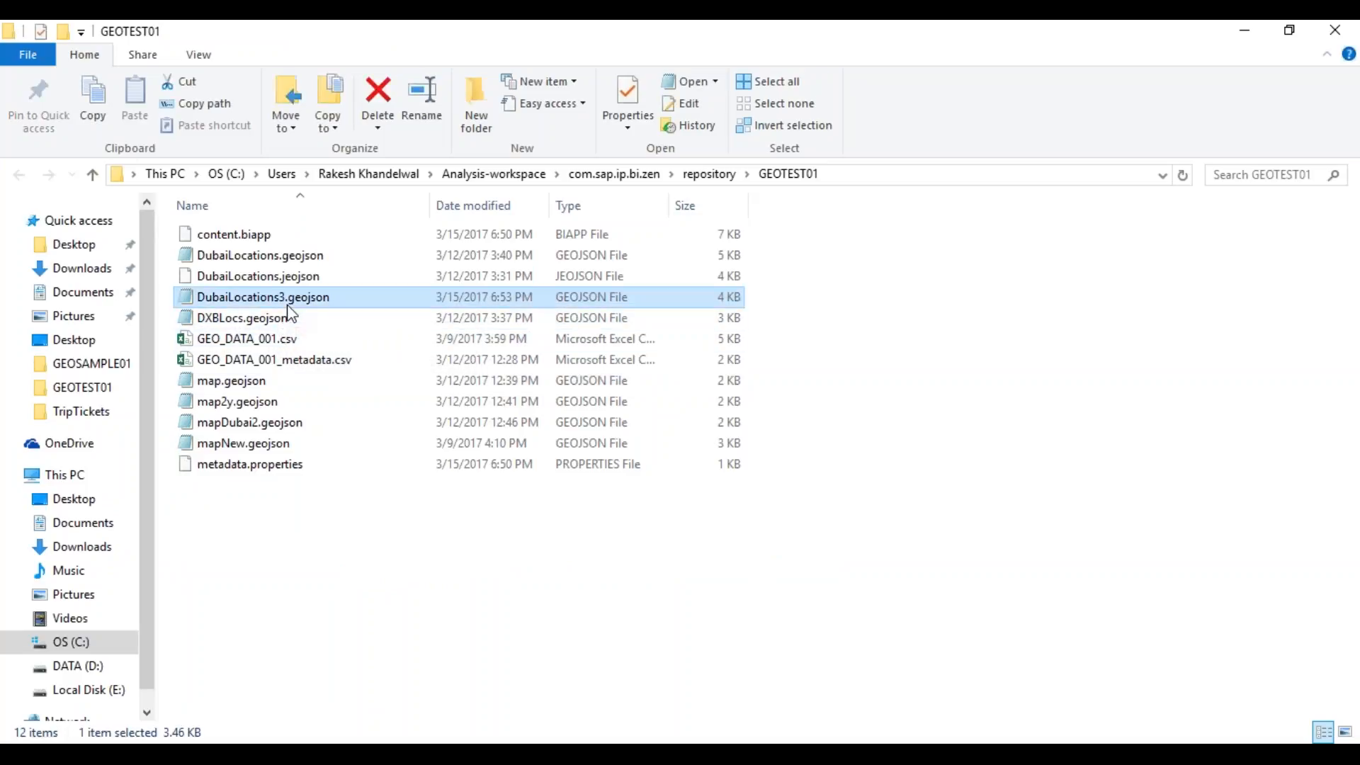
left_click(297, 344, "ctrl")
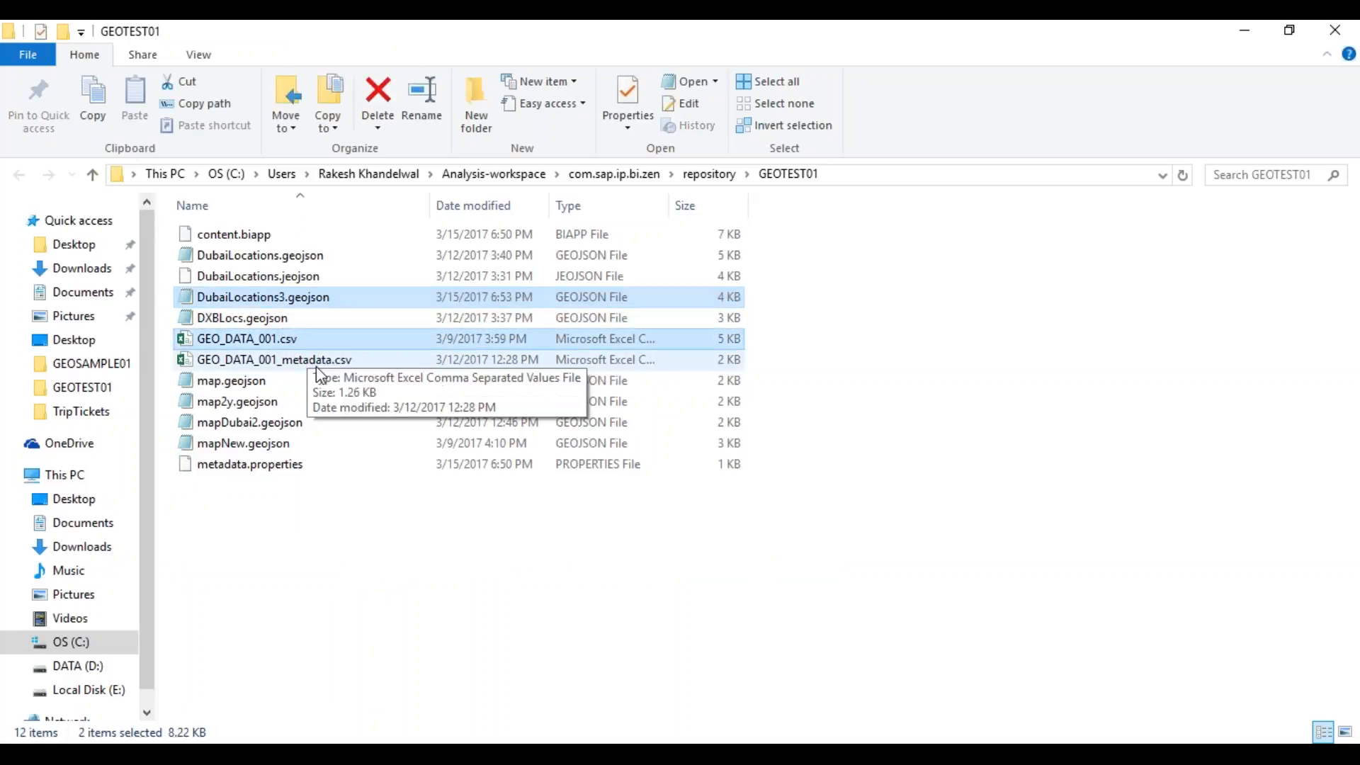
left_click(316, 367, "ctrl")
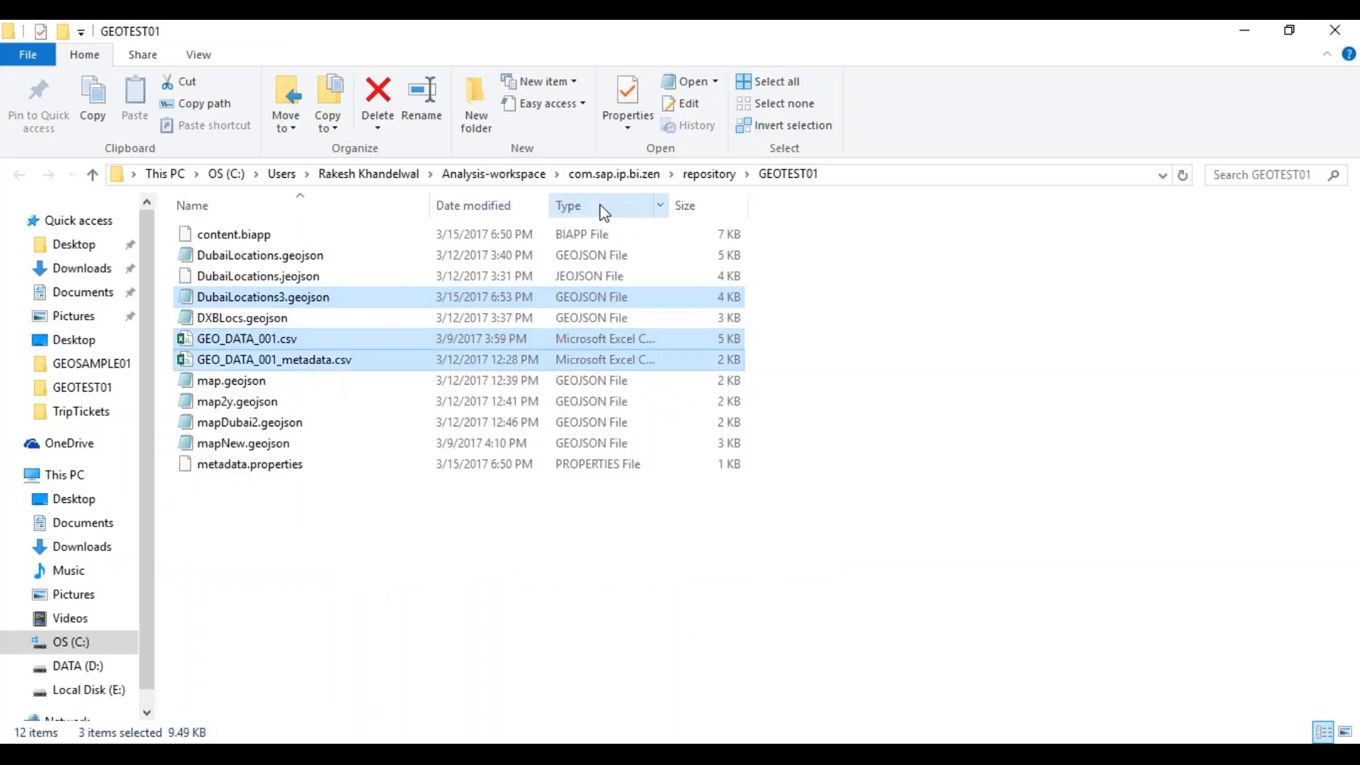
Step: Open the GEOSAMPLE01 application's folder in the repository to review the files it contains
left_click(706, 177)
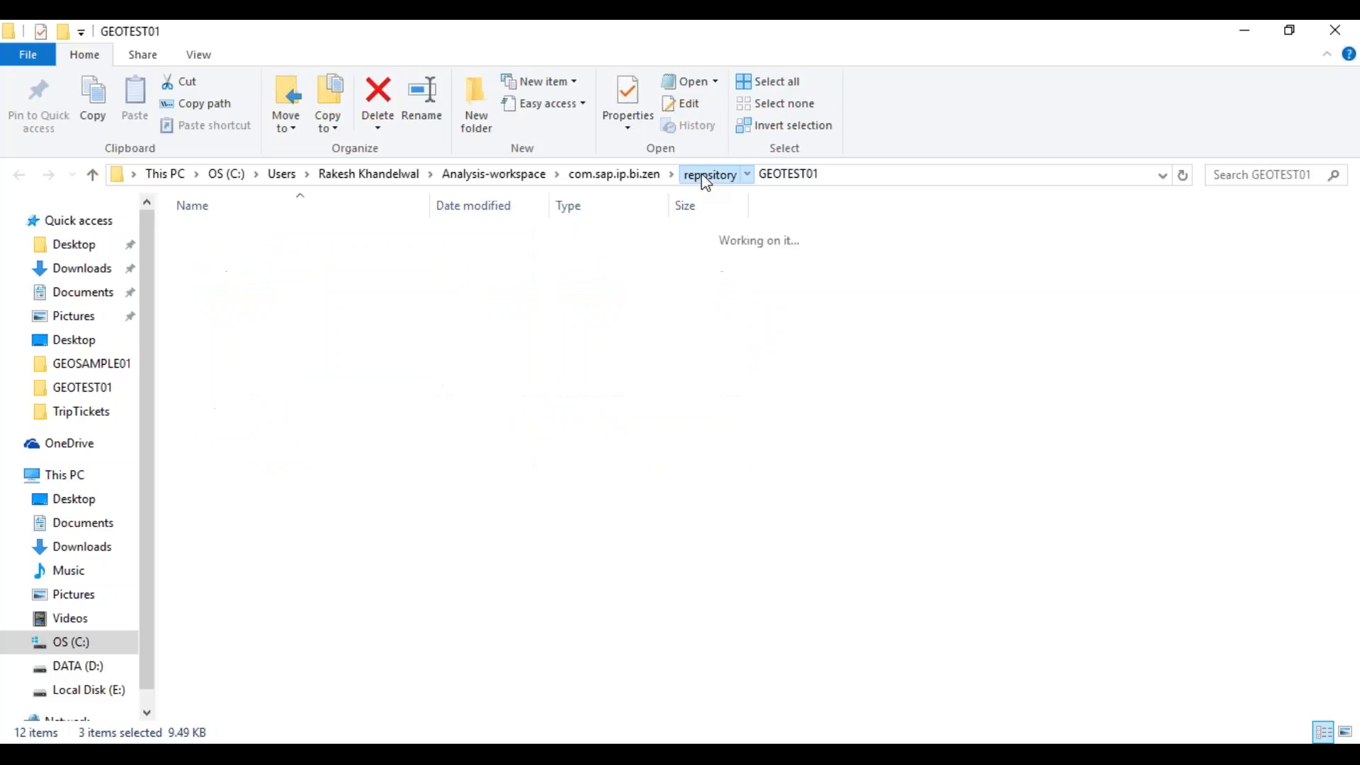
double_click(259, 306)
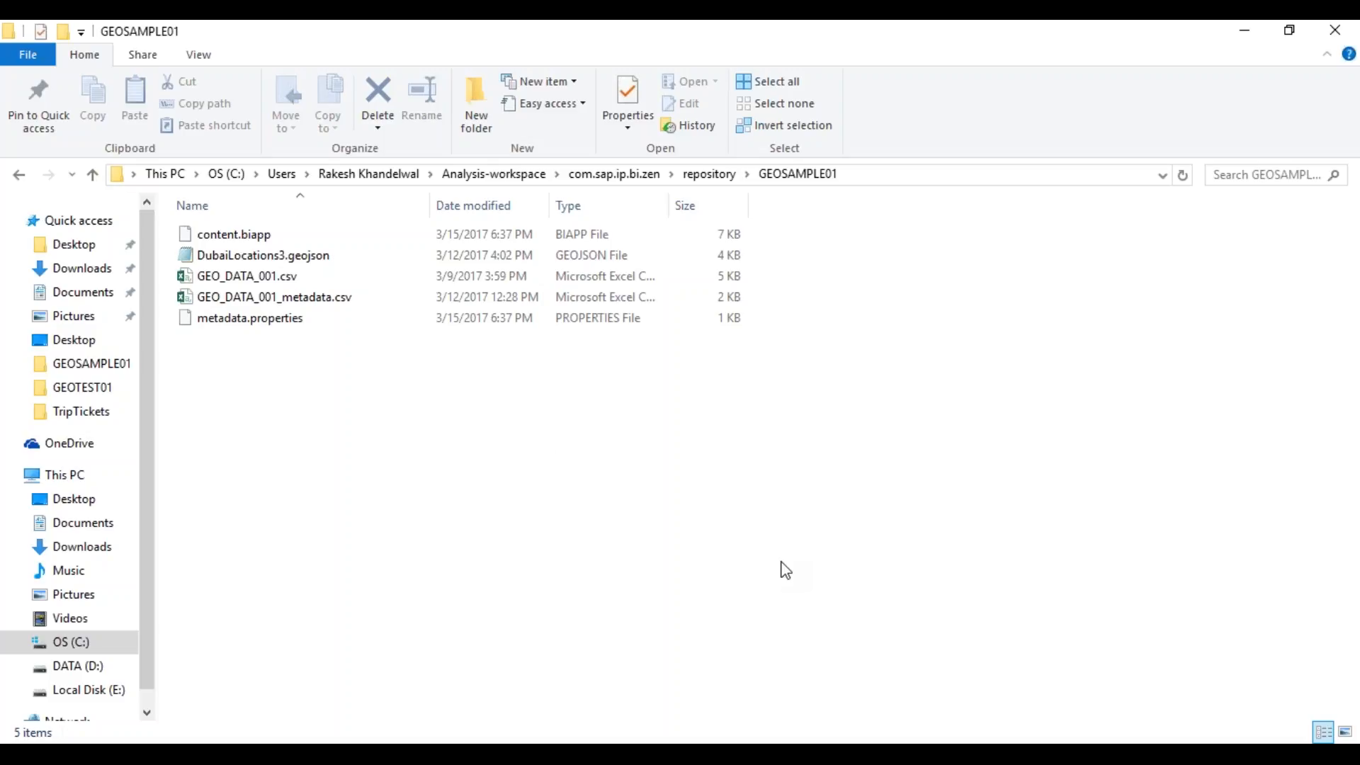
Step: Switch to Design Studio, save the GEOTEST01 application and select the geo map GEO_MAP_1
left_click(838, 753)
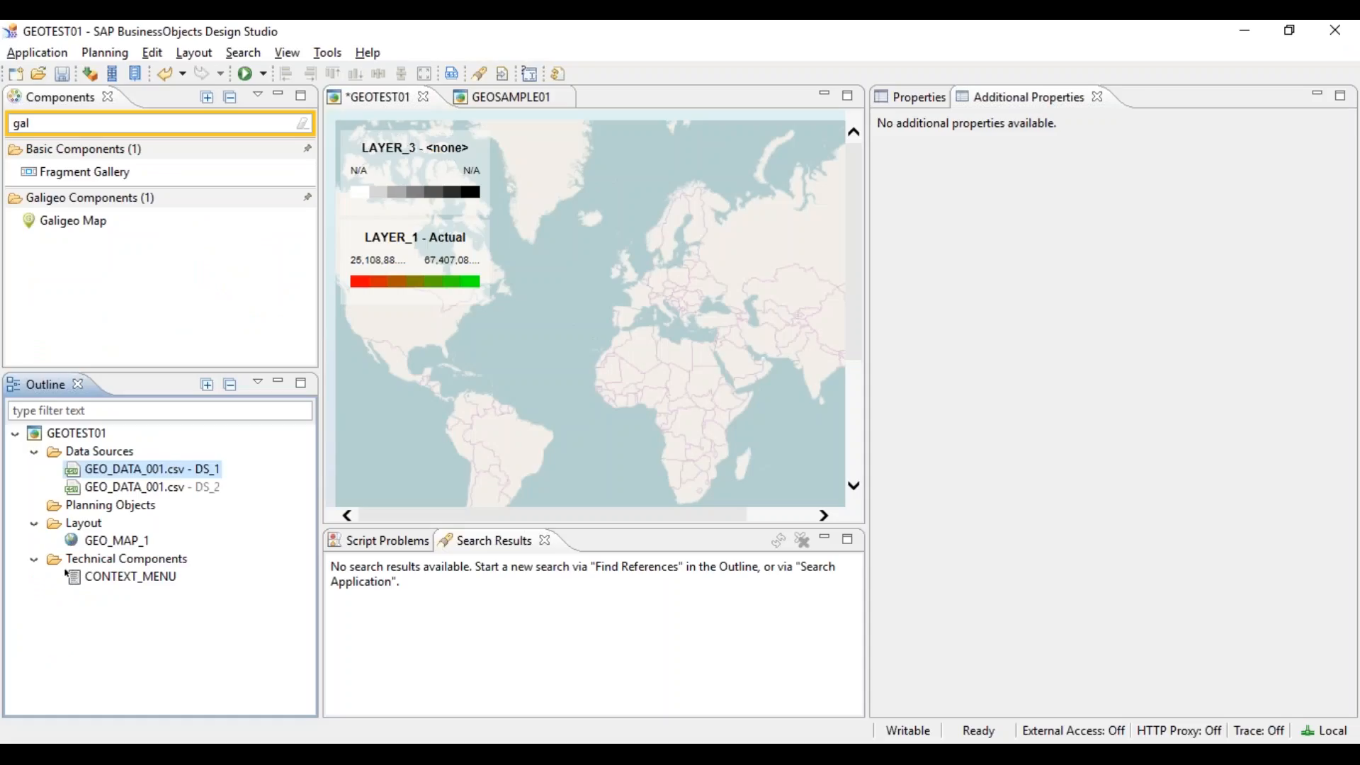
key("ctrl+s")
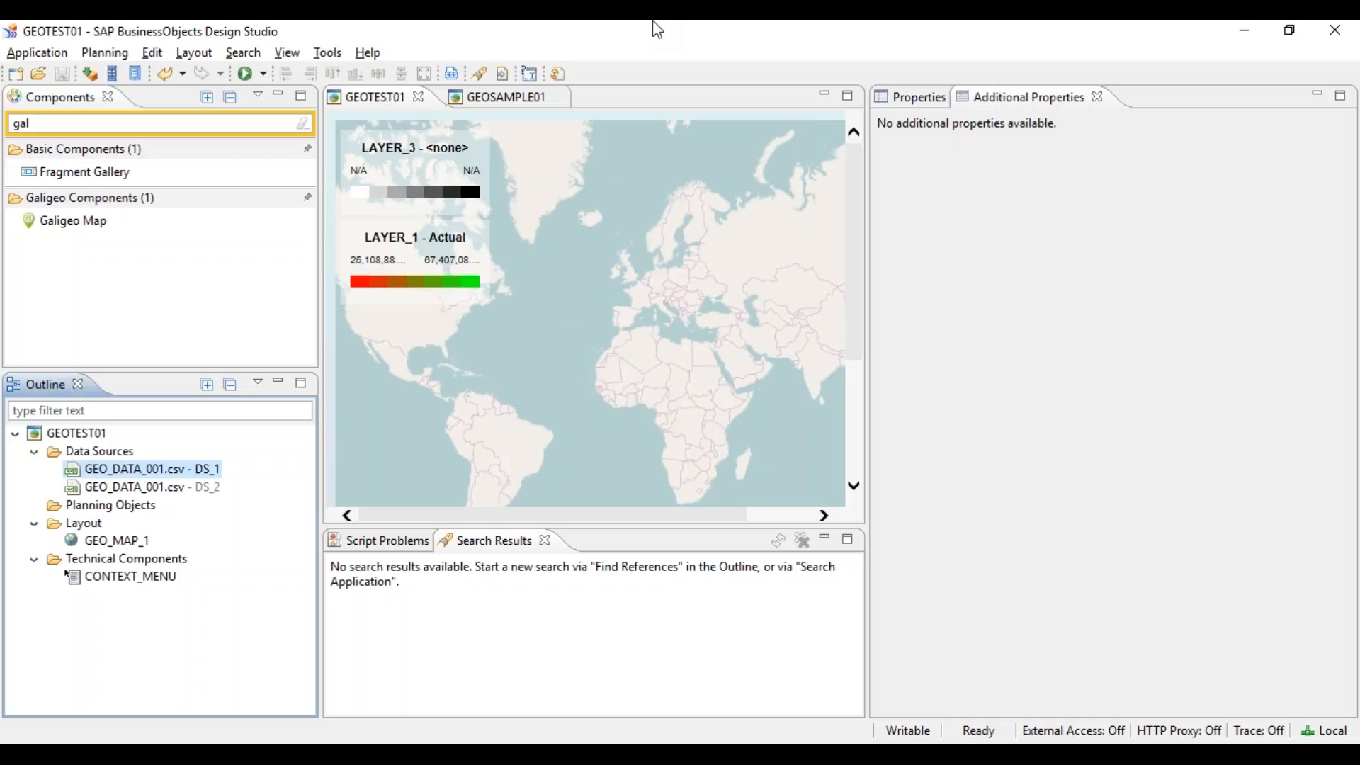
left_click(111, 542)
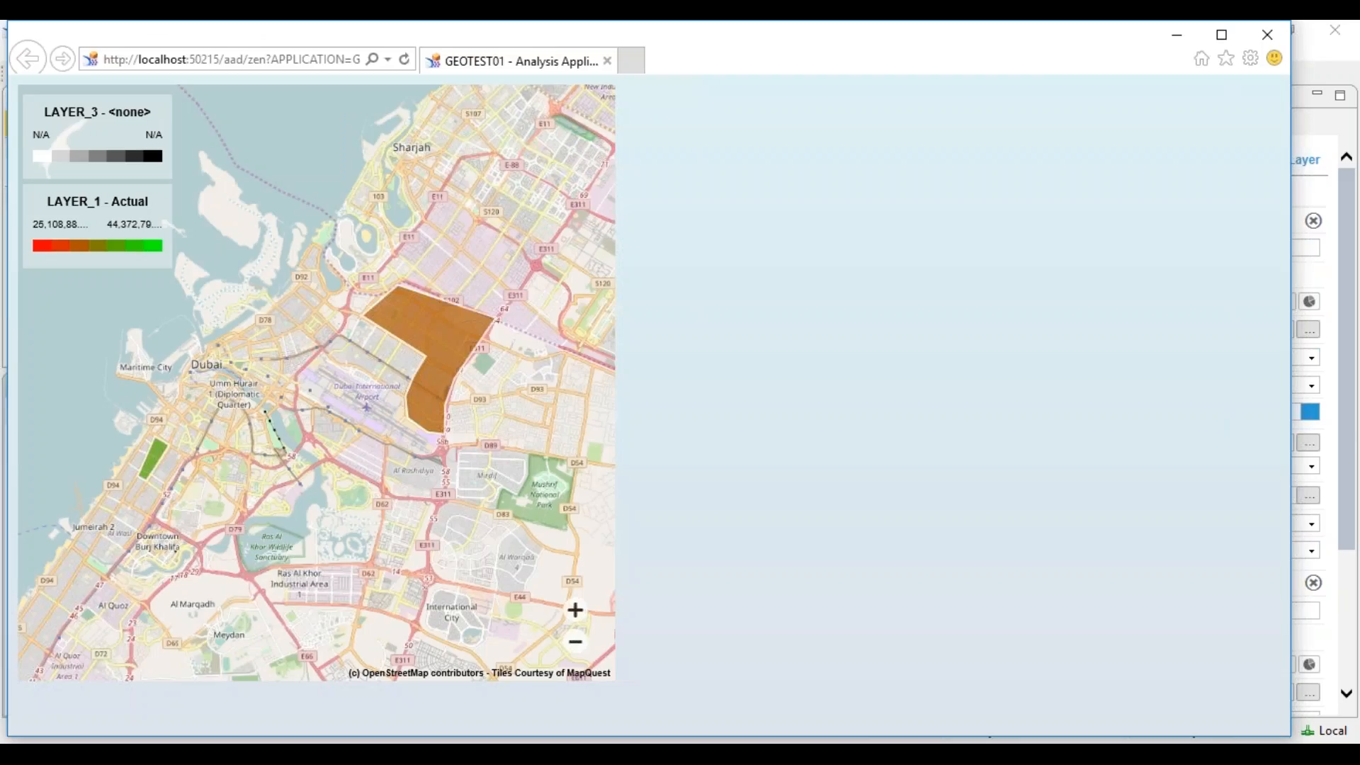
Step: In the running GEOTEST01 application, drill into the orange area near Dubai airport and inspect the store tooltips of the location markers
mouse_move(424, 294)
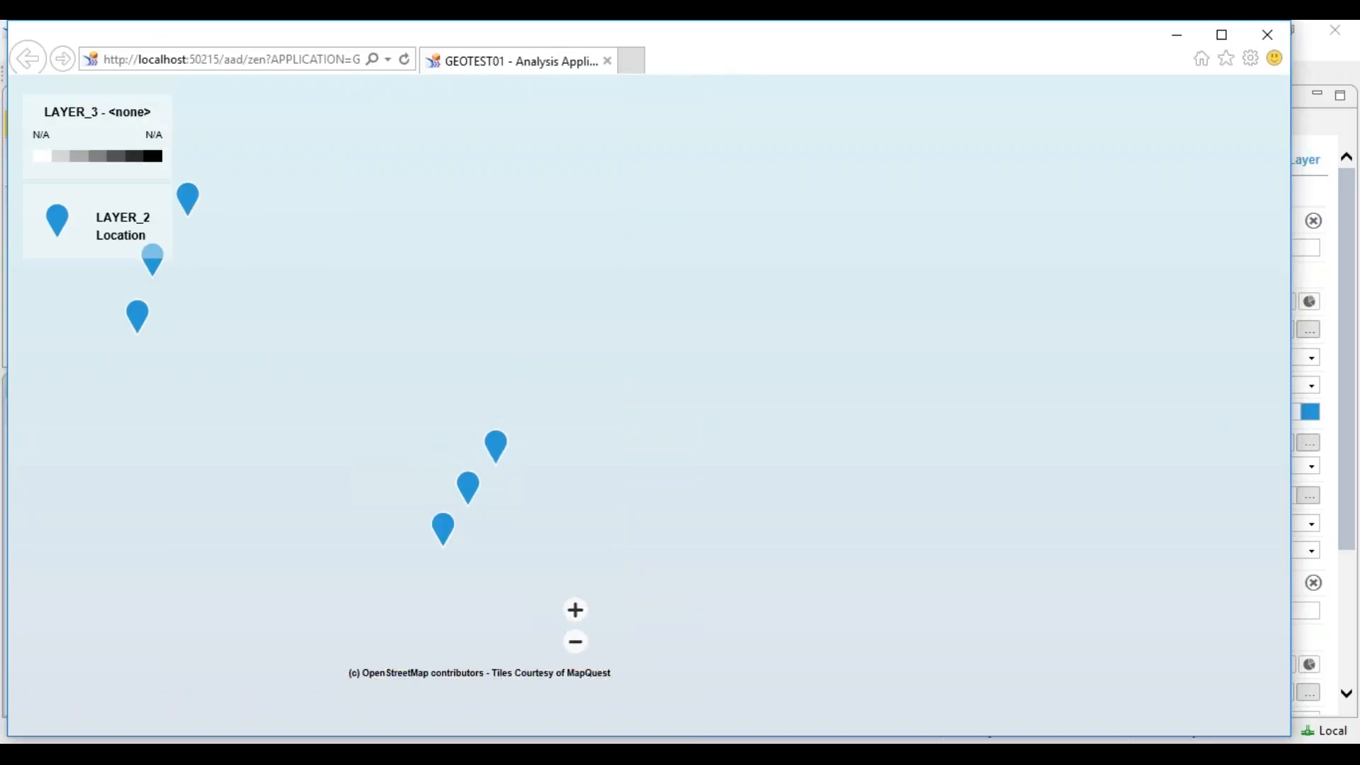
mouse_move(140, 328)
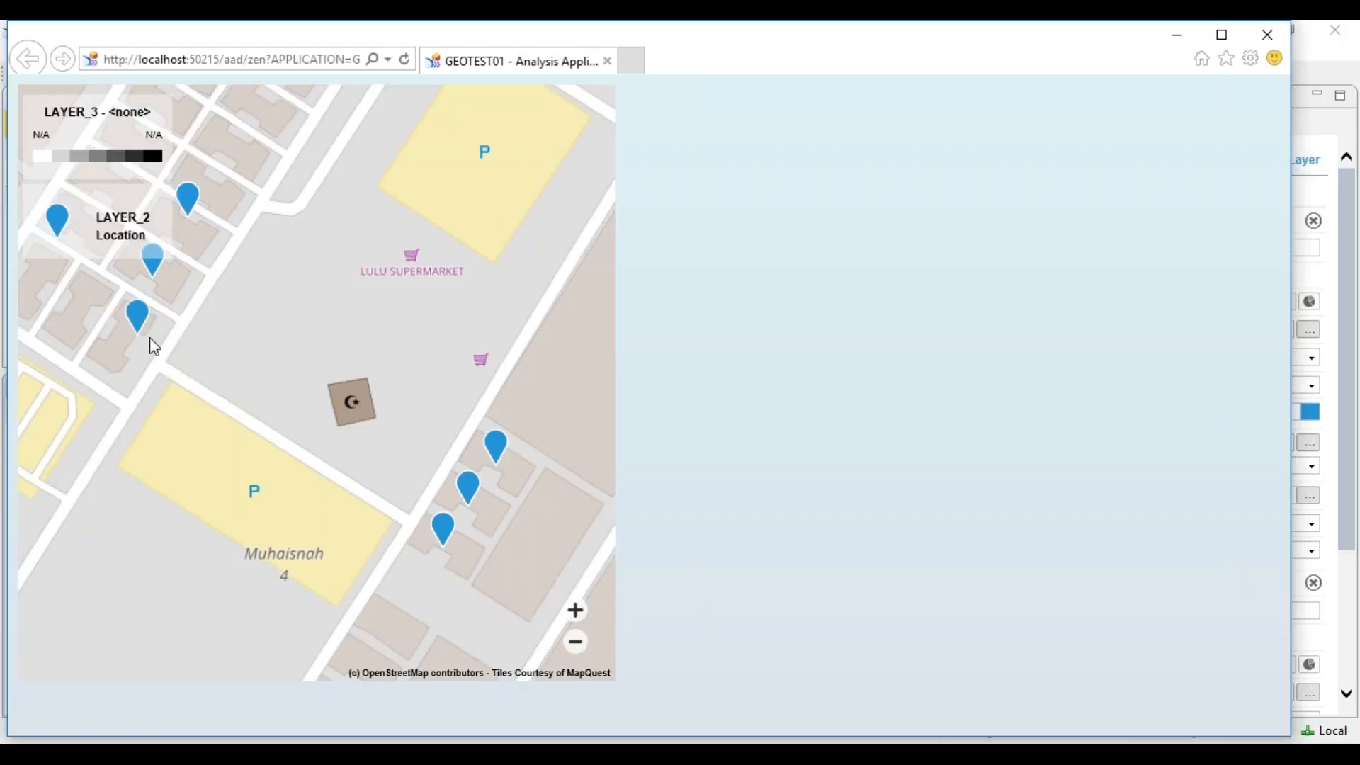
mouse_move(151, 264)
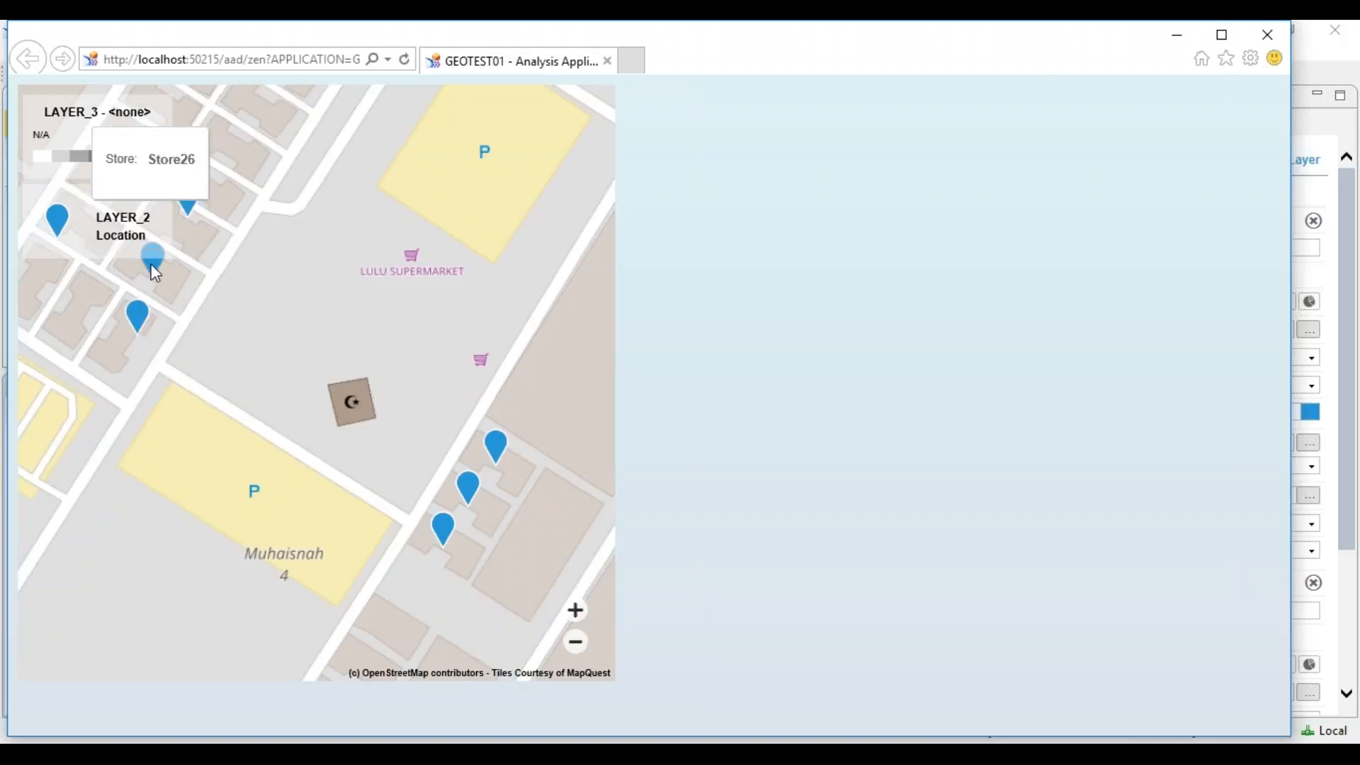
mouse_move(188, 200)
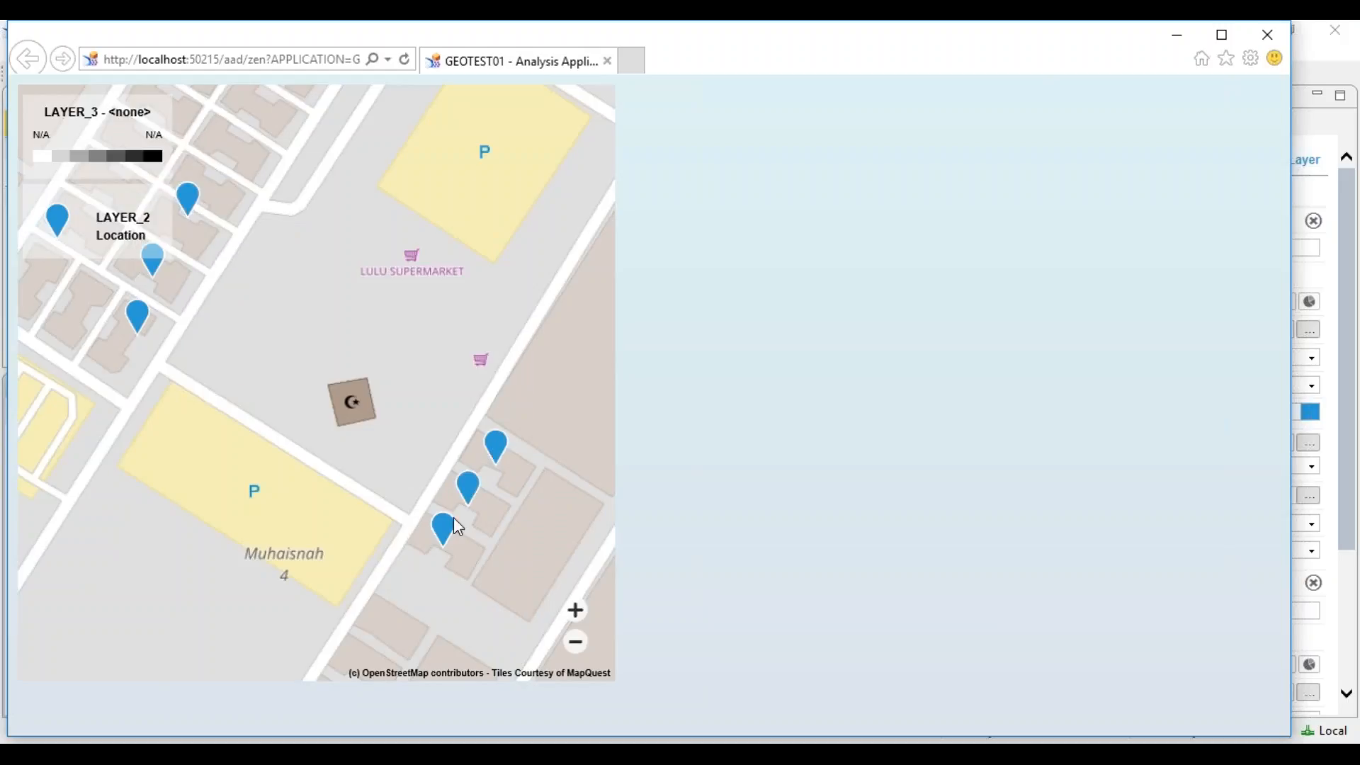
mouse_move(445, 542)
mouse_move(498, 449)
Step: Return to Design Studio, review the general and additional properties of GEO_MAP_1 and collapse the LAYER_2 settings
key("alt+Tab")
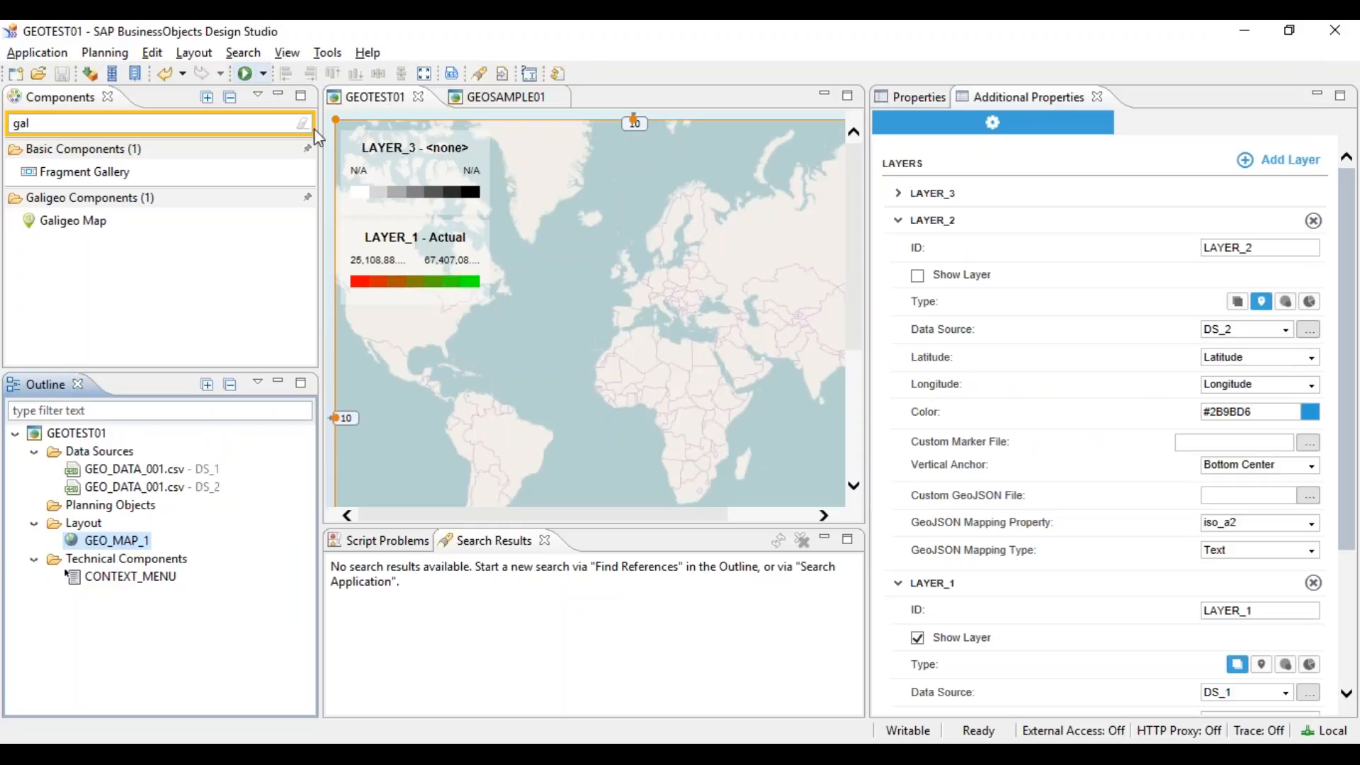
left_click(693, 361)
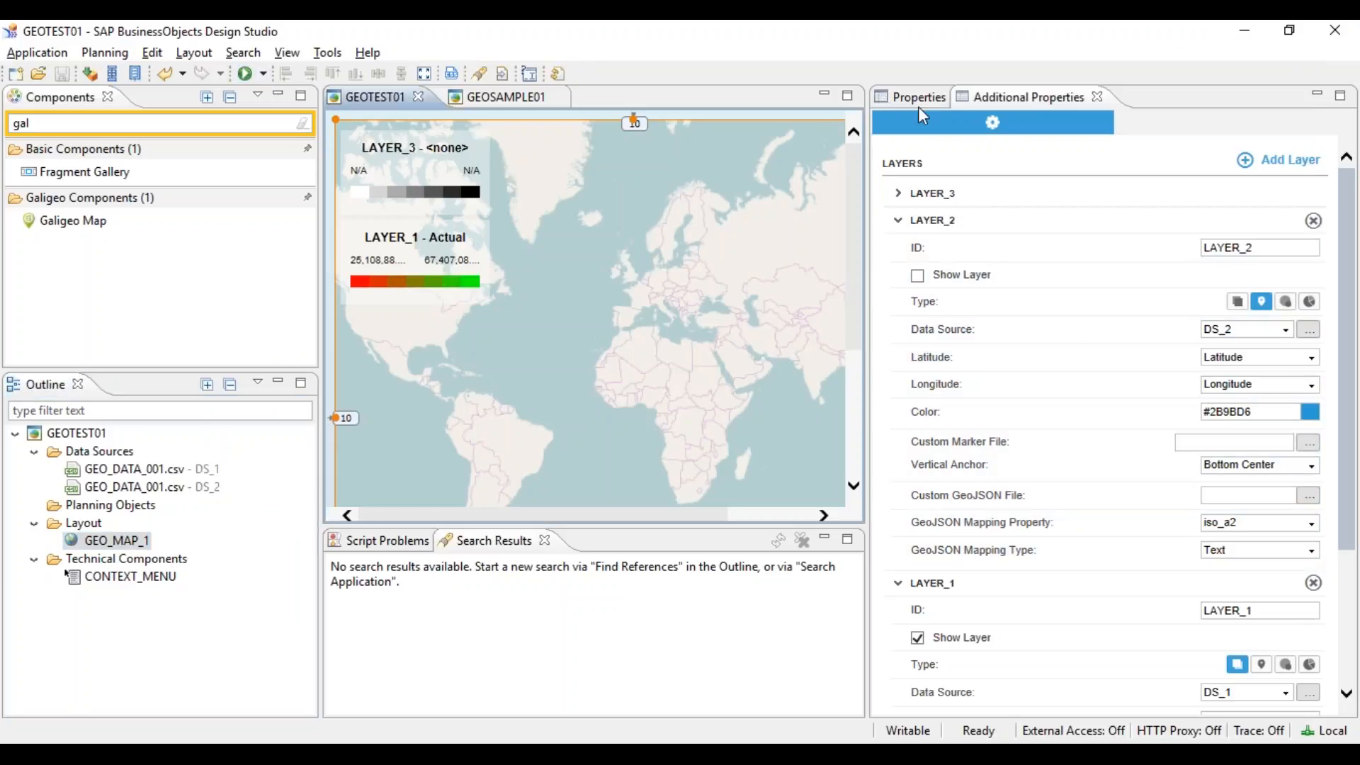
left_click(923, 97)
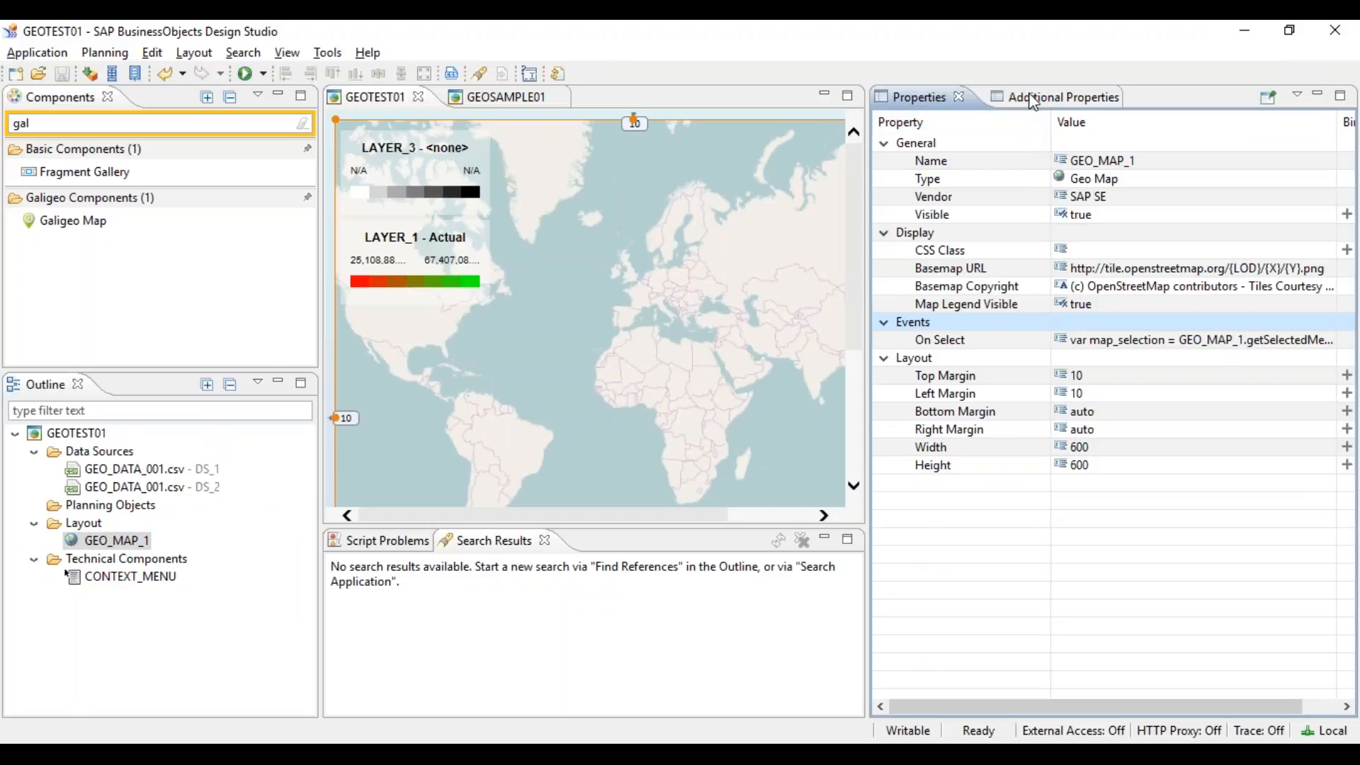
left_click(1038, 97)
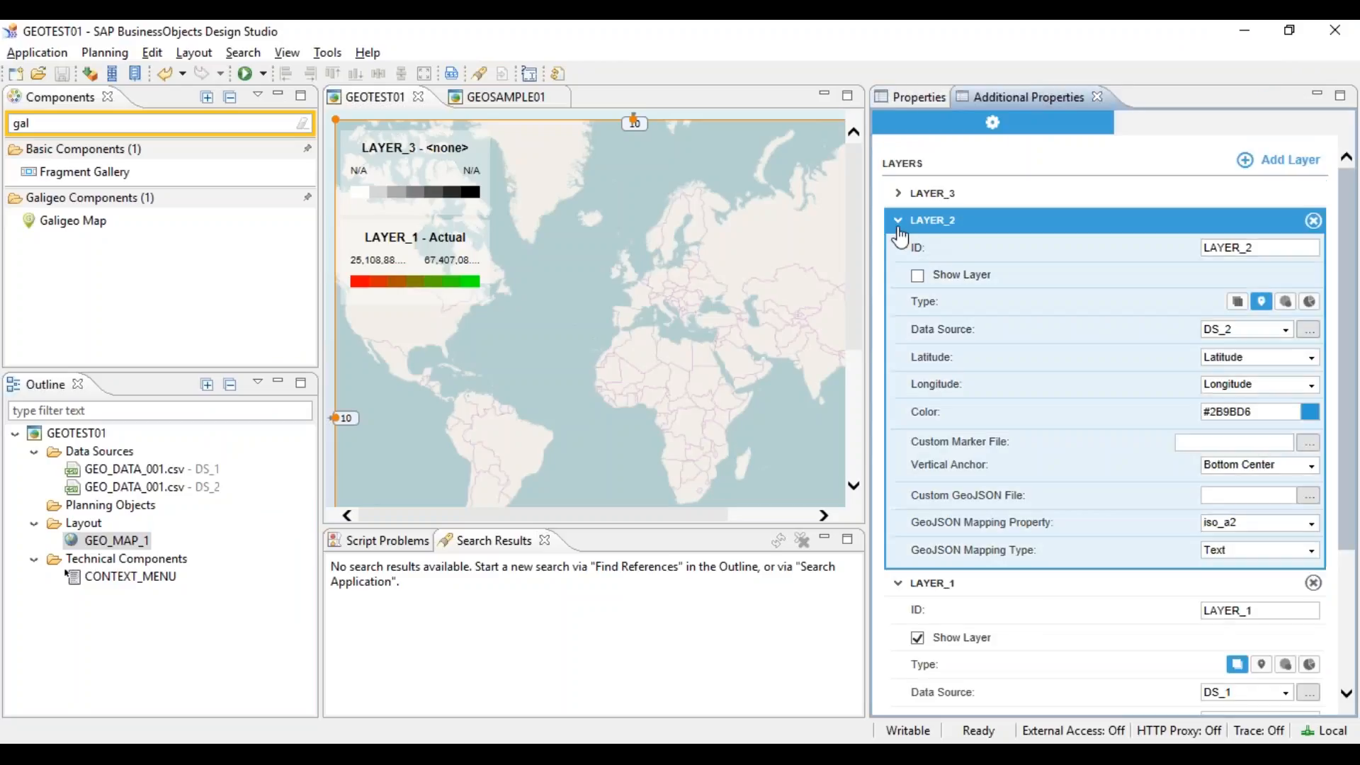
left_click(898, 220)
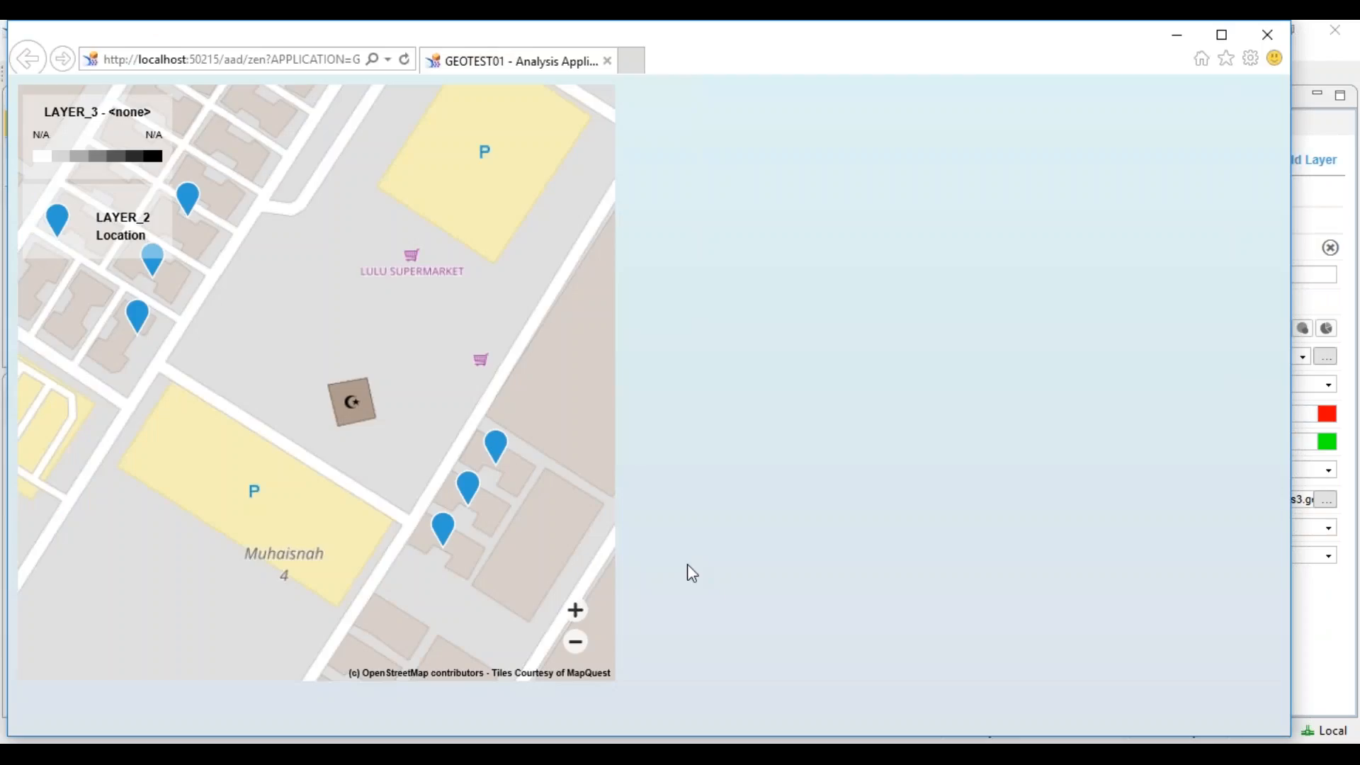
Step: In the running application's map, inspect the tooltips of the store markers east of Muhaisnah 4
left_click(449, 537)
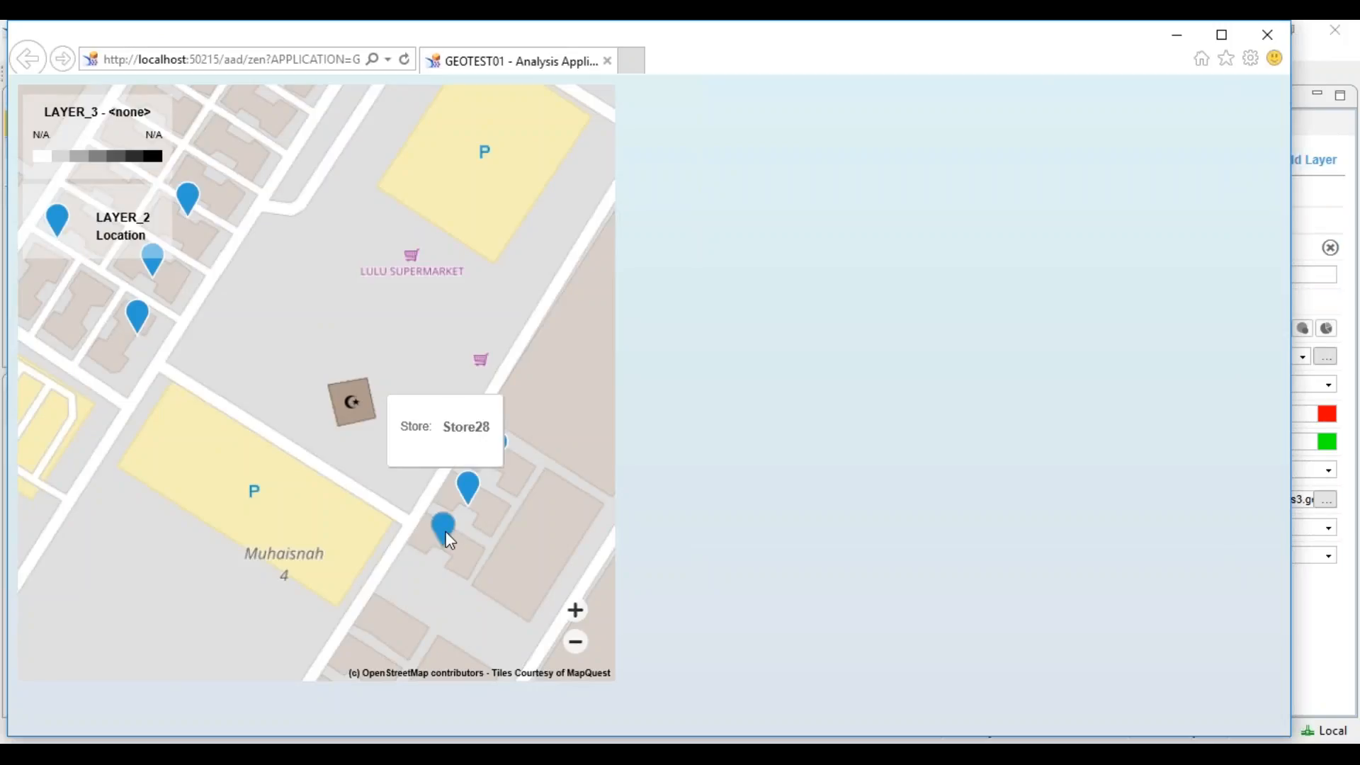
left_click(471, 490)
left_click(416, 562)
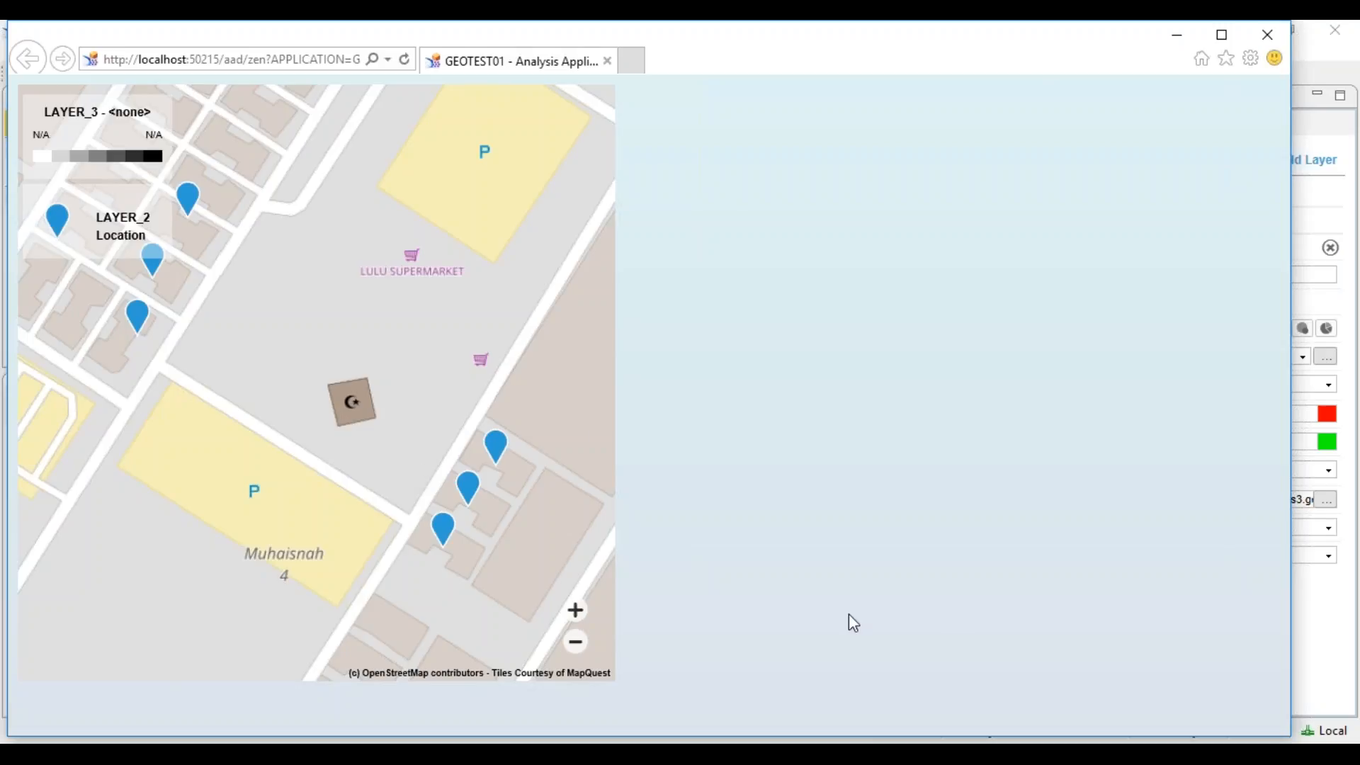
Step: Maximize the browser window showing the running GEOTEST01 application
mouse_move(1000, 754)
mouse_move(1274, 752)
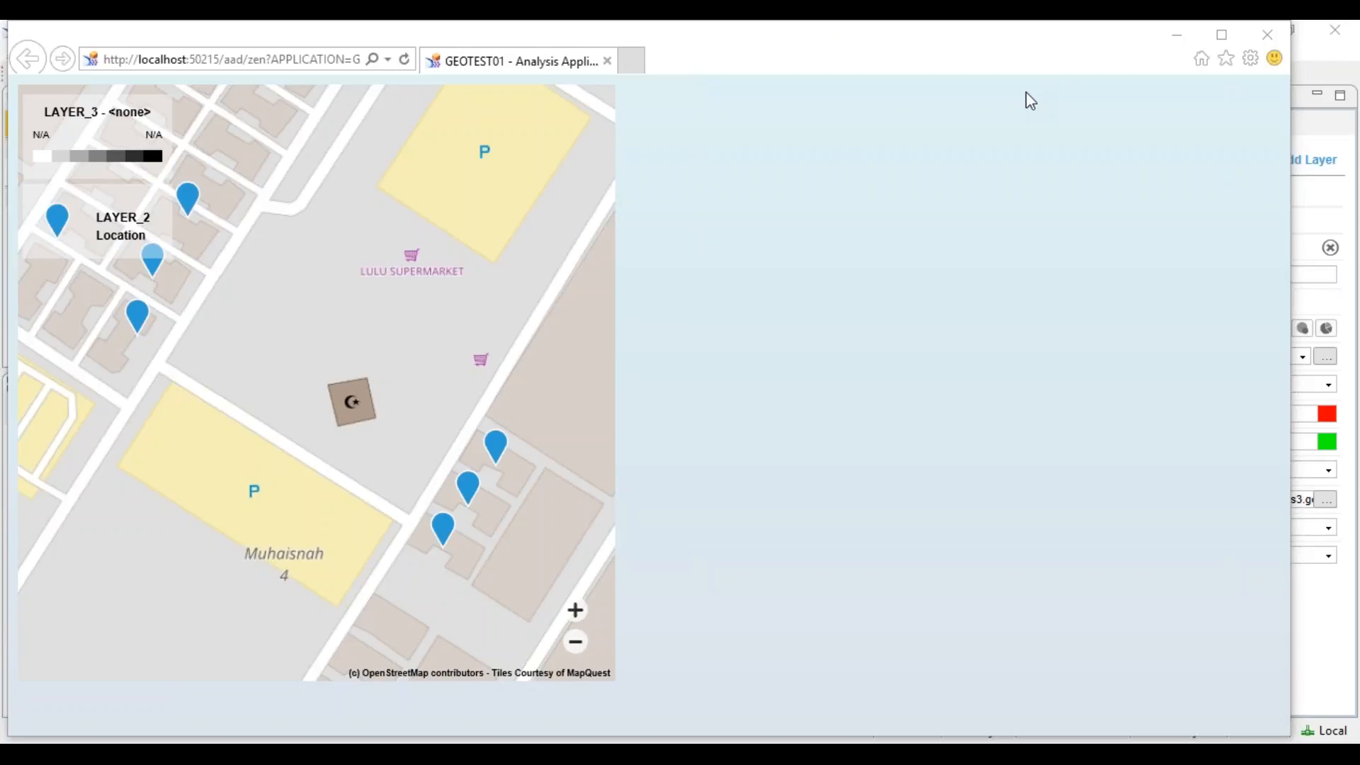
left_click(881, 159)
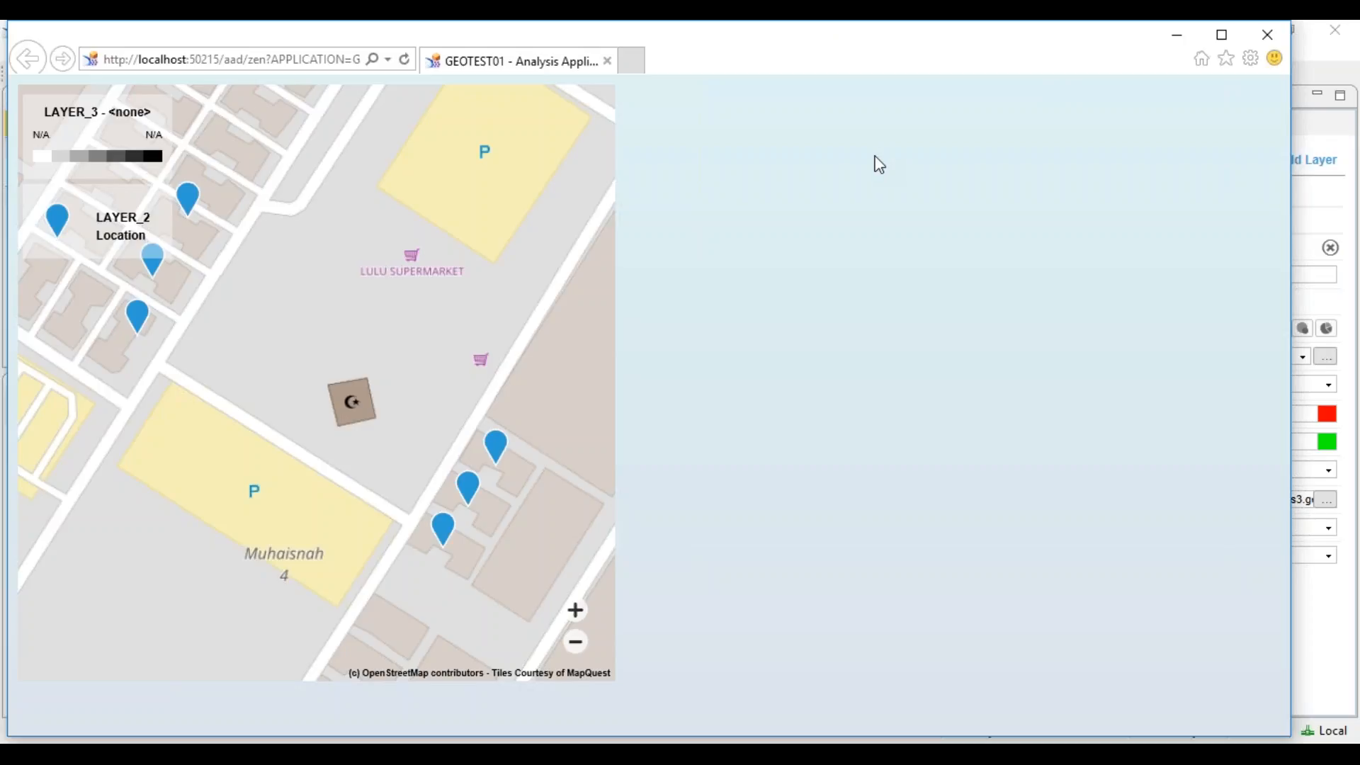
double_click(672, 57)
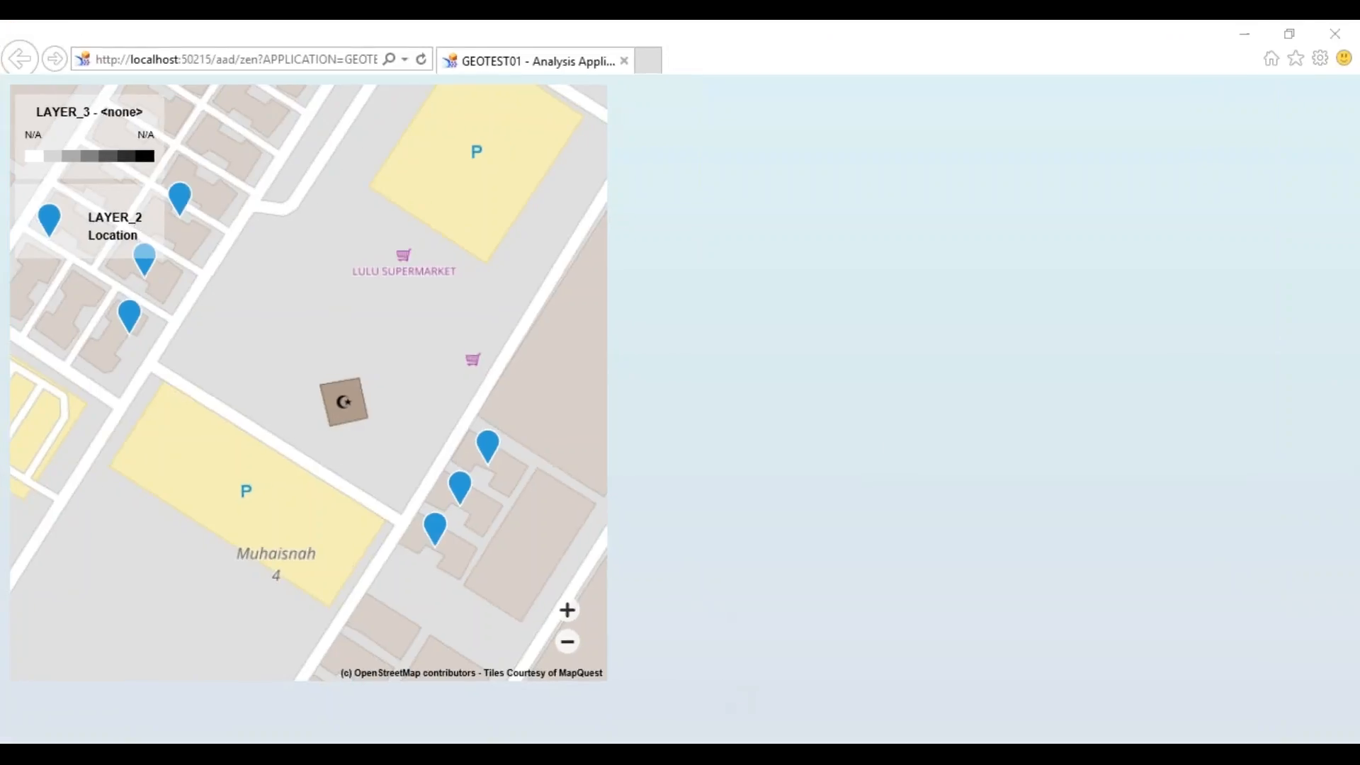
Step: Switch to the Desktop folder in File Explorer and open SAP Design Studio Course Content.png in Photos
mouse_move(567, 754)
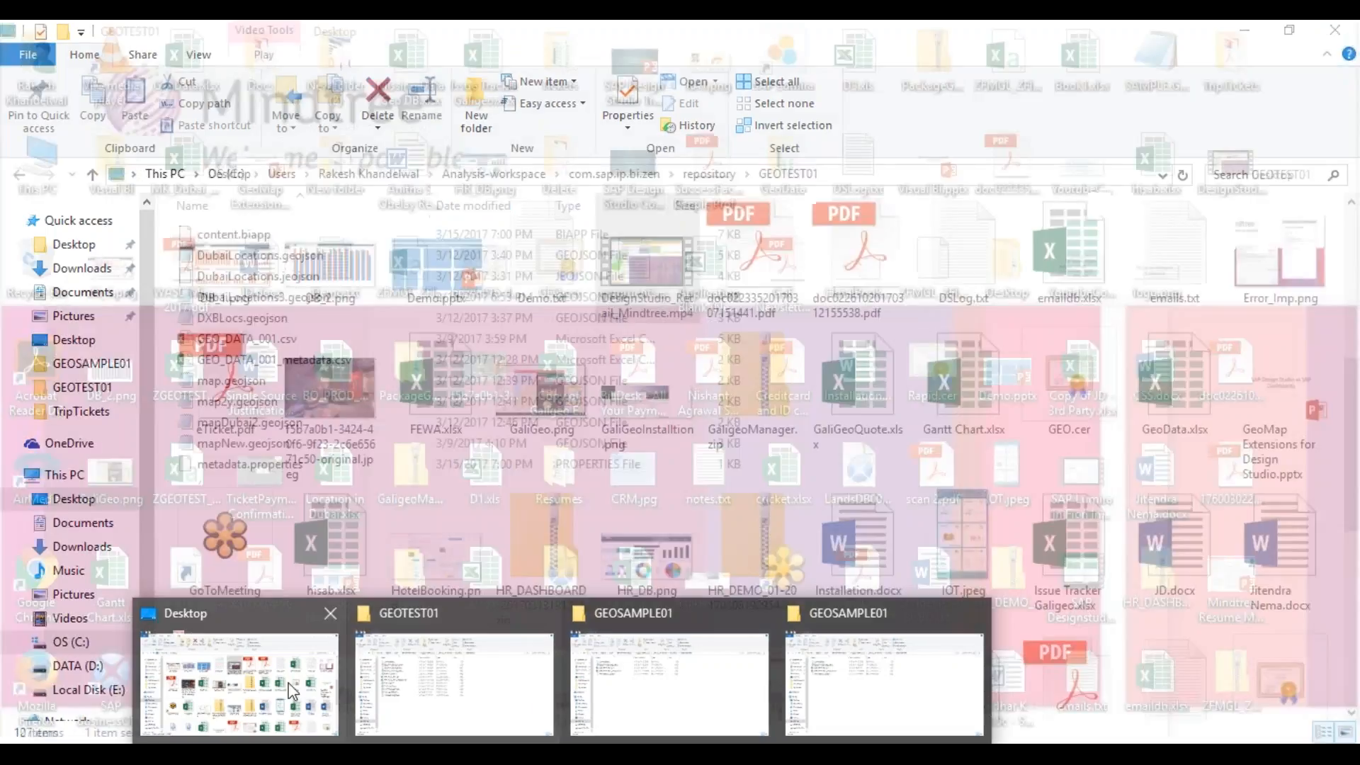
left_click(292, 691)
left_click(333, 397)
scroll(325, 411, "down", 5)
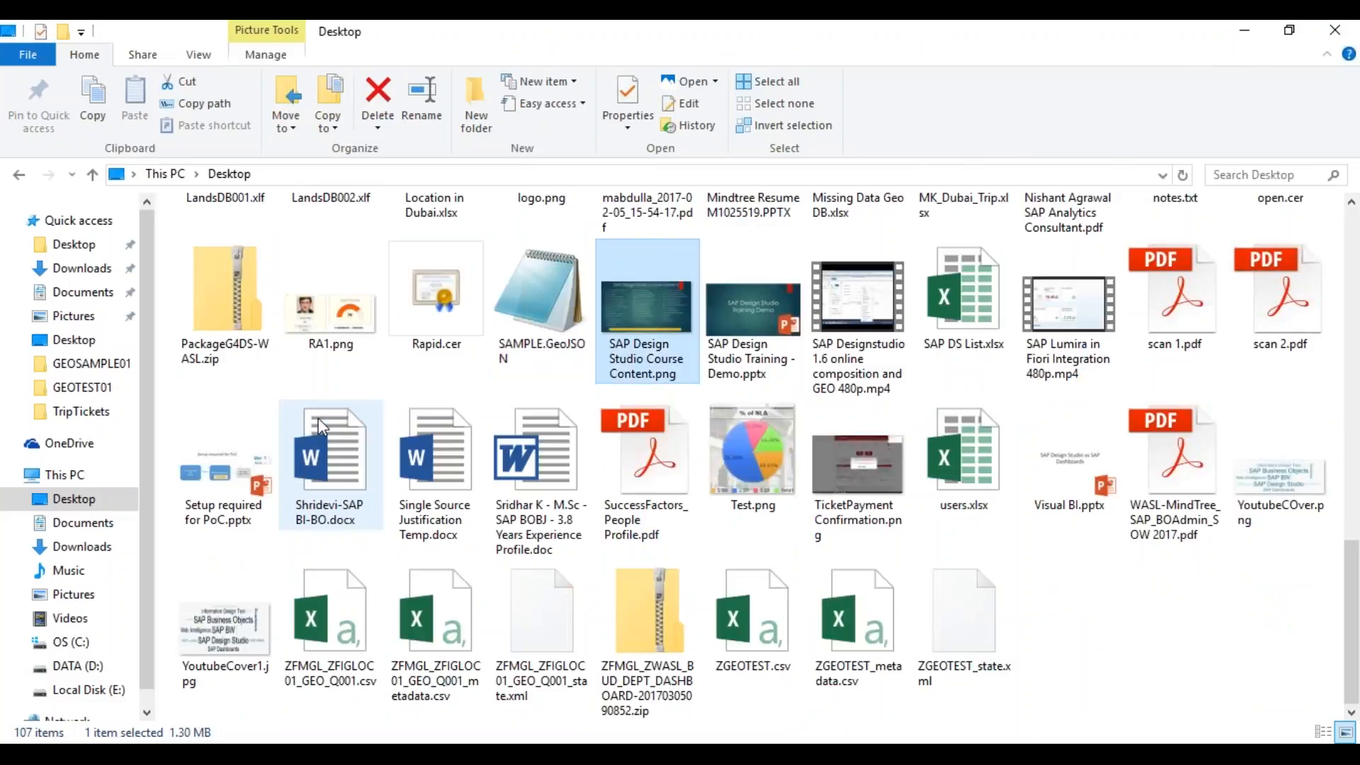
key("Return")
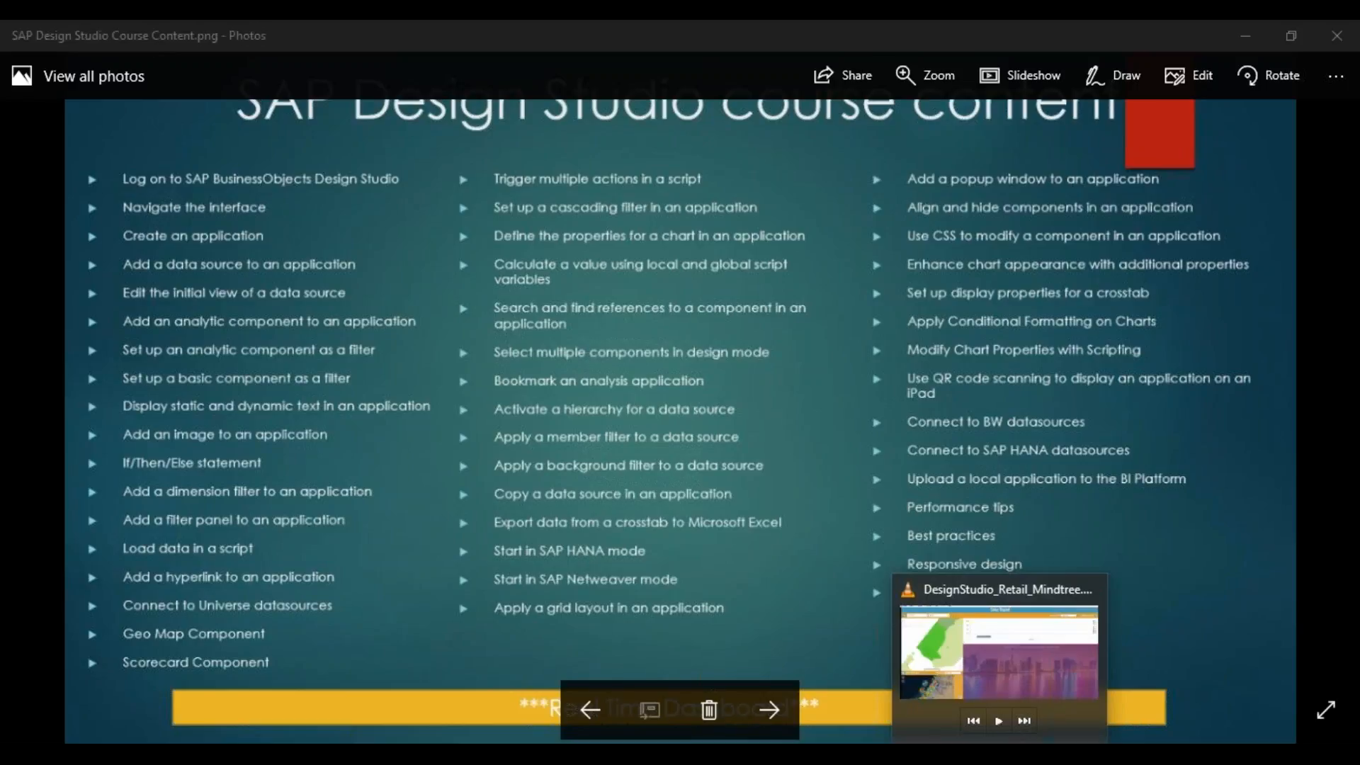
Step: Show the DesignStudio_Retail_Mindtree.mp4 video in VLC media player, and return to the course content image in Photos
left_click(1011, 740)
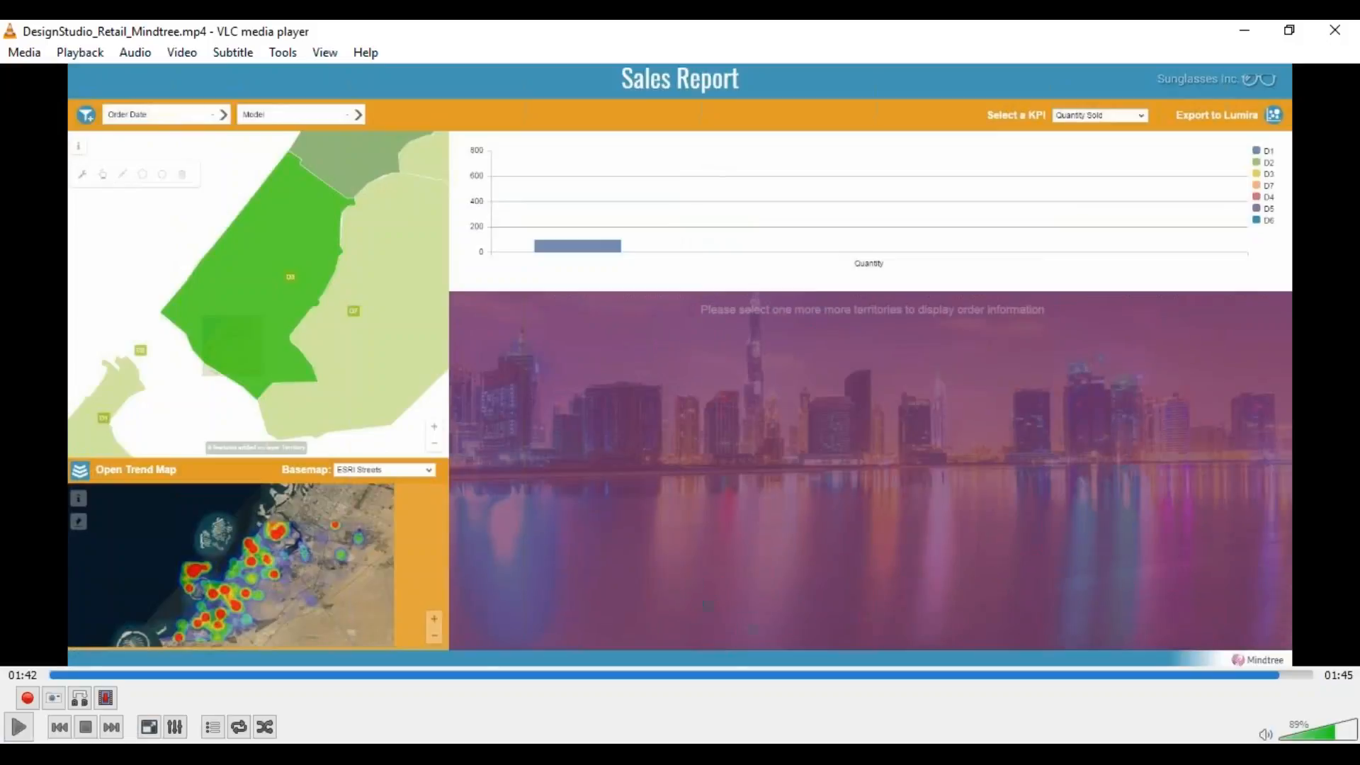
key("alt+Tab")
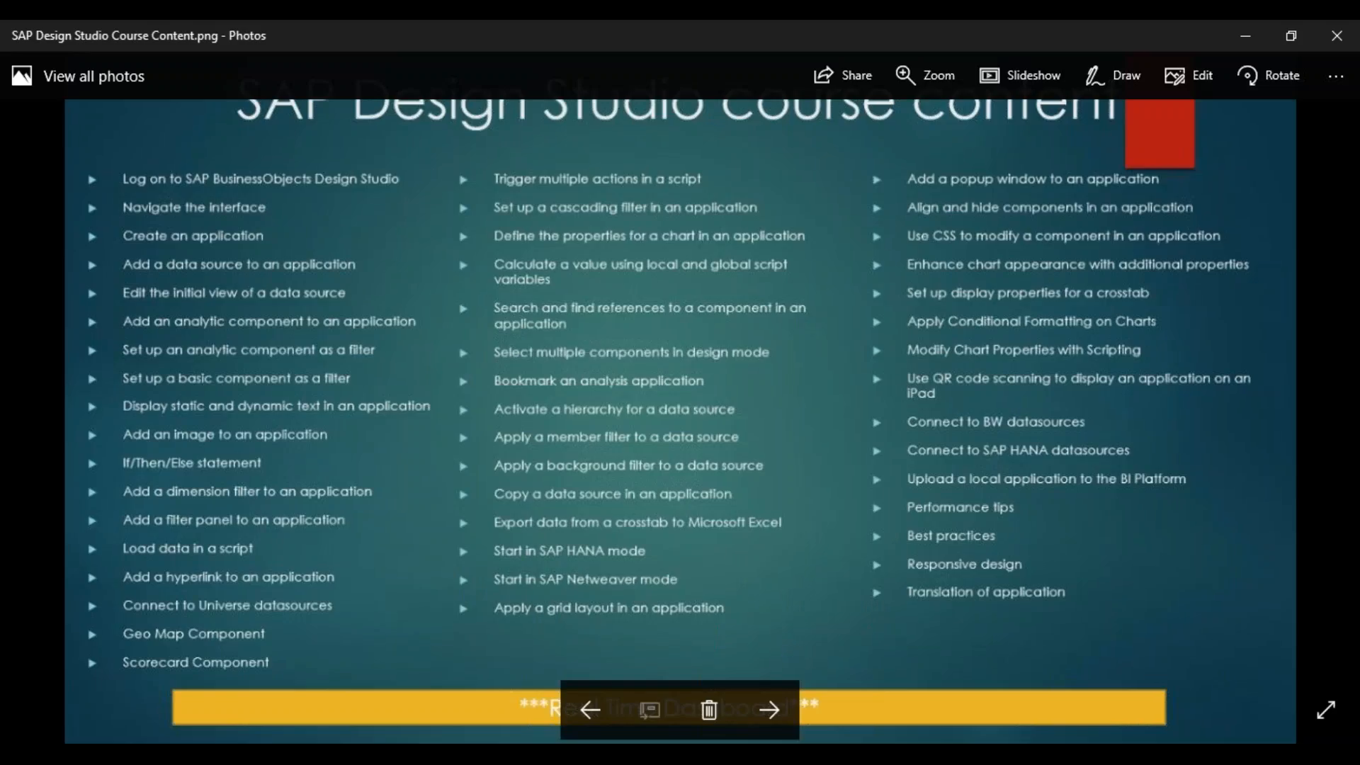